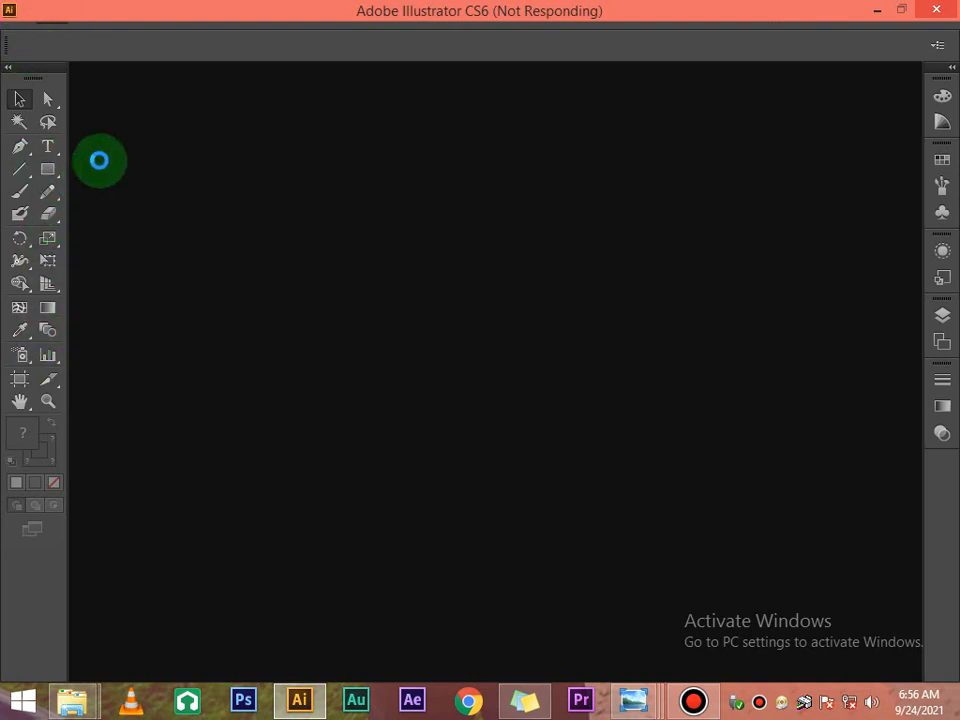
Step: Close the photo viewer windows showing IMG_20210331_162134_544.jpg and back cover.jpg
mouse_move(636, 694)
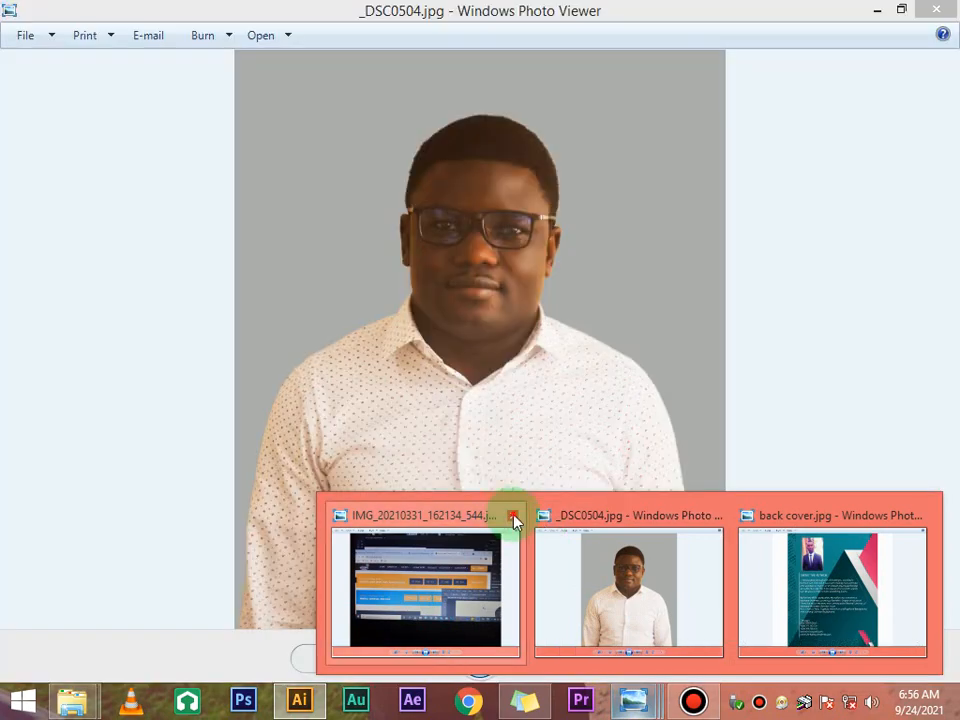
click(513, 516)
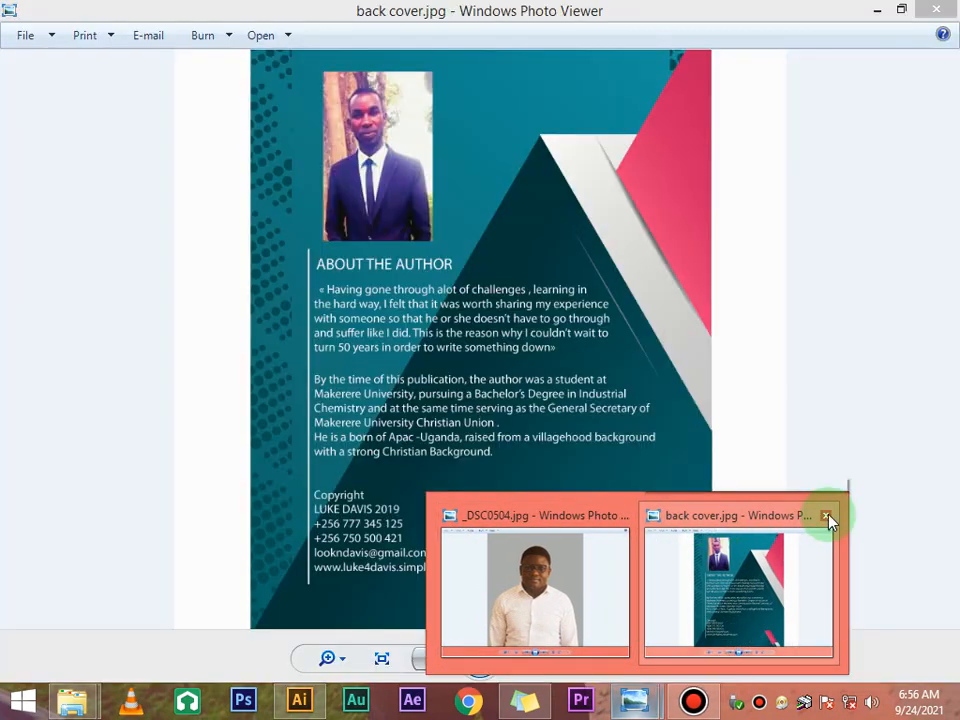
click(826, 516)
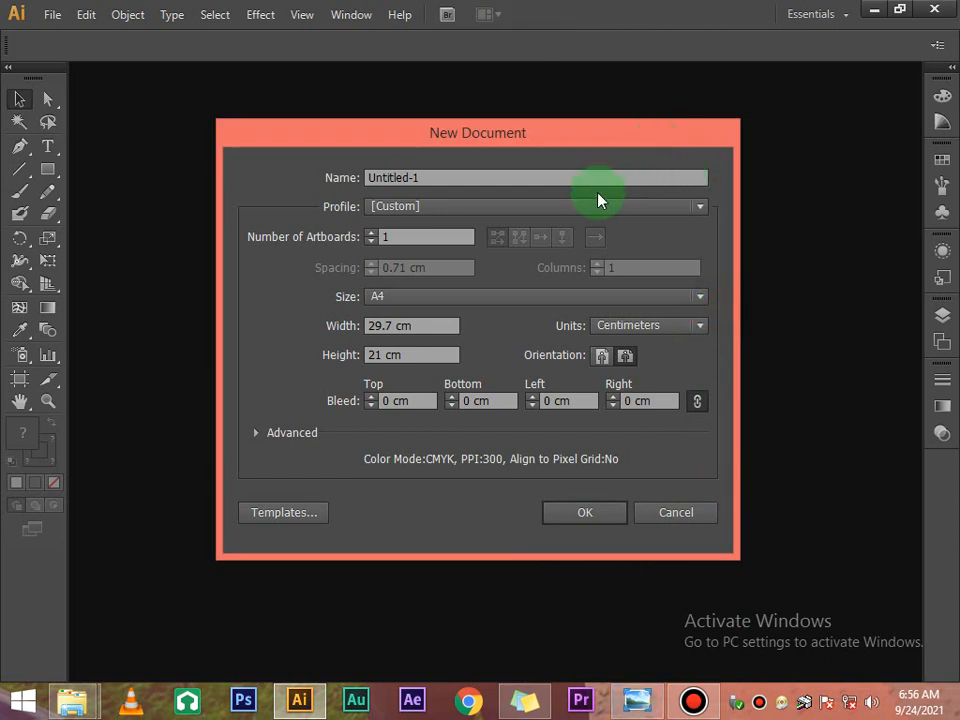
Step: Create a new A4 portrait document named Poster, 21 cm wide and 29.7 cm high
click(567, 177)
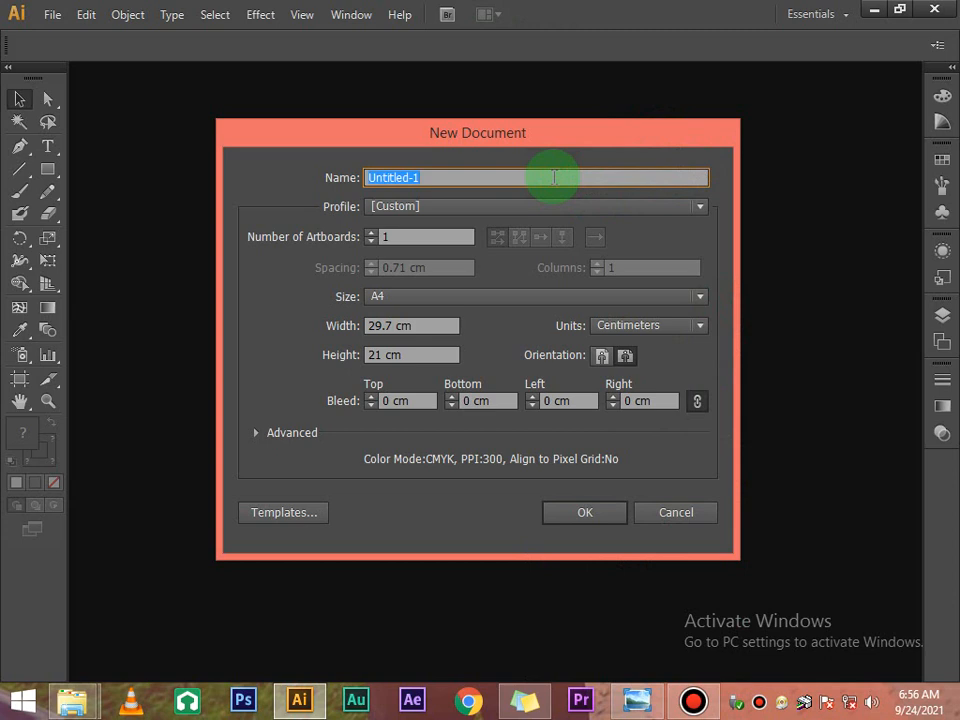
text(Poster)
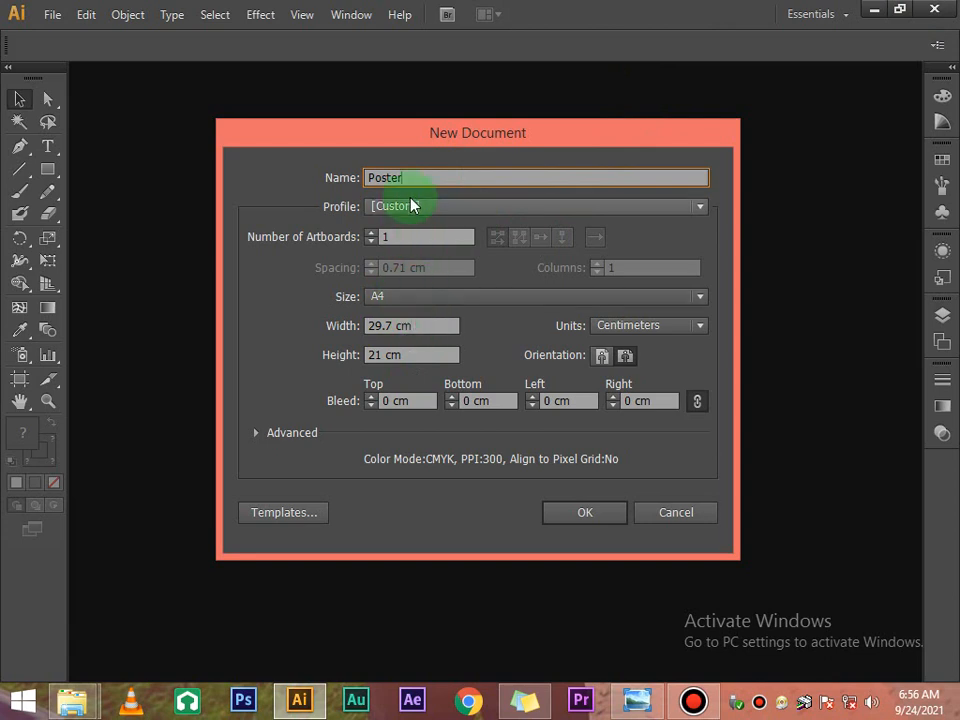
click(600, 357)
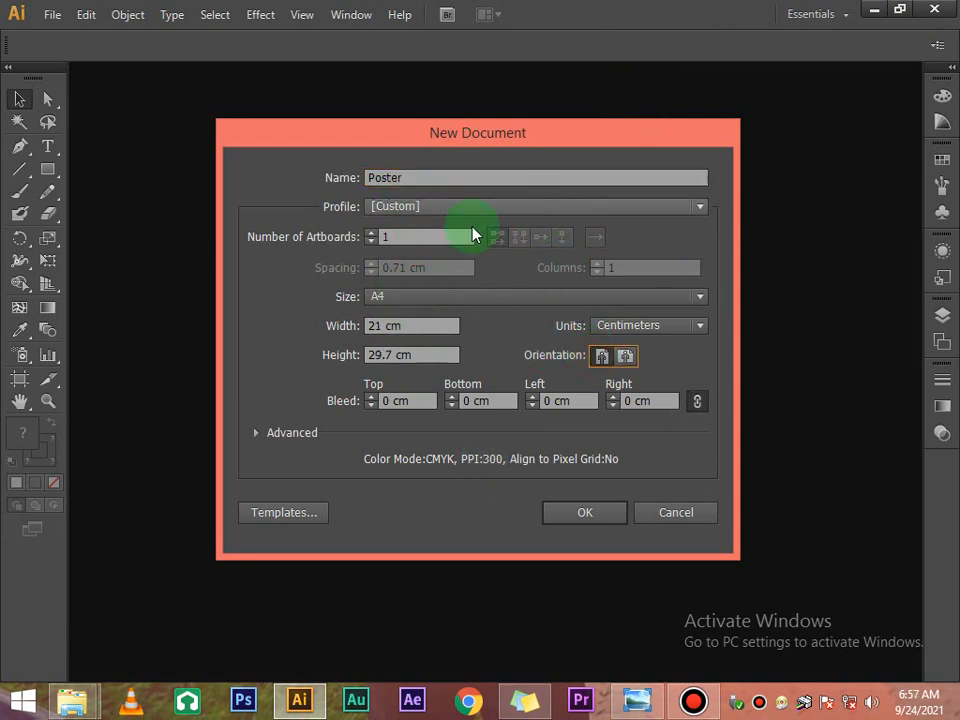
click(586, 513)
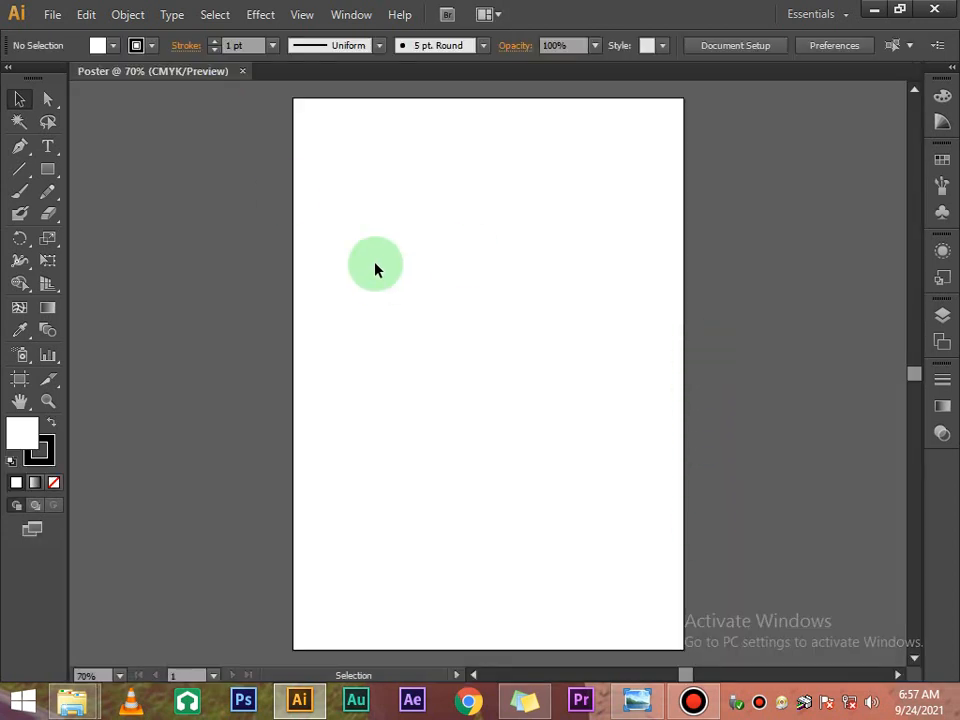
Step: Change the document color mode to RGB Color
click(52, 14)
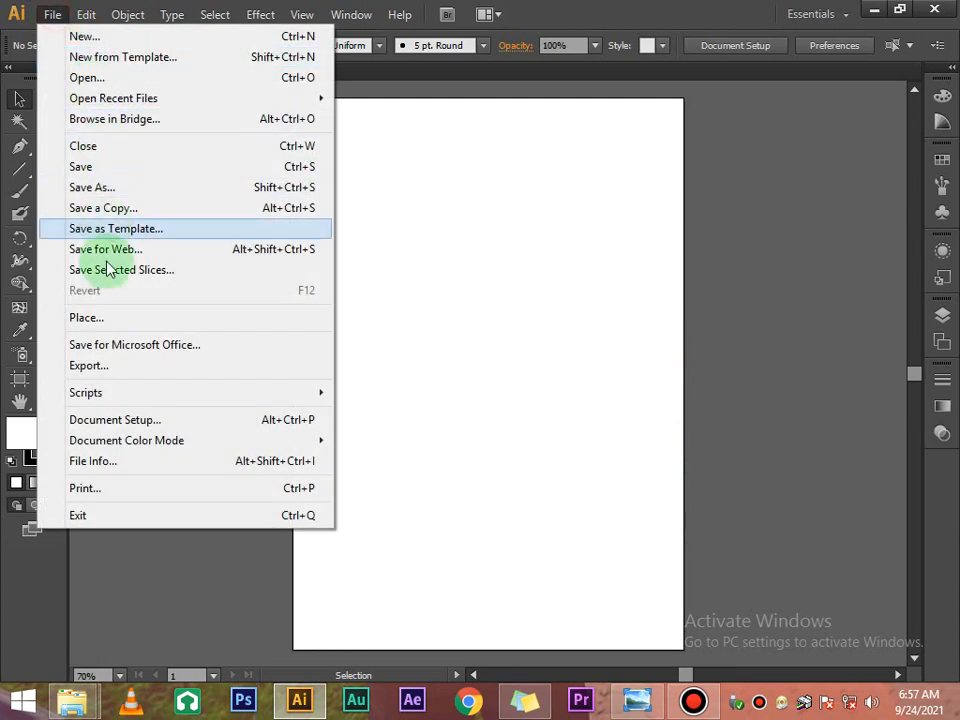
mouse_move(326, 441)
click(381, 460)
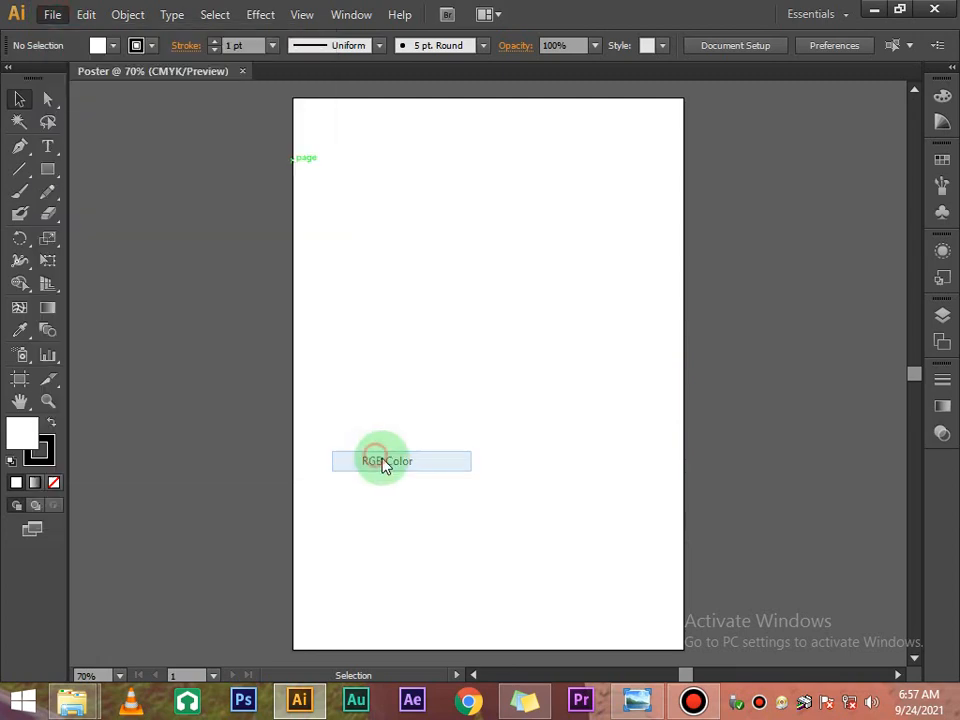
Step: Switch to File Explorer, open AGAPE MUSIC PRO .jpg from the Graphics folder and copy the image
click(874, 9)
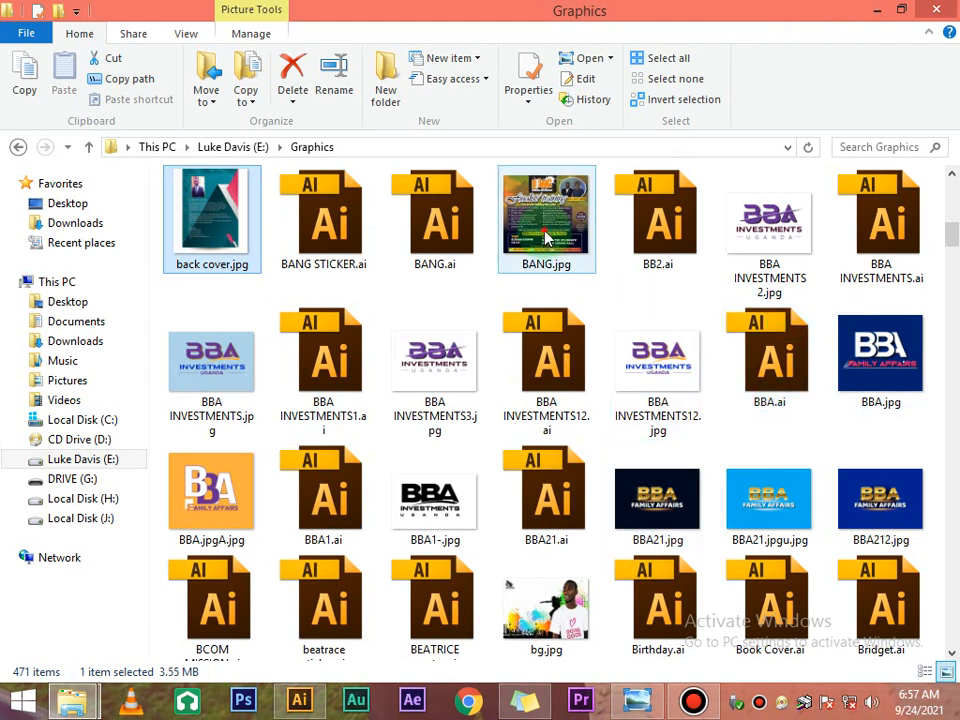
click(578, 250)
scroll(578, 250, up, 5)
click(578, 230)
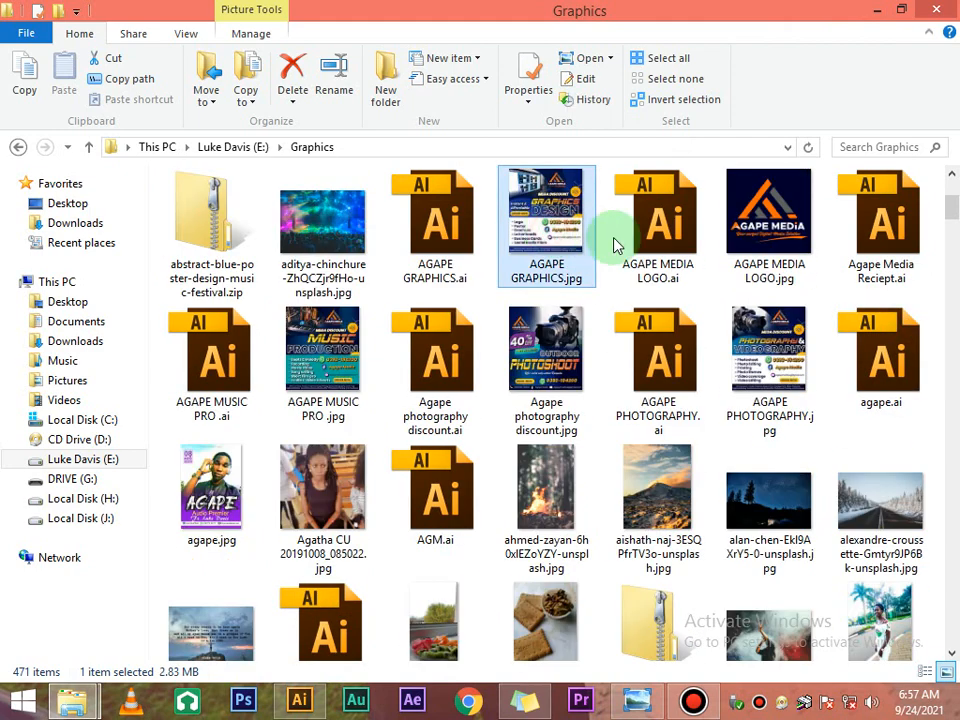
click(338, 342)
double_click(338, 342)
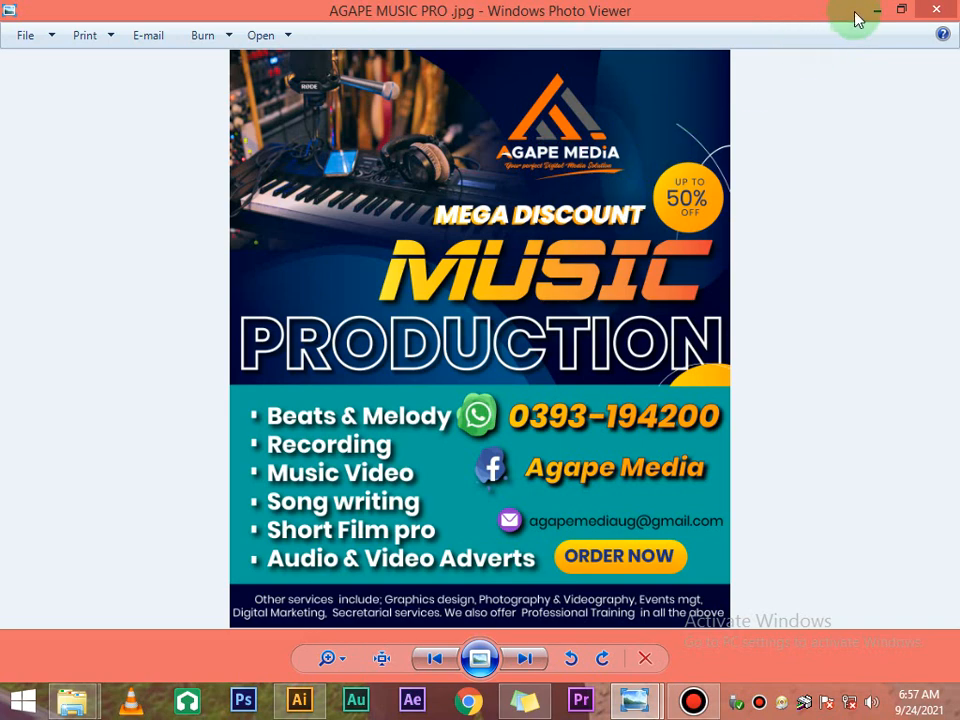
right_click(460, 121)
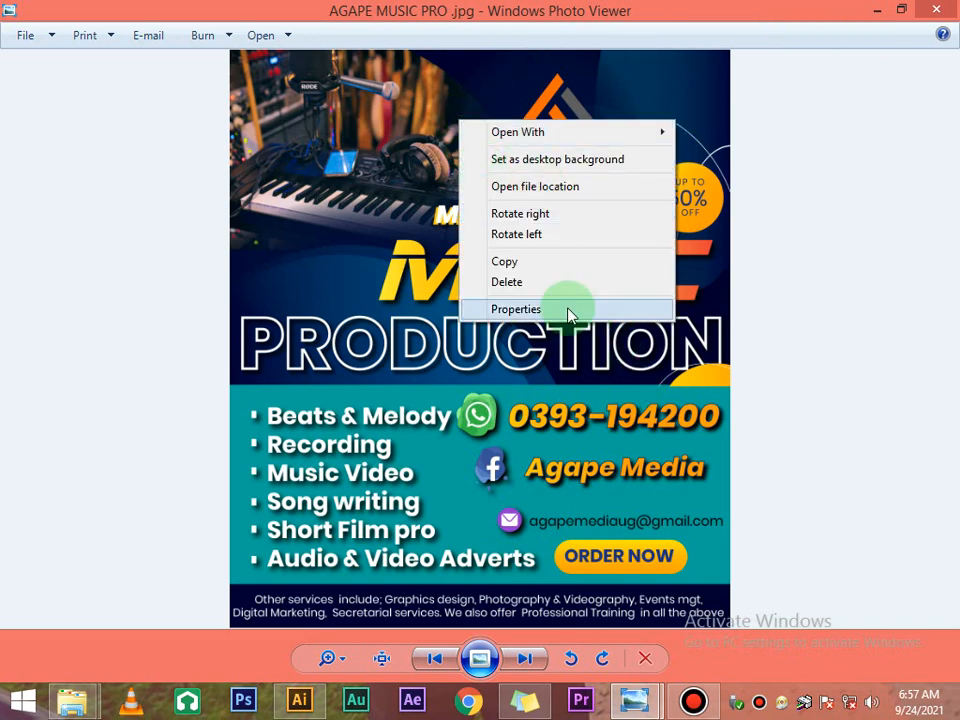
click(512, 261)
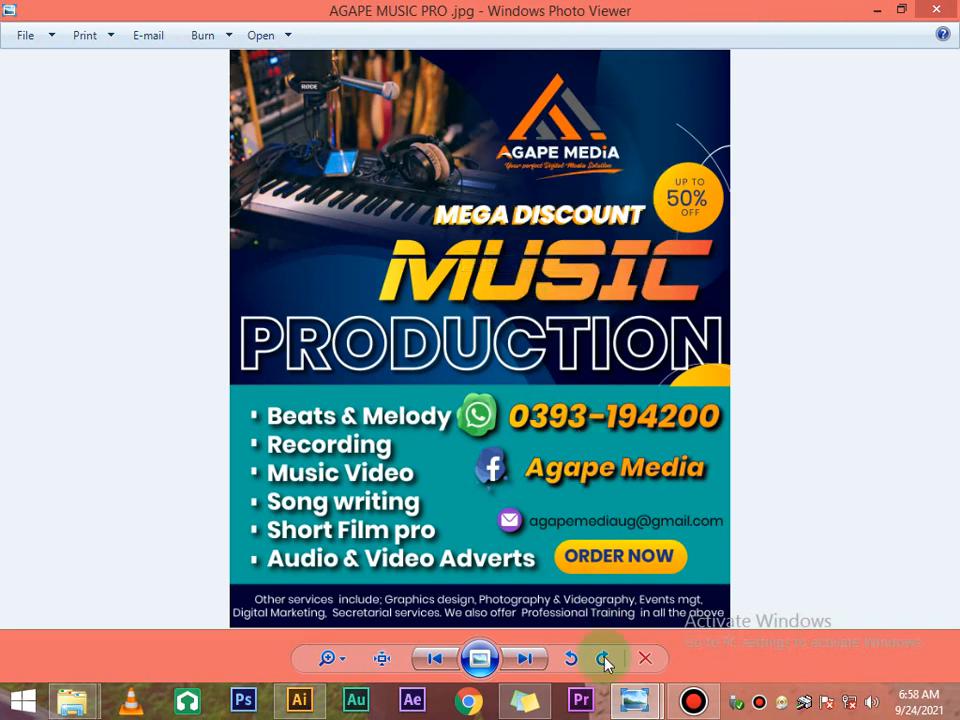
Step: Switch back to Illustrator, paste the copied music poster and place it outside the artboard, beside its right edge
click(326, 701)
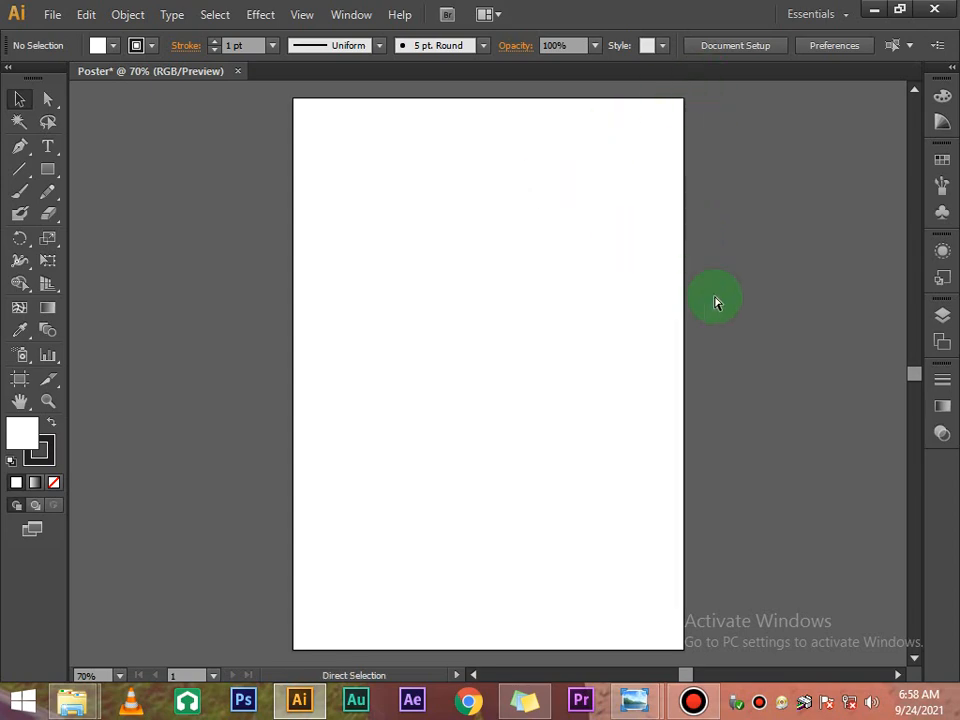
key(ctrl+v)
drag(408, 302, 633, 296)
click(897, 676)
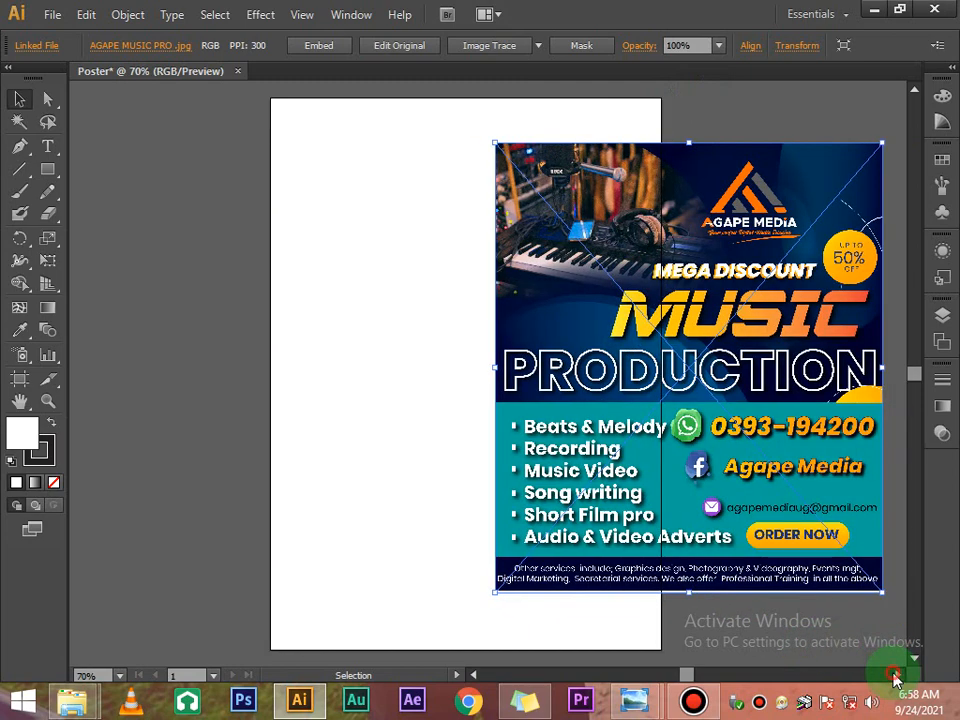
drag(578, 364, 718, 365)
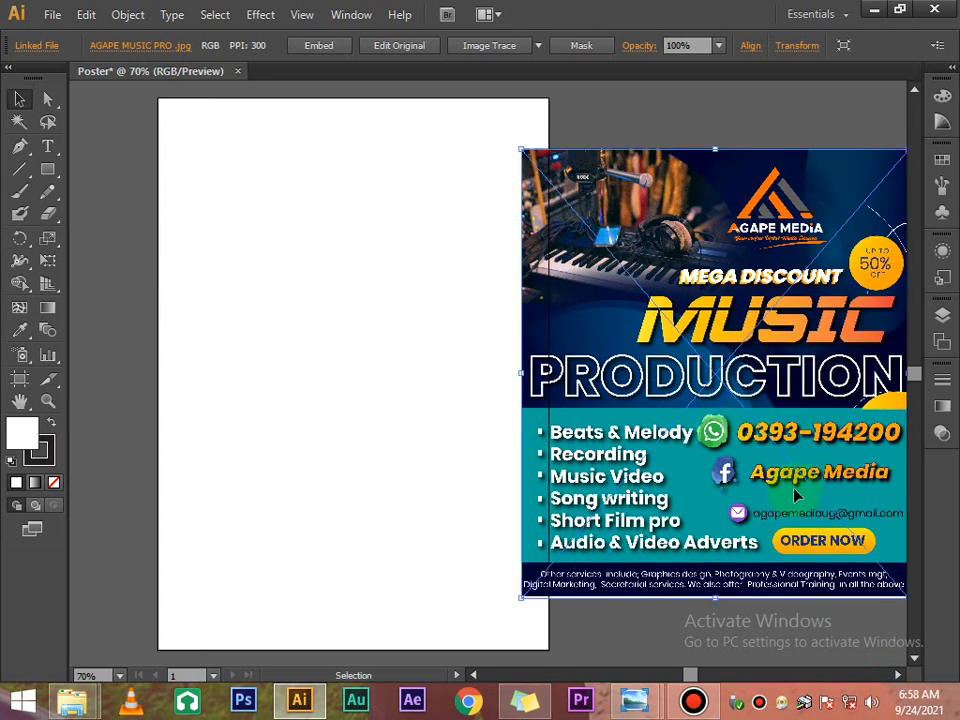
click(893, 676)
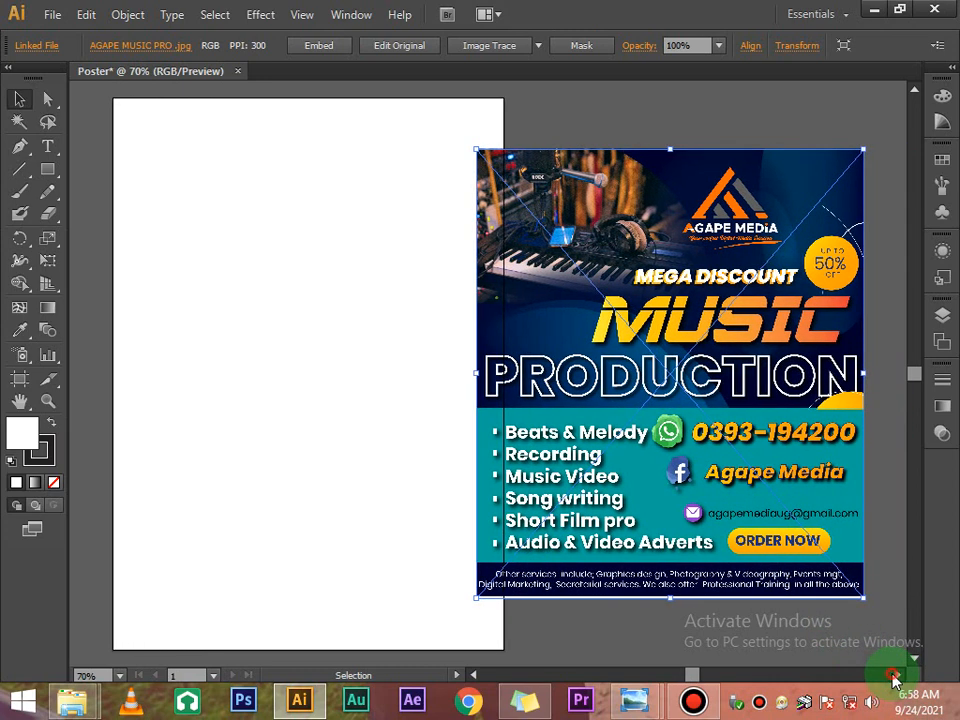
drag(703, 344, 755, 315)
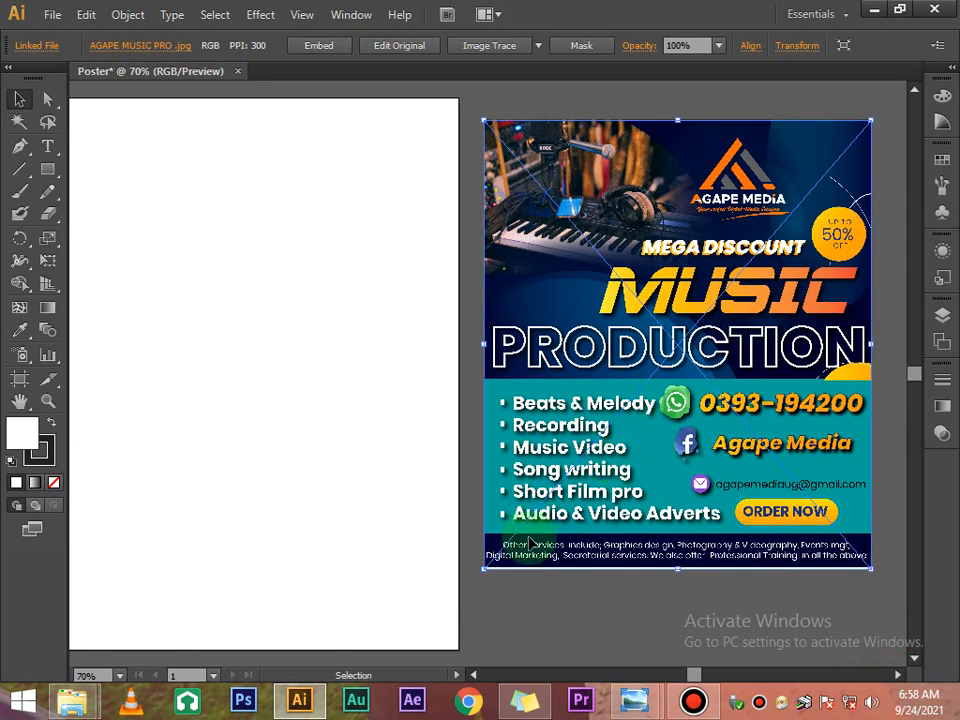
click(472, 675)
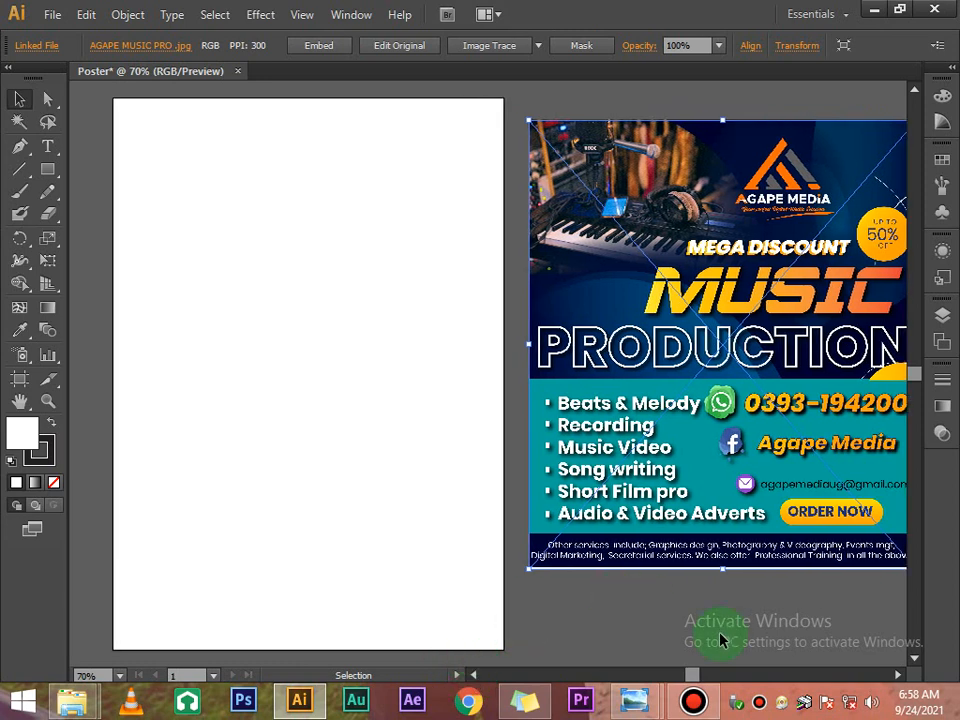
click(897, 675)
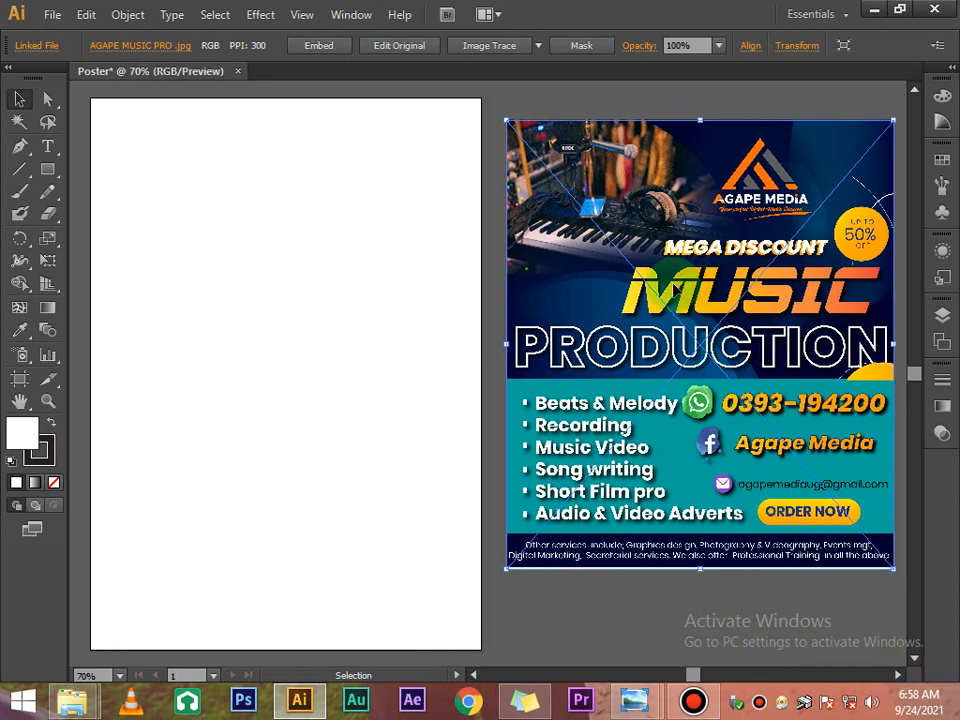
Step: Draw a rectangle exactly covering the reference poster and move it onto the artboard, against the top edge
click(258, 193)
click(45, 178)
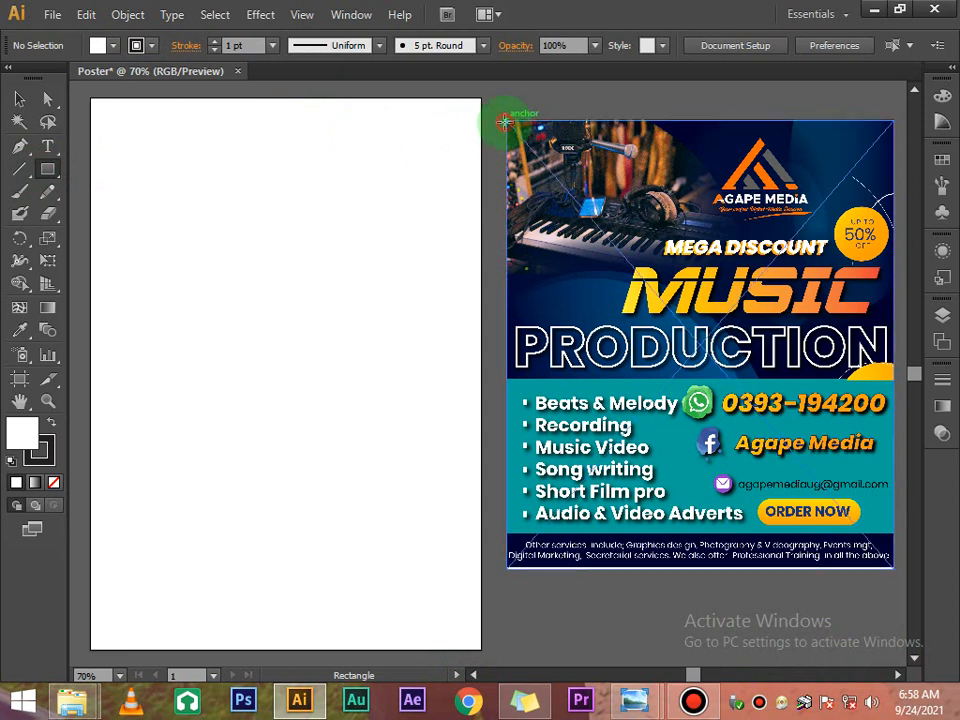
drag(505, 121, 893, 568)
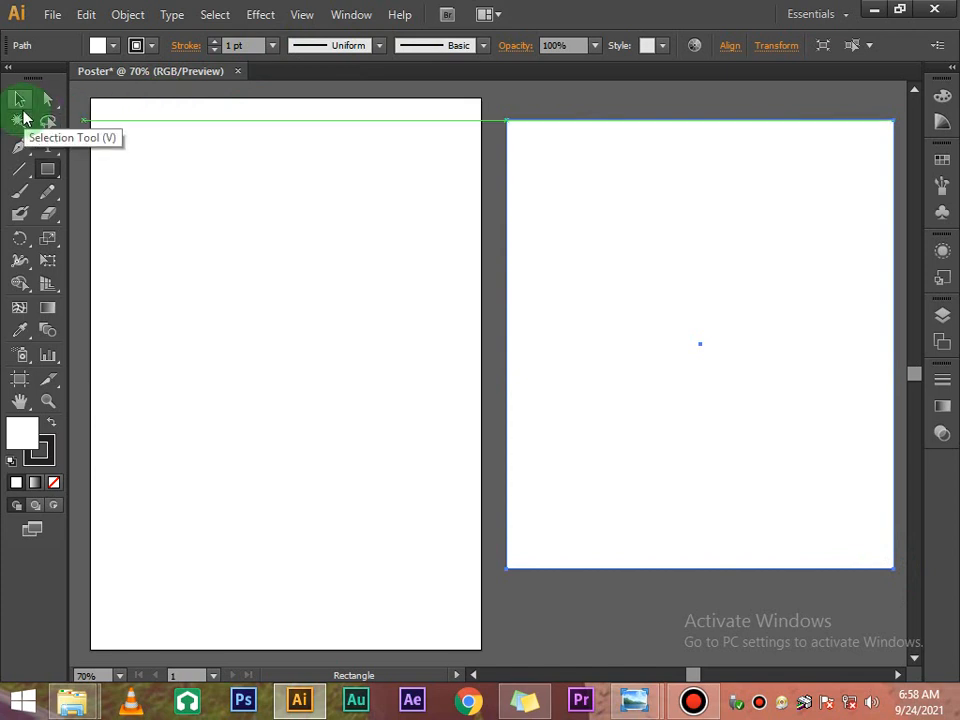
click(20, 101)
drag(694, 227, 285, 222)
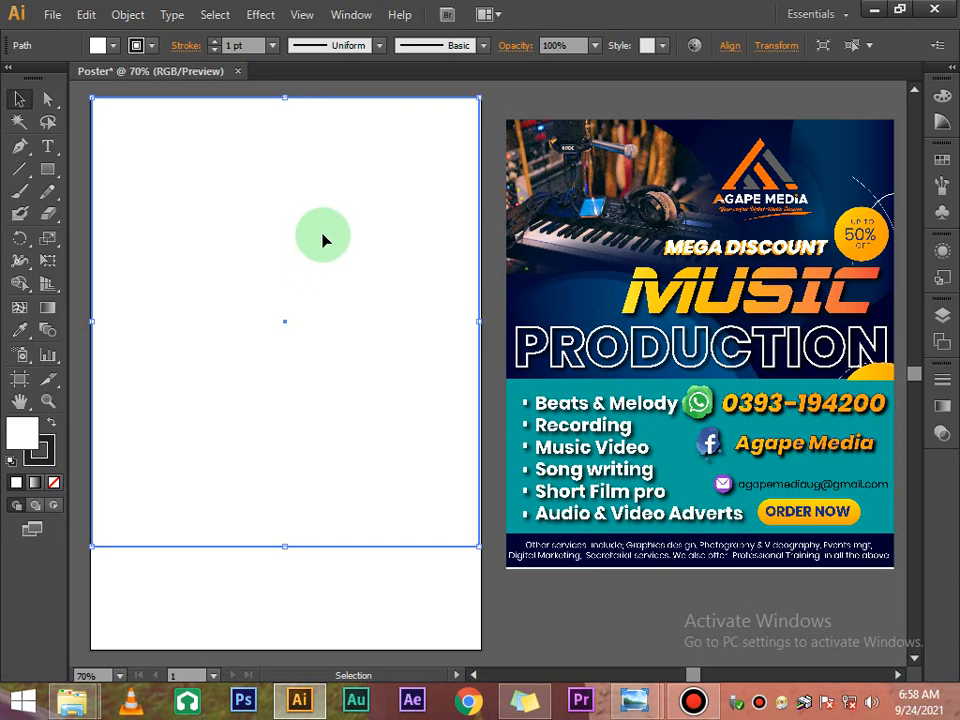
Step: Fill the rectangle on the artboard with dark blue and deselect it
click(113, 46)
click(117, 80)
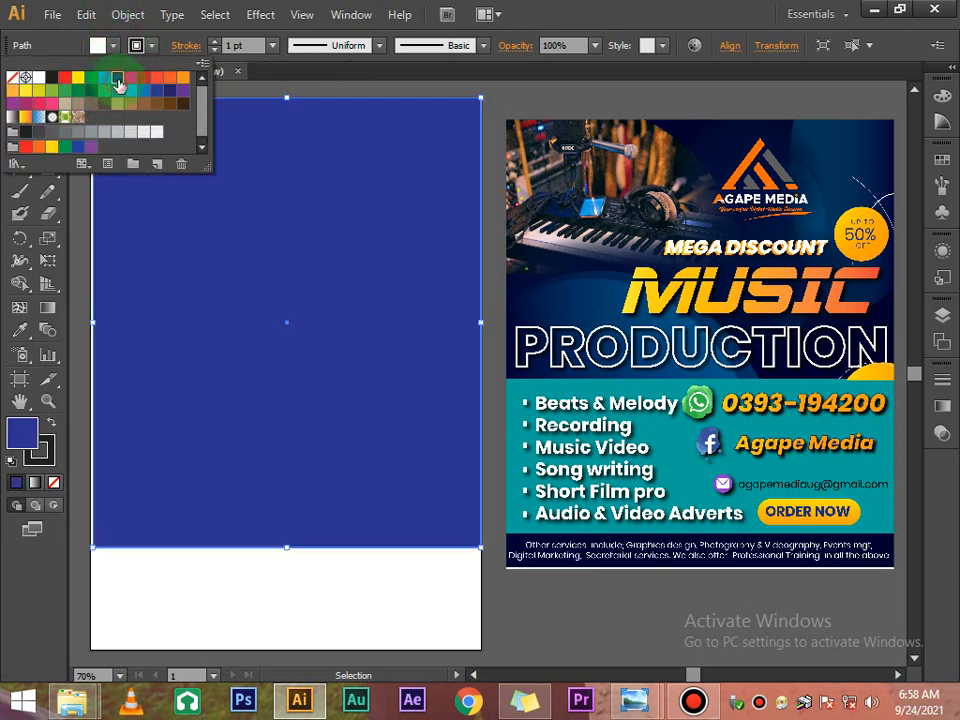
click(288, 90)
click(338, 90)
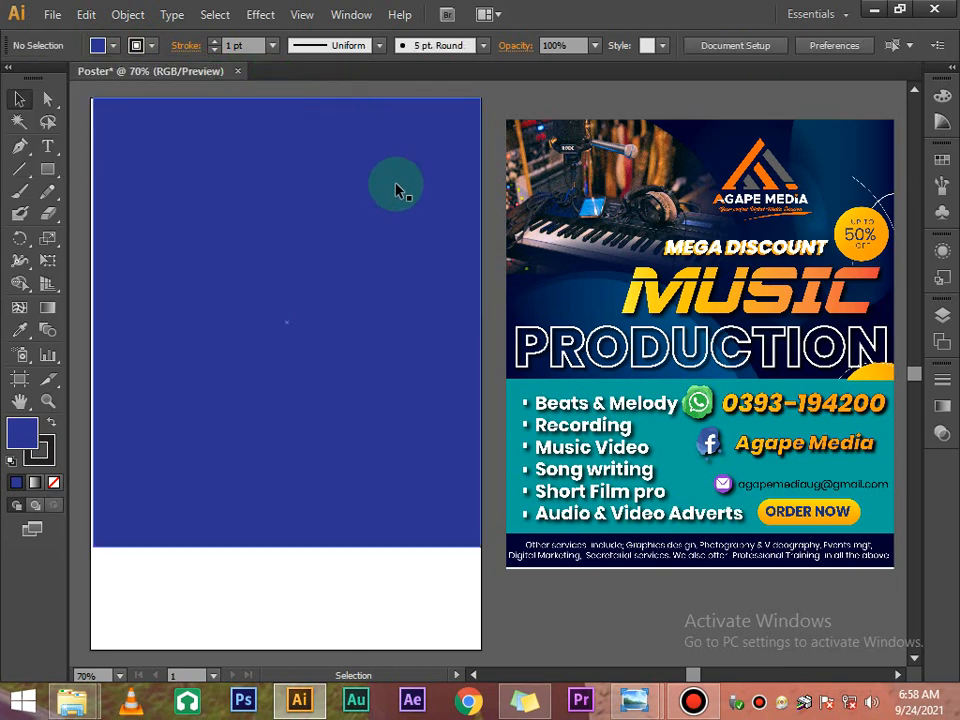
Step: Adjust the blue rectangle's position so it sits flush with the artboard's top and right edges
click(231, 176)
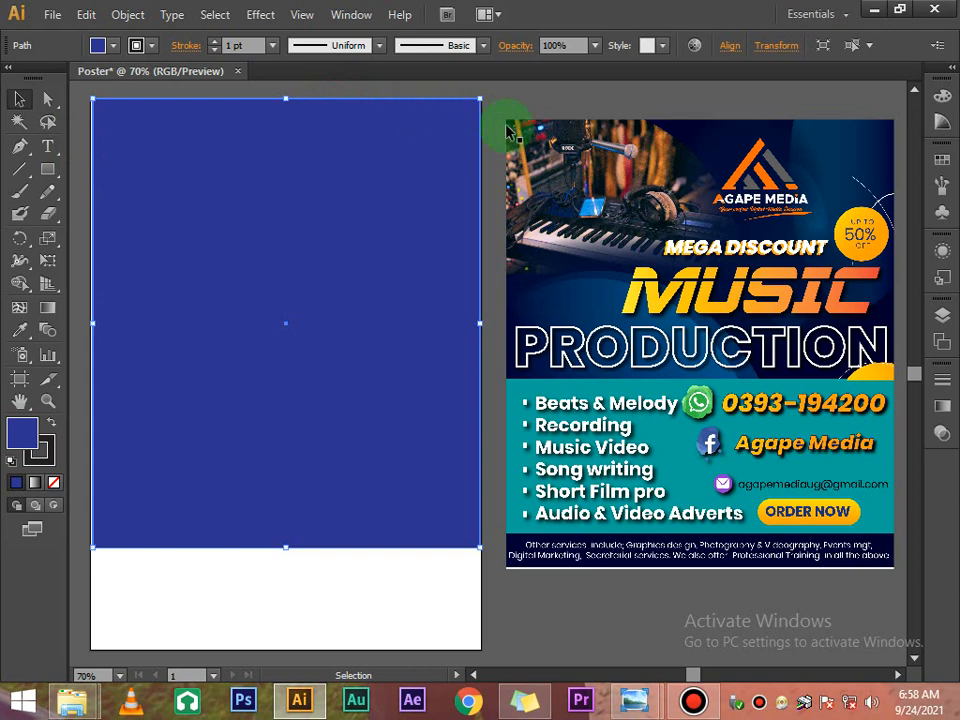
drag(476, 131, 446, 147)
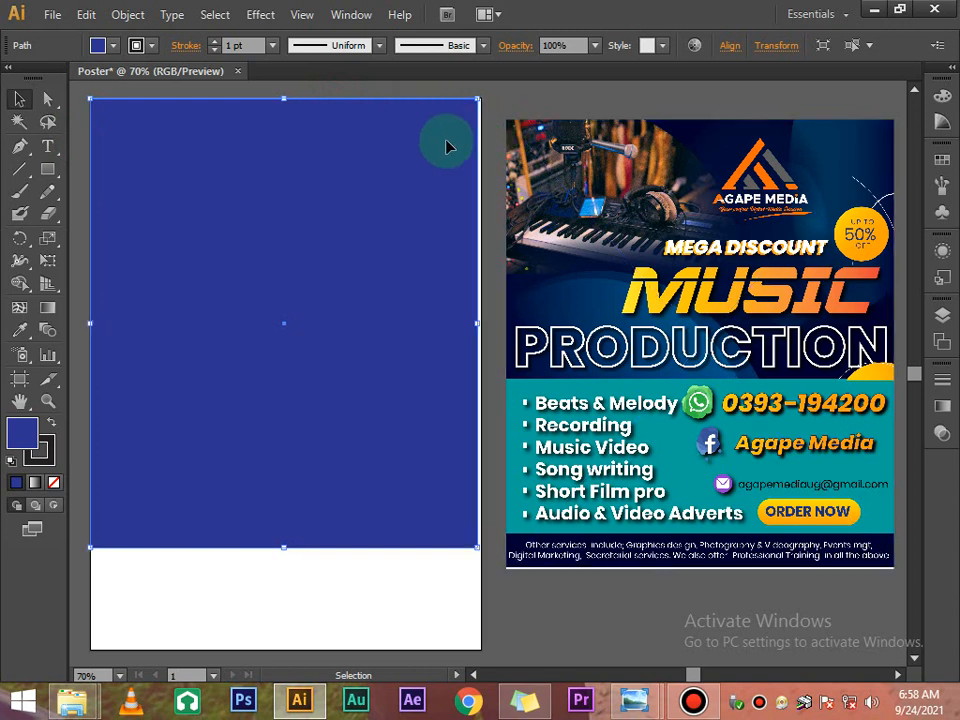
click(492, 148)
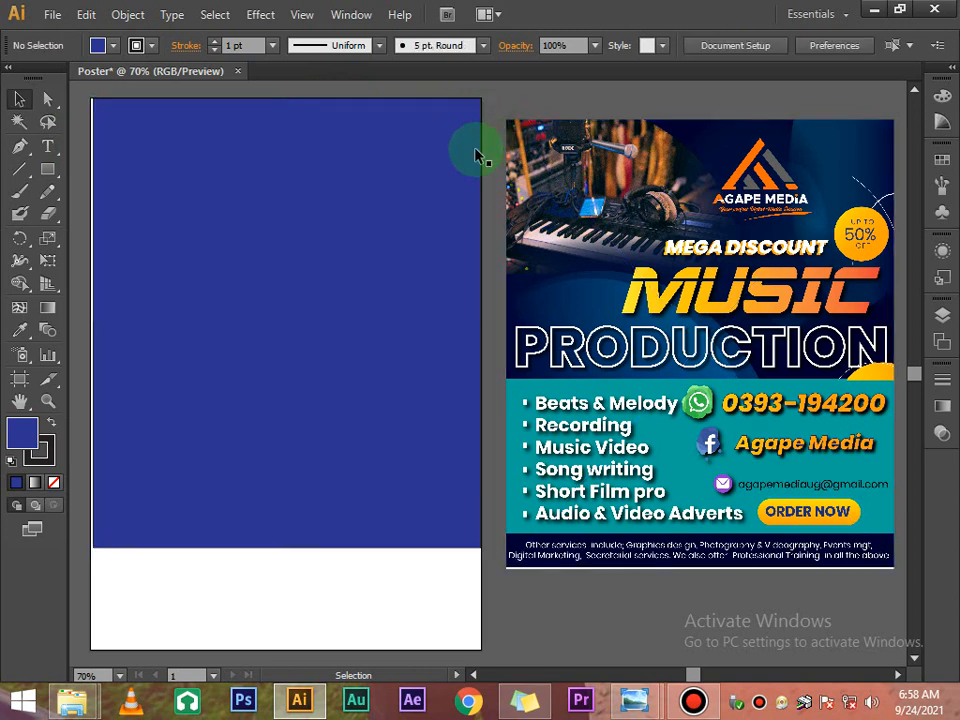
Step: Resize the artboard so its bottom and left edges match the blue rectangle
scroll(200, 320, down, 2)
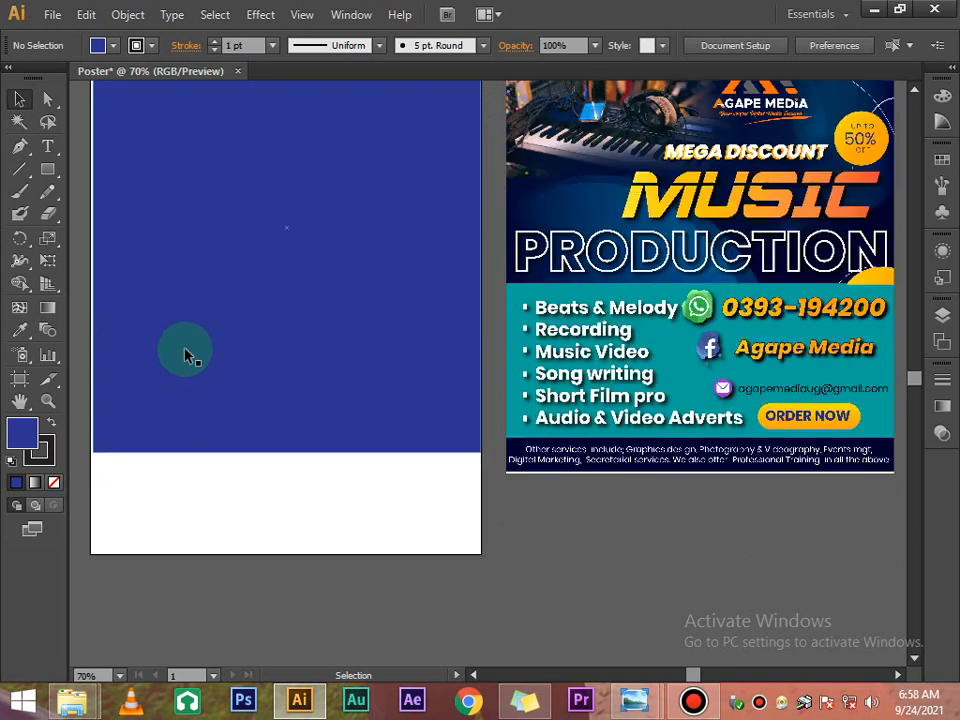
click(20, 378)
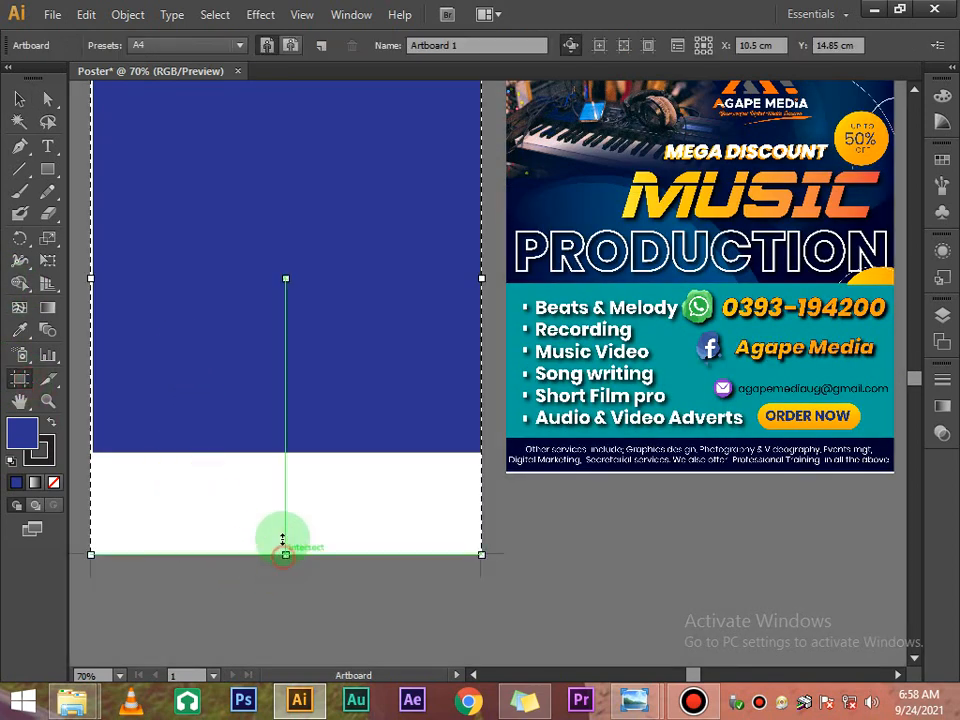
drag(285, 553, 285, 454)
scroll(251, 429, up, 3)
scroll(252, 429, down, 1)
scroll(252, 429, down, 1)
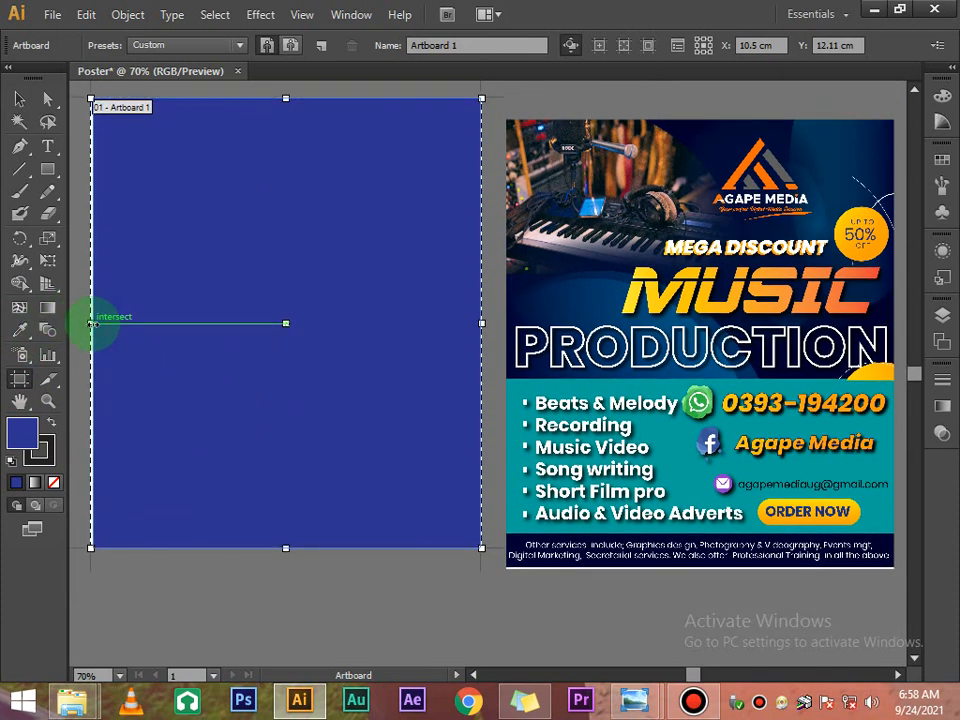
drag(92, 323, 94, 323)
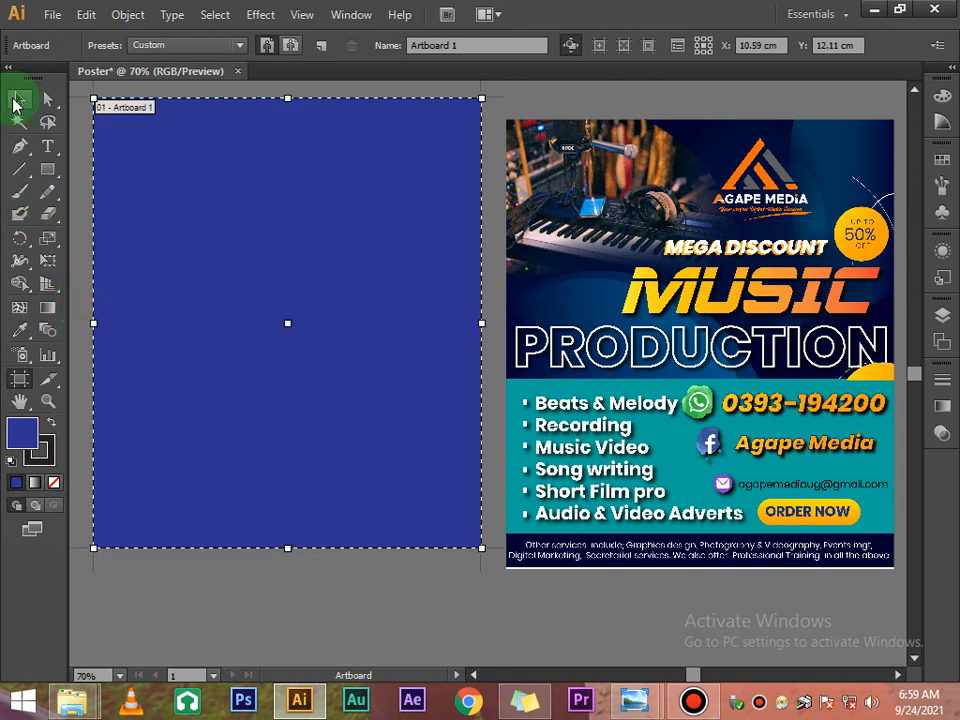
click(14, 104)
Step: Move the reference poster up so its top edge lines up with the blue rectangle's top edge
click(242, 564)
click(332, 456)
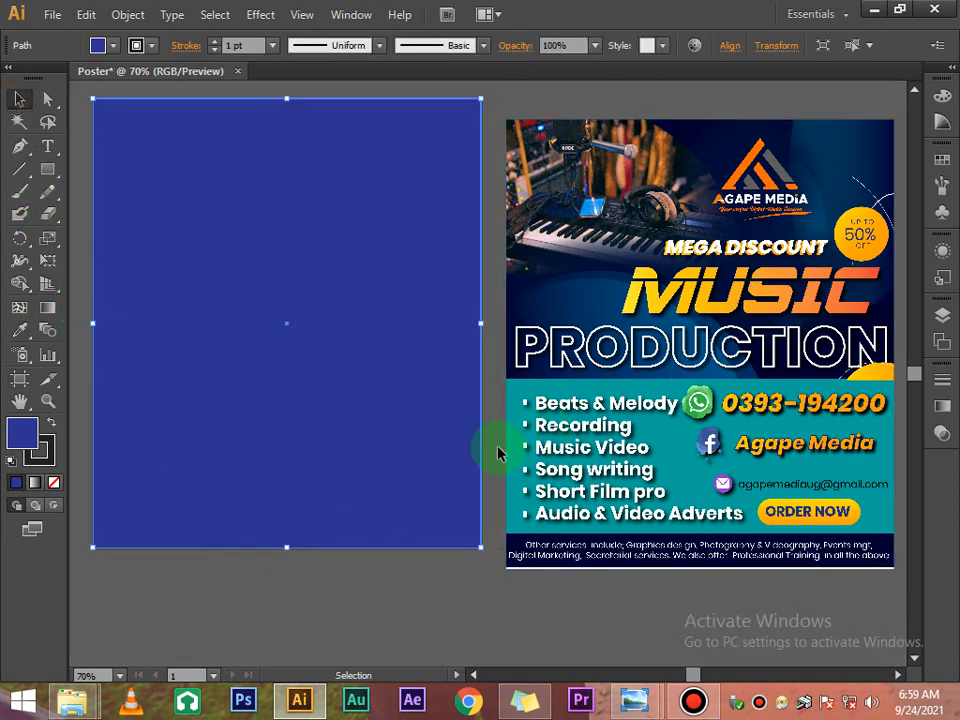
drag(590, 446, 592, 425)
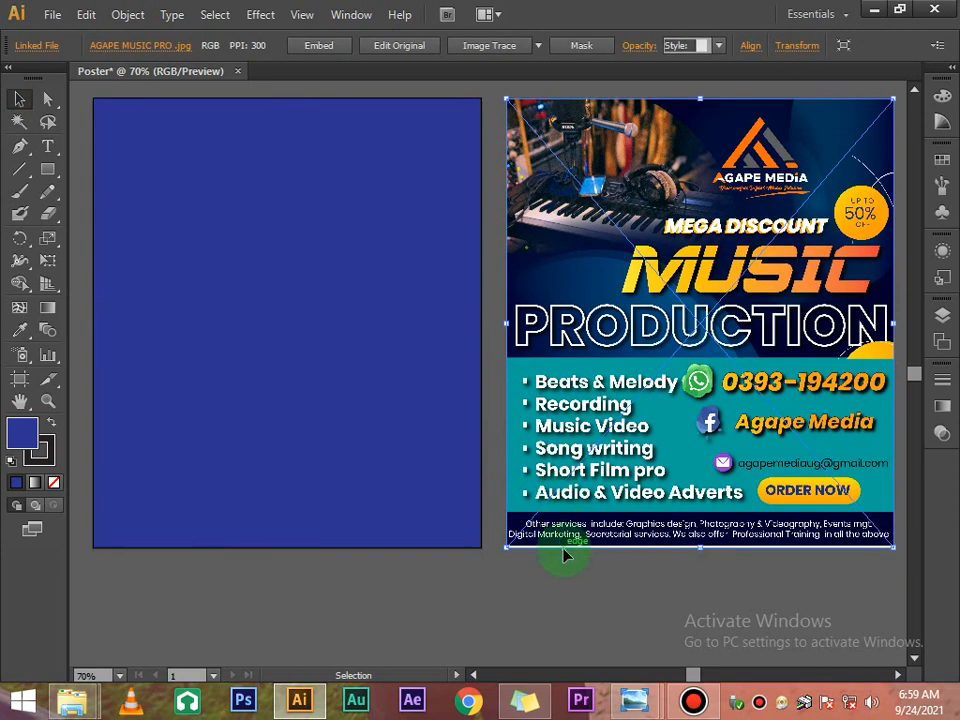
click(565, 556)
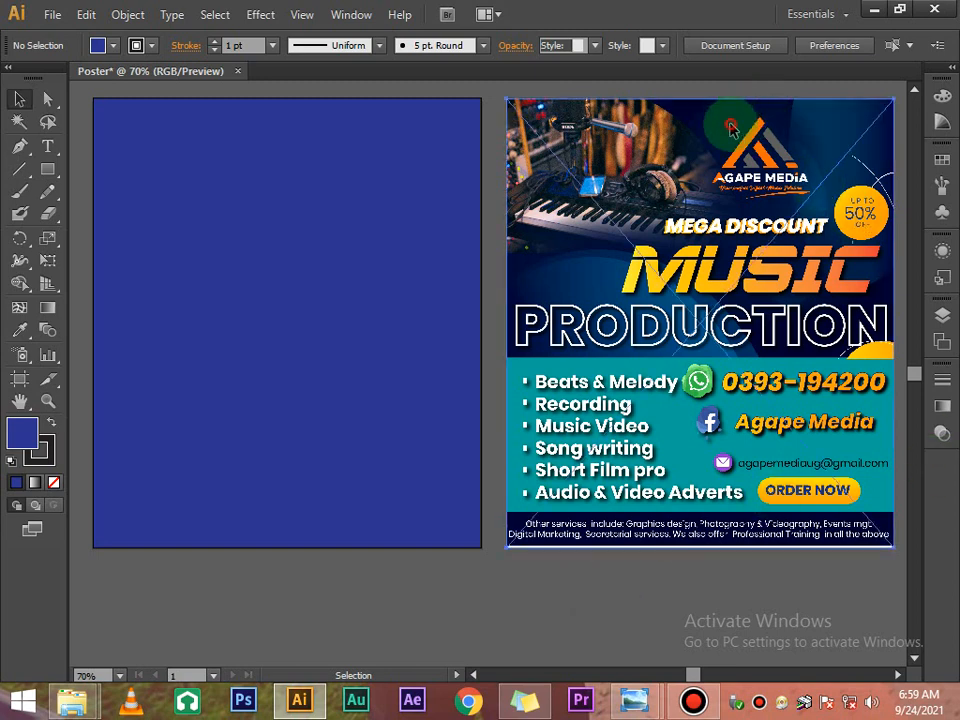
click(731, 127)
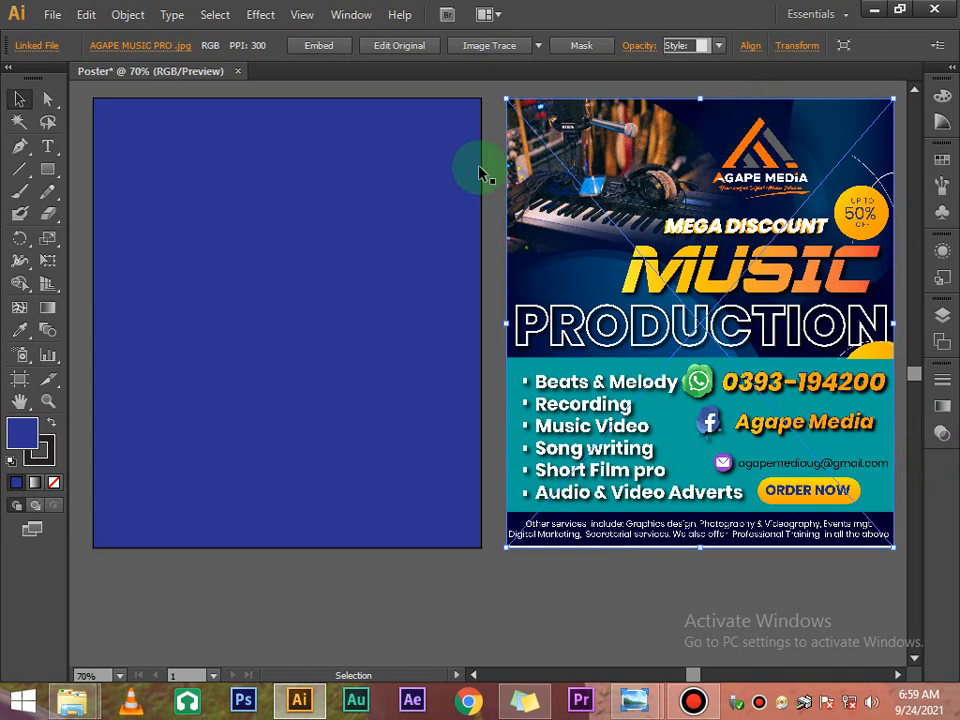
click(414, 271)
double_click(405, 272)
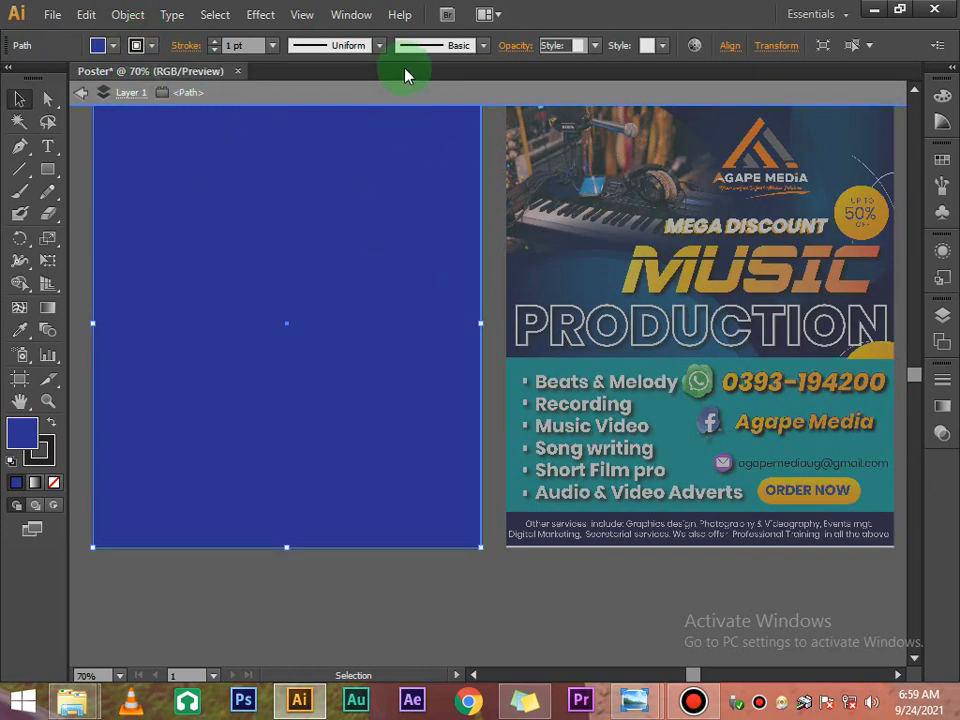
double_click(500, 608)
Step: Fill the background rectangle on the artboard with the dark blue swatch C=100 M=100 Y=25 K=25
click(404, 342)
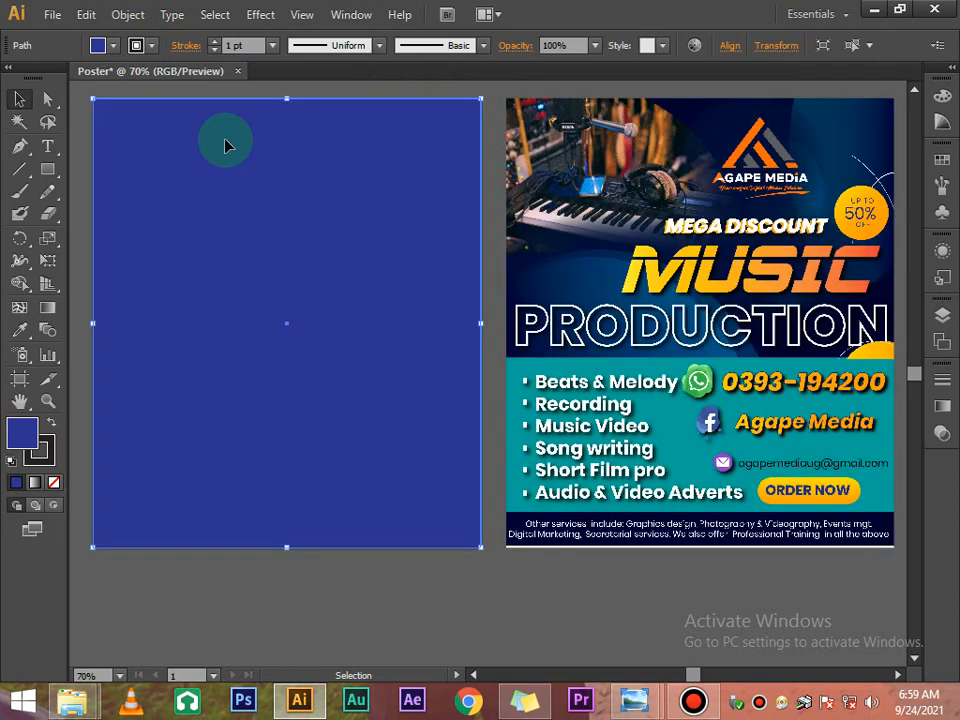
click(113, 45)
click(168, 91)
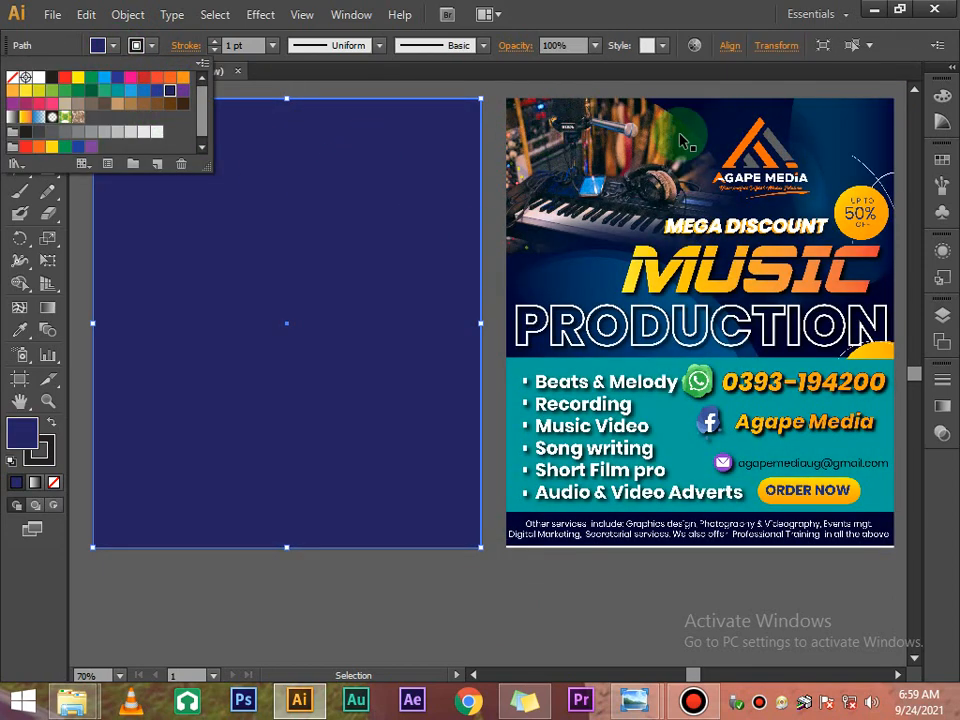
Step: Edit the dark blue swatch to R 0, G 6 and B 87, comparing the background with the preview on and off
double_click(168, 91)
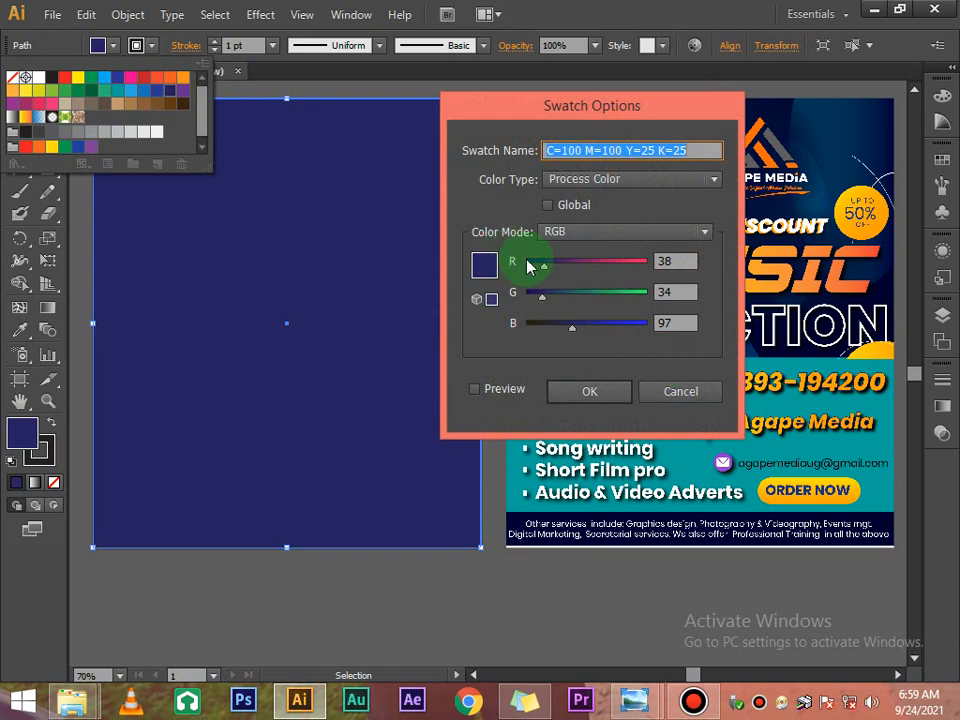
drag(540, 268, 533, 295)
click(474, 389)
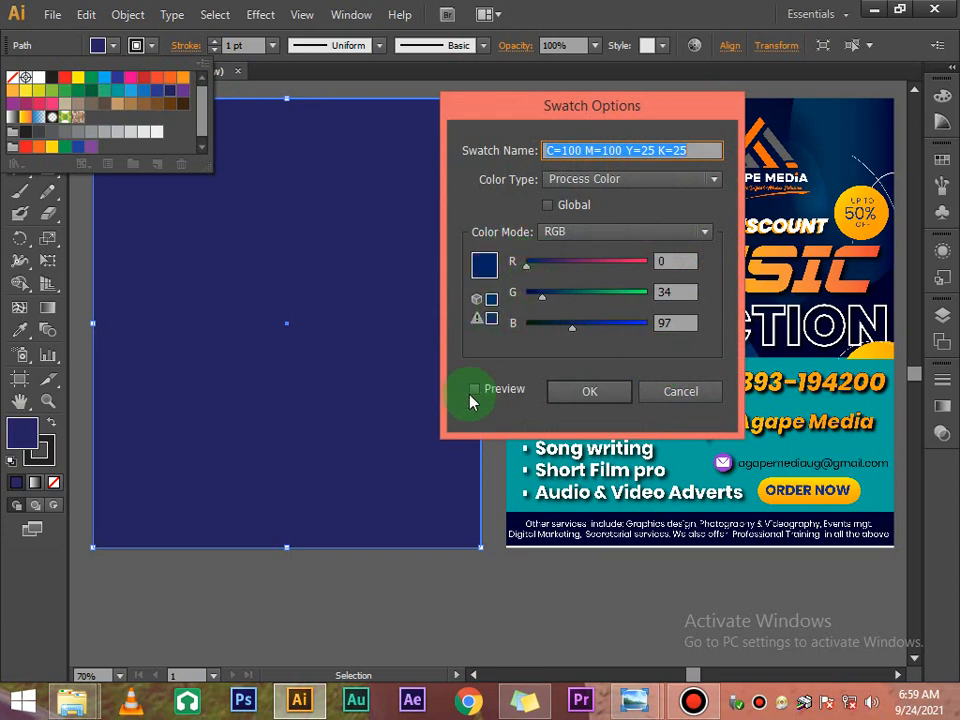
click(543, 299)
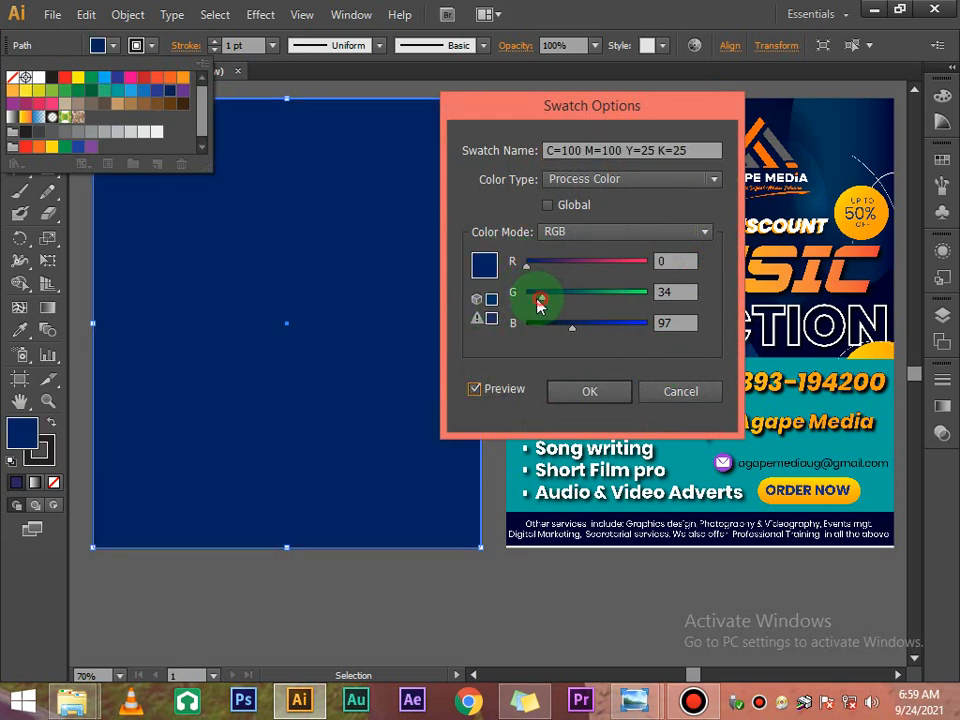
drag(540, 305, 530, 306)
click(573, 331)
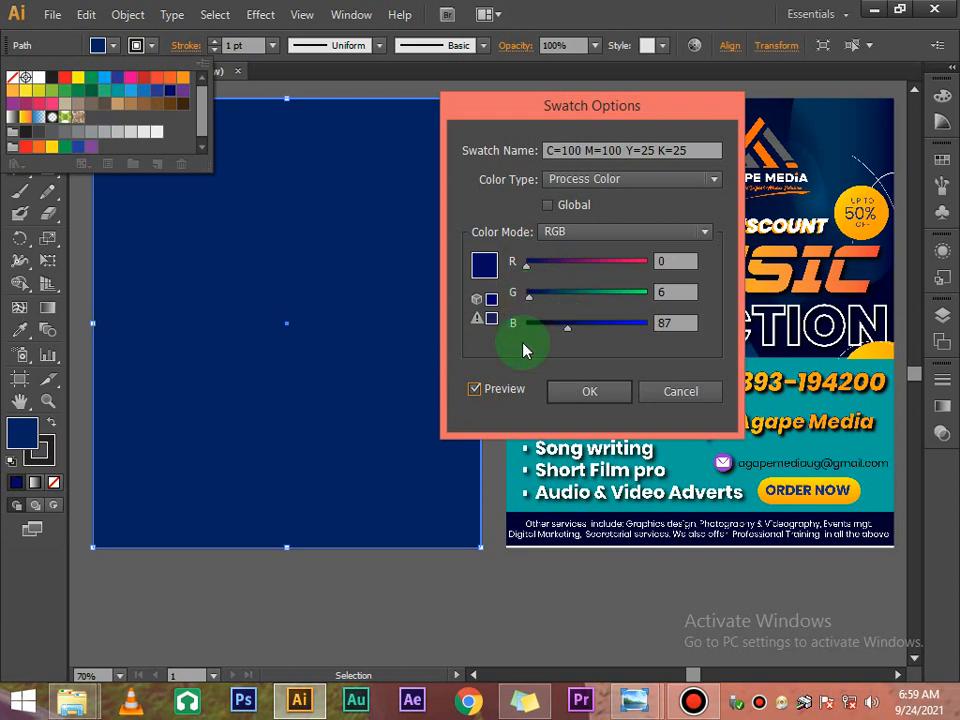
click(472, 386)
click(474, 390)
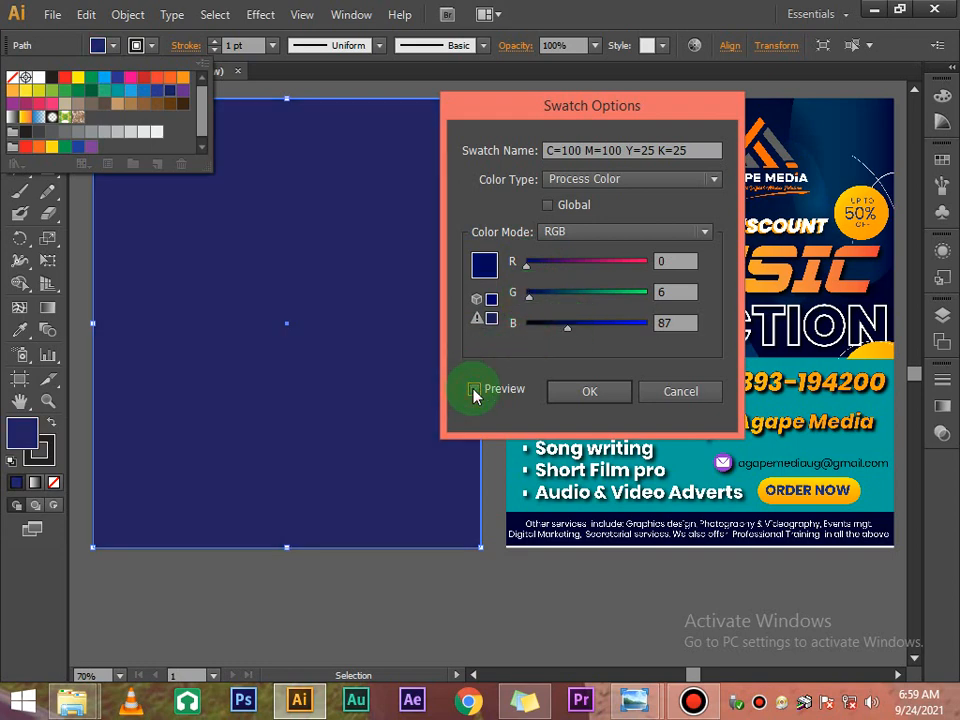
click(474, 390)
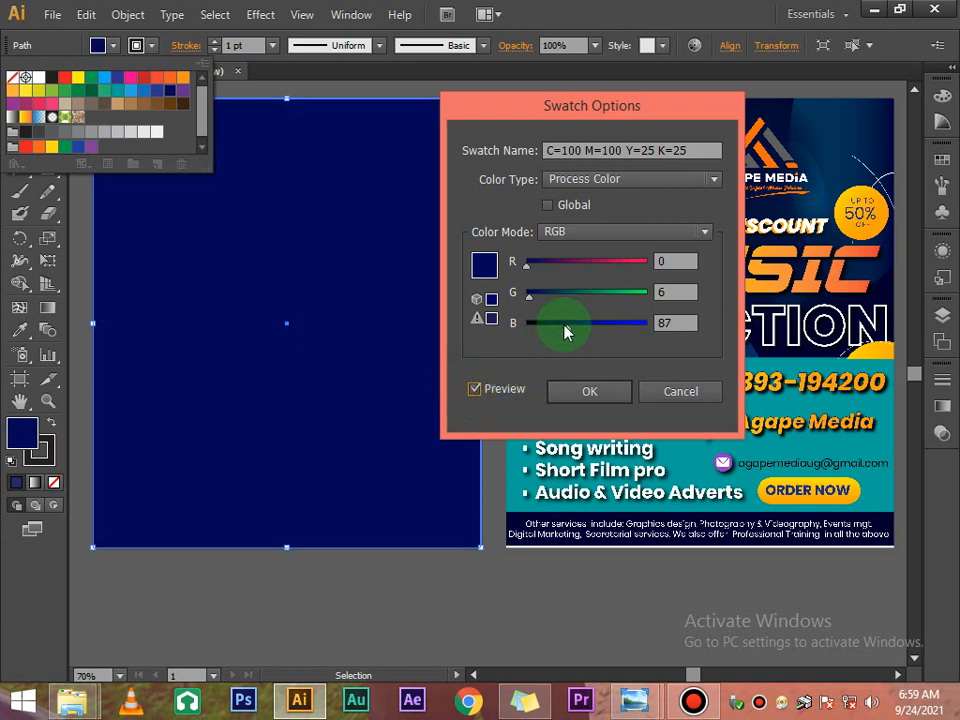
Step: Lower the swatch's blue value to 76, apply the swatch changes and deselect the background
drag(565, 333, 562, 333)
drag(563, 327, 561, 327)
click(480, 377)
click(474, 392)
click(505, 394)
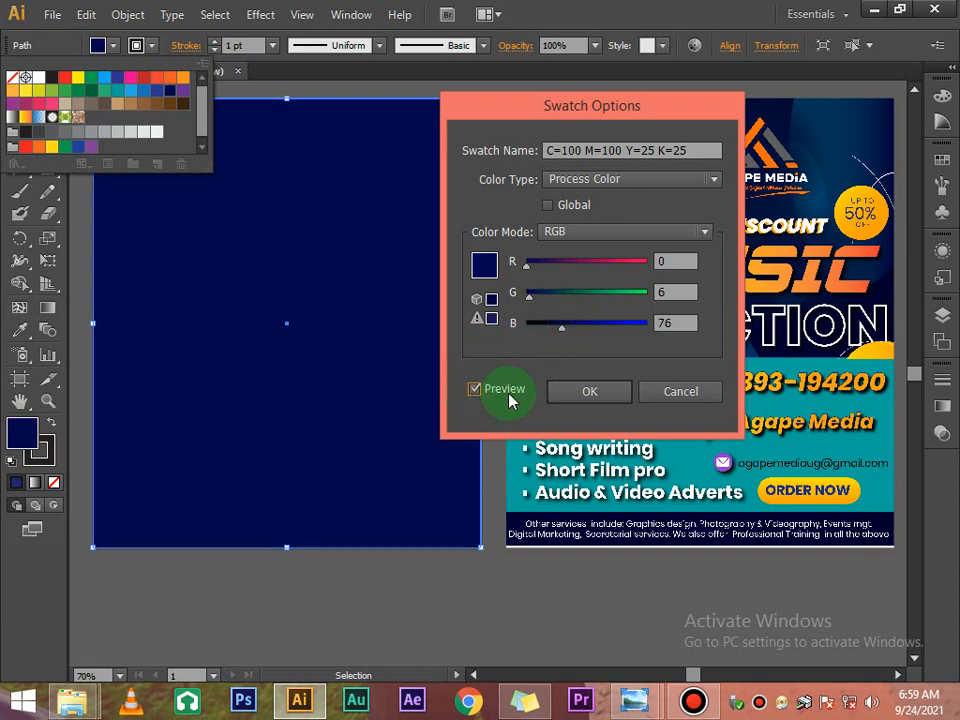
click(590, 394)
click(518, 577)
click(756, 86)
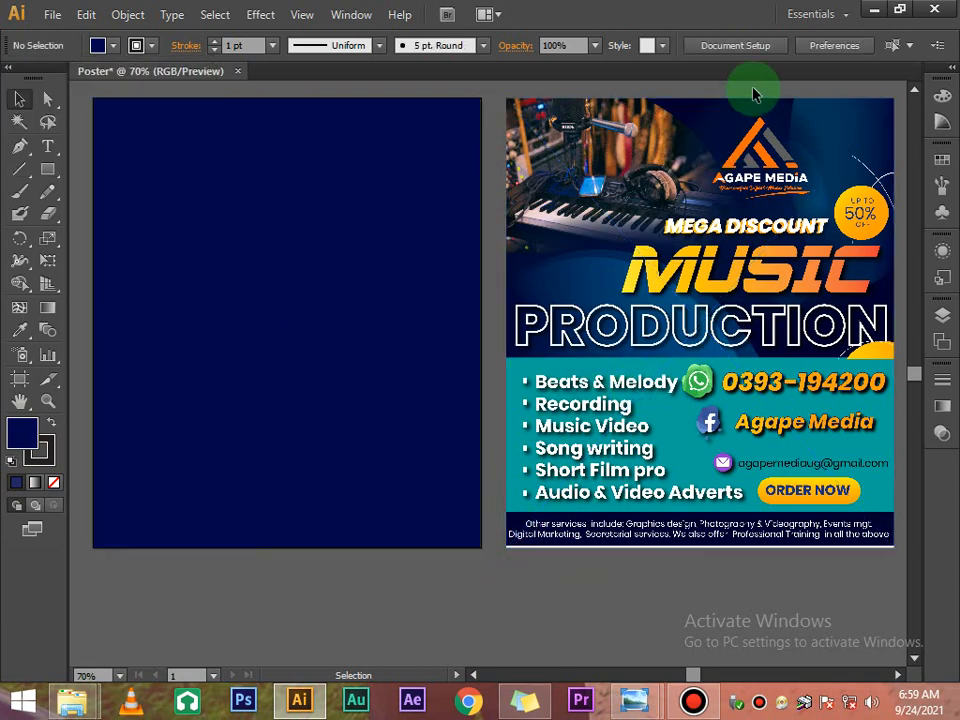
click(610, 570)
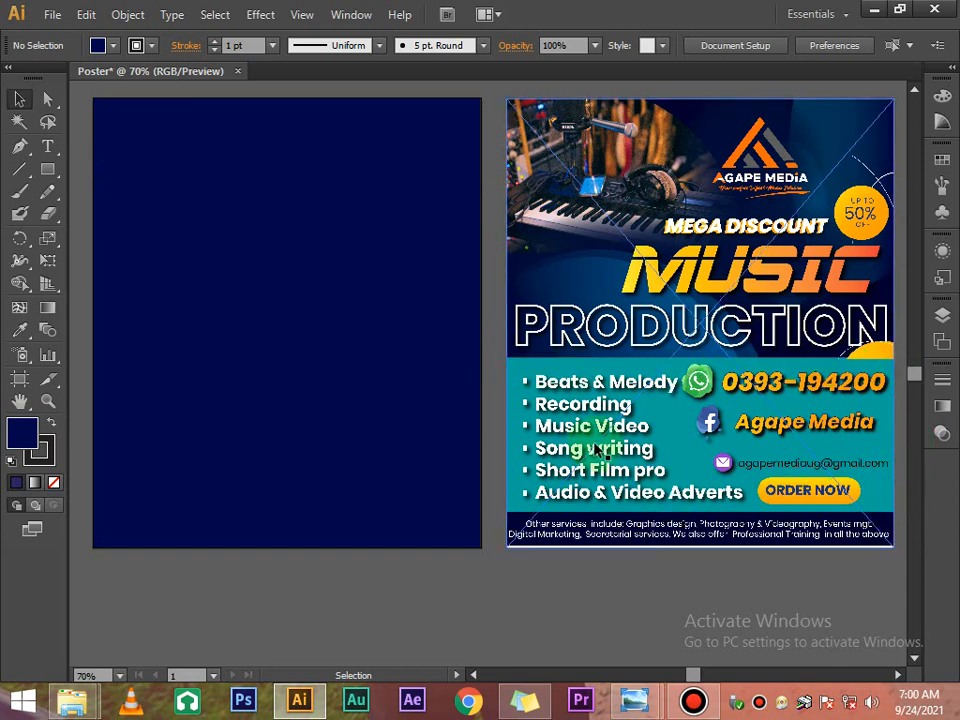
Step: Draw a full-width rectangle level with the poster's teal services band and fill it with C=80 M=10 Y=45 K=0
click(47, 170)
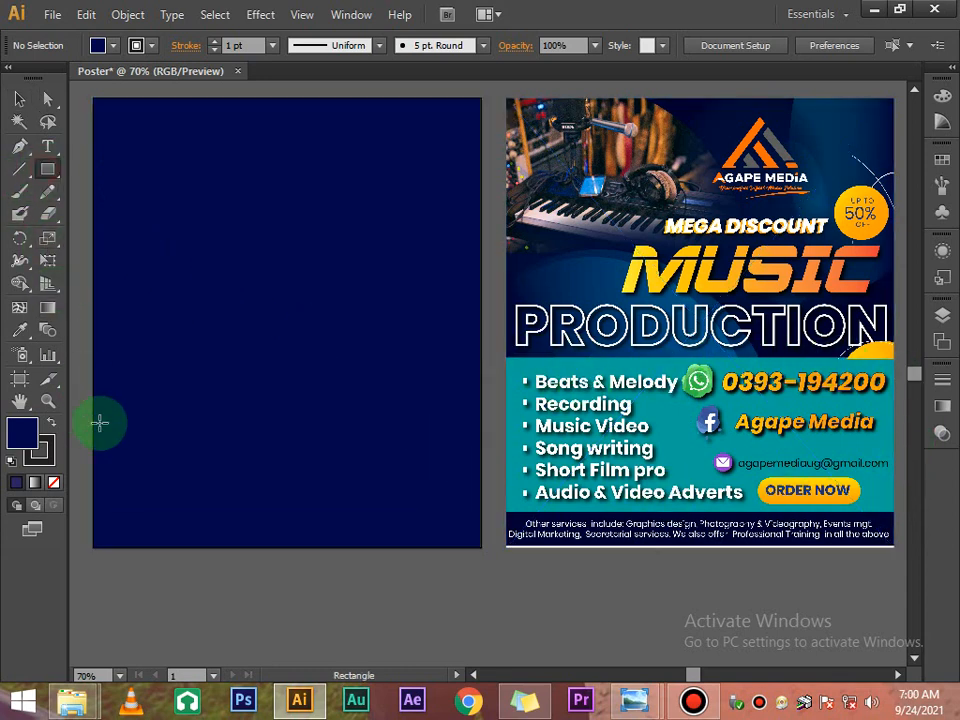
drag(97, 356, 481, 514)
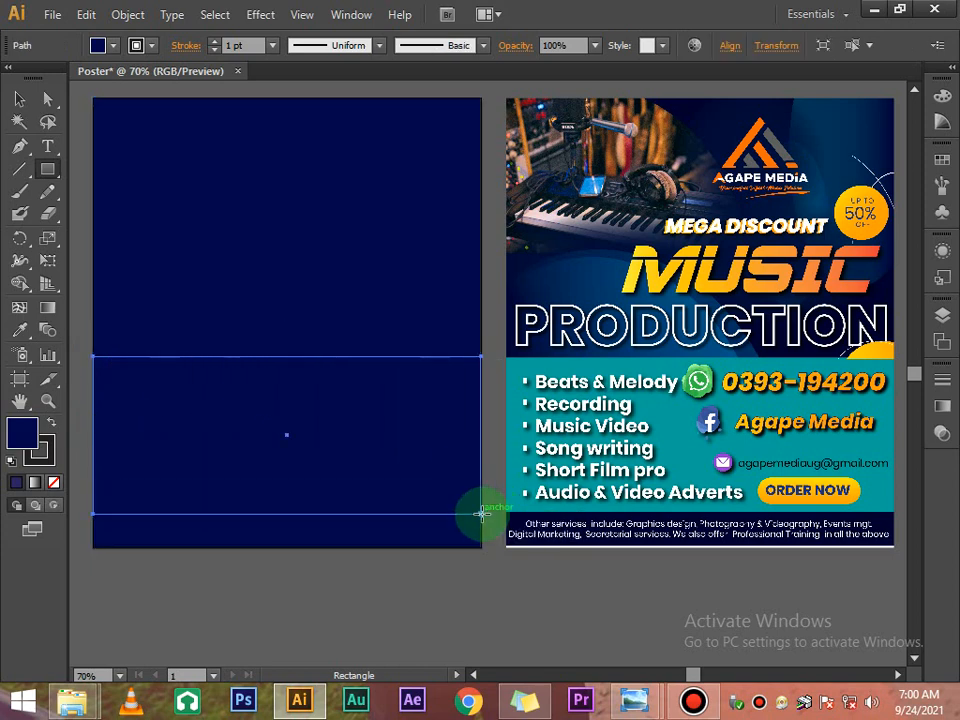
click(113, 52)
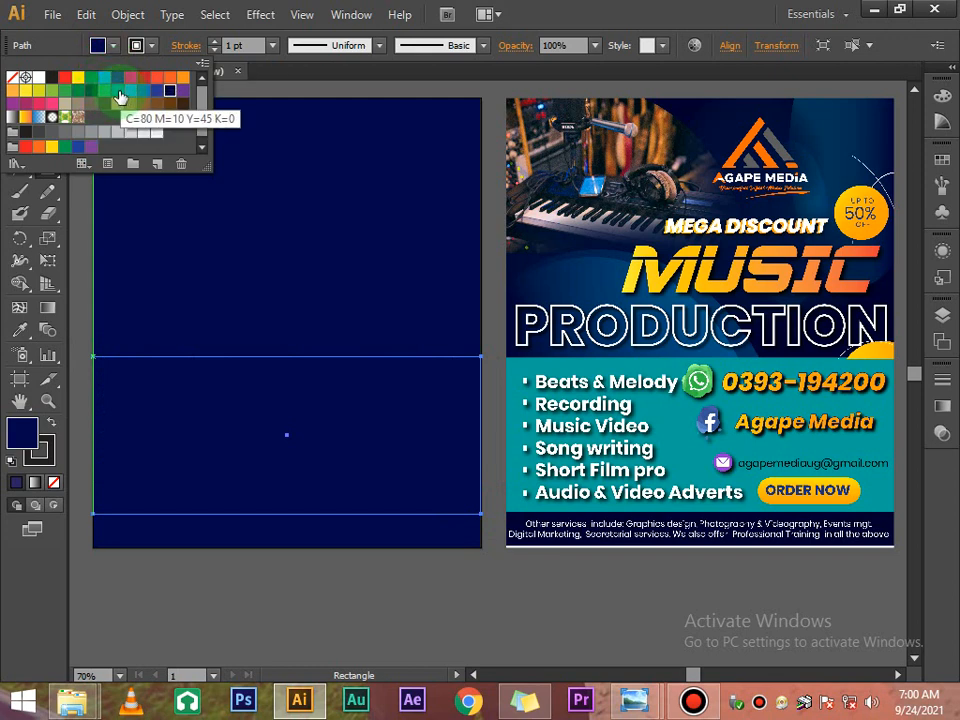
click(118, 93)
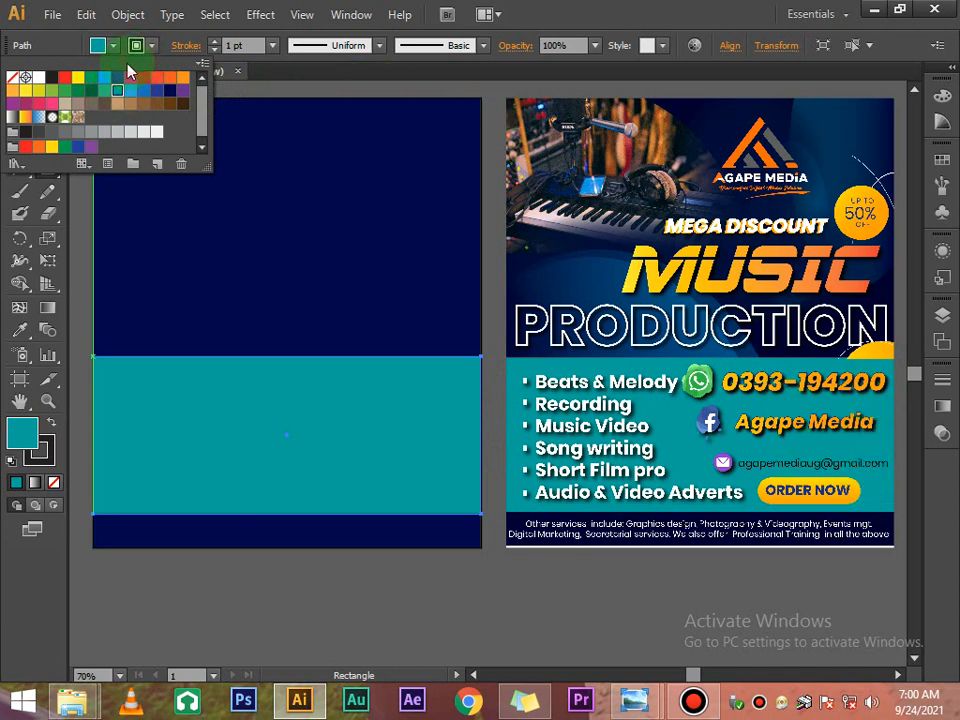
click(20, 98)
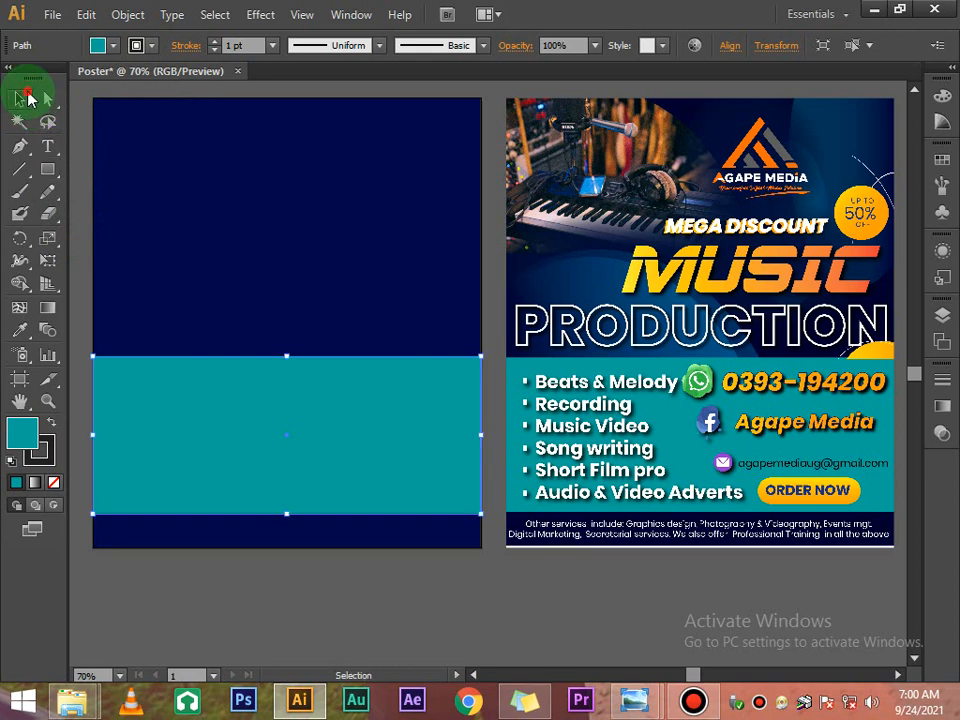
Step: Apply a linear gradient to the teal band and set its start colour to C=80 M=10 Y=45 K=0
click(942, 408)
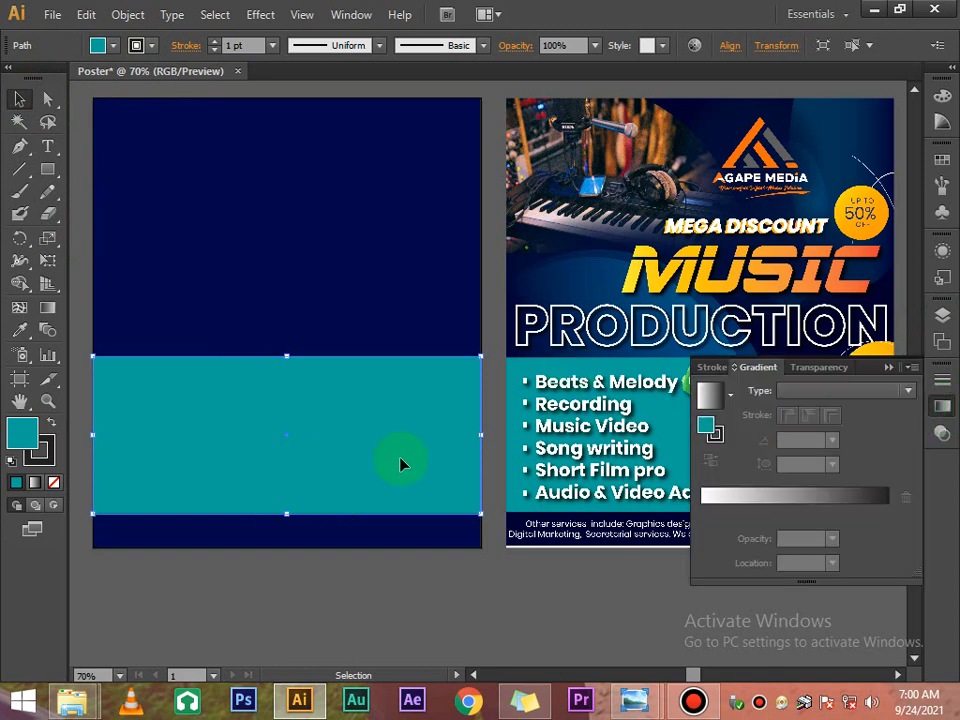
click(718, 503)
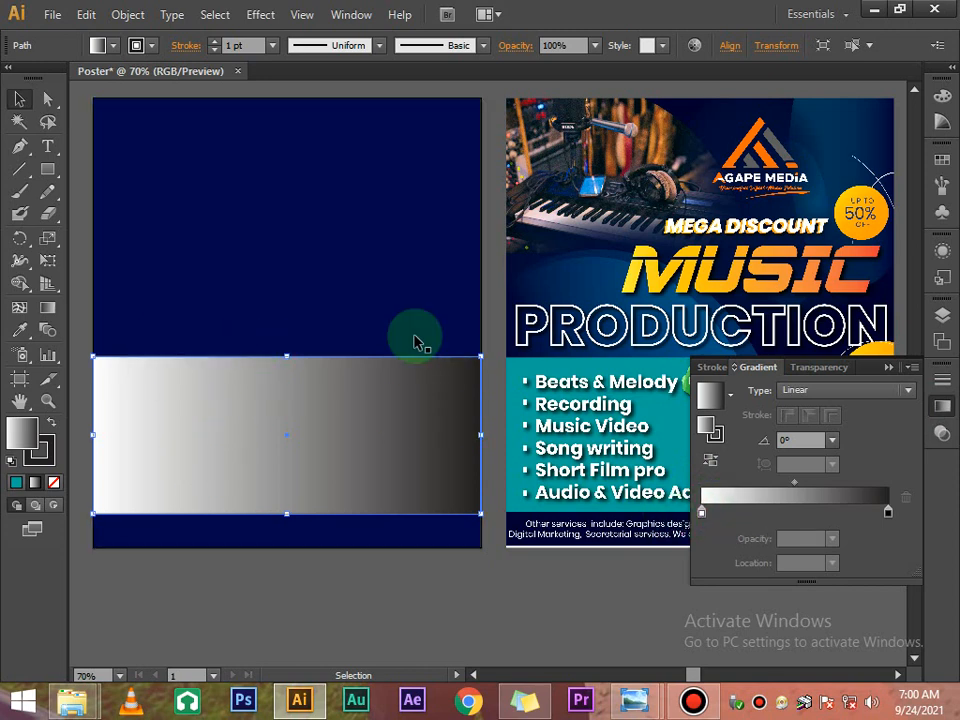
click(702, 512)
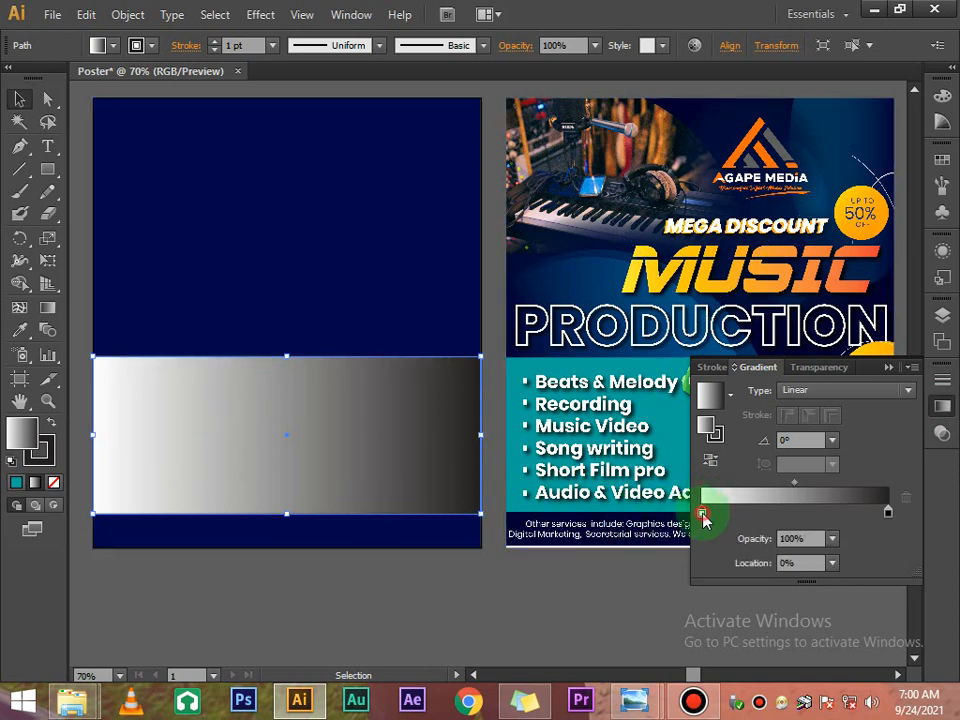
double_click(702, 513)
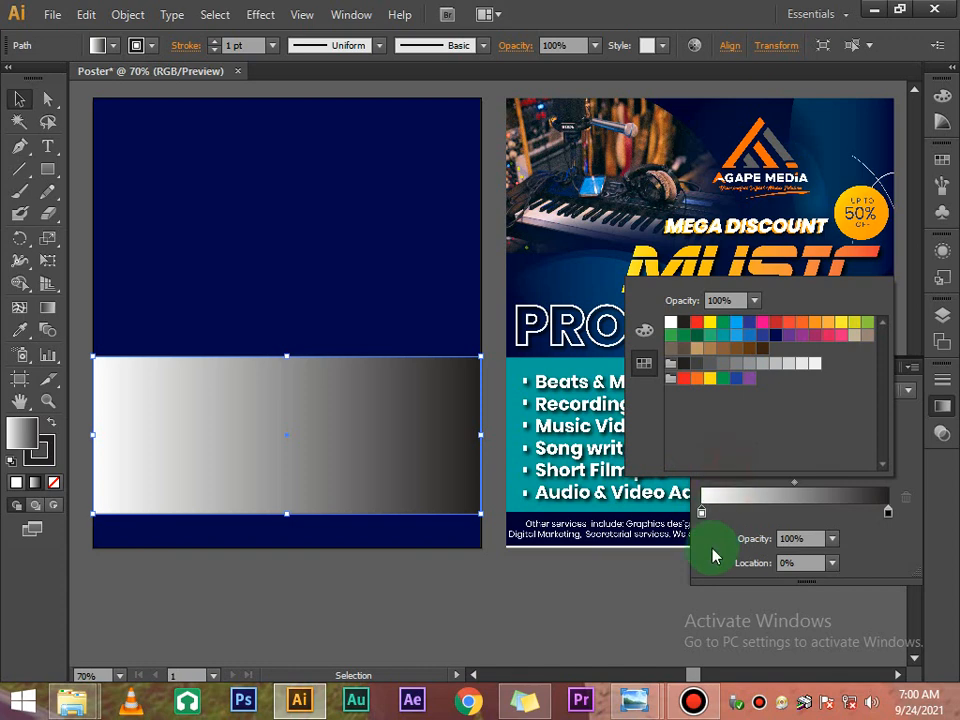
click(717, 542)
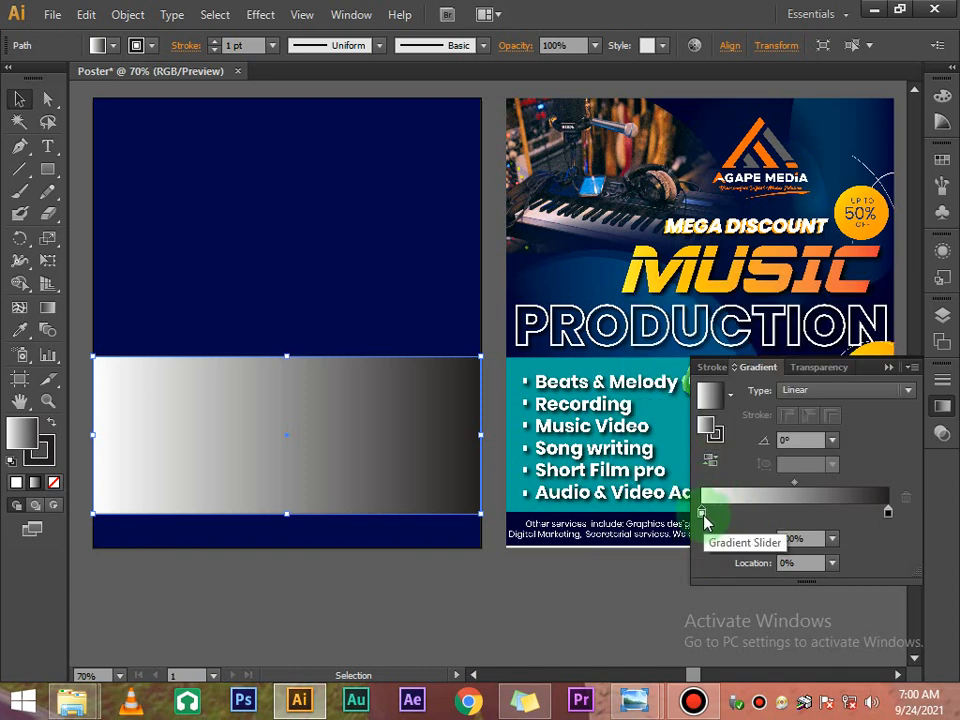
double_click(702, 513)
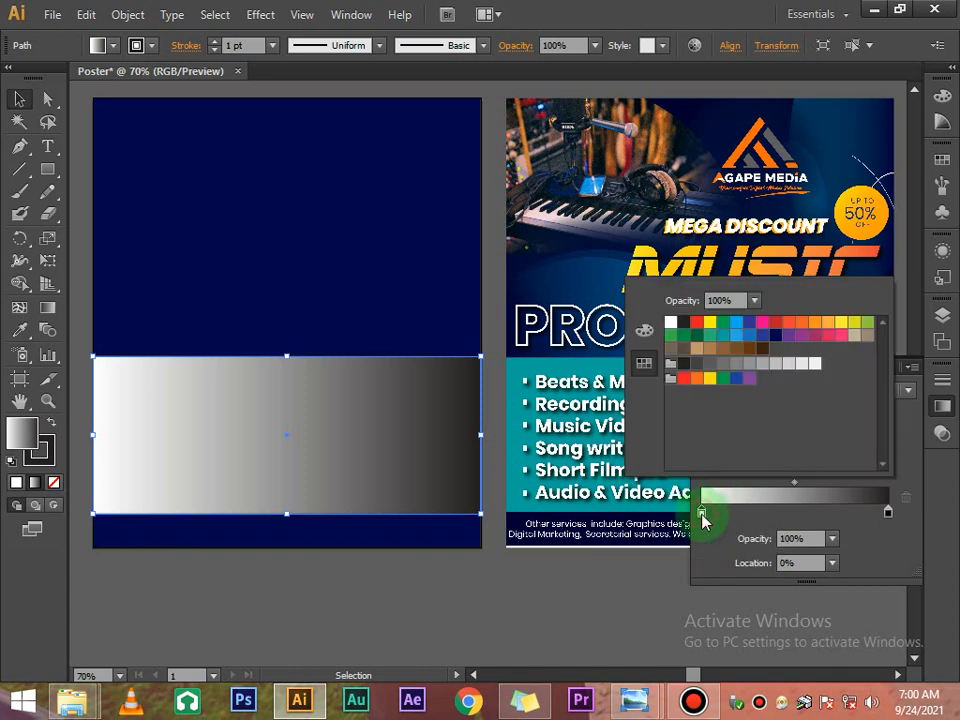
click(726, 340)
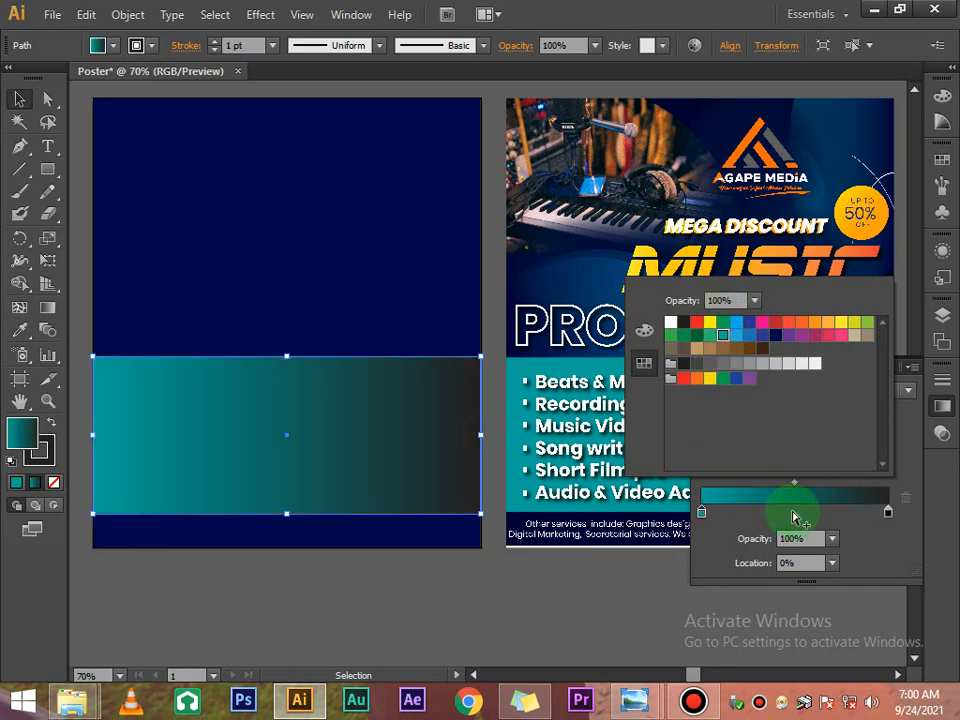
Step: Set the gradient's end colour to C=80 M=10 Y=45 K=0 after trying the green C=75 M=0 Y=75 K=0
click(808, 515)
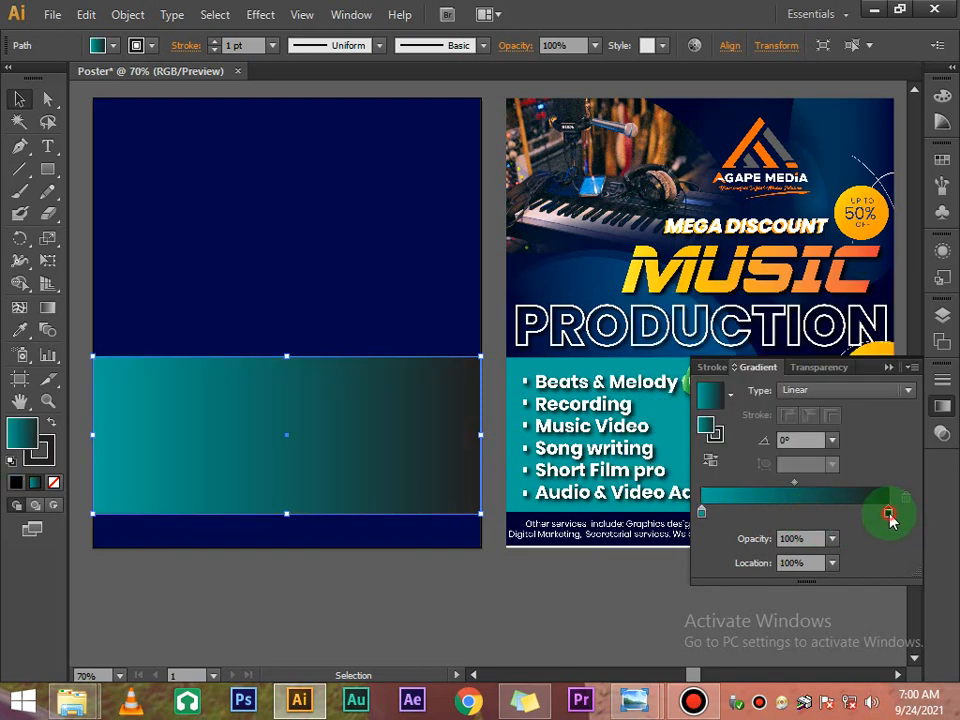
double_click(888, 514)
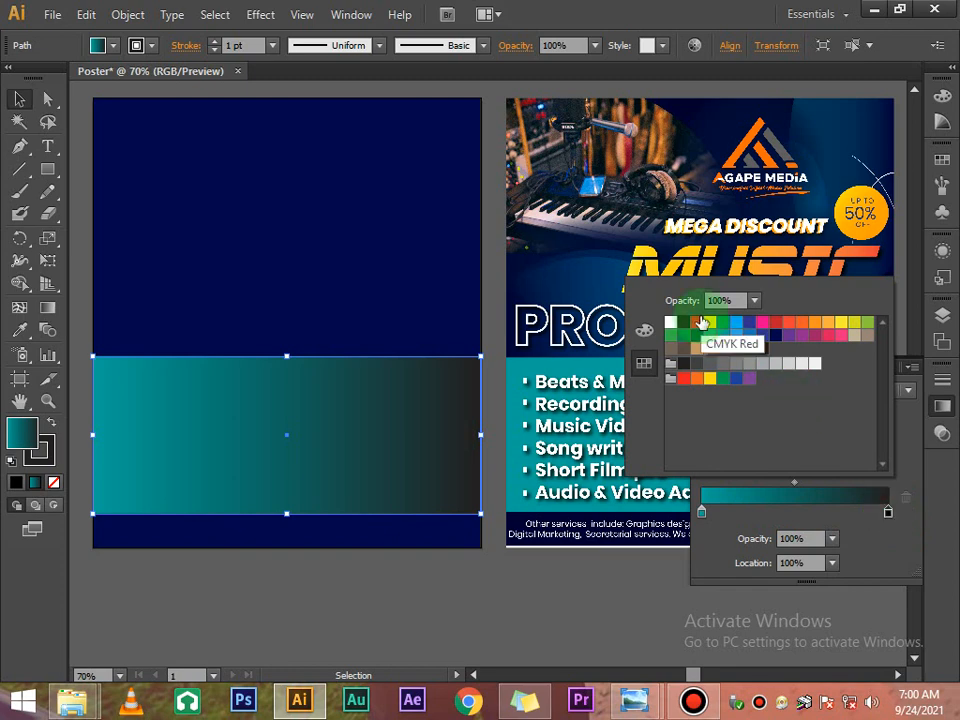
click(722, 338)
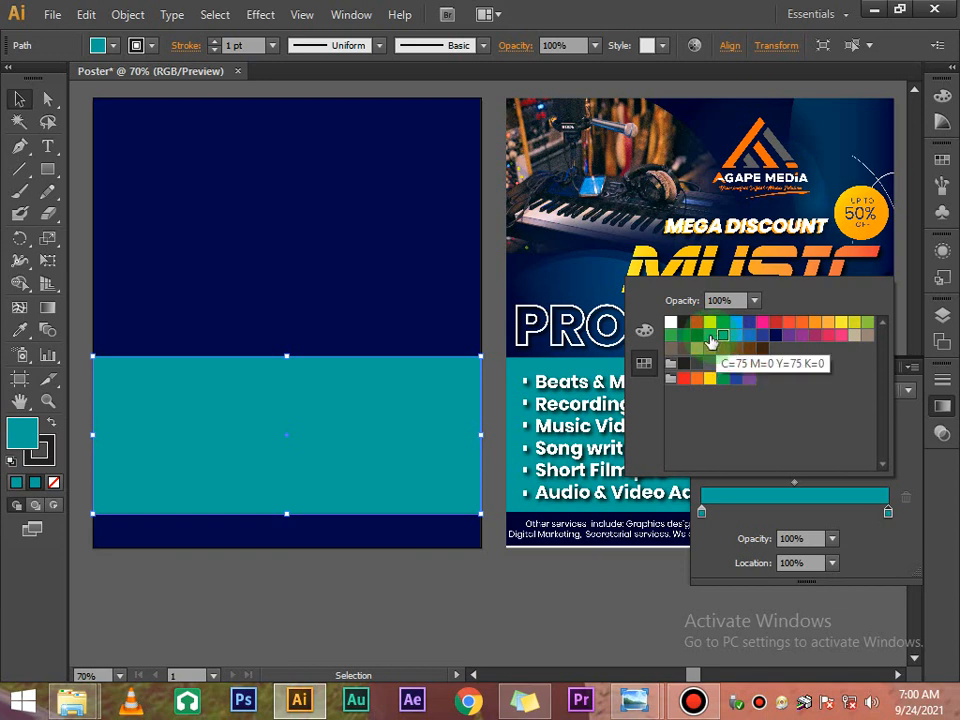
click(709, 337)
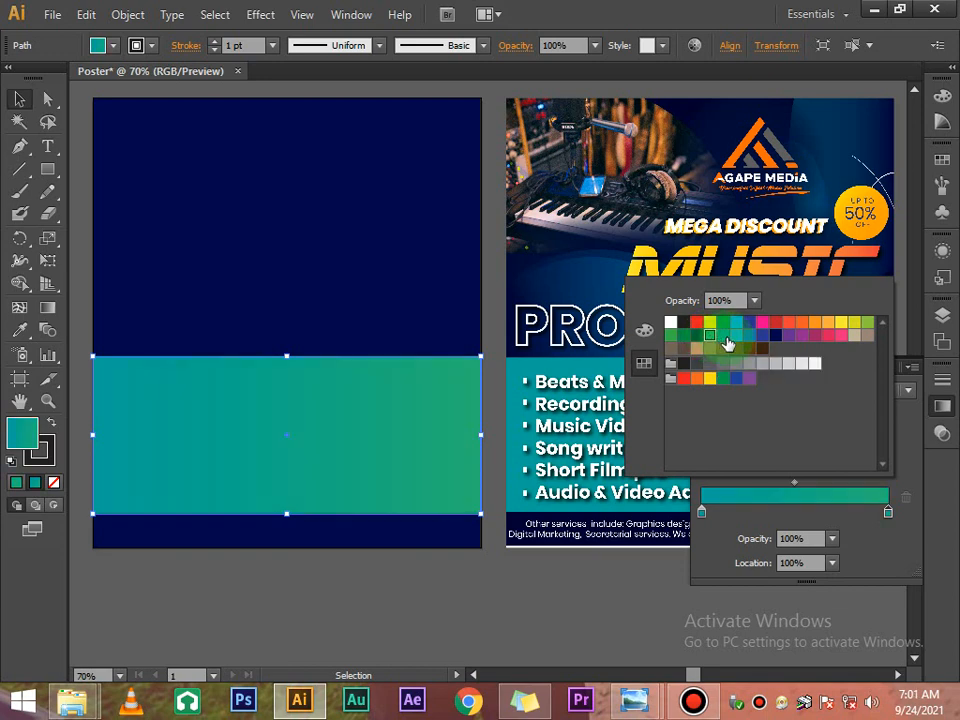
click(723, 337)
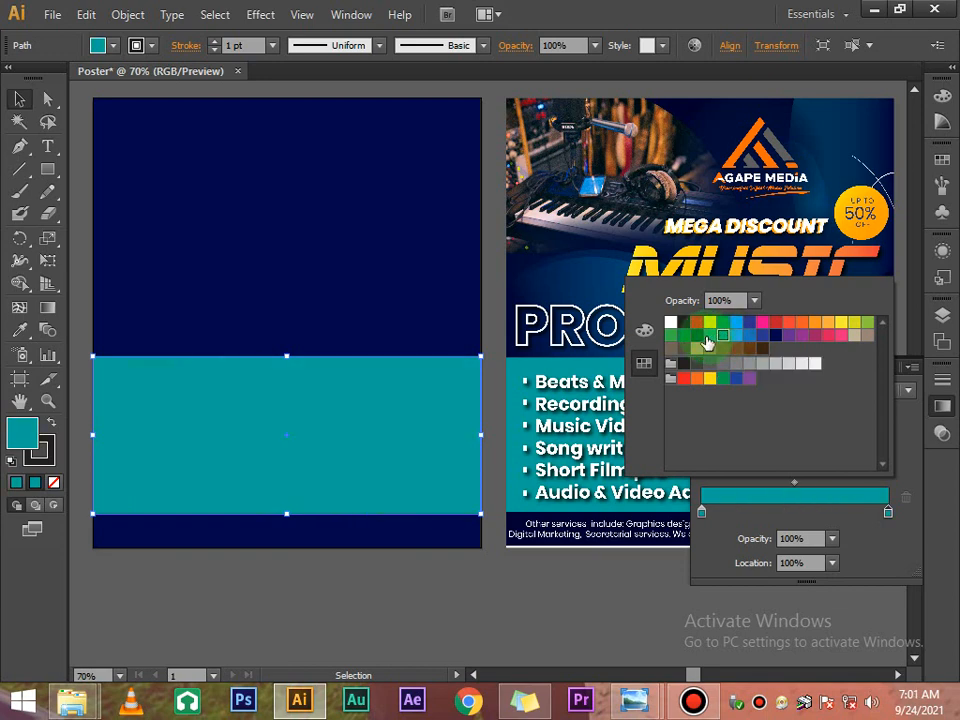
click(709, 337)
click(723, 337)
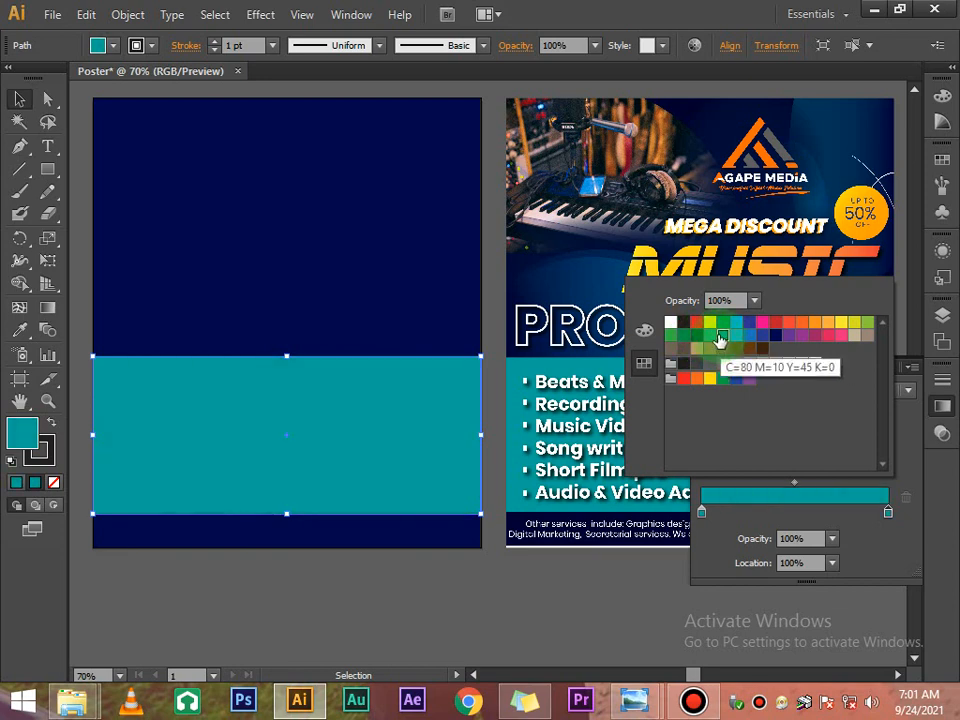
click(855, 517)
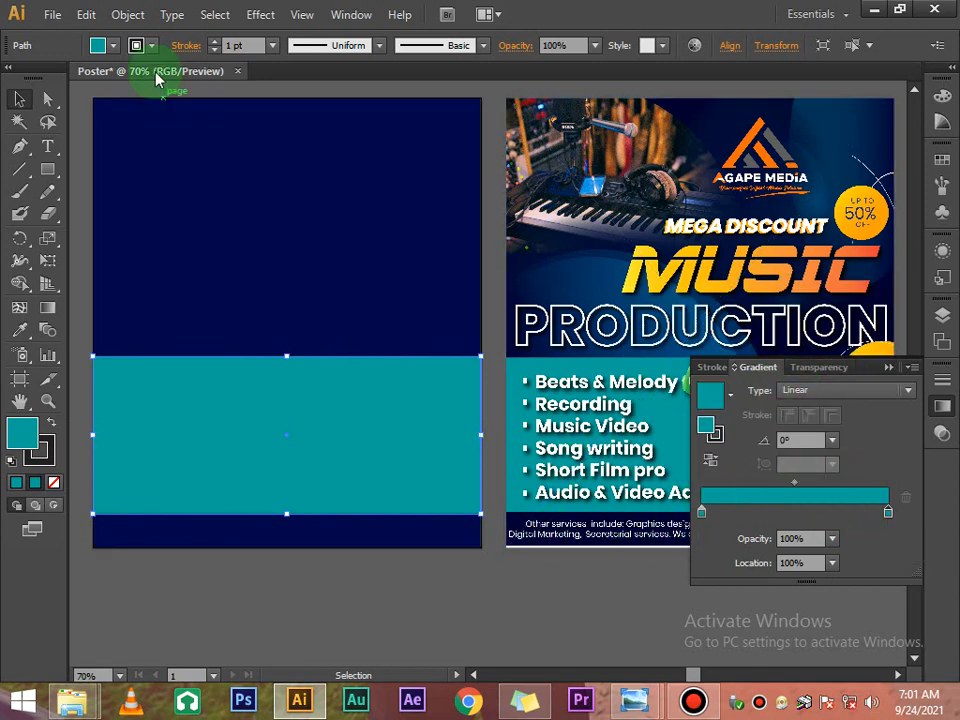
Step: Try a light blue and a green solid fill on the teal services band
click(113, 49)
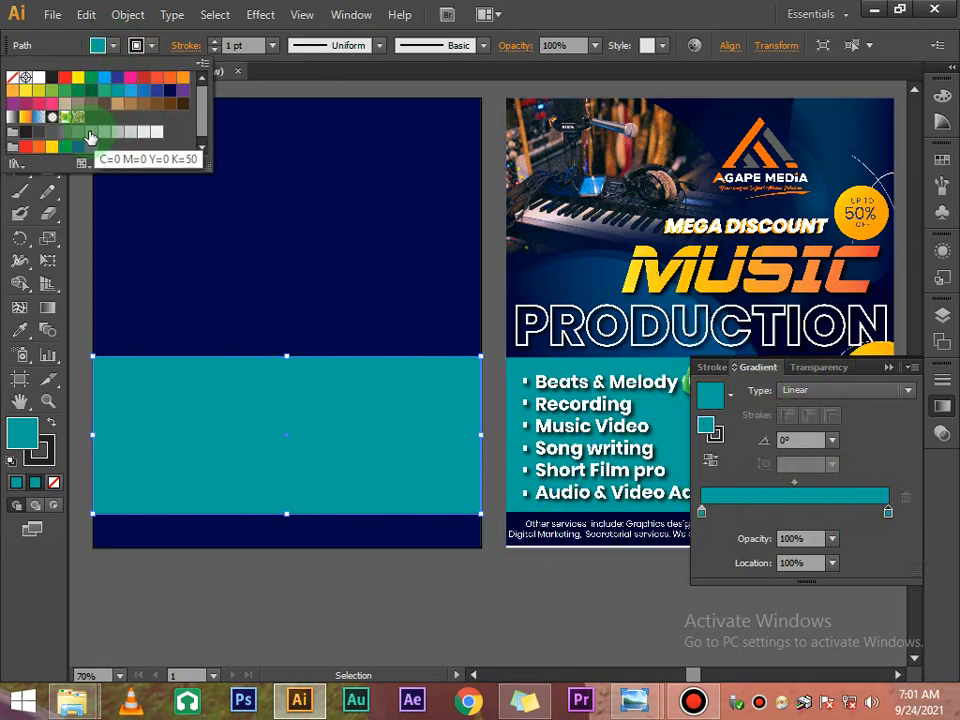
click(130, 93)
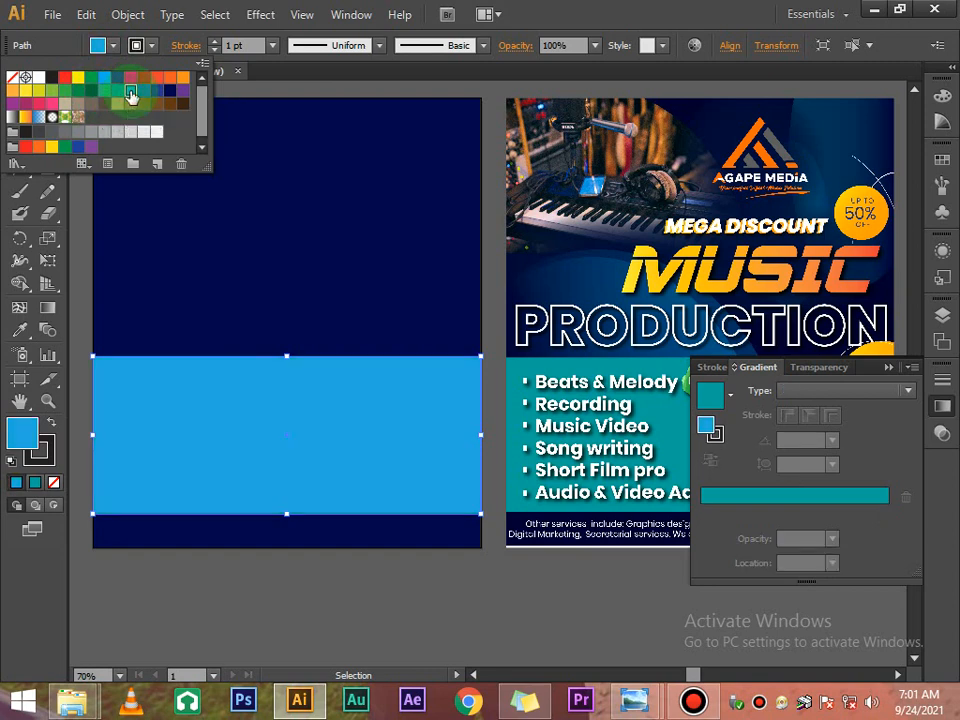
click(104, 93)
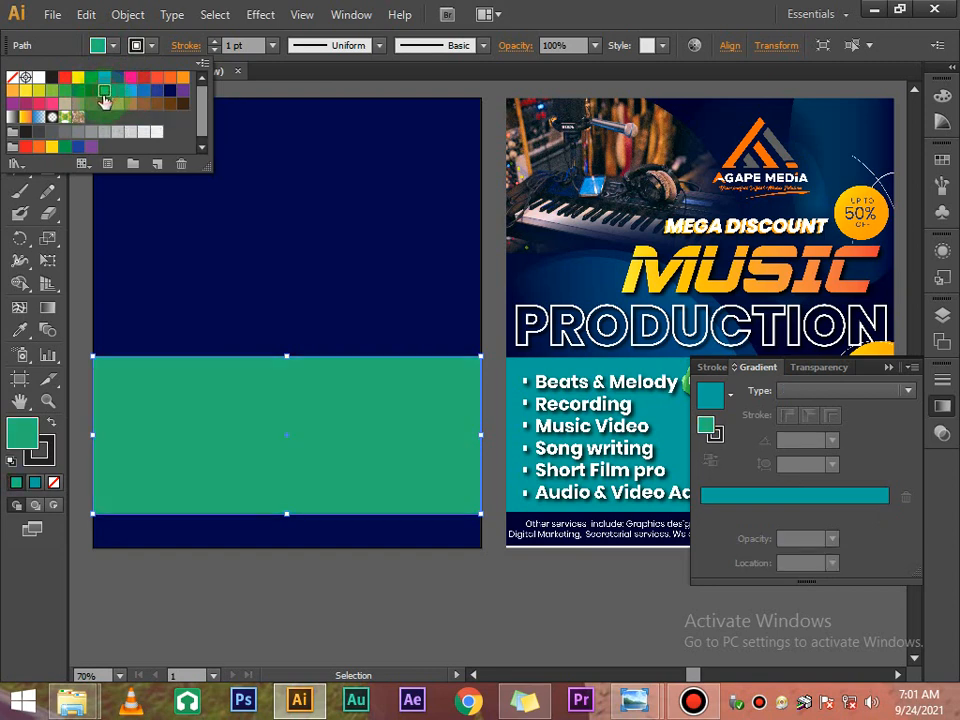
Step: Fill the band with the brown C=55 M=60 Y=65 K=40 swatch and change that swatch to R=0, G=106, B=108
click(105, 104)
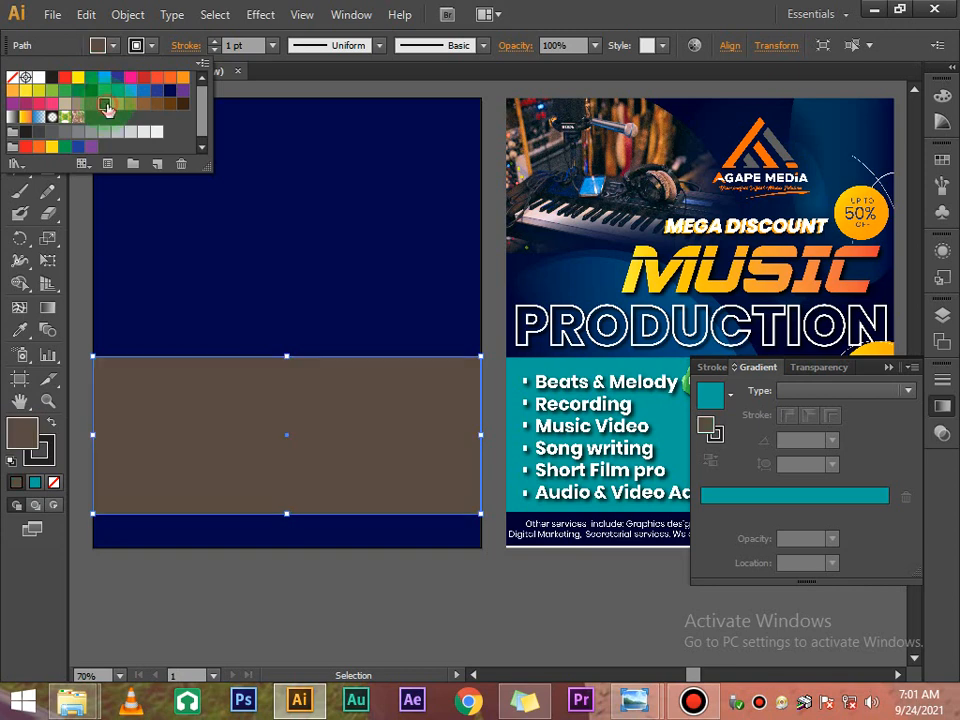
double_click(105, 104)
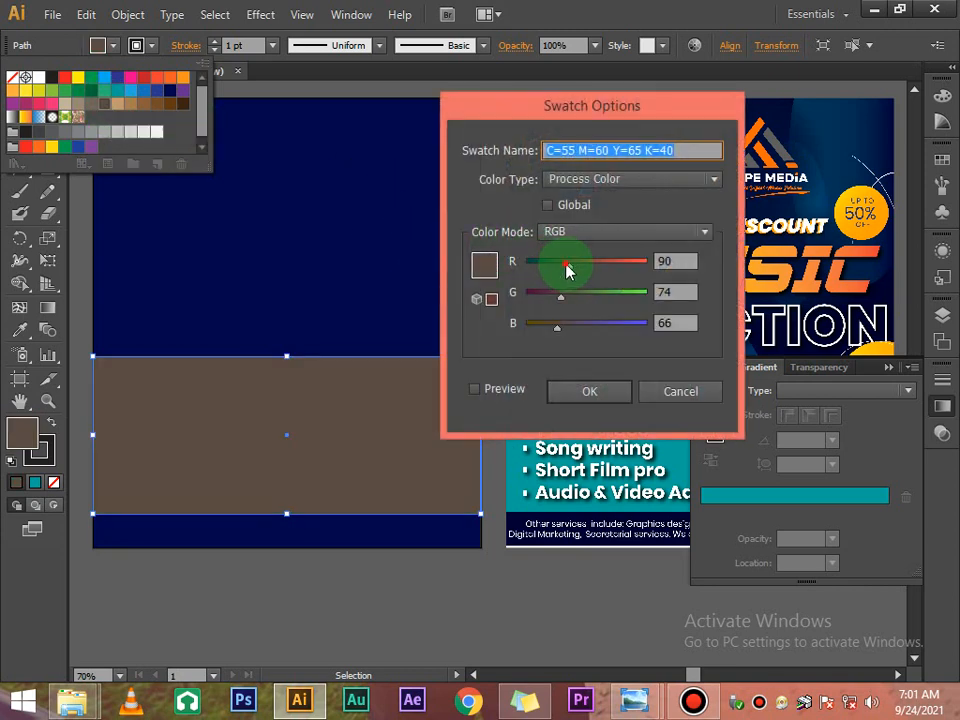
drag(568, 266, 510, 266)
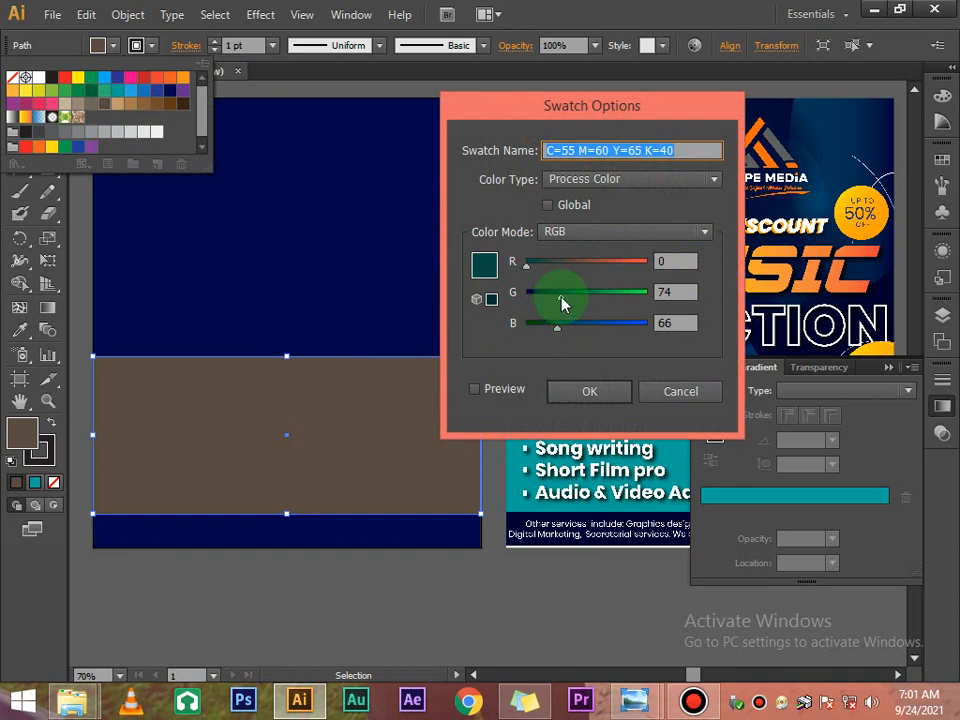
drag(564, 301, 583, 304)
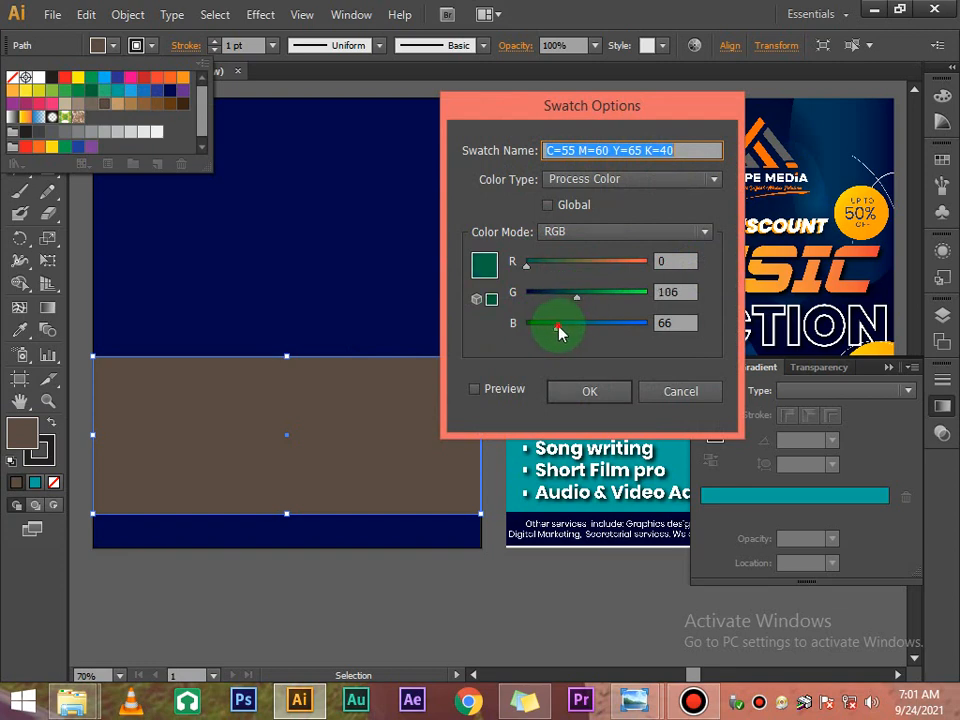
drag(562, 330, 577, 333)
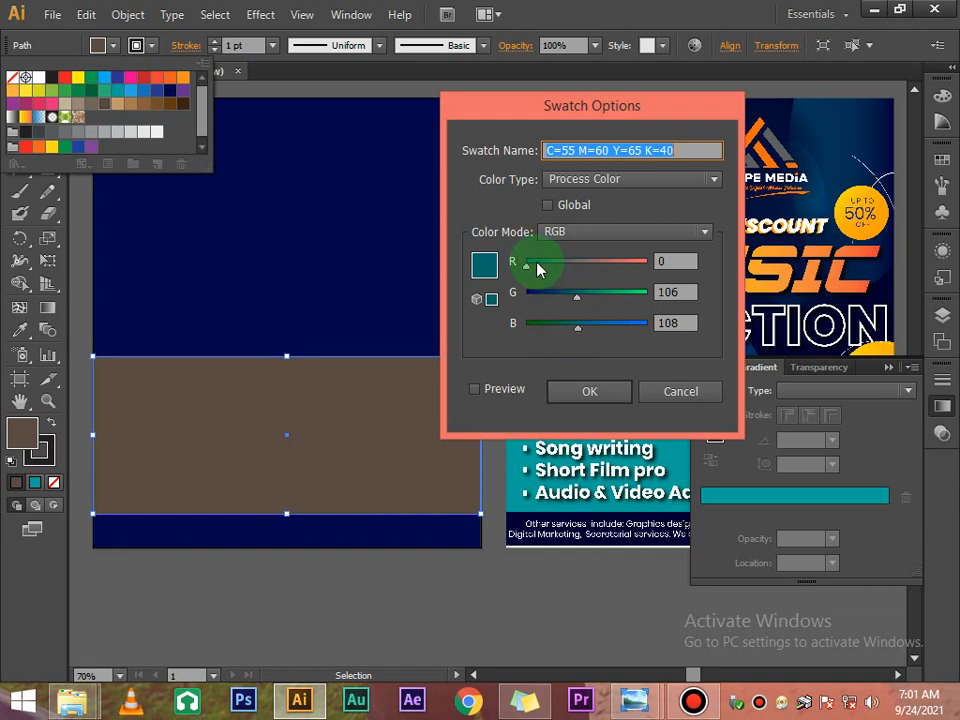
click(586, 391)
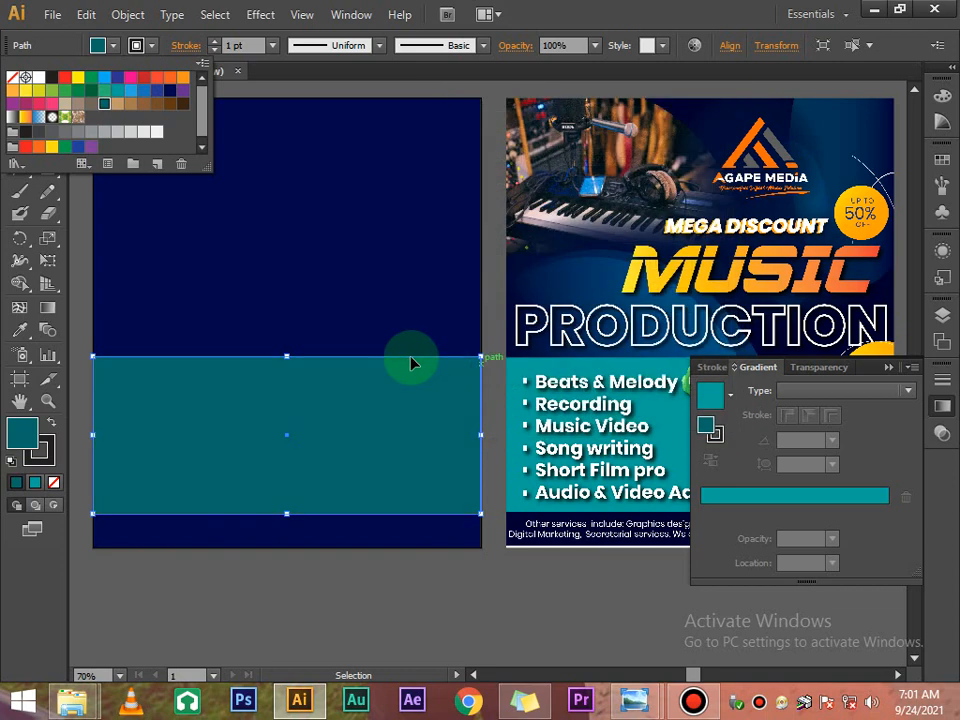
Step: Return the band to the lighter teal fill and reapply the linear gradient to it
click(117, 104)
click(118, 91)
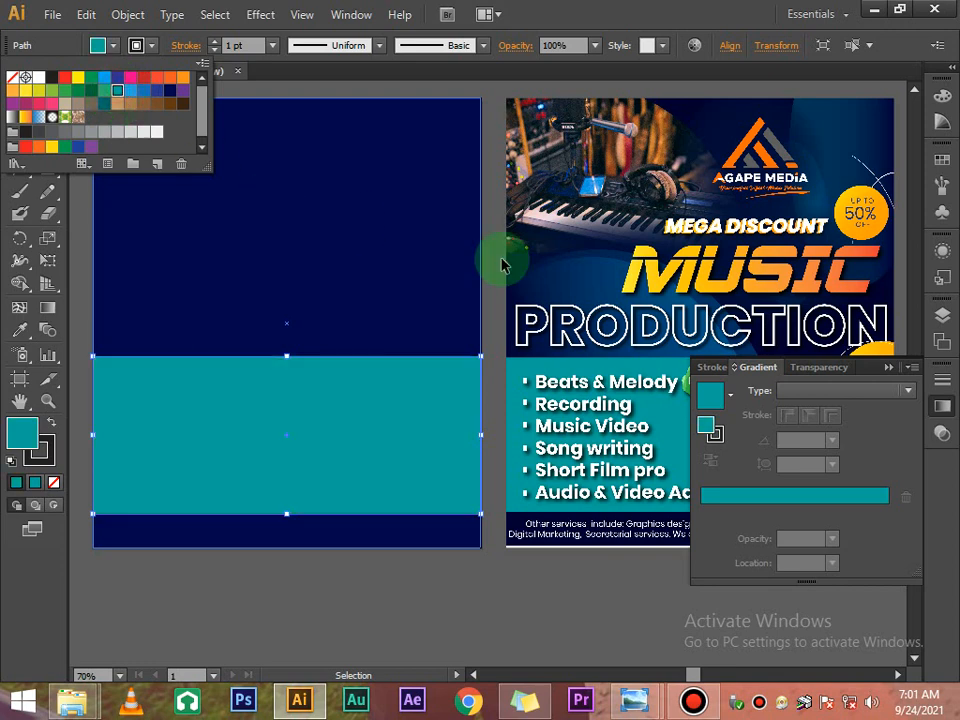
click(741, 472)
click(702, 508)
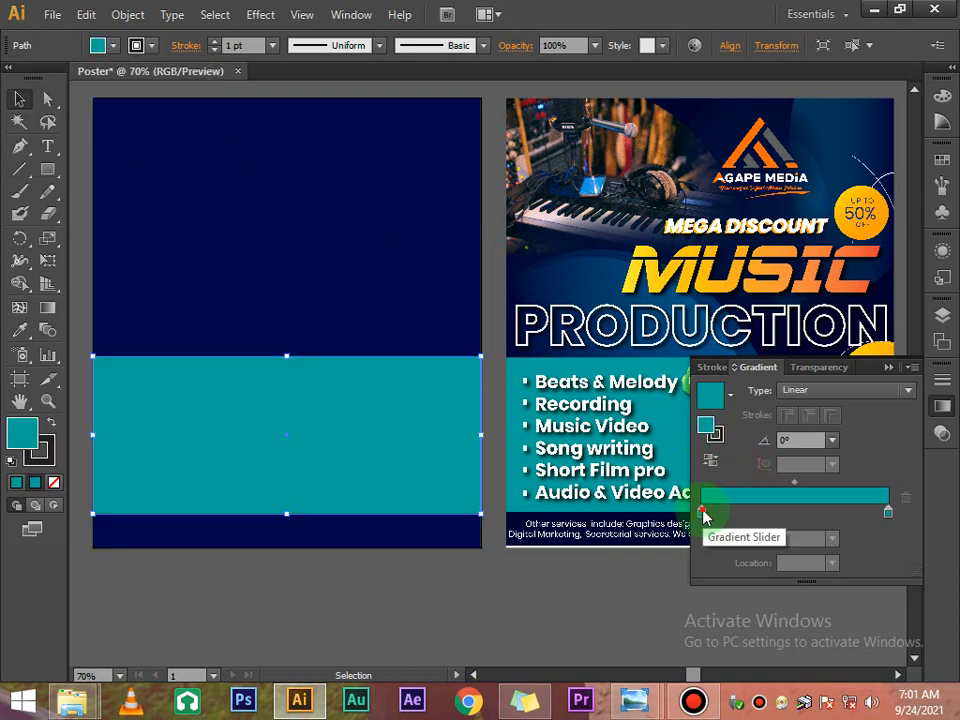
click(702, 512)
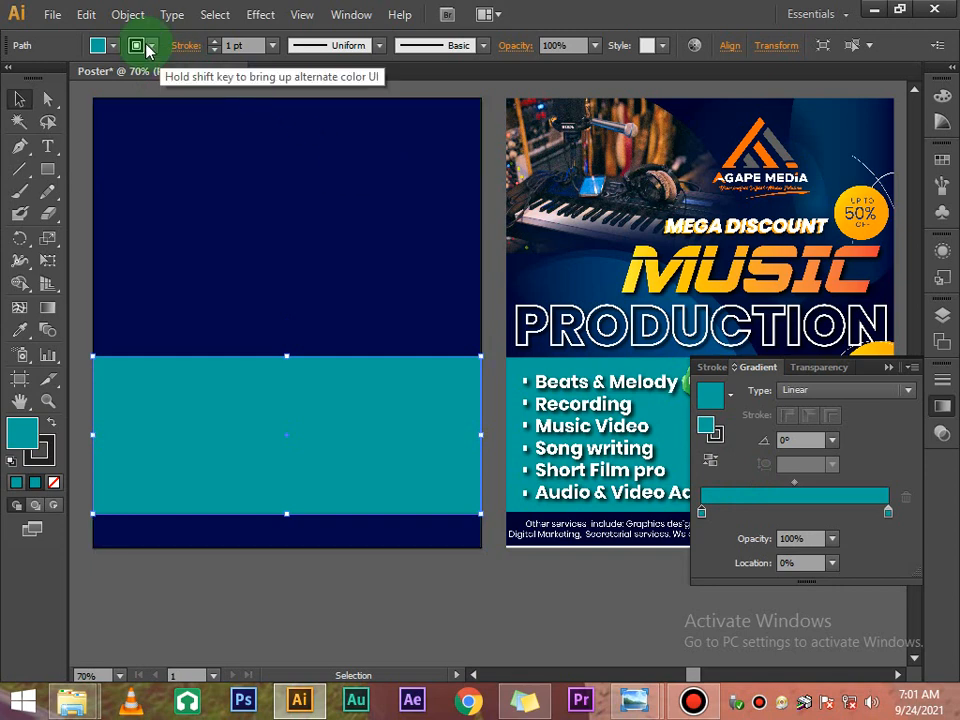
click(115, 45)
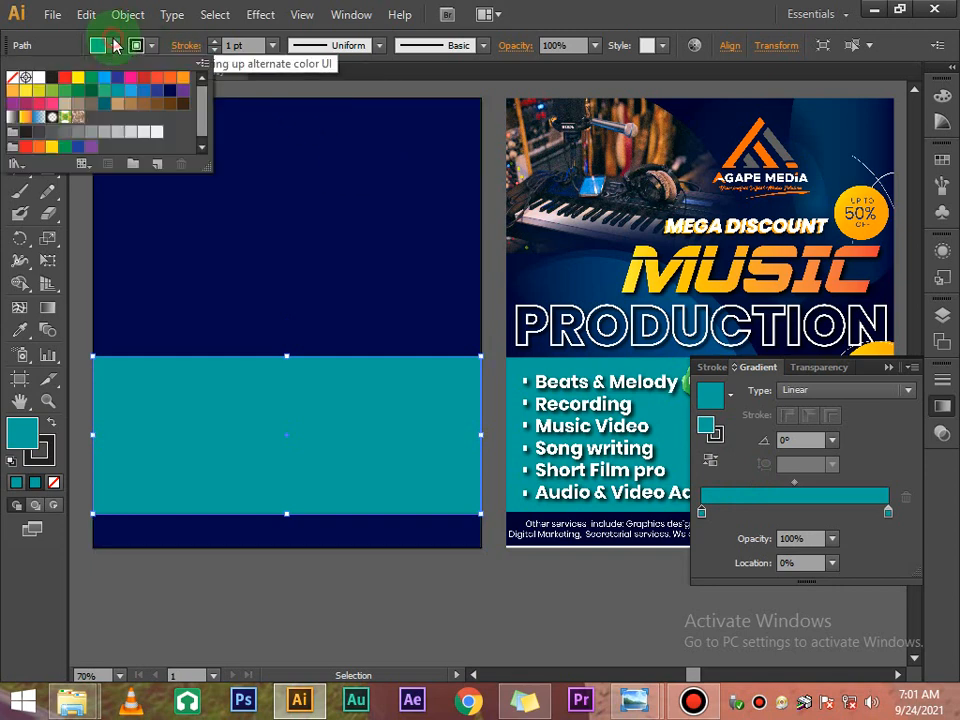
click(117, 90)
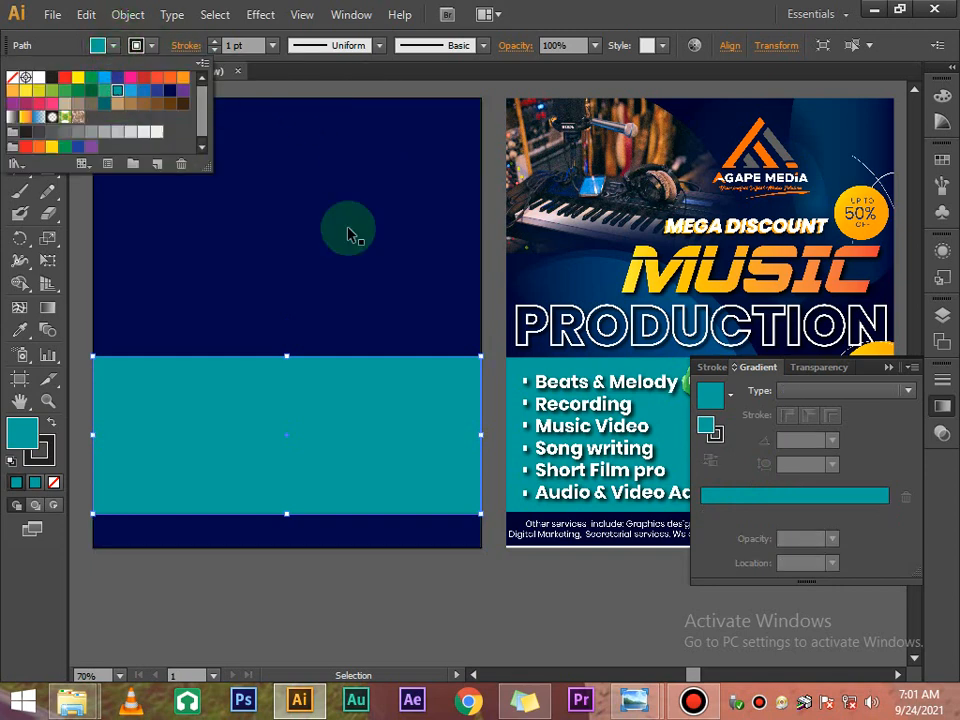
click(888, 499)
drag(850, 510, 906, 499)
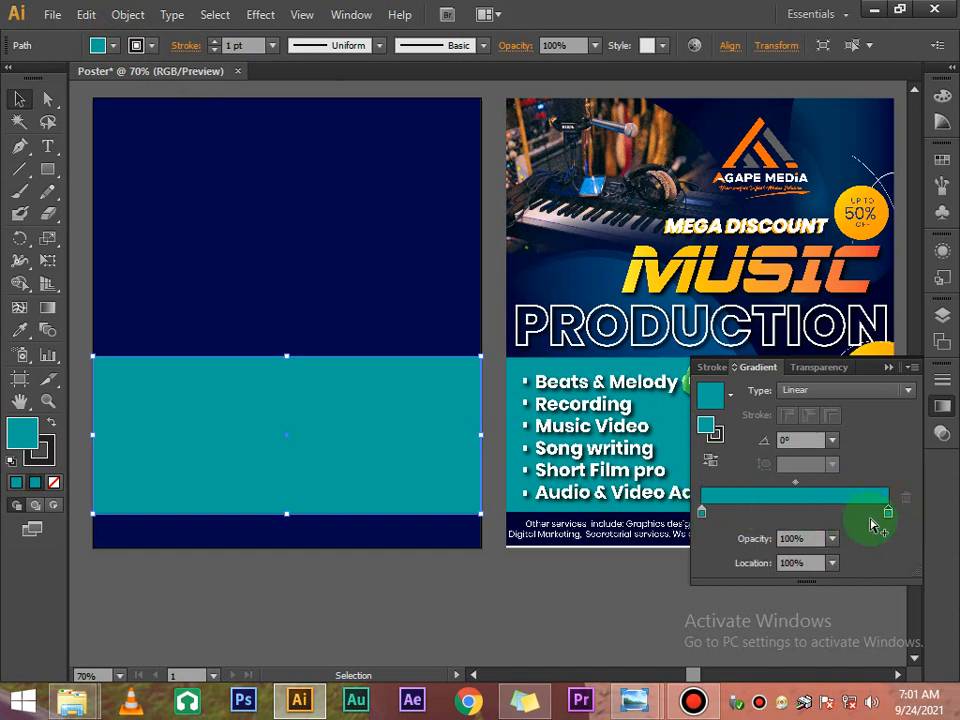
Step: Set the gradient's start colour to the lighter teal after trying green
click(701, 514)
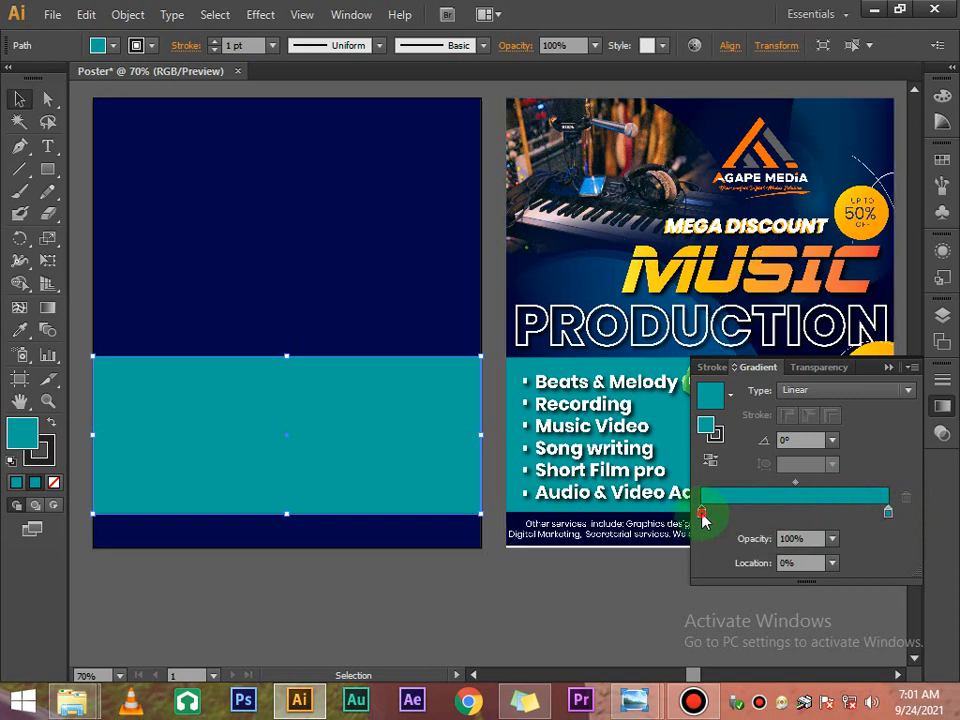
double_click(703, 516)
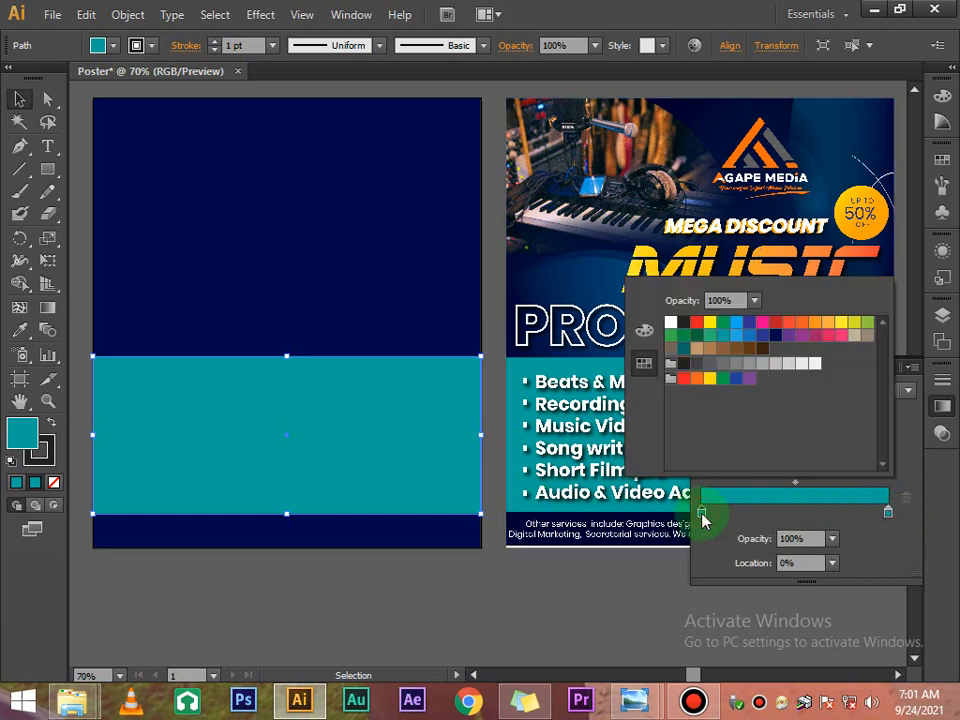
click(710, 337)
click(723, 338)
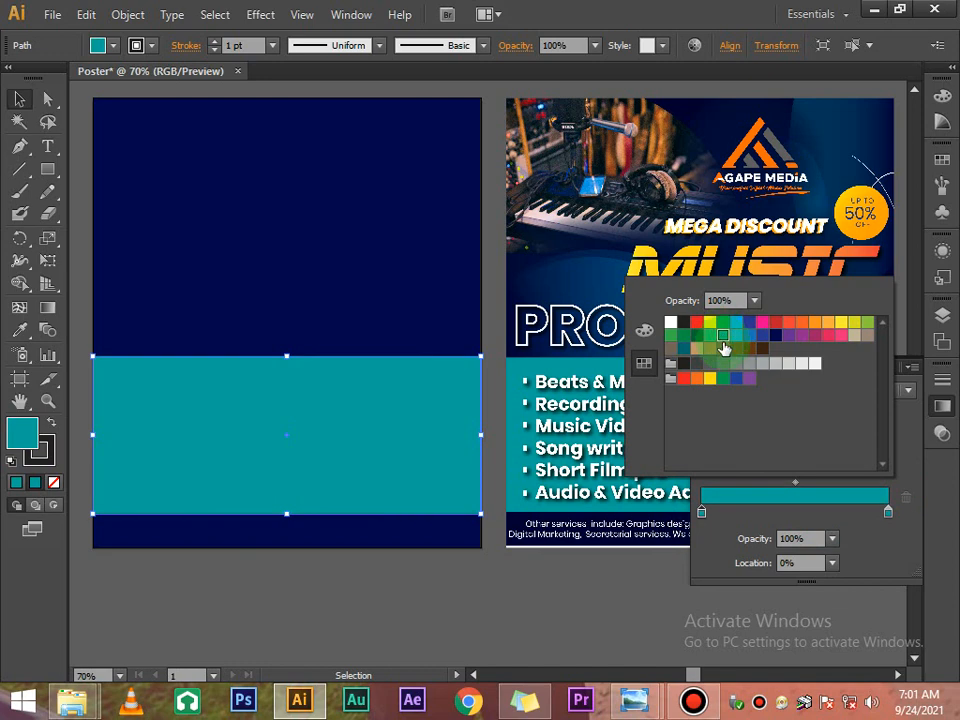
Step: Set the gradient's end colour to green and deselect the band to compare it with the reference poster
click(891, 511)
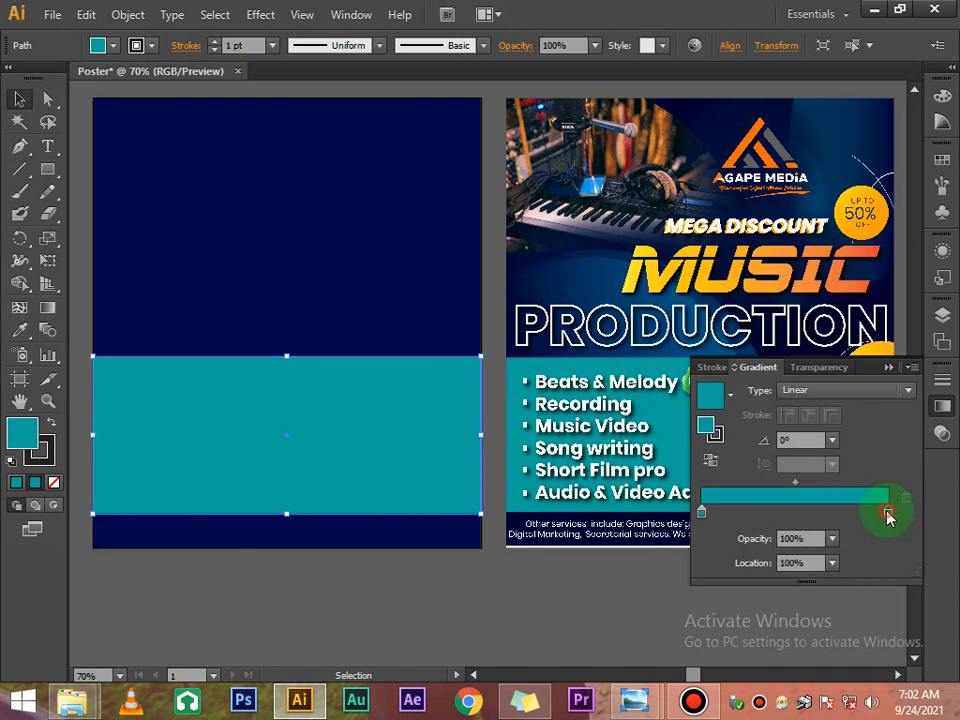
double_click(888, 512)
click(710, 337)
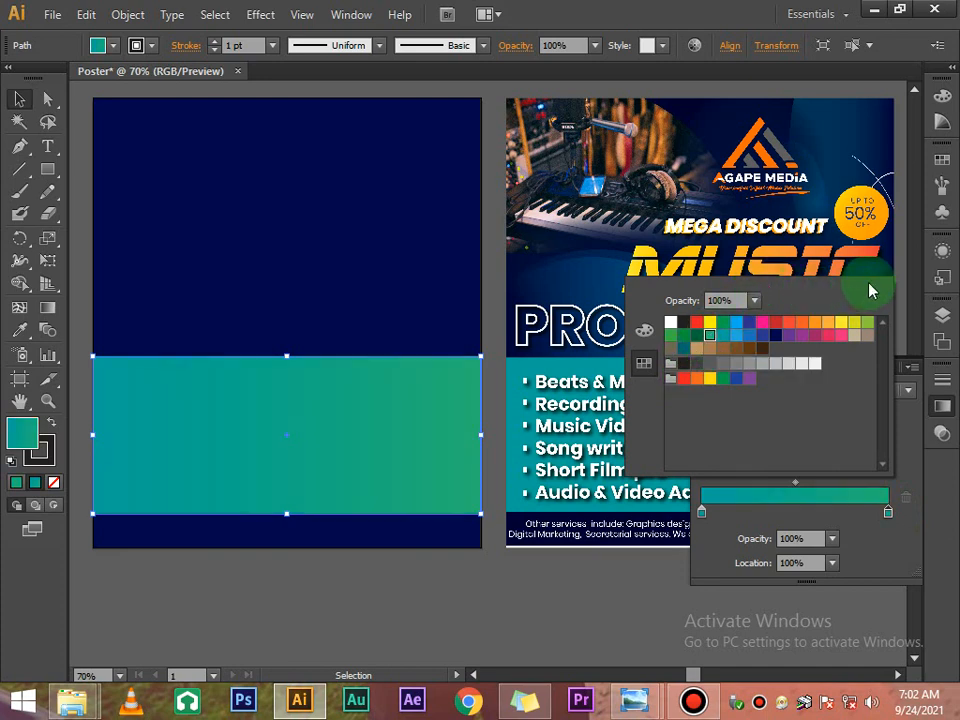
click(615, 572)
click(615, 572)
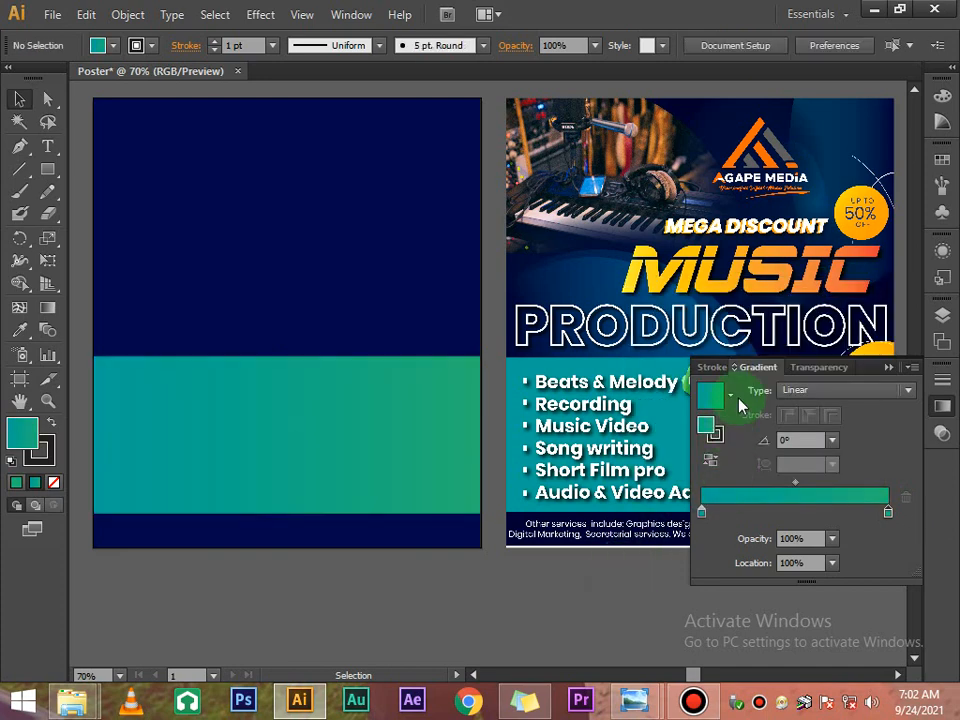
click(888, 368)
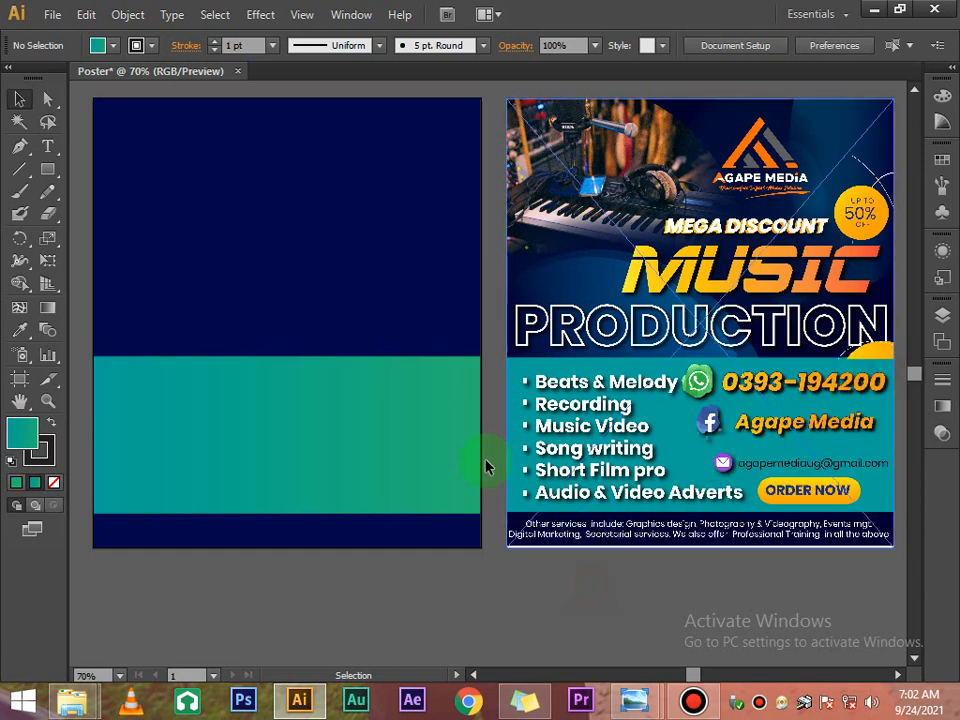
Step: Select the band and try the lighter teal and the edited dark teal swatch as its solid fill
click(229, 471)
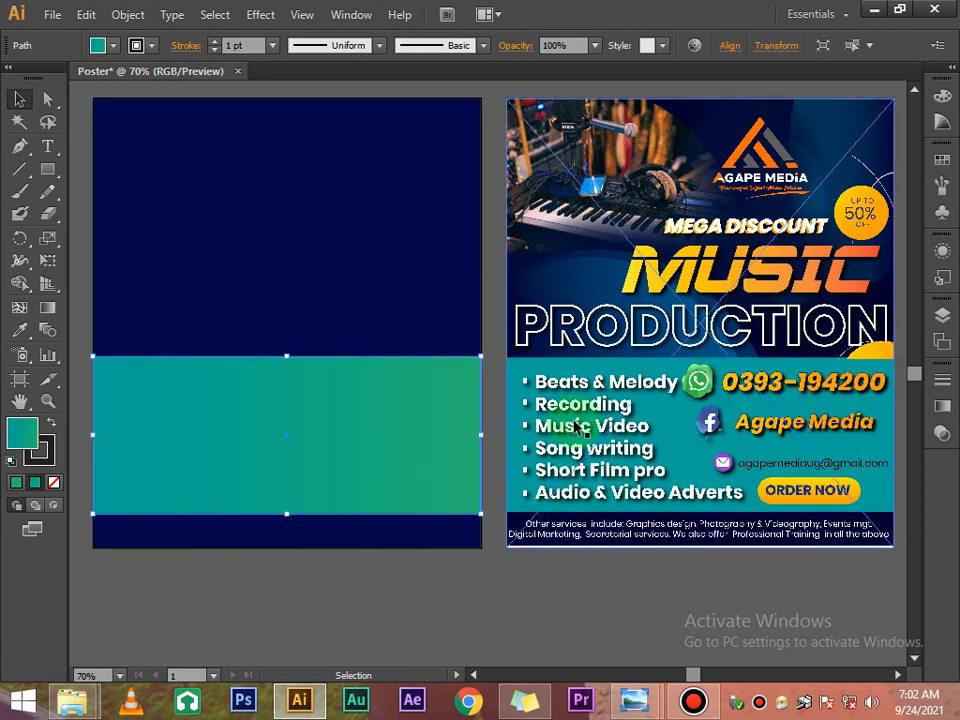
click(114, 45)
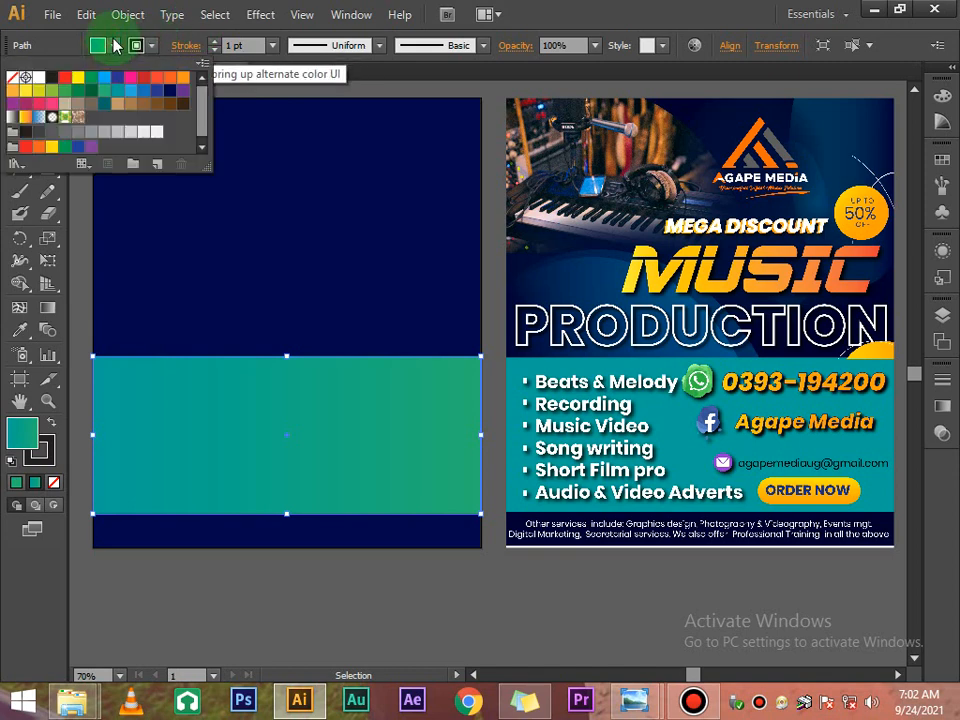
click(118, 92)
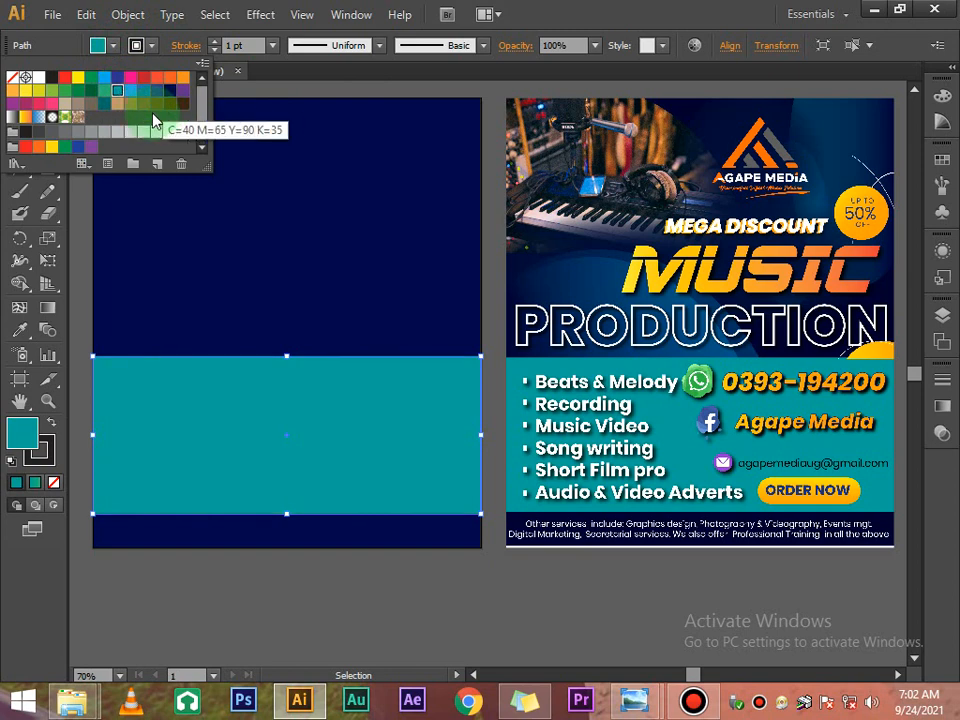
click(103, 104)
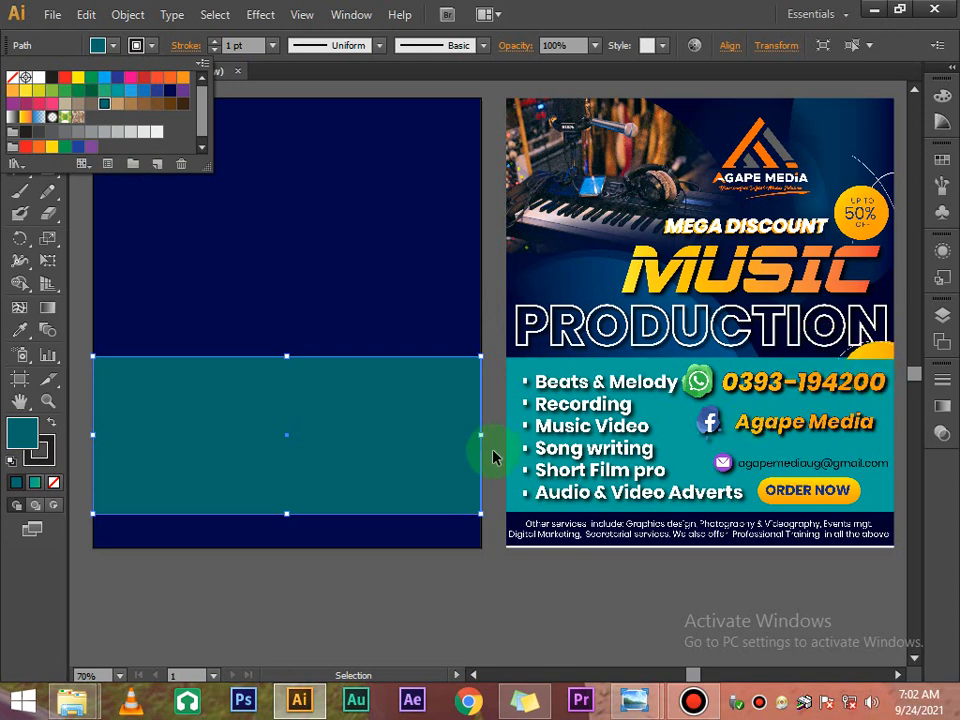
Step: Reapply the linear gradient to the band, set its end colour to the edited dark teal swatch and deselect the band
click(945, 404)
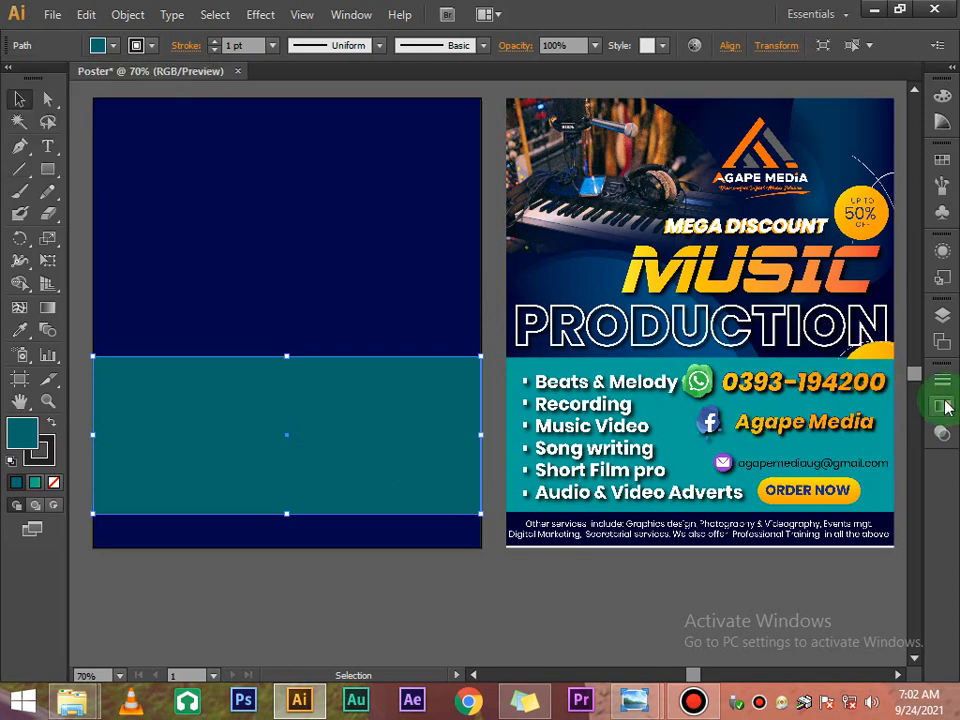
click(945, 408)
click(731, 503)
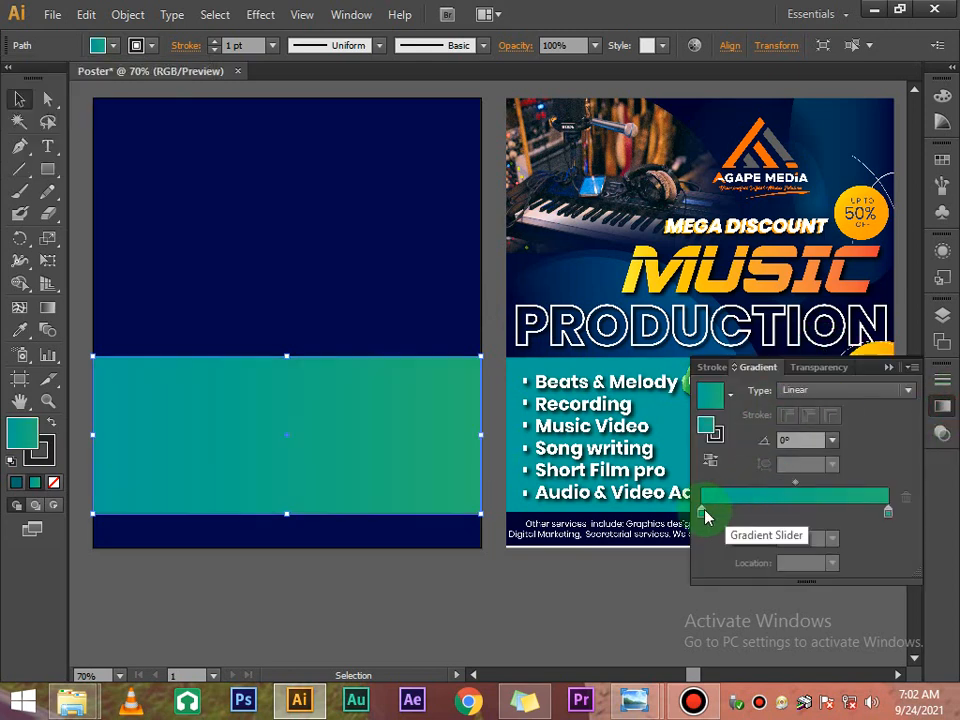
click(702, 513)
click(887, 513)
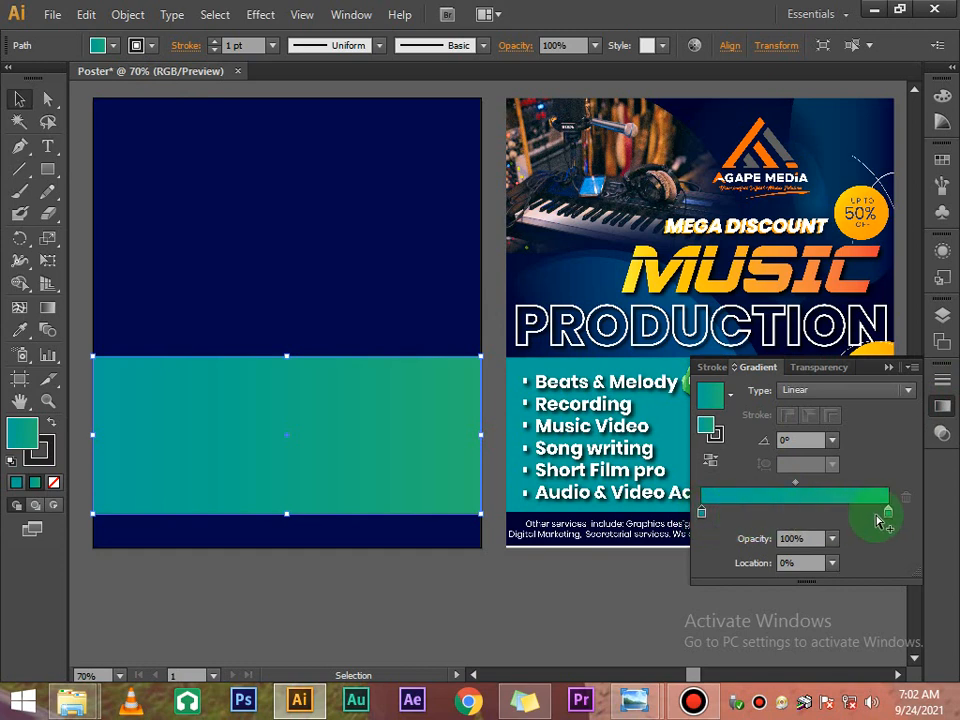
double_click(887, 513)
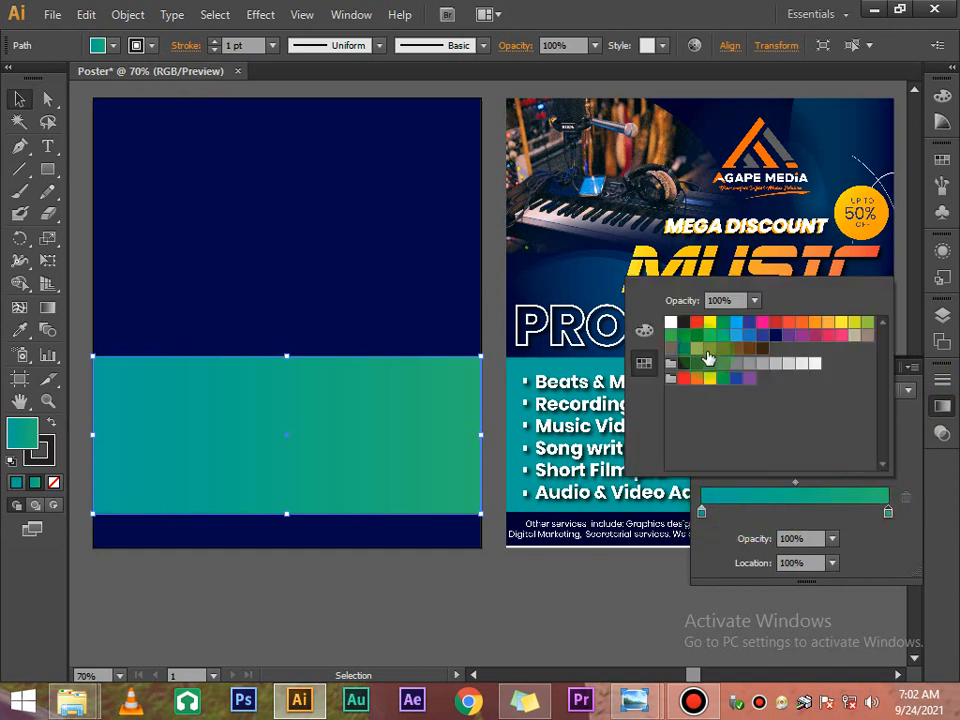
click(685, 355)
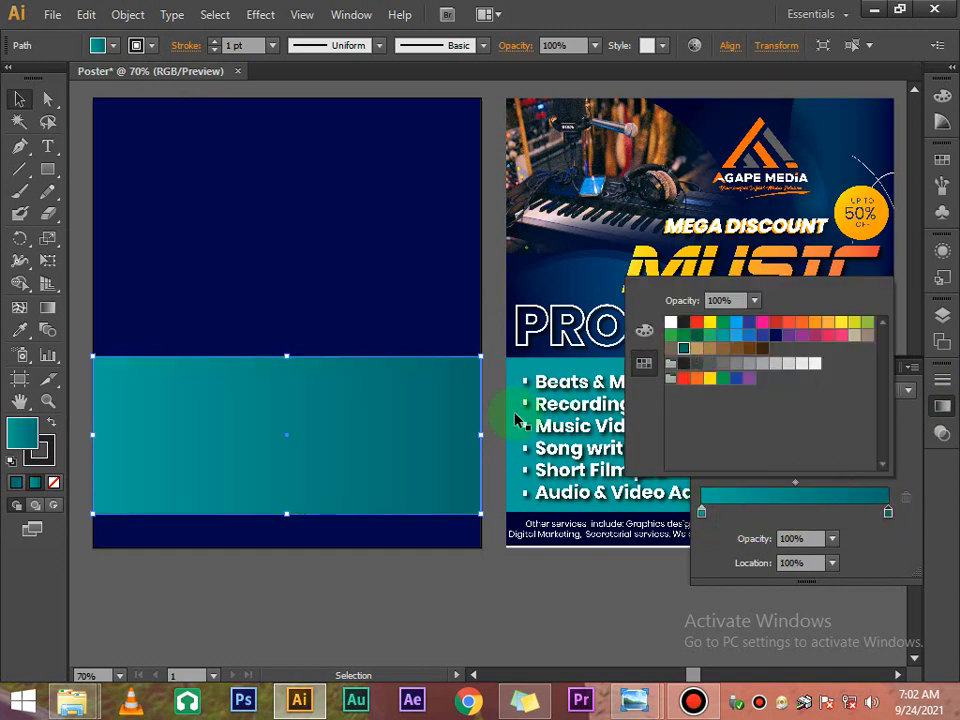
click(526, 560)
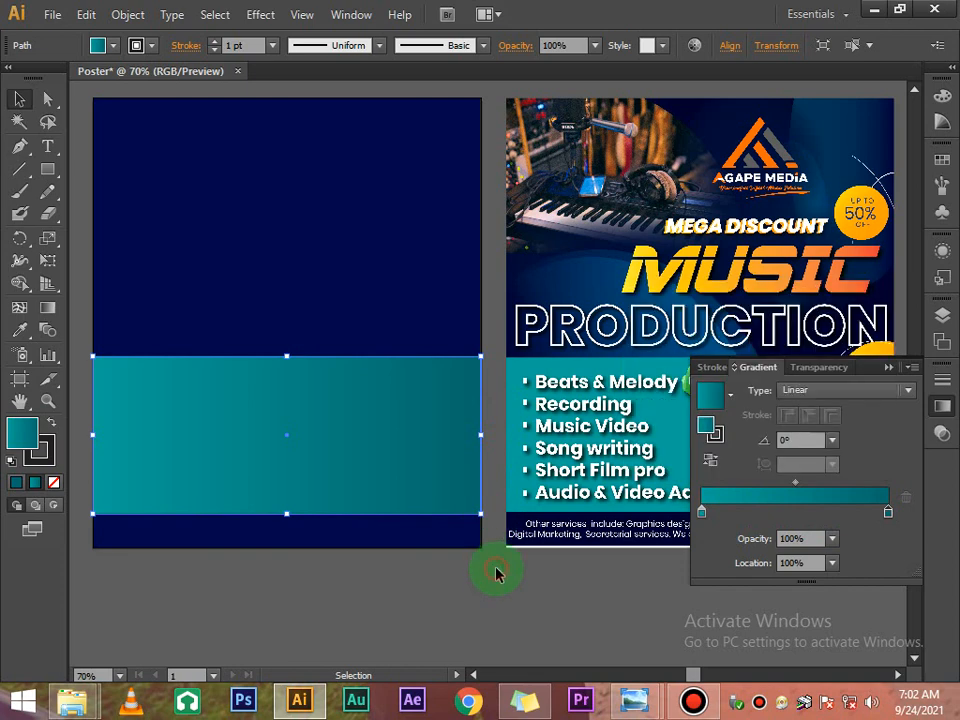
click(888, 367)
click(400, 497)
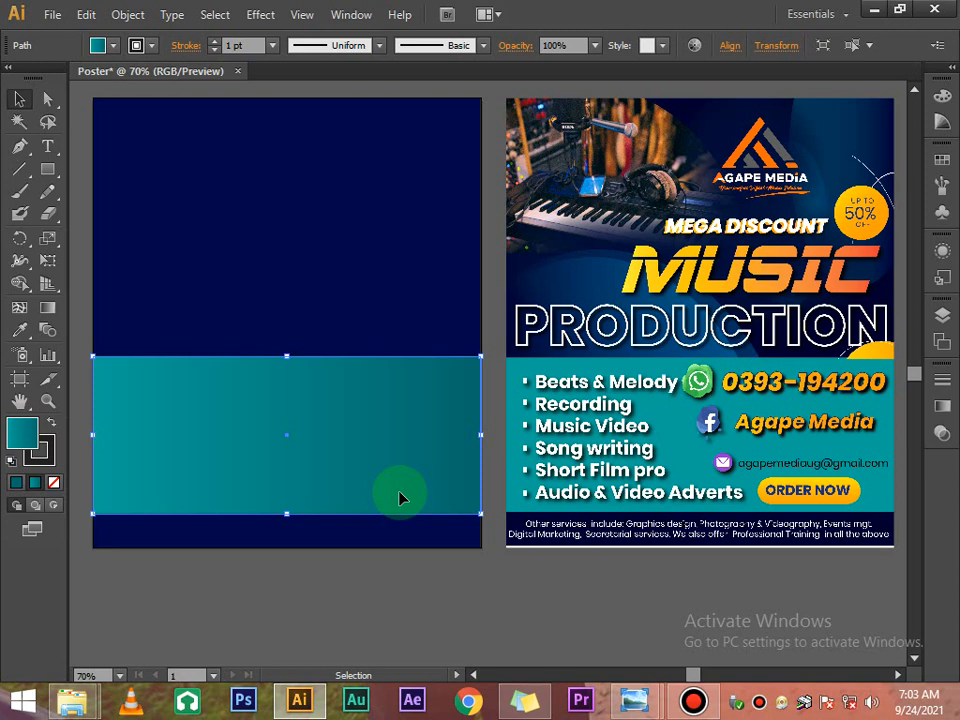
click(449, 556)
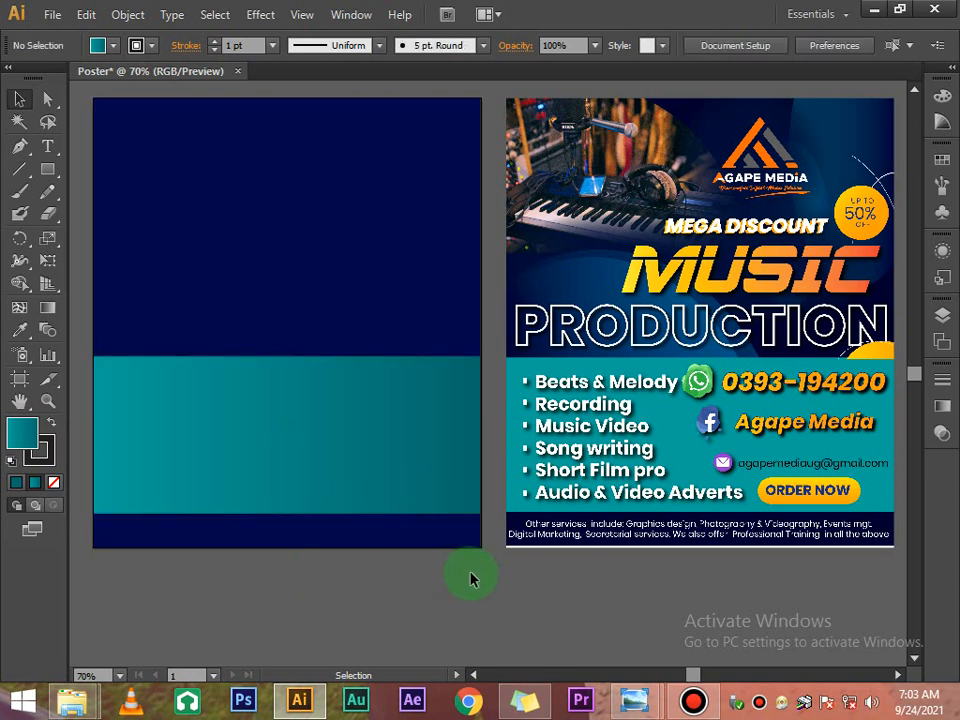
scroll(471, 574, down, 1)
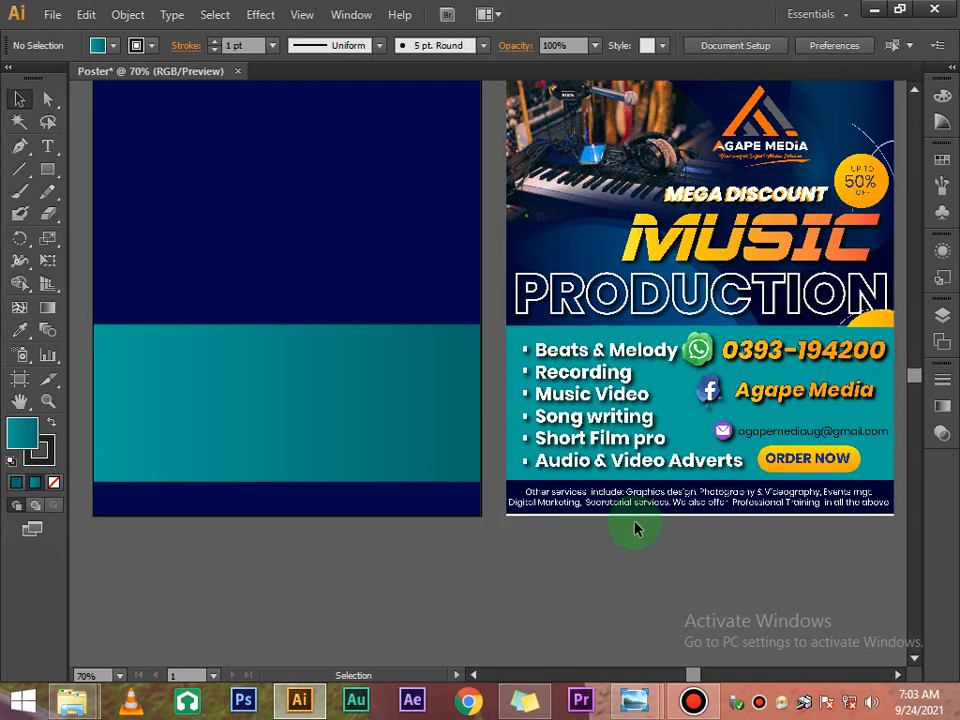
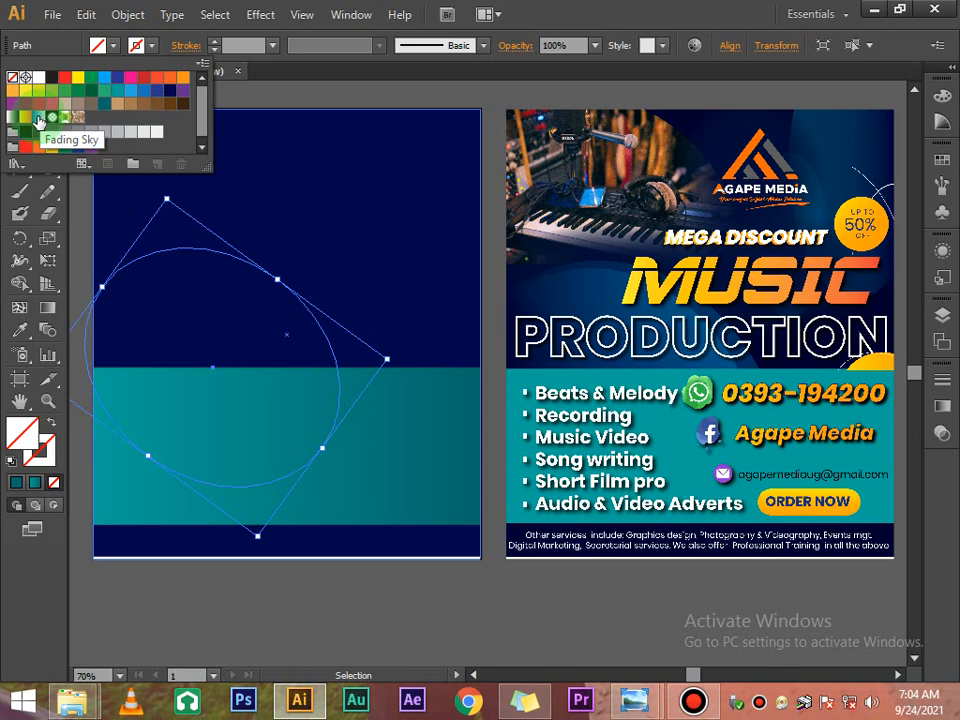
Step: Fill the tilted ellipse with the Fading Sky gradient and set its start stop's opacity to 0%
click(39, 121)
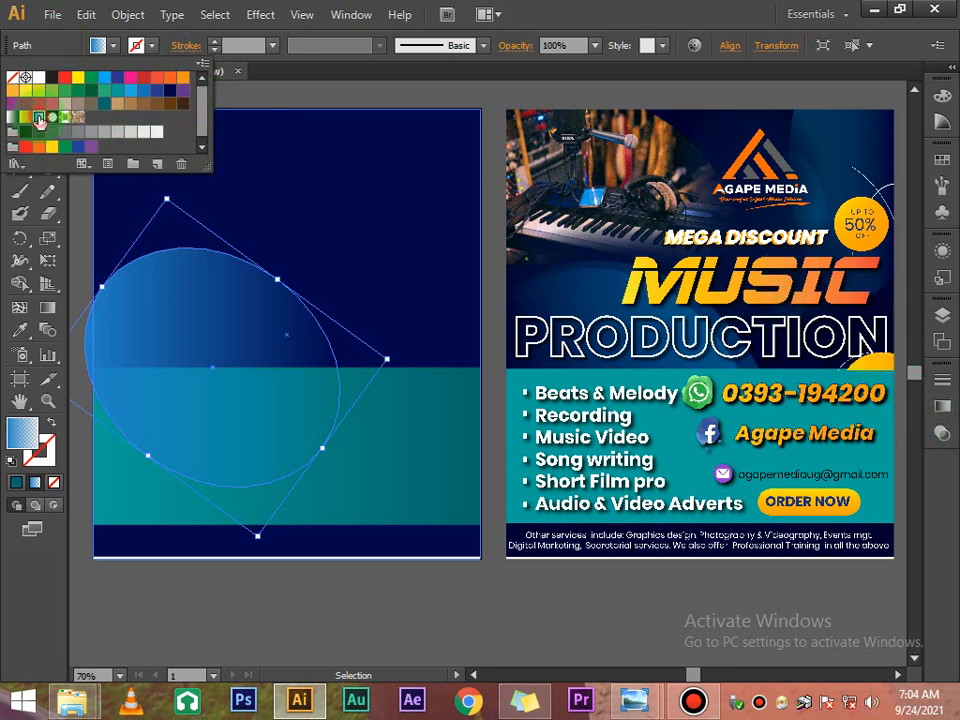
click(236, 100)
click(940, 405)
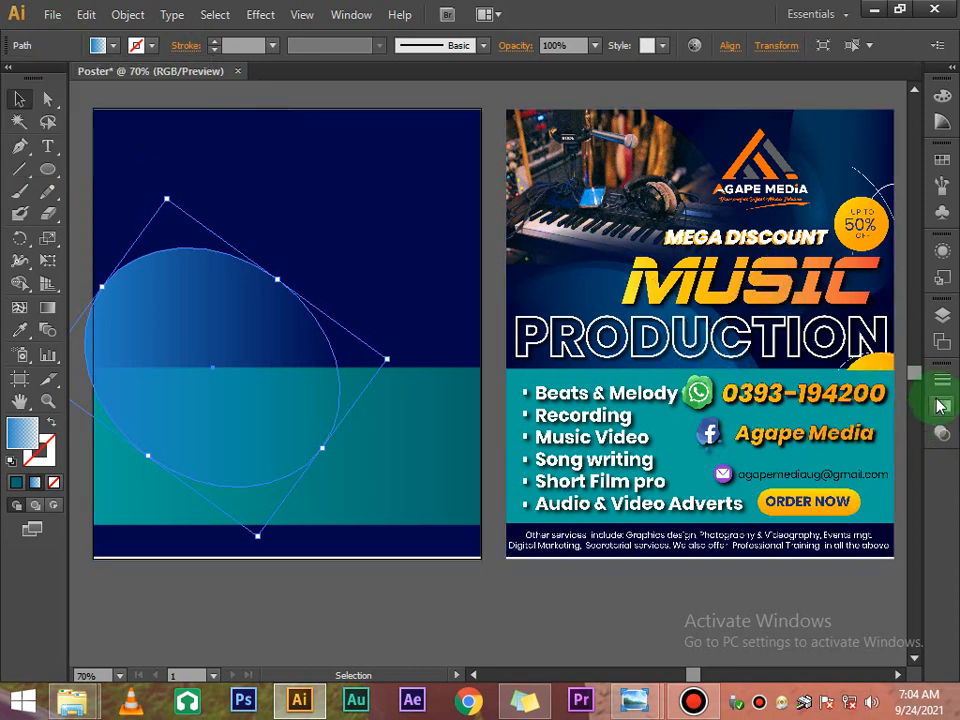
click(941, 407)
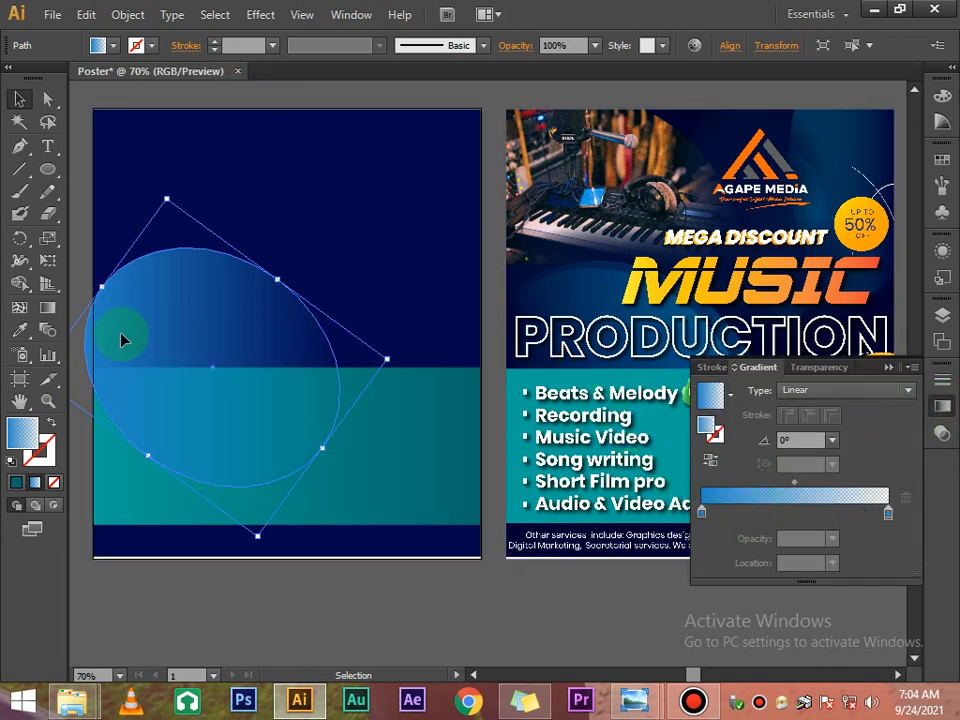
click(702, 514)
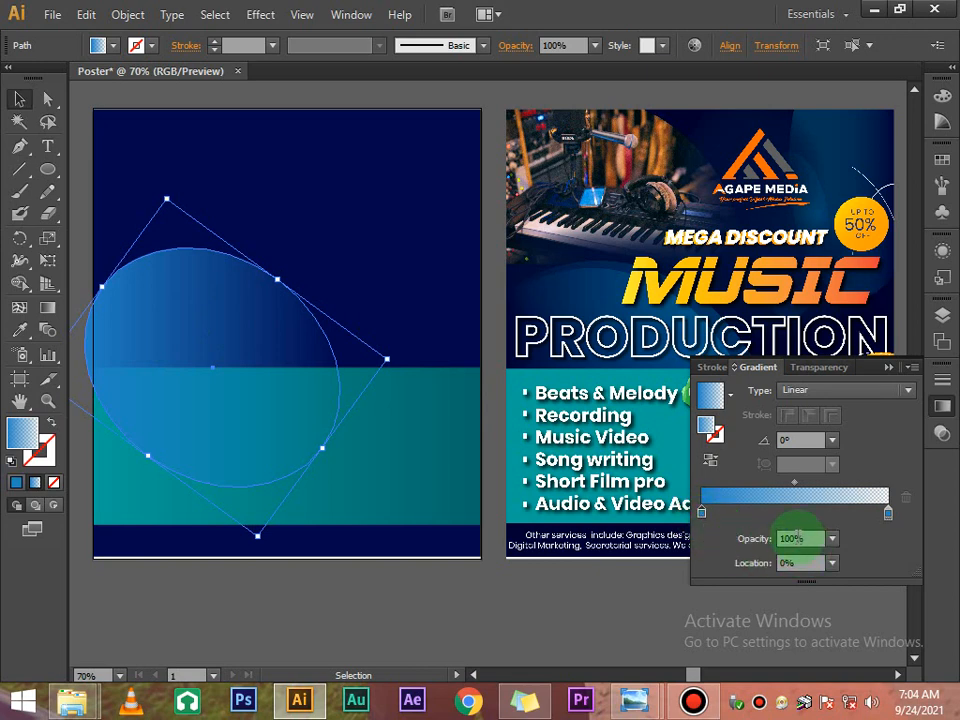
drag(794, 538, 769, 548)
text(0)
Step: Set the gradient's end stop to blue at 100% opacity, remove the extra intermediate stop and deselect the ellipse
click(857, 516)
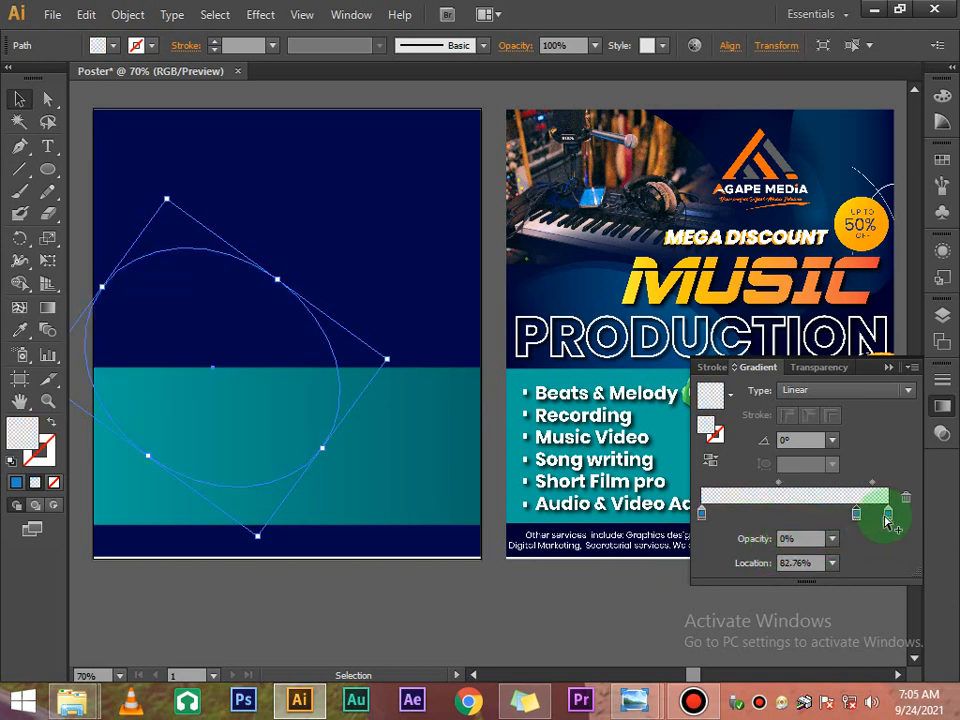
double_click(889, 516)
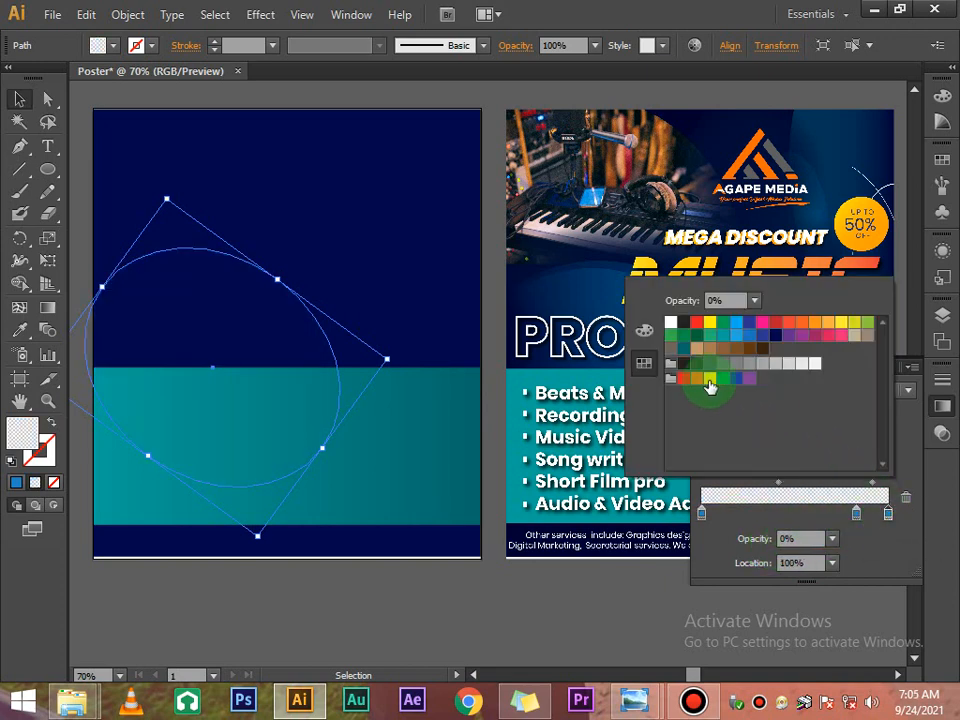
click(746, 337)
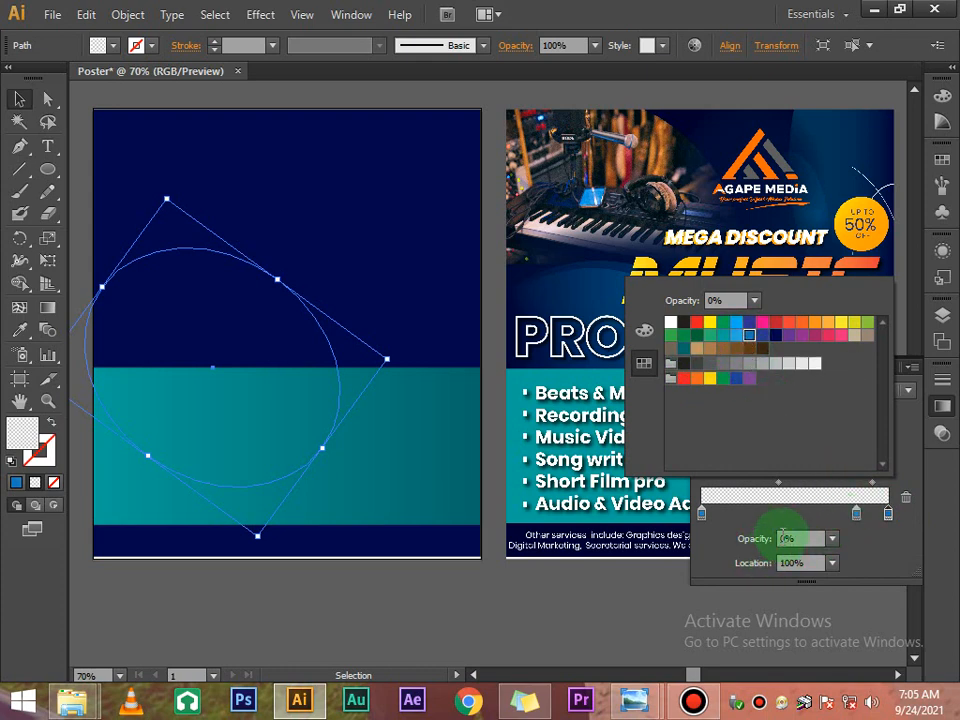
click(784, 542)
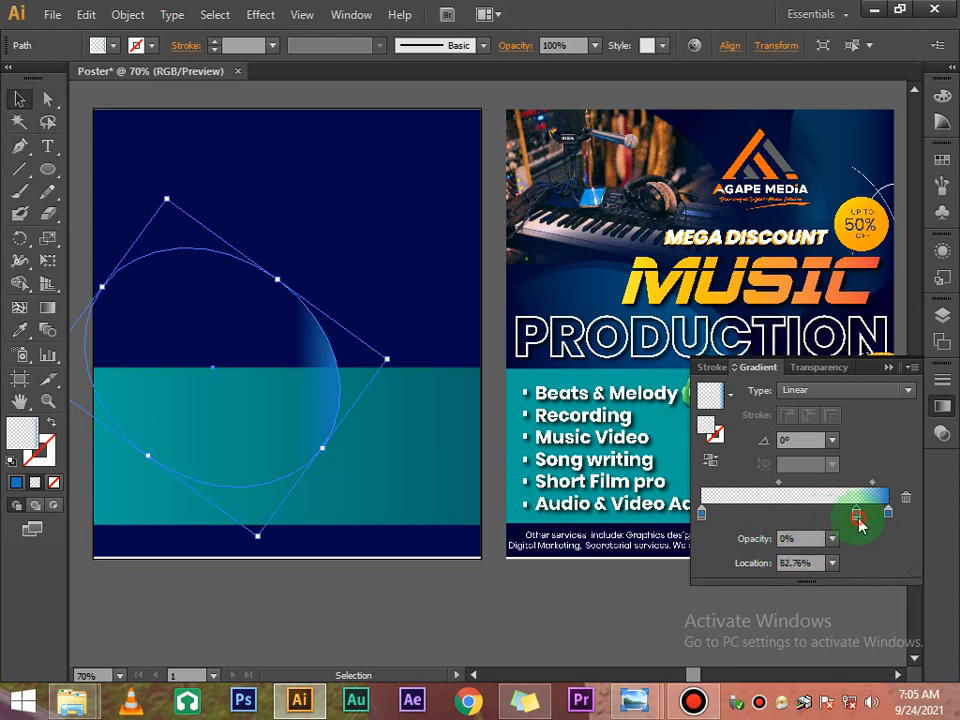
drag(866, 512, 904, 503)
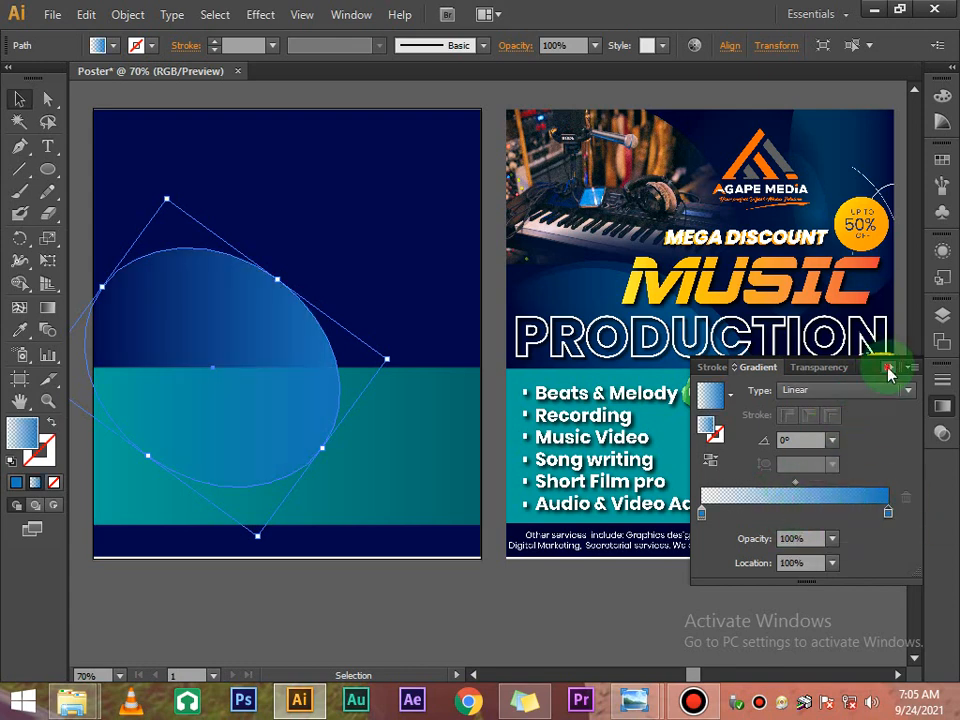
click(889, 372)
click(493, 636)
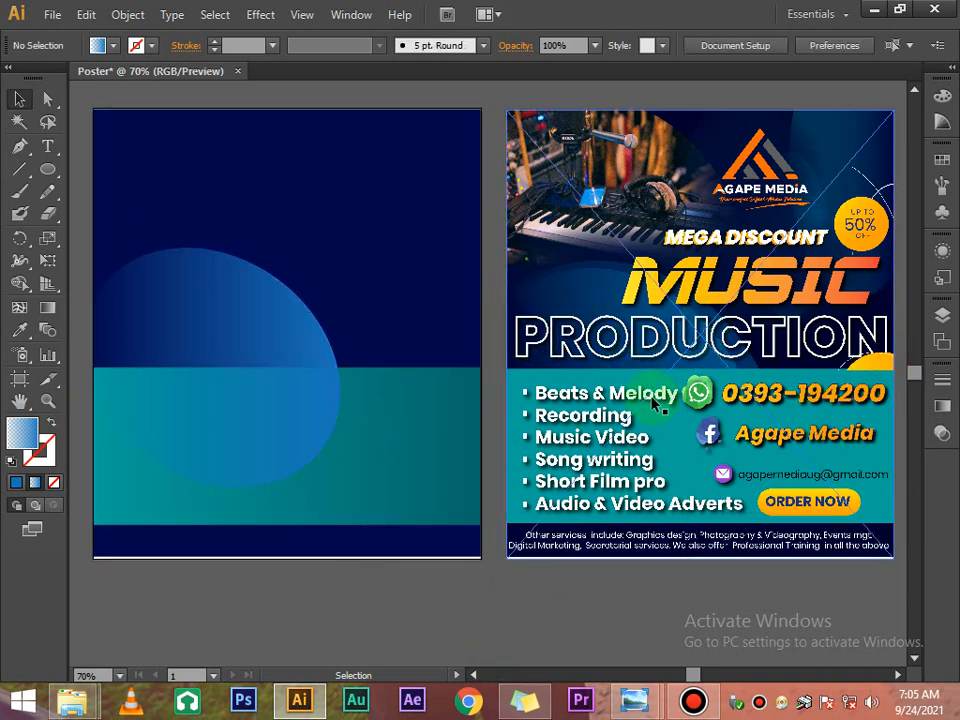
Step: Send the gradient ellipse backward in the stacking order behind the teal band and deselect it
click(319, 390)
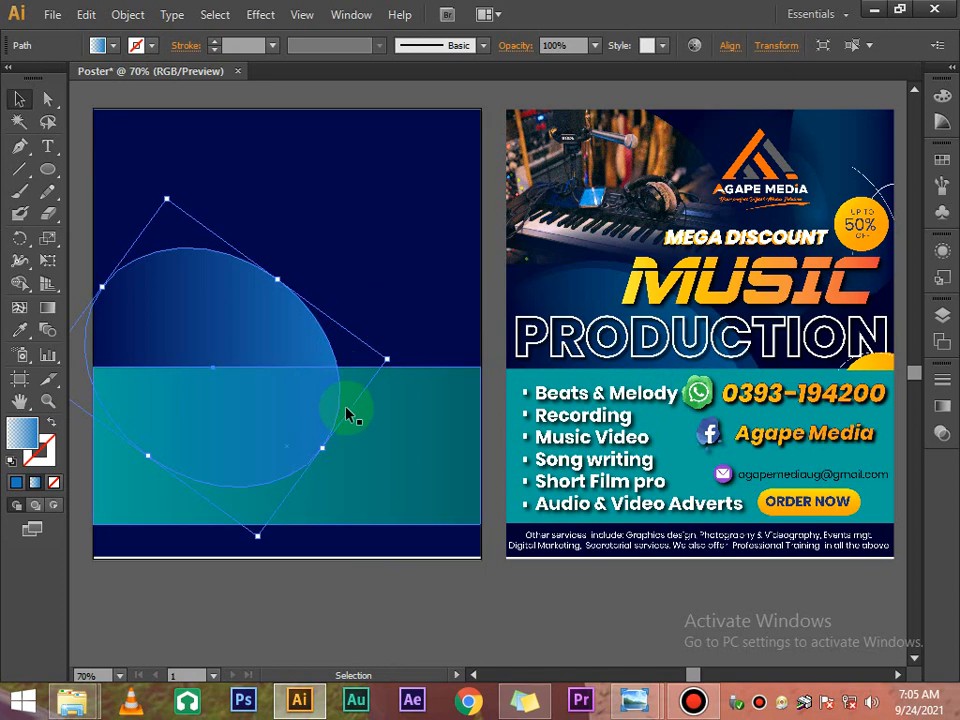
right_click(295, 436)
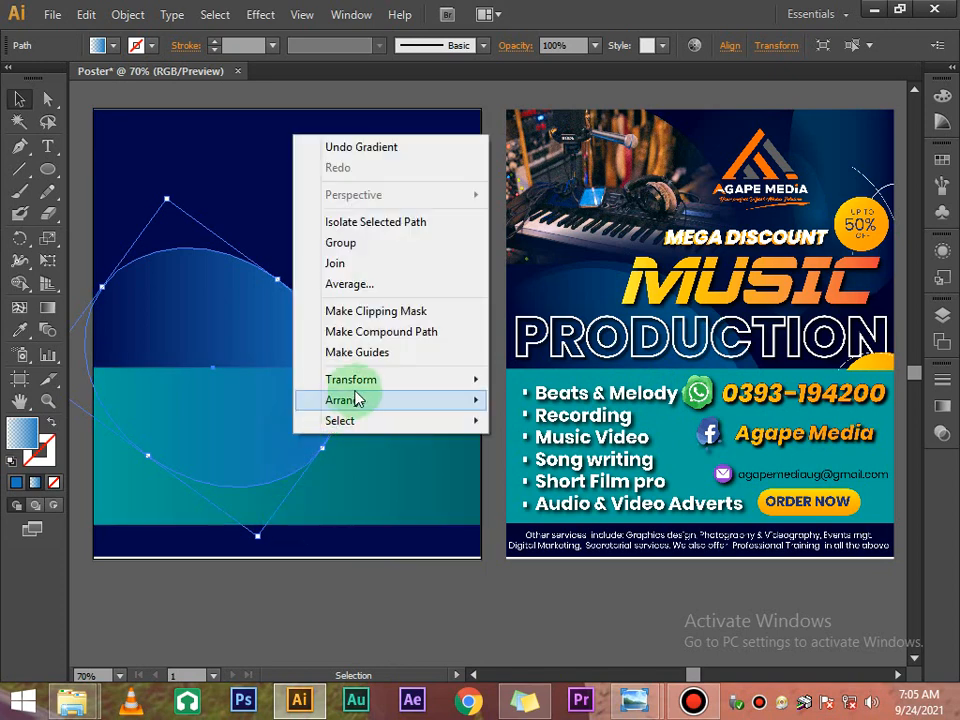
mouse_move(358, 399)
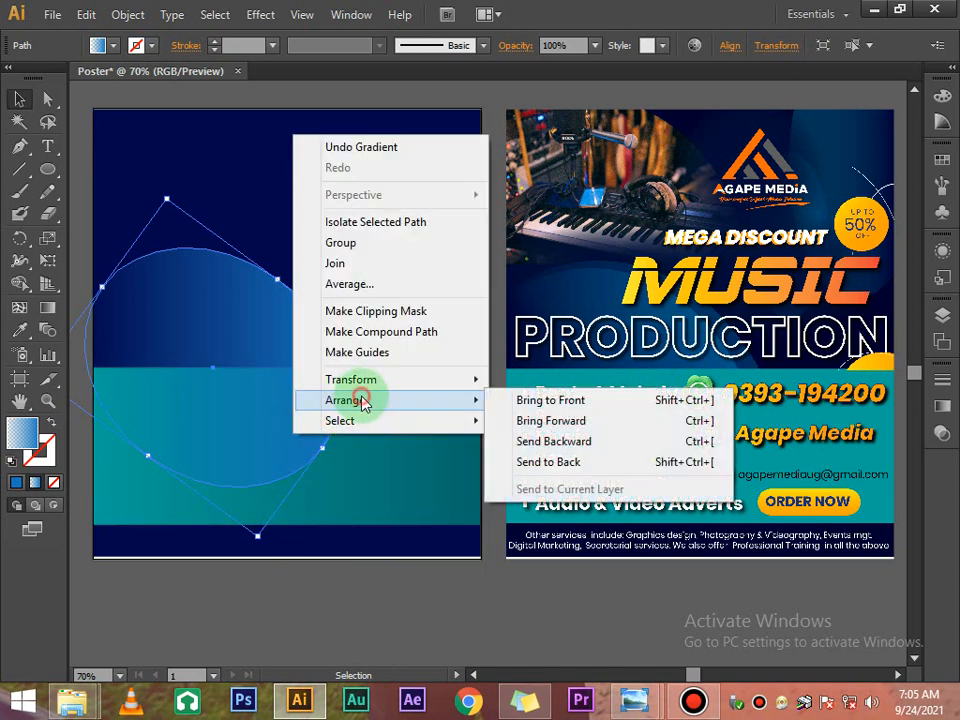
click(532, 443)
right_click(308, 419)
click(290, 425)
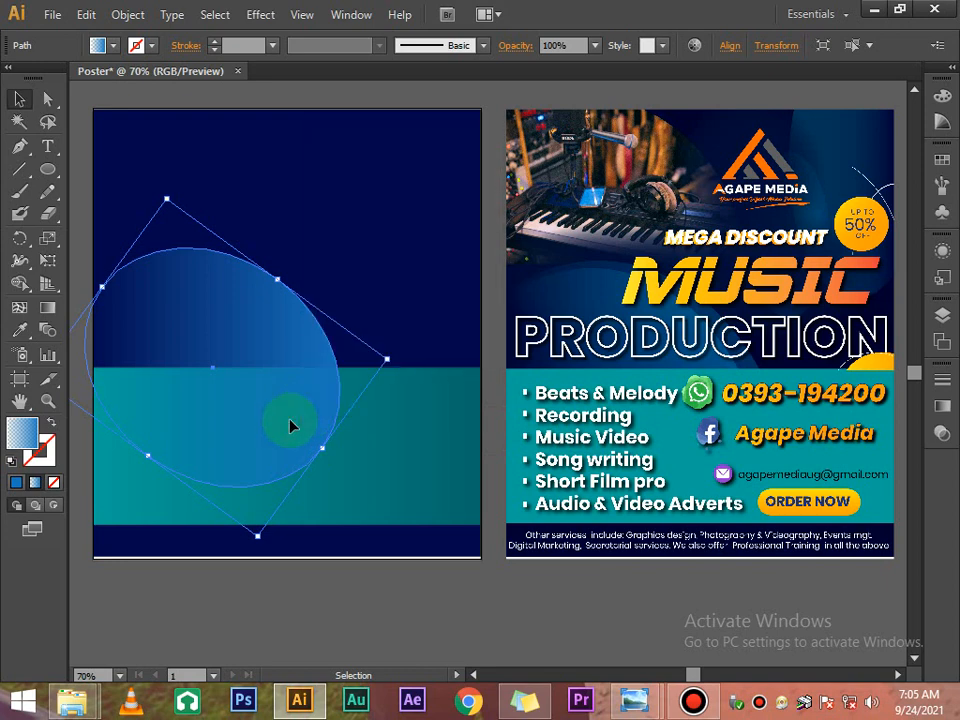
right_click(290, 426)
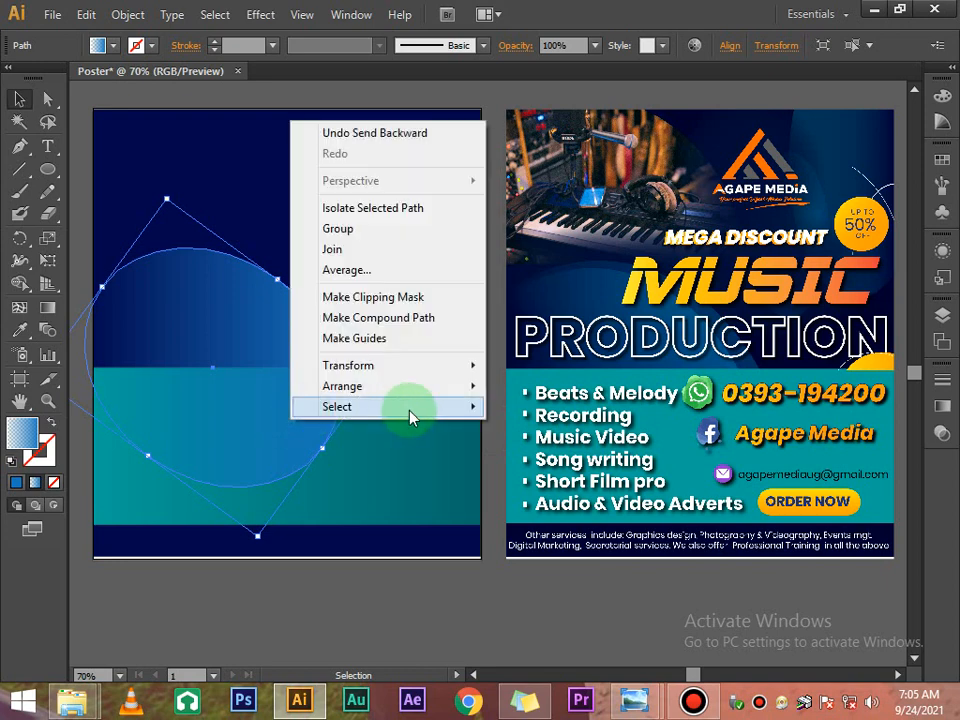
mouse_move(431, 388)
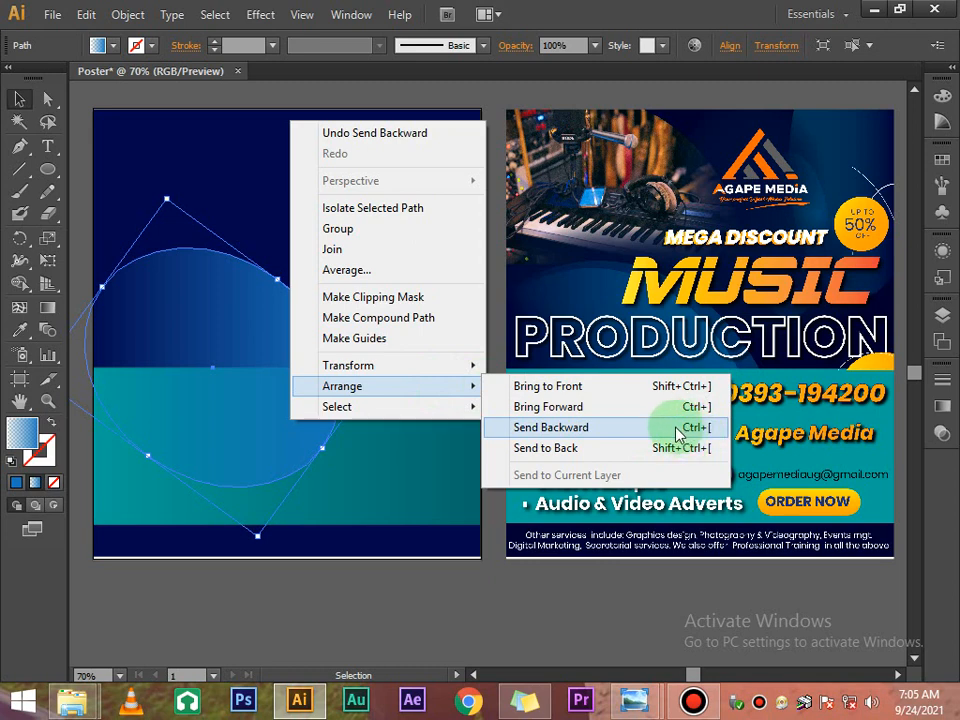
click(225, 432)
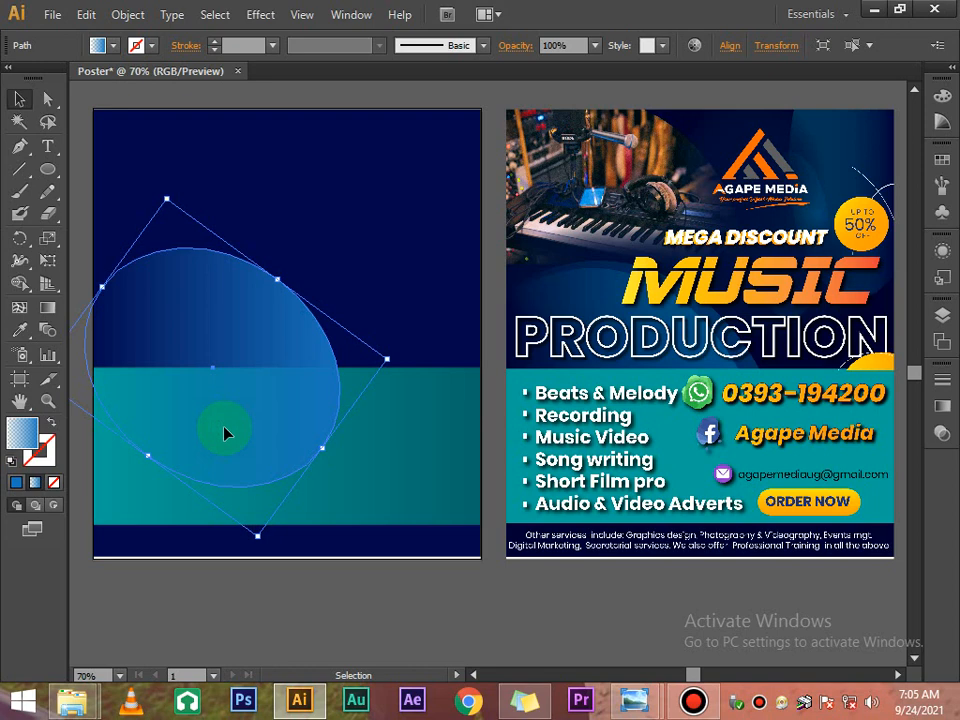
key(ctrl+bracketleft)
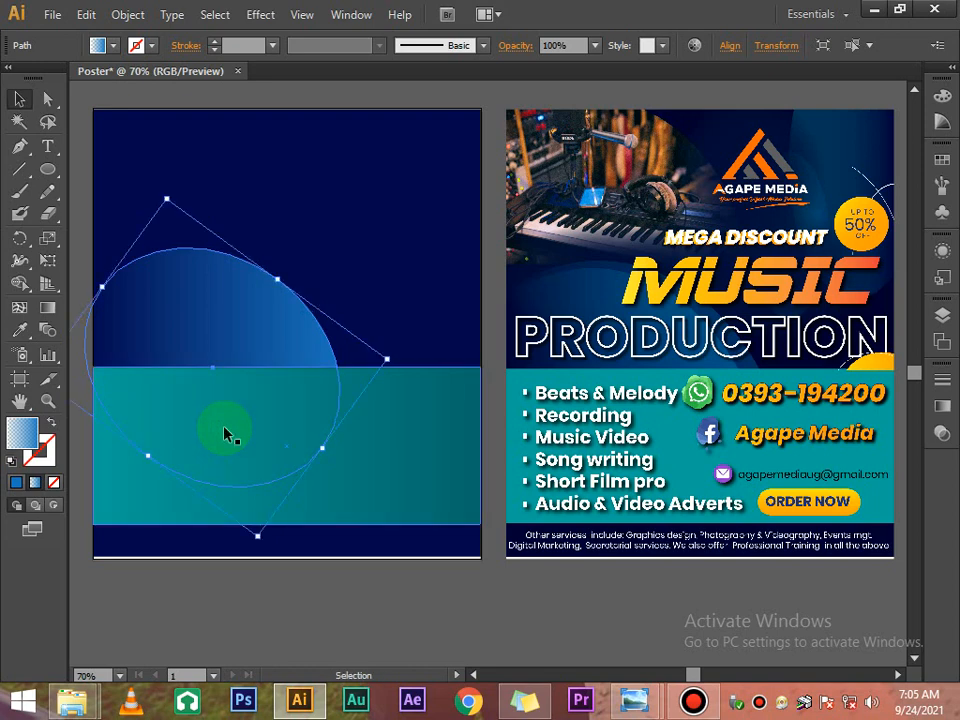
click(334, 630)
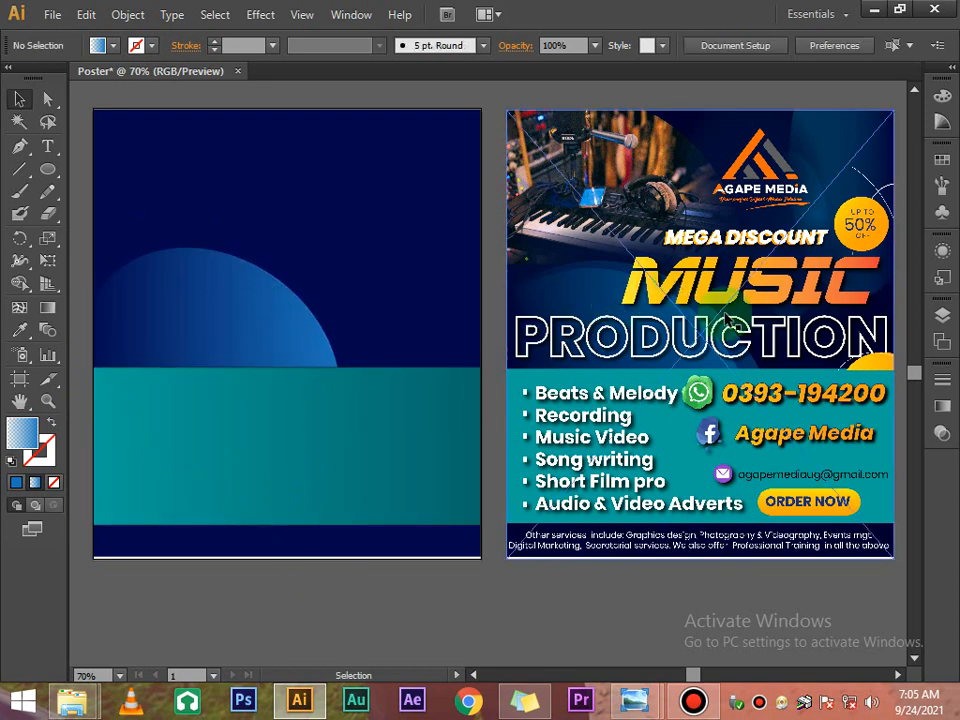
Step: Duplicate the gradient ellipse and place the copy over the original, offset slightly up and to the right
click(262, 327)
key(a)
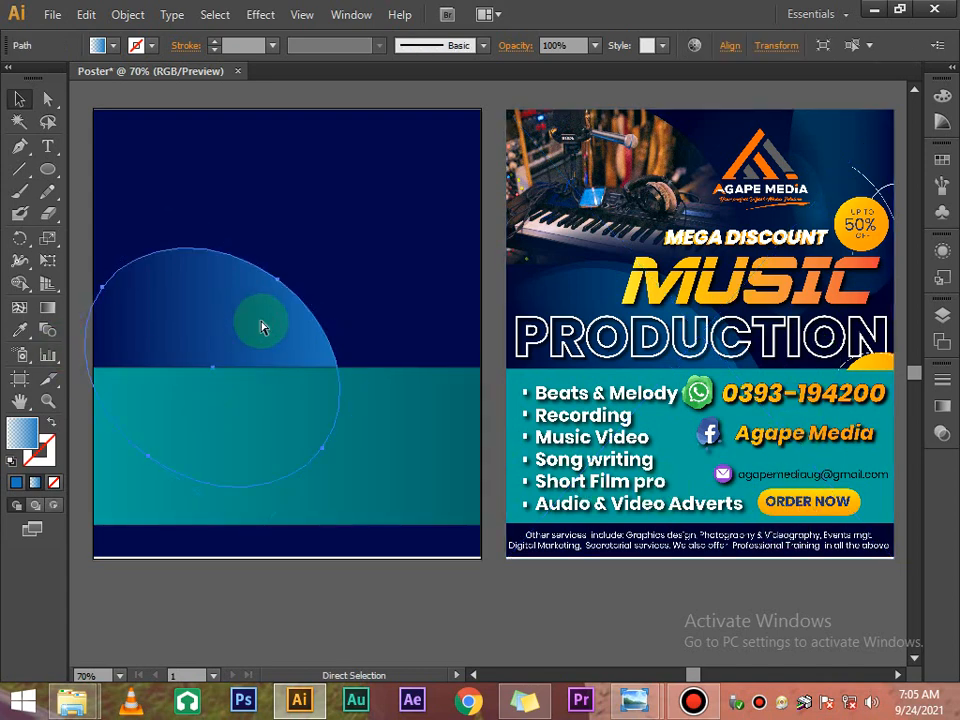
key(ctrl+c)
key(ctrl+v)
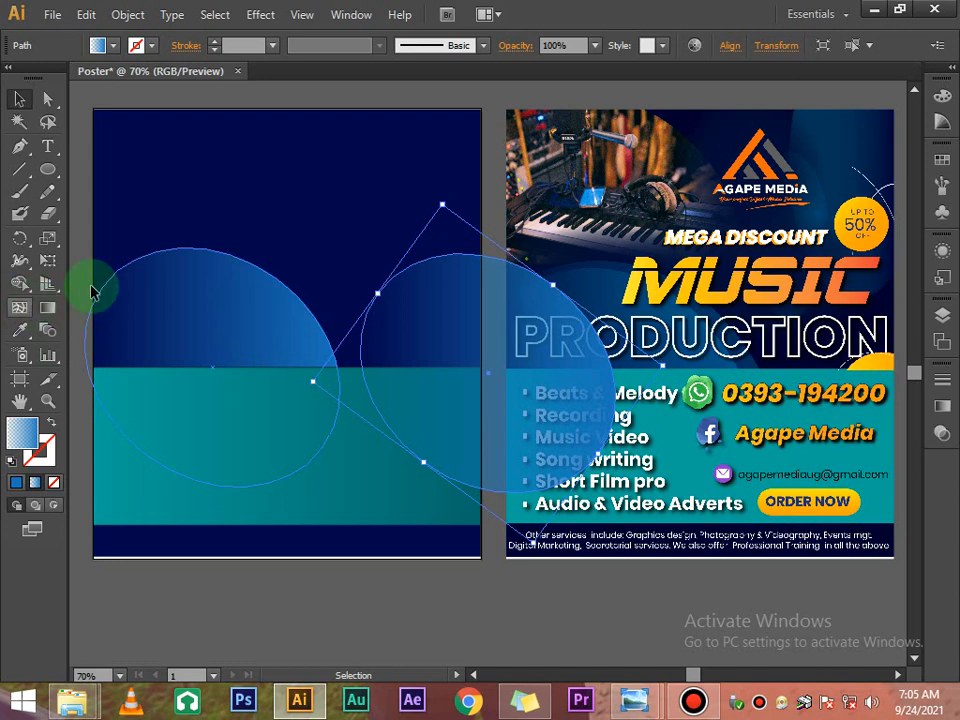
drag(448, 283, 192, 265)
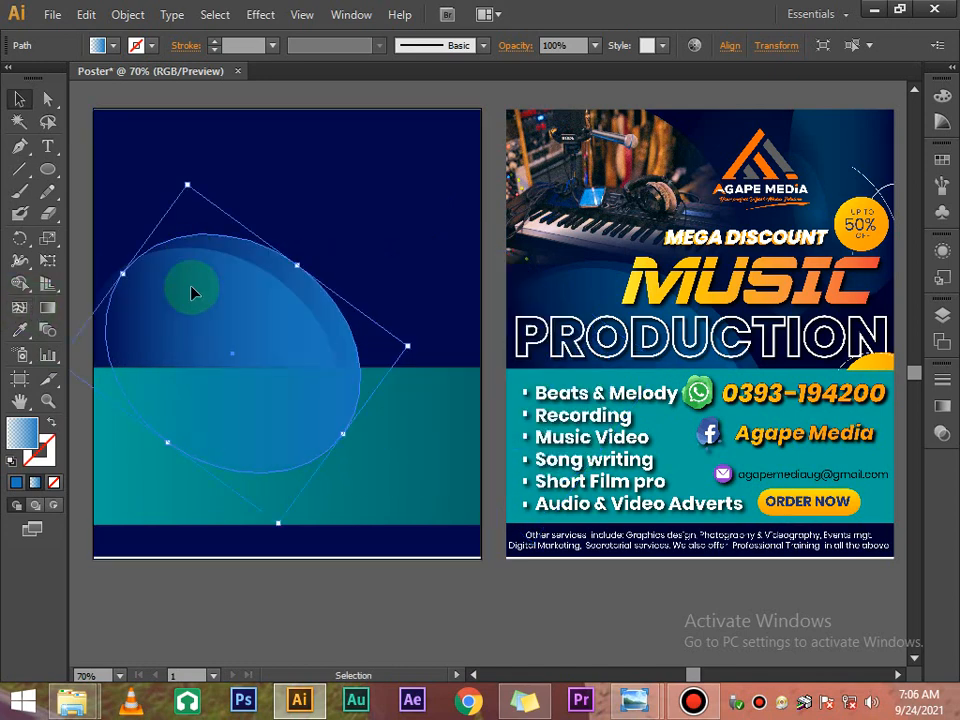
Step: Send the duplicate ellipse backward behind the teal band and the original ellipse, keeping it above the navy background
key(a)
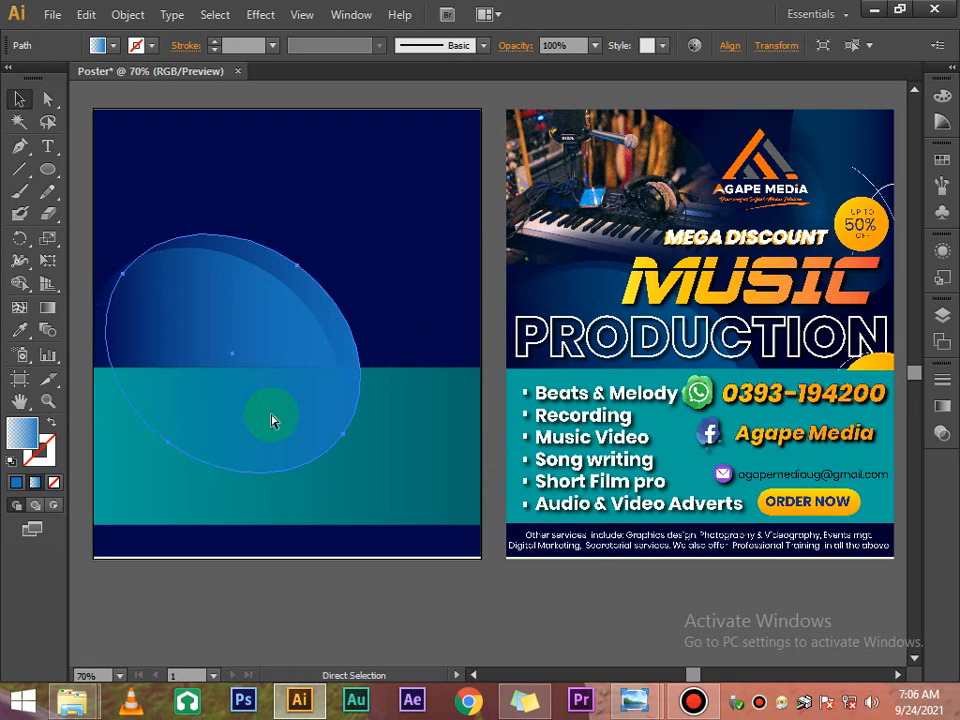
key(v)
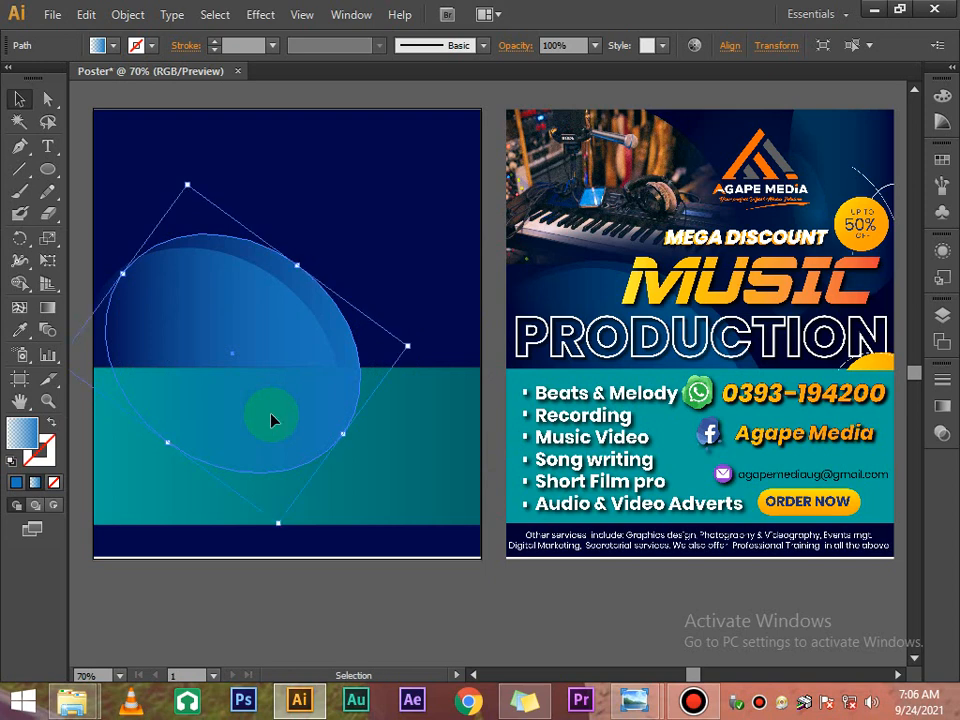
key(a)
key(v)
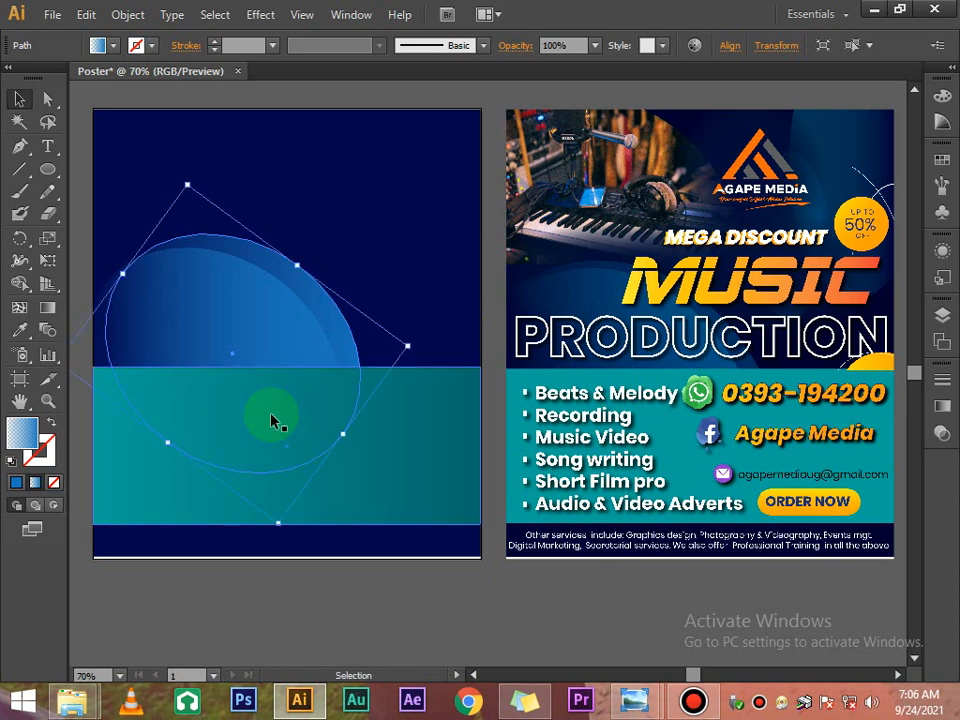
key(a)
key(v)
key(a)
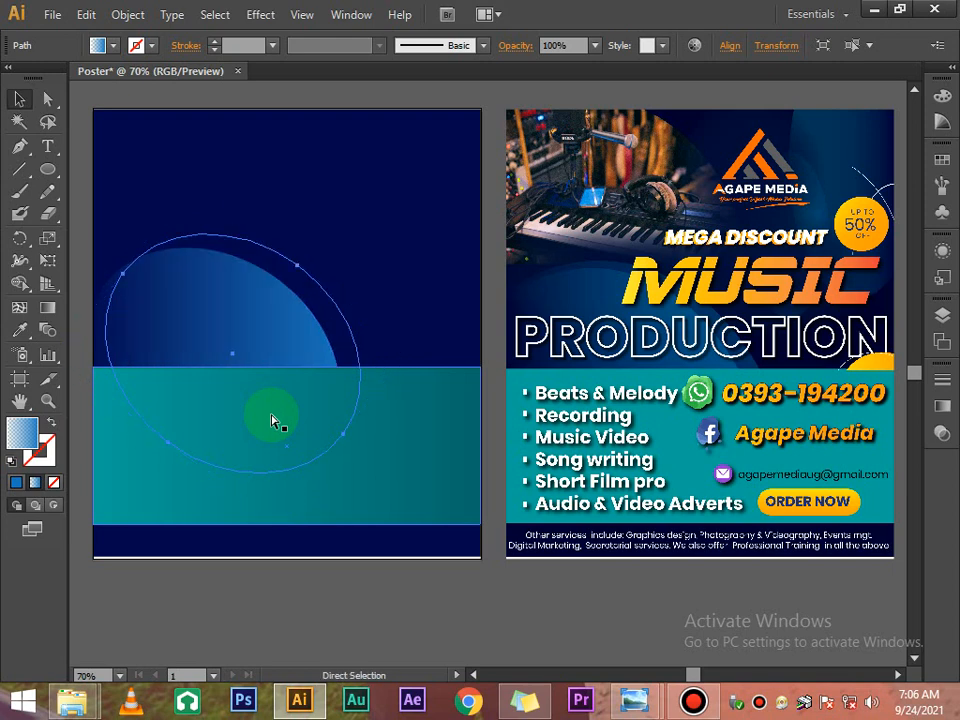
key(v)
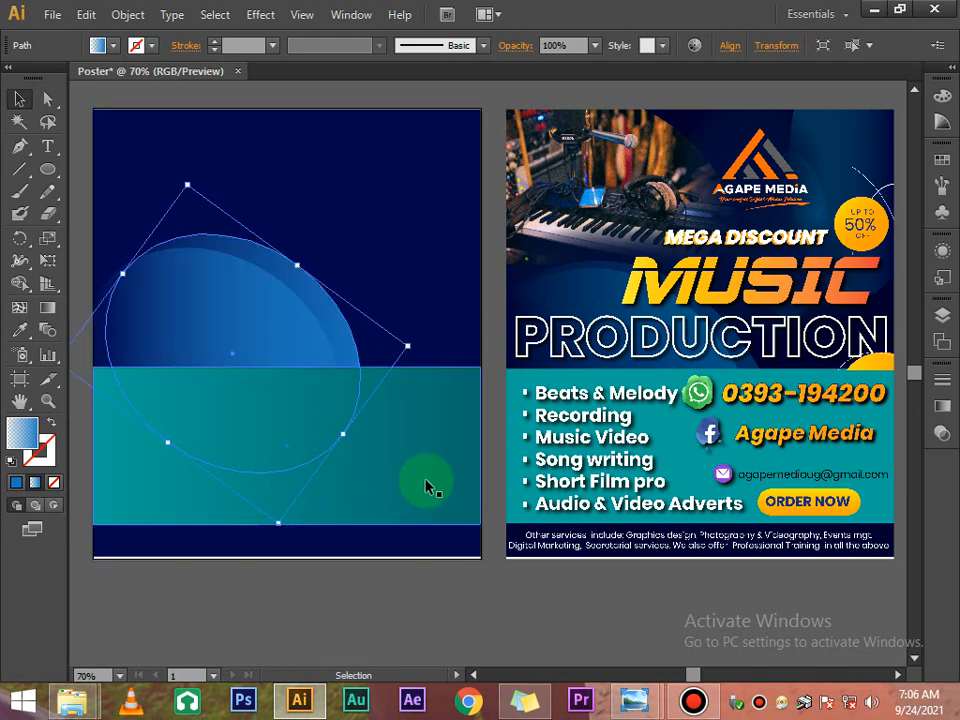
Step: Set the duplicate's gradient end colour to C=100 M=90 Y=0 K=0 after trying C=100 M=100 Y=25 K=25, and deselect it
click(938, 405)
click(884, 511)
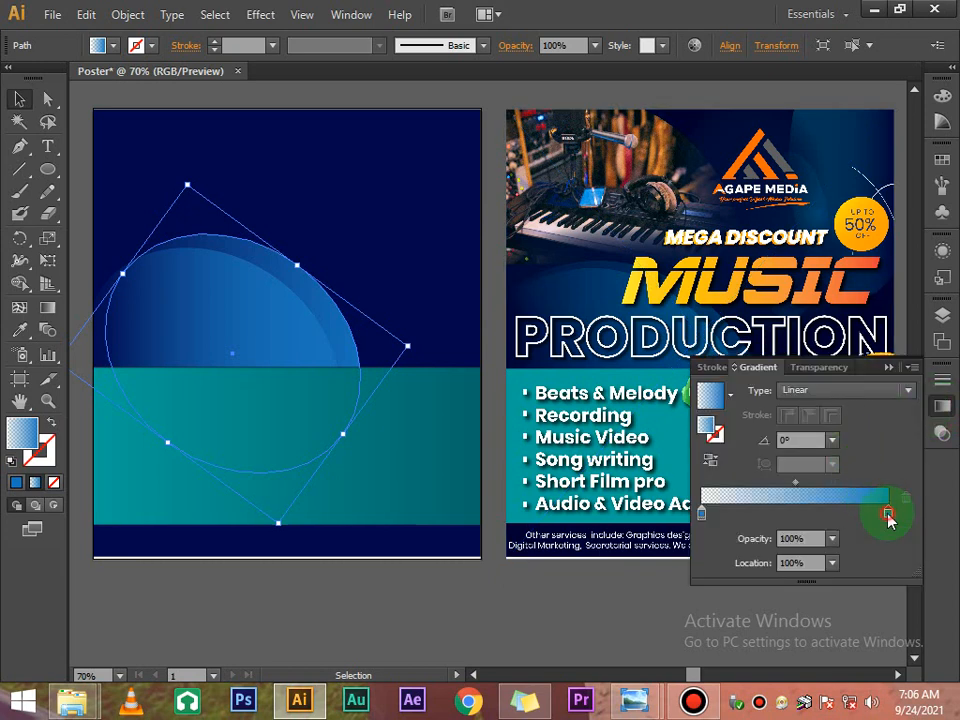
double_click(888, 513)
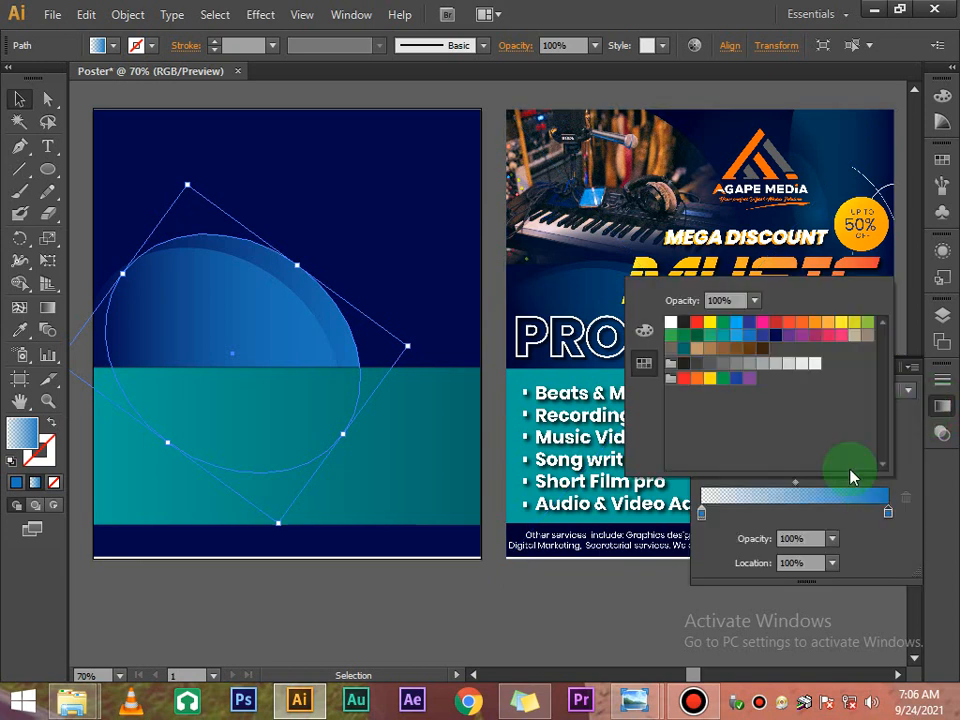
click(775, 338)
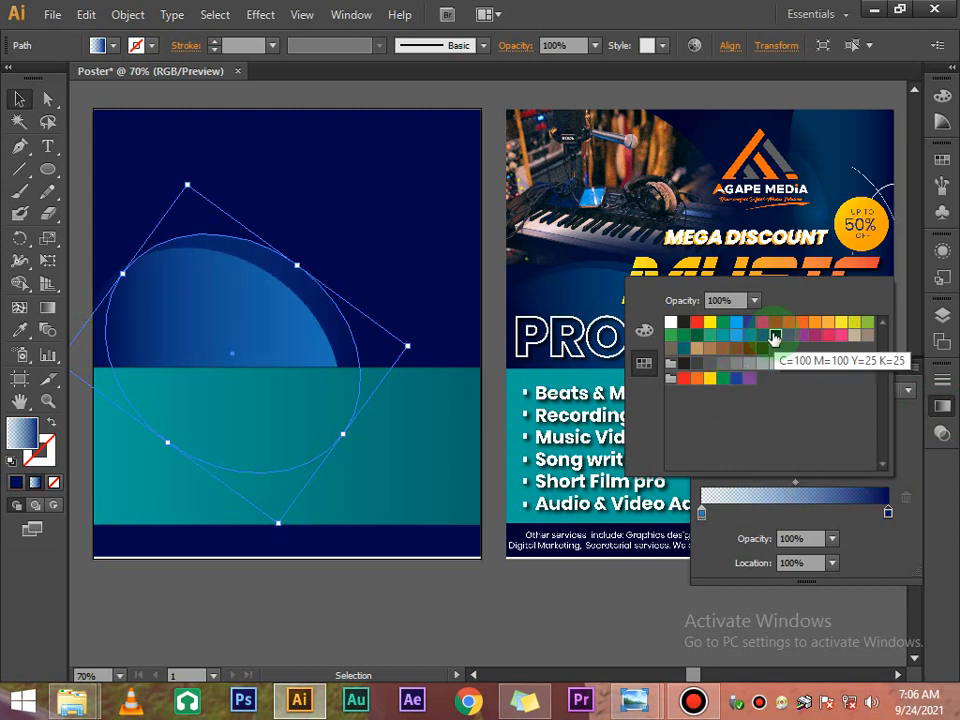
click(739, 385)
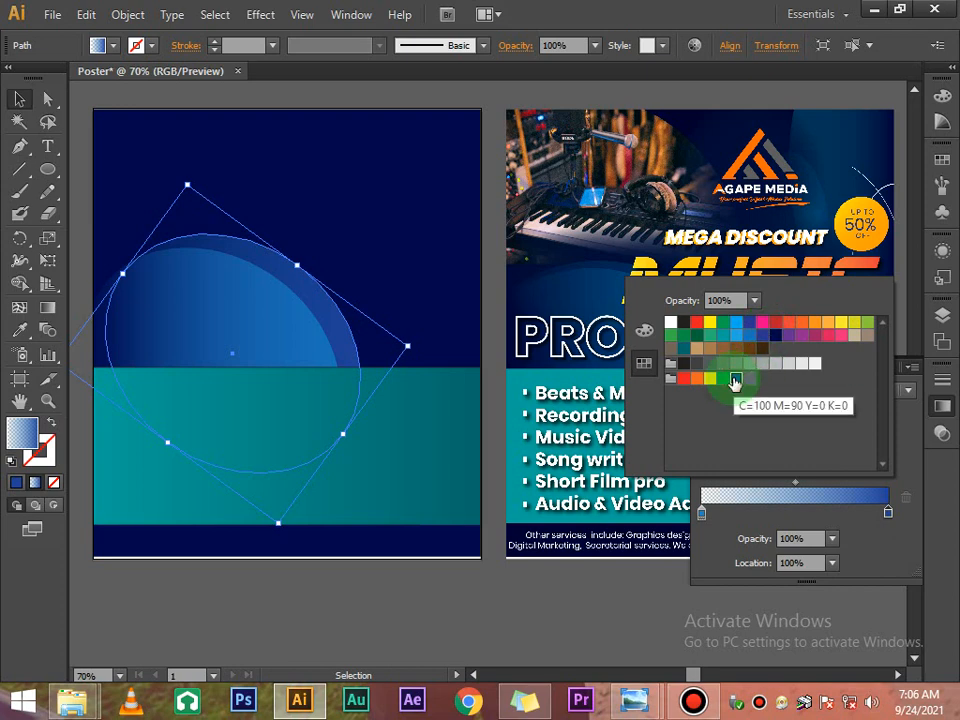
click(624, 600)
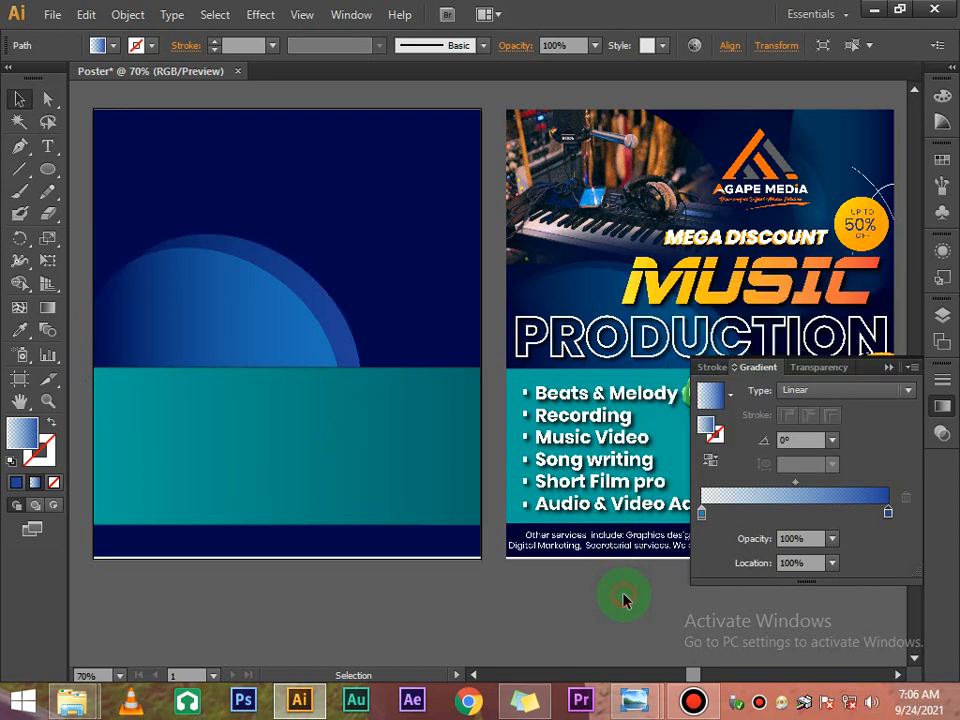
click(888, 367)
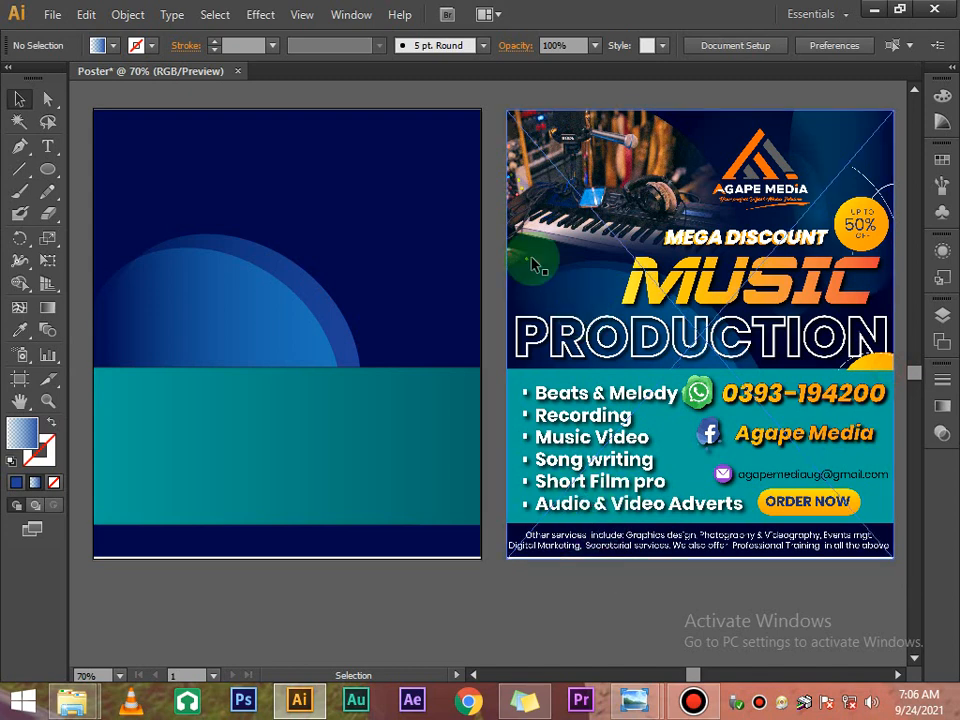
Step: Resize the rear gradient ellipse, nudge it down and left so a thin rim shows around the front ellipse, and deselect it
click(358, 306)
drag(328, 311, 363, 451)
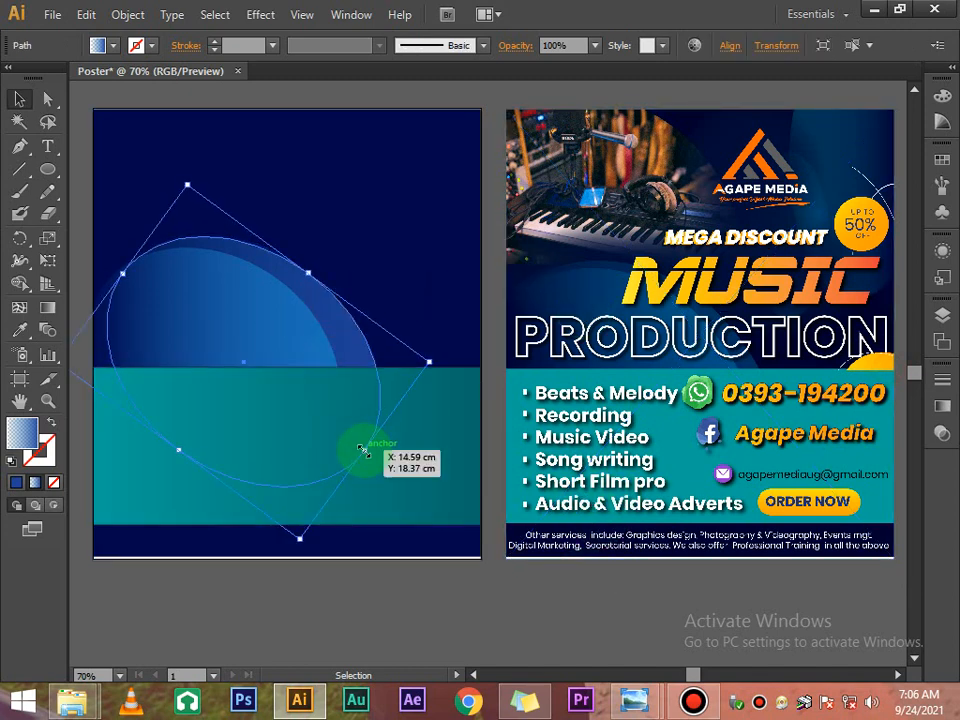
key(Down)
key(Down)
key(Down)
key(Down)
key(Down)
key(Down)
key(Down)
key(Down)
key(Down)
key(Down)
key(Down)
key(Down)
key(Down)
key(Down)
key(Down)
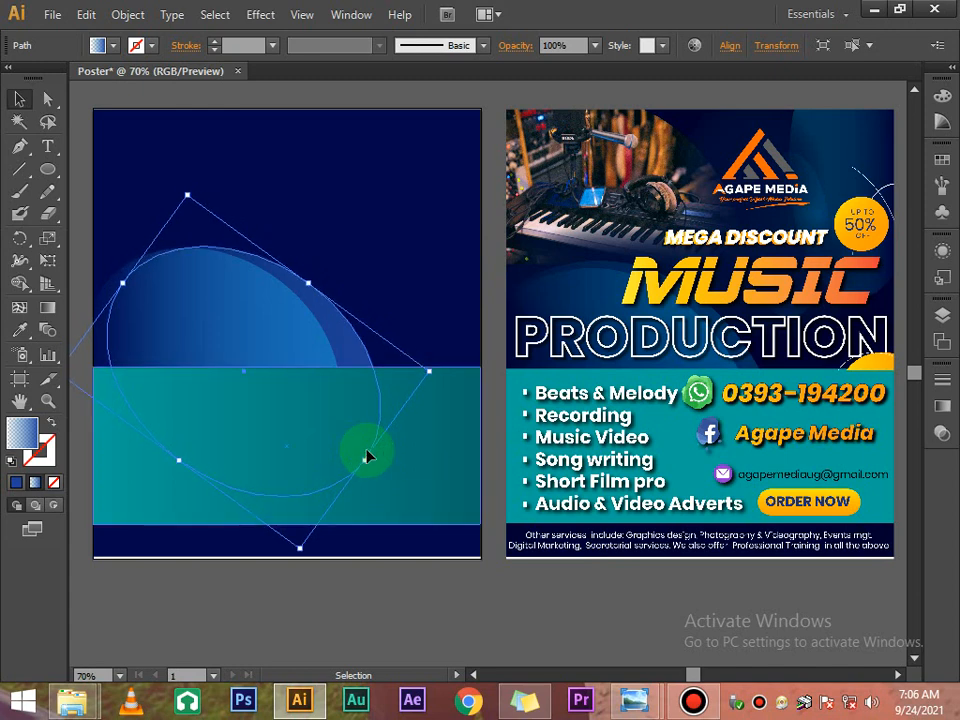
key(Left)
key(Left)
key(Left)
key(Left)
key(Left)
key(Left)
key(Left)
key(Left)
key(Left)
key(Left)
key(Left)
key(Left)
key(Left)
key(Up)
key(Up)
key(Up)
key(Up)
key(Up)
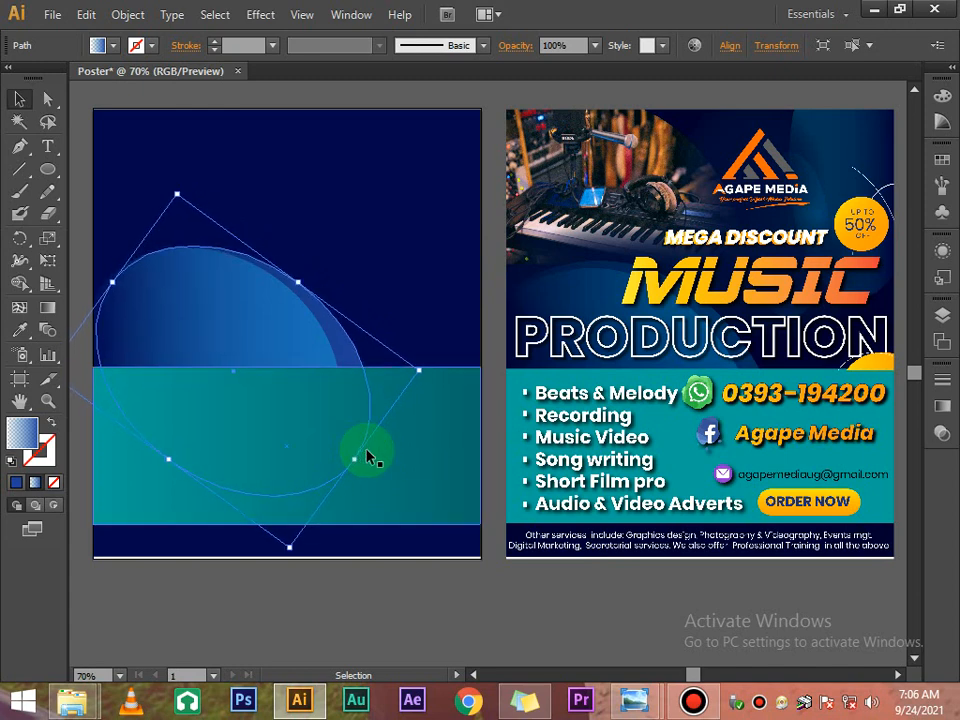
click(456, 609)
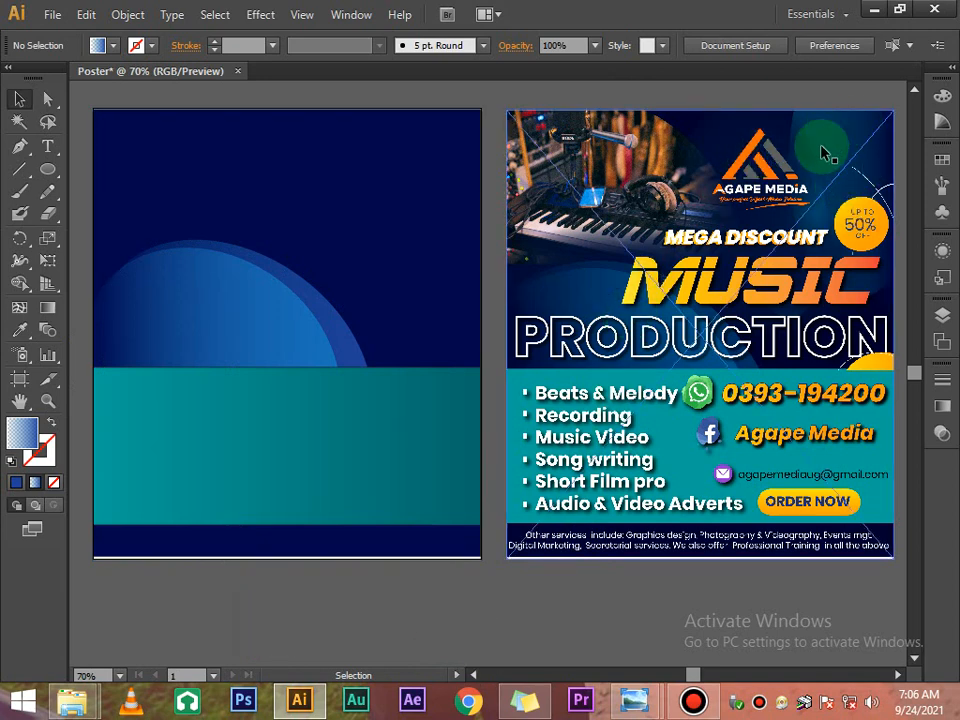
Step: Draw a tall narrow gradient ellipse in the poster's upper-right area and move it up so it overlaps the top edge
click(47, 169)
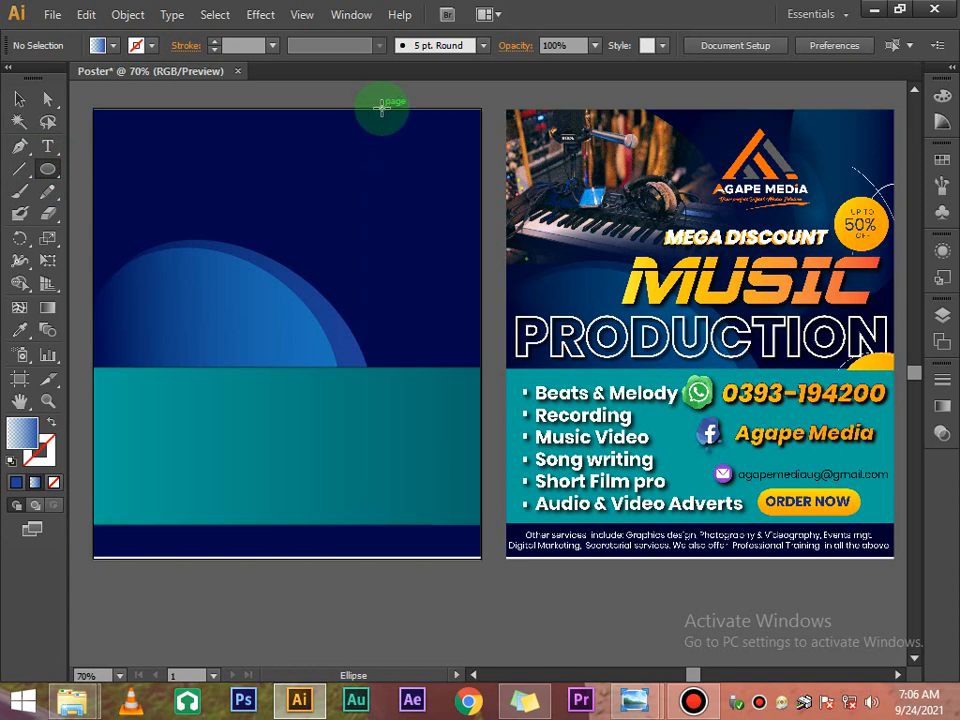
drag(380, 100, 464, 281)
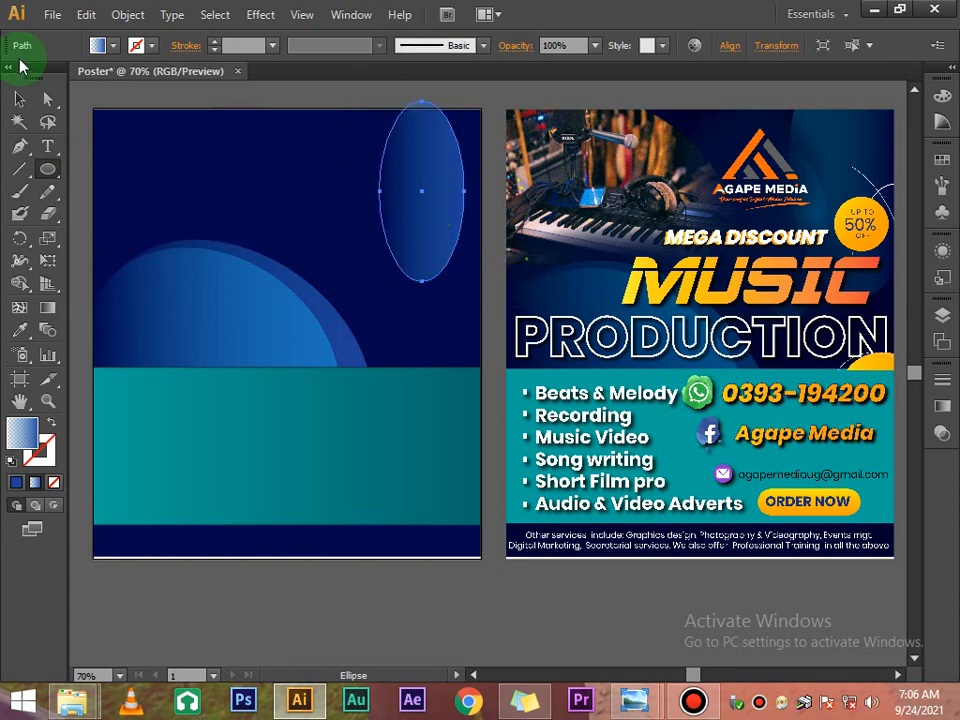
click(15, 100)
mouse_move(424, 176)
mouse_down()
mouse_move(411, 150)
mouse_move(422, 159)
mouse_up()
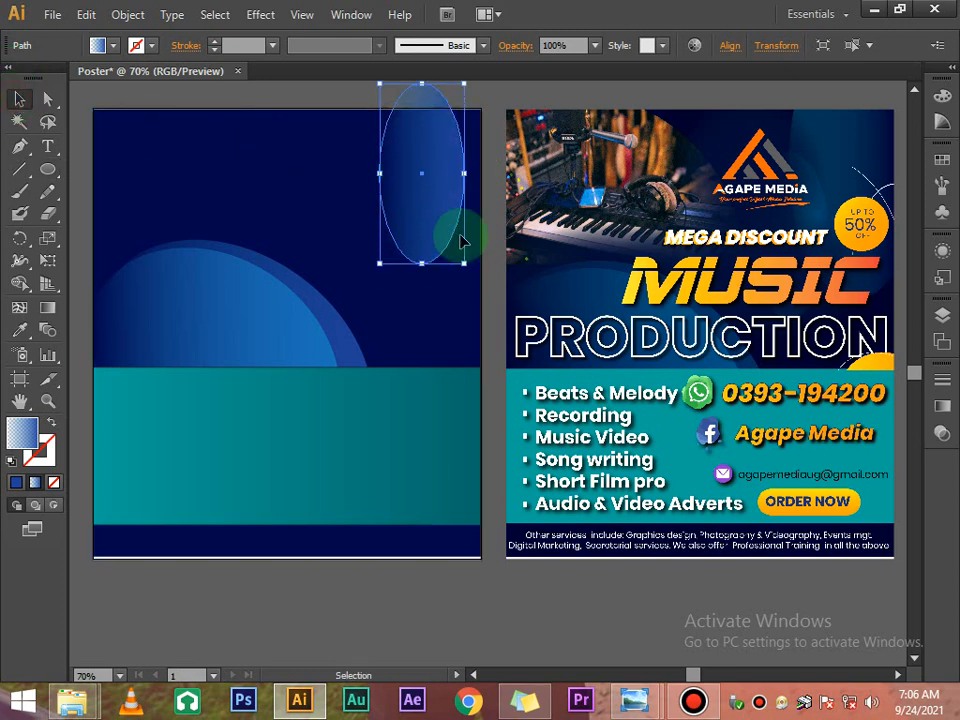
Step: Give the tall ellipse's linear gradient an opaque blue stop at 50.74% and an end stop at 99.01% with 0% opacity
click(941, 408)
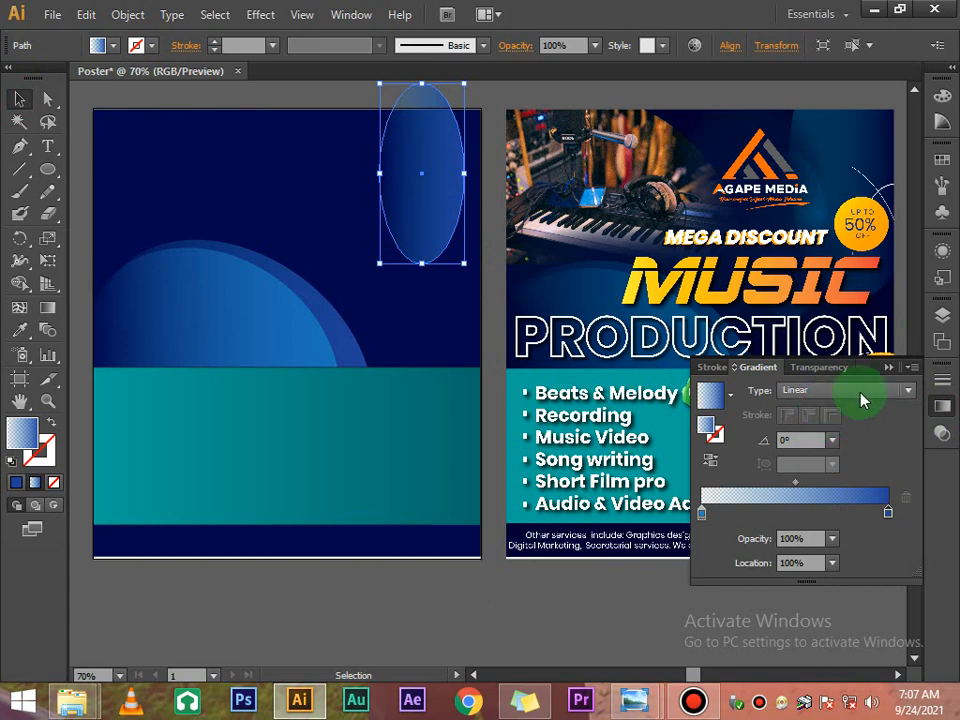
click(857, 400)
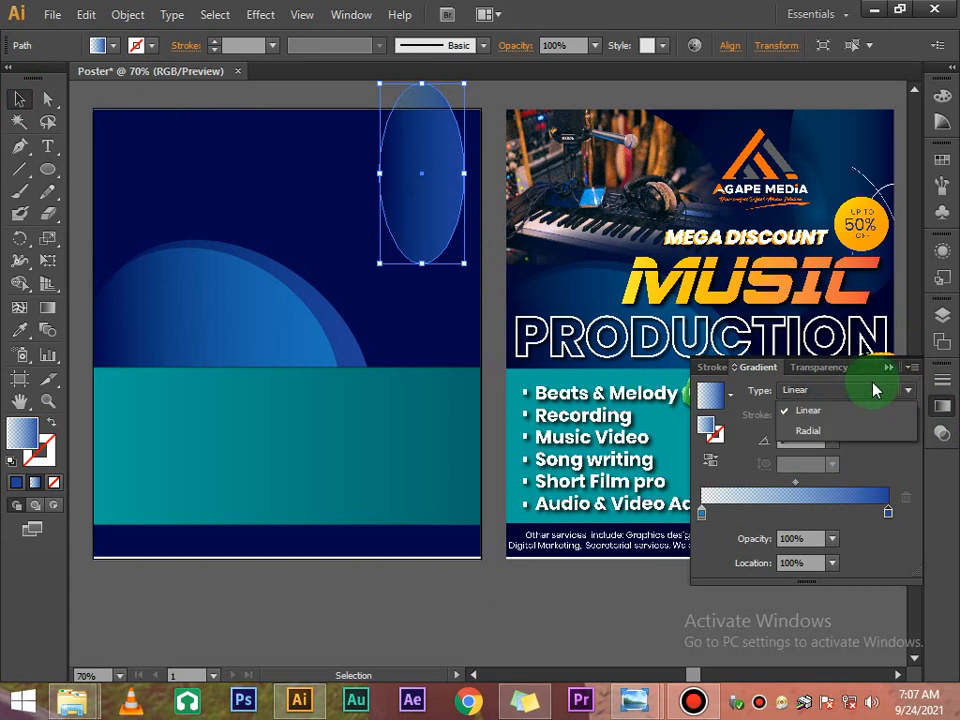
click(836, 476)
drag(889, 513, 797, 512)
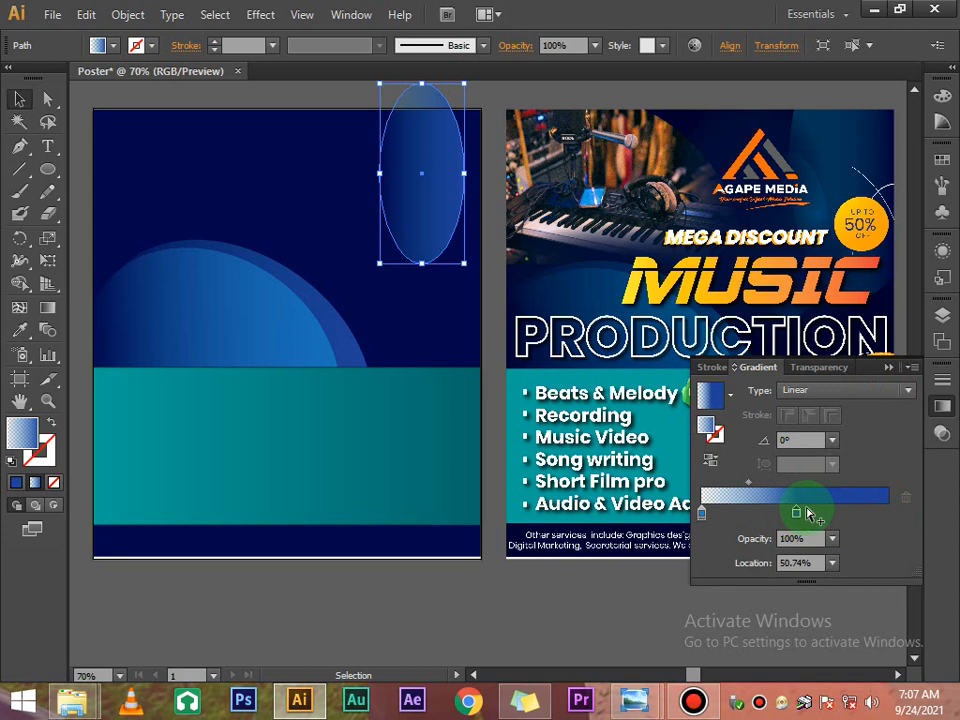
click(889, 514)
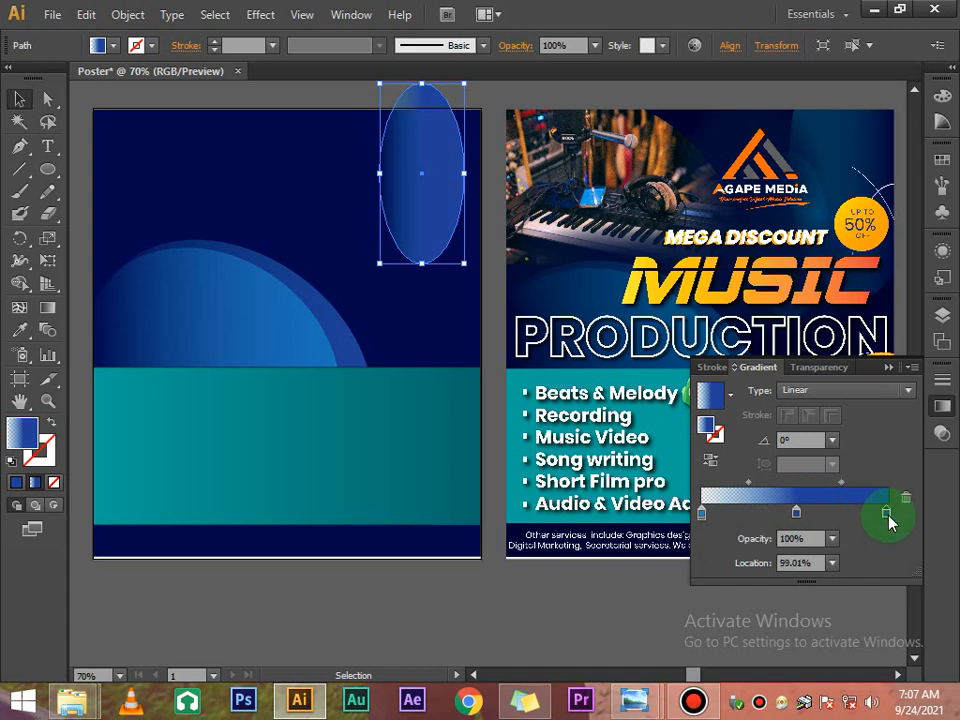
double_click(886, 513)
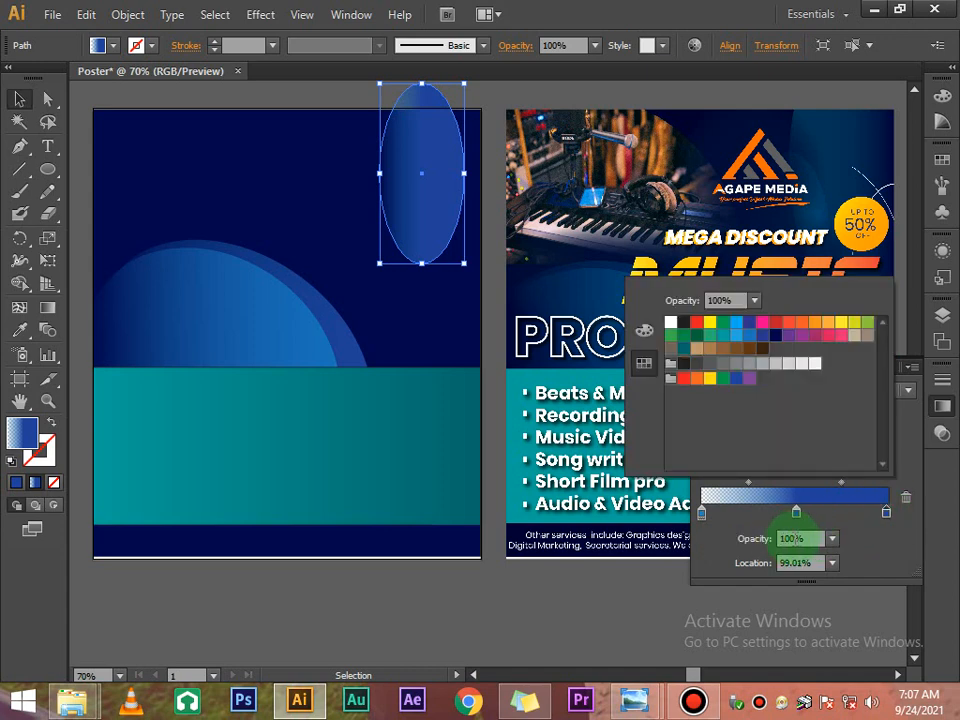
click(791, 538)
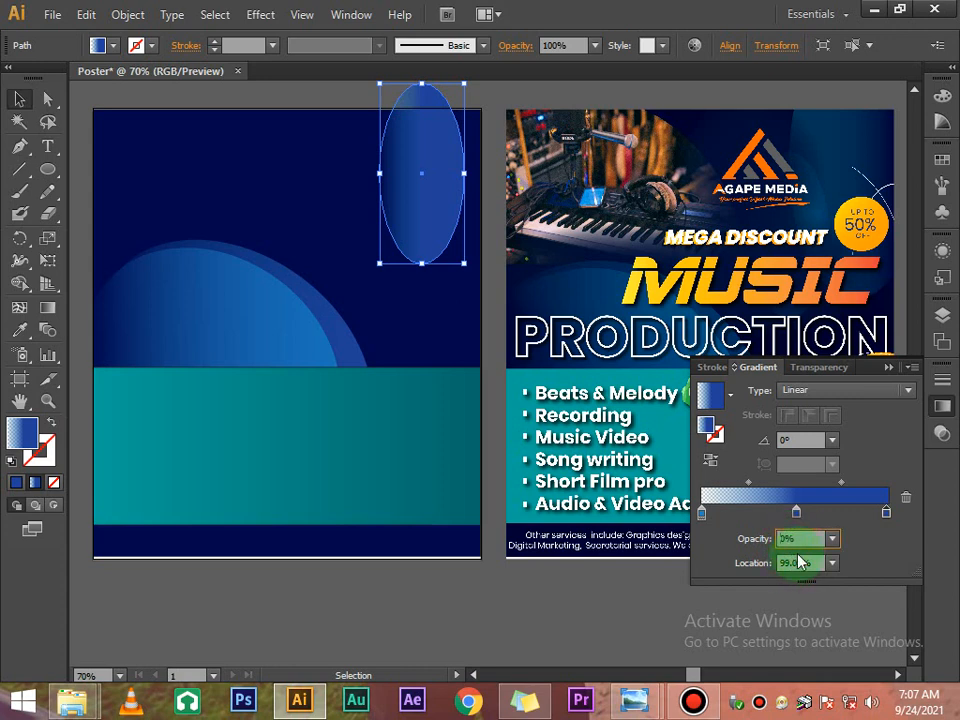
click(851, 514)
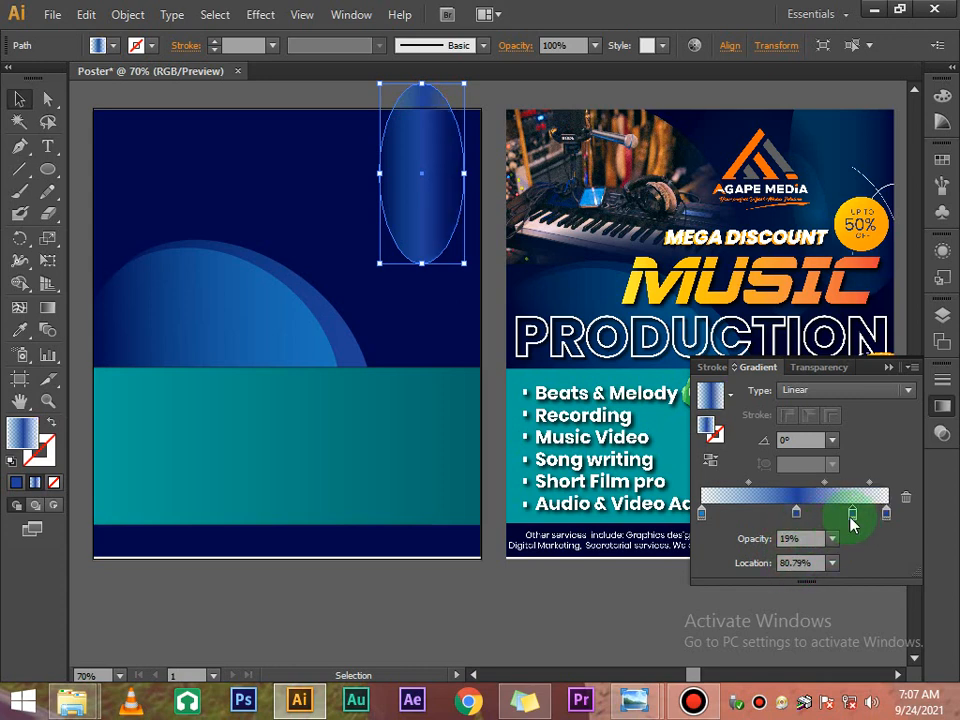
click(906, 497)
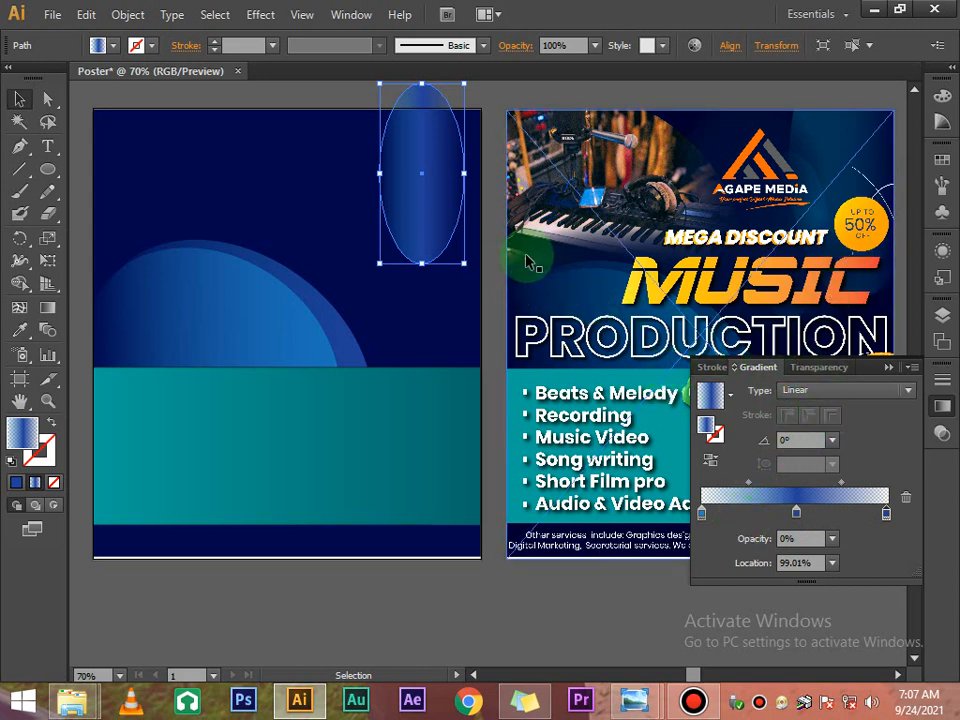
Step: Shorten the tall ellipse from its top so it sits flush with the poster's upper edge, and deselect it
scroll(490, 235, up, 3)
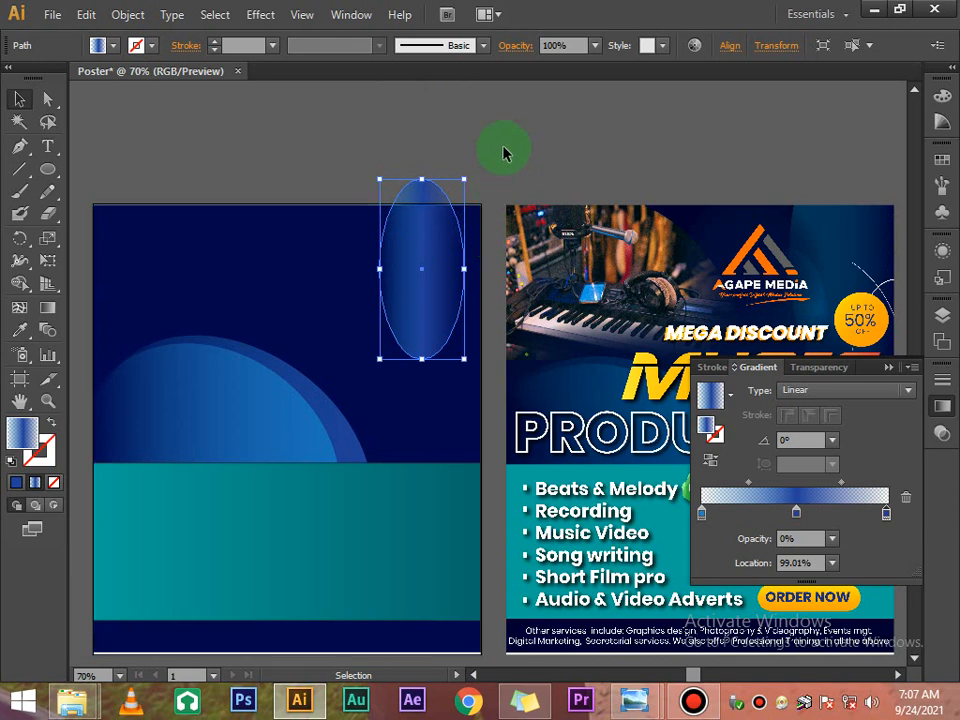
drag(421, 180, 421, 205)
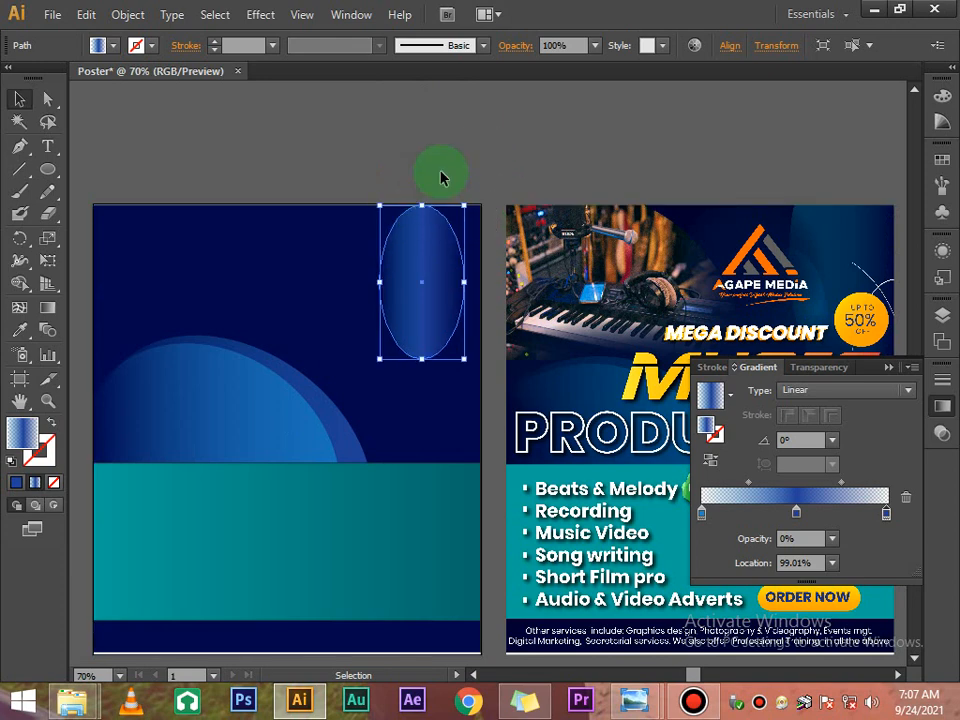
click(465, 149)
Step: Try a radial gradient type on the tall ellipse
click(422, 272)
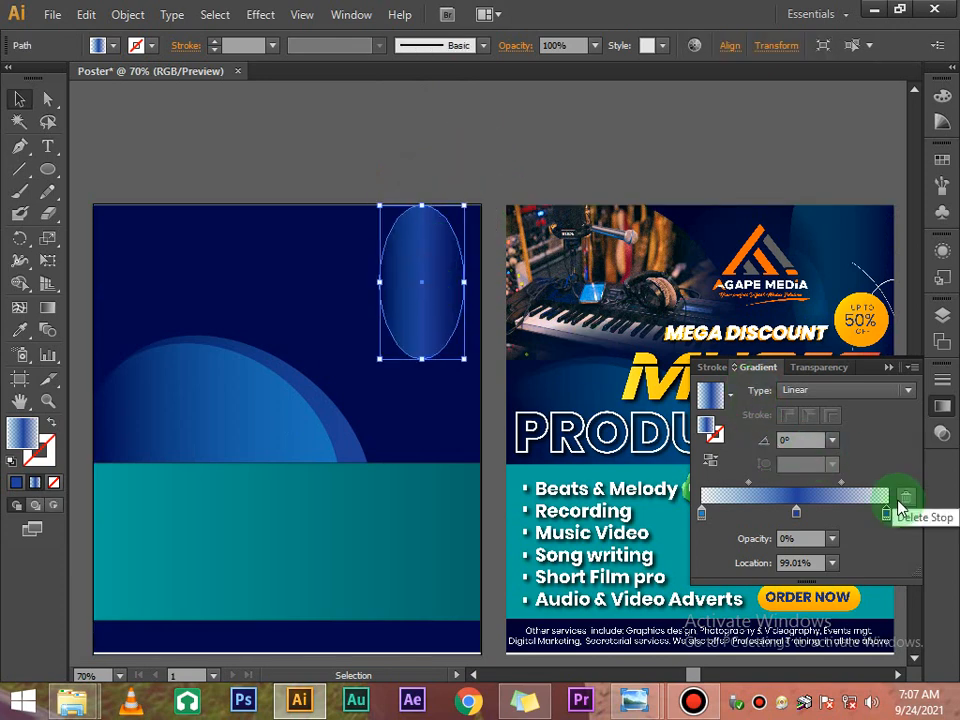
click(906, 390)
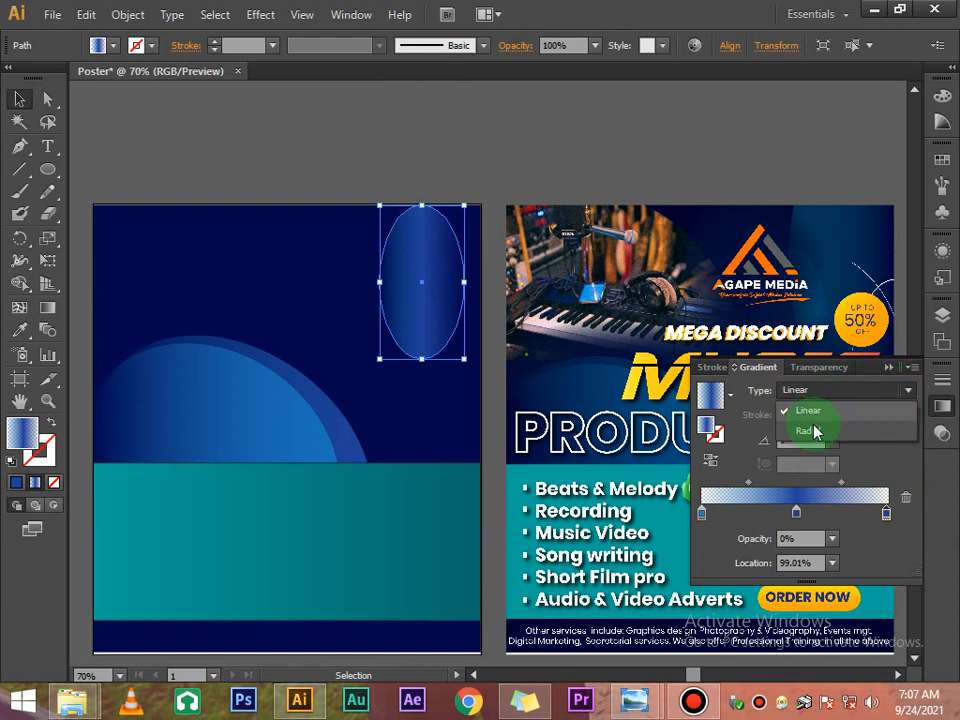
click(815, 430)
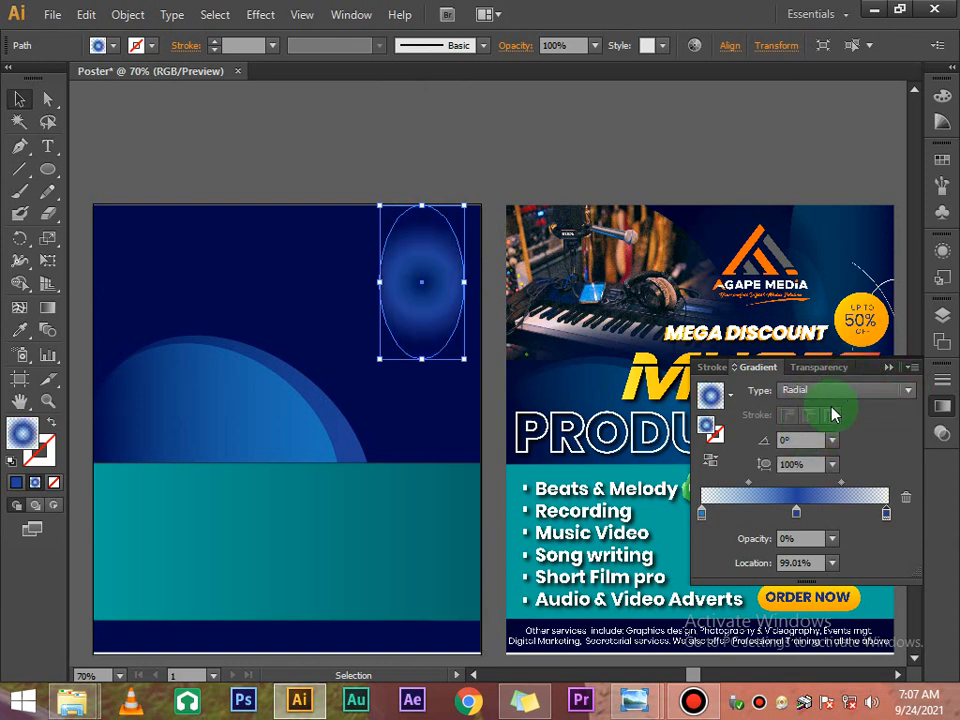
Step: Reposition the tall ellipse's middle gradient stop to 48.77% and deselect the ellipse
click(797, 514)
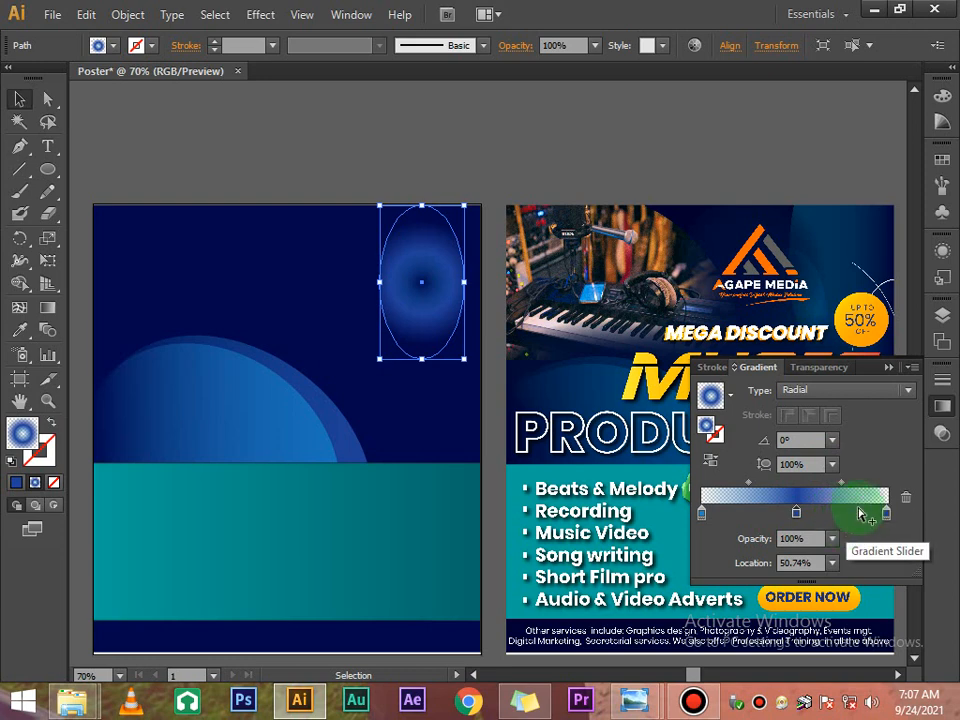
drag(797, 514, 888, 520)
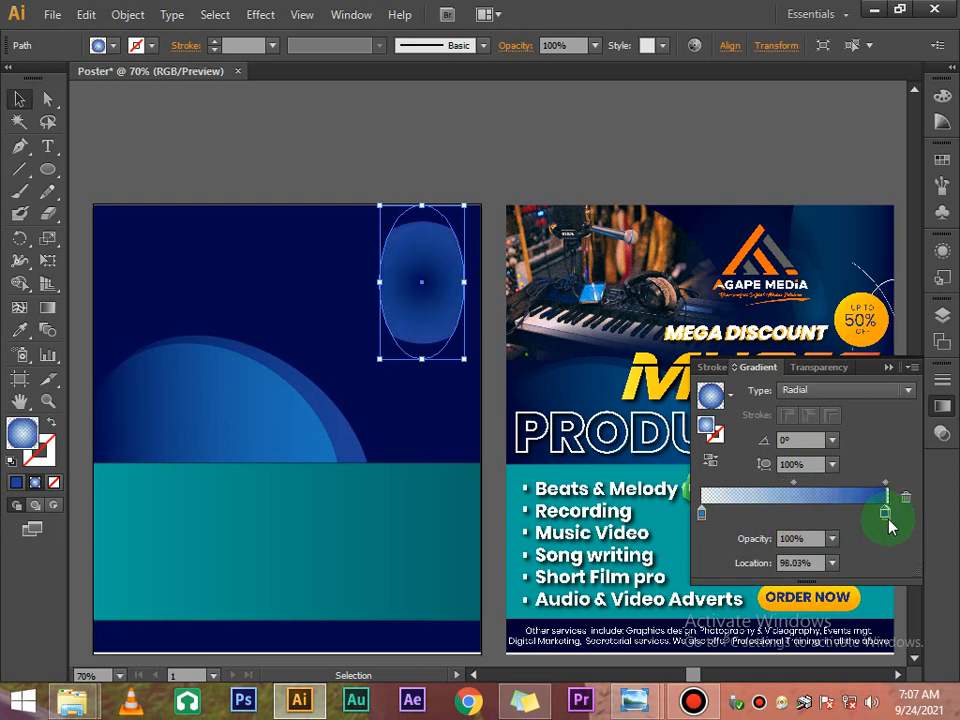
drag(885, 512, 782, 510)
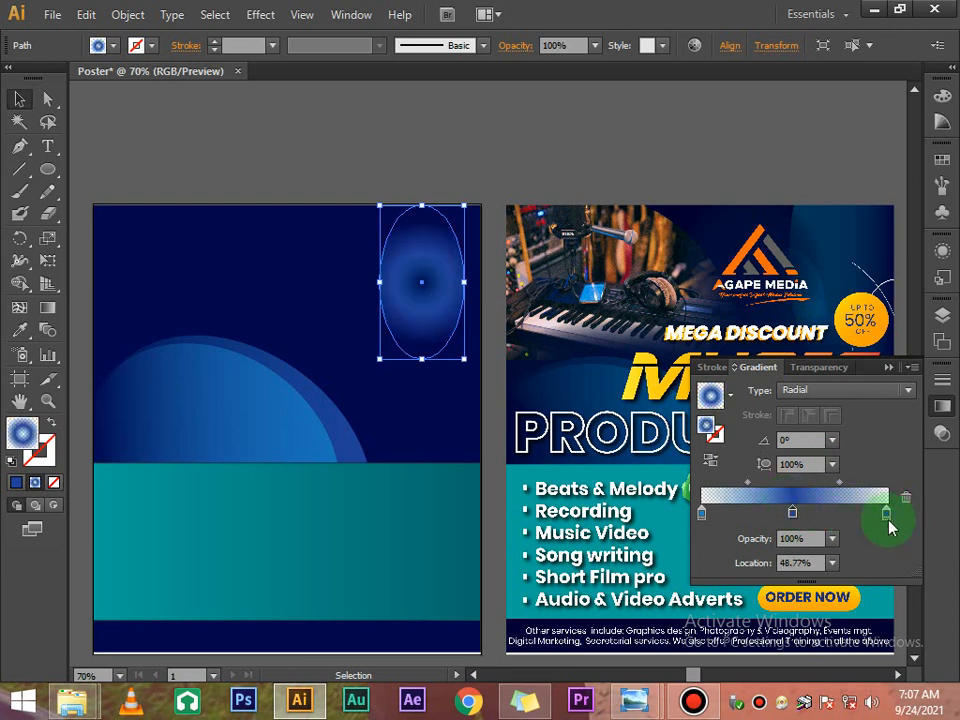
click(823, 193)
scroll(790, 191, down, 2)
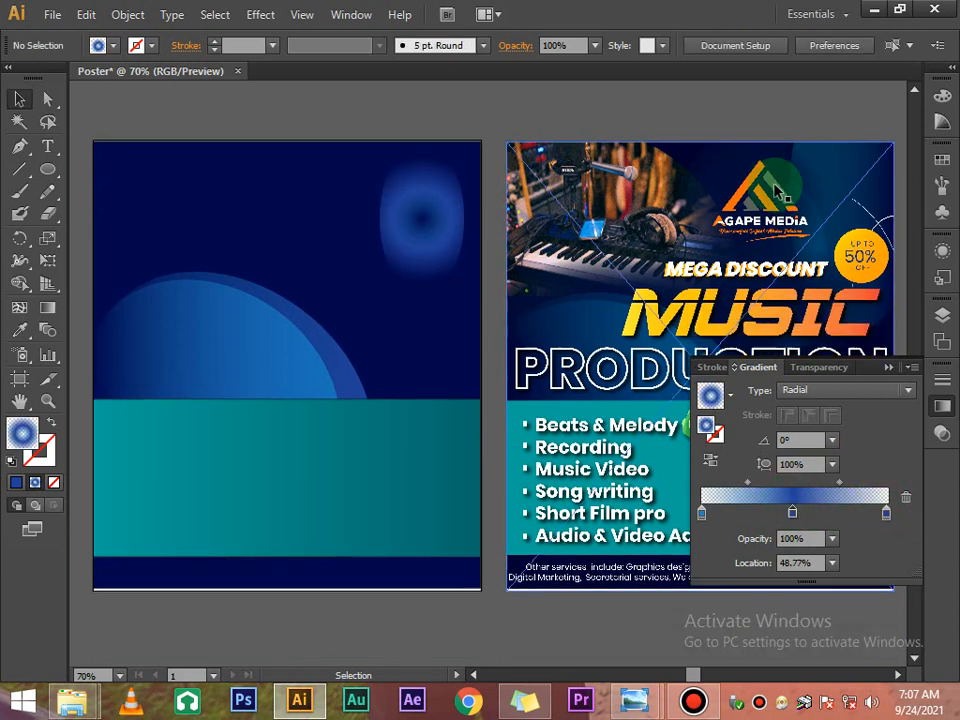
Step: Return the tall ellipse's gradient type to Linear and deselect it
click(403, 229)
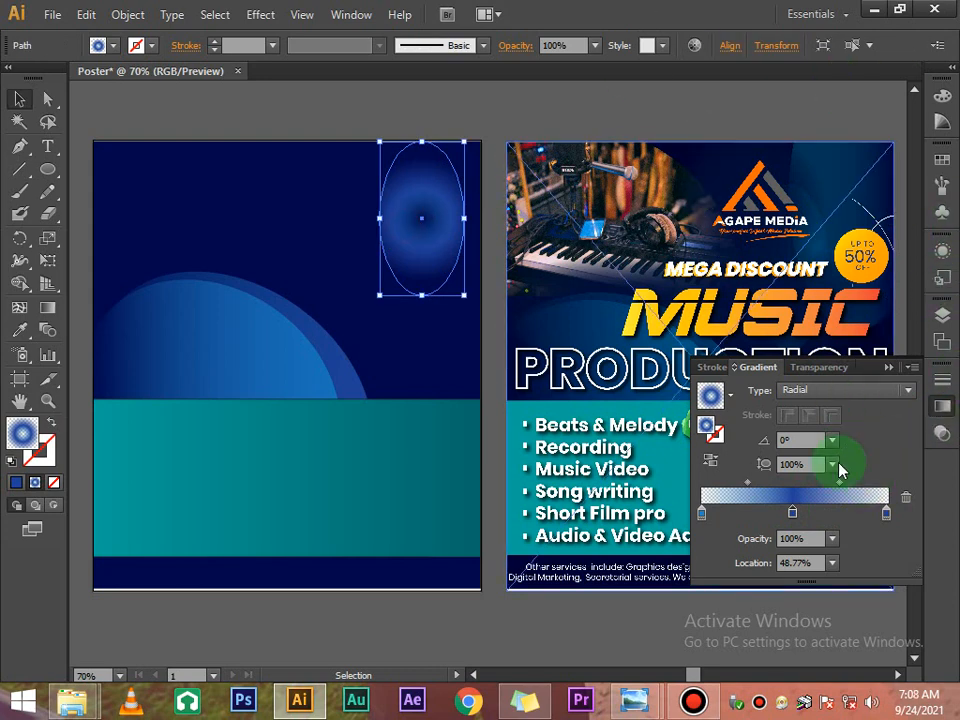
click(840, 389)
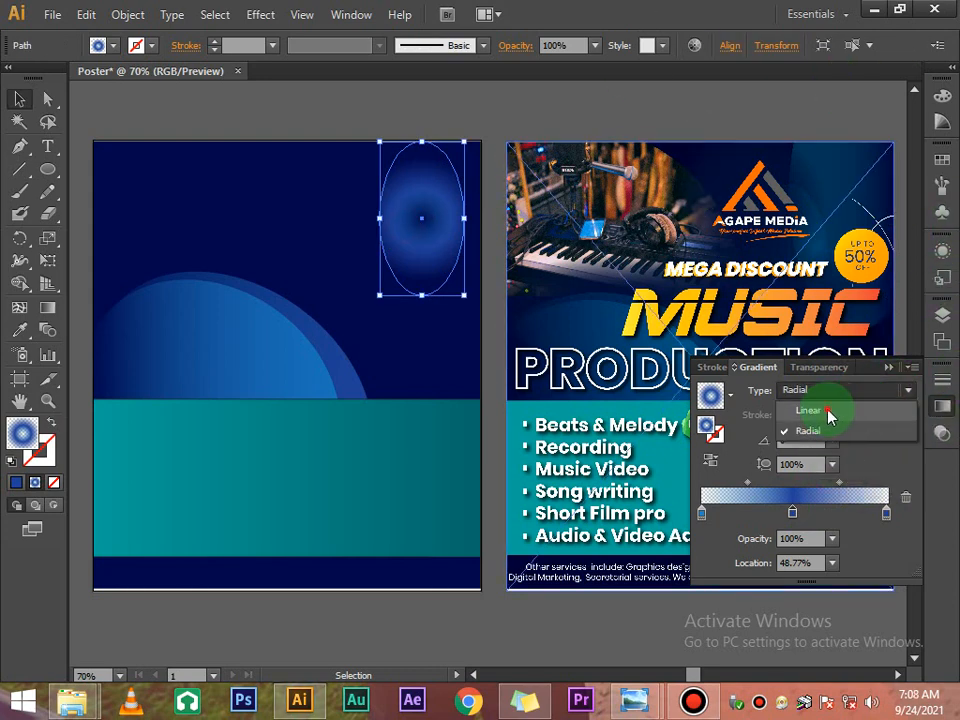
click(829, 412)
click(716, 128)
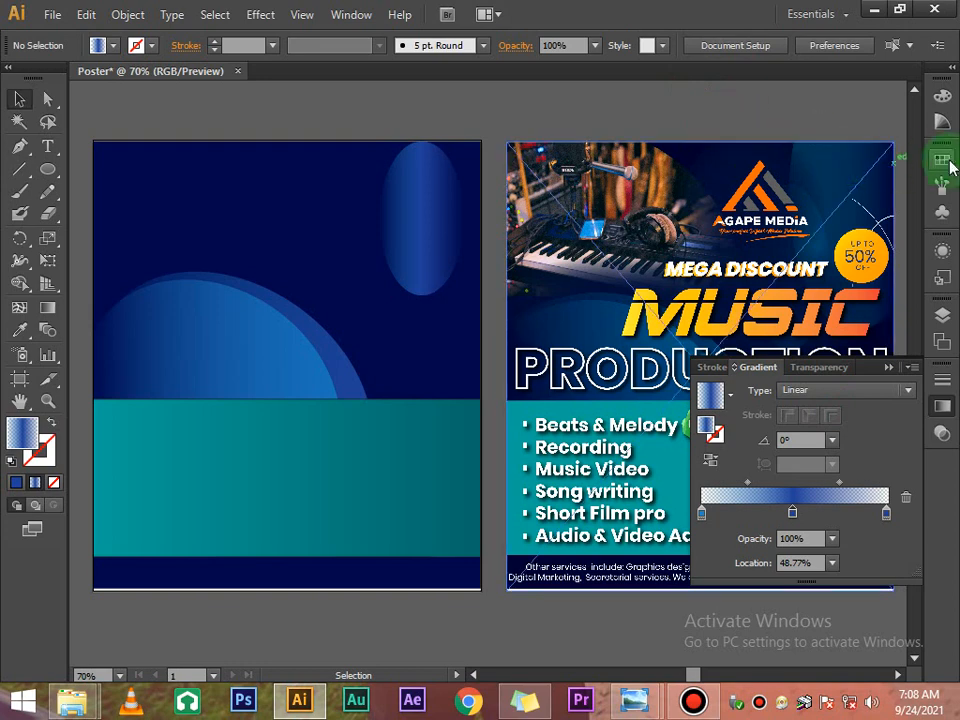
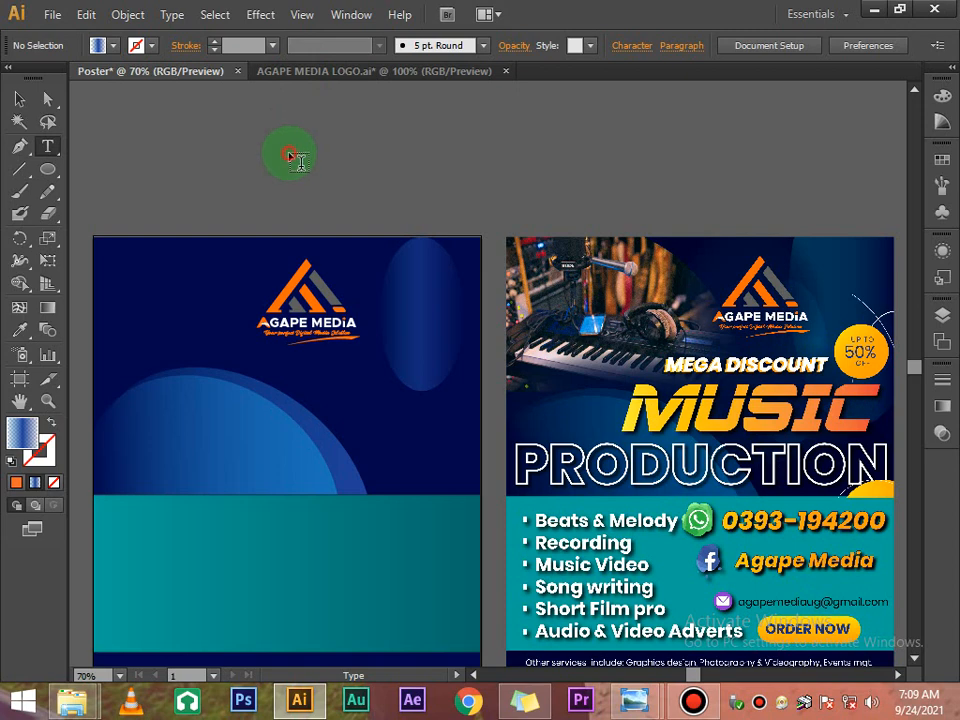
Step: Add the text MUSIC in the empty area above the poster, set its leading to 48 pt, and deselect it
click(292, 157)
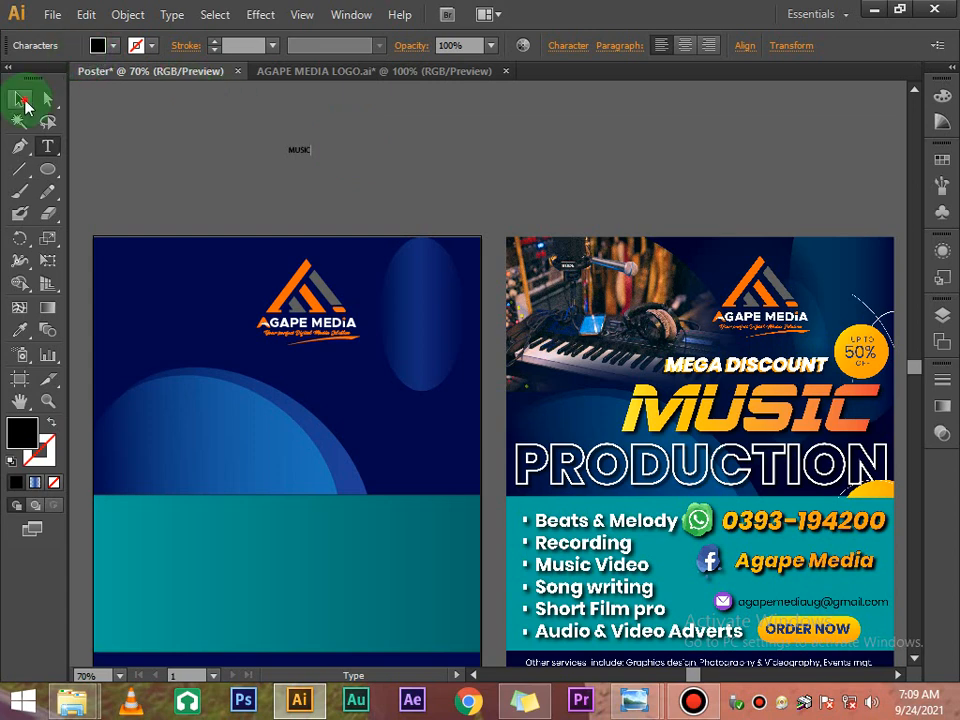
click(21, 100)
click(575, 50)
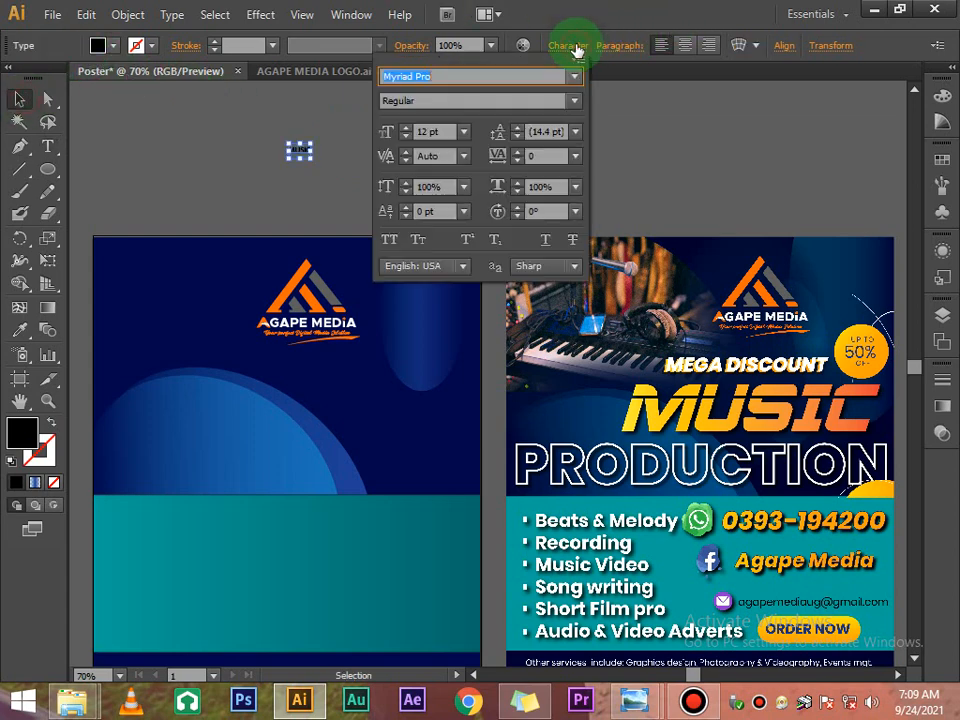
click(518, 128)
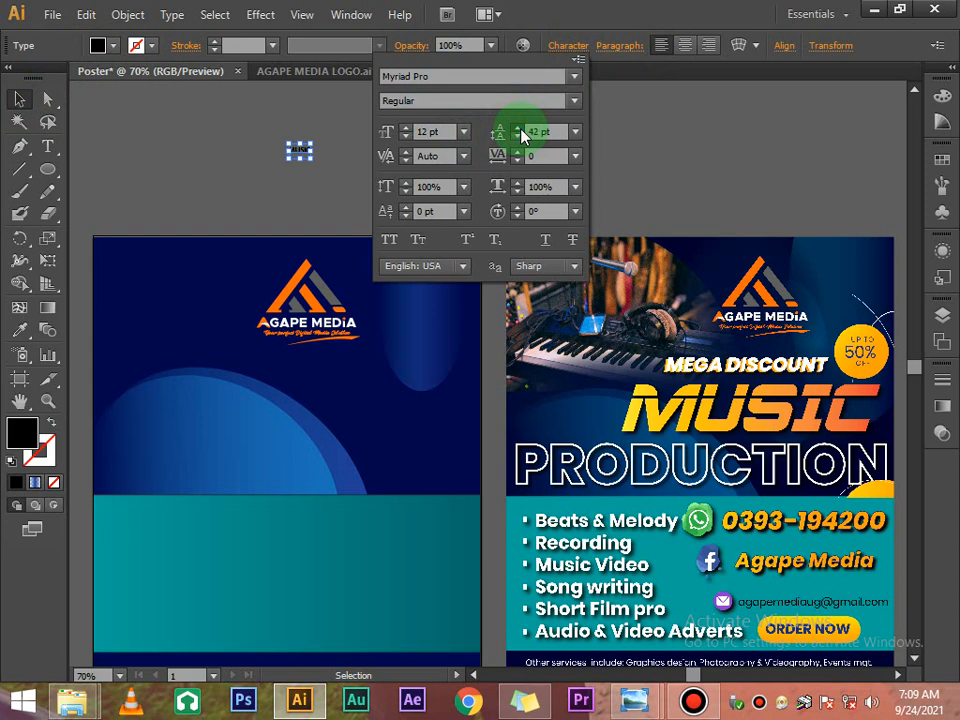
click(358, 152)
Step: Set the MUSIC text's font size to 44 pt
click(305, 152)
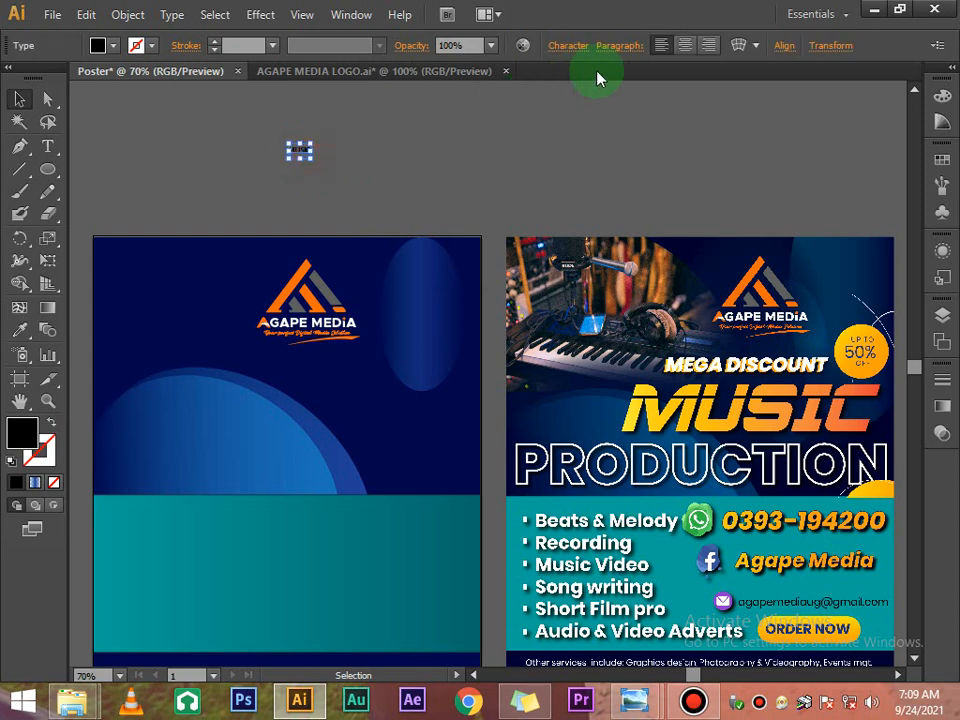
click(555, 46)
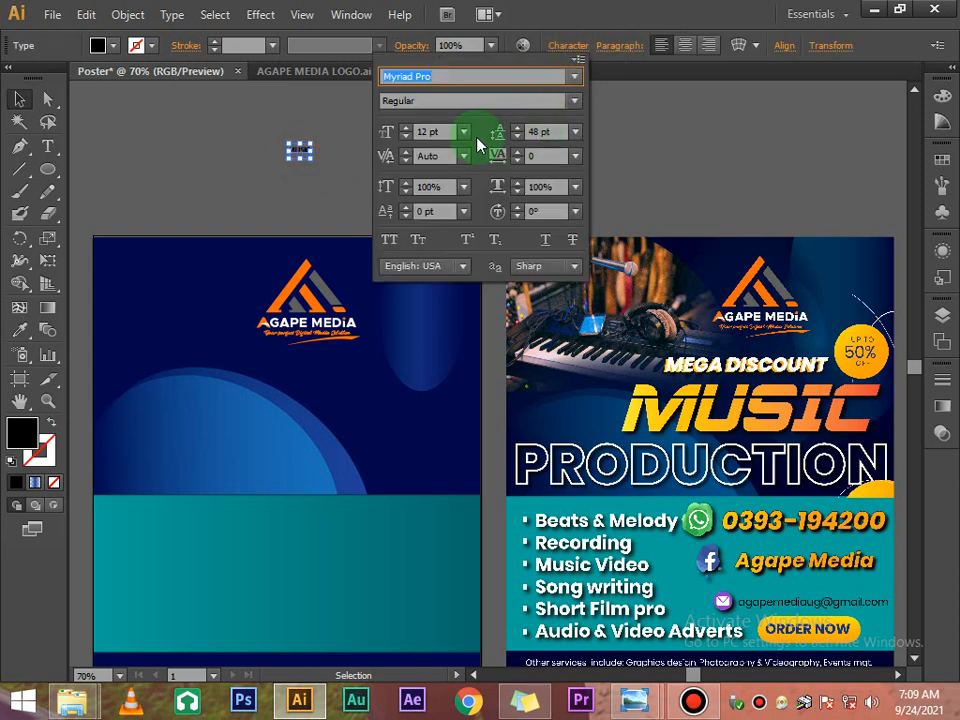
click(407, 129)
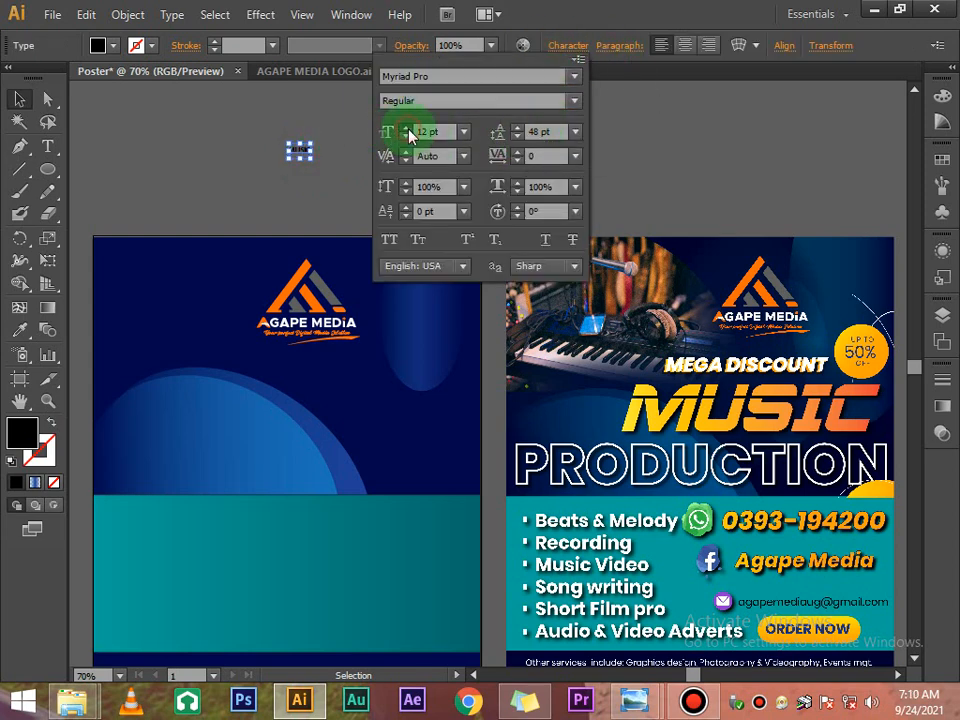
click(407, 129)
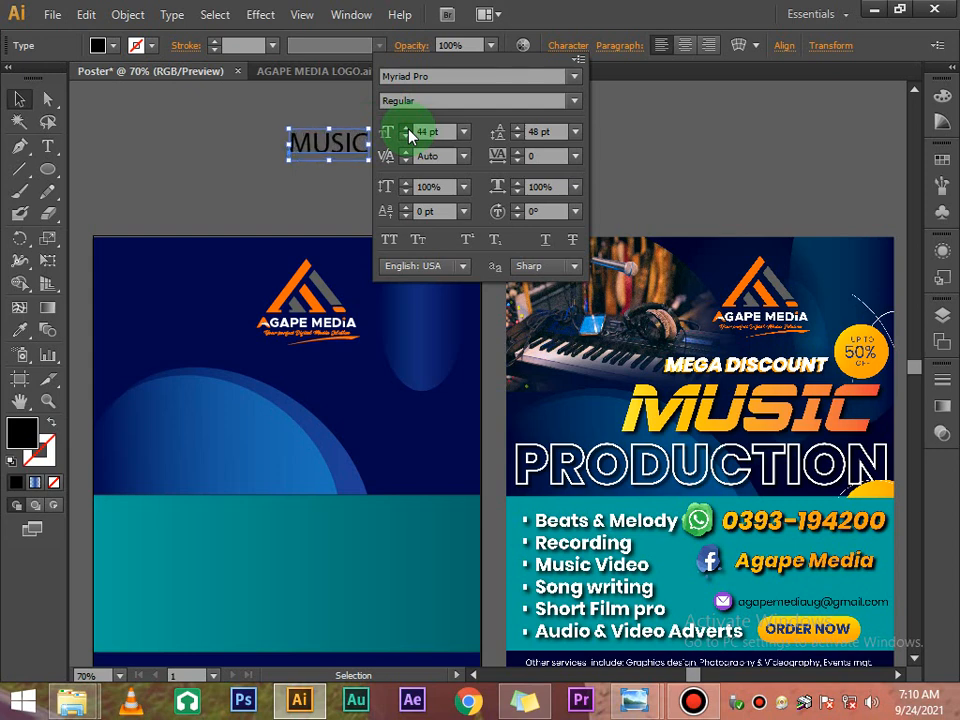
Step: Change the MUSIC text's font to Fast Hand, with the font size at 48 pt
click(577, 80)
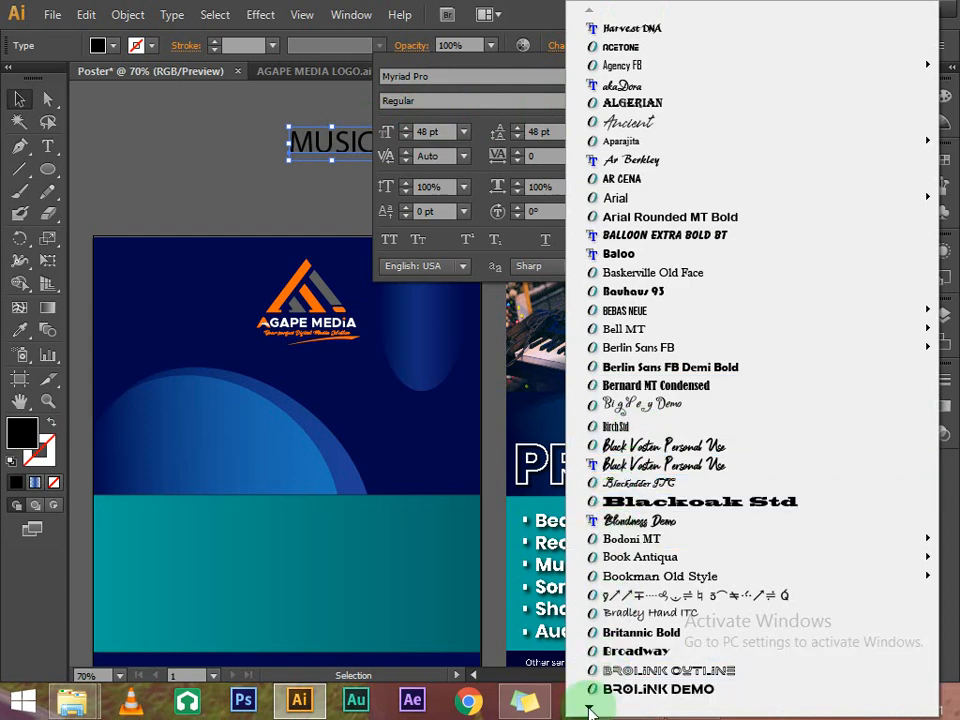
mouse_move(589, 710)
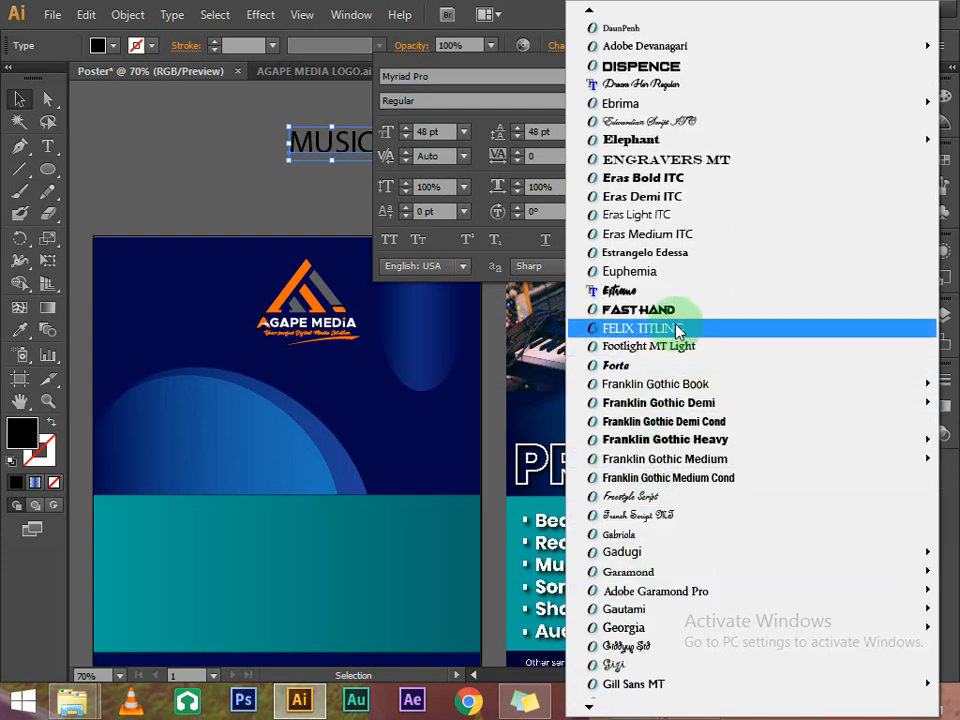
click(676, 309)
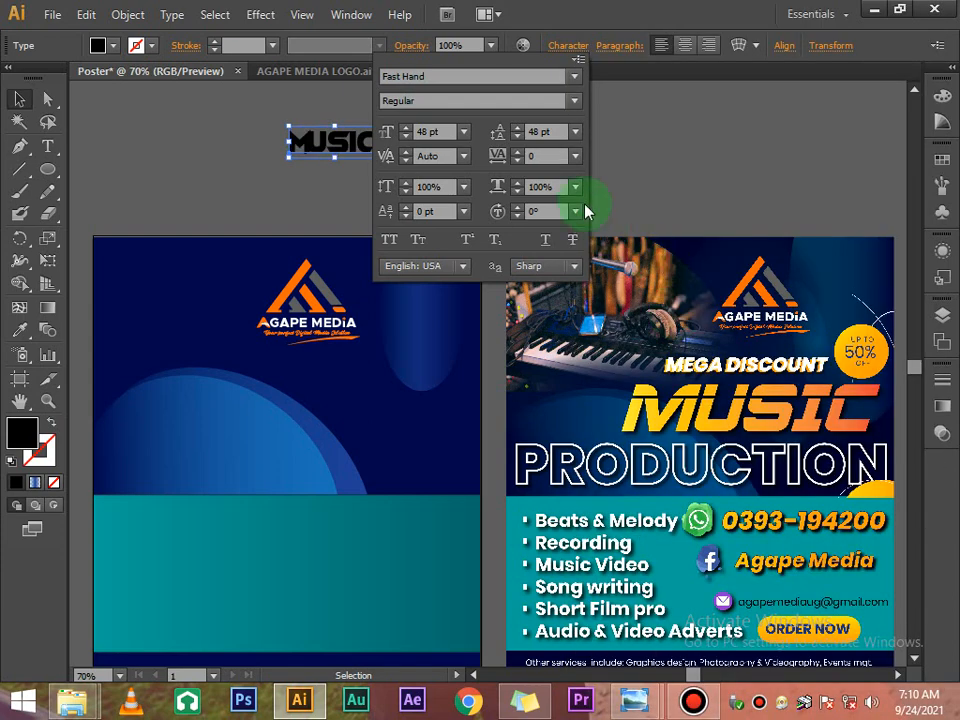
Step: Change the MUSIC text's font to Praetorian Laser
click(575, 80)
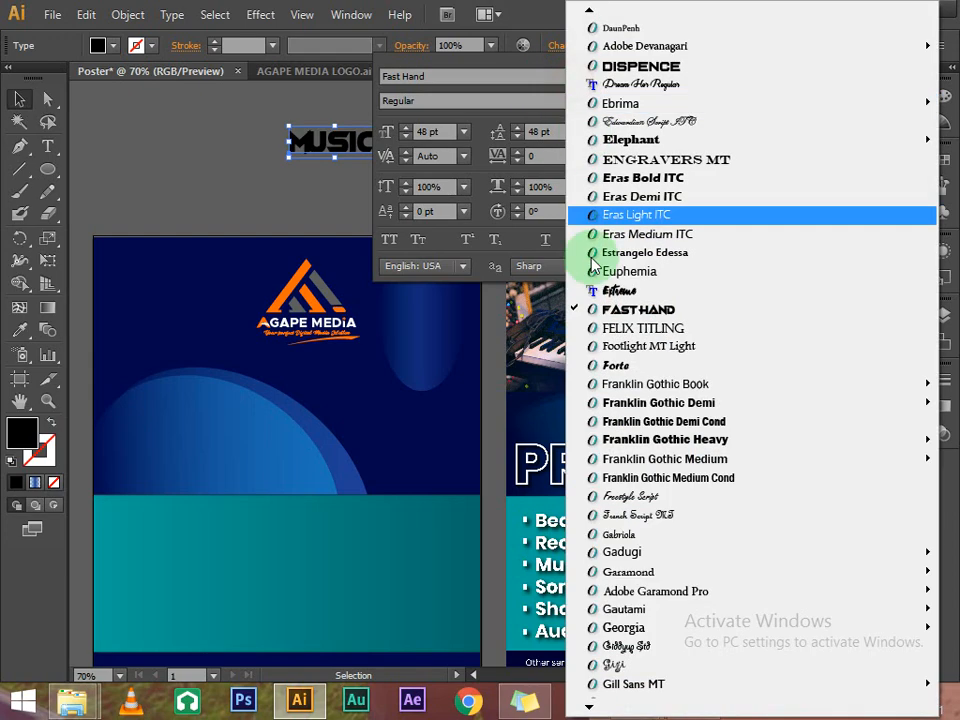
click(591, 708)
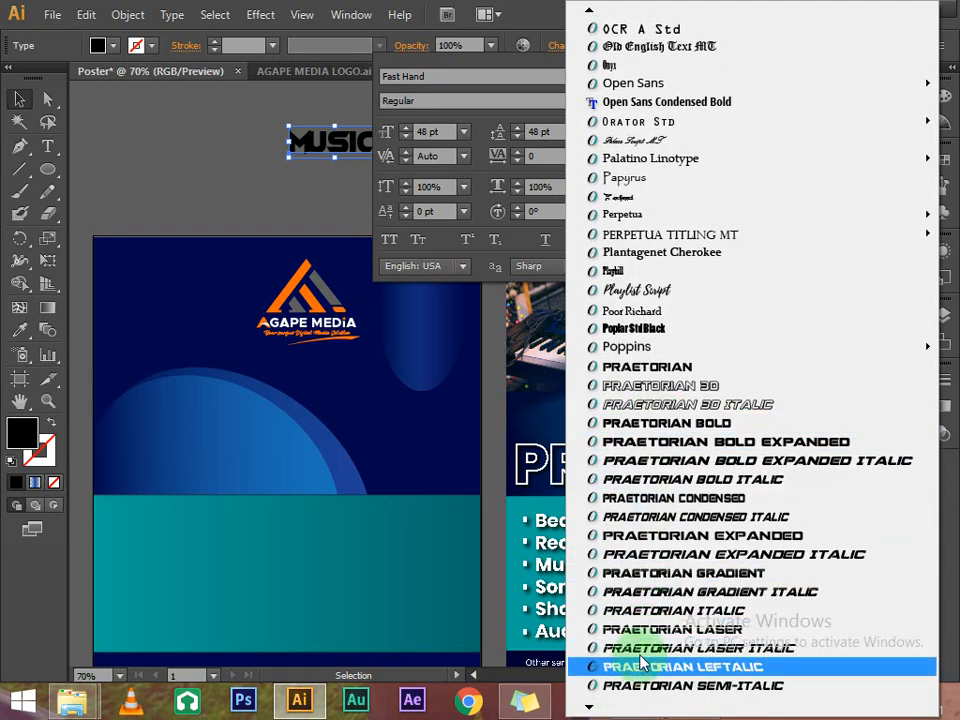
click(661, 629)
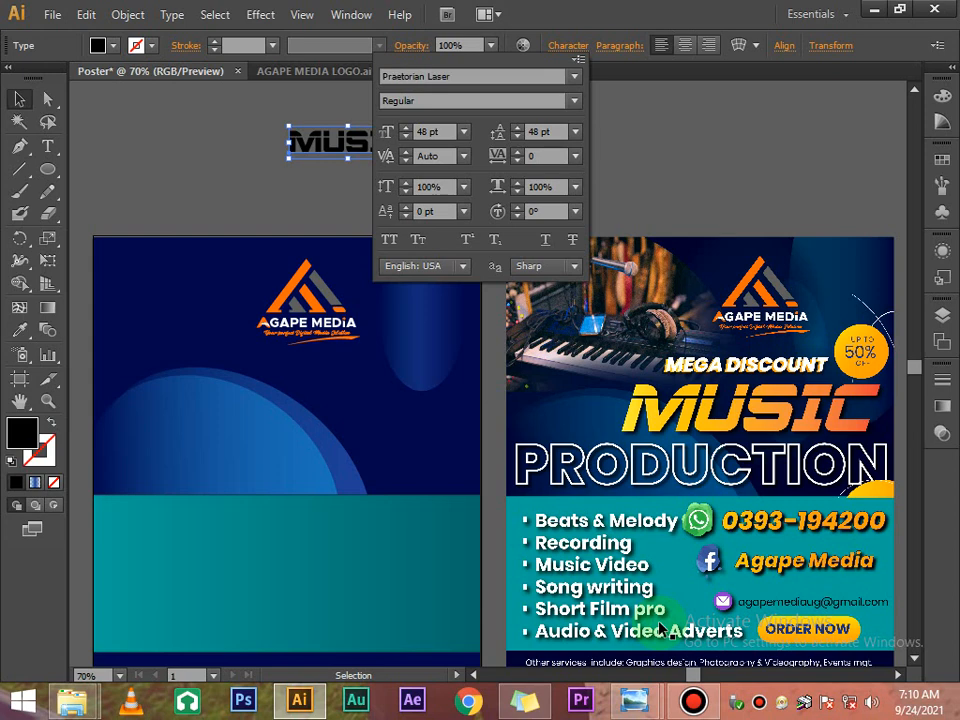
click(680, 200)
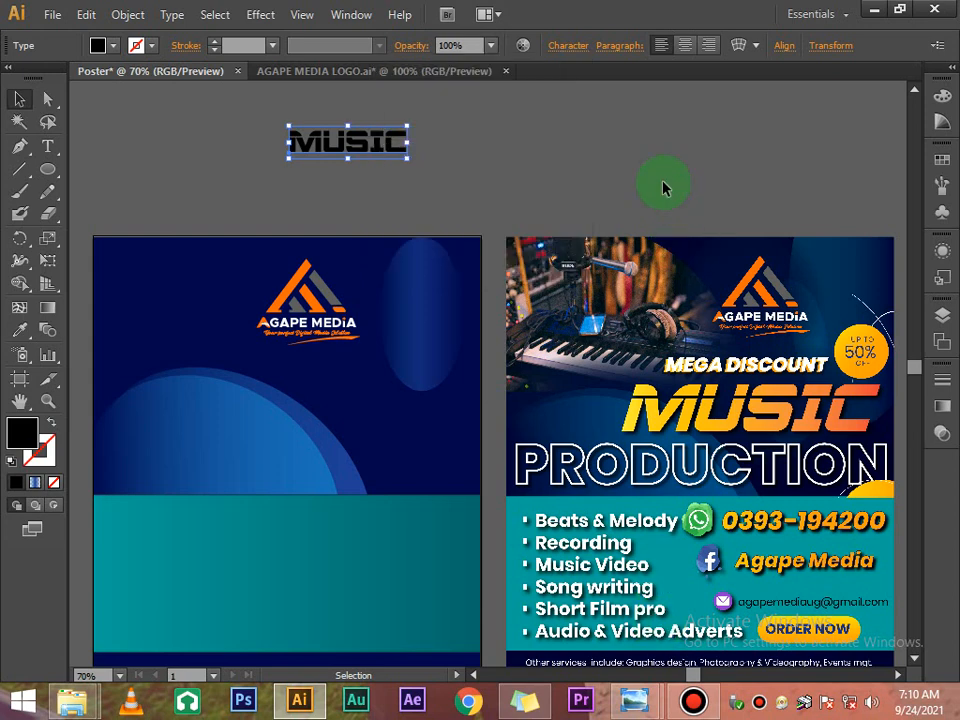
click(390, 165)
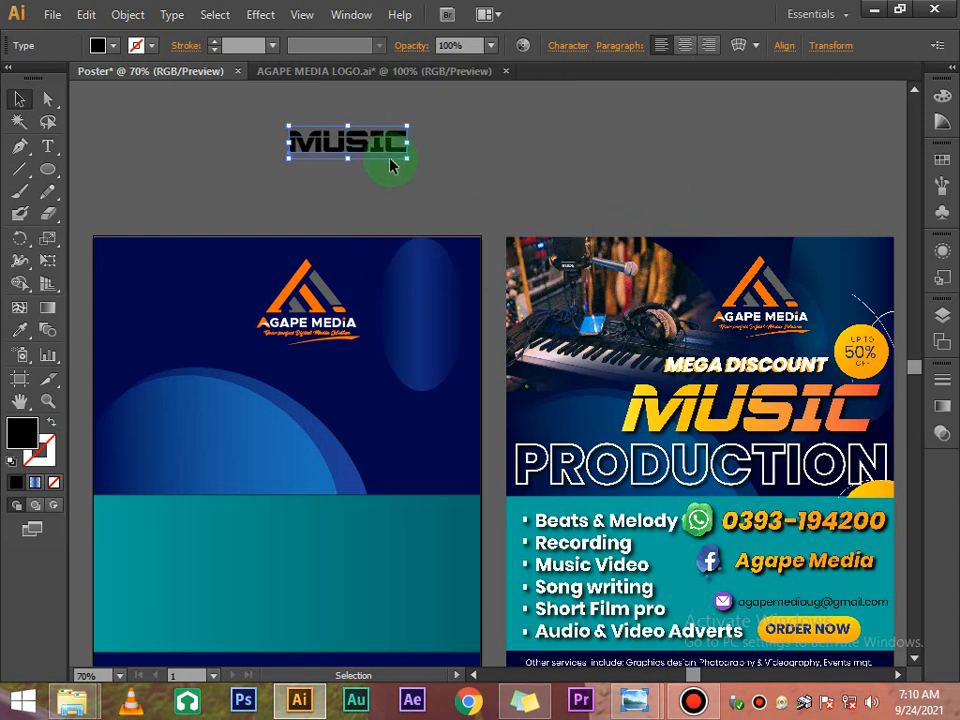
Step: Set the MUSIC text's font to Praetorian Laser Italic and enlarge the text
click(572, 45)
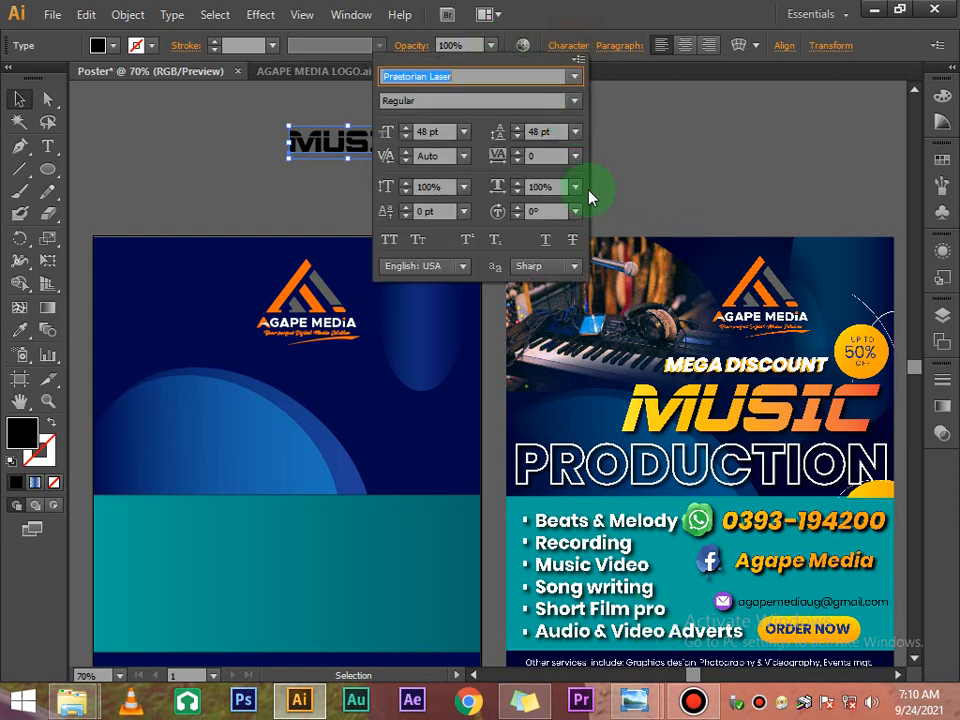
click(575, 101)
click(574, 79)
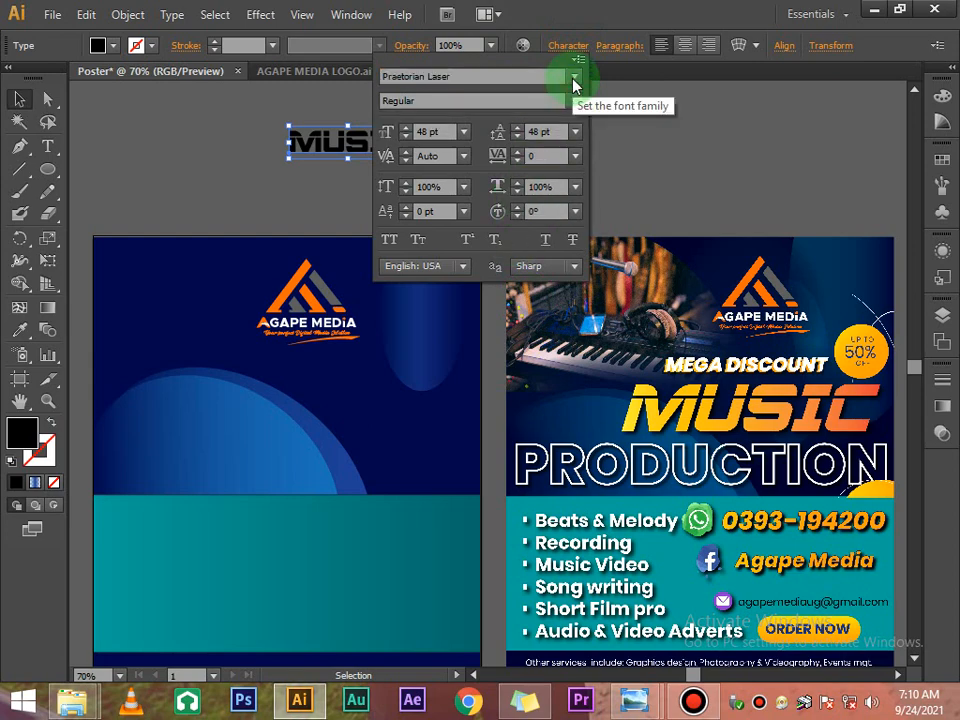
click(574, 79)
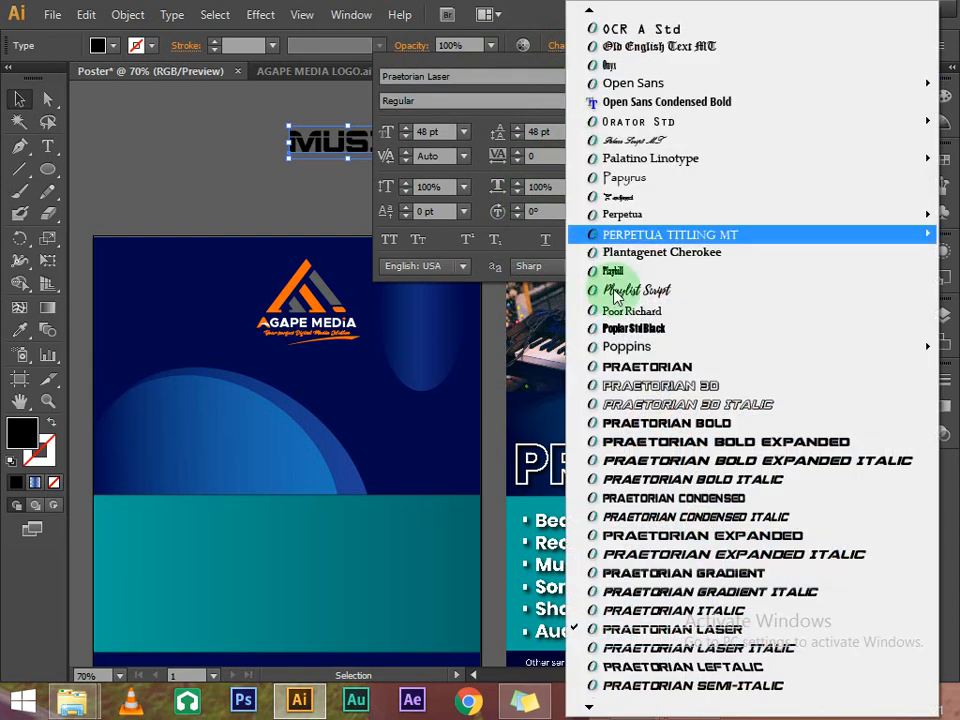
click(617, 648)
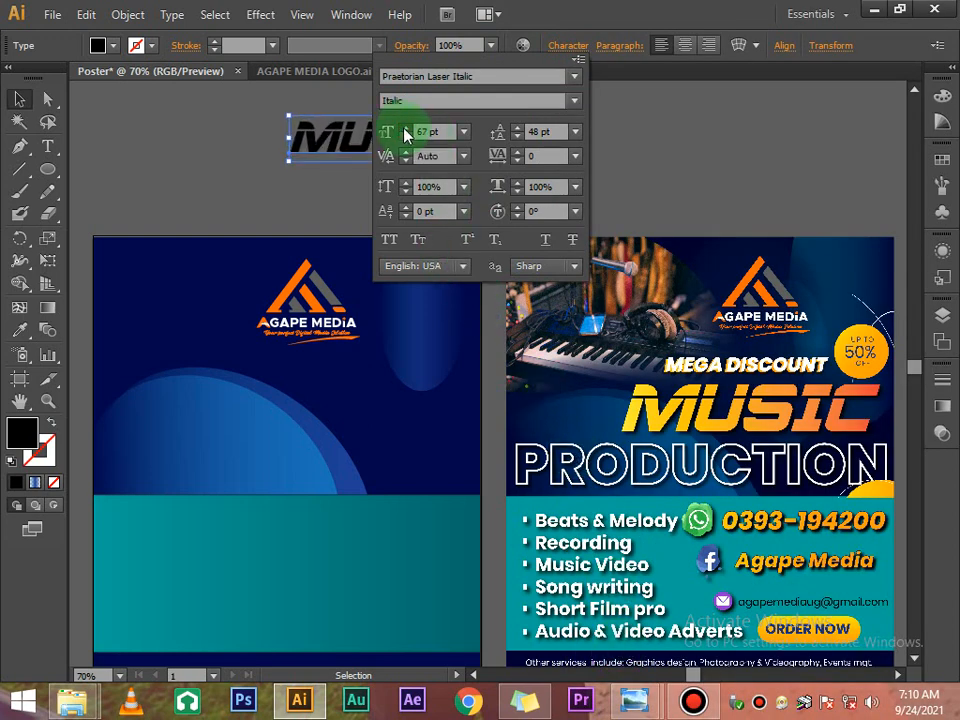
click(849, 135)
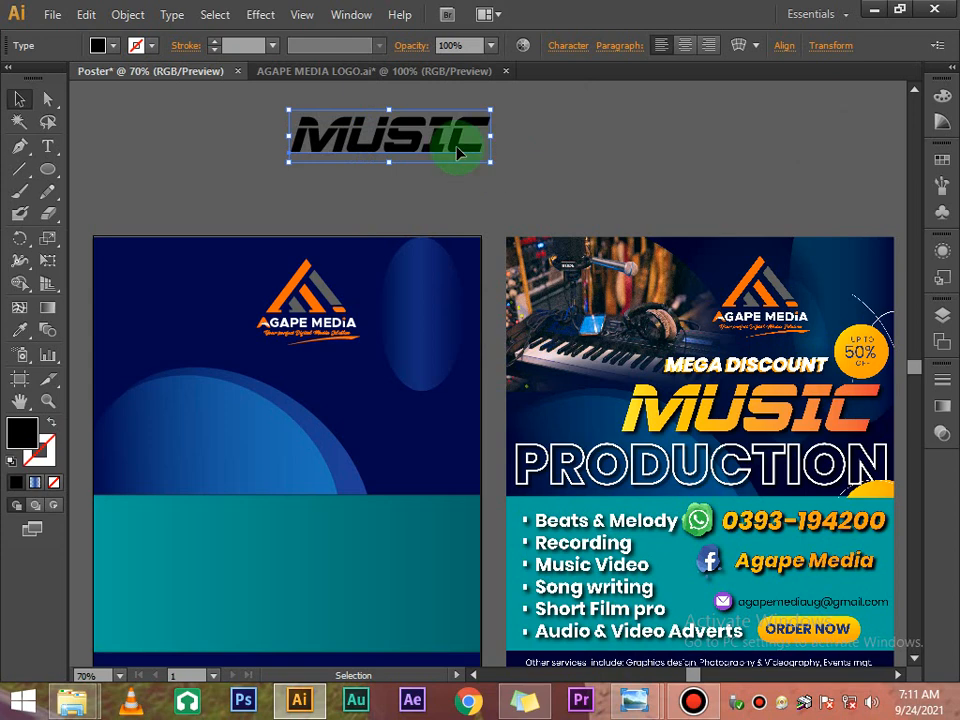
Step: Move the MUSIC text onto the poster just below the logo and apply the yellow-to-orange gradient swatch as its fill
drag(454, 141, 440, 398)
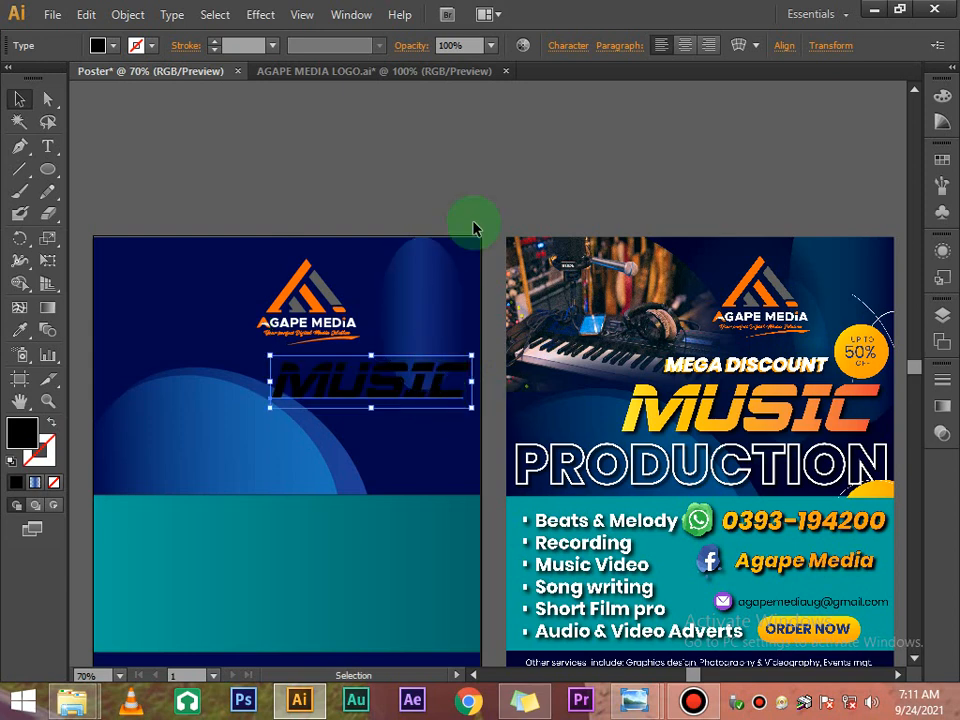
click(112, 45)
click(27, 121)
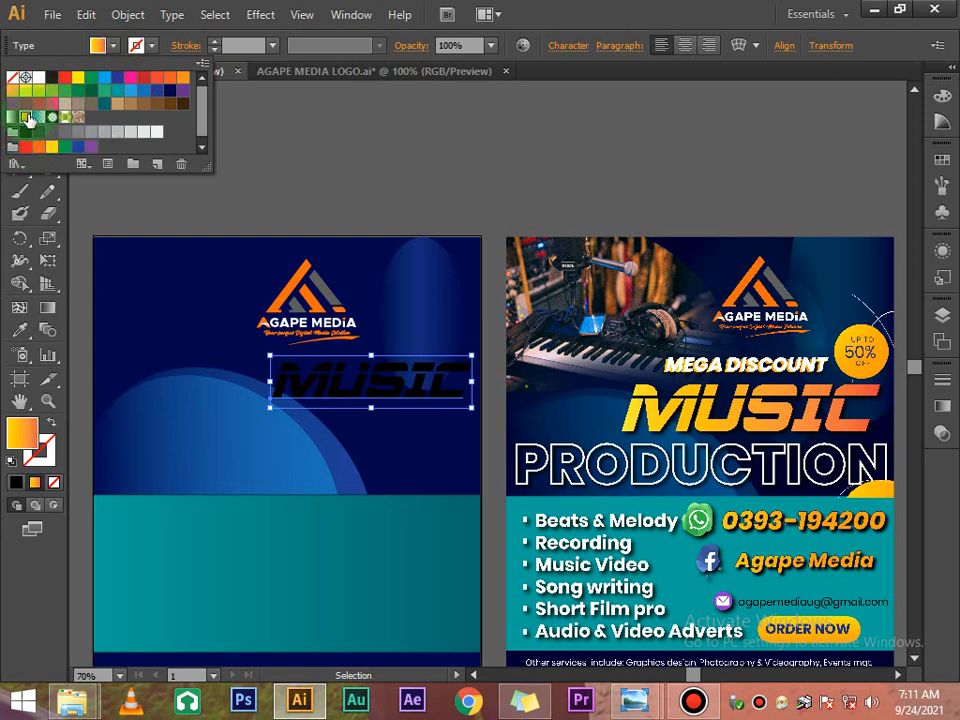
click(27, 104)
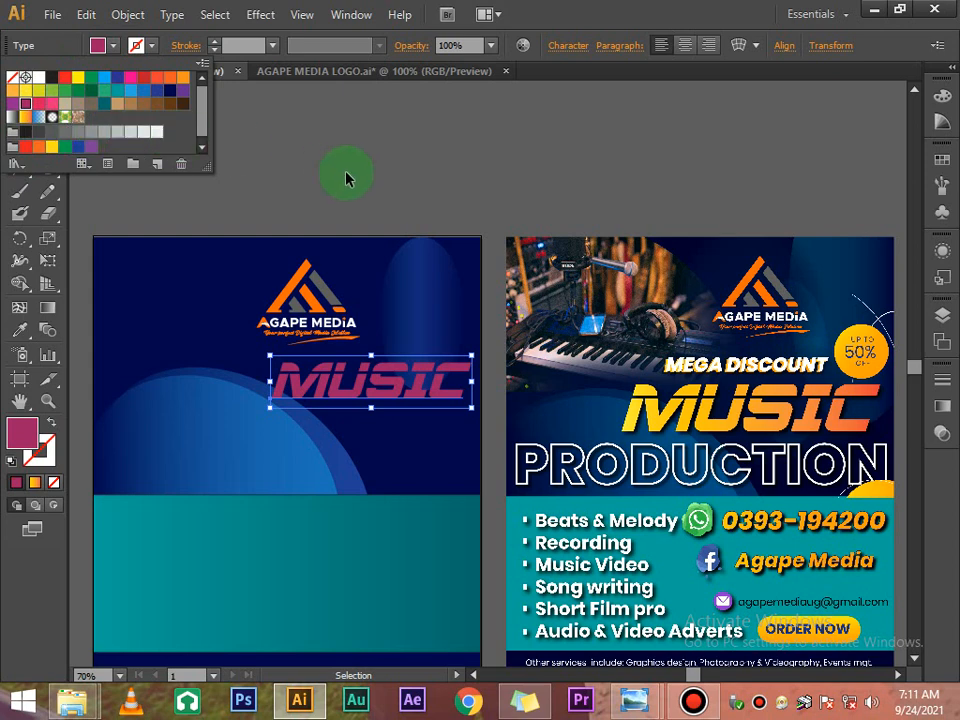
click(24, 122)
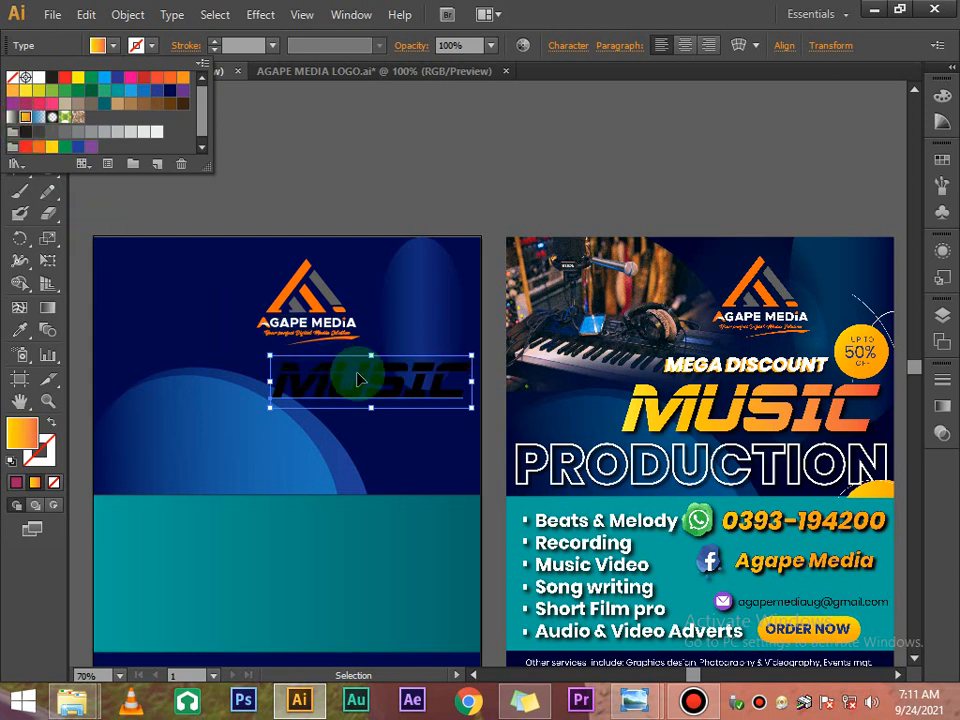
Step: Convert the MUSIC text to outlines
click(389, 386)
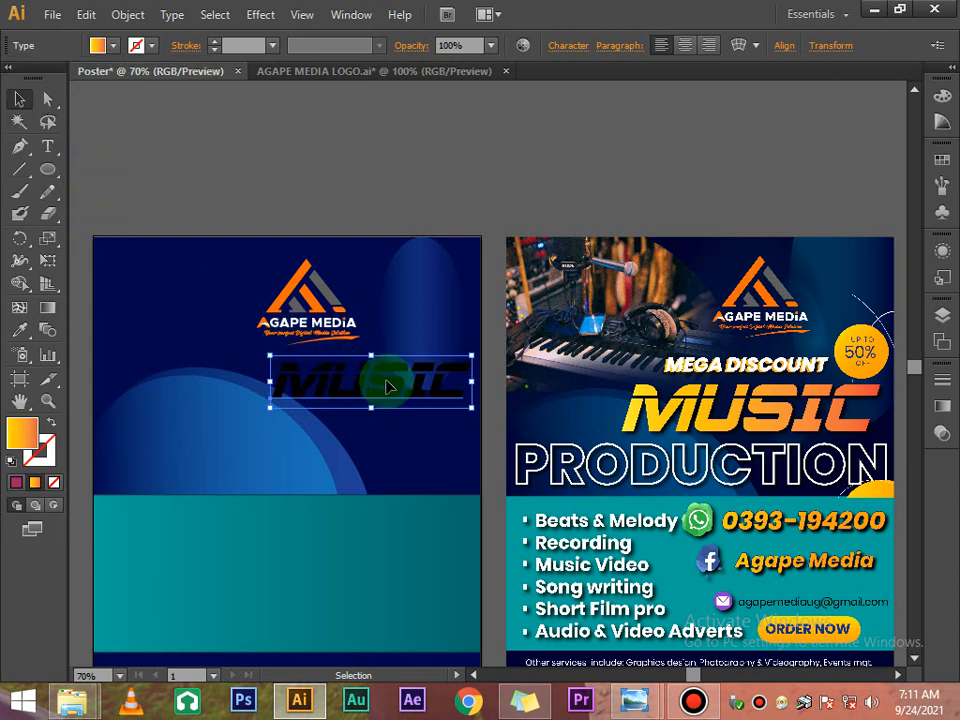
right_click(389, 386)
click(459, 508)
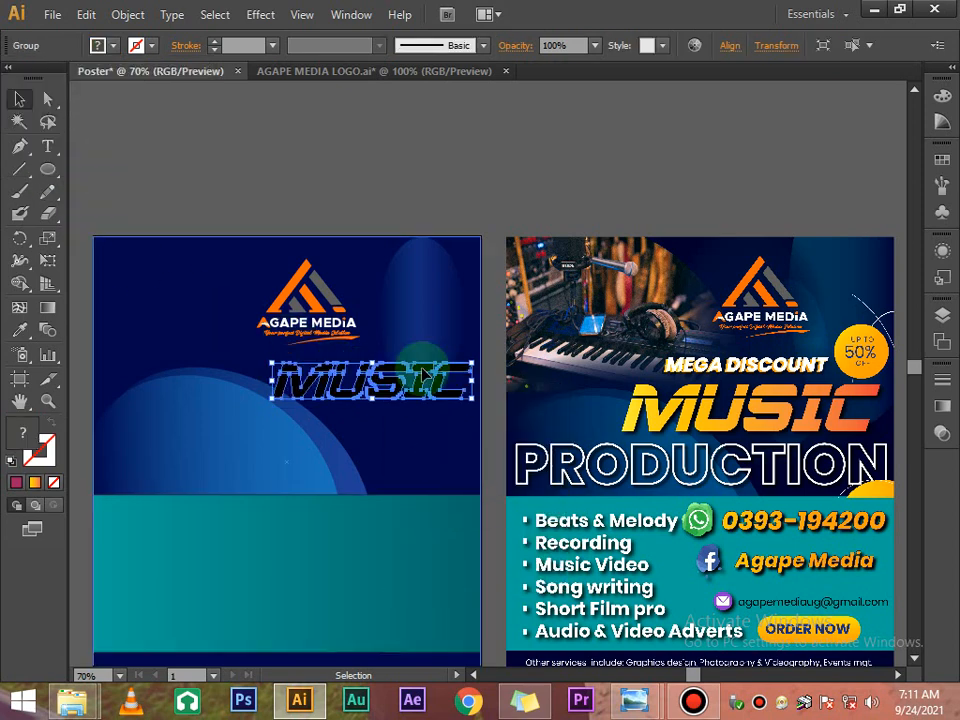
Step: Fill the outlined MUSIC lettering with the yellow-to-orange gradient swatch and deselect it
click(99, 45)
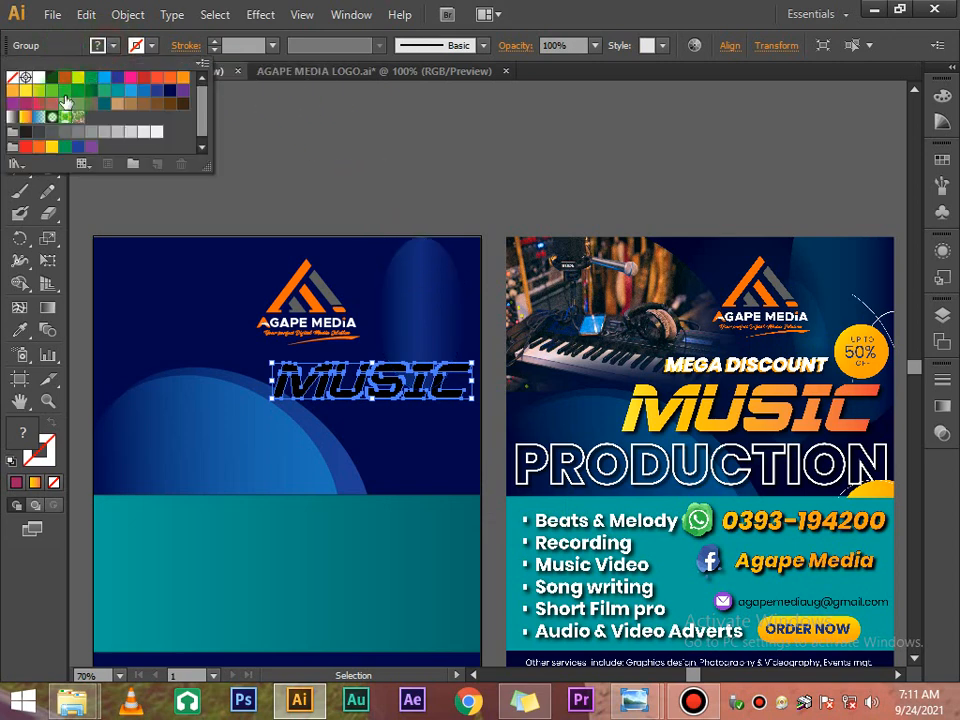
click(26, 118)
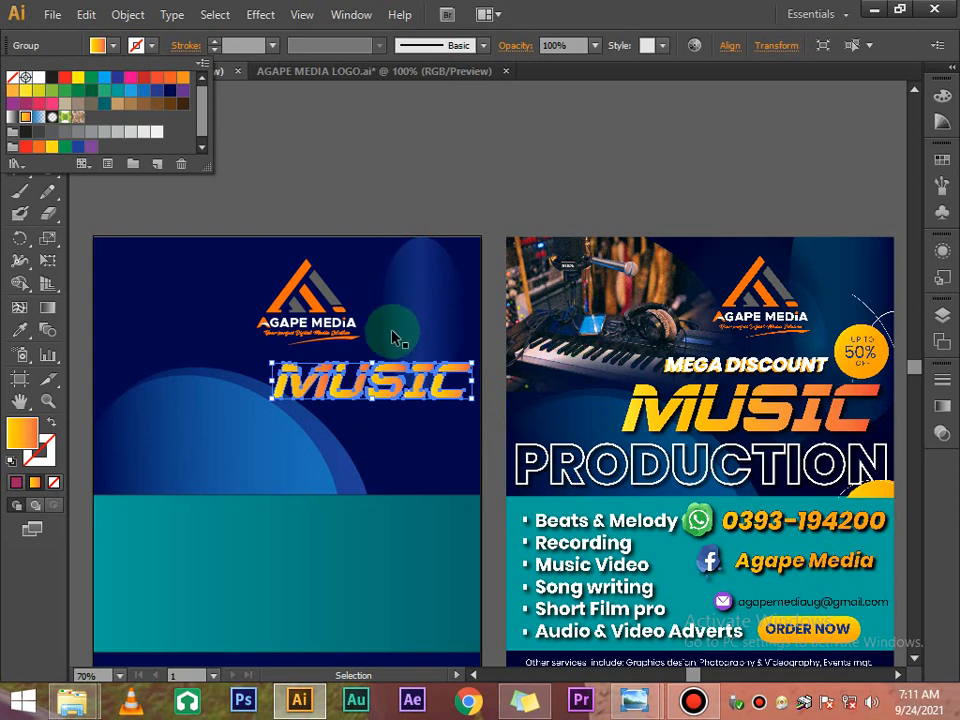
click(393, 225)
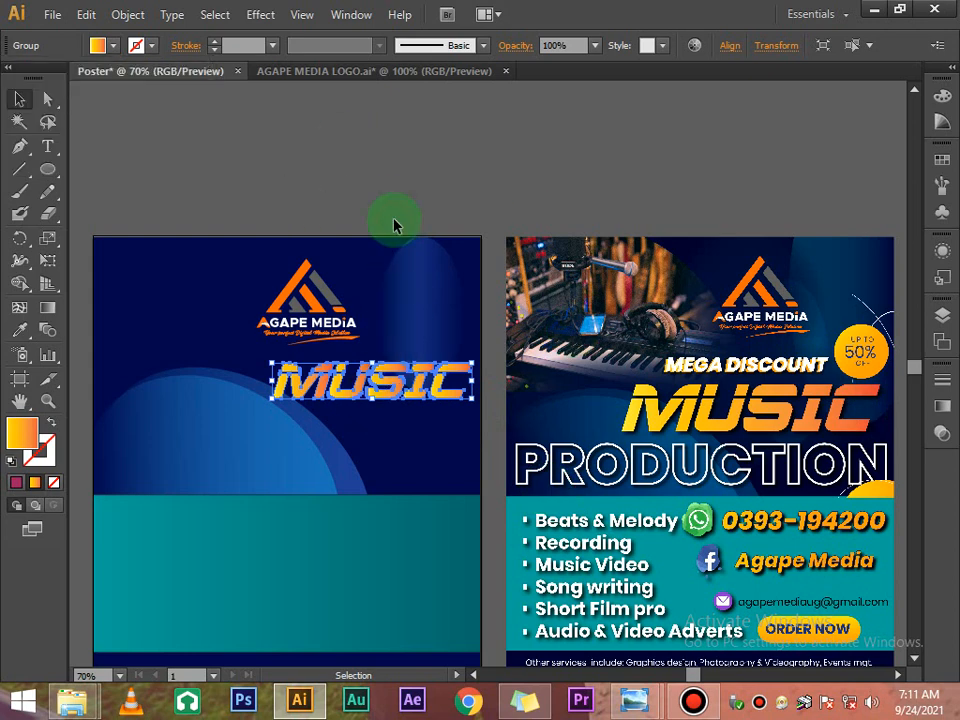
click(393, 225)
click(397, 390)
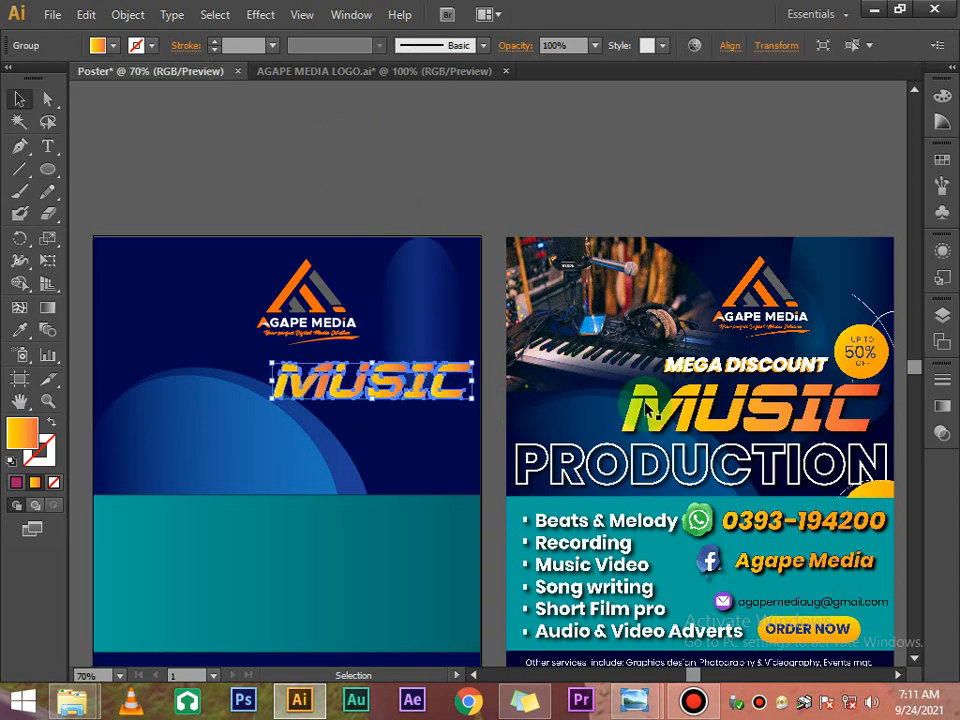
click(716, 404)
click(604, 149)
scroll(603, 149, down, 2)
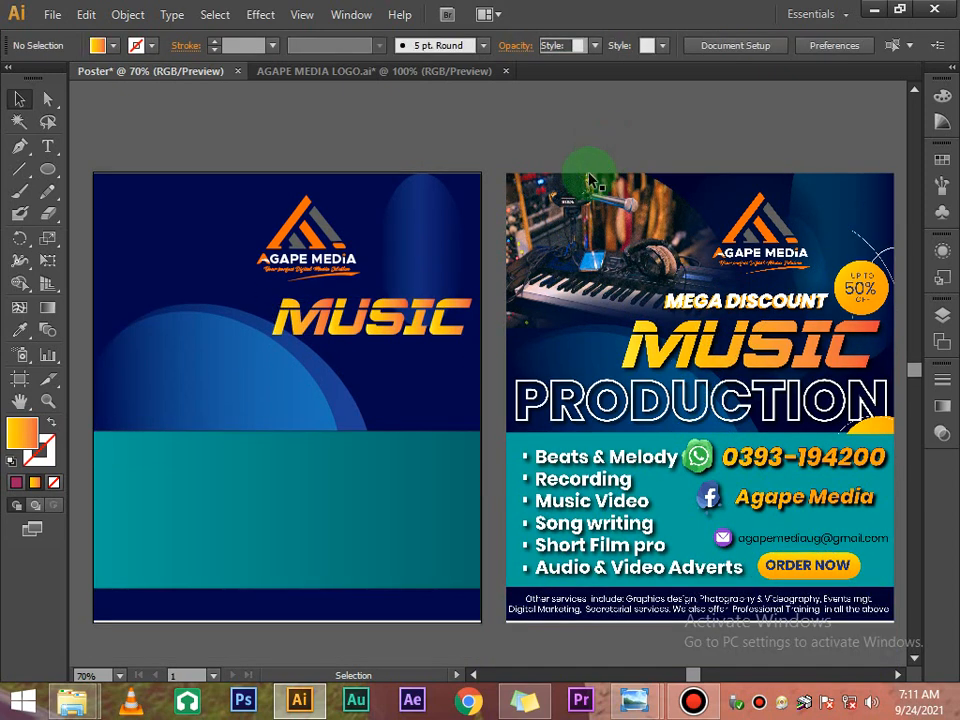
Step: Ungroup the outlined MUSIC letters and release their compound paths
click(401, 320)
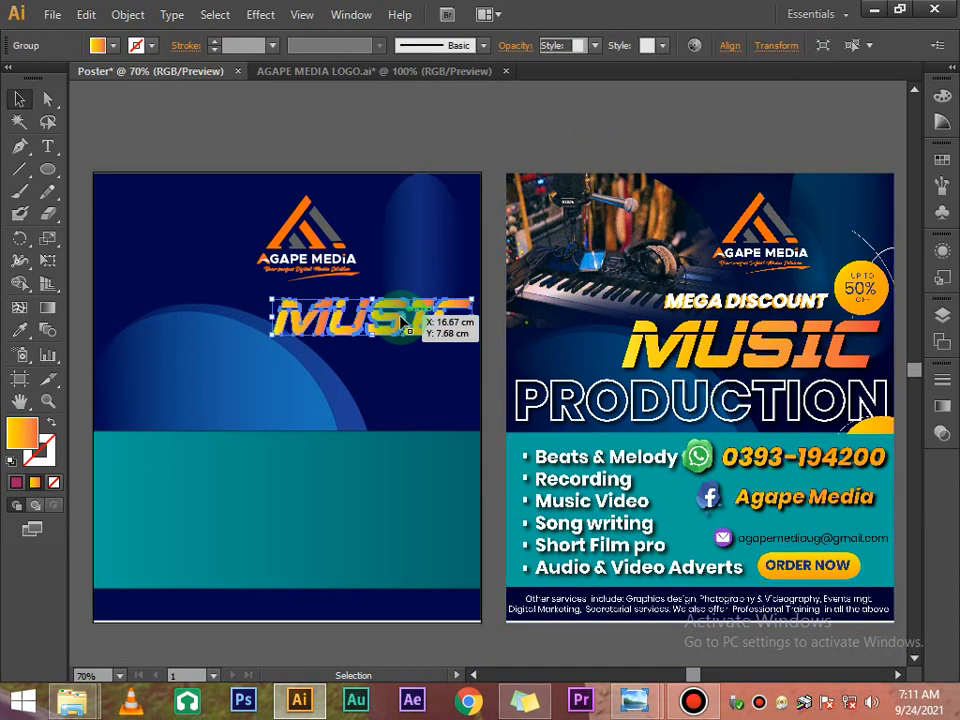
right_click(401, 320)
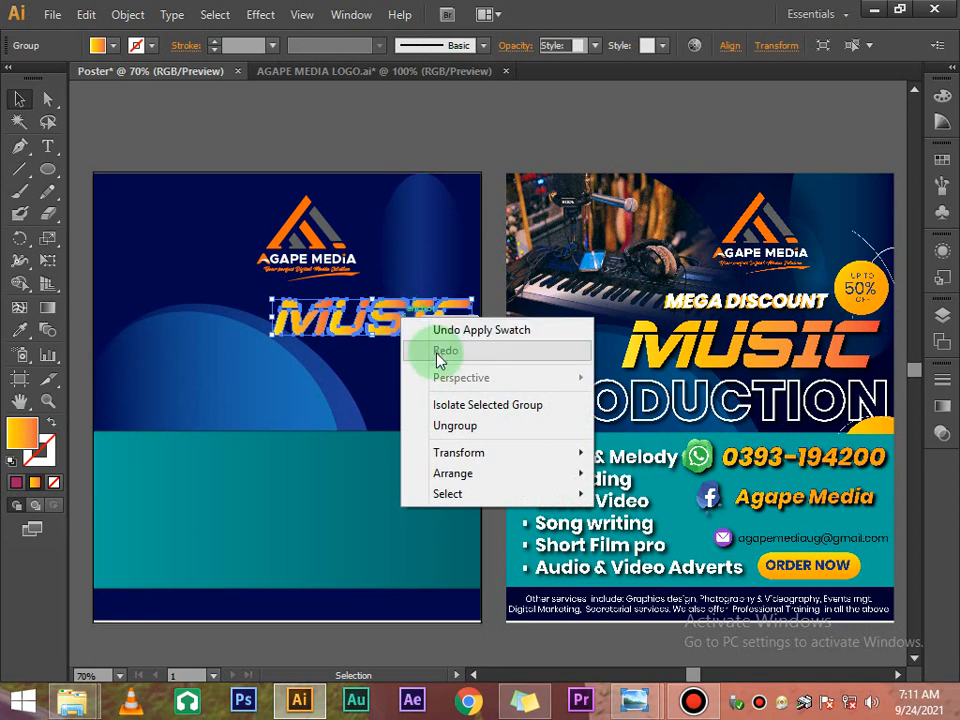
mouse_move(478, 450)
click(482, 425)
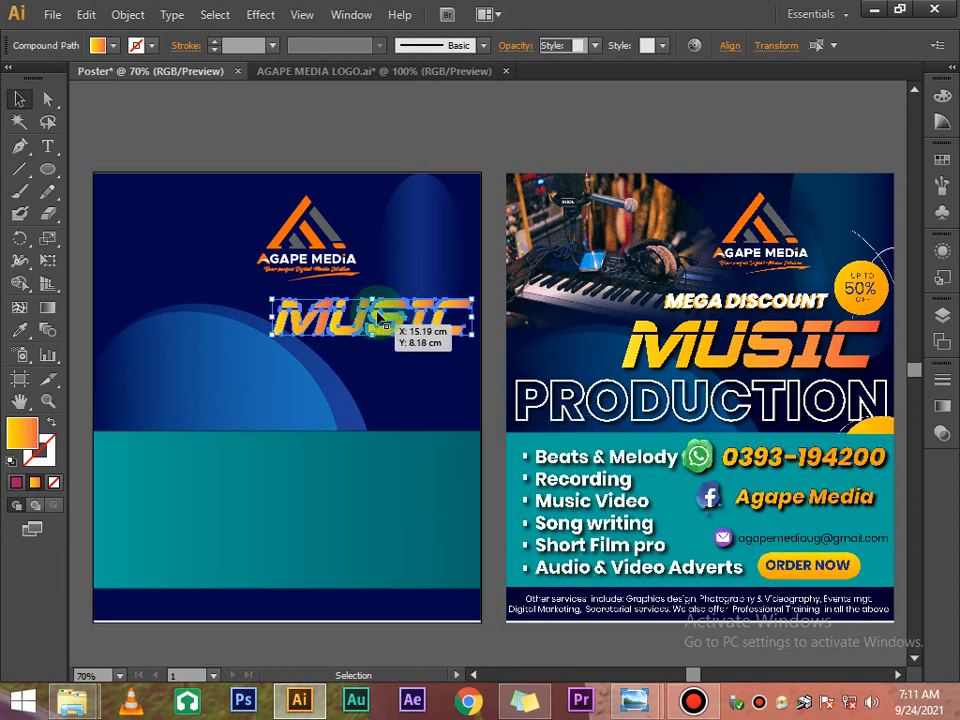
right_click(386, 318)
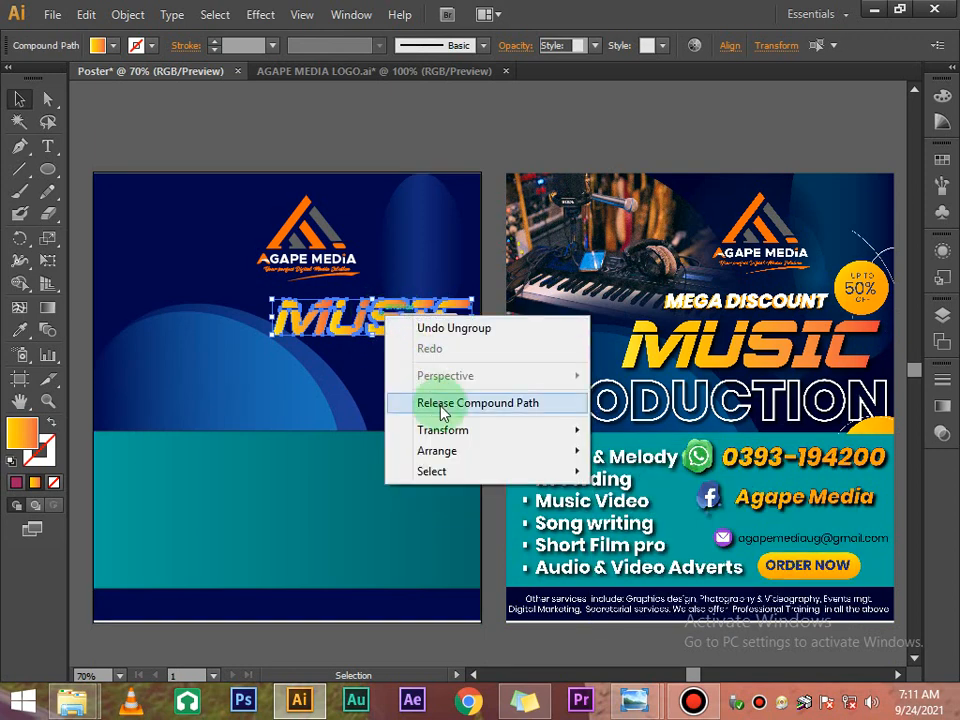
click(444, 403)
Step: Combine the MUSIC letter paths into one compound path so the gradient spans the whole word, and deselect it
right_click(390, 316)
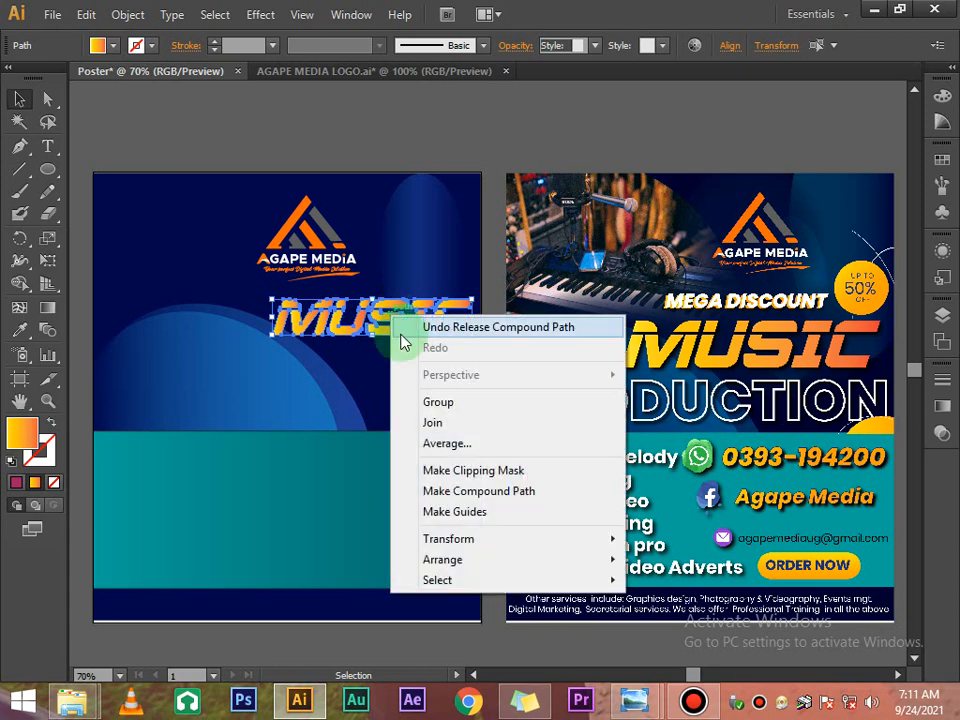
click(441, 491)
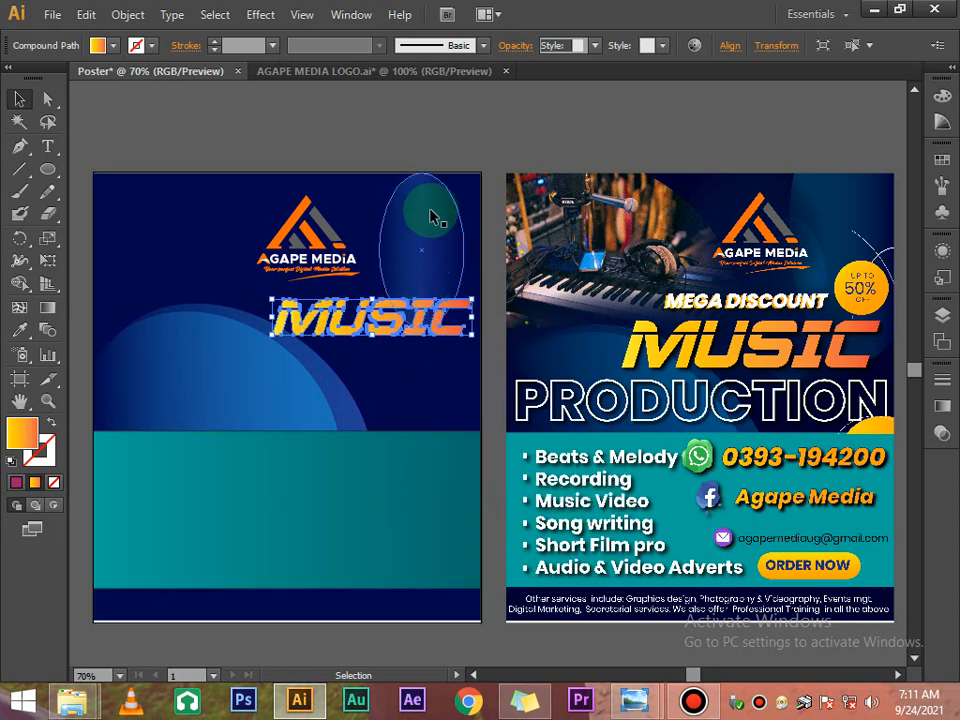
click(437, 156)
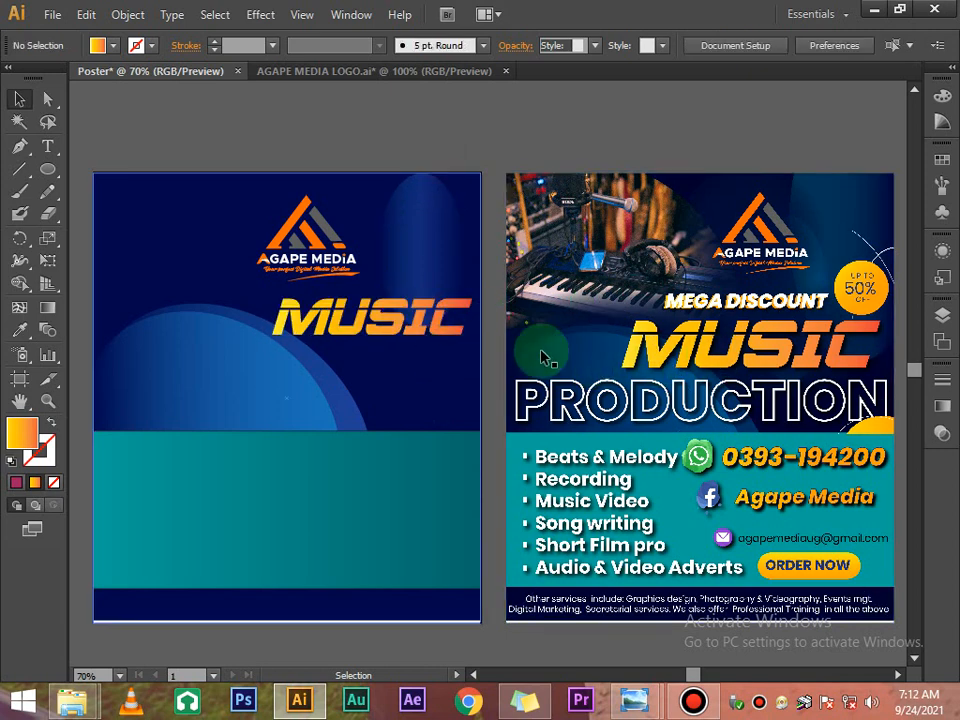
Step: Scale the MUSIC lettering uniformly to 105%
click(297, 330)
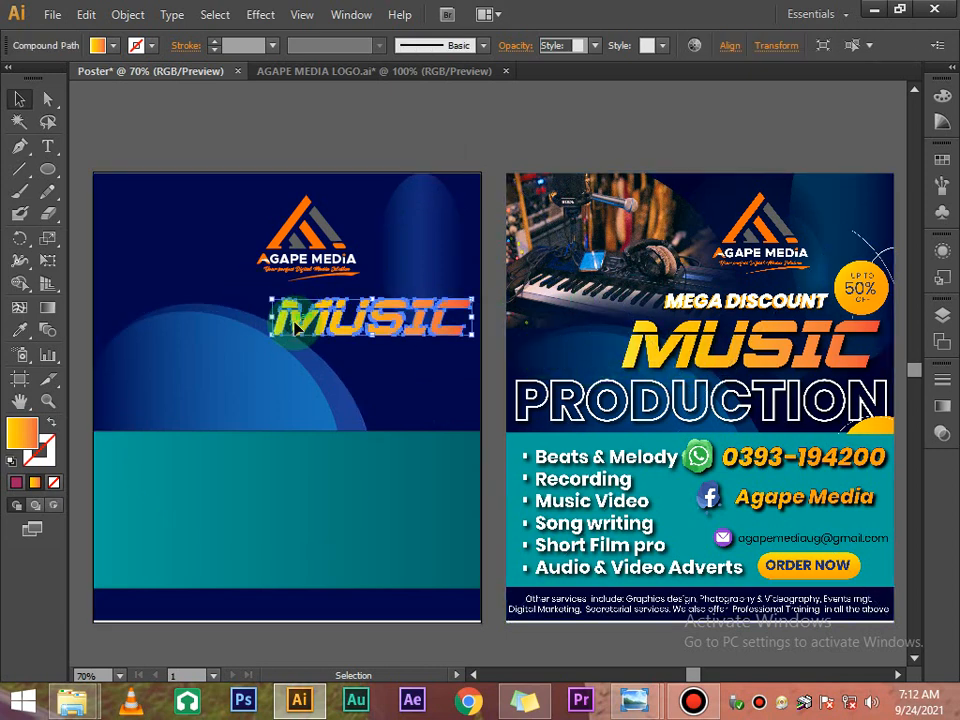
right_click(398, 326)
click(393, 189)
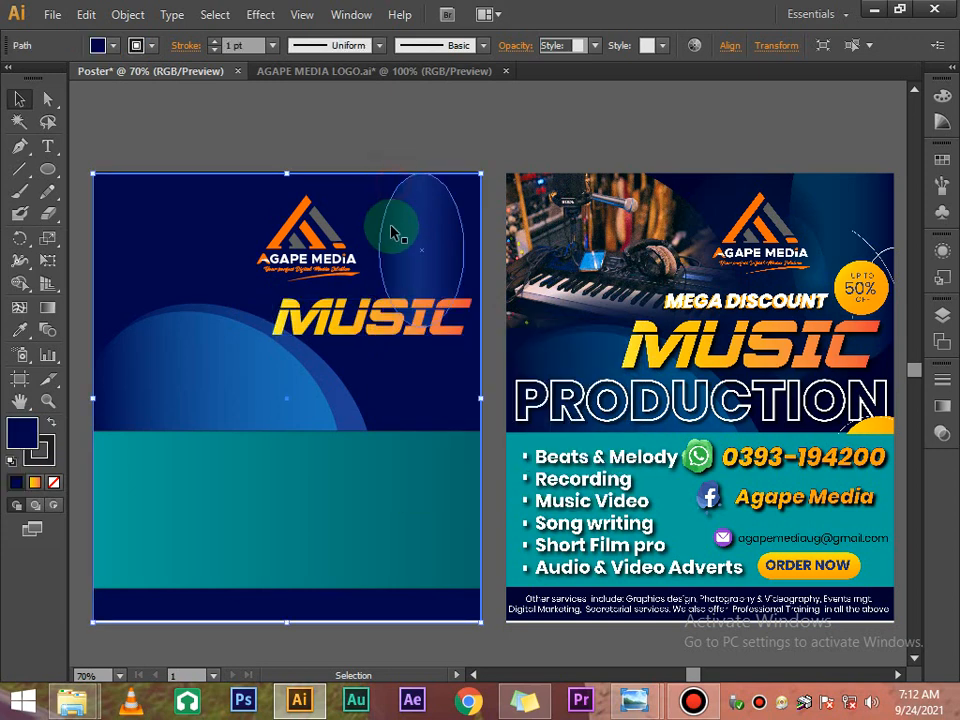
click(377, 314)
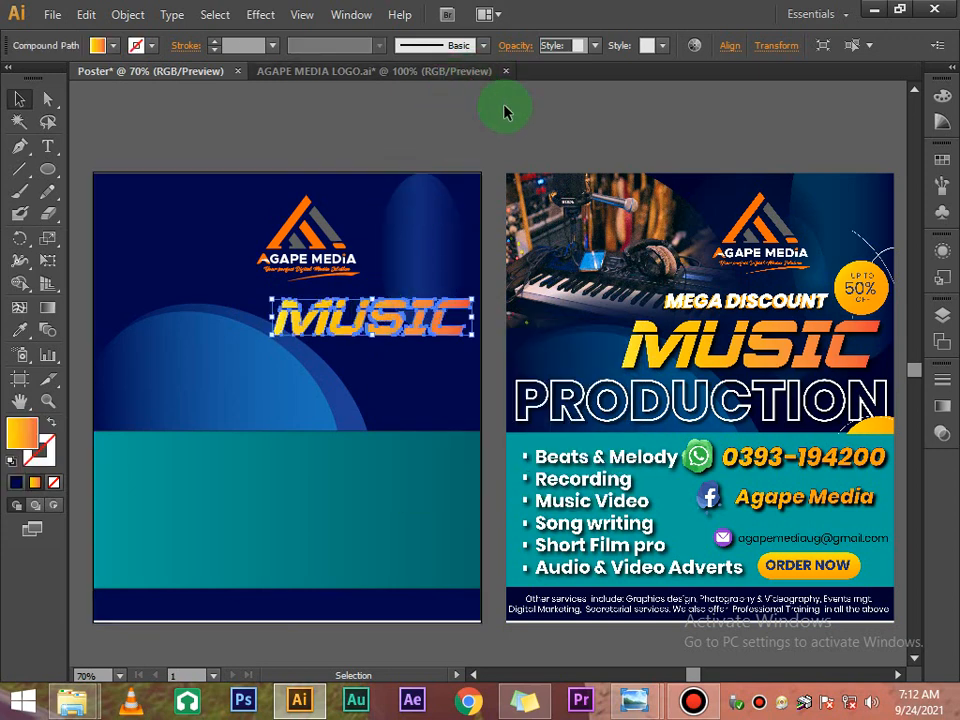
right_click(389, 318)
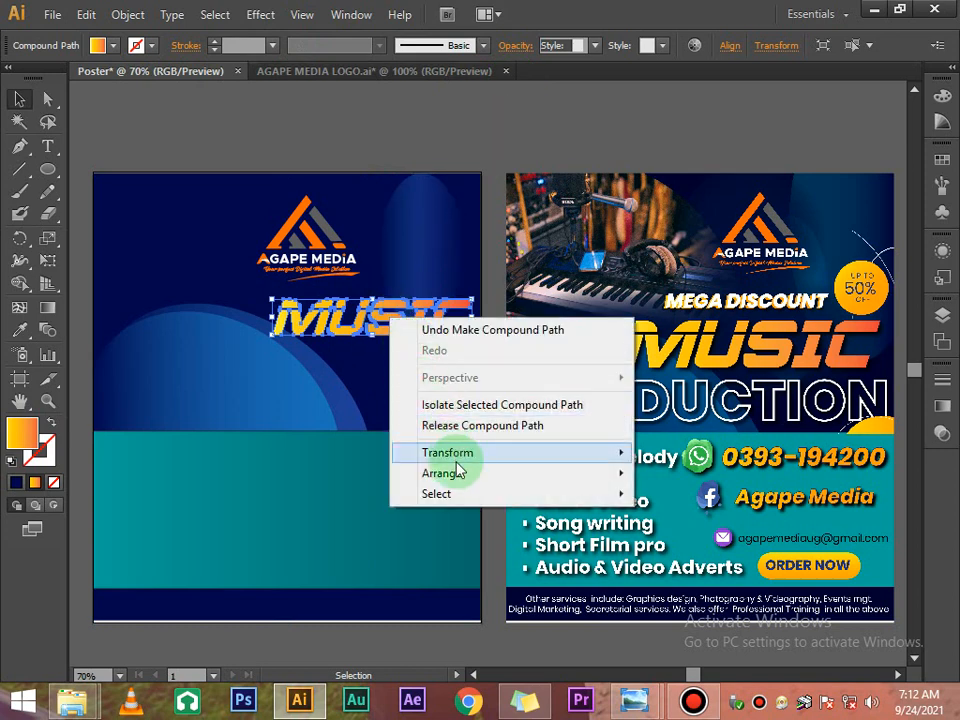
mouse_move(480, 454)
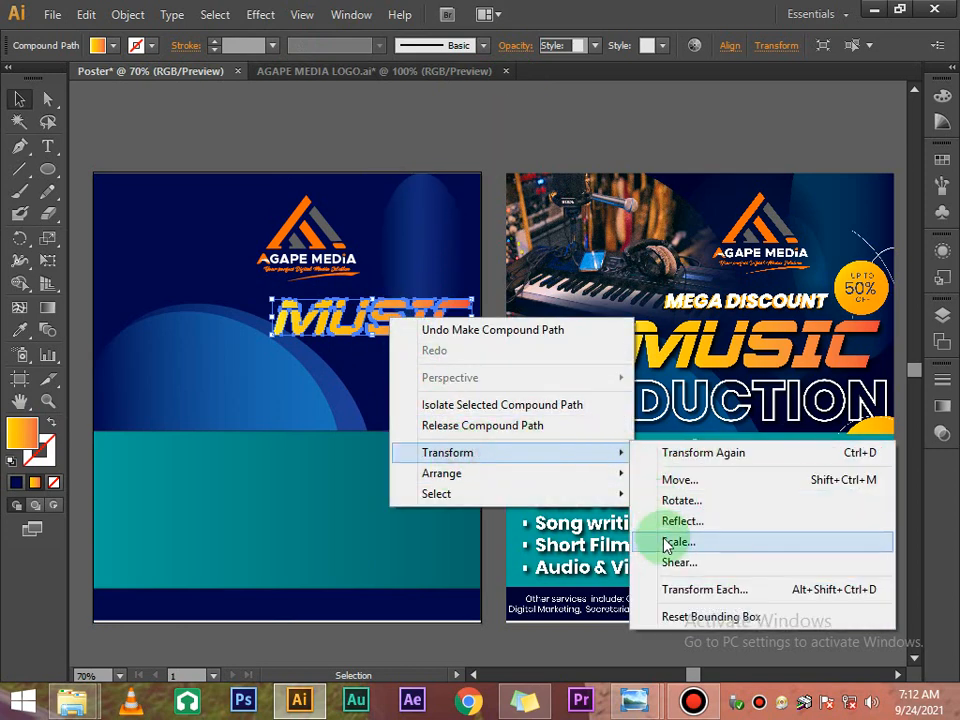
click(660, 541)
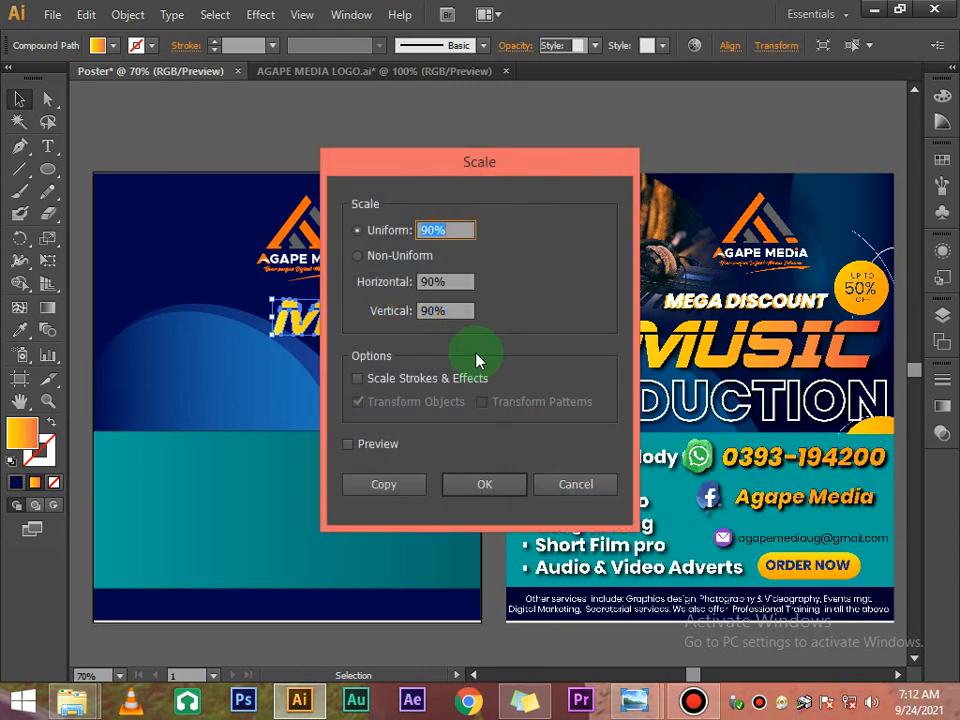
text(105)
key(Return)
Step: Enlarge the MUSIC lettering further by repeating the 105% scaling, and undo the default white fill to restore its gradient
key(v)
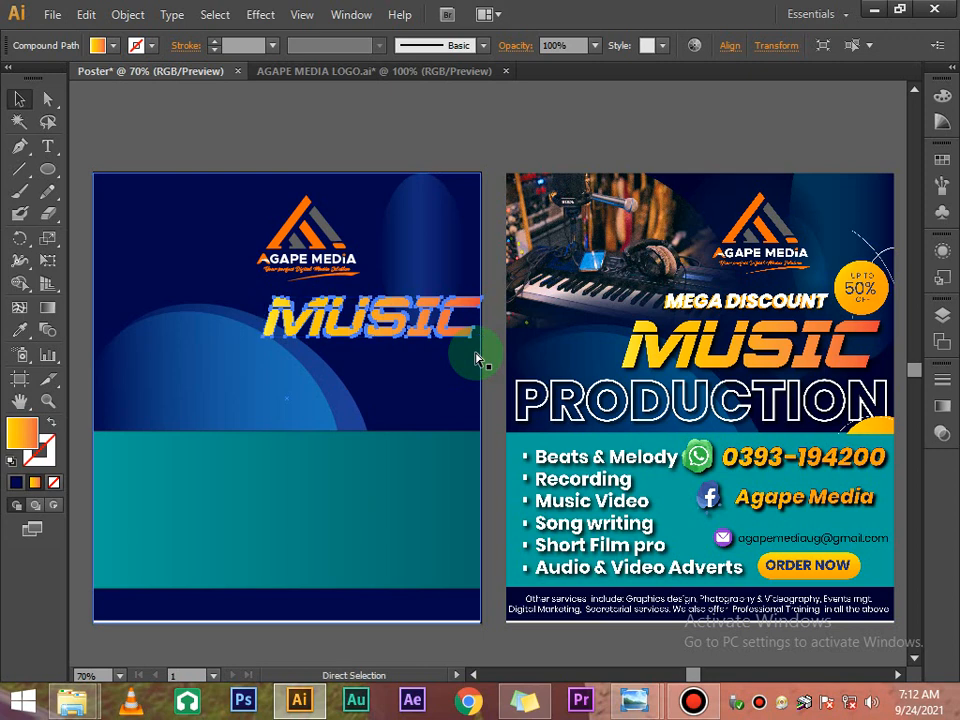
key(d)
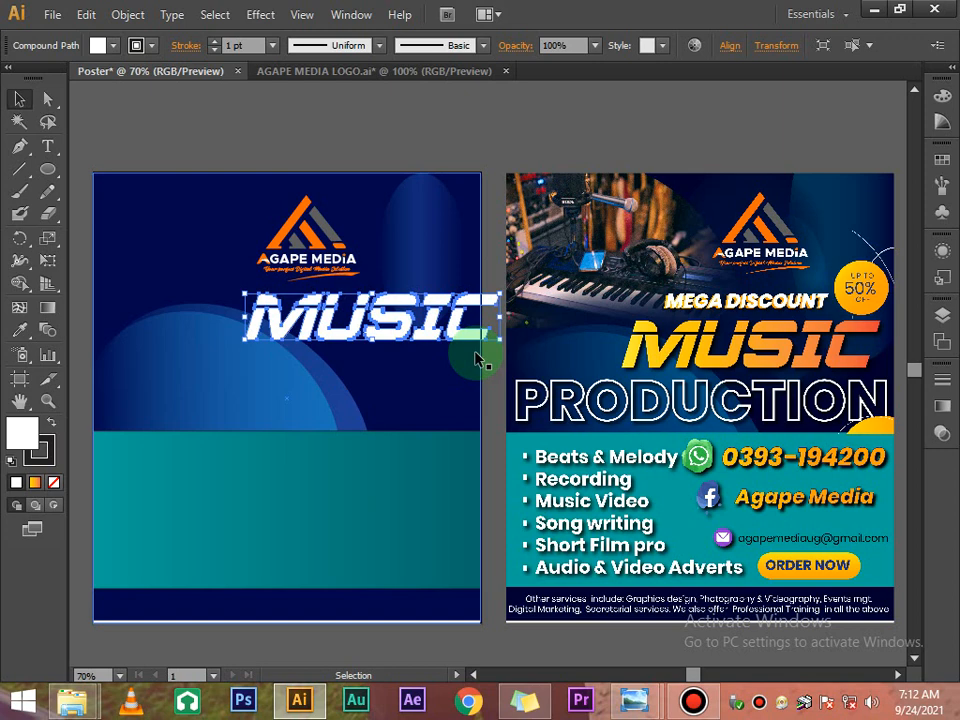
click(465, 146)
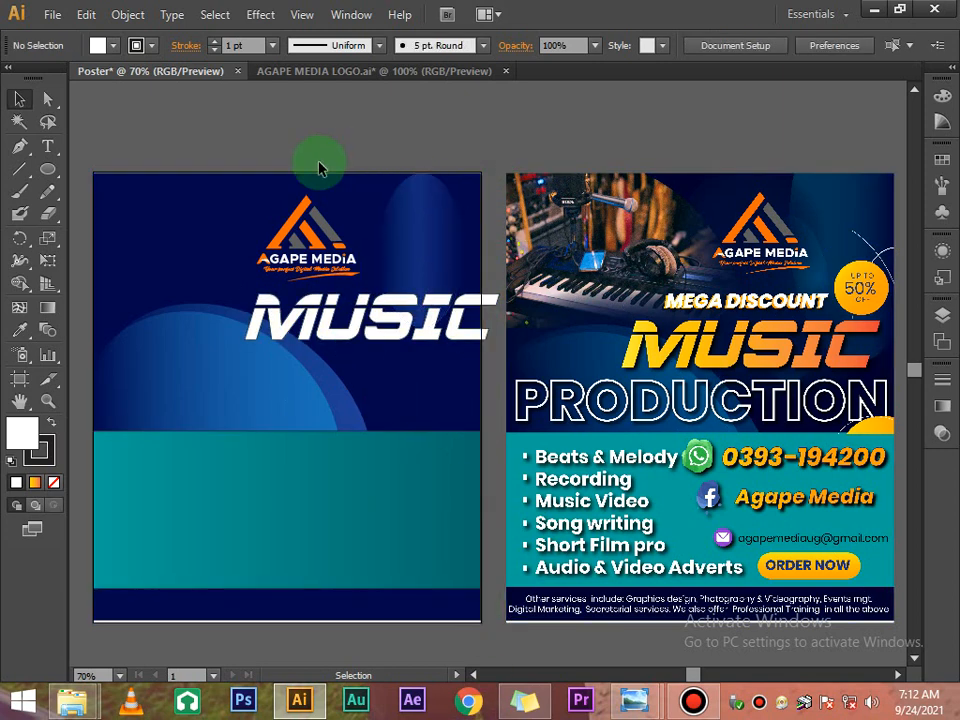
click(420, 325)
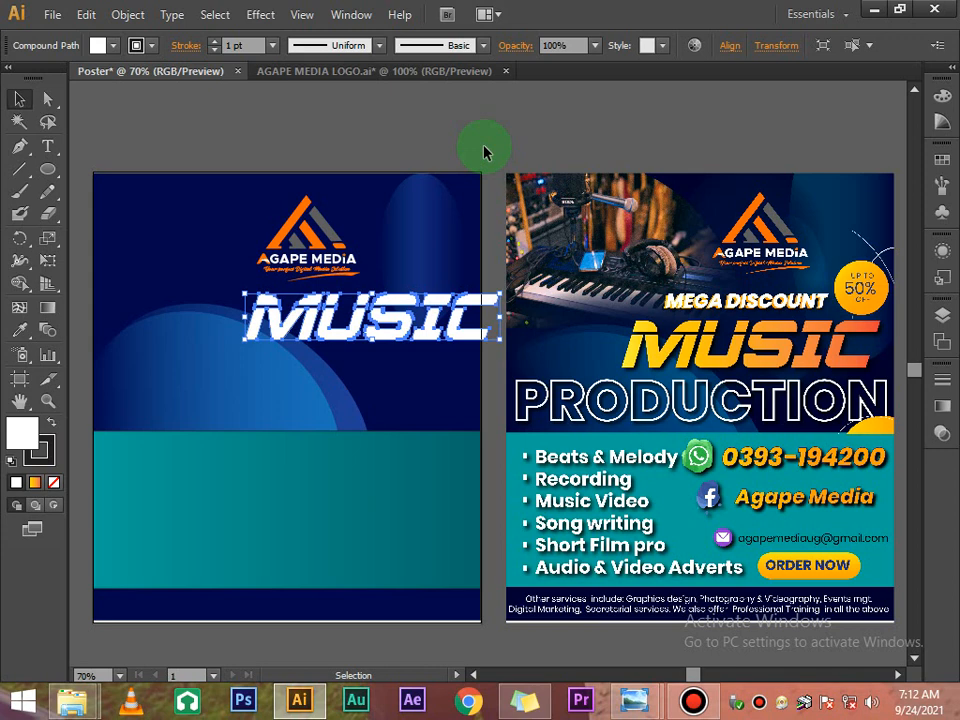
key(ctrl+z)
key(ctrl+z)
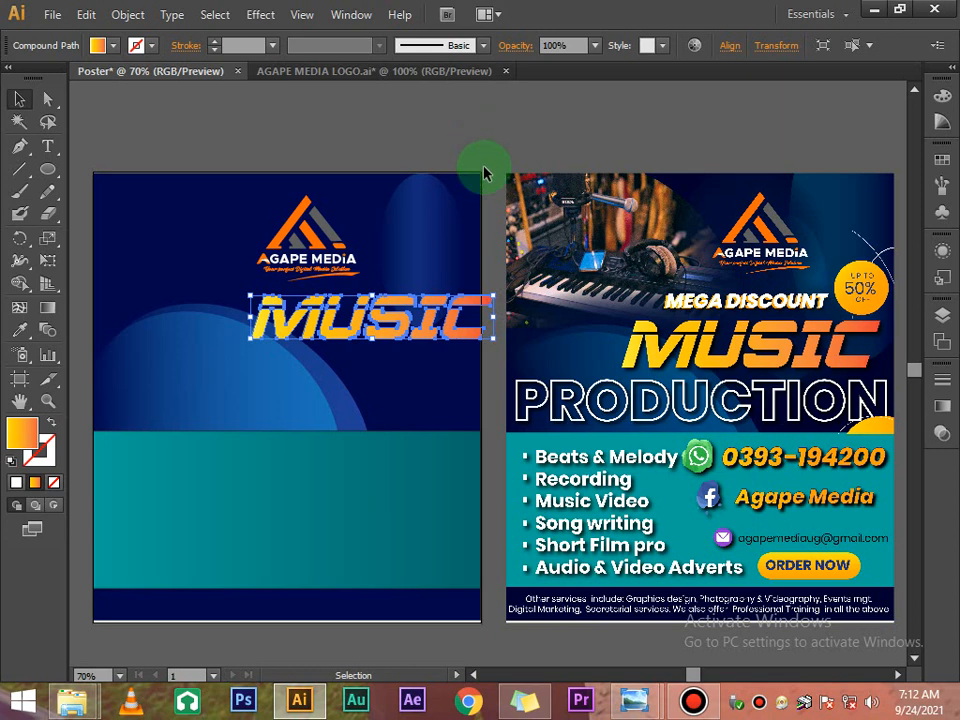
Step: Scale the MUSIC lettering by another 105%, repeat the scaling once, and move it left so it fits inside the poster's right edge
right_click(390, 321)
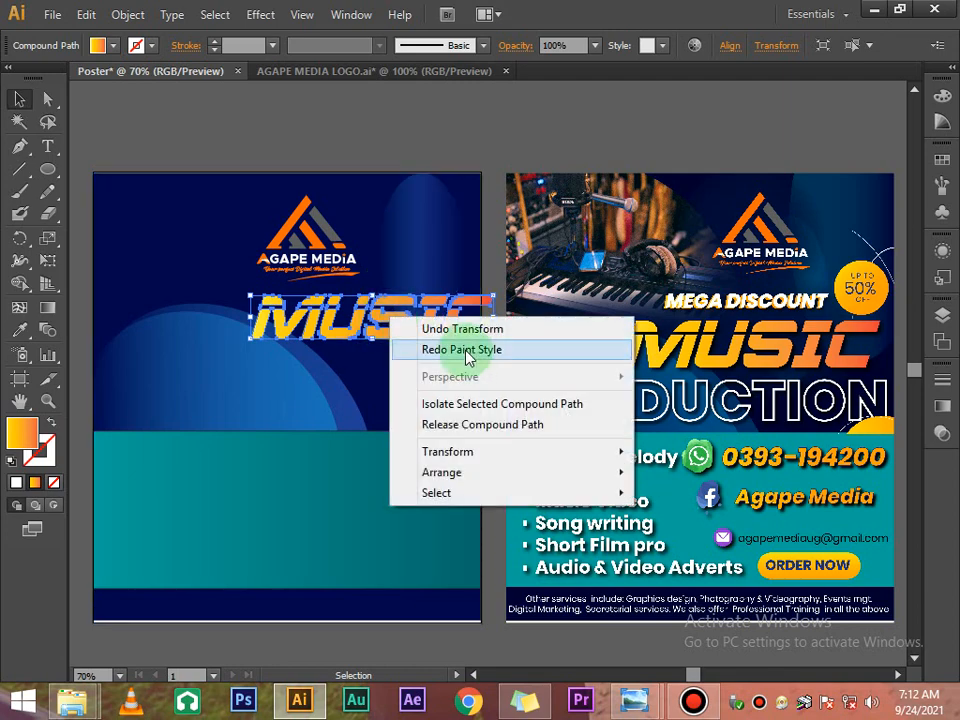
mouse_move(466, 455)
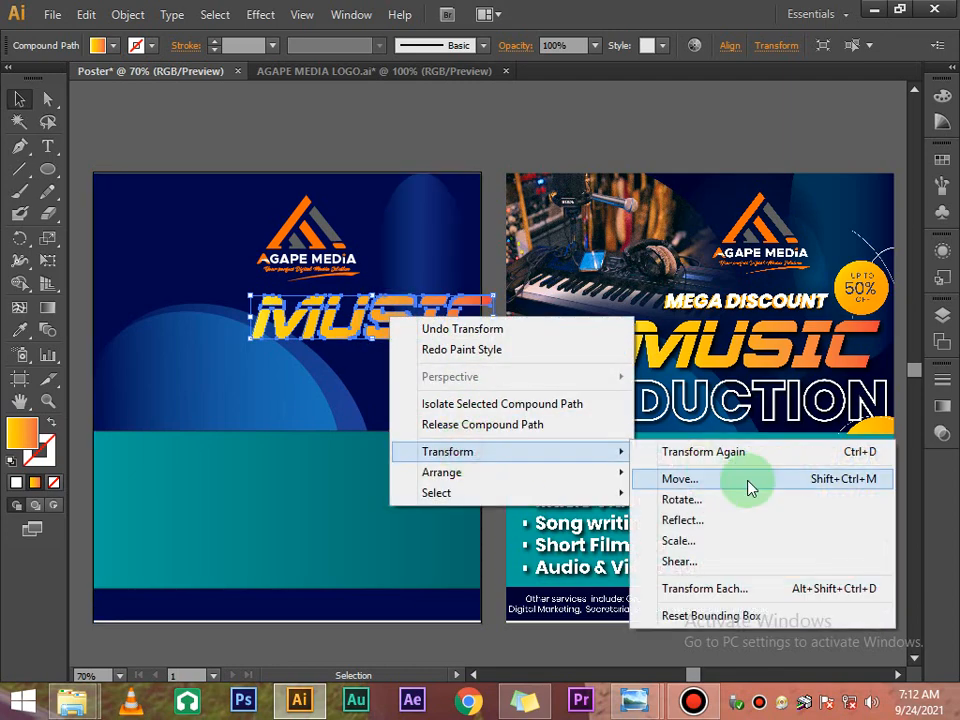
click(701, 549)
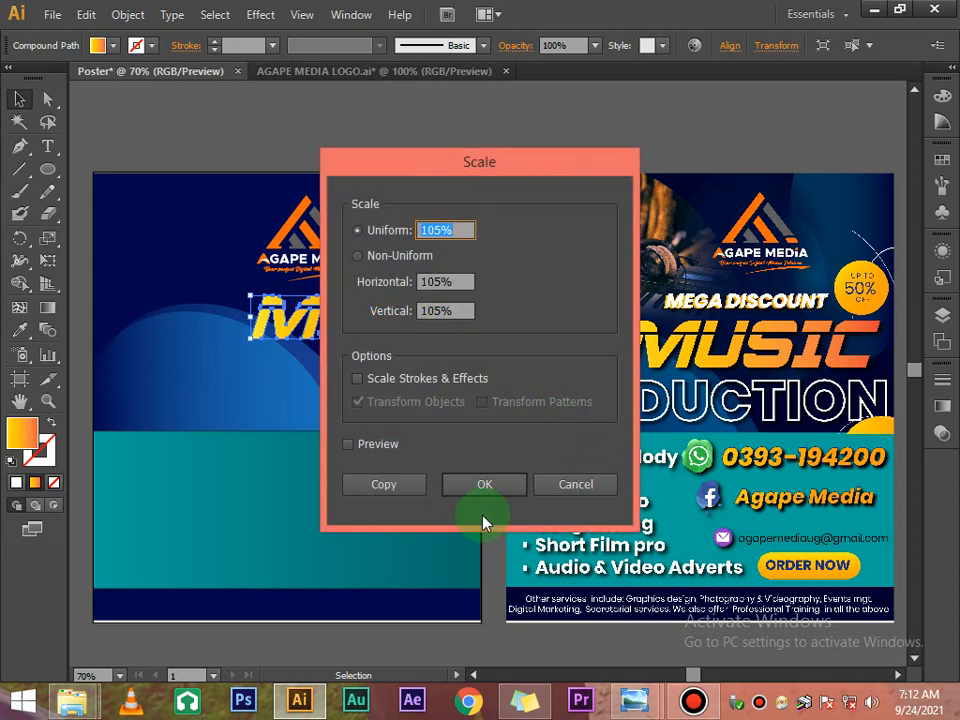
click(483, 486)
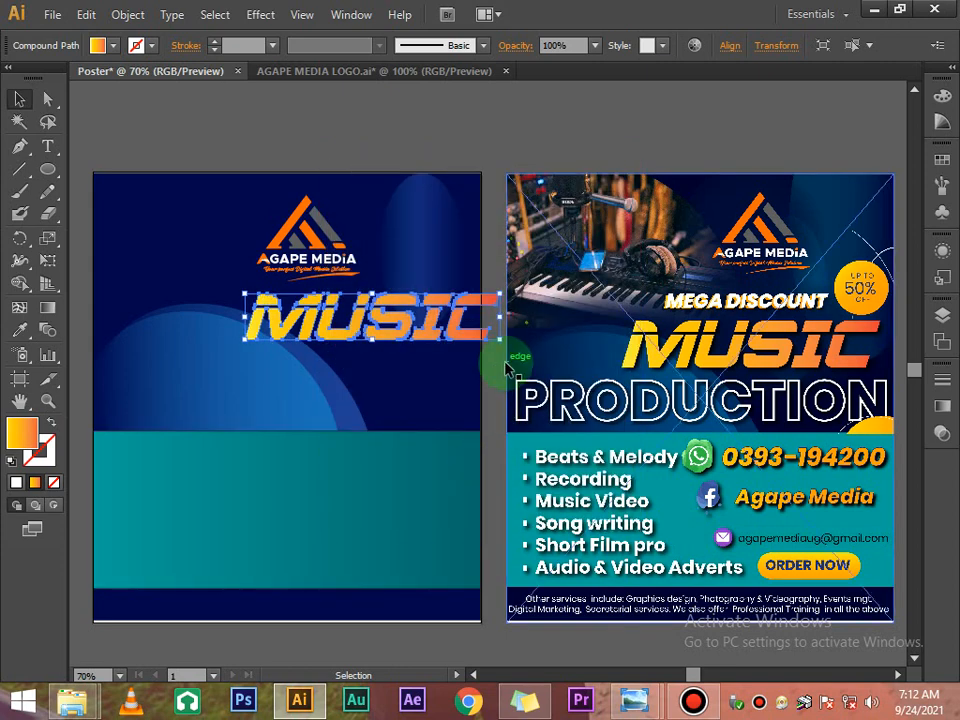
drag(506, 313, 507, 317)
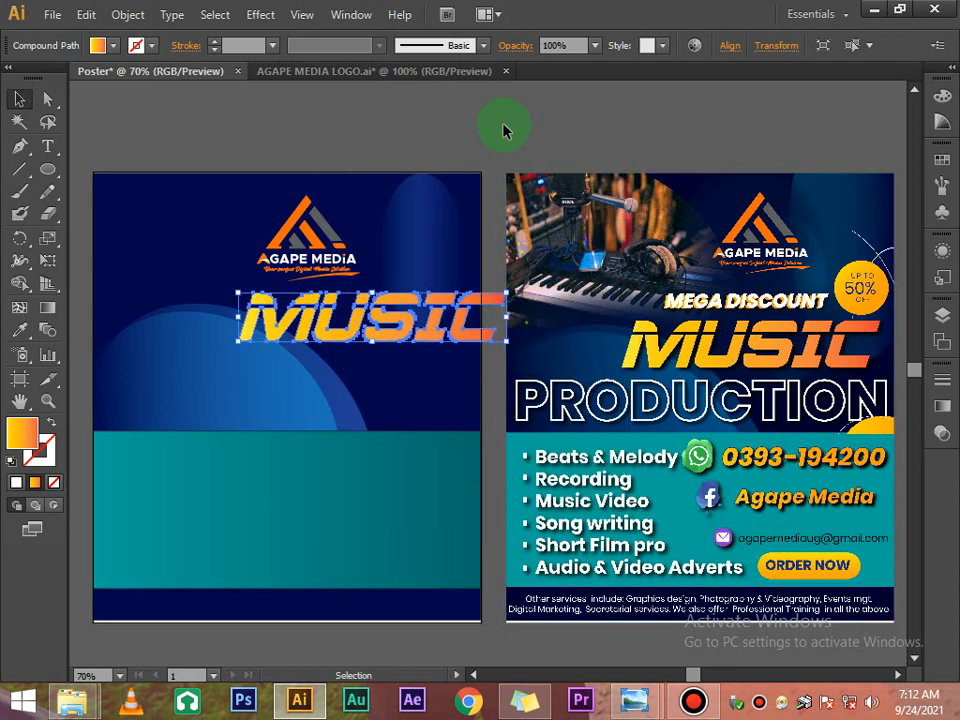
click(503, 130)
drag(413, 335, 381, 343)
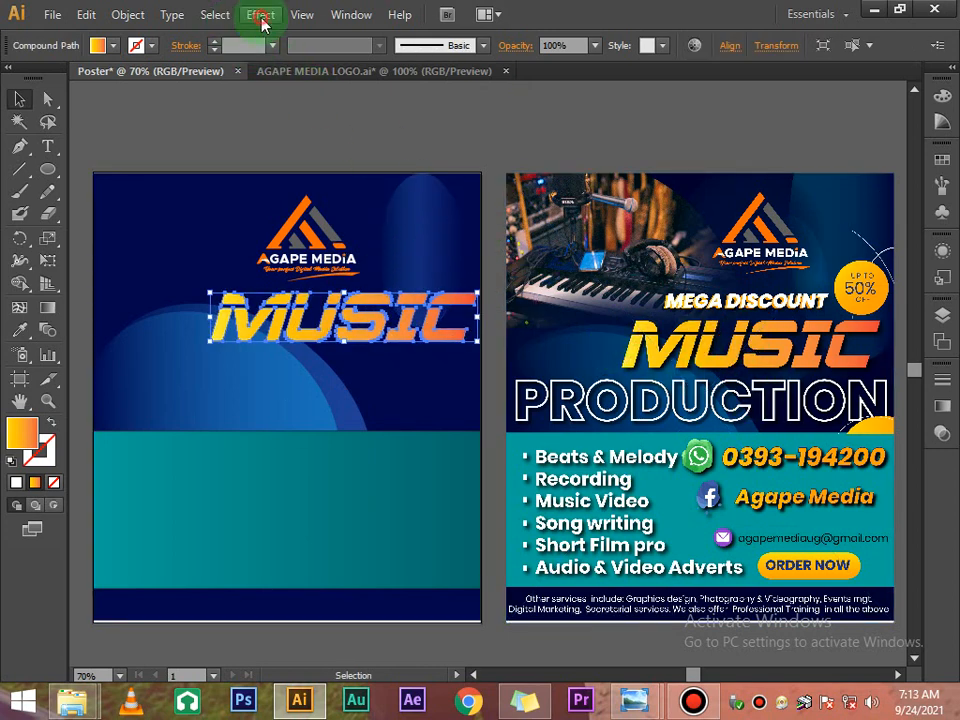
Step: Apply a drop shadow to the MUSIC lettering with 0.2 cm X and Y offsets and 0 cm blur, and deselect it
click(261, 15)
click(495, 113)
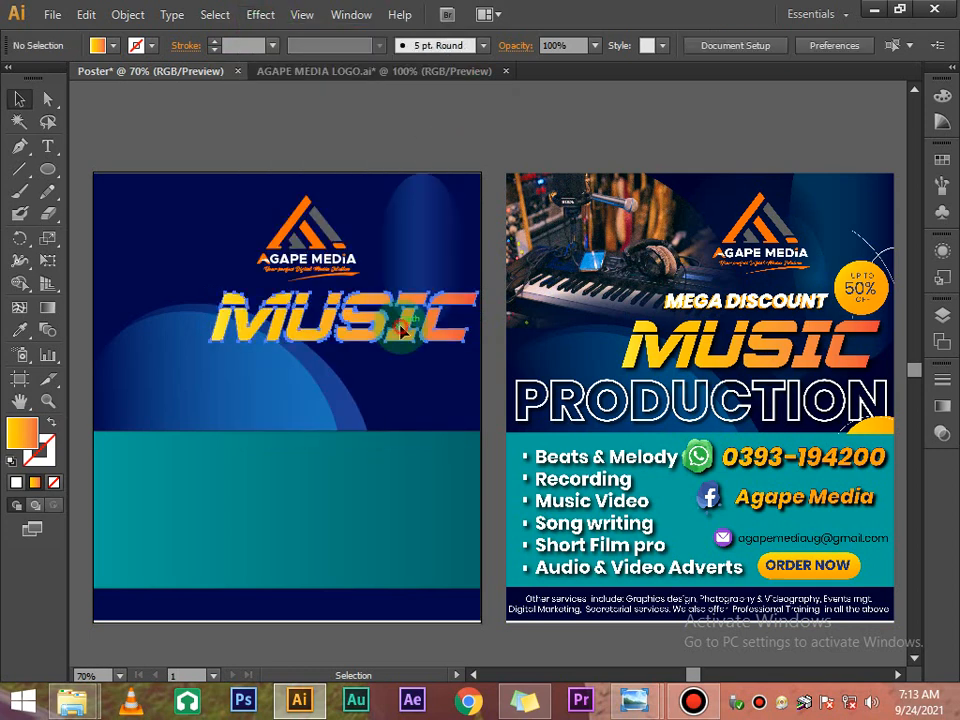
click(395, 322)
click(266, 17)
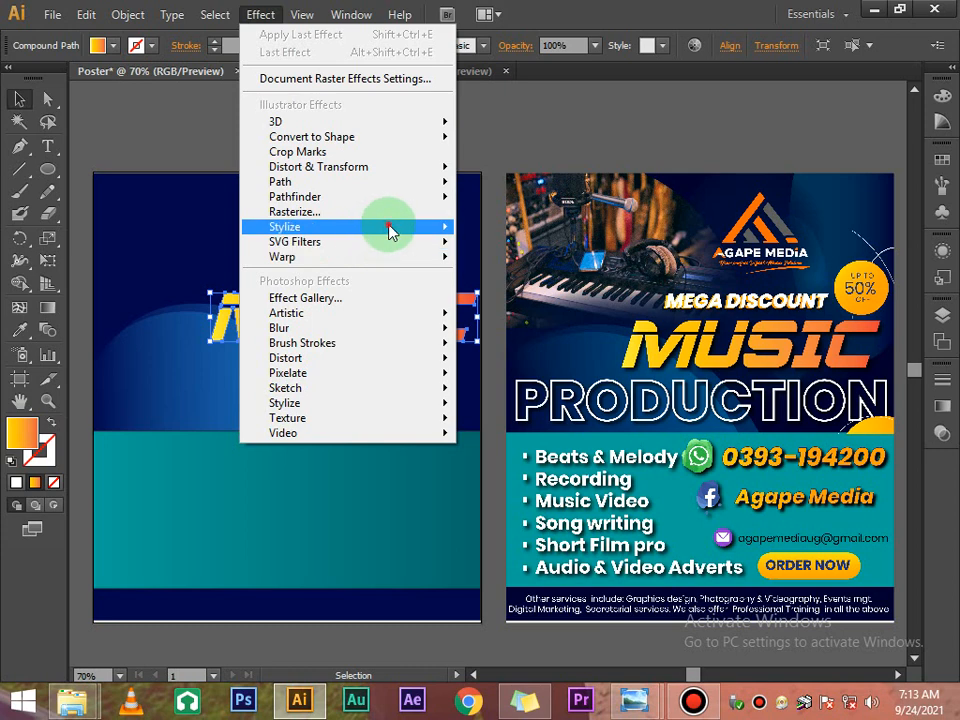
mouse_move(388, 227)
click(518, 227)
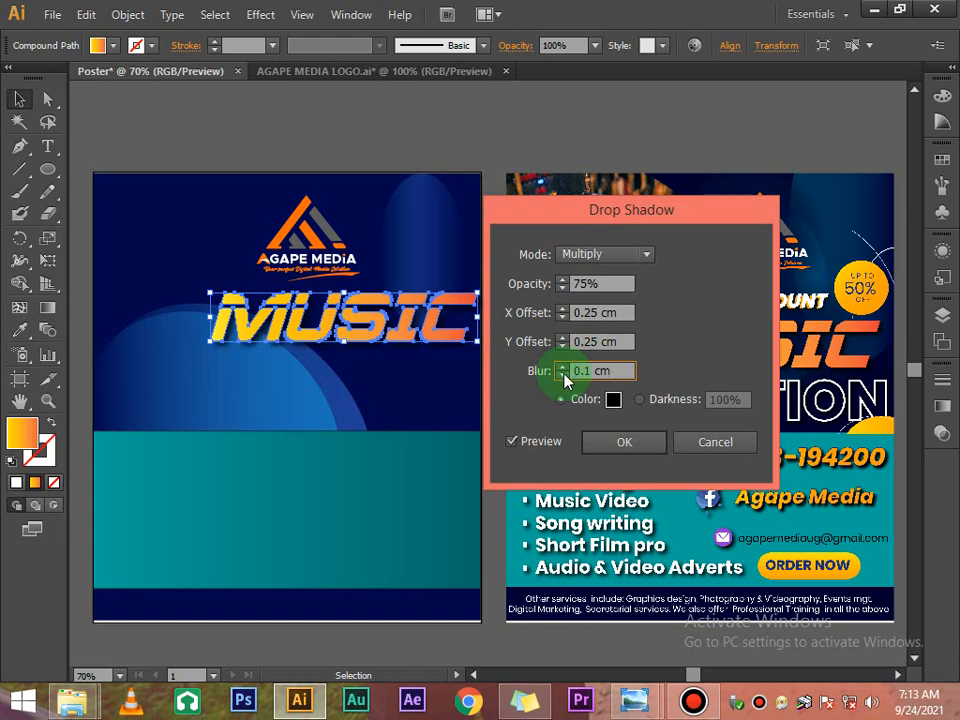
click(563, 375)
click(563, 347)
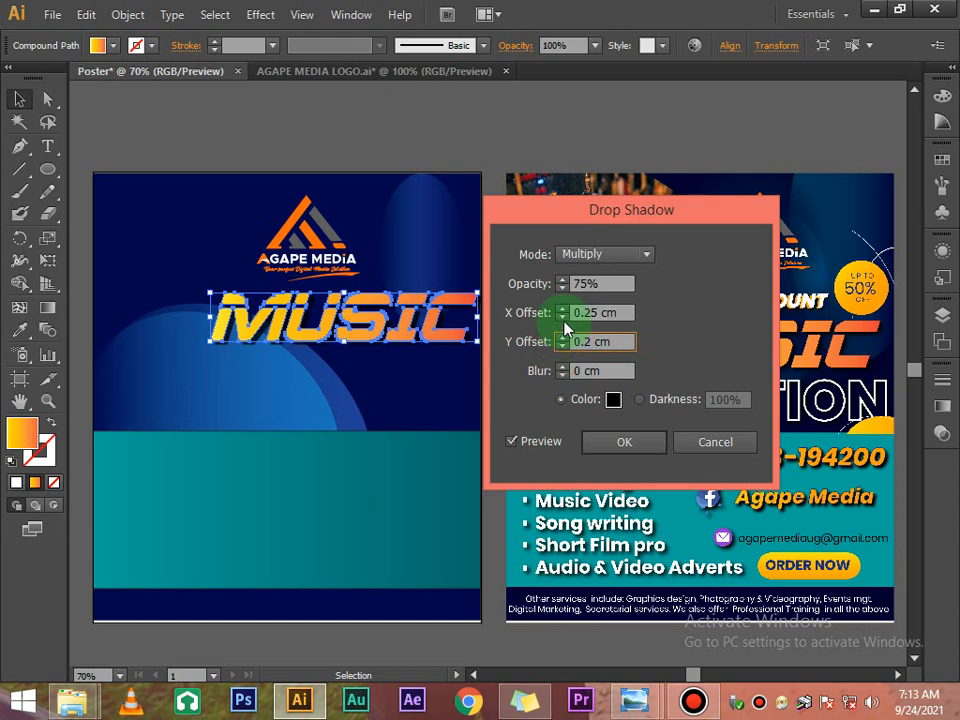
click(634, 446)
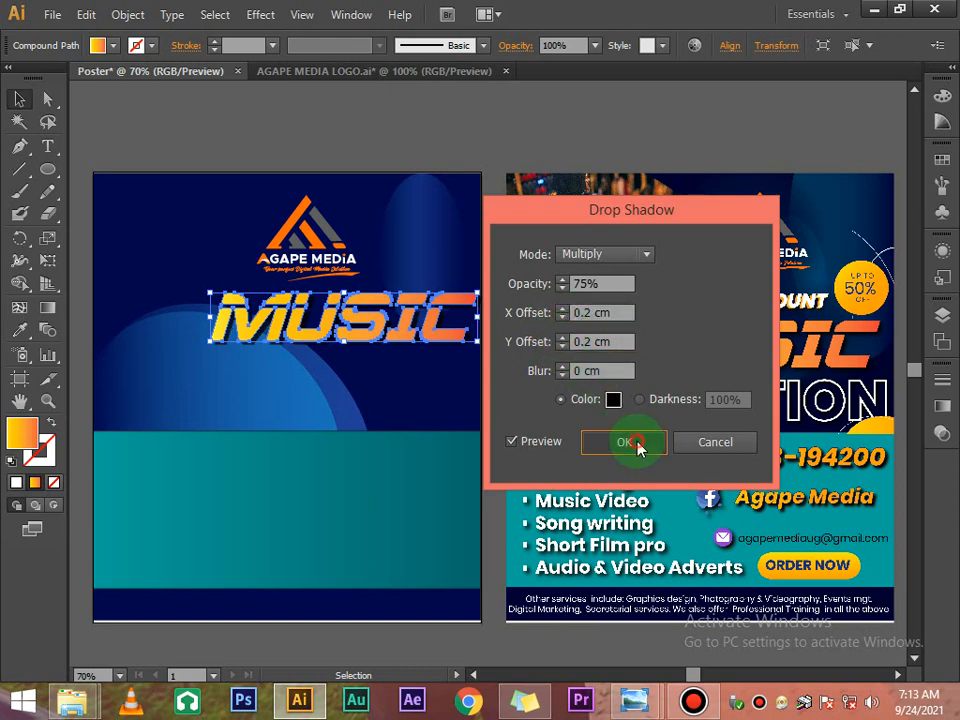
click(476, 121)
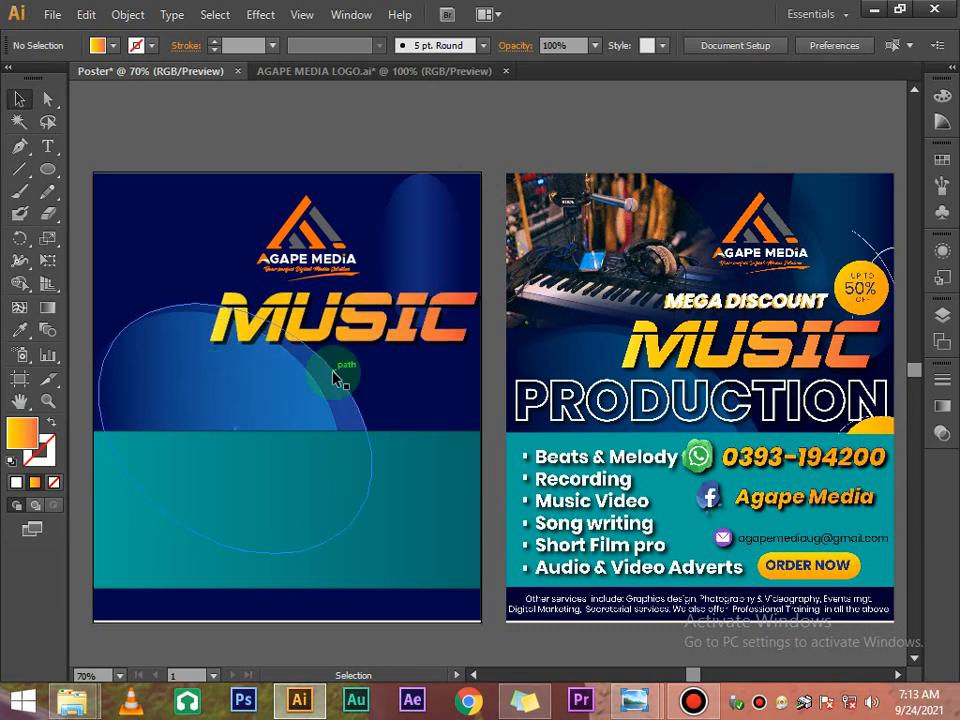
Step: Add the text PRODUCTION on the empty canvas above the poster and select it as an object
click(47, 146)
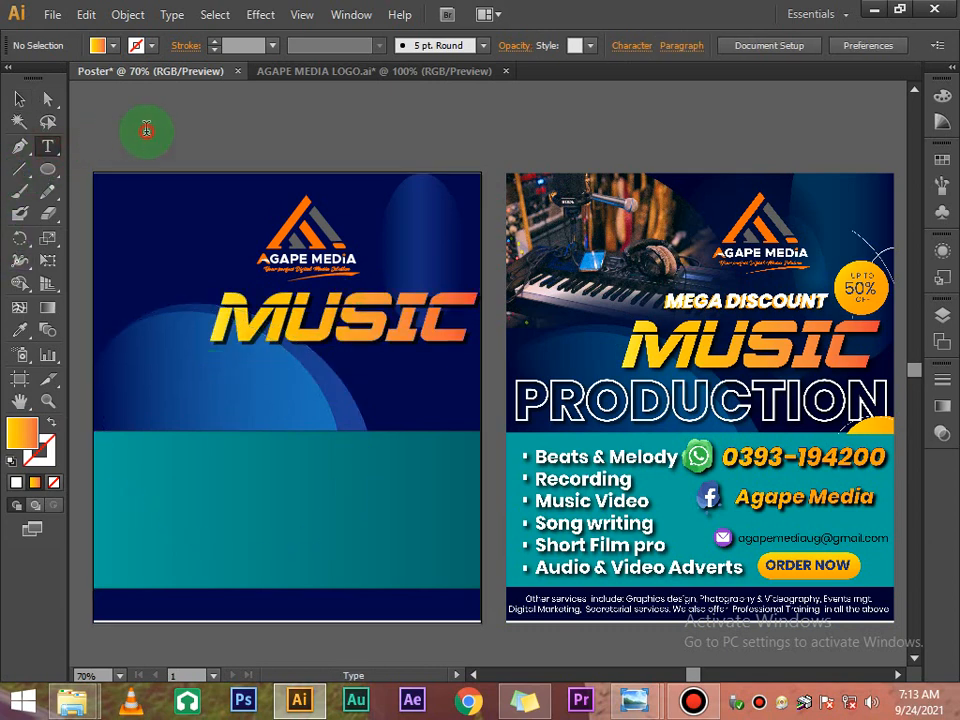
click(146, 130)
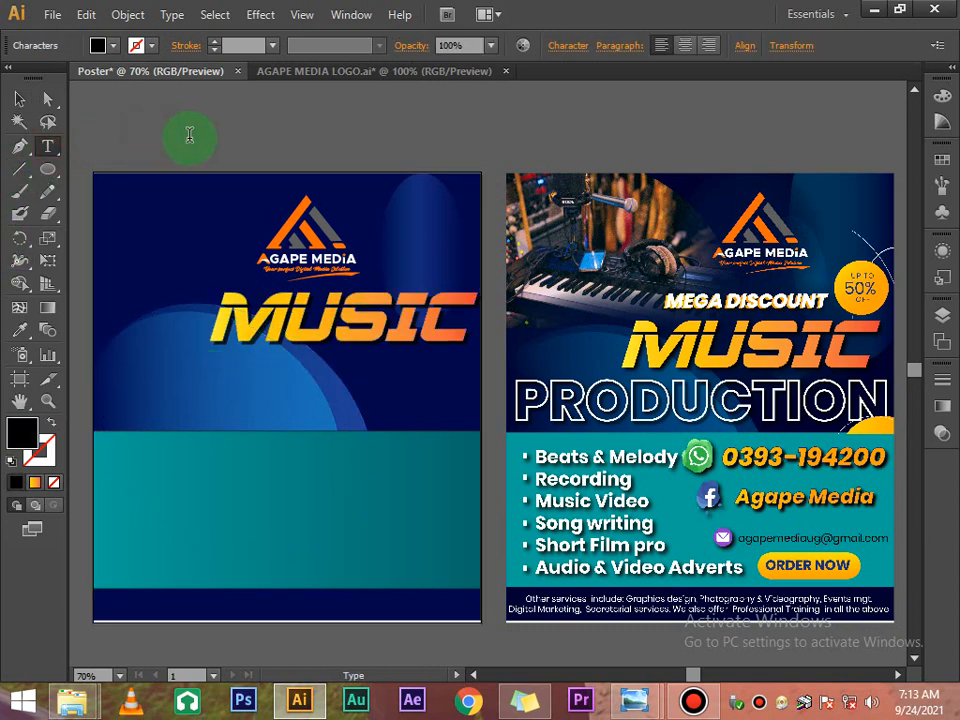
text(PRODUCTION)
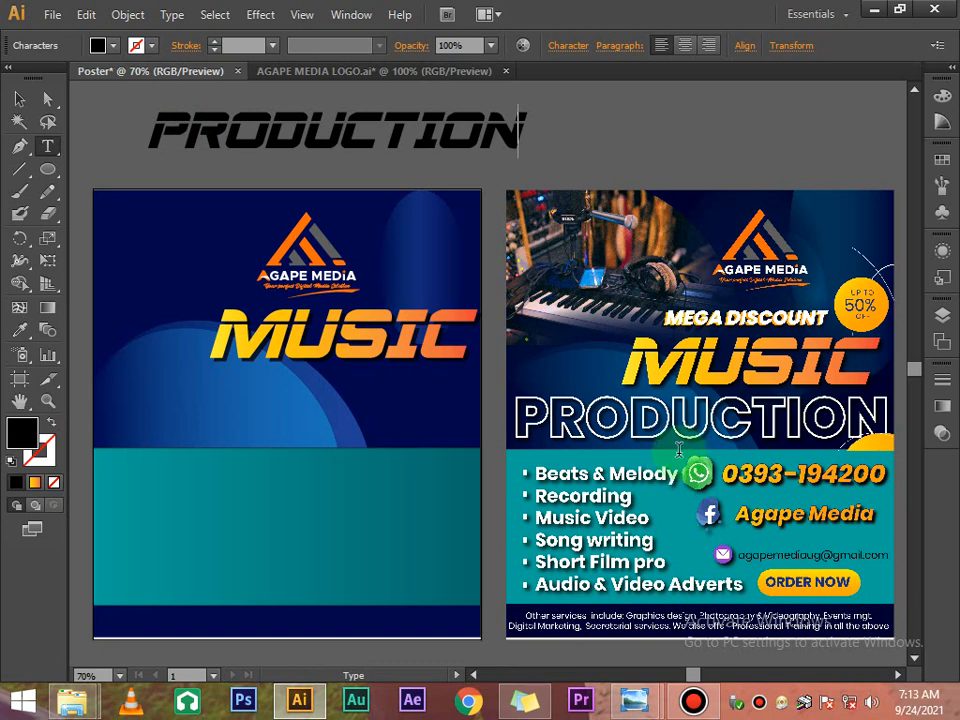
click(19, 98)
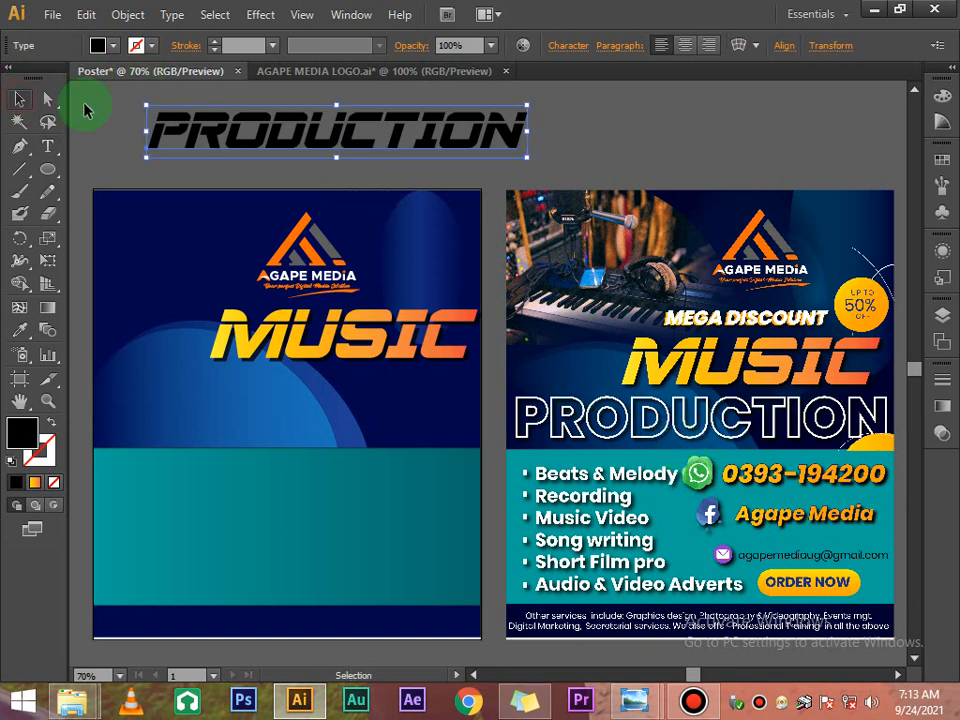
Step: Set the PRODUCTION text's font to Metropolis in the Black style
click(555, 46)
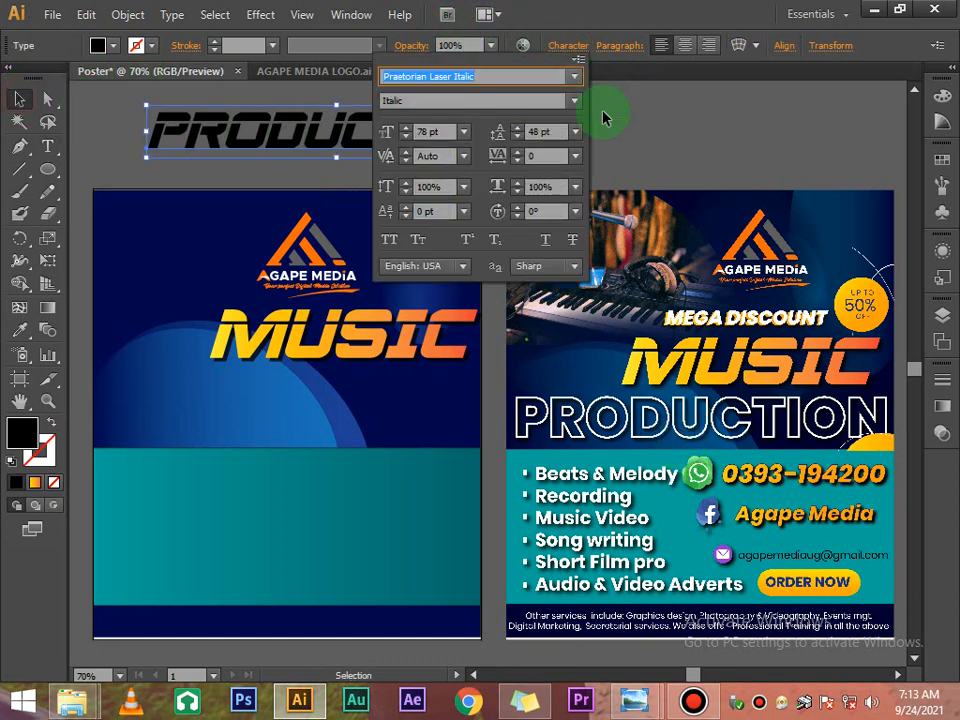
click(574, 78)
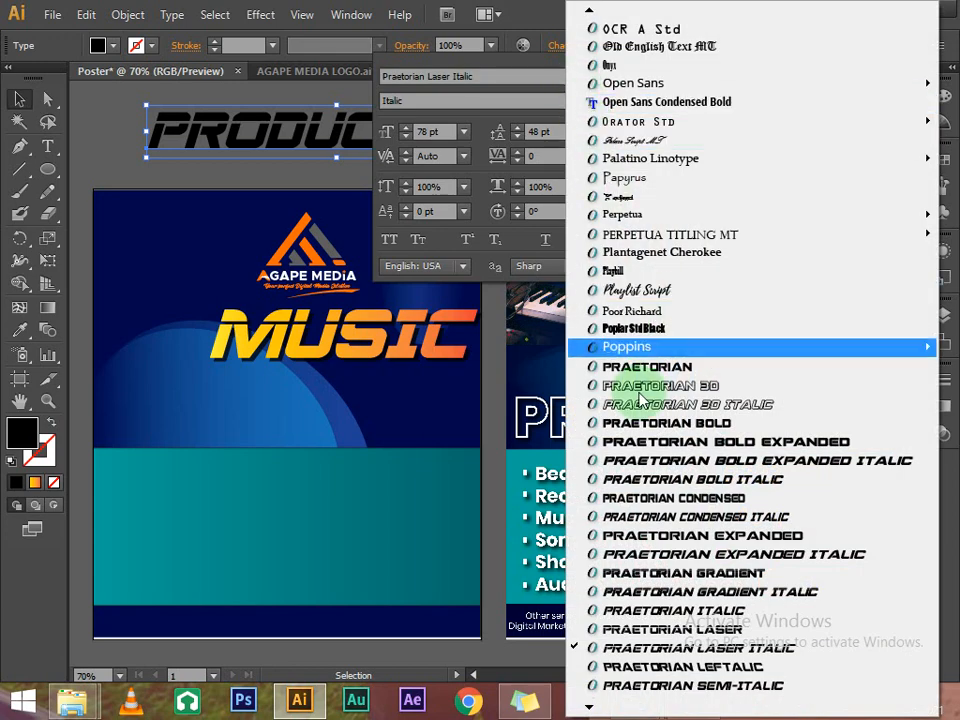
mouse_move(590, 706)
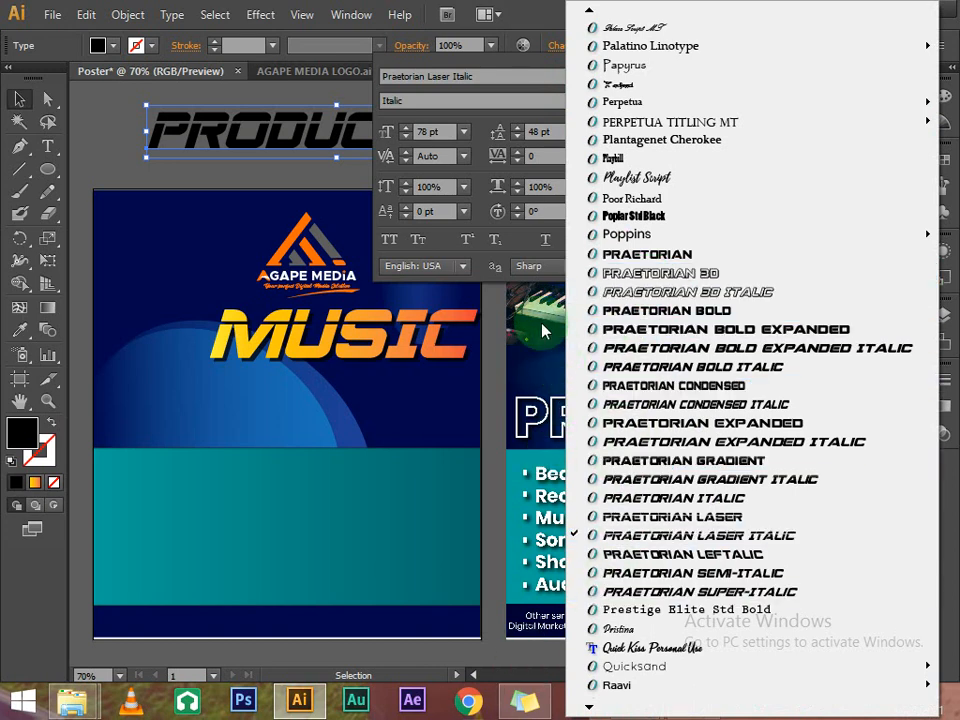
click(485, 77)
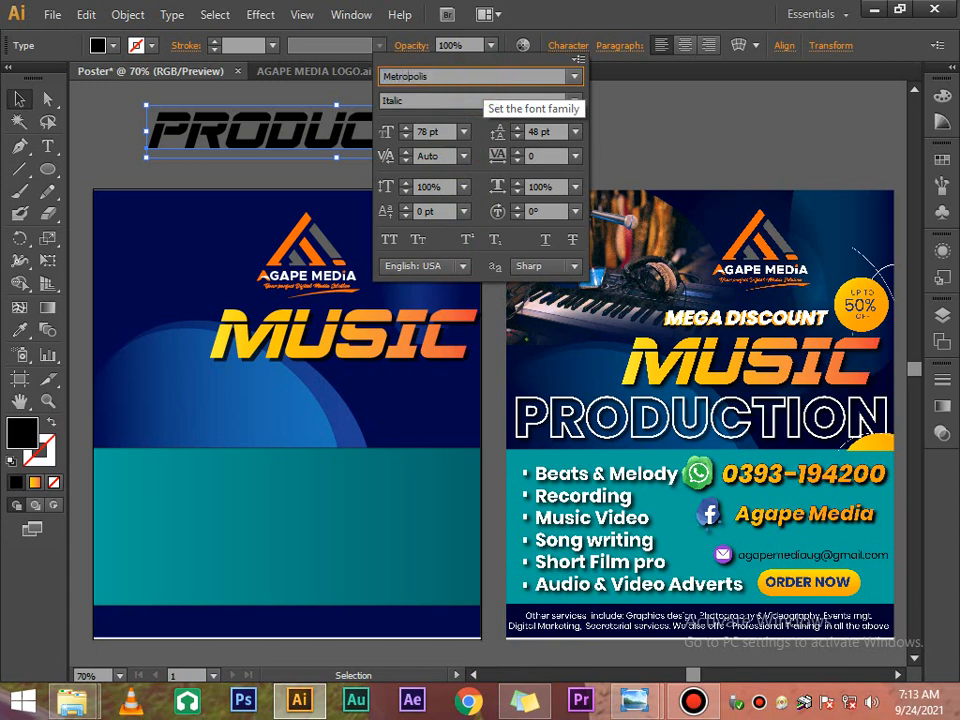
key(Return)
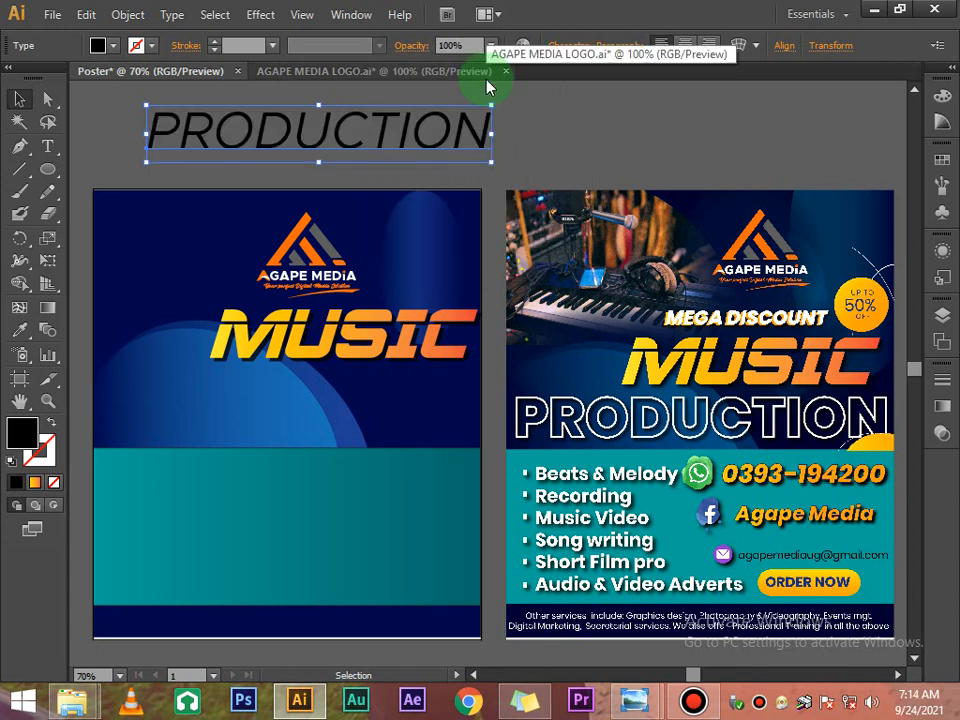
click(565, 45)
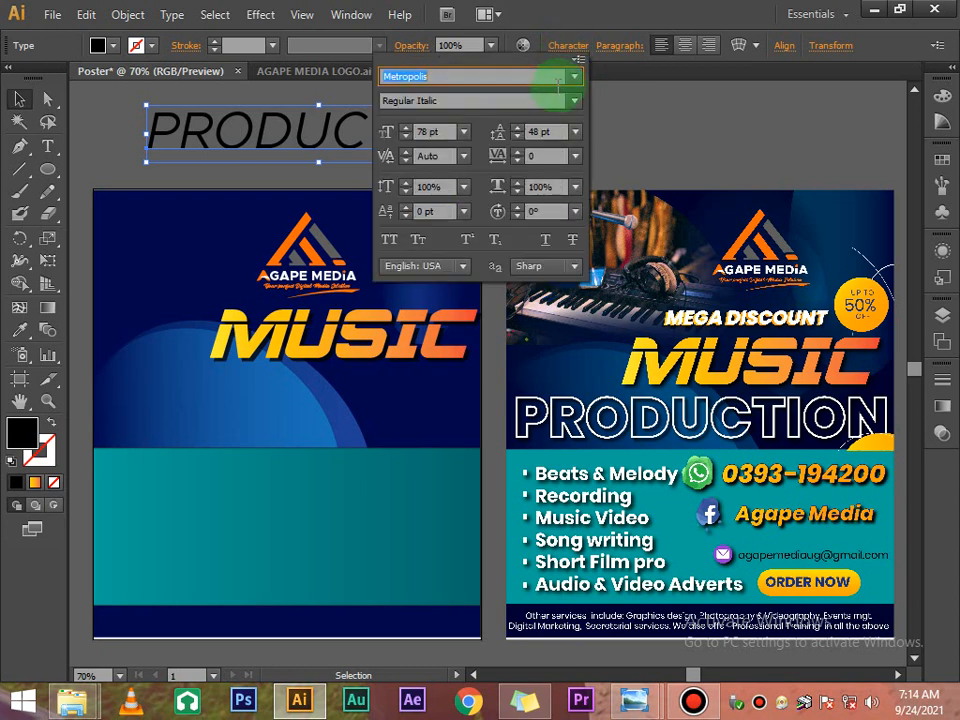
click(573, 102)
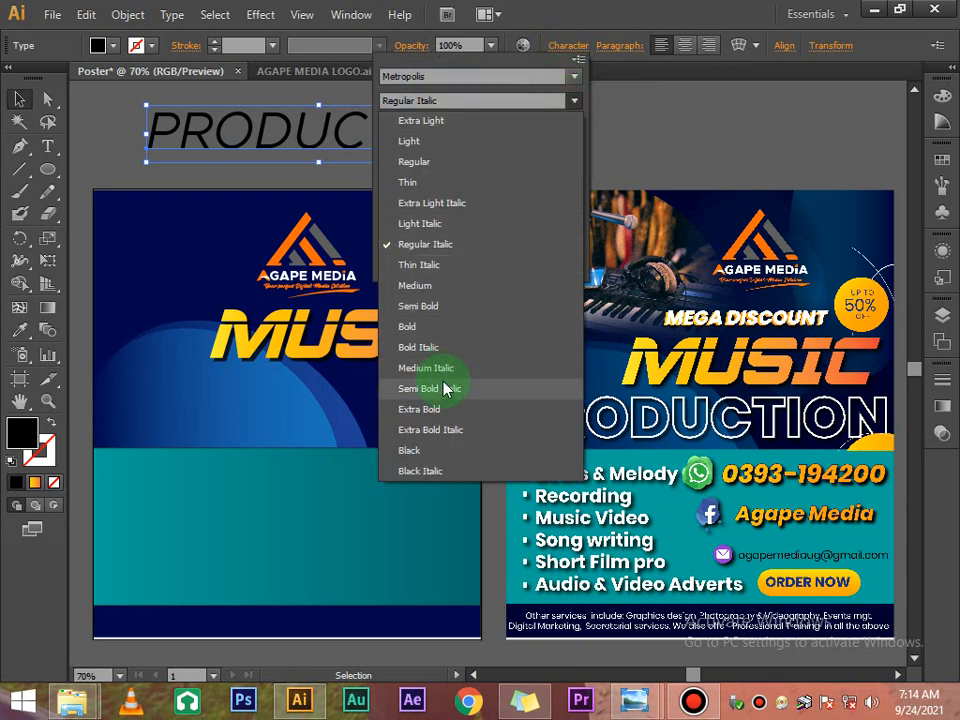
click(421, 450)
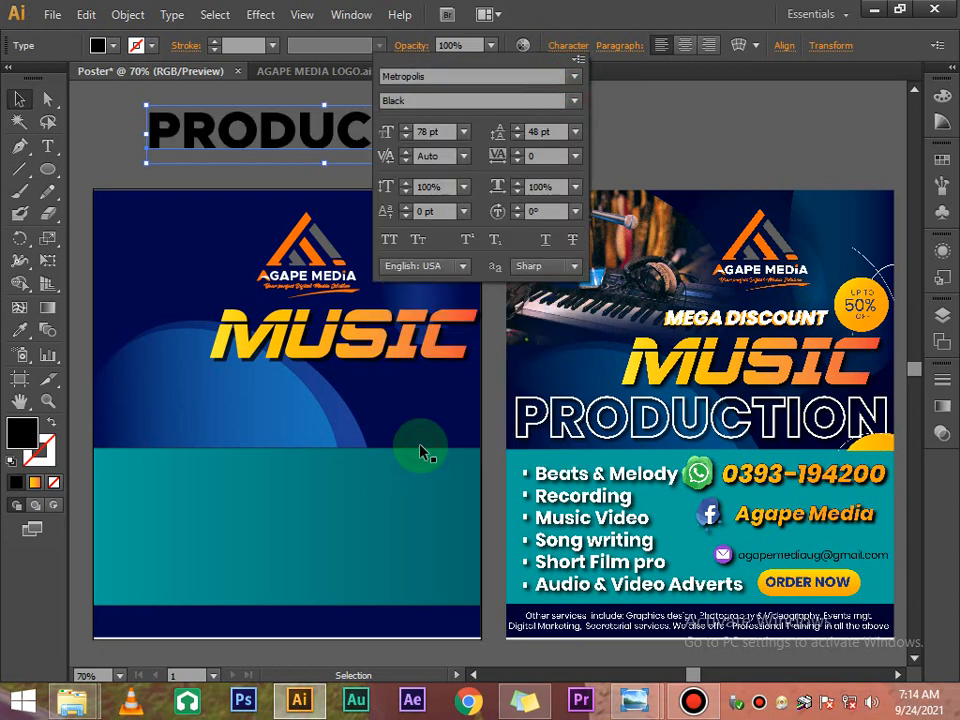
Step: Move the PRODUCTION text onto the poster, directly below the MUSIC lettering
click(630, 124)
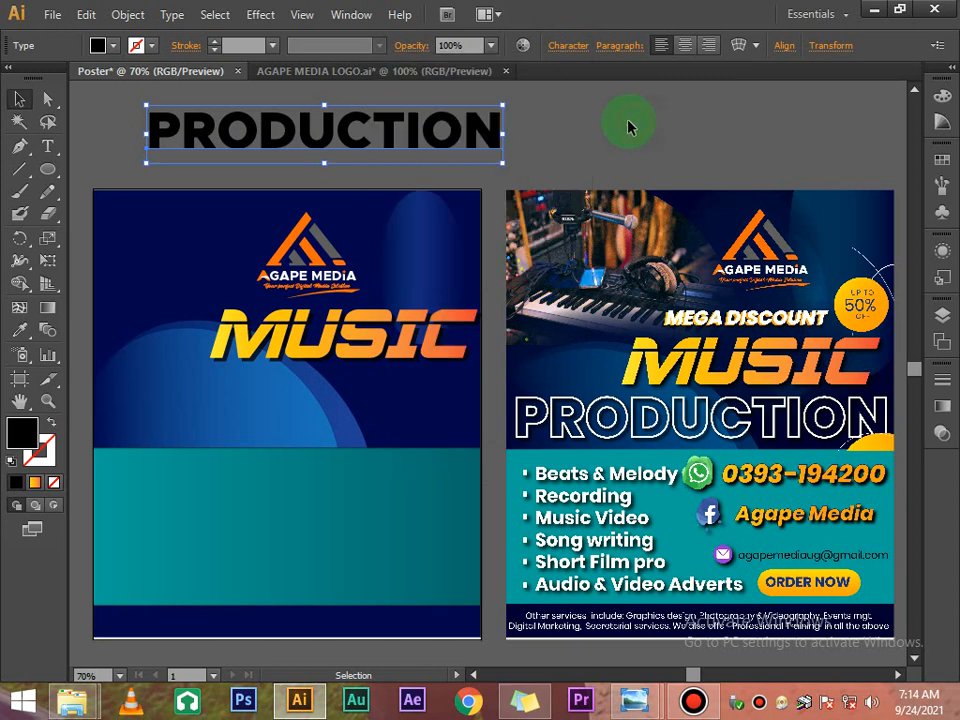
click(390, 128)
drag(376, 190, 359, 404)
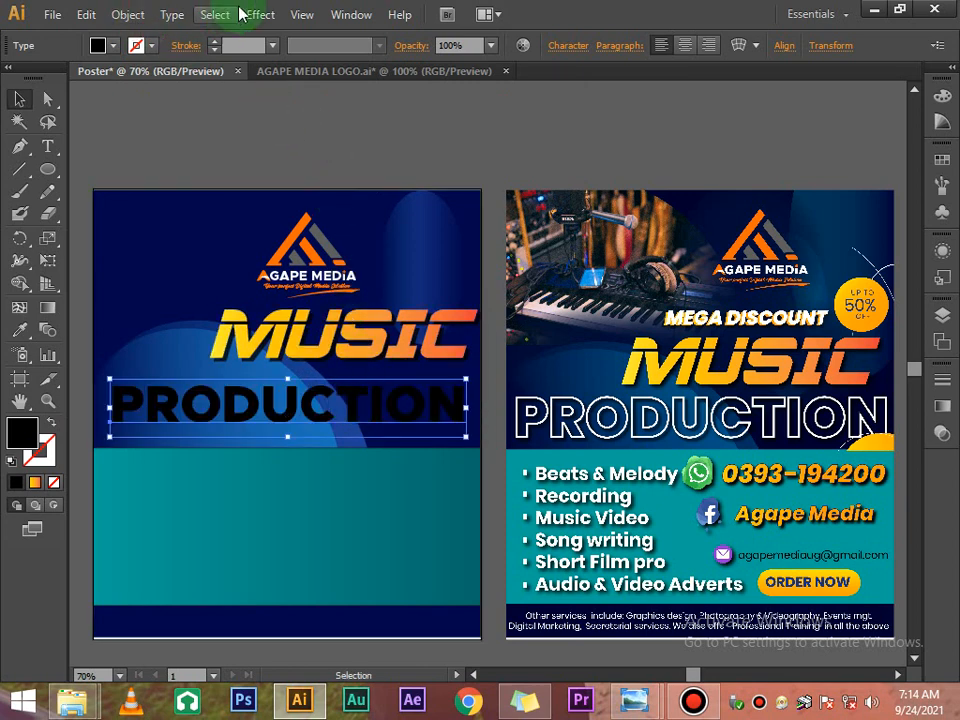
Step: Set the PRODUCTION text's font size to 80 pt
click(569, 47)
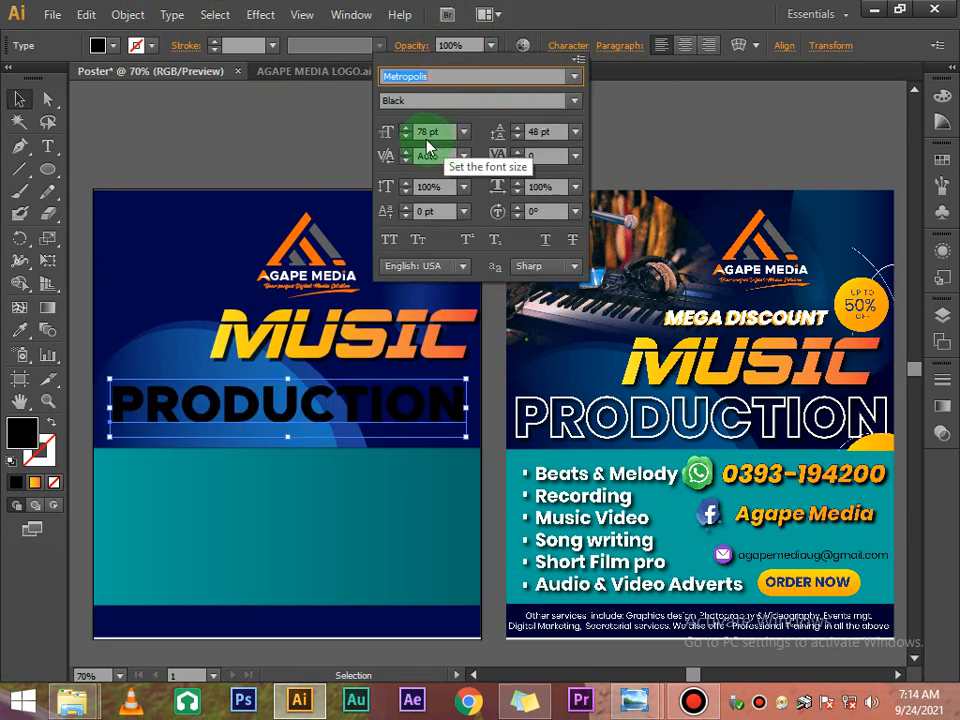
click(407, 136)
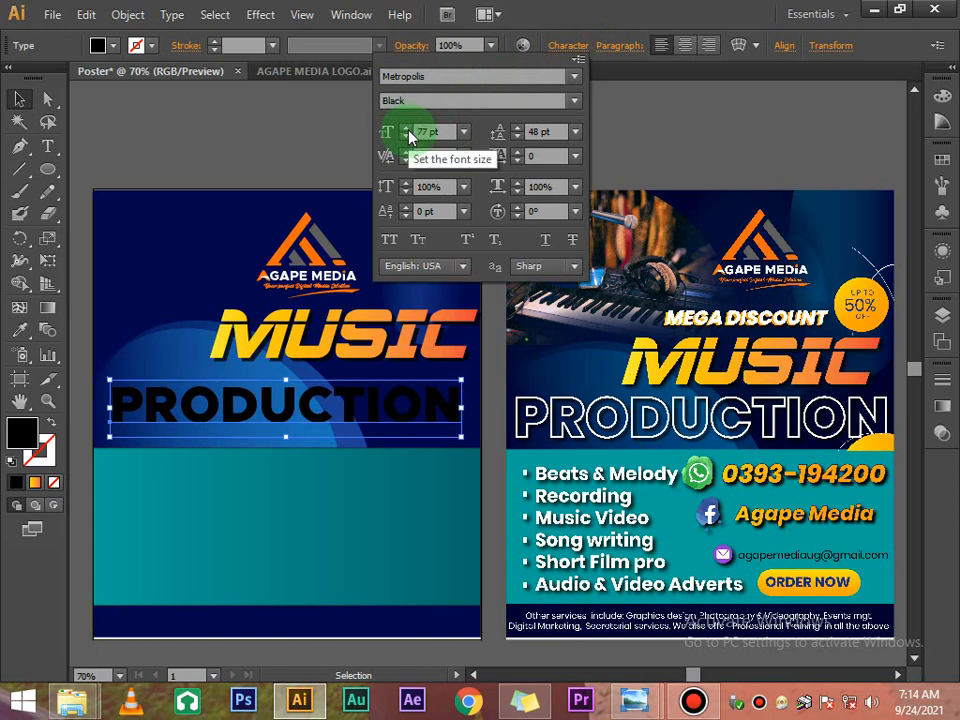
click(407, 129)
click(407, 129)
click(407, 129)
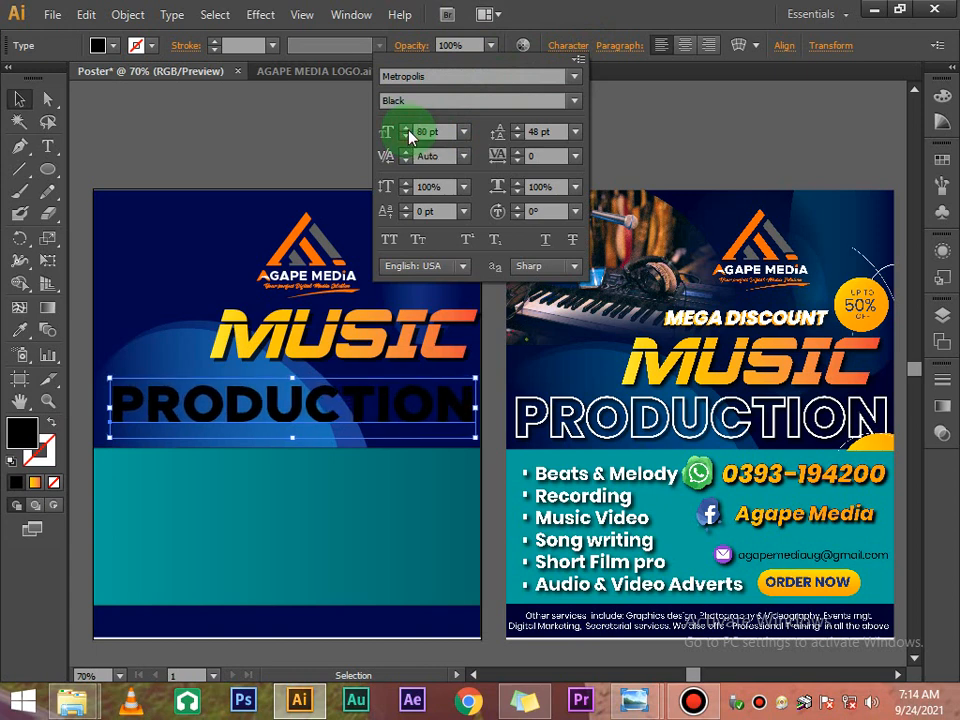
click(552, 213)
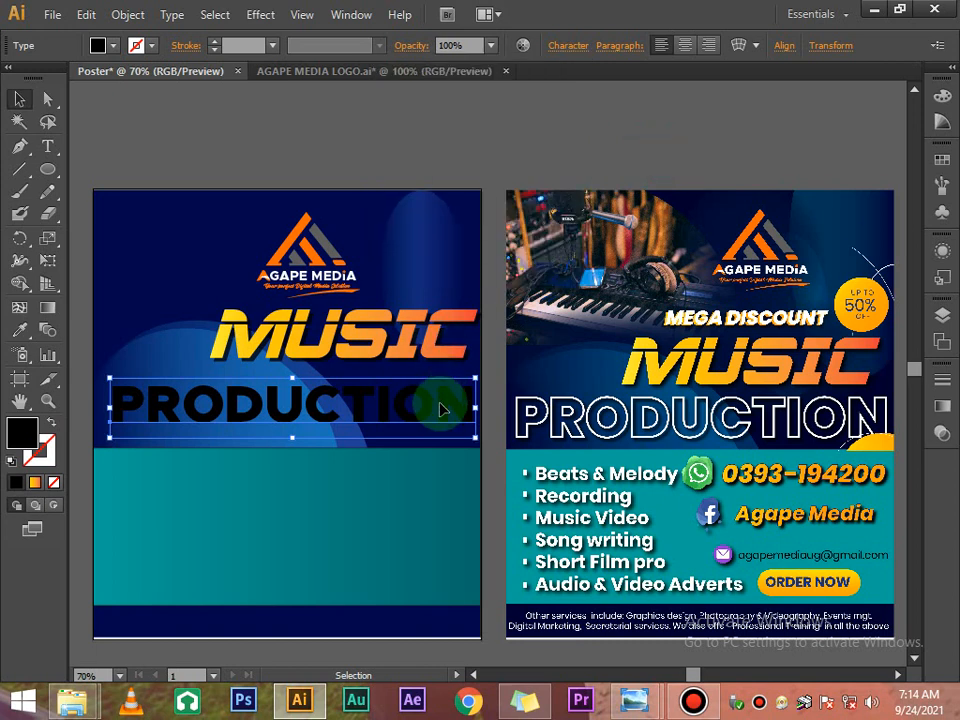
Step: Nudge the PRODUCTION text slightly left and down so the lettering sits just above the teal band
key(Left)
key(Left)
key(Left)
key(Left)
key(Down)
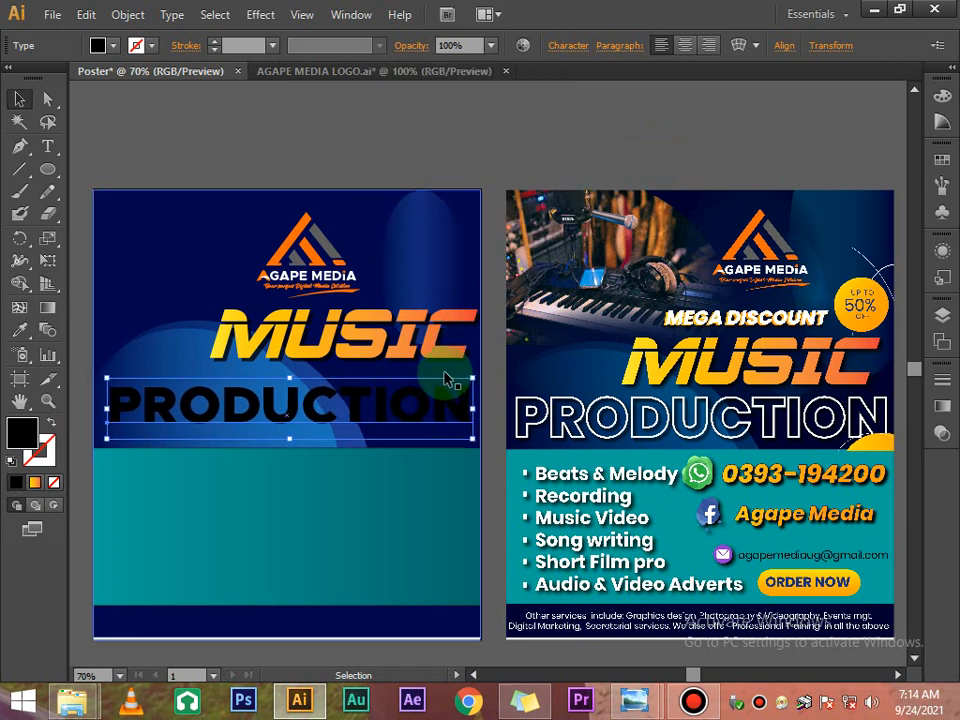
key(Down)
key(Down)
key(Down)
key(Down)
key(Down)
key(Down)
key(Down)
key(Down)
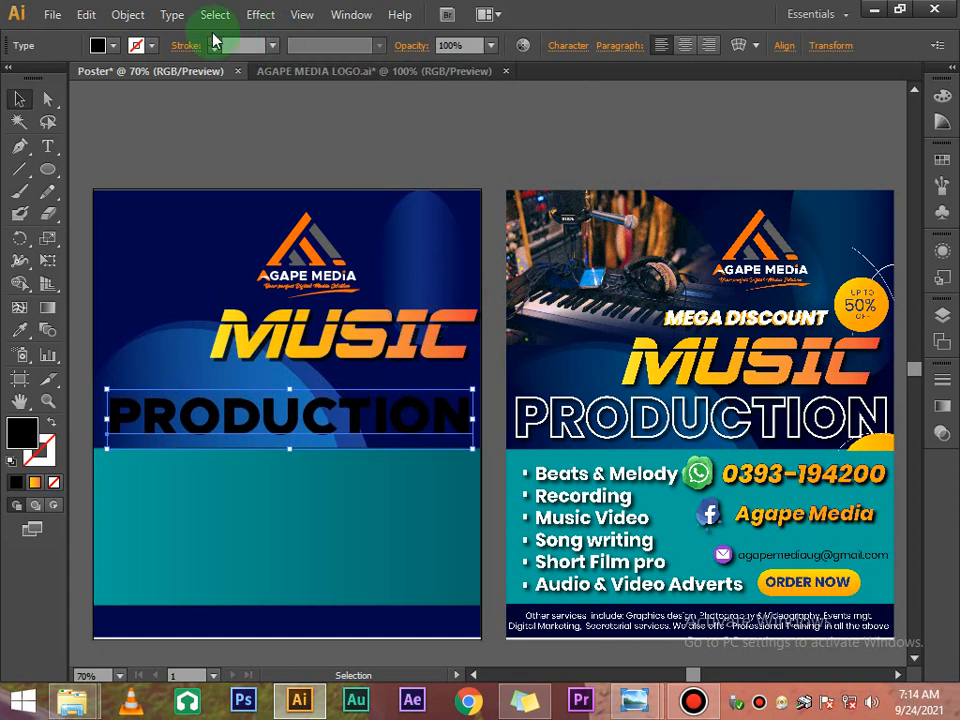
Step: Remove the PRODUCTION text's fill and give it a white stroke
click(97, 45)
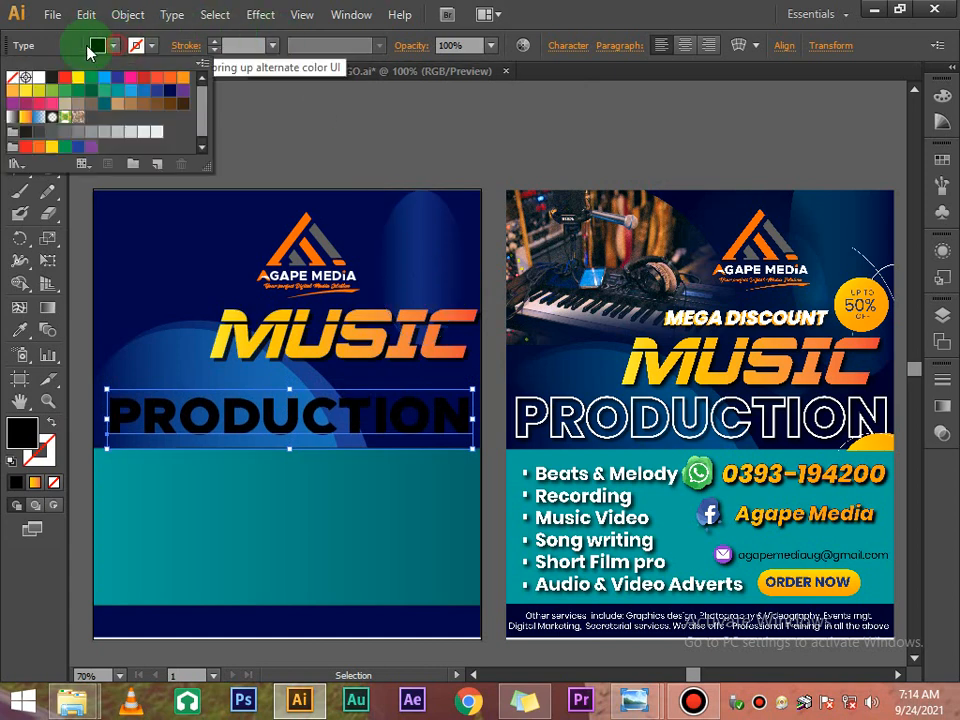
click(15, 79)
click(152, 47)
click(152, 47)
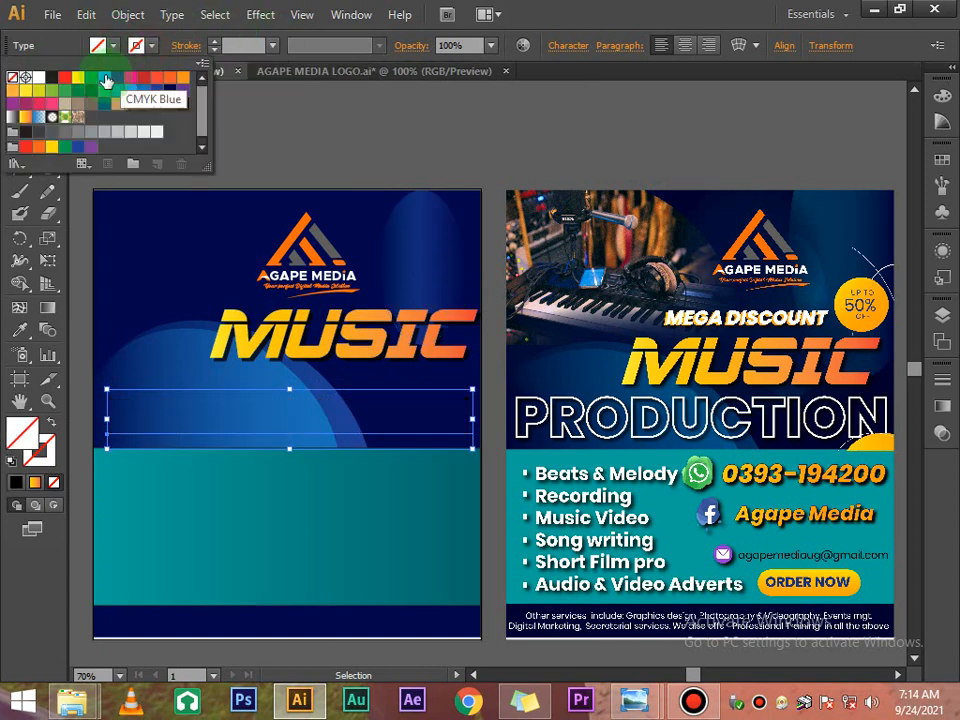
click(39, 80)
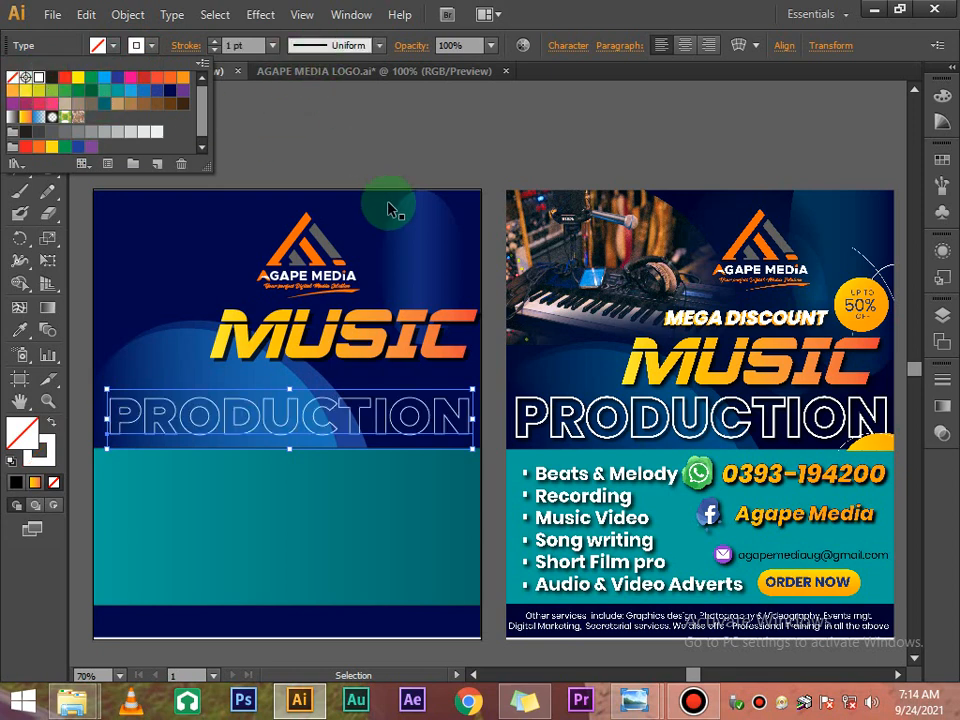
Step: Set the PRODUCTION text's stroke weight to 4 pt and deselect it
click(215, 45)
click(215, 45)
click(215, 45)
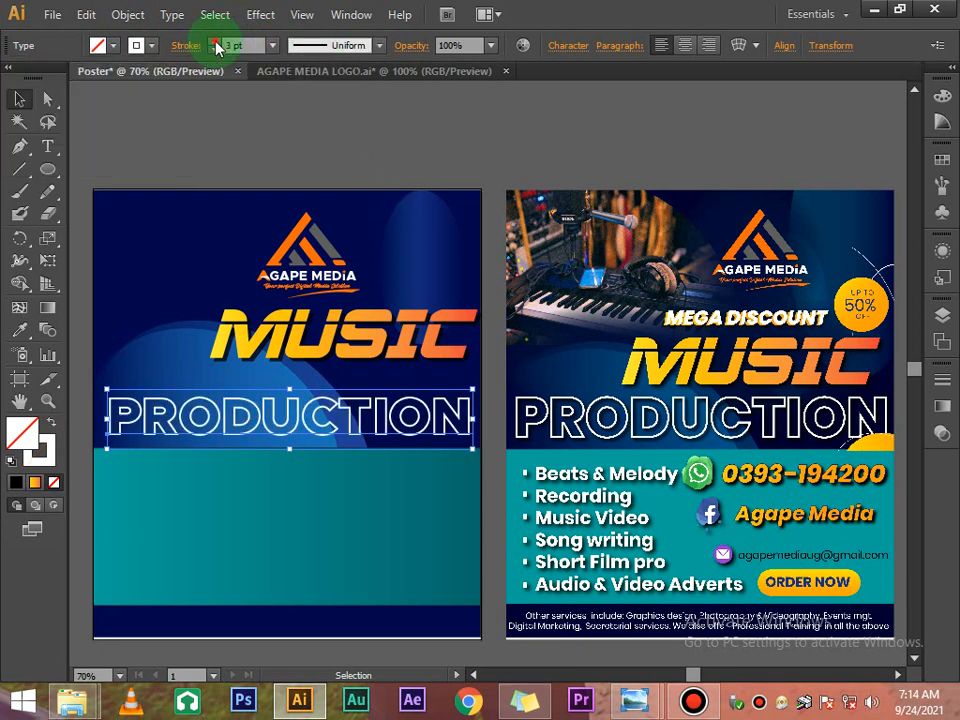
click(215, 45)
click(215, 50)
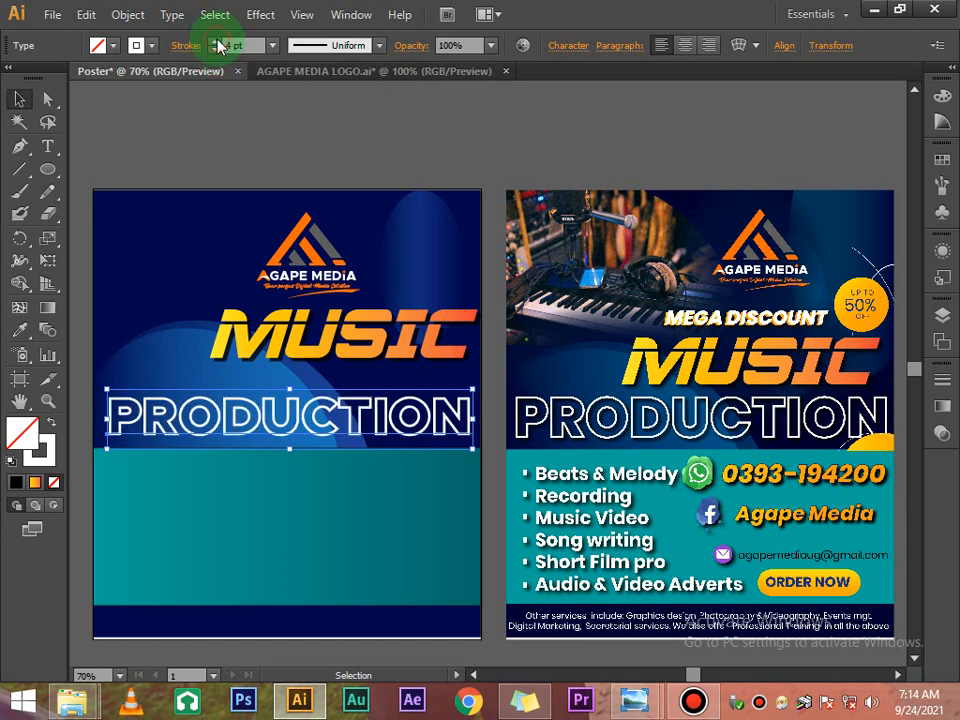
click(439, 150)
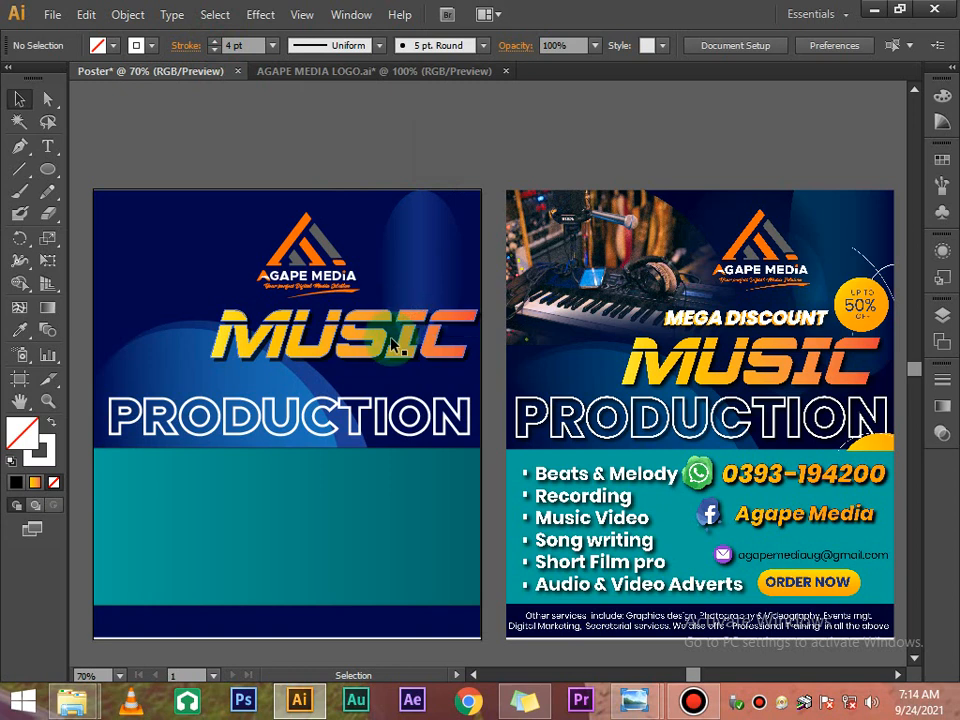
Step: Move the MUSIC lettering straight down until it sits close above PRODUCTION, and deselect it
click(412, 350)
key(Down)
key(Down)
key(Down)
key(Down)
key(Down)
key(Down)
key(Down)
key(Down)
key(Down)
key(Down)
key(Down)
key(Down)
key(Down)
key(Down)
key(Down)
key(Down)
key(Down)
key(Down)
key(Down)
key(Down)
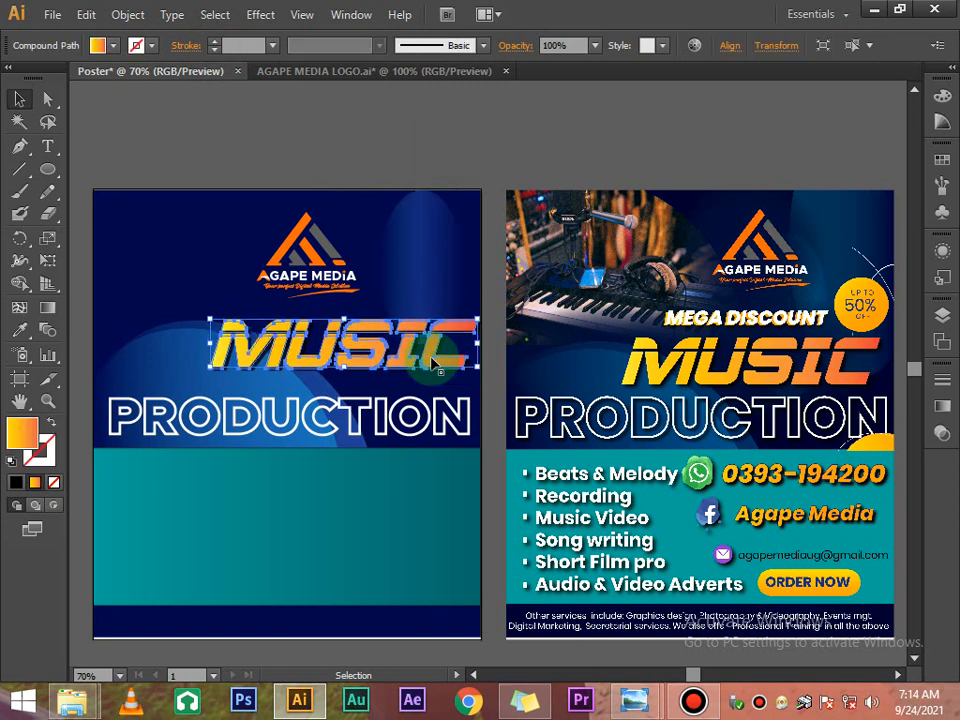
click(446, 155)
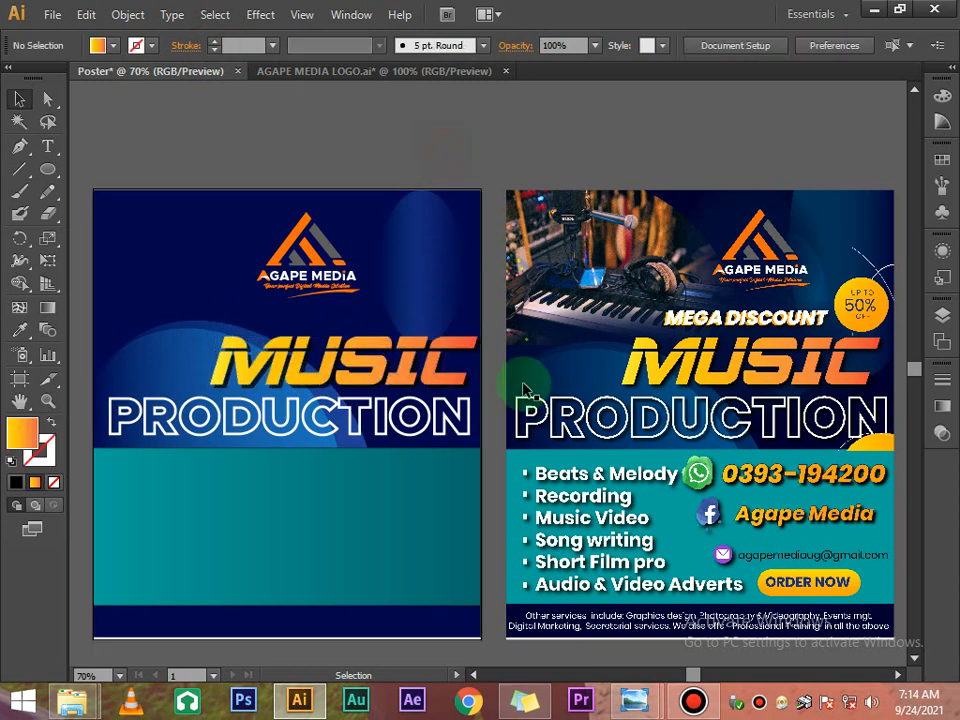
Step: Switch to File Explorer and look through the Graphics and Downloads folders for an image for the poster
scroll(213, 485, down, 2)
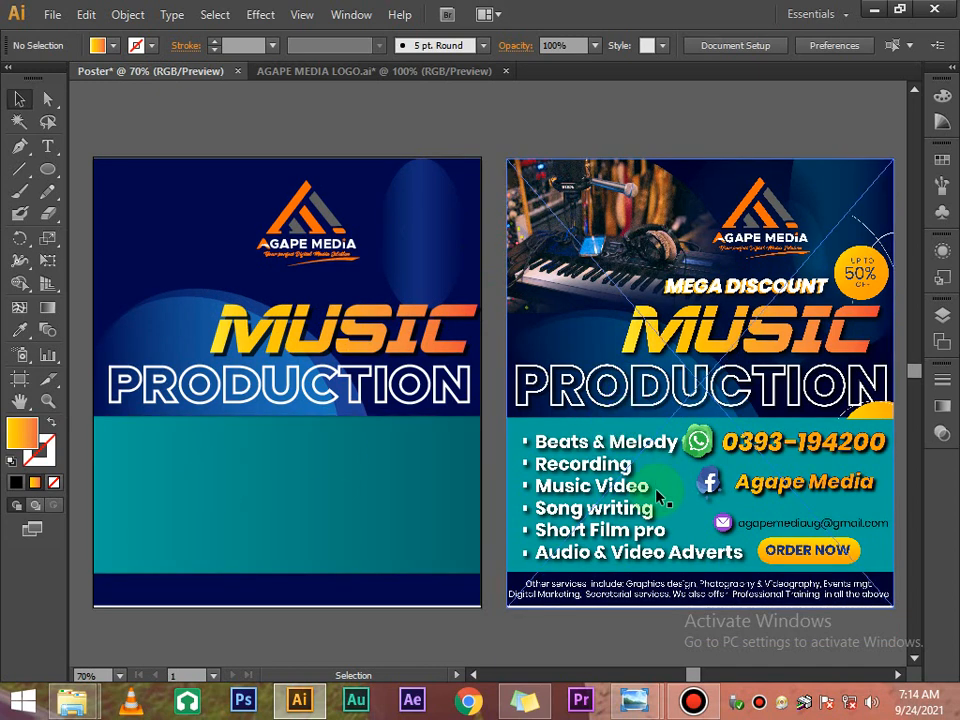
scroll(605, 368, down, 4)
scroll(543, 326, up, 2)
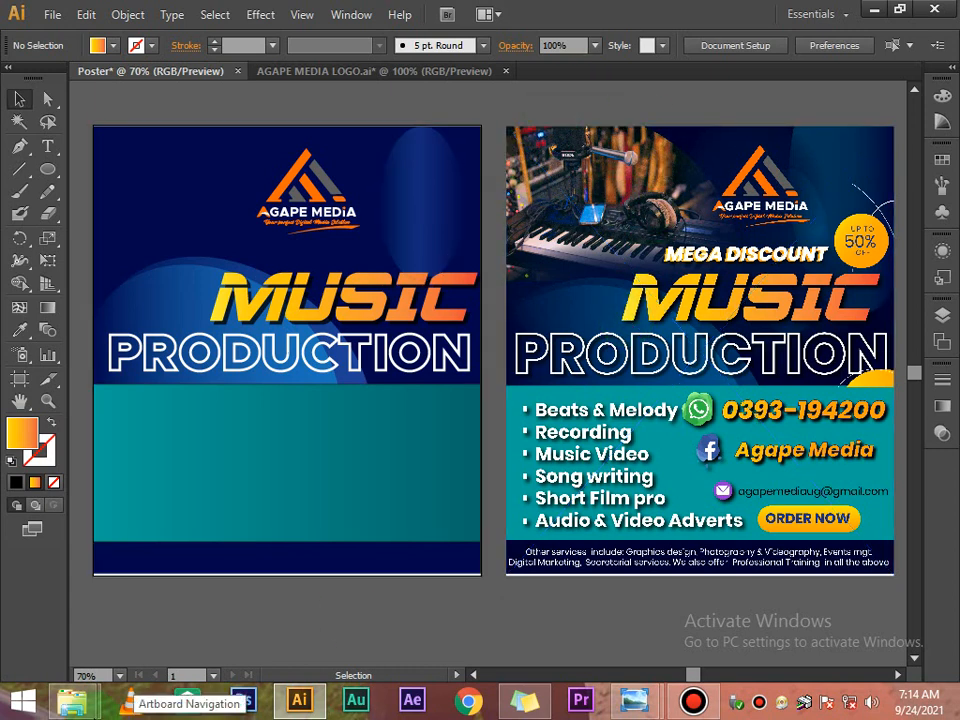
mouse_move(72, 703)
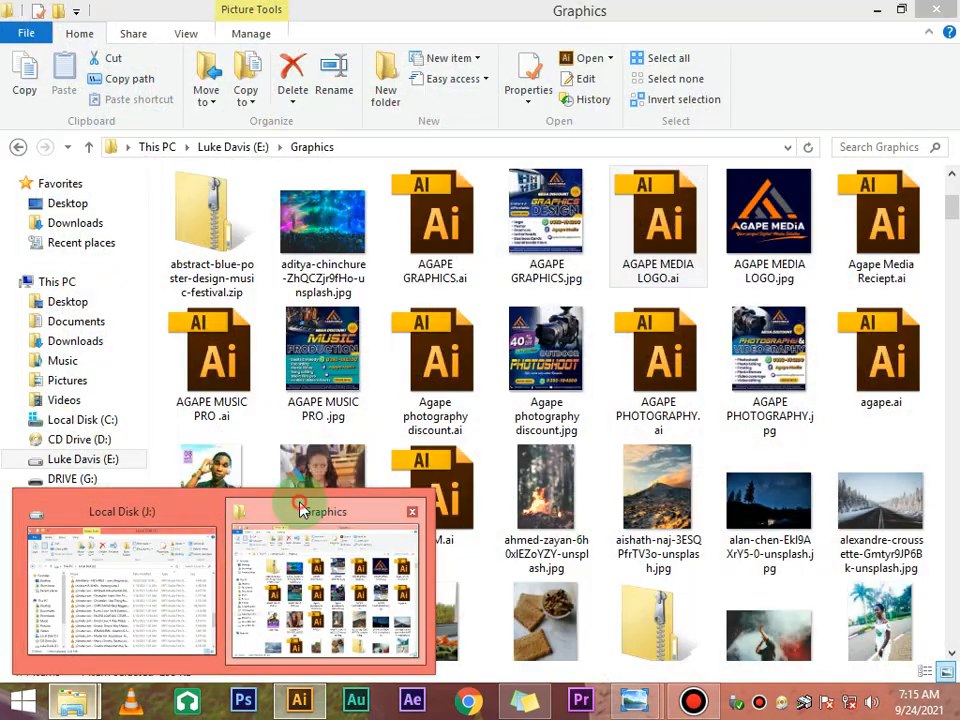
click(300, 515)
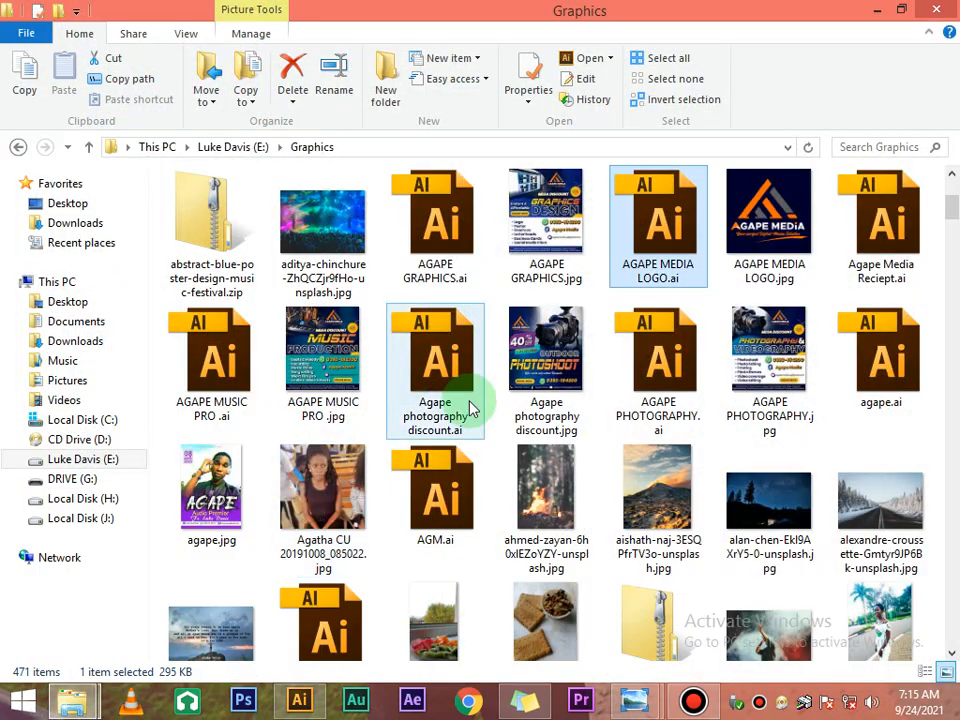
scroll(628, 358, down, 6)
scroll(643, 339, up, 4)
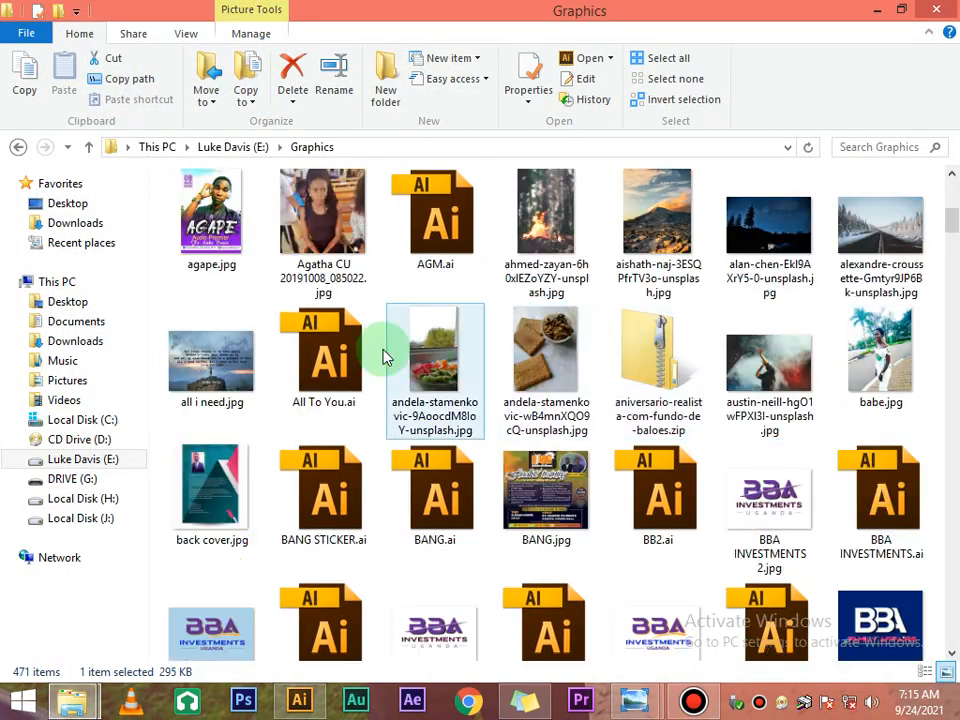
click(72, 340)
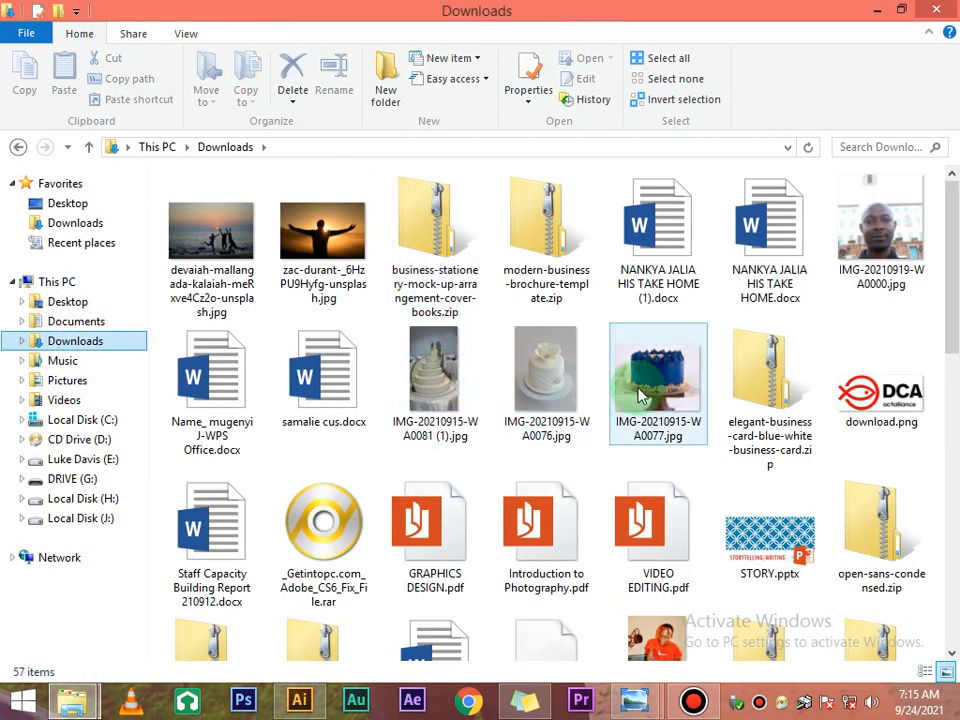
click(641, 396)
scroll(641, 396, down, 8)
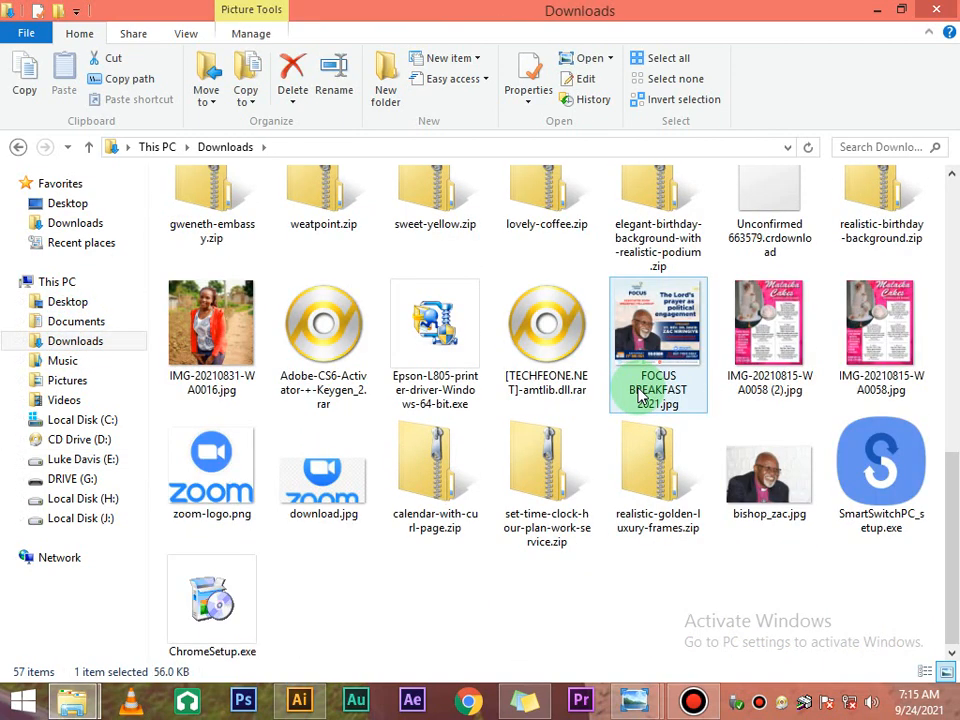
scroll(641, 396, up, 5)
scroll(641, 396, down, 1)
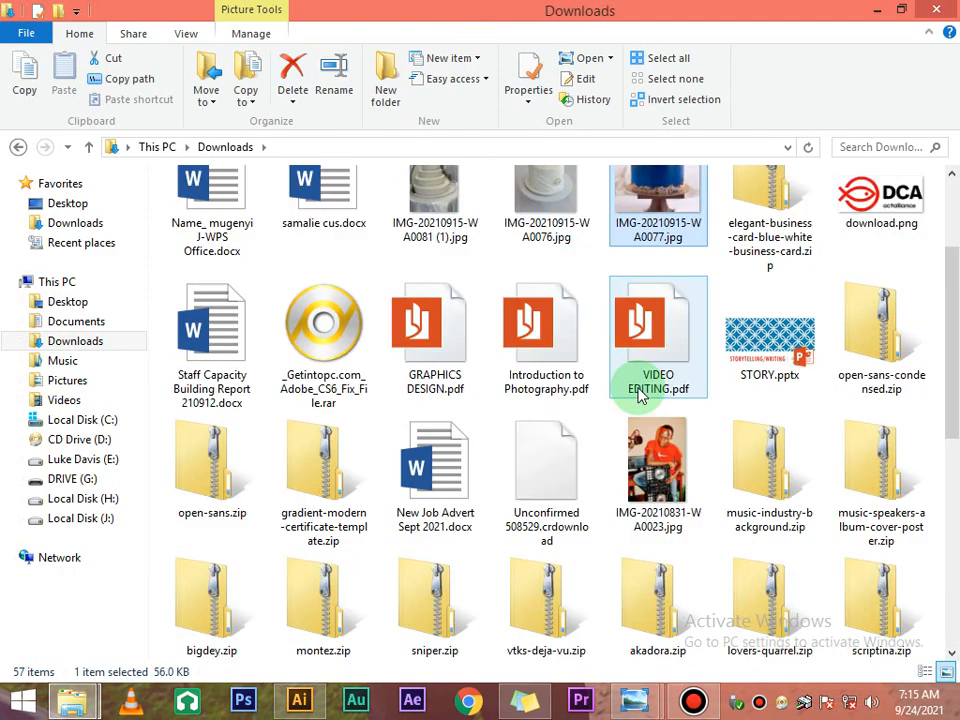
scroll(641, 396, up, 1)
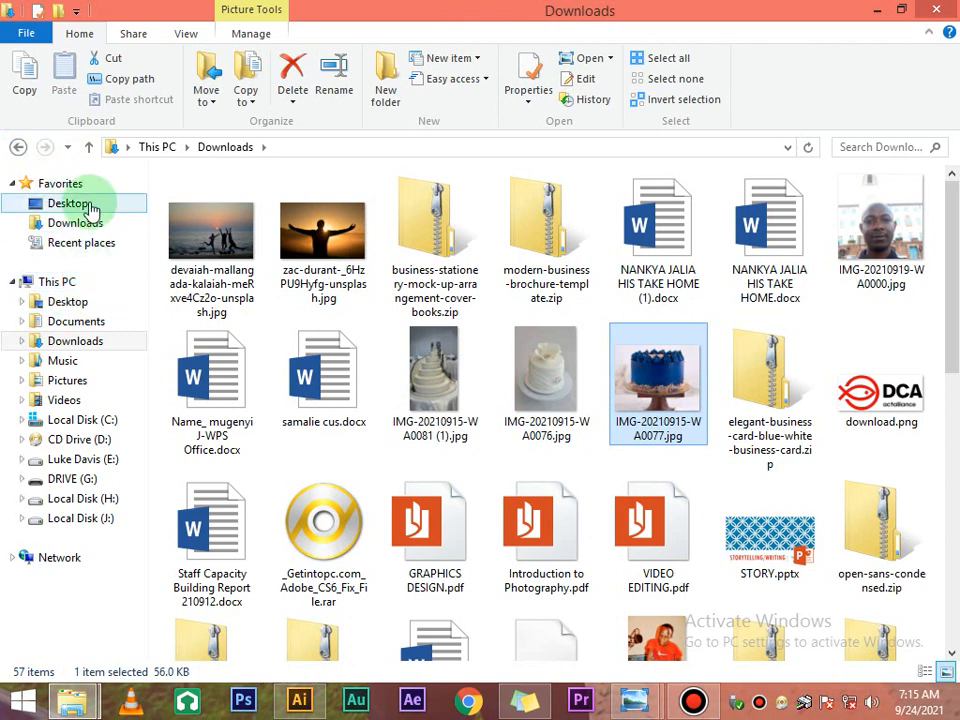
Step: Examine the files in the Graphics folder on the E: drive for a music-themed photo suited to the poster
click(81, 460)
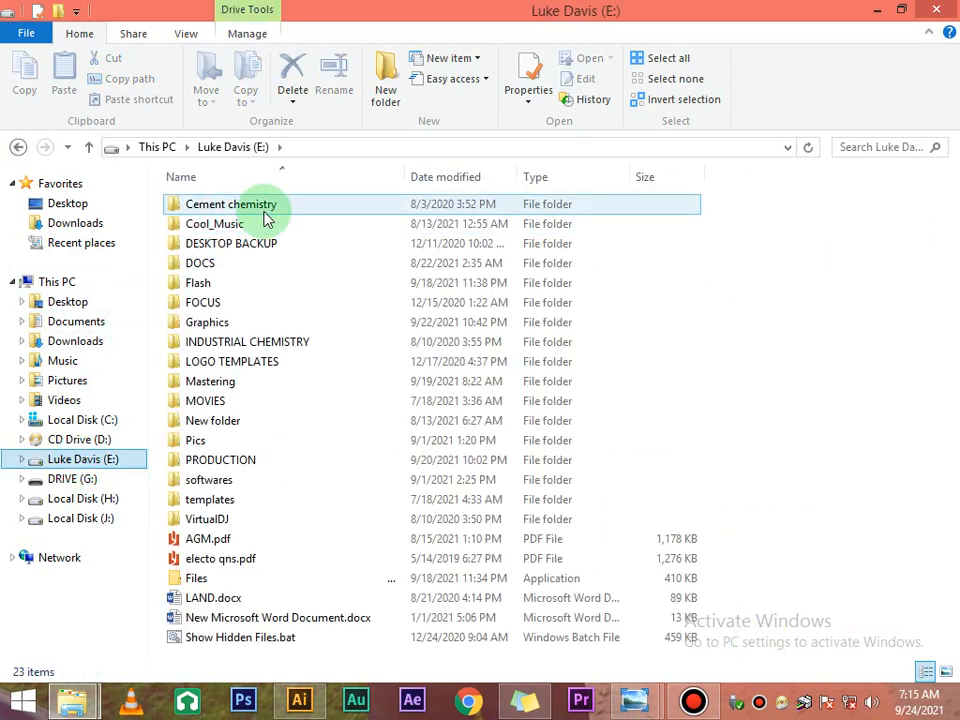
double_click(236, 323)
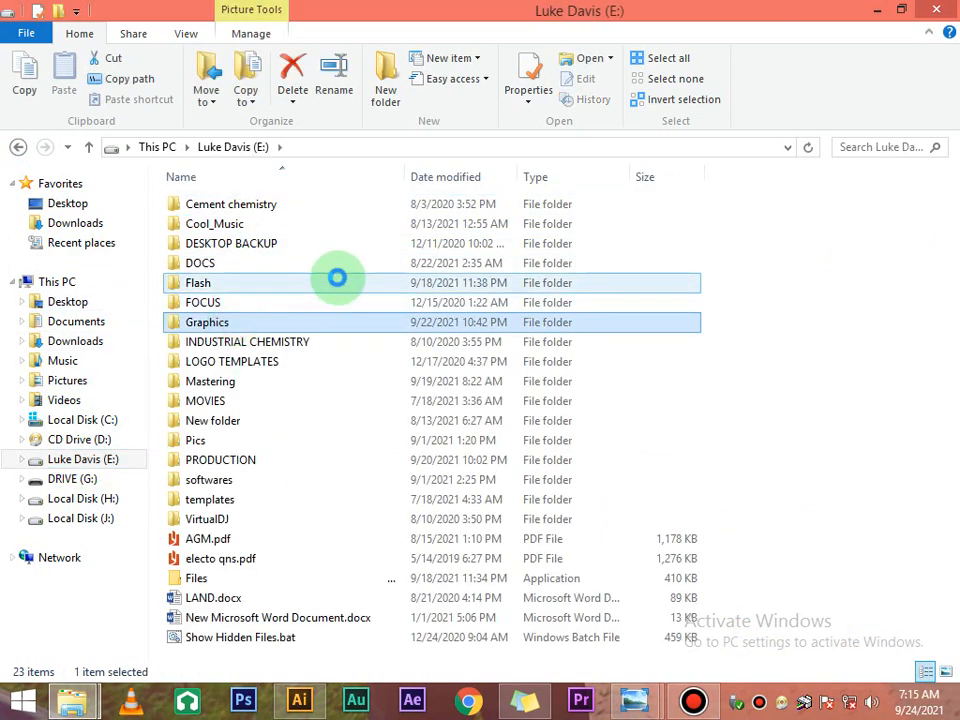
scroll(658, 356, down, 2)
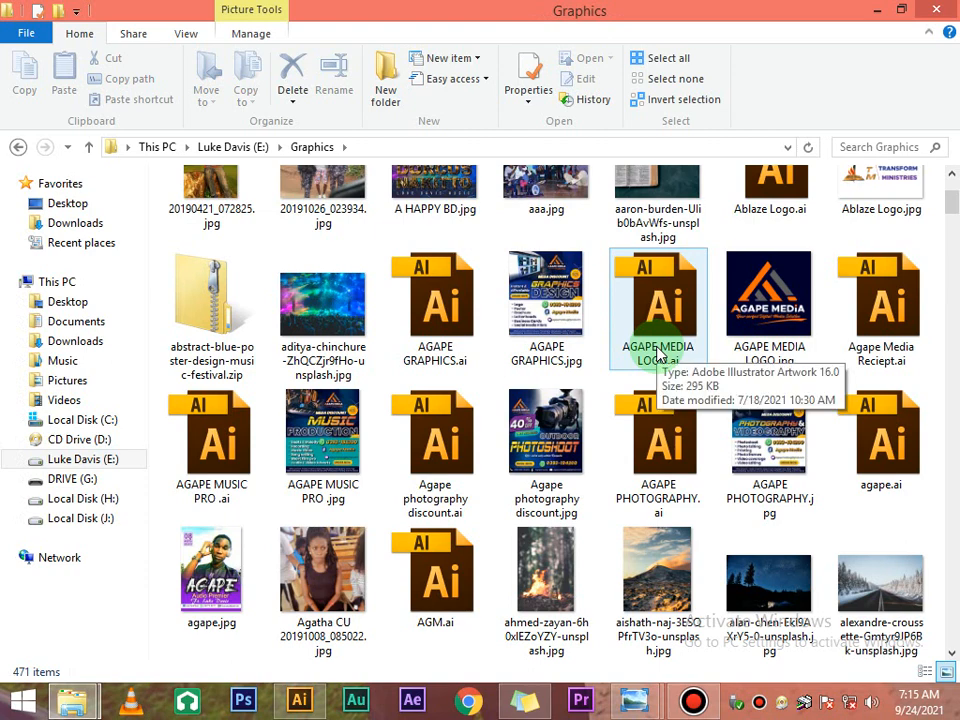
scroll(658, 356, down, 2)
scroll(658, 356, down, 2)
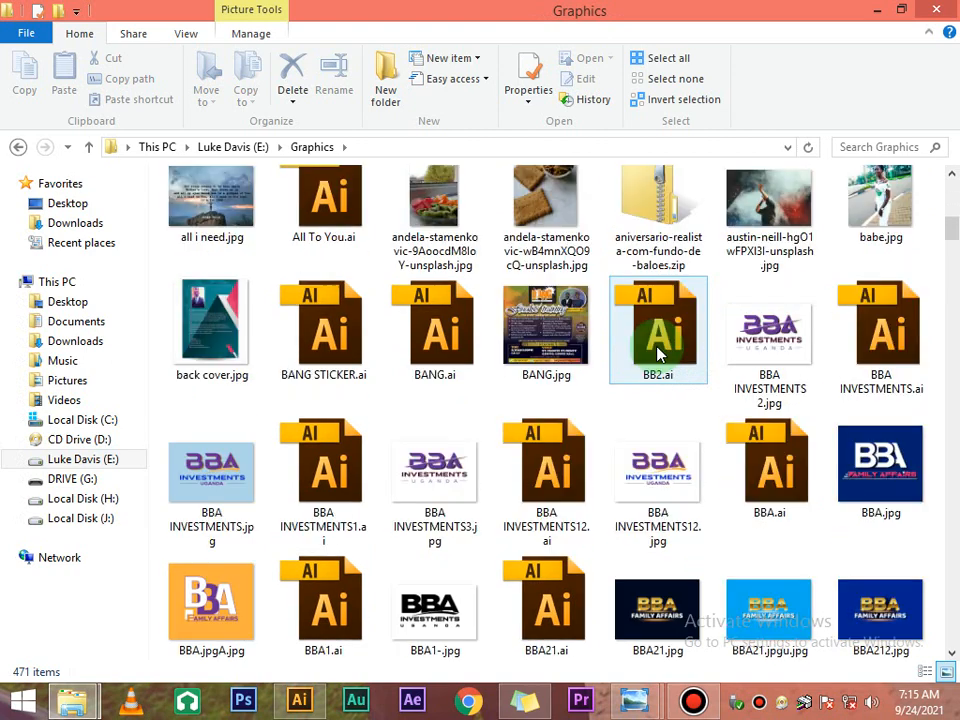
scroll(658, 356, down, 3)
scroll(658, 356, down, 2)
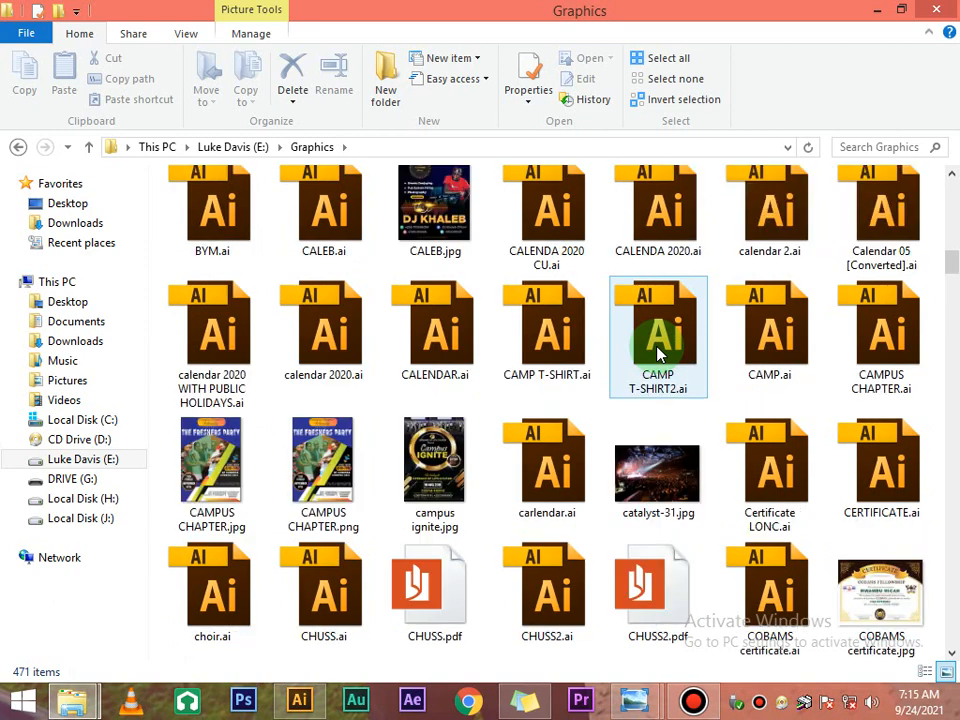
scroll(658, 356, down, 3)
scroll(658, 356, down, 3)
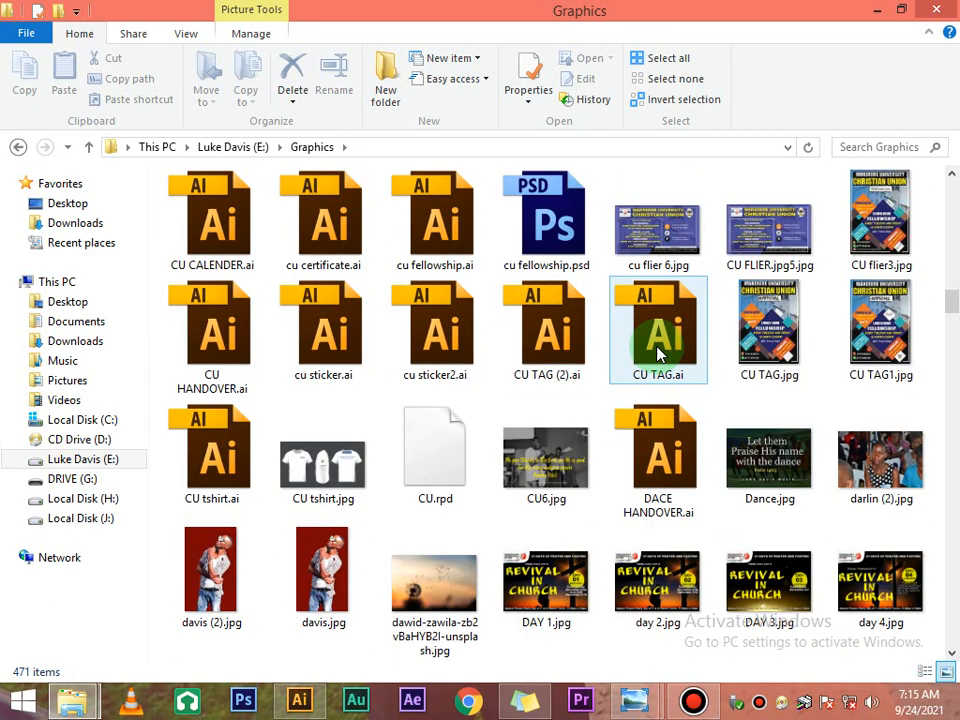
scroll(658, 353, down, 2)
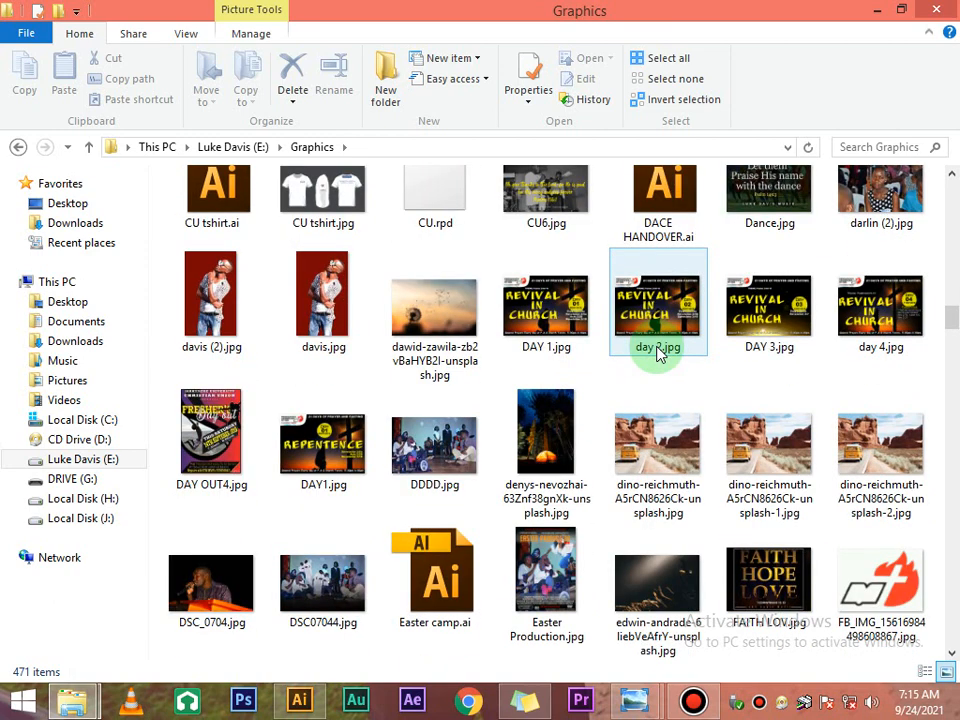
scroll(658, 353, down, 4)
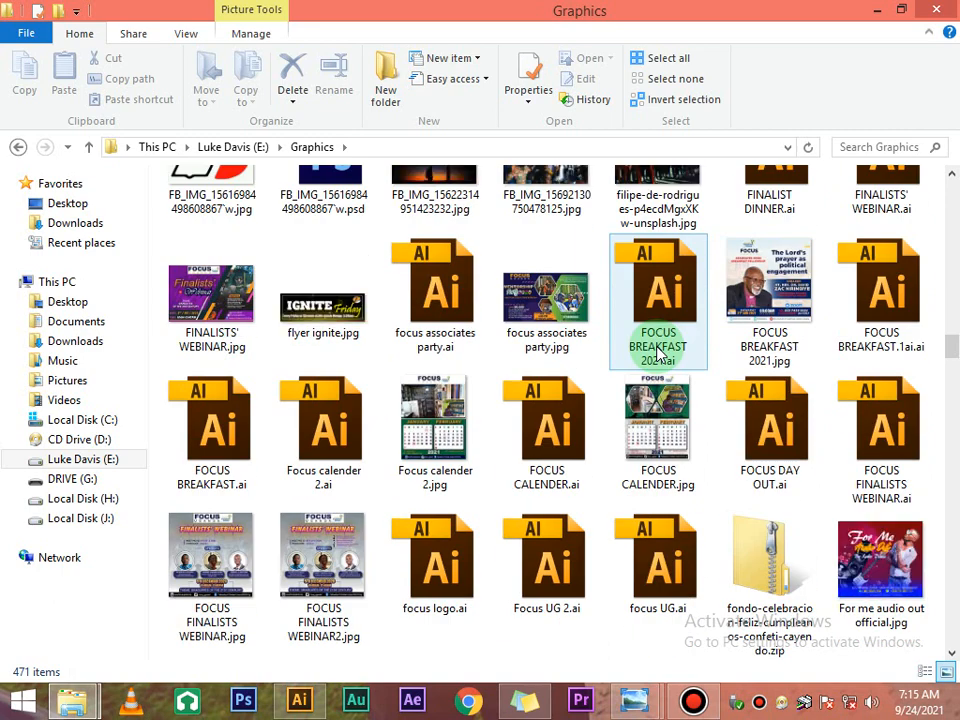
scroll(658, 356, down, 3)
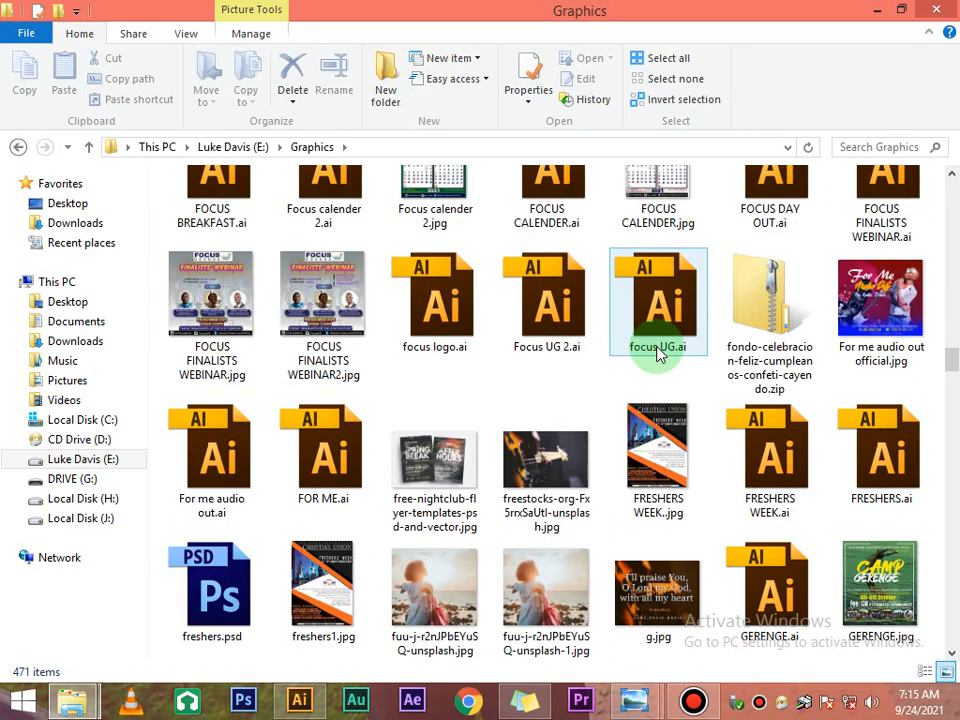
scroll(658, 354, down, 2)
scroll(658, 353, down, 2)
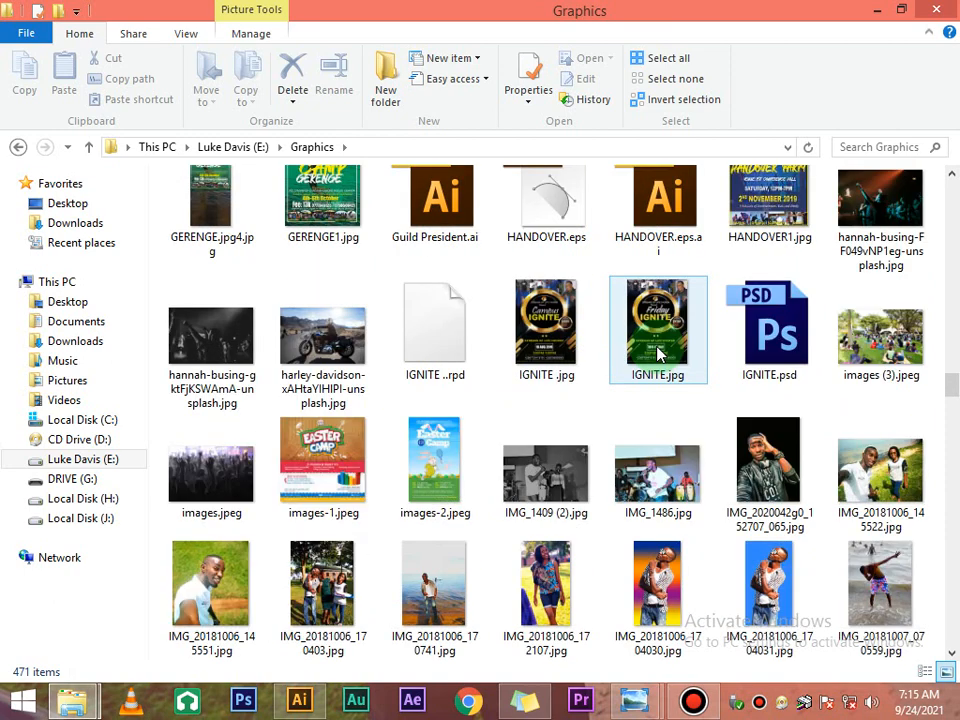
scroll(658, 353, down, 3)
scroll(658, 353, down, 2)
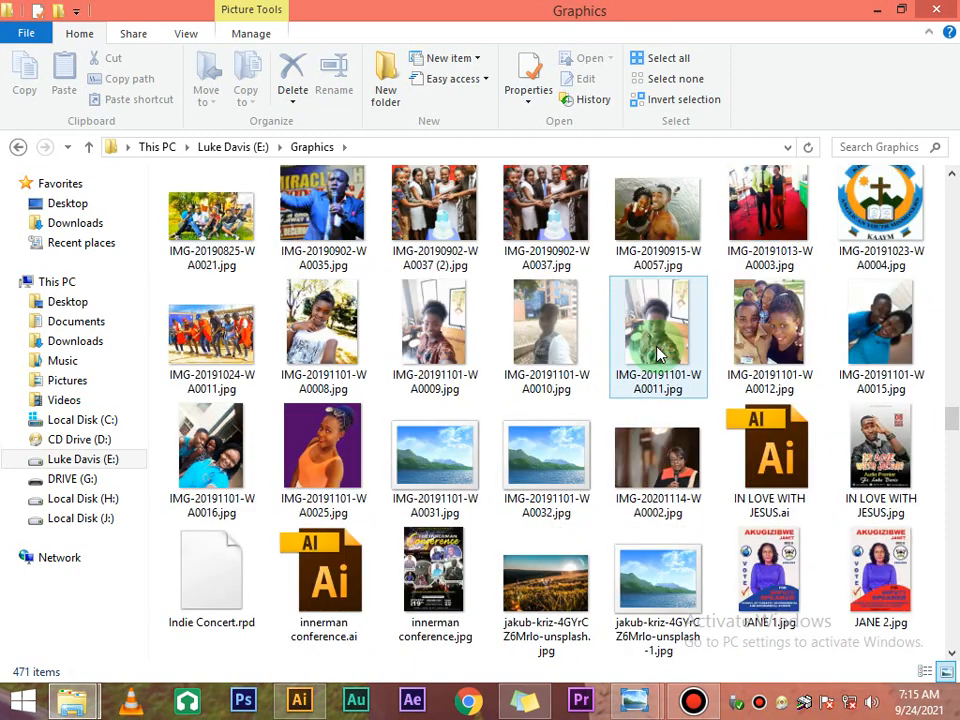
scroll(658, 353, down, 2)
scroll(658, 353, down, 2)
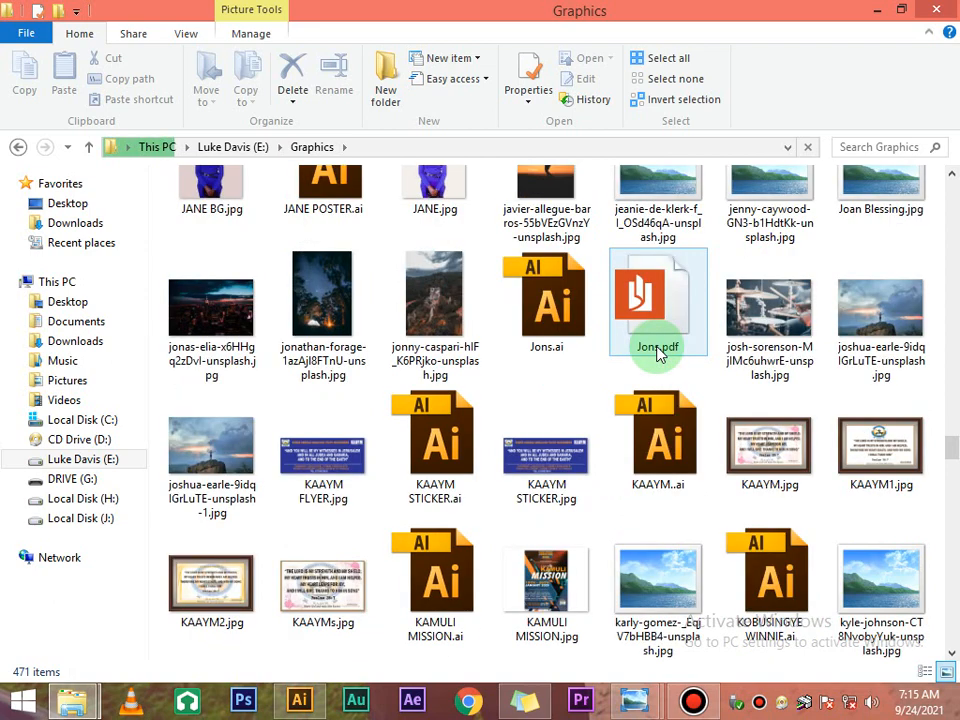
scroll(658, 353, down, 2)
scroll(658, 353, down, 2)
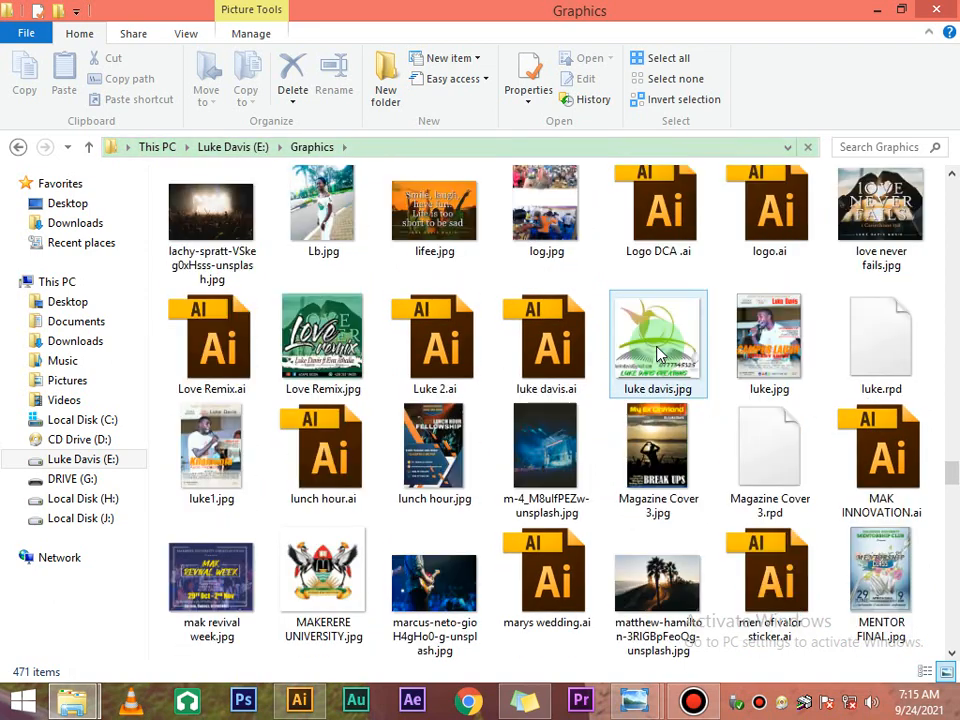
scroll(658, 353, down, 4)
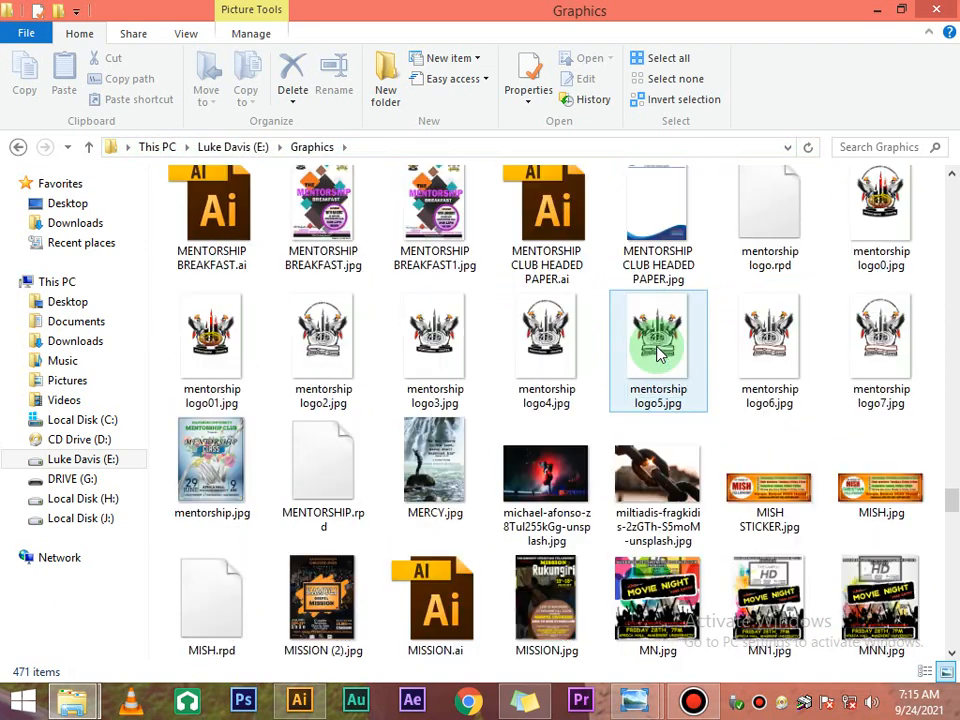
scroll(658, 353, down, 2)
scroll(658, 353, down, 2)
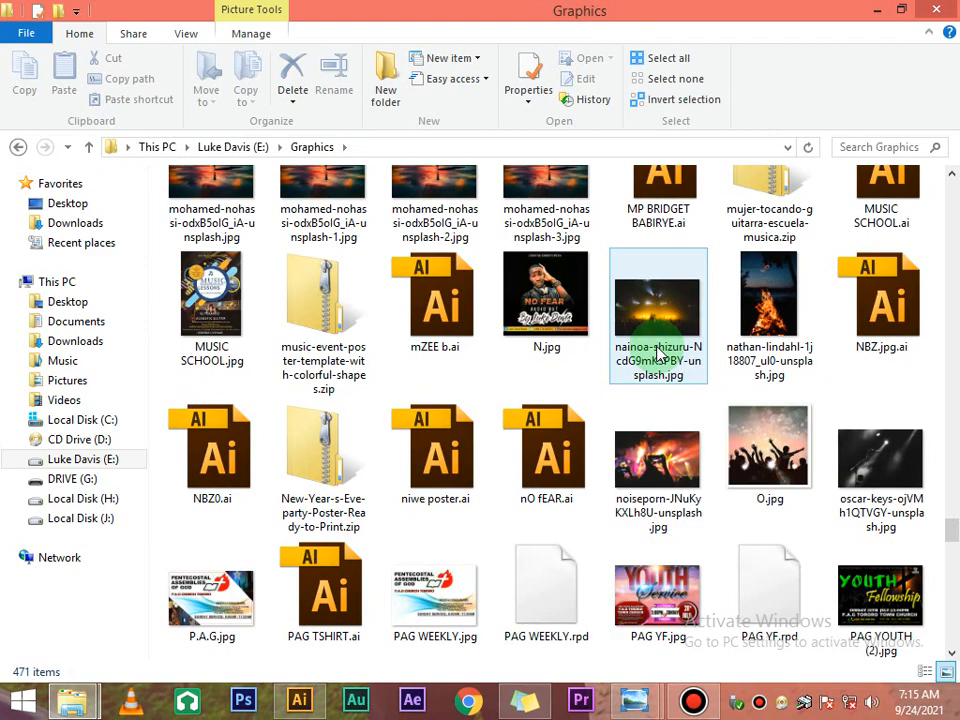
scroll(658, 353, down, 5)
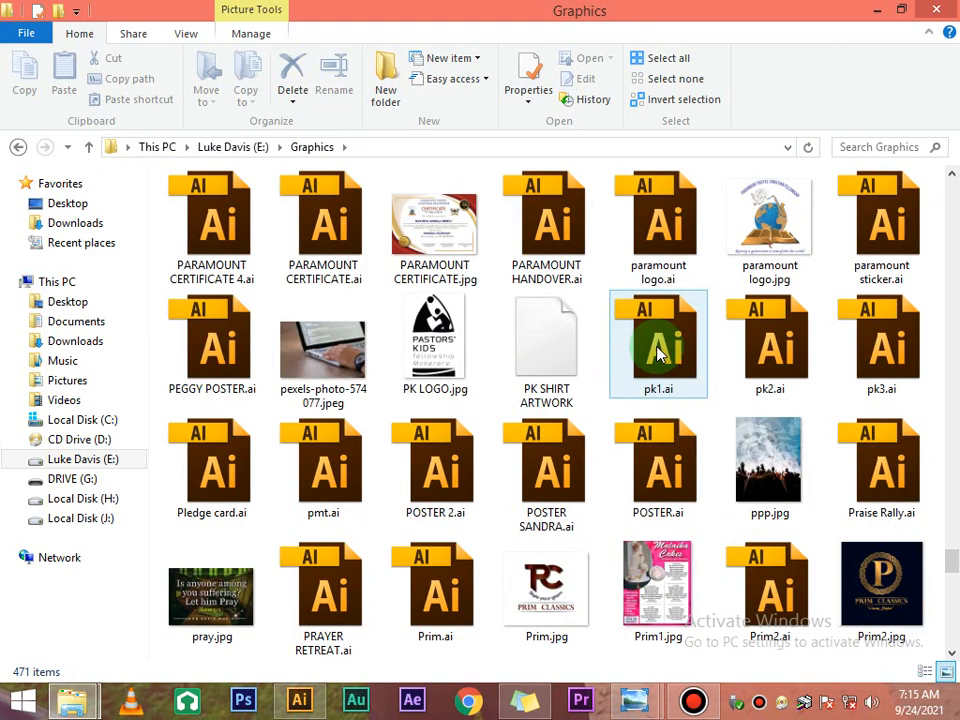
scroll(658, 353, down, 5)
scroll(658, 353, down, 6)
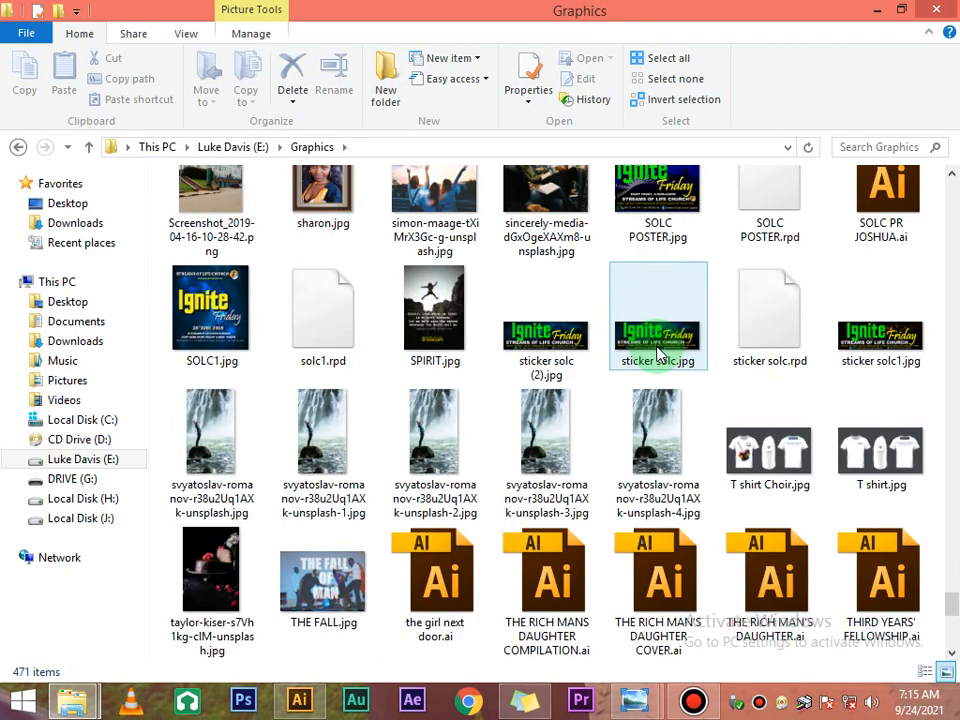
scroll(658, 353, up, 7)
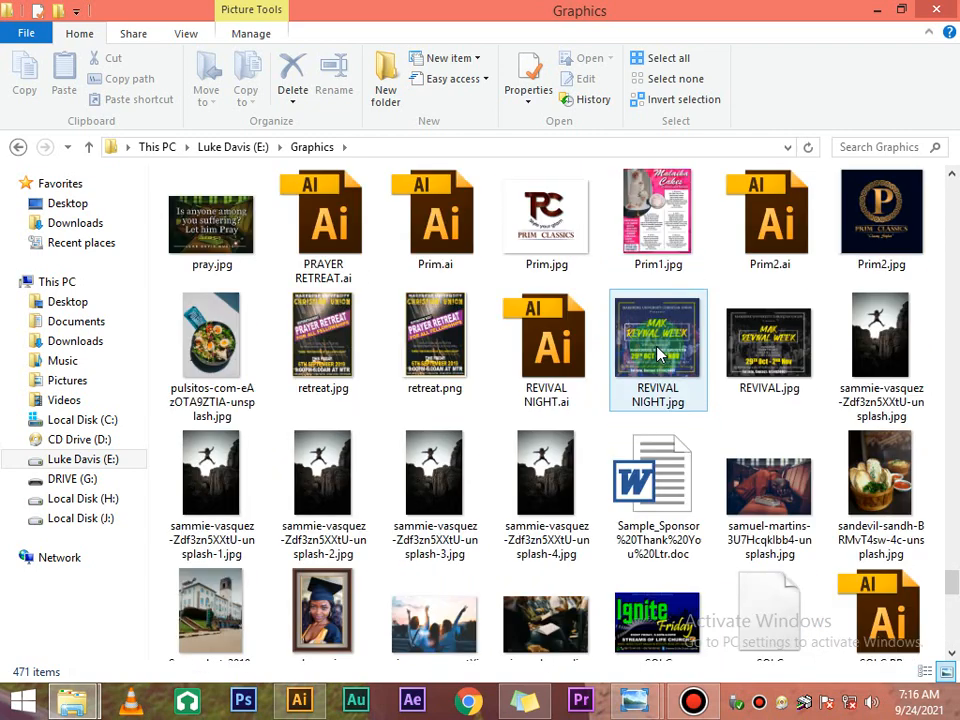
scroll(658, 353, up, 7)
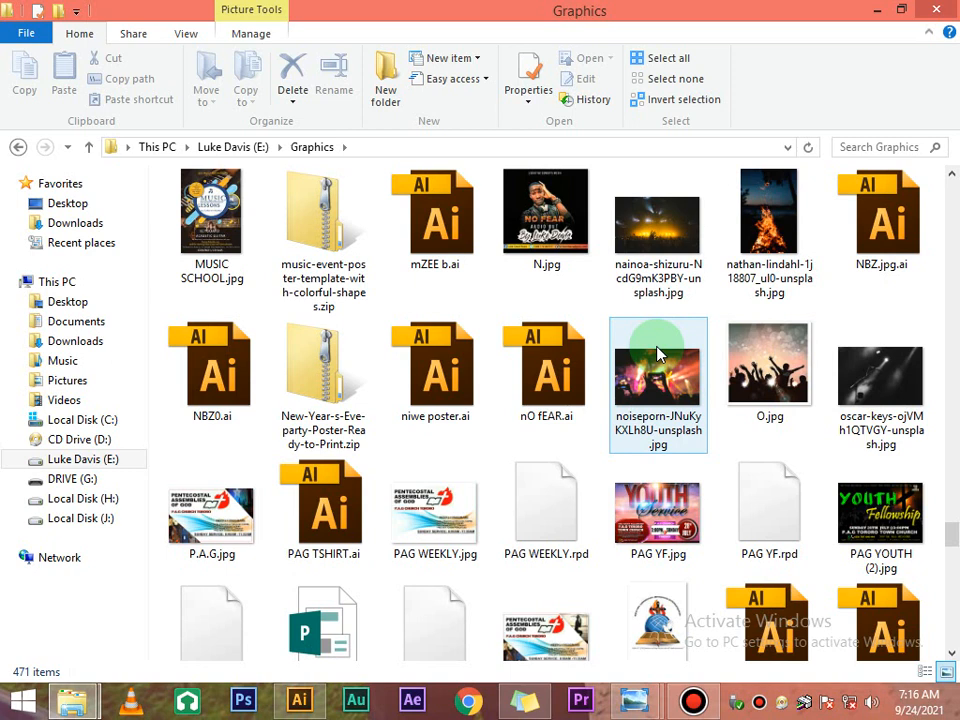
click(658, 353)
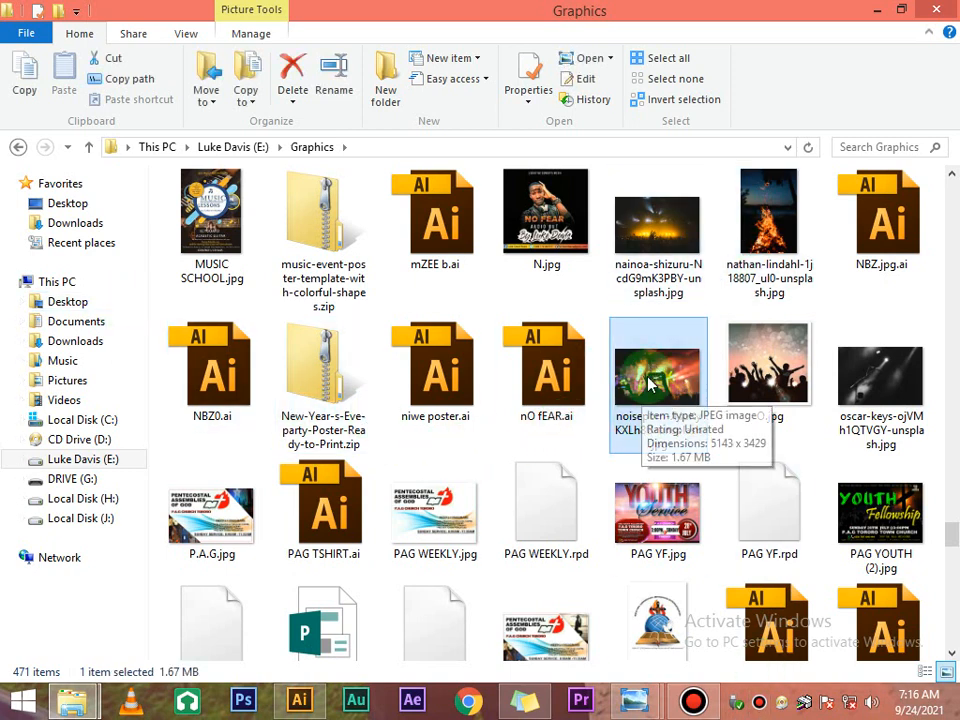
Step: Minimize the File Explorer, Illustrator and Photo Viewer windows and open the Graphics folder on the desktop
click(876, 10)
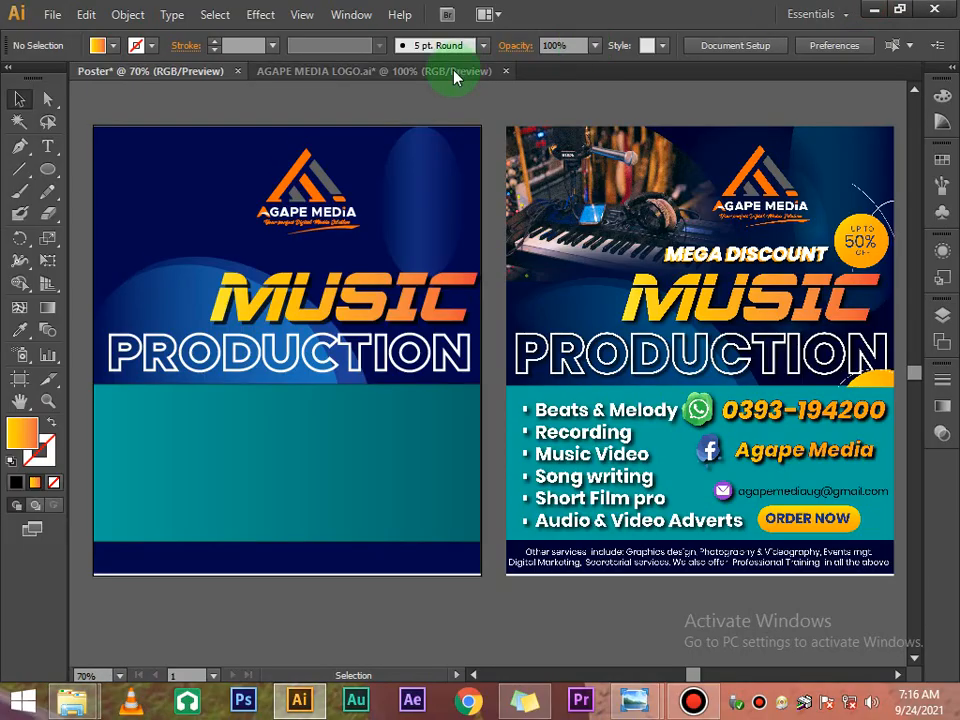
click(873, 12)
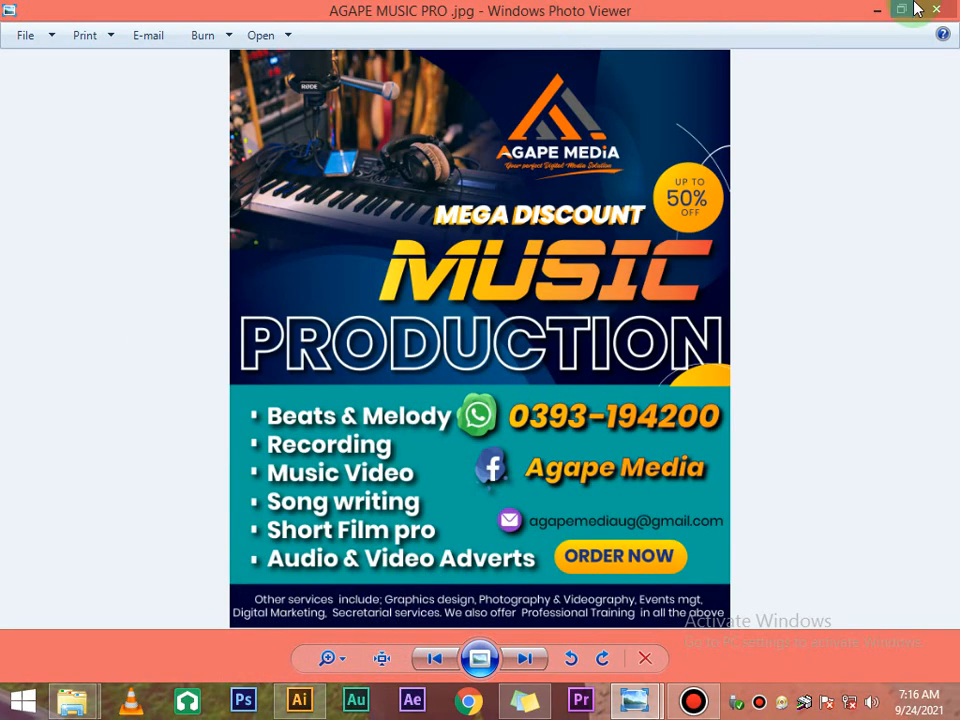
click(878, 11)
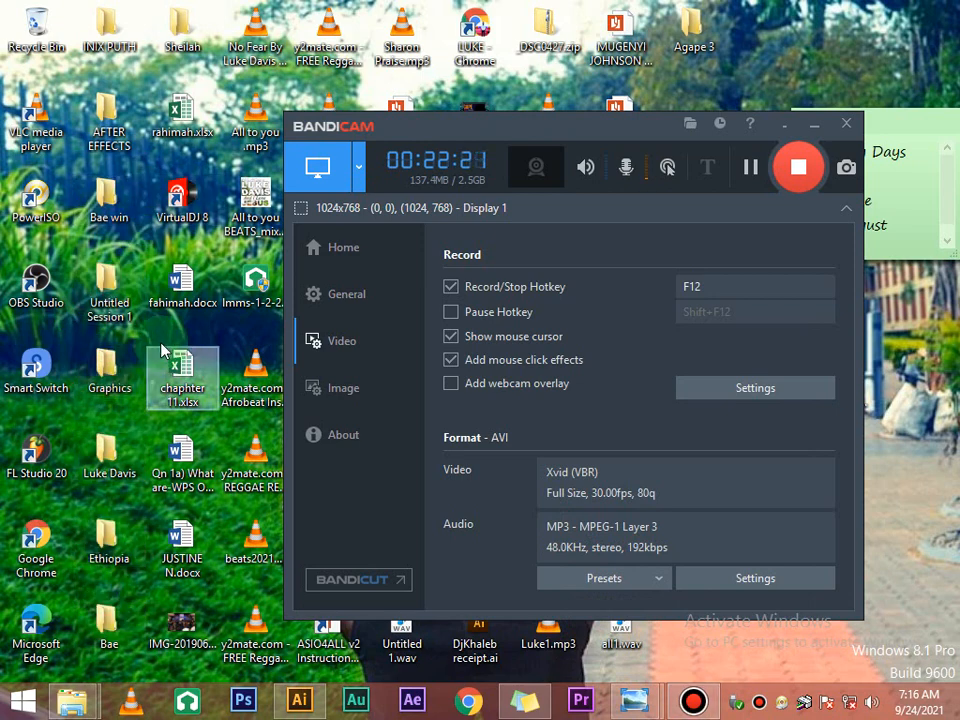
double_click(127, 379)
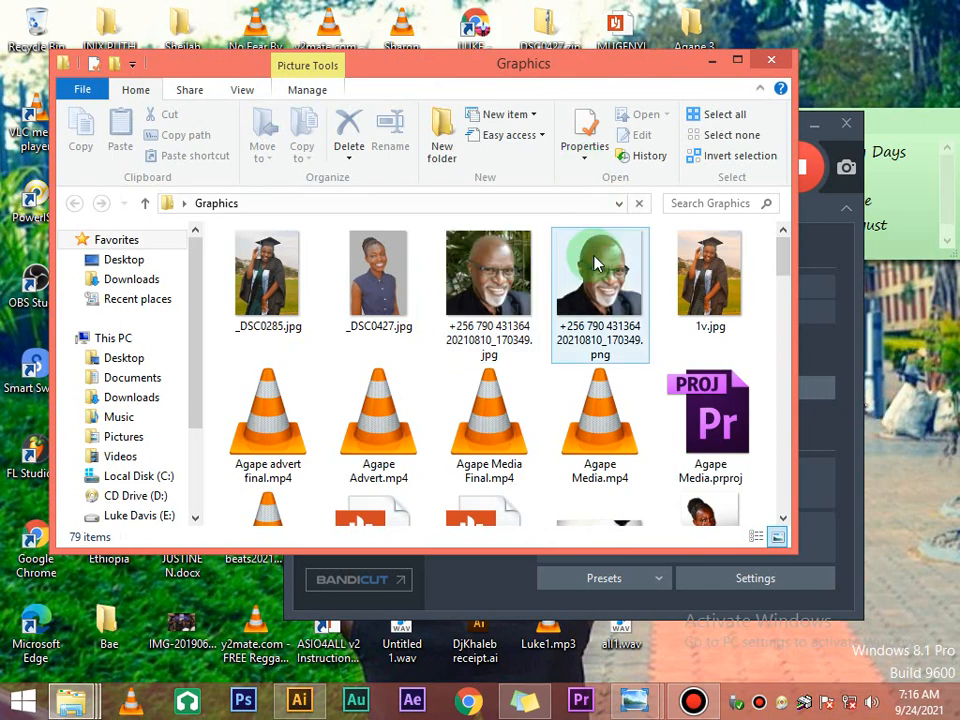
Step: Maximize the desktop Graphics folder's window and look through its thumbnails for a music production photo
scroll(590, 250, down, 2)
scroll(597, 260, down, 2)
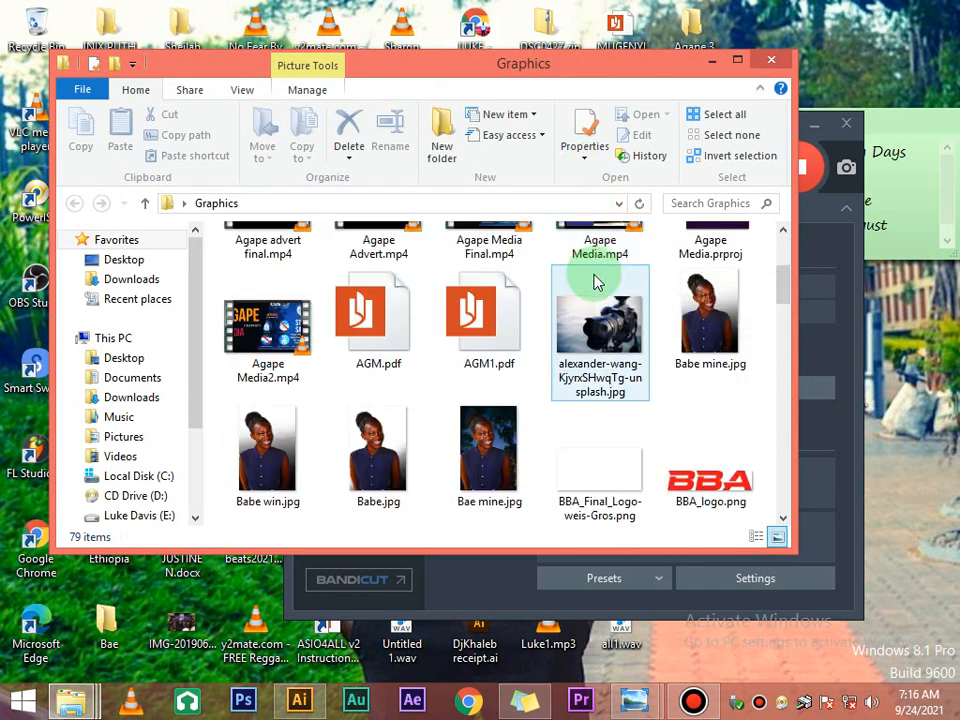
scroll(600, 276, down, 2)
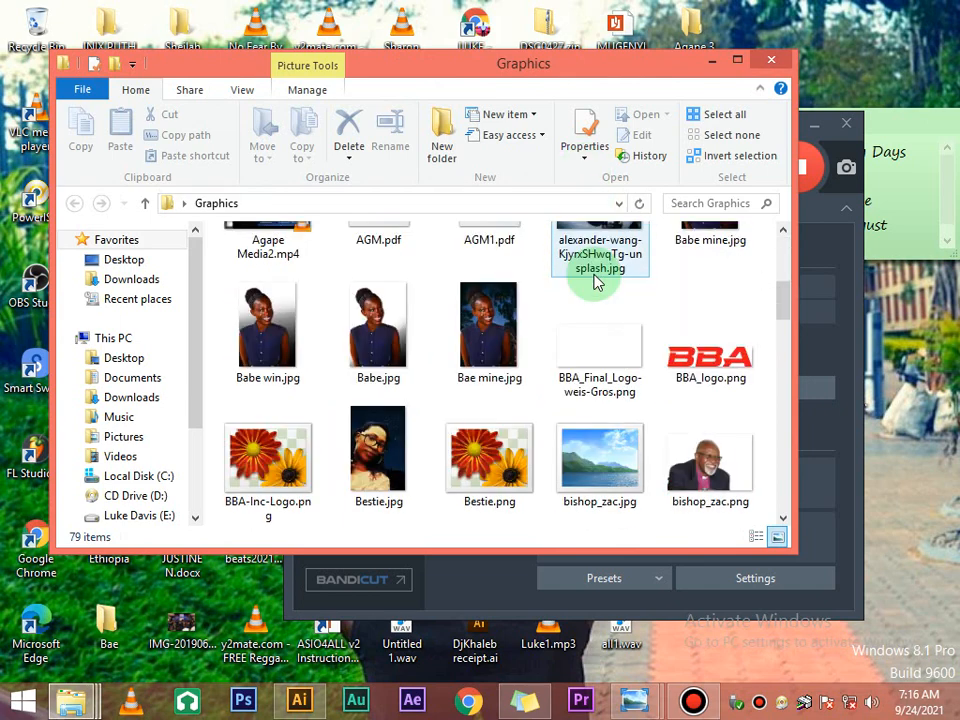
click(737, 60)
scroll(590, 331, down, 2)
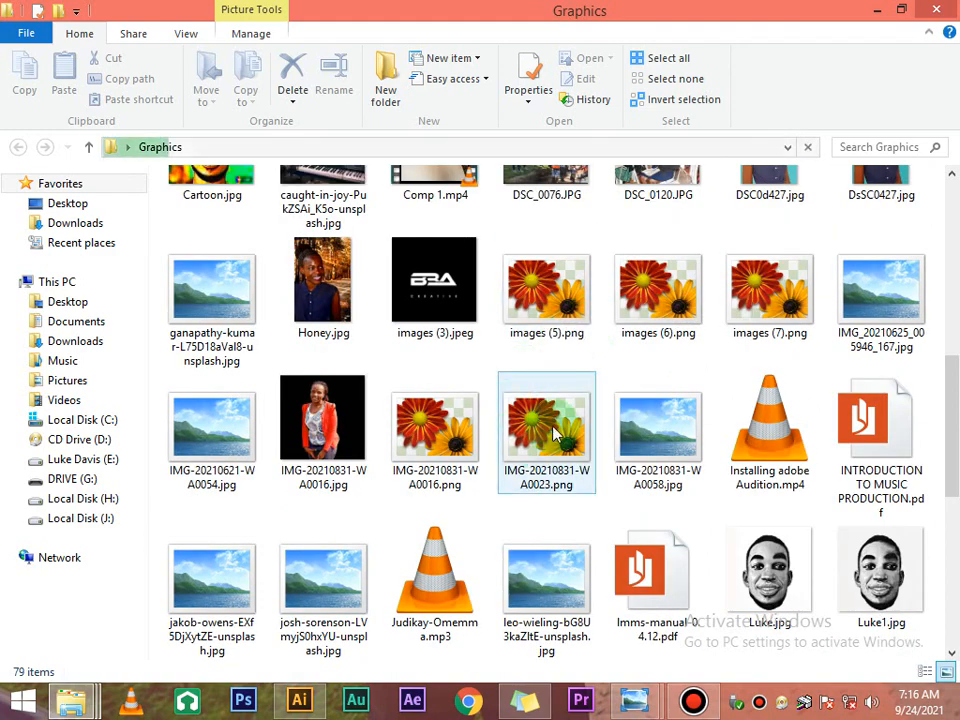
scroll(555, 436, down, 5)
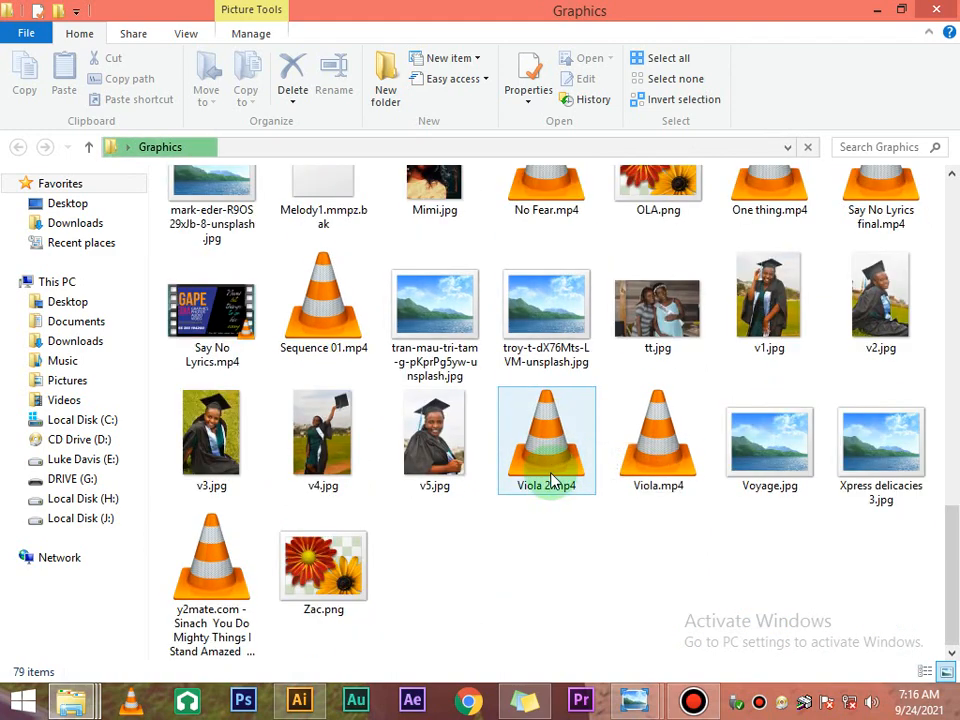
scroll(560, 375, up, 2)
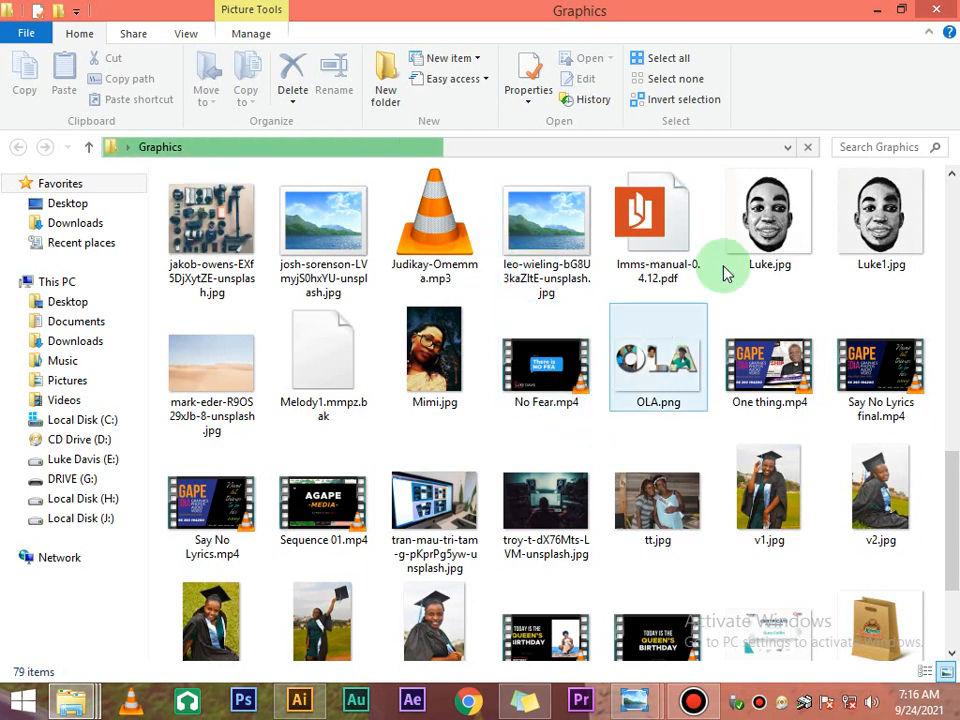
scroll(570, 318, up, 2)
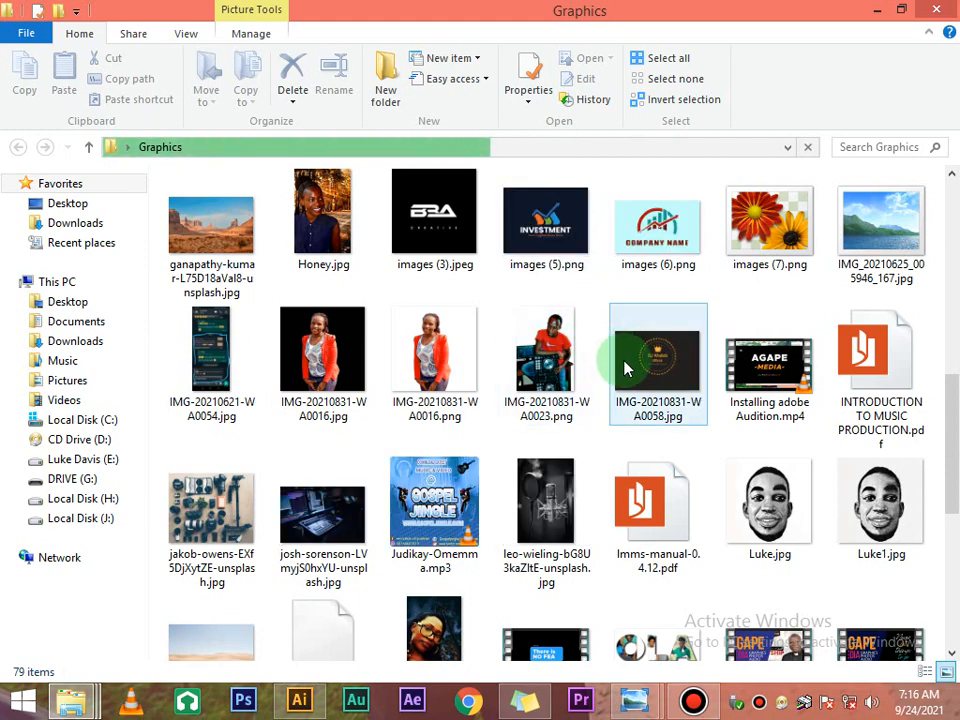
scroll(624, 369, down, 2)
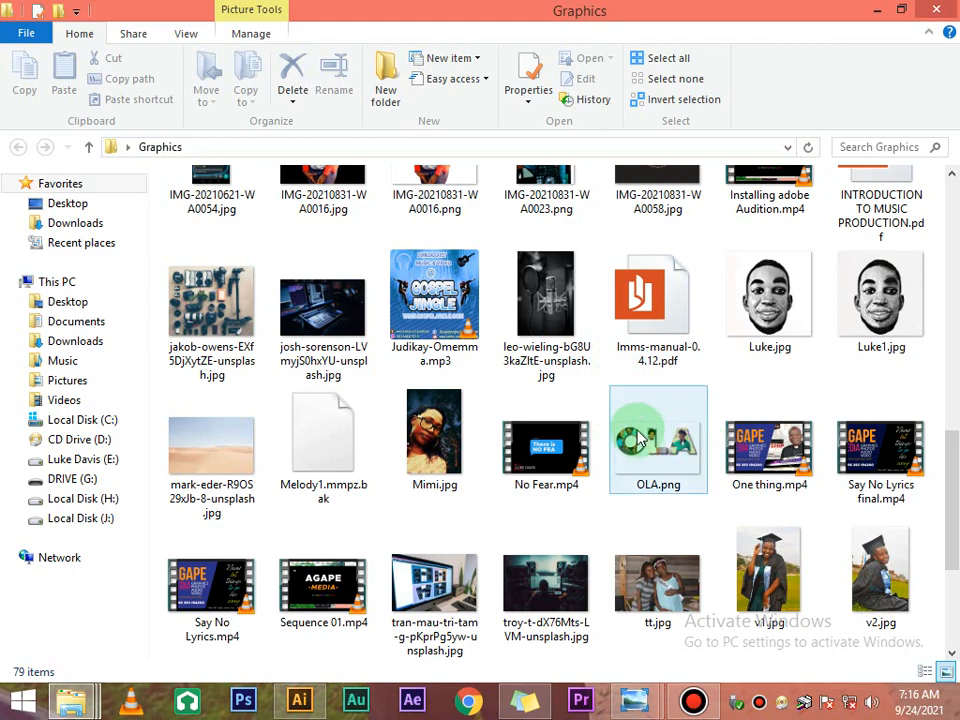
Step: Preview the dark photo of the mixing console and screens at full size, and close the preview
click(338, 292)
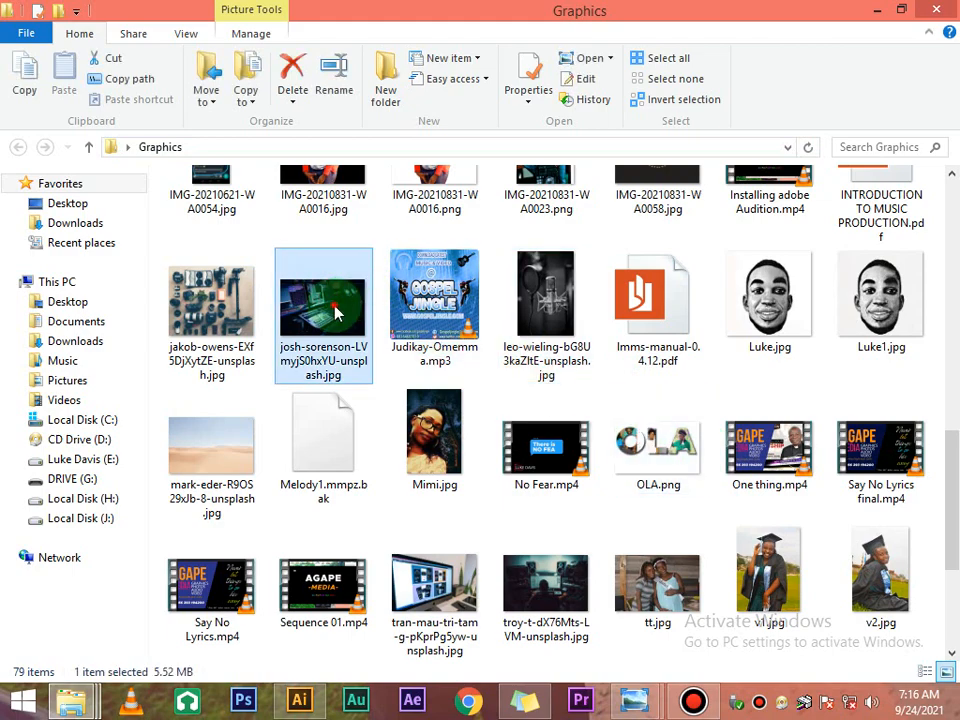
double_click(336, 312)
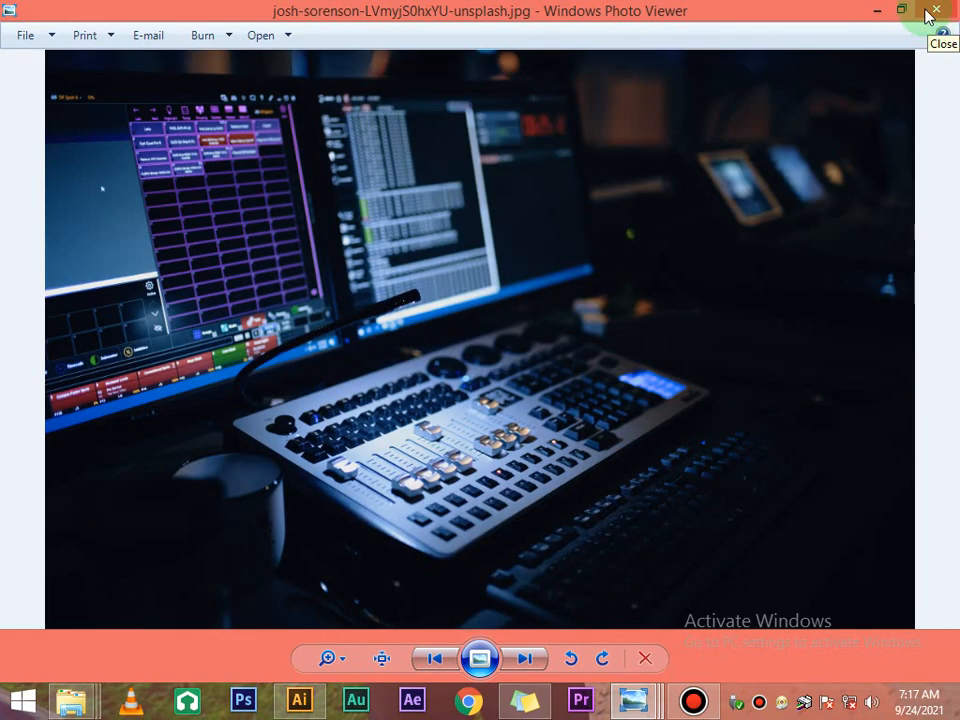
click(932, 12)
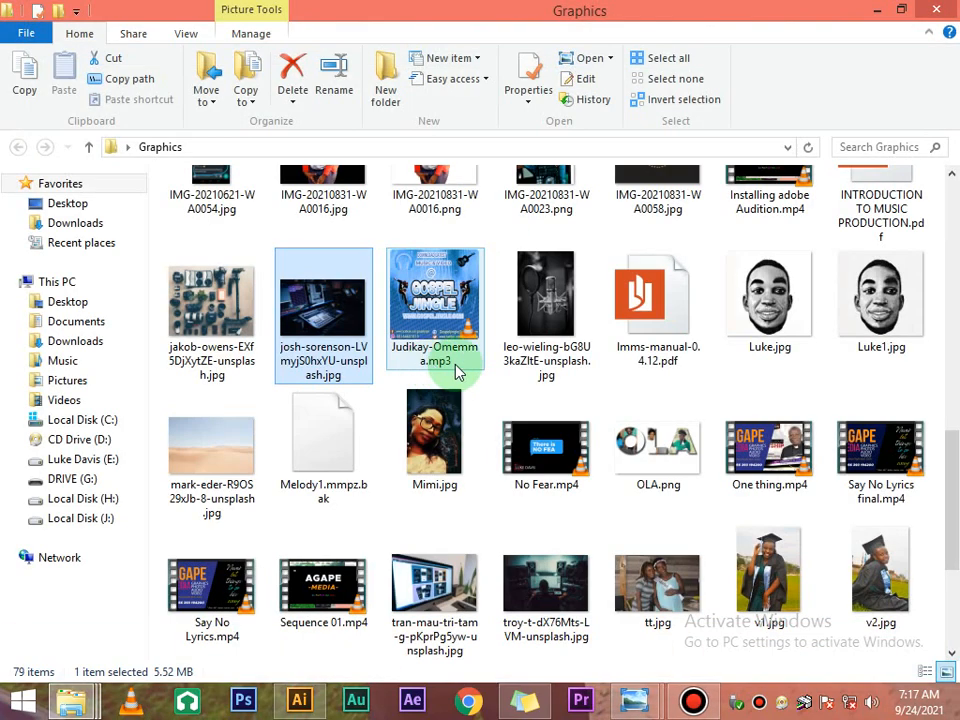
scroll(501, 348, up, 2)
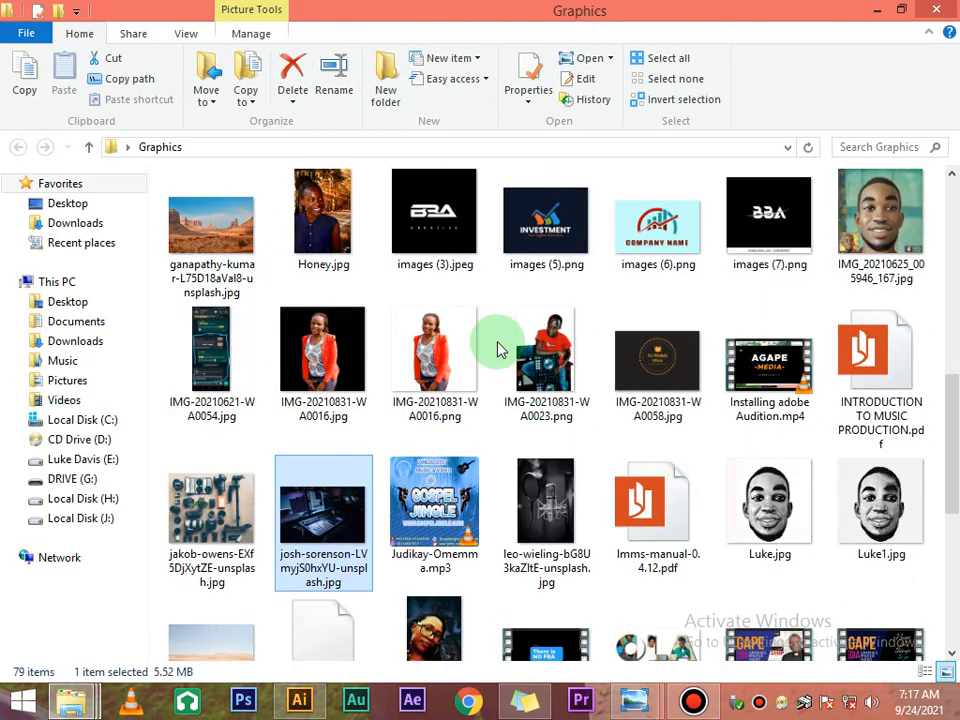
Step: Preview the dark photo of the producer seated between studio monitors at full size, and close the preview
scroll(501, 348, down, 2)
scroll(501, 348, down, 3)
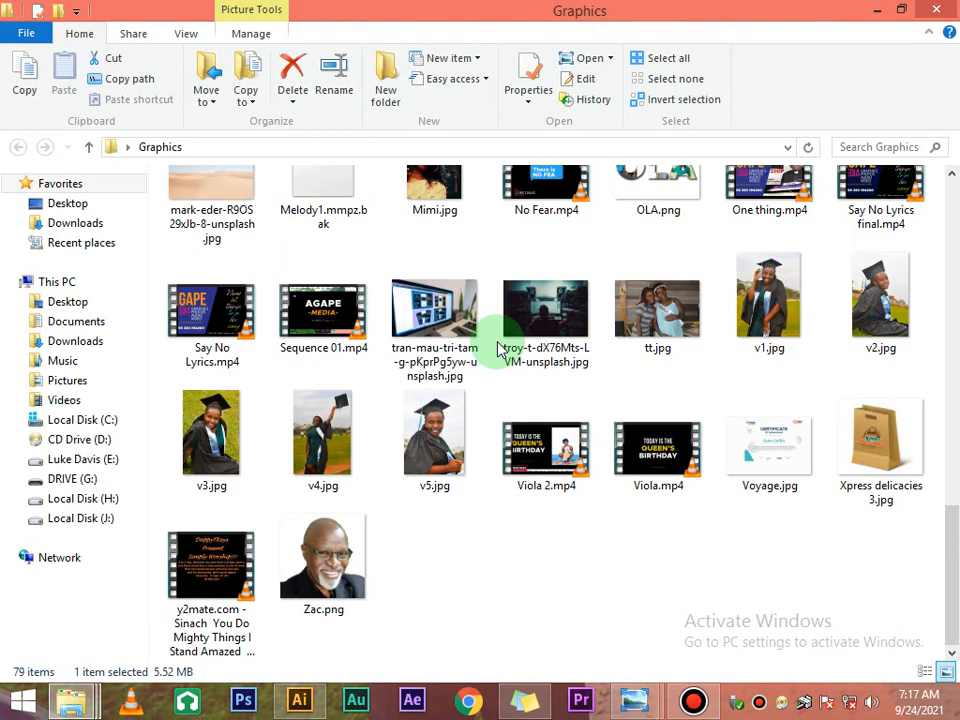
double_click(501, 348)
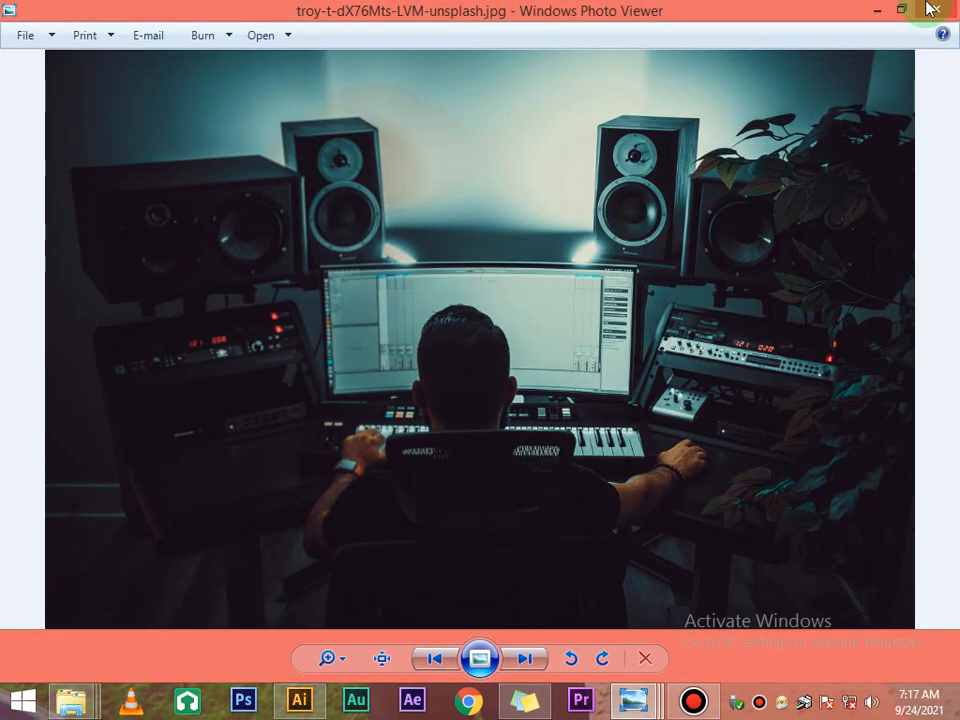
click(930, 9)
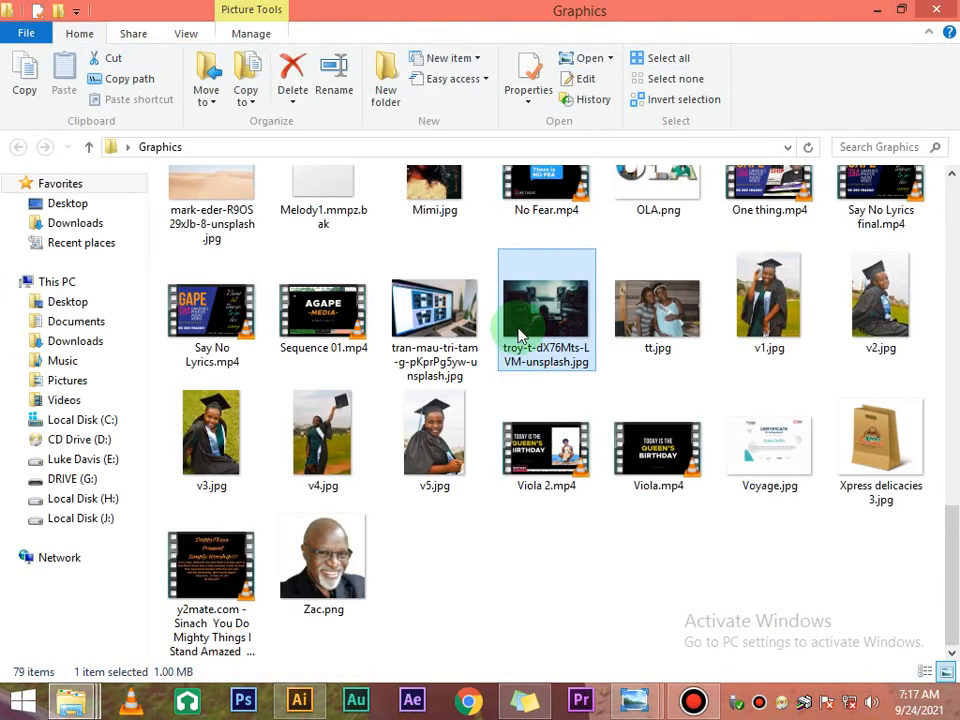
Step: Copy the troy-t-dX76Mts-LVM-unsplash.jpg studio photo, switch to Illustrator and paste it into the Poster document
right_click(542, 284)
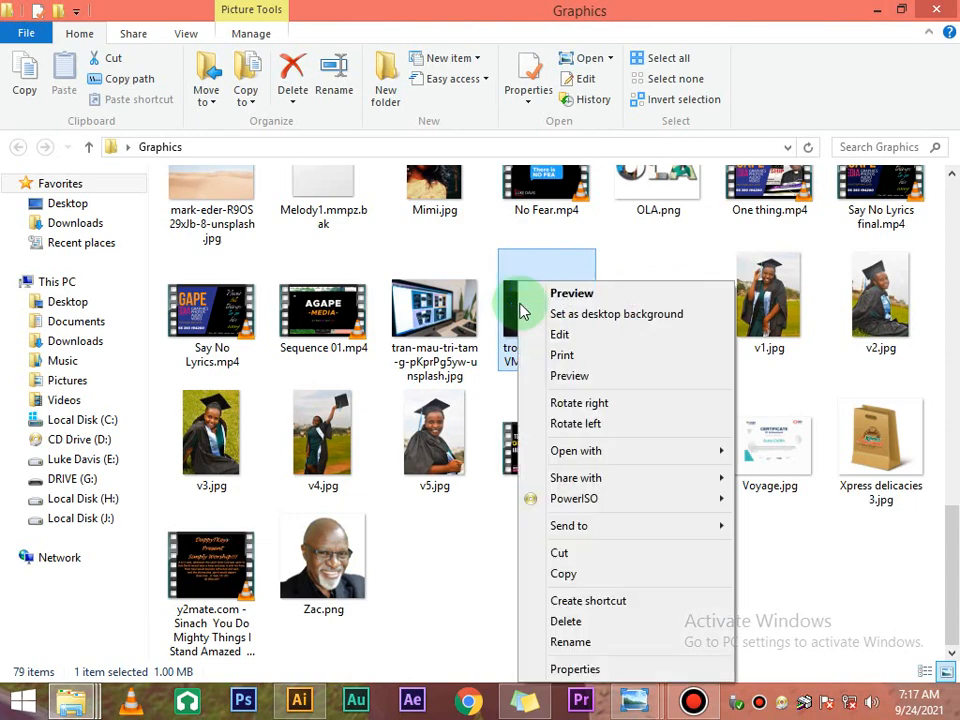
click(570, 574)
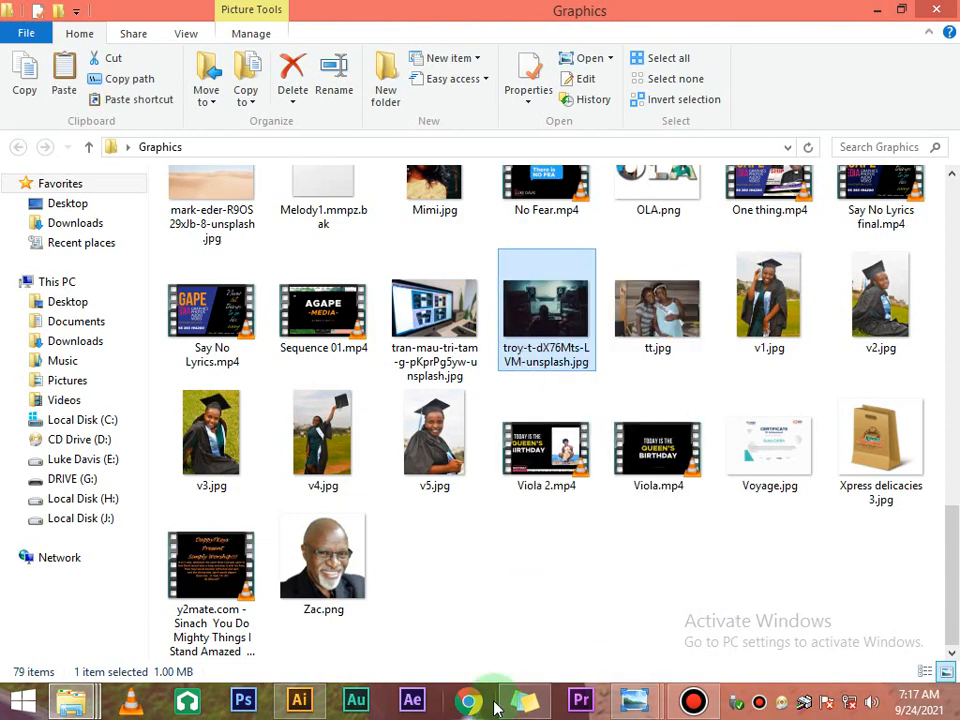
click(318, 702)
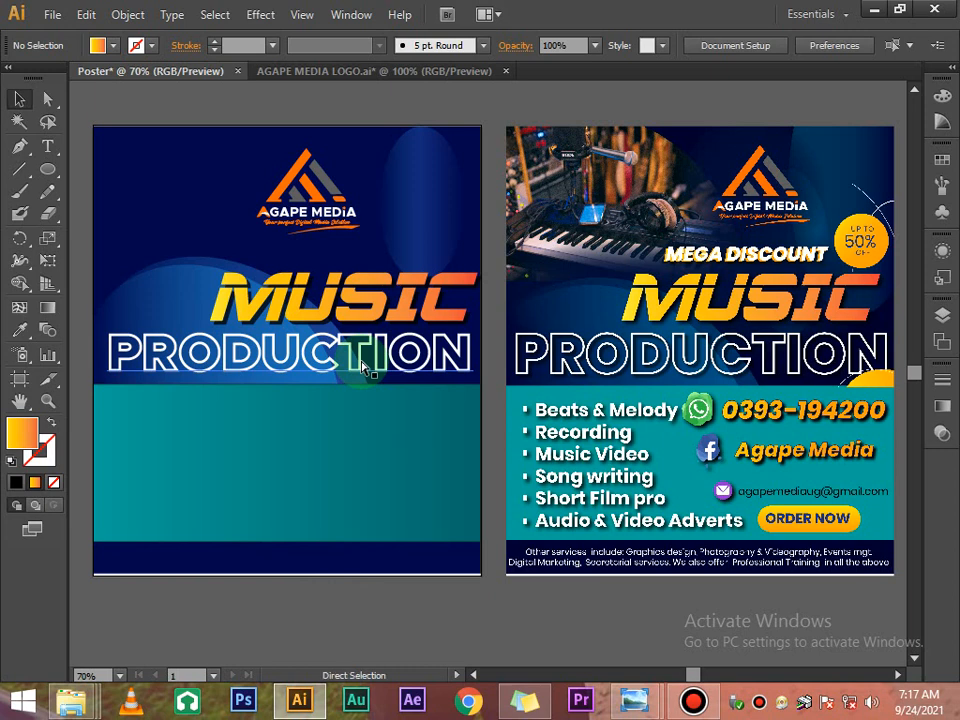
key(ctrl+v)
Step: Try to scale the pasted studio photo uniformly with the Scale transform
right_click(362, 366)
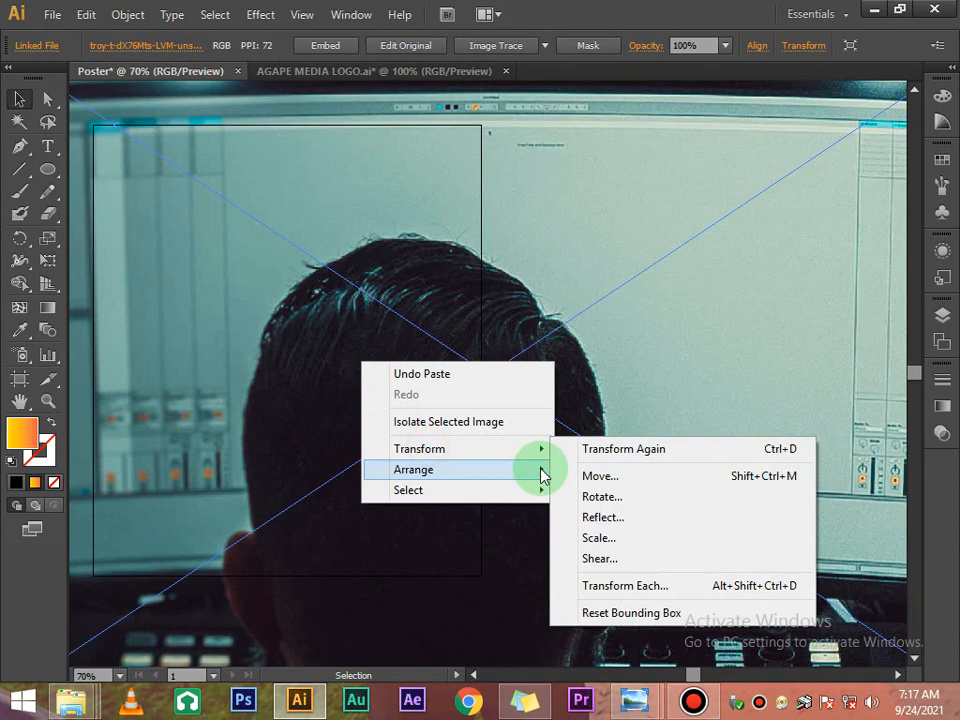
click(592, 540)
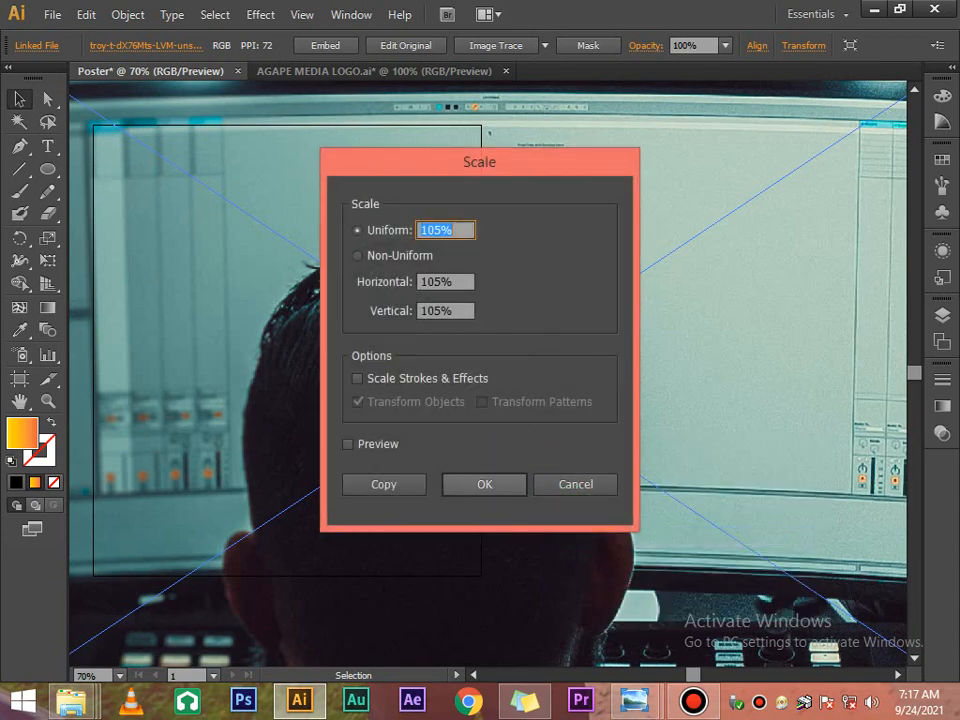
click(489, 483)
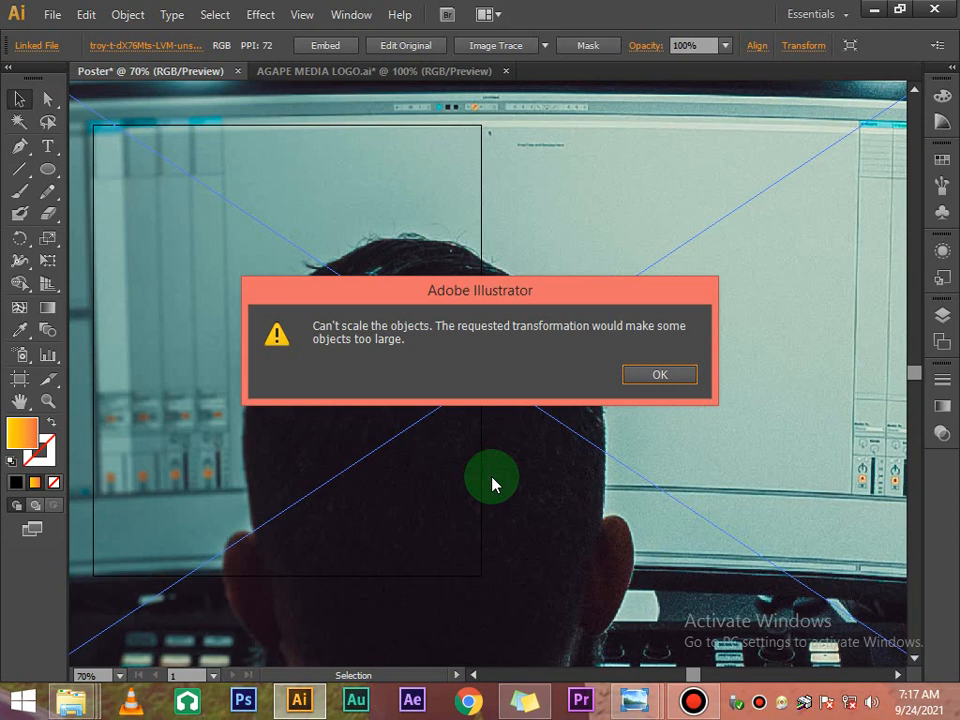
key(Return)
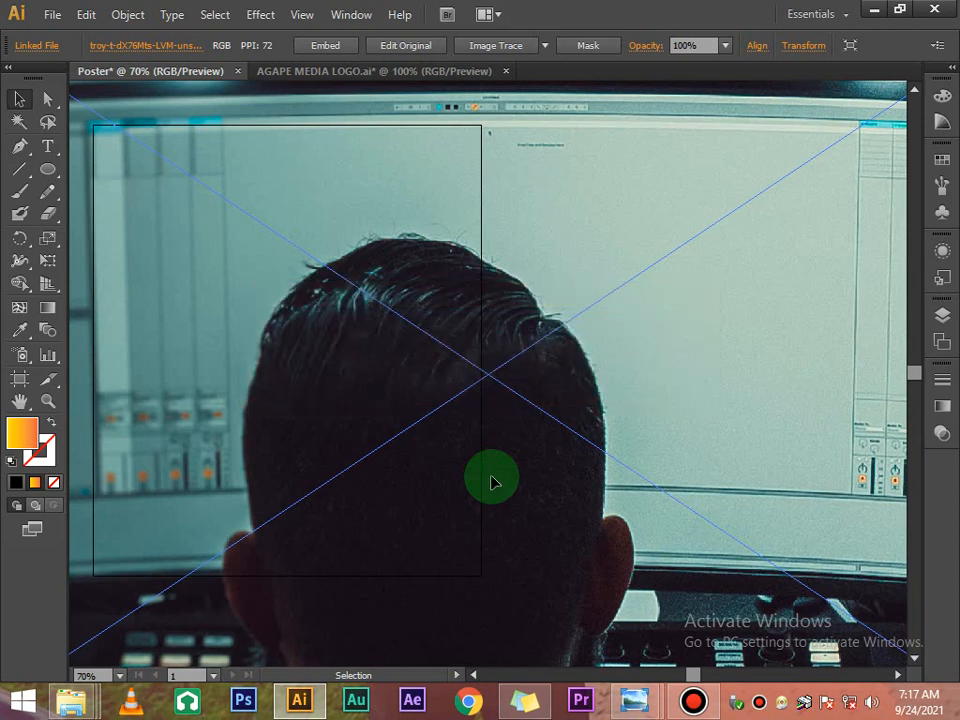
Step: Scale the pasted studio photo uniformly to 50% and repeat the scaling until it is smaller than the poster
right_click(474, 414)
mouse_move(546, 499)
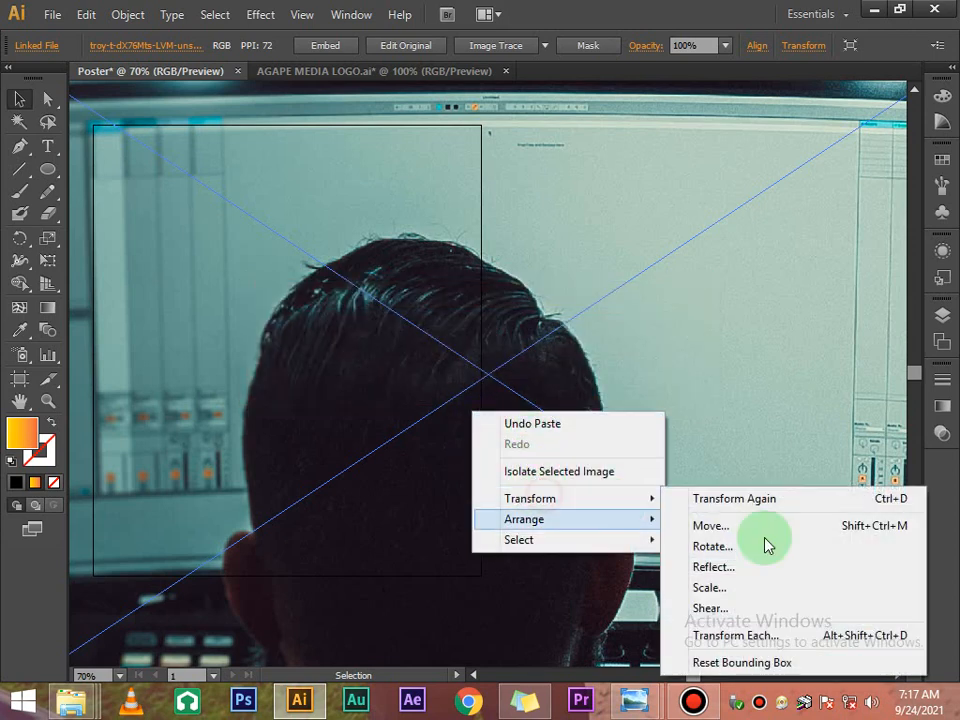
click(713, 584)
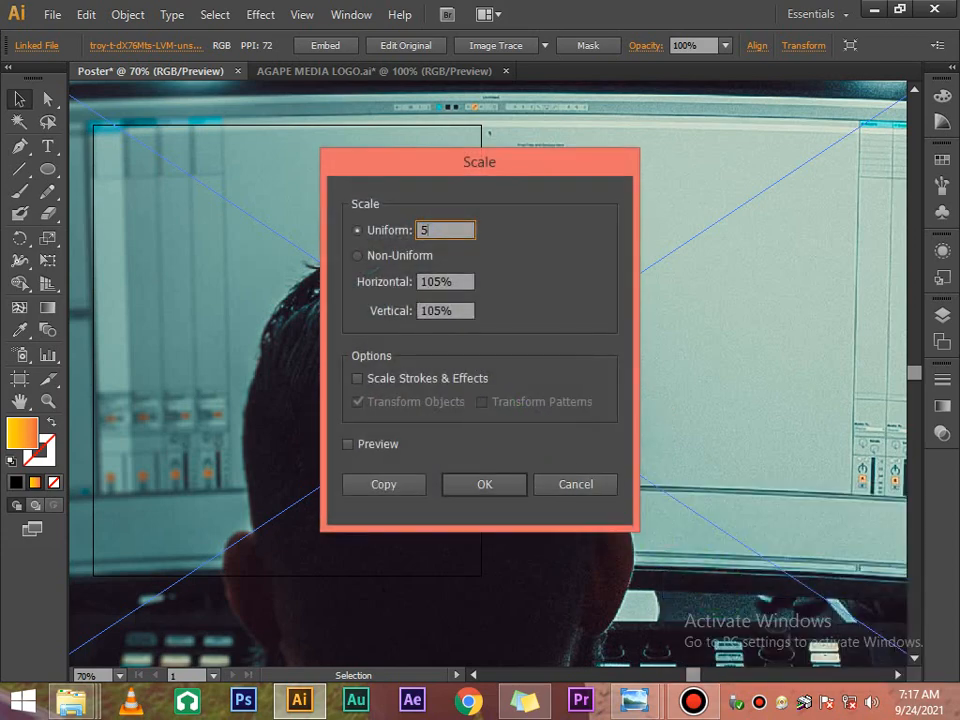
text(50)
click(512, 470)
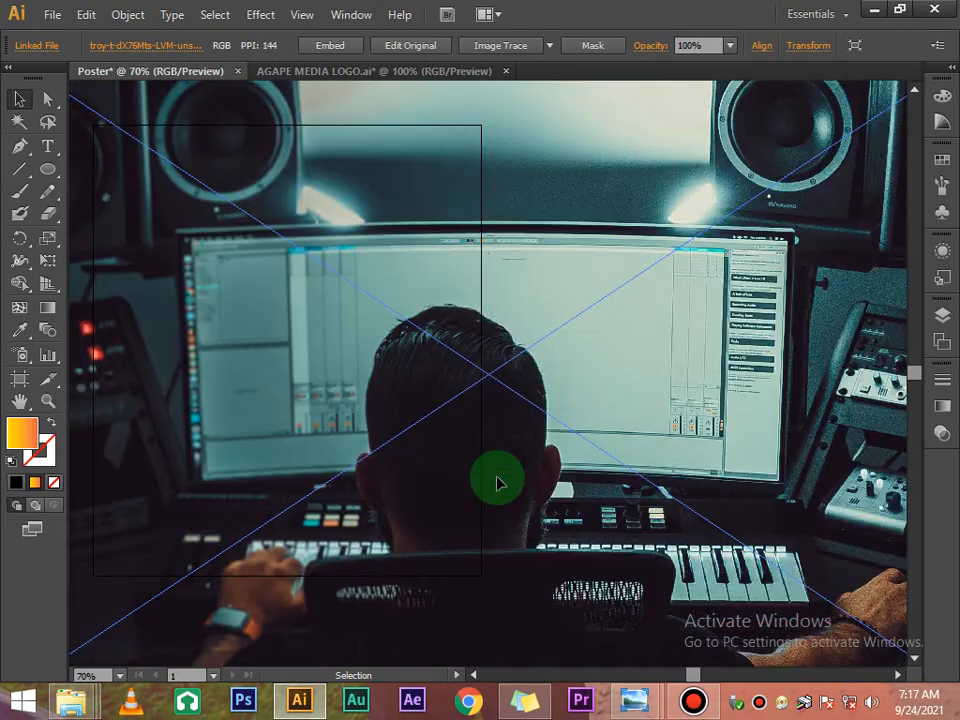
key(ctrl+d)
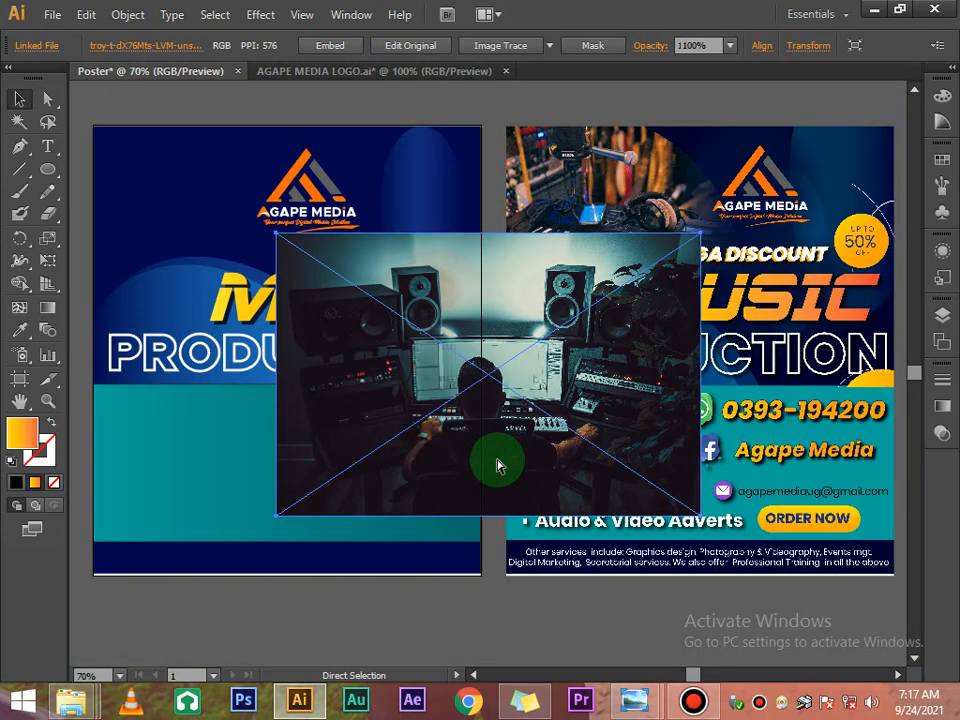
key(ctrl+d)
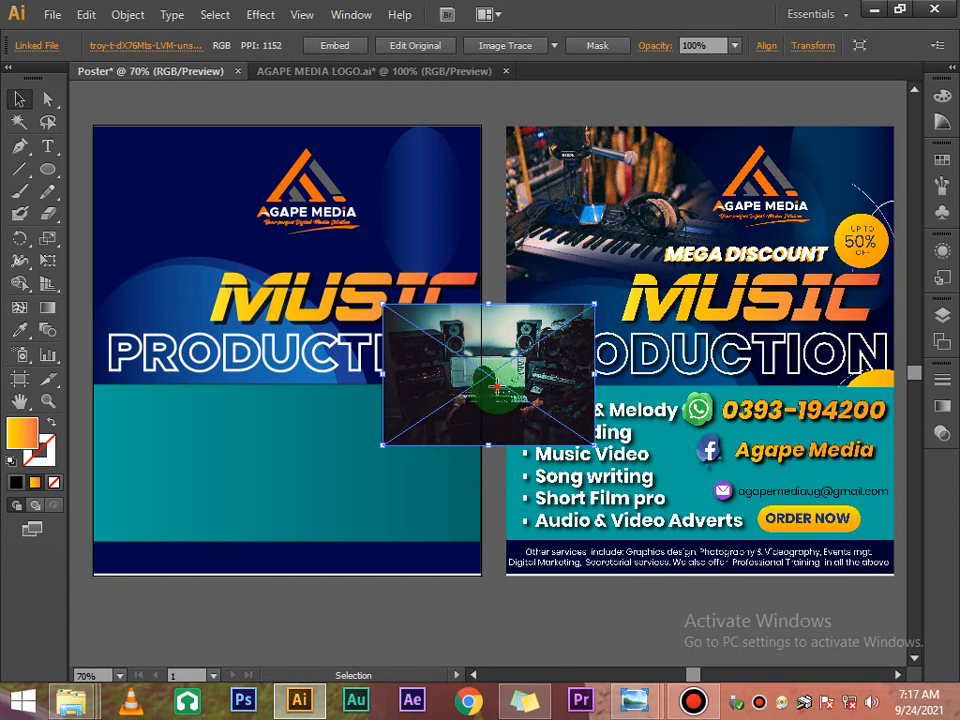
Step: Move the reduced studio photo onto the upper-left corner of the unfinished poster, outside isolation mode
right_click(497, 390)
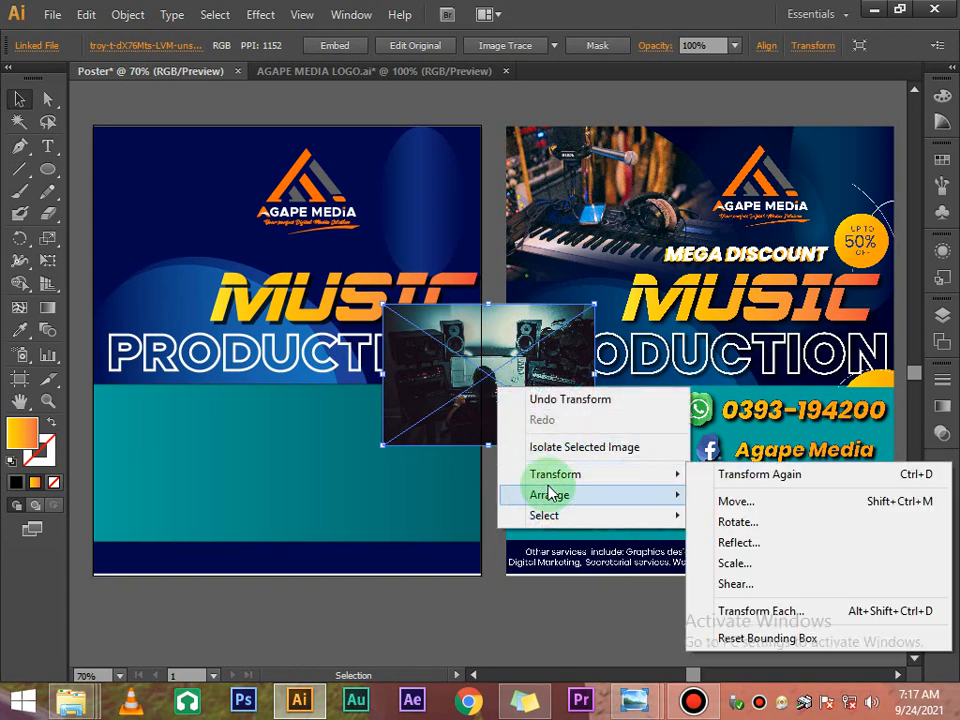
double_click(499, 370)
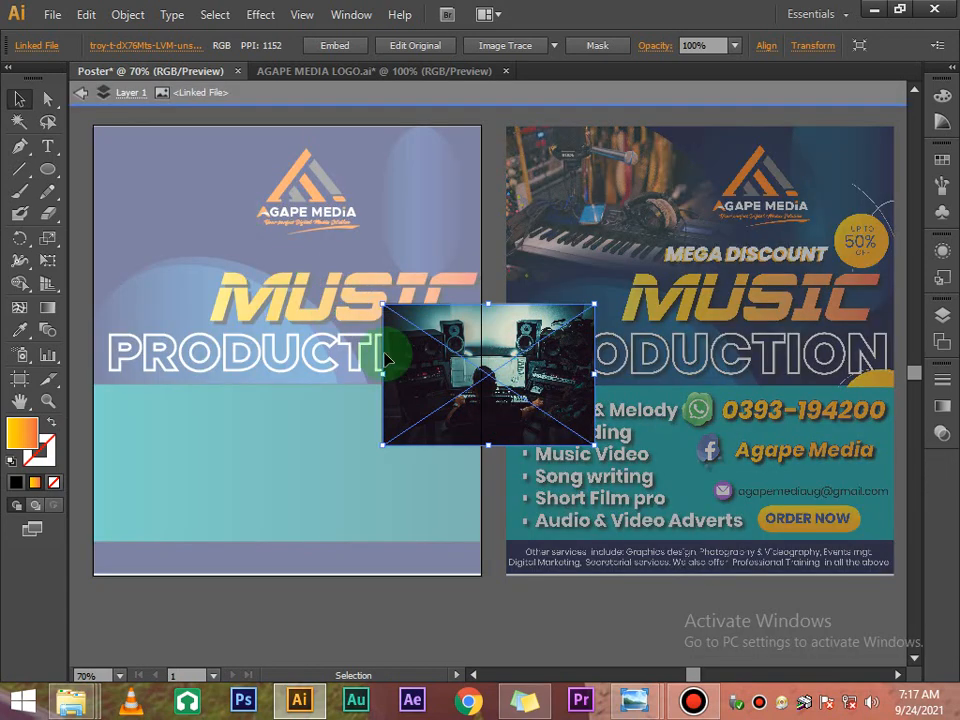
double_click(470, 628)
drag(474, 378, 165, 196)
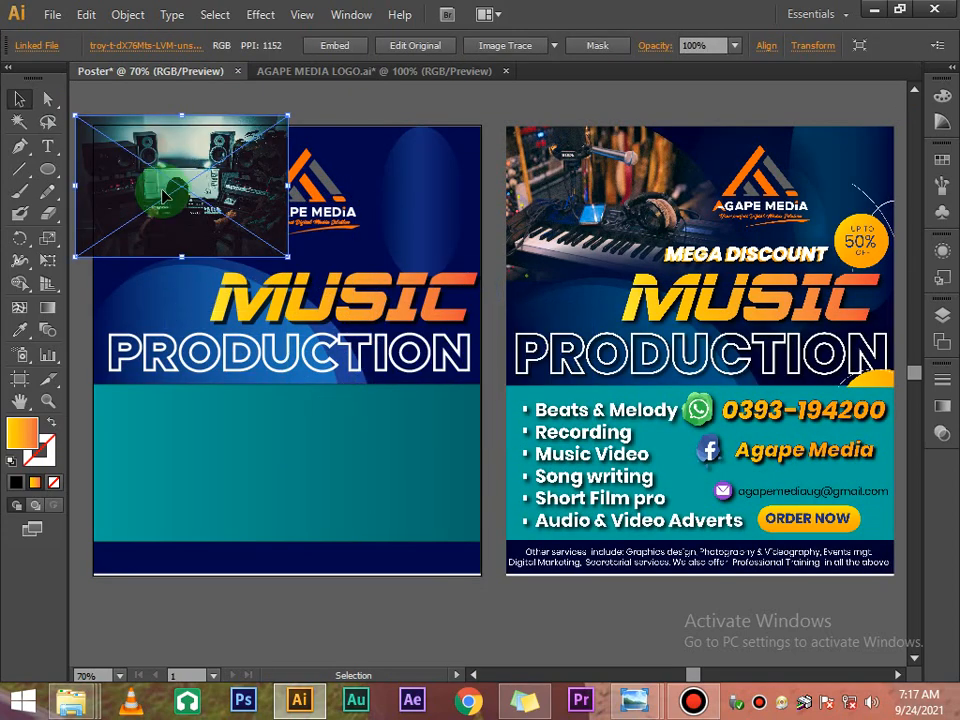
Step: Scale the studio photo uniformly to 105%, repeat the scaling, and adjust its position over the poster's upper-left corner
right_click(263, 219)
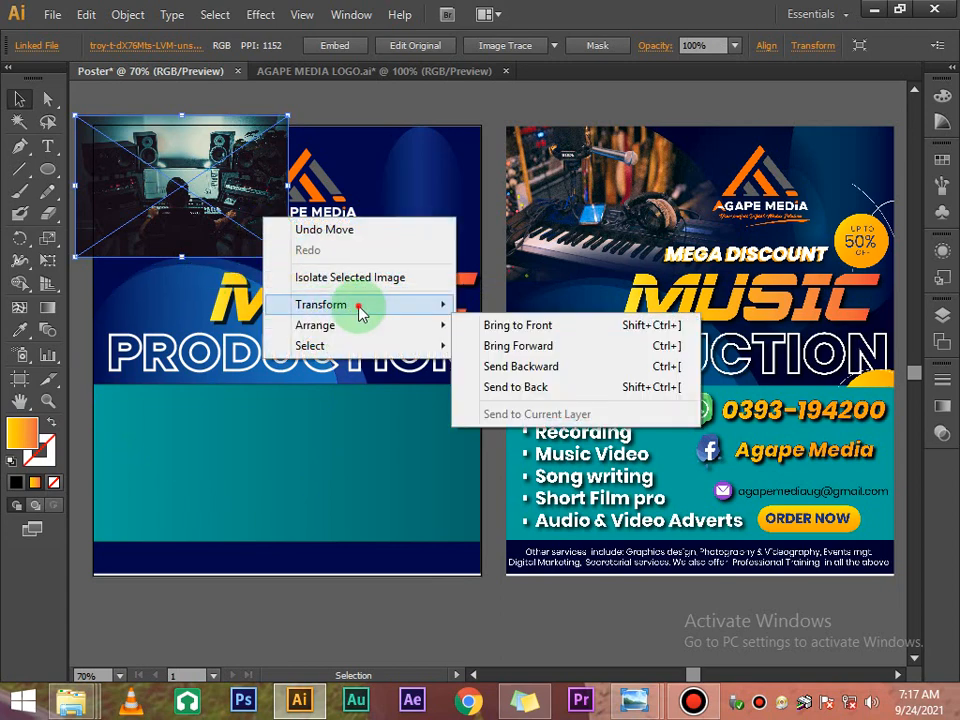
mouse_move(400, 306)
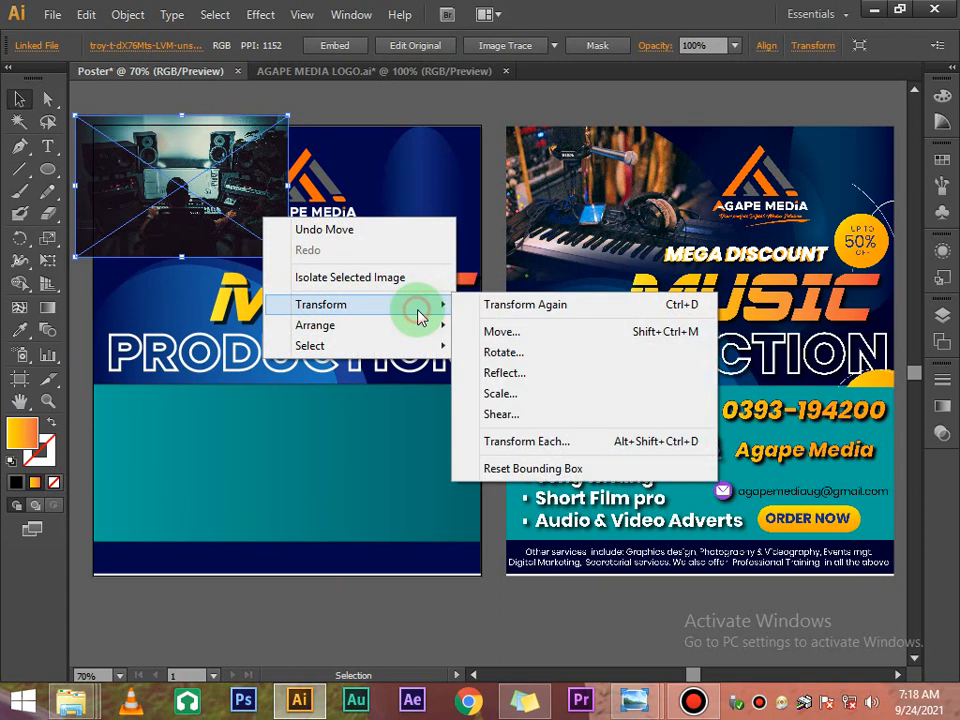
click(497, 392)
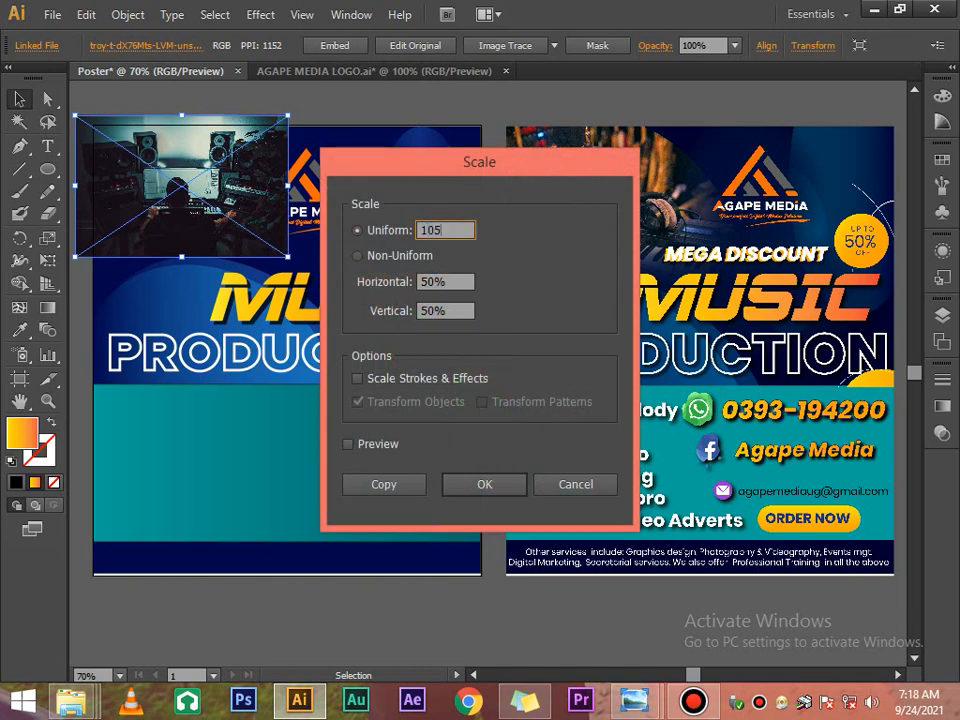
key(Return)
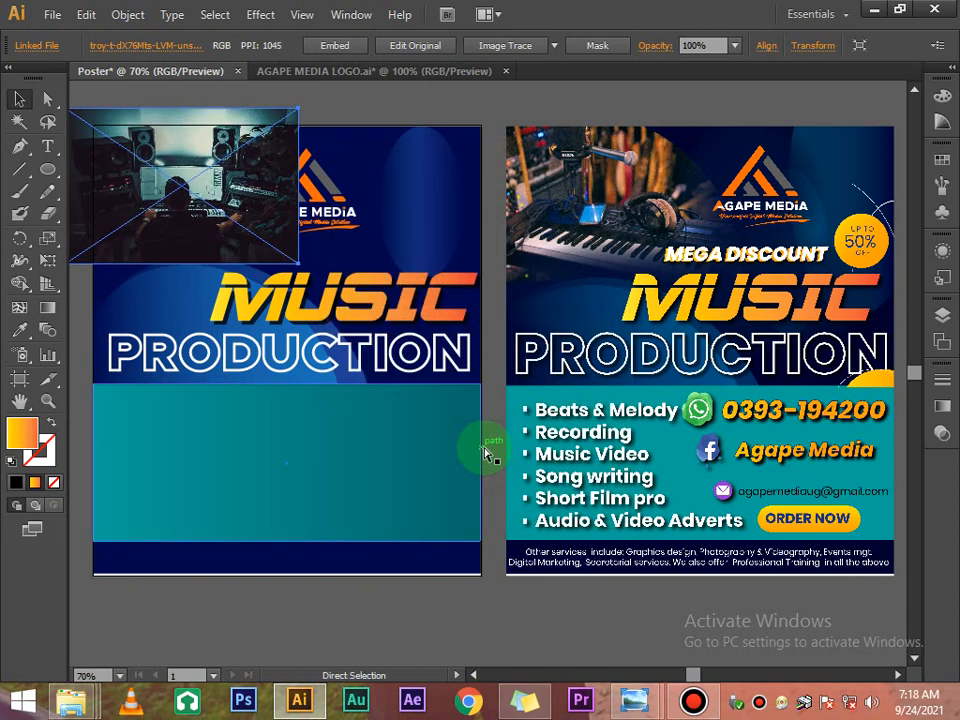
drag(251, 224, 249, 243)
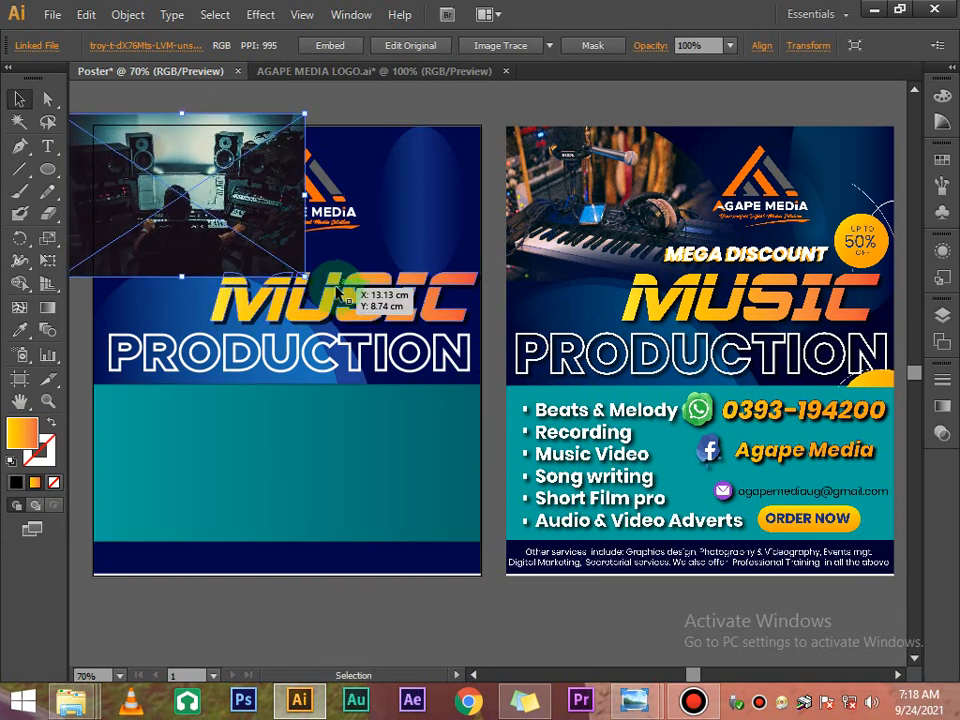
click(319, 609)
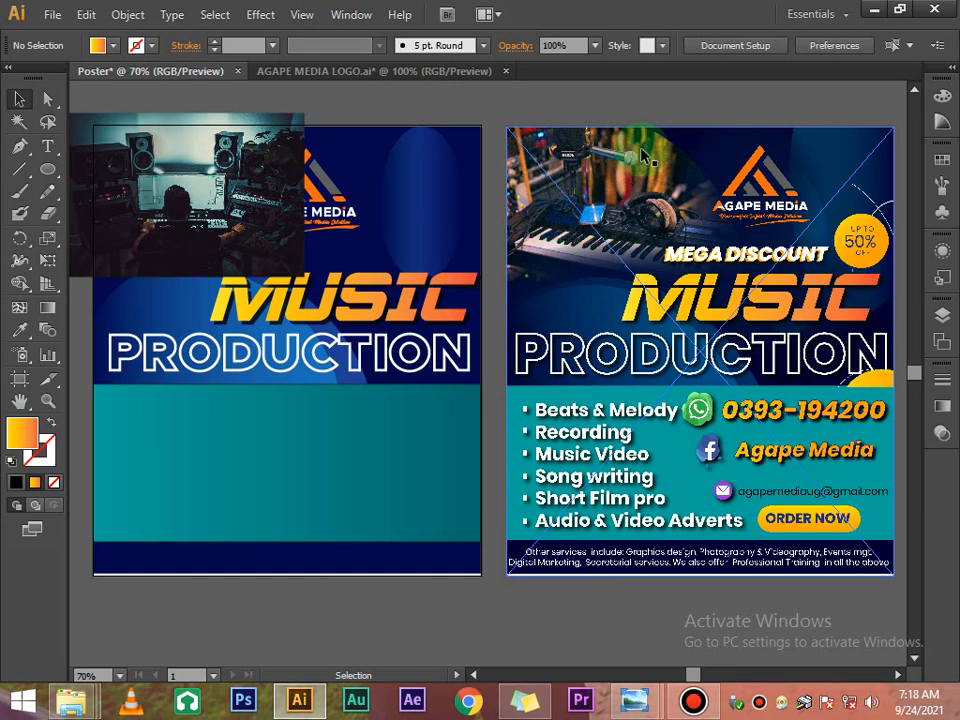
Step: Move the studio photo off the poster onto the empty canvas above it
scroll(305, 300, up, 5)
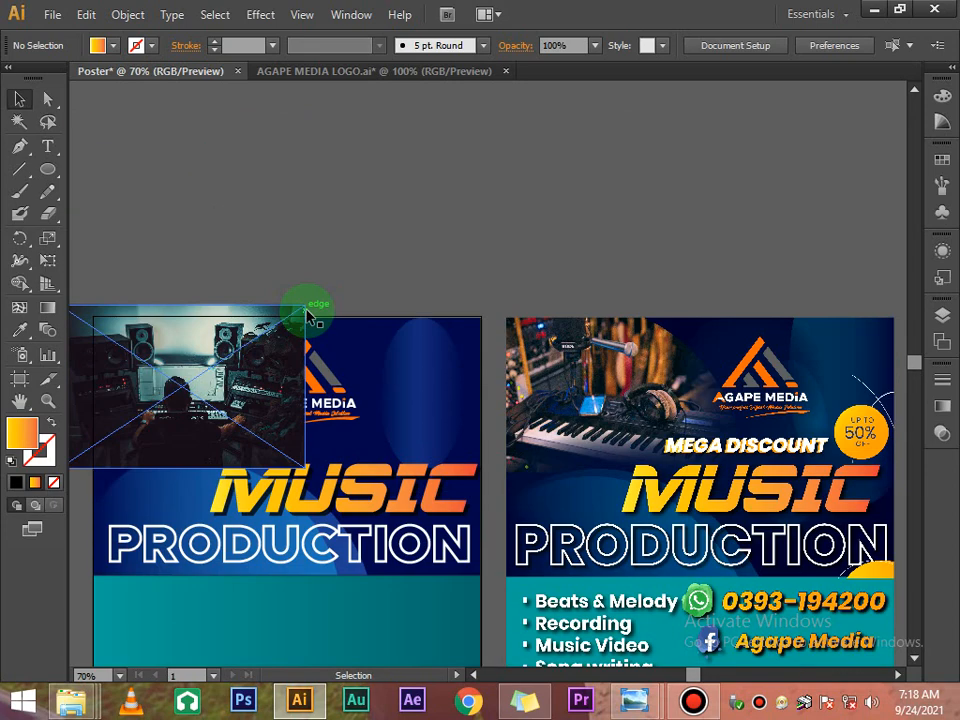
scroll(310, 318, up, 1)
drag(245, 385, 400, 232)
click(495, 221)
Step: Draw an orange gradient ellipse over the poster's upper-left corner and widen it on both sides
click(48, 170)
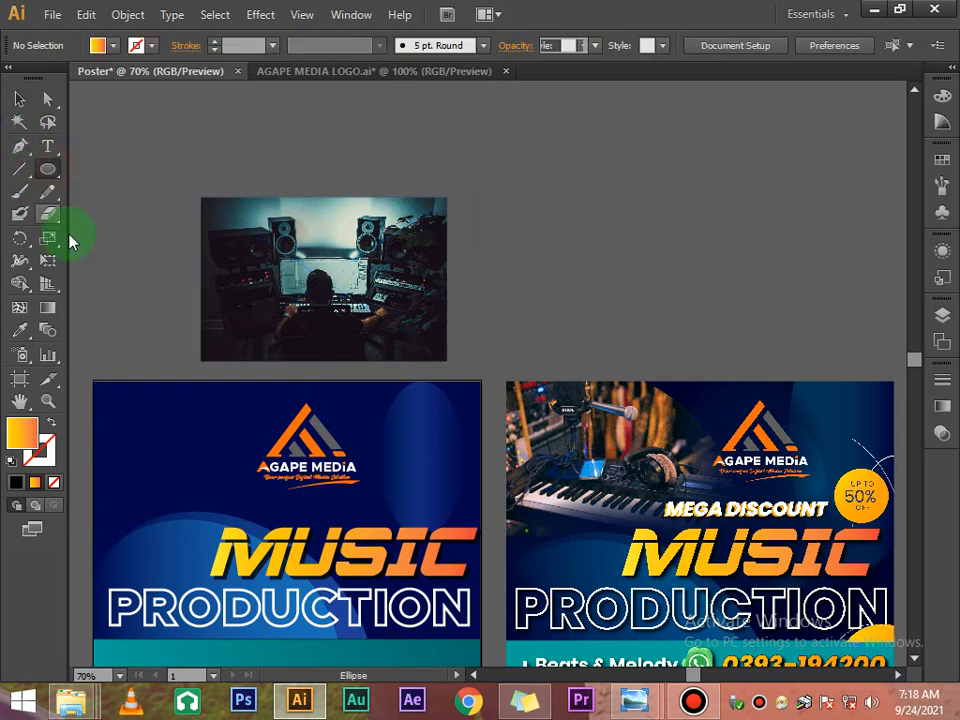
drag(88, 349, 289, 560)
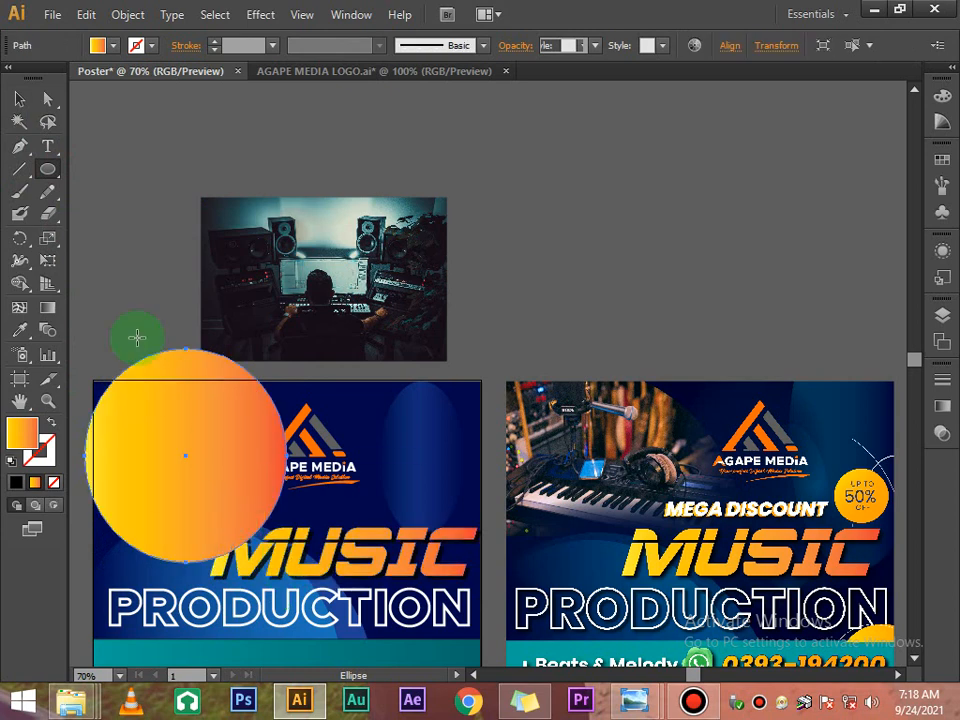
click(20, 98)
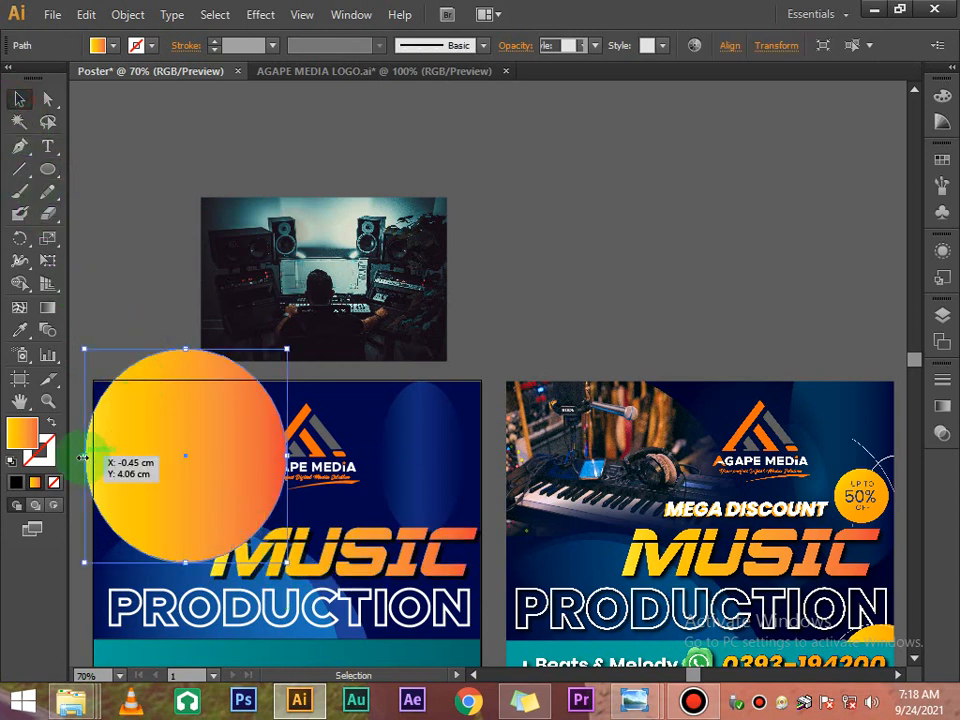
drag(83, 457, 52, 460)
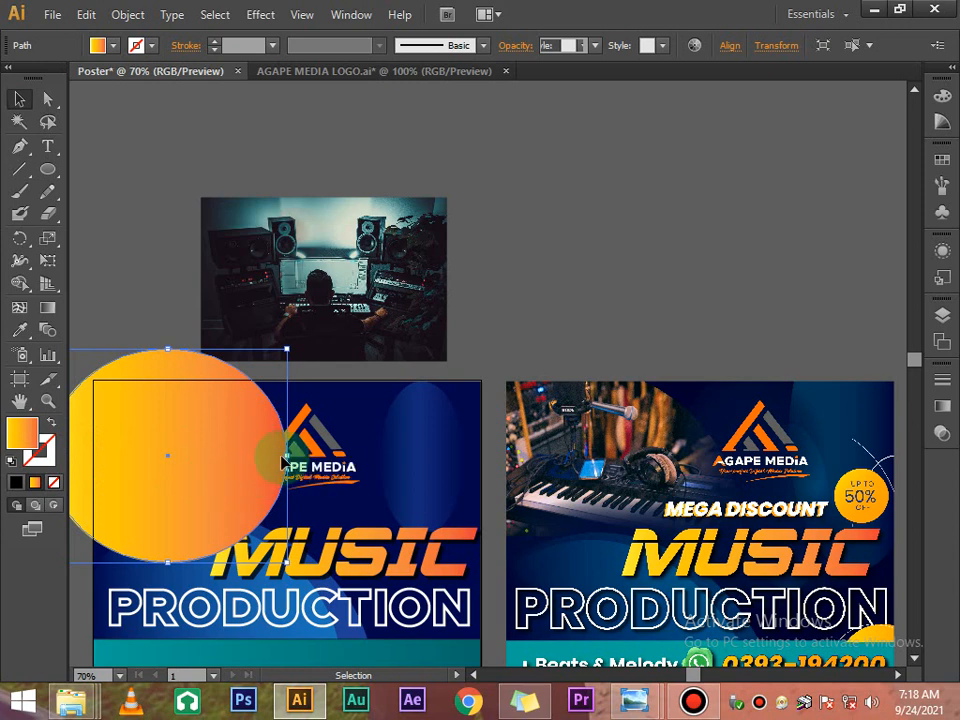
drag(285, 456, 318, 456)
Step: Move the ellipse over the reference poster's photo area and enlarge it to about 17 by 11.8 cm
drag(229, 454, 632, 483)
scroll(632, 483, down, 3)
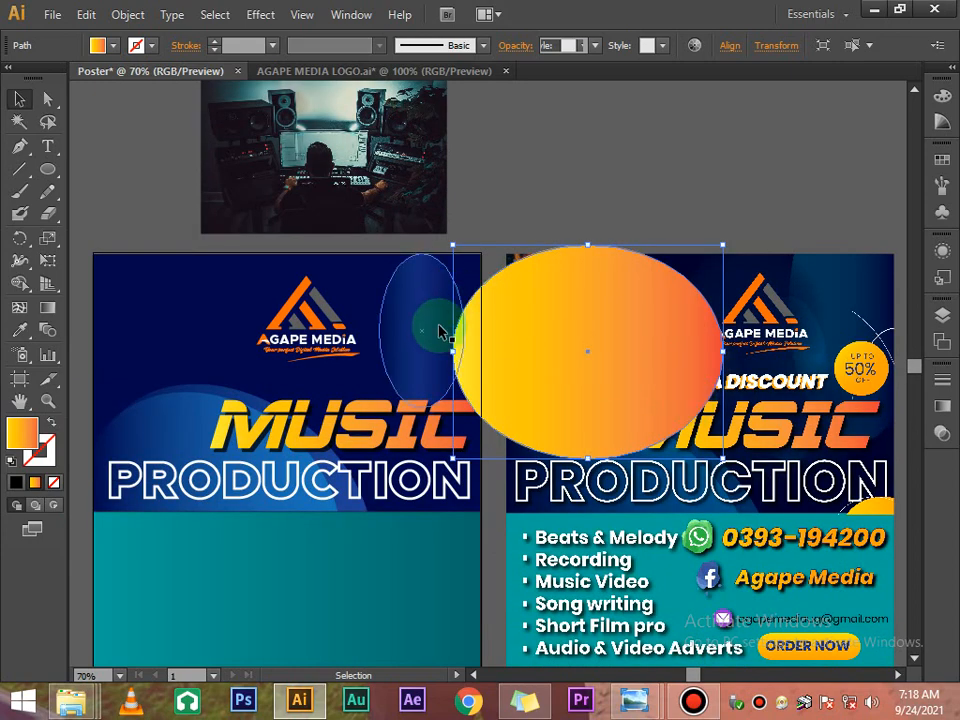
drag(452, 354, 407, 352)
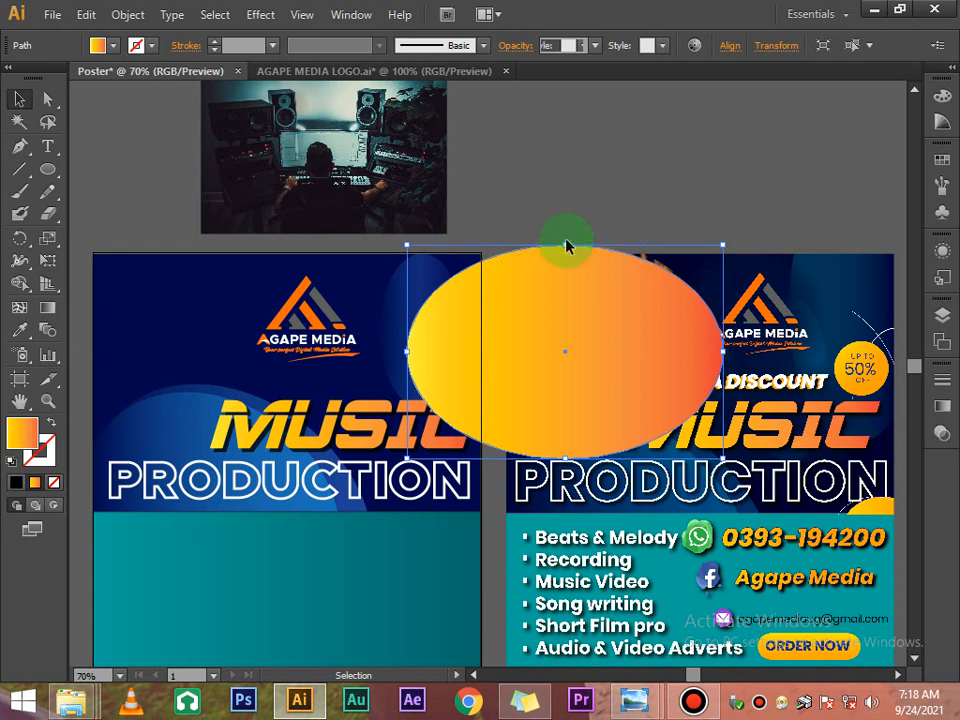
drag(566, 253, 566, 245)
click(589, 201)
scroll(589, 260, up, 4)
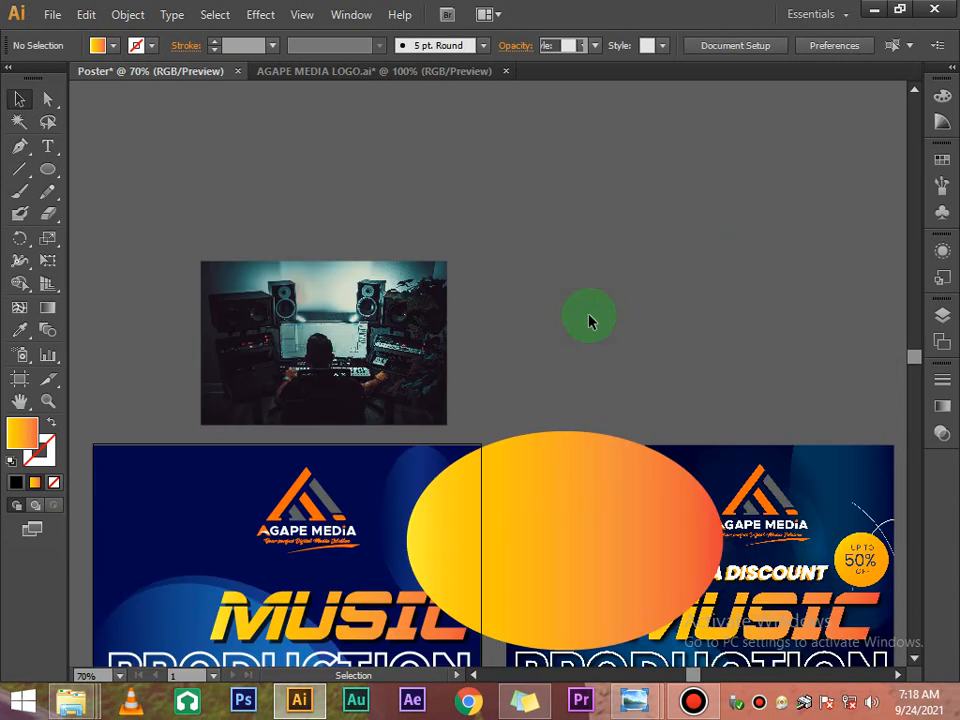
Step: Position the ellipse over the studio photo above the poster, leaving the photo's upper corners uncovered
drag(570, 460, 292, 334)
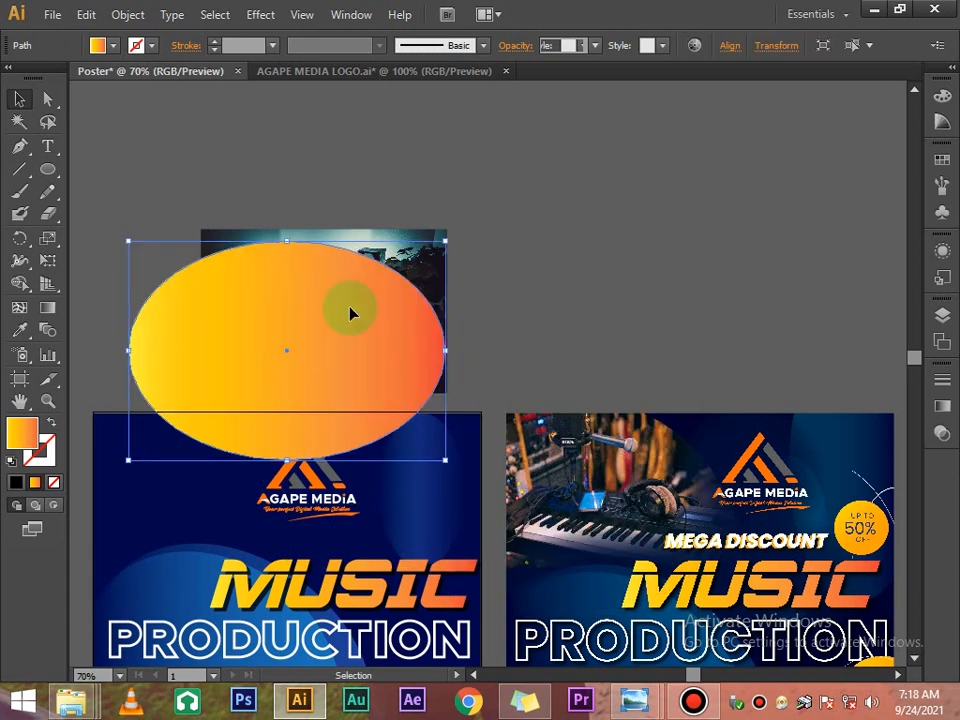
scroll(500, 270, down, 2)
click(483, 276)
click(343, 252)
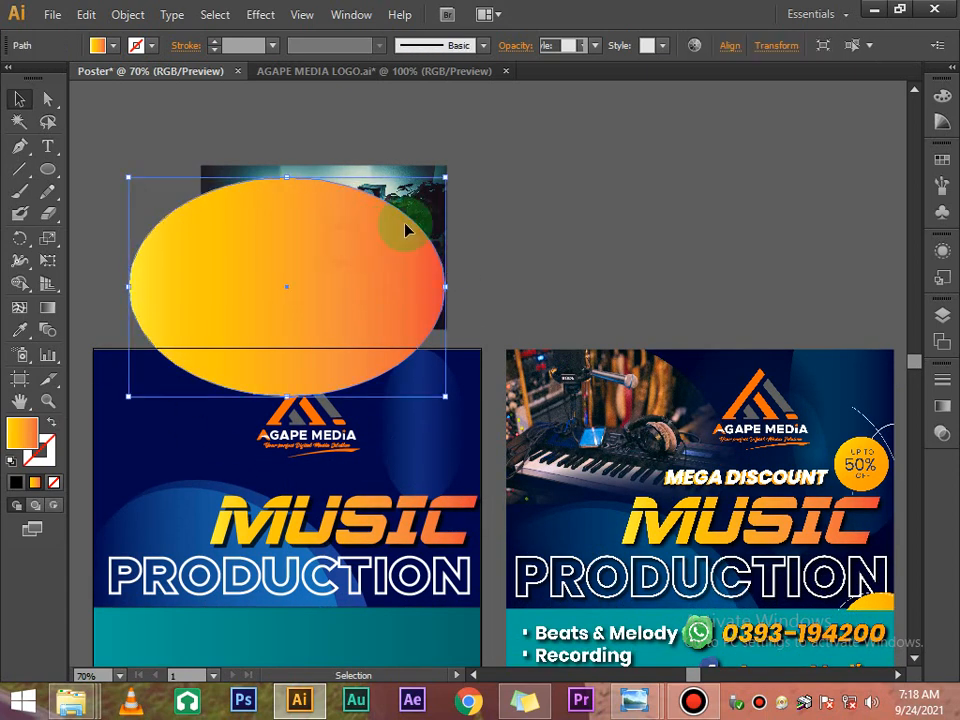
Step: Select the ellipse together with the studio photo and make a clipping mask from them
click(479, 158)
click(443, 174)
click(312, 253)
click(508, 220)
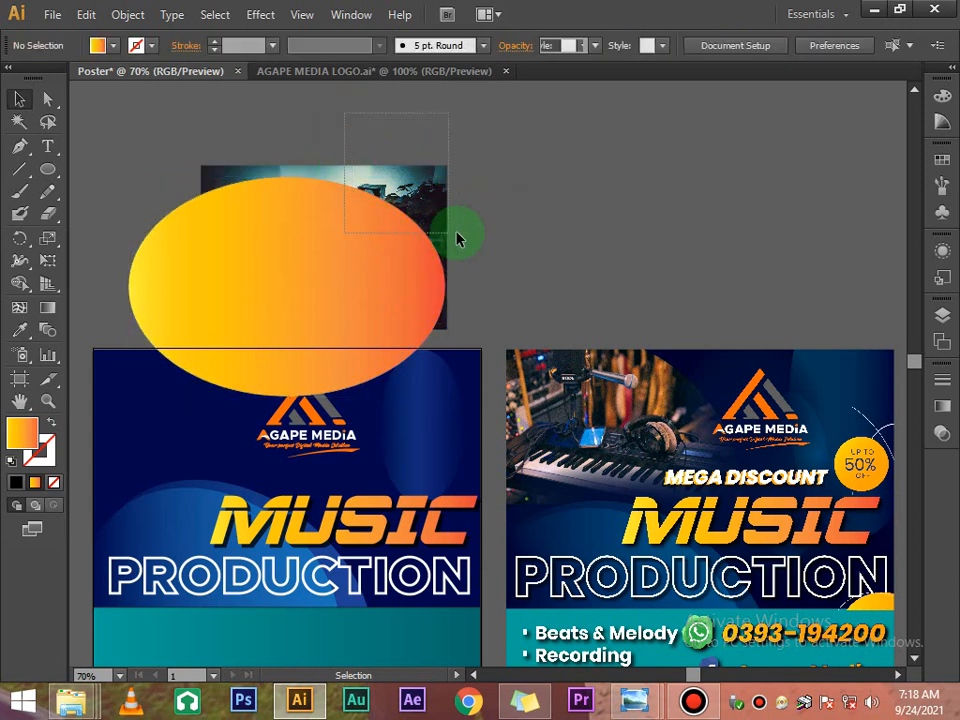
drag(458, 238, 456, 236)
right_click(368, 232)
click(410, 338)
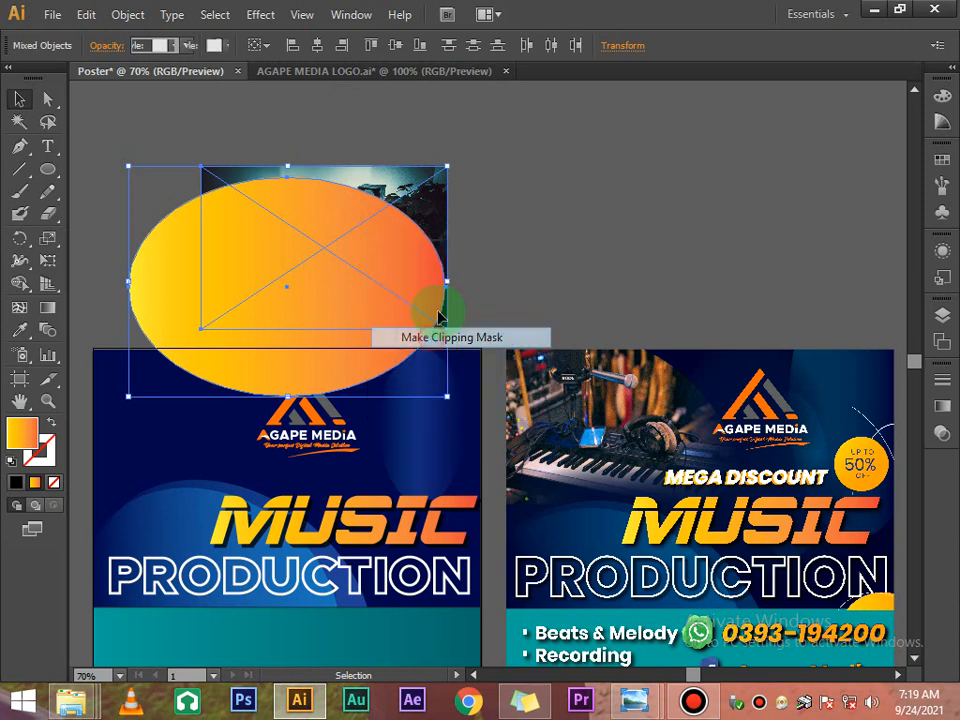
Step: Move the clipped studio photo onto the upper-left corner of the unfinished poster
click(531, 214)
scroll(521, 210, down, 3)
drag(370, 162, 233, 336)
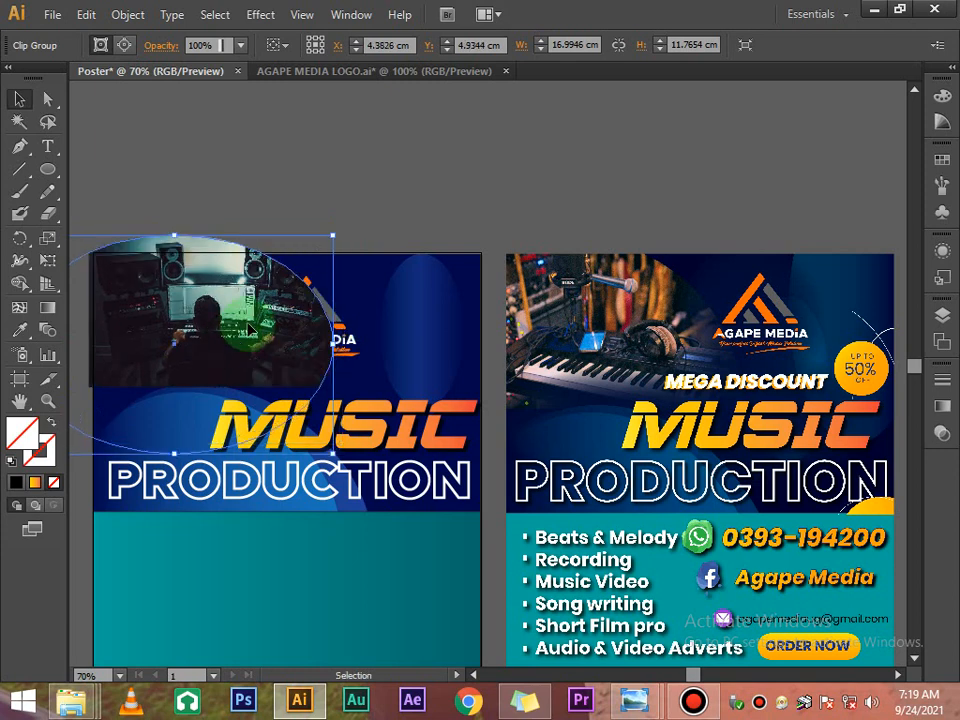
click(303, 178)
scroll(311, 220, down, 2)
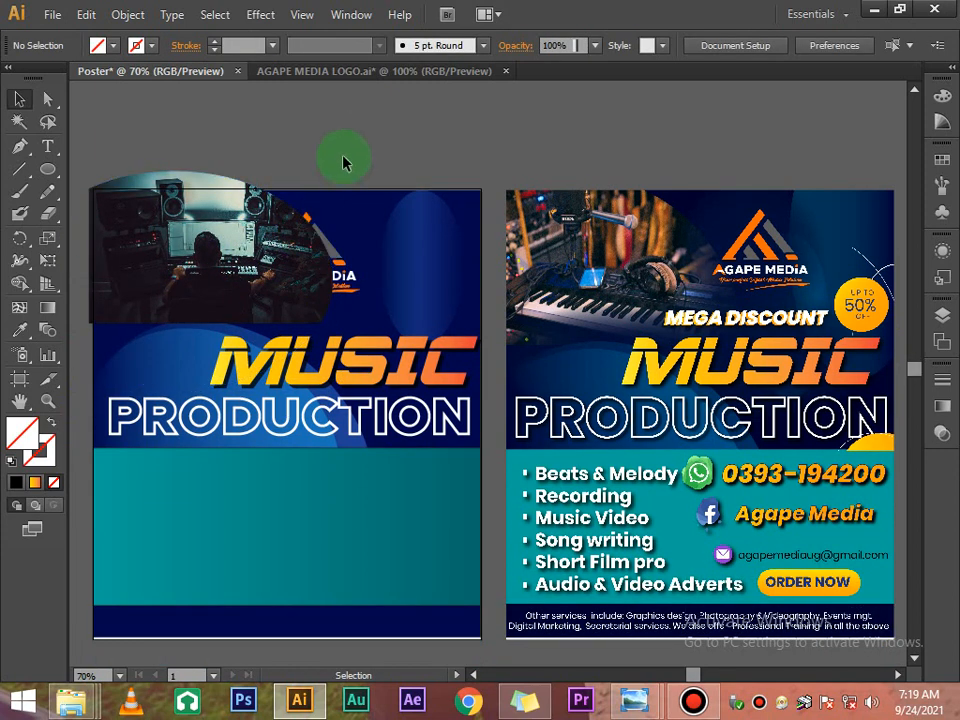
Step: Send the clipped studio photo backward so that it sits behind the AGAPE MEDIA logo
click(313, 270)
click(296, 131)
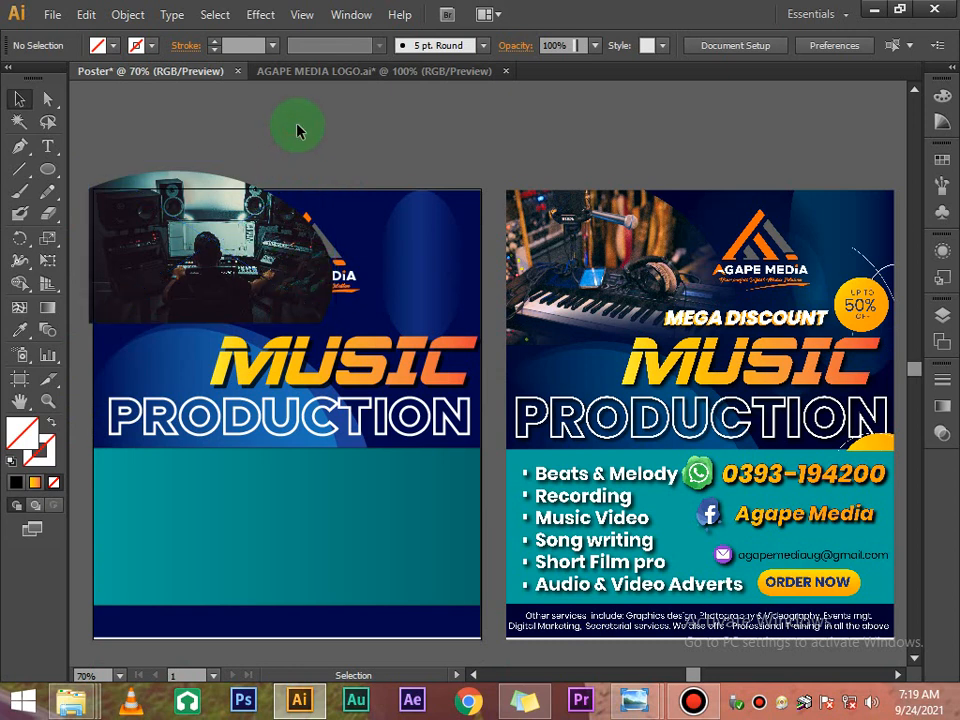
click(313, 191)
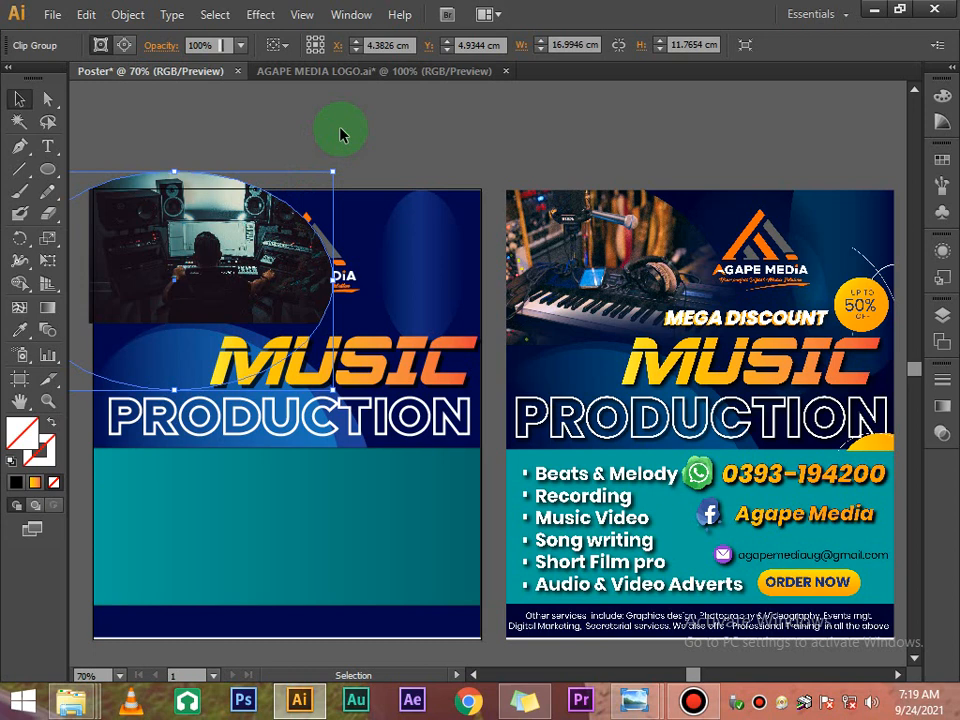
key(ctrl+bracketleft)
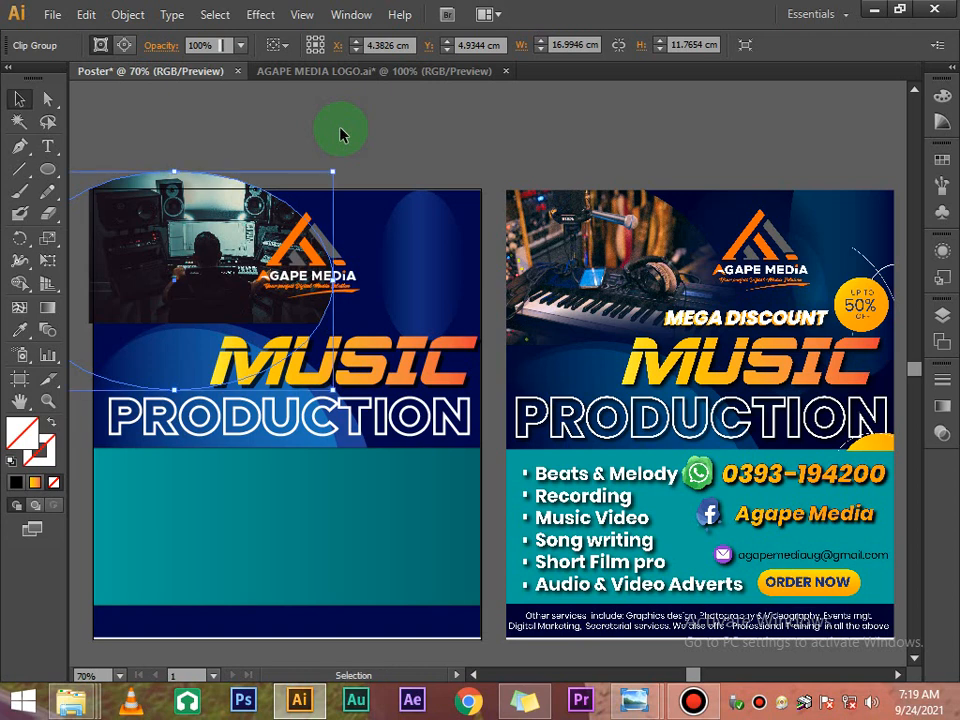
click(340, 133)
scroll(467, 296, down, 2)
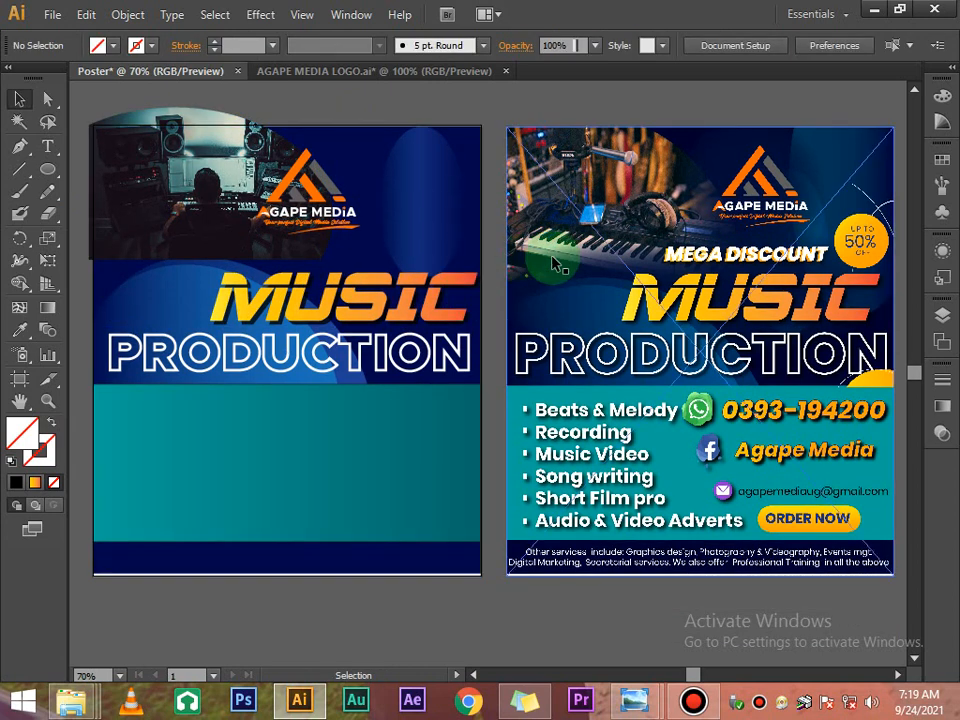
scroll(272, 184, up, 1)
click(263, 170)
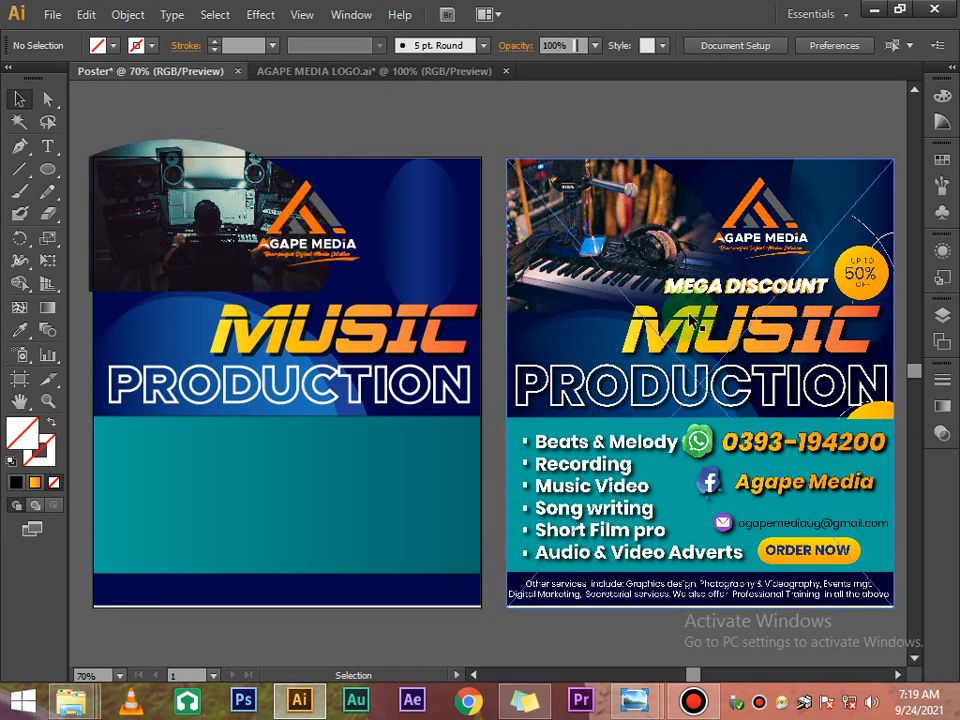
scroll(410, 188, down, 1)
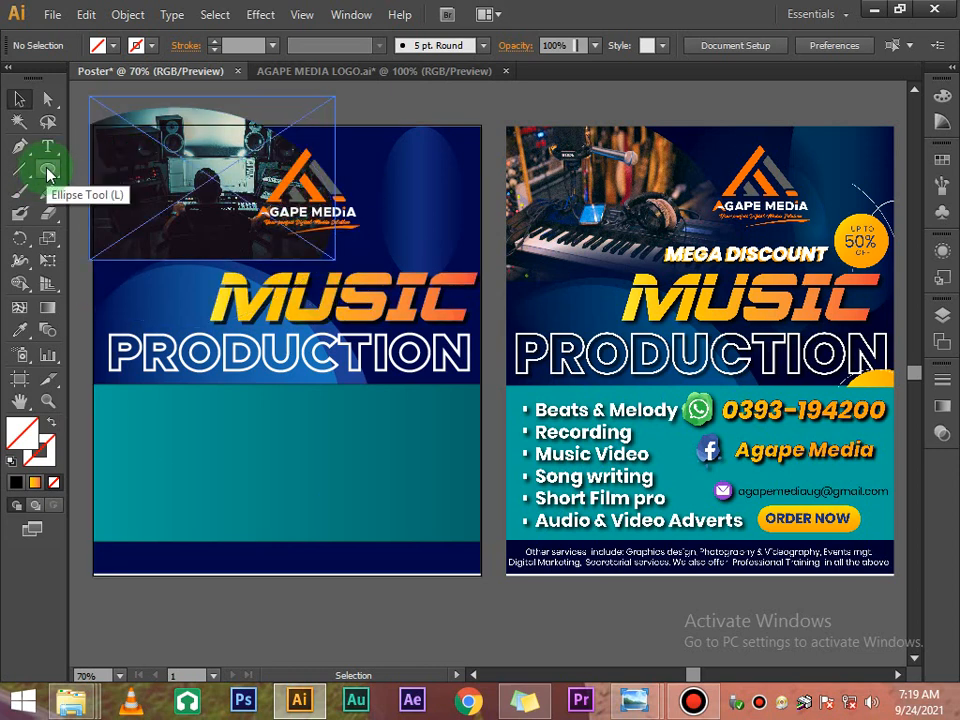
Step: Draw a tall rectangle over the studio photo's right edge and the logo, and fill it with dark navy
drag(55, 180, 107, 165)
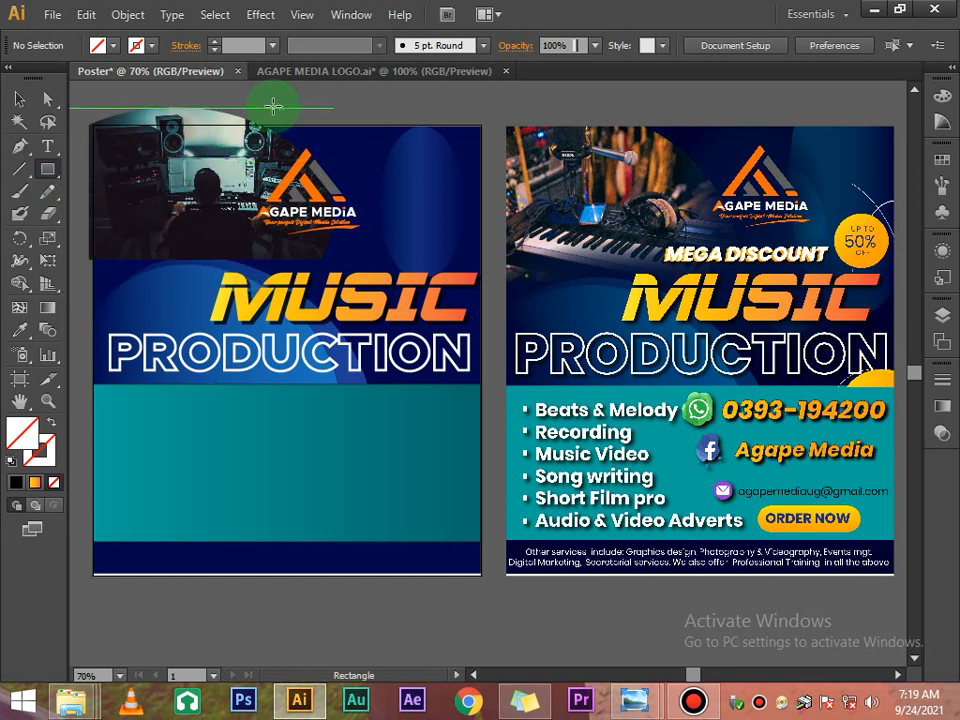
drag(269, 104, 374, 320)
click(112, 46)
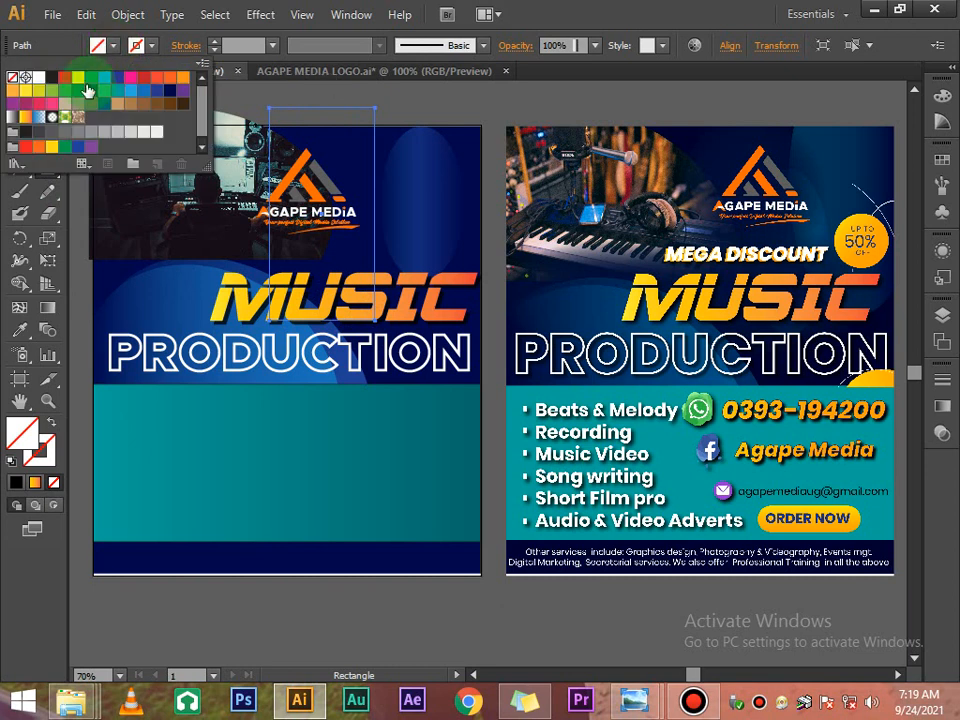
click(171, 91)
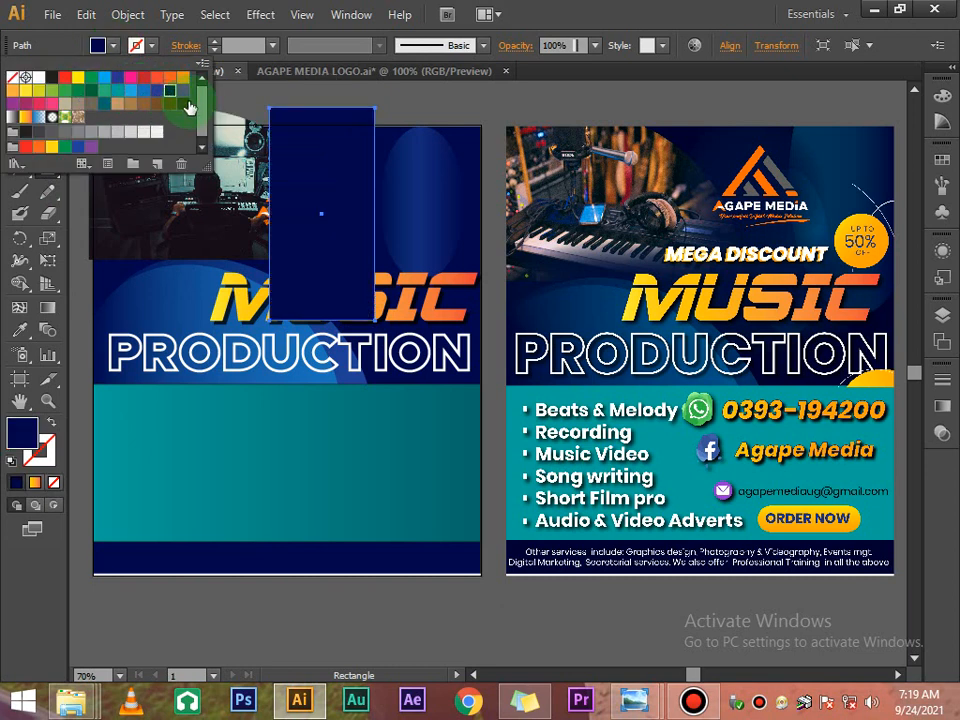
click(263, 88)
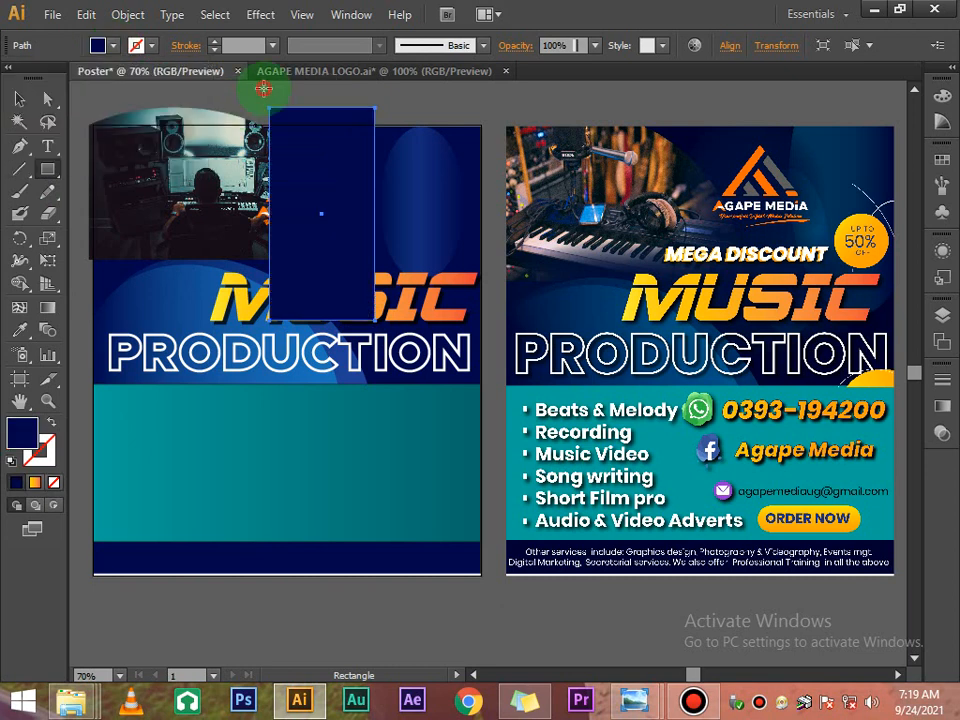
click(20, 100)
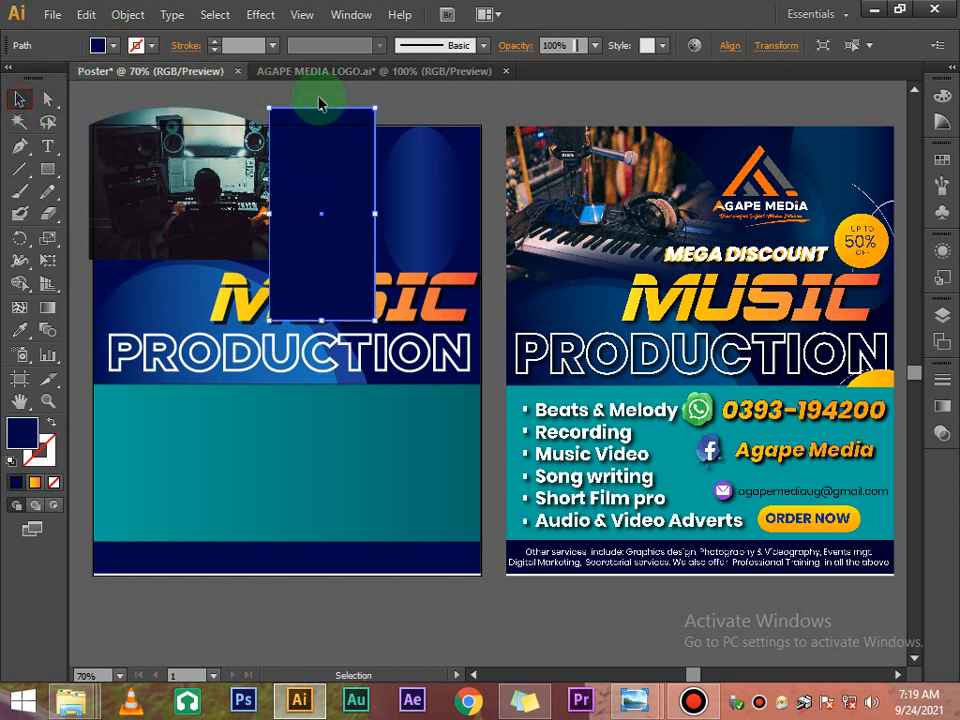
Step: Apply the linear yellow-orange gradient to the rectangle and reduce it to two colour stops, one at each end of the ramp
click(940, 405)
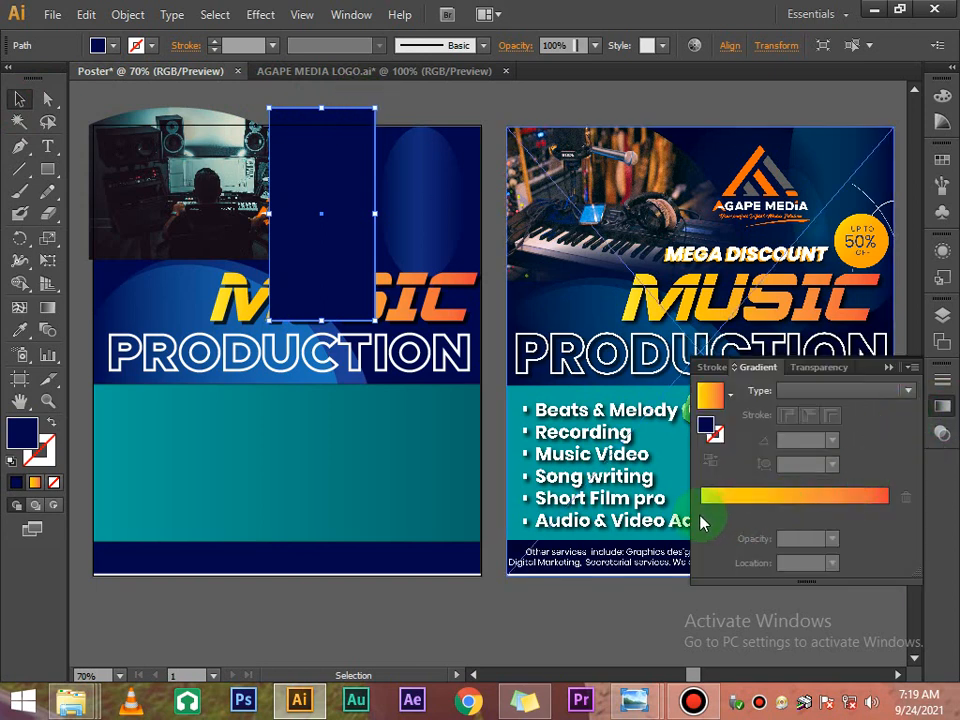
click(708, 514)
click(701, 513)
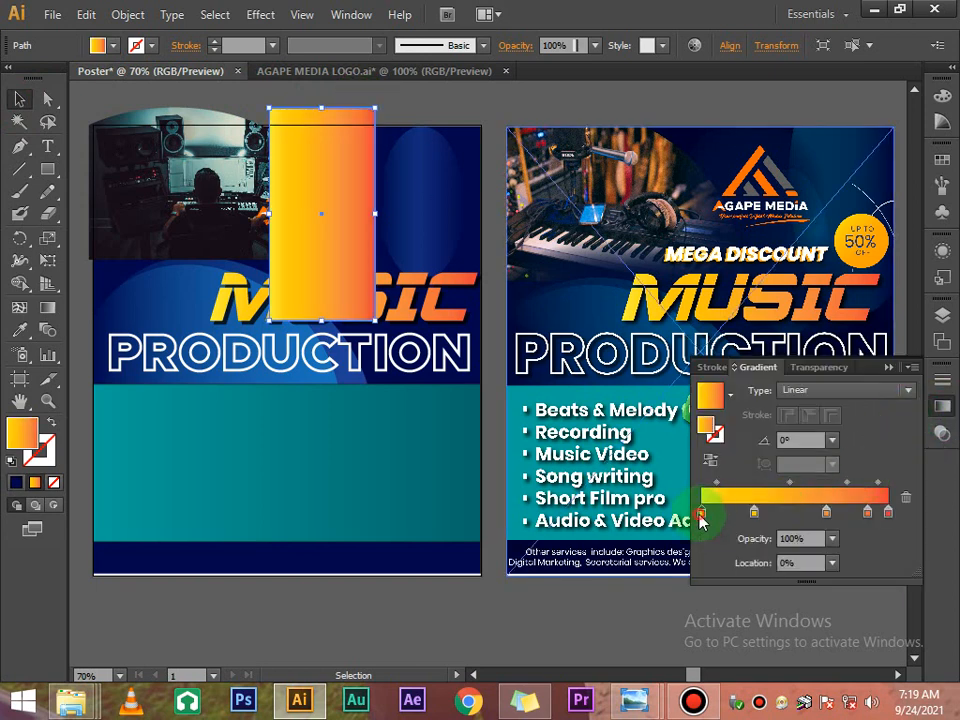
double_click(701, 513)
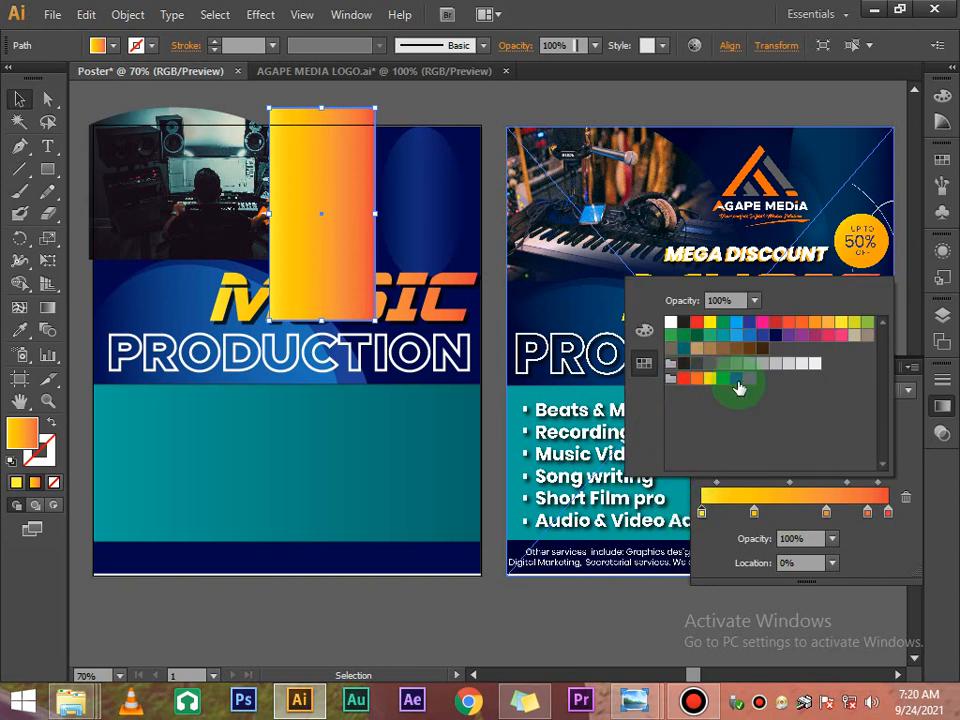
click(775, 336)
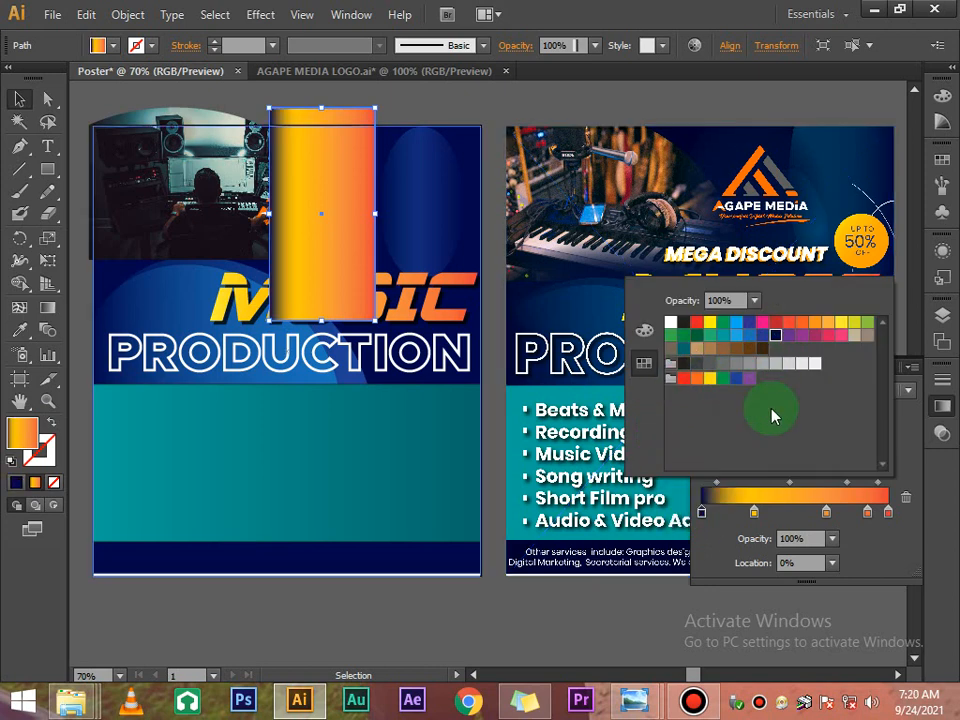
click(833, 524)
click(905, 497)
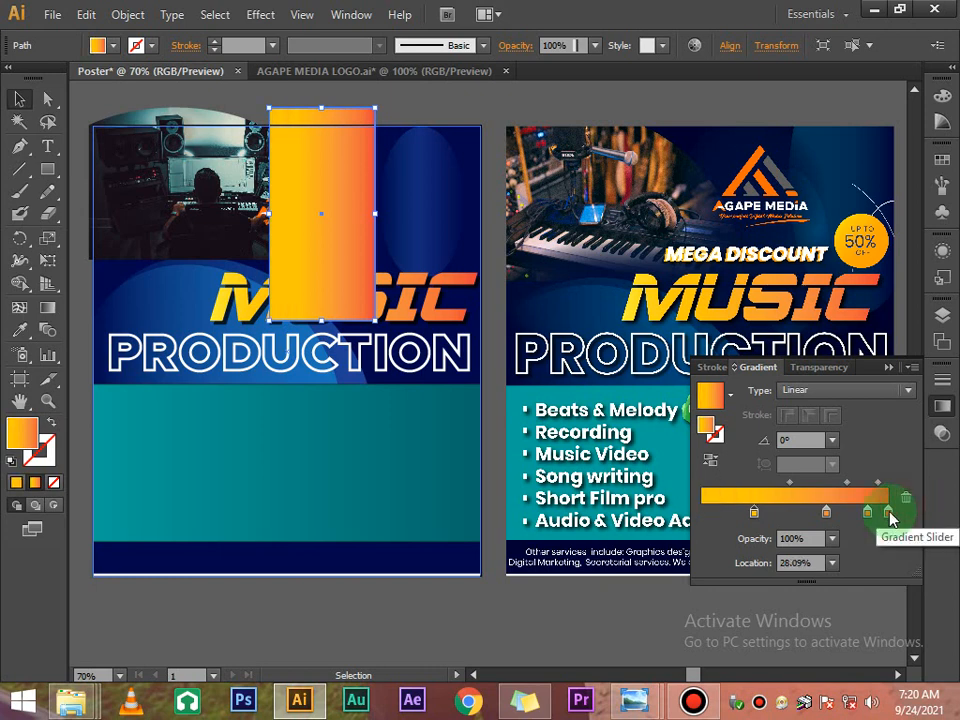
click(905, 497)
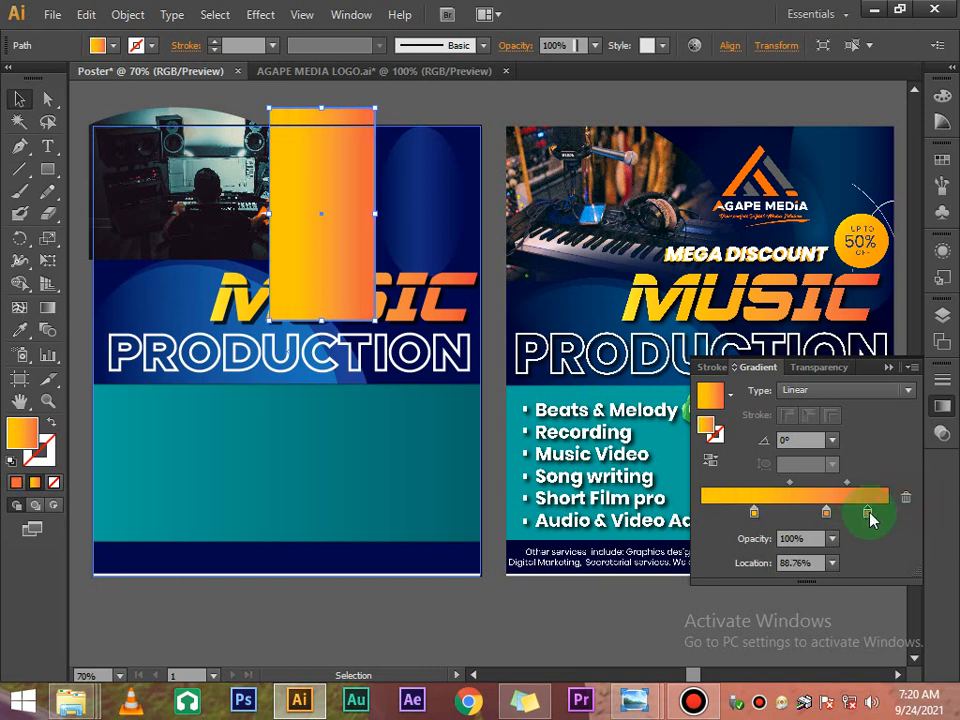
click(905, 497)
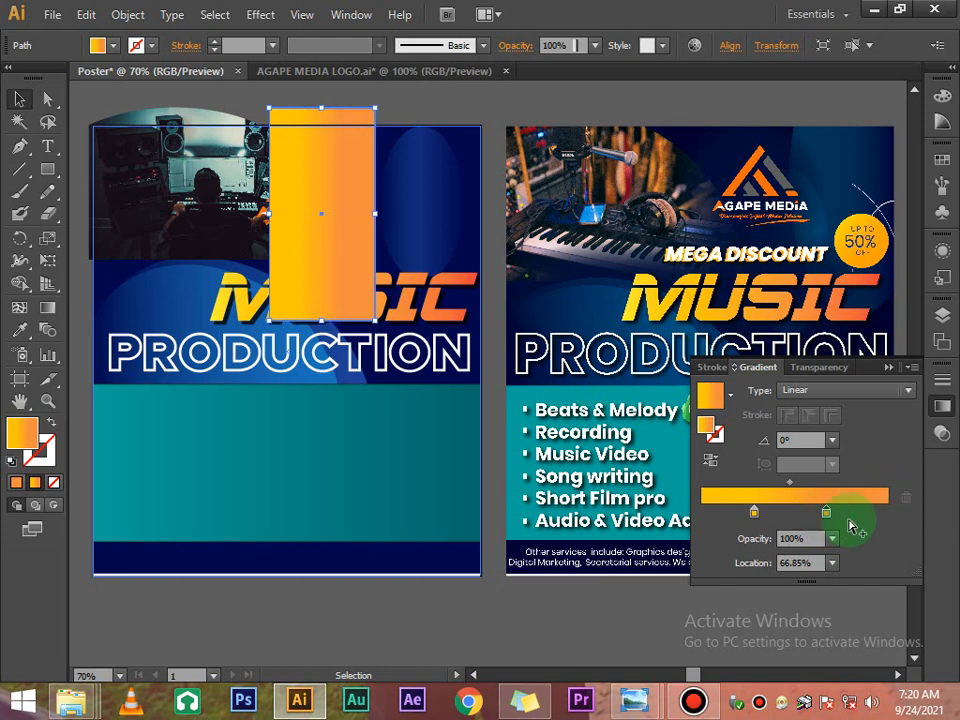
drag(827, 514, 891, 516)
drag(756, 518, 701, 517)
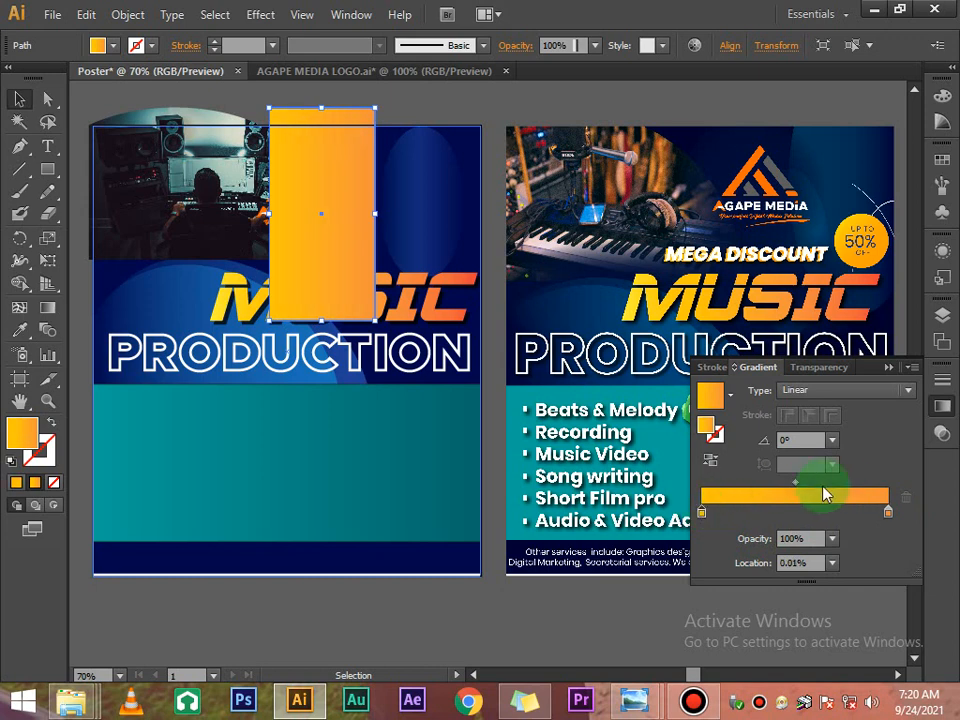
Step: Recolour both gradient stops of the rectangle with the dark navy swatch
double_click(700, 516)
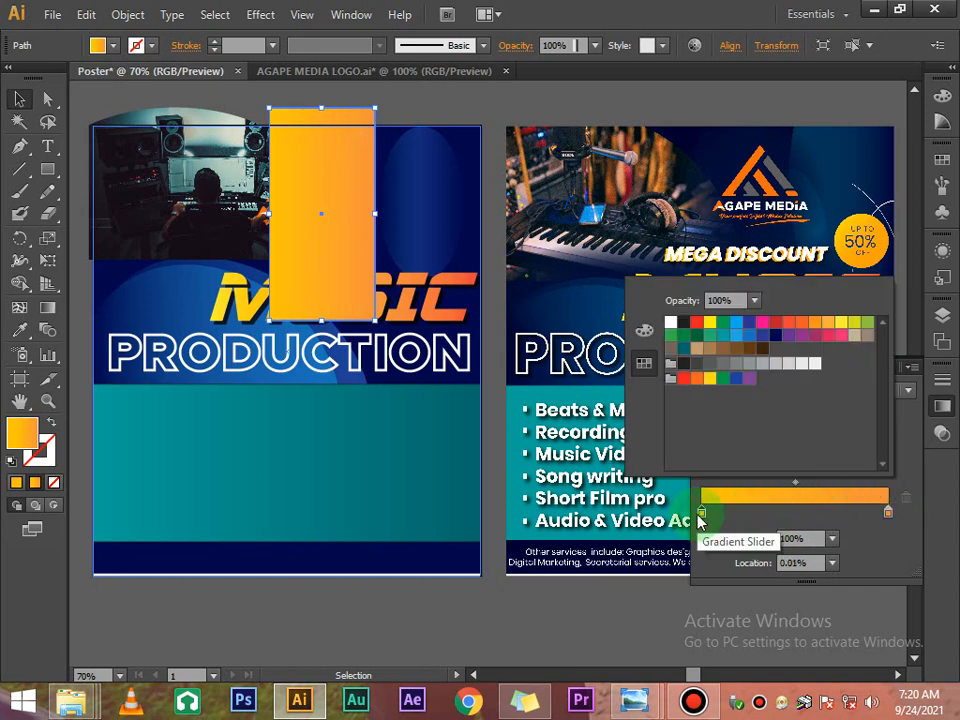
click(777, 335)
click(886, 513)
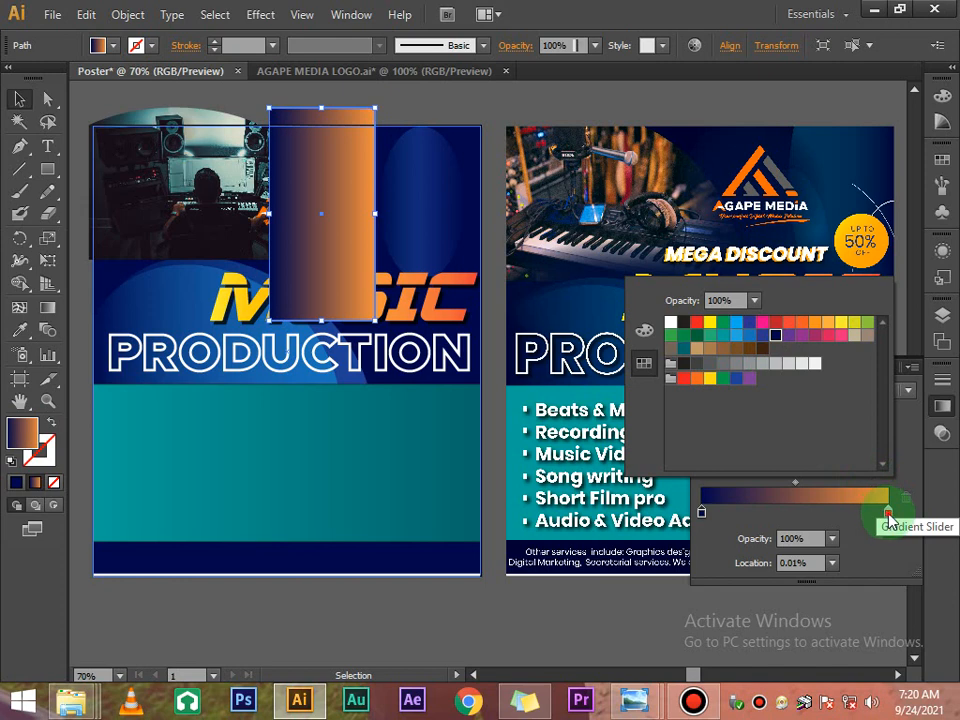
click(777, 336)
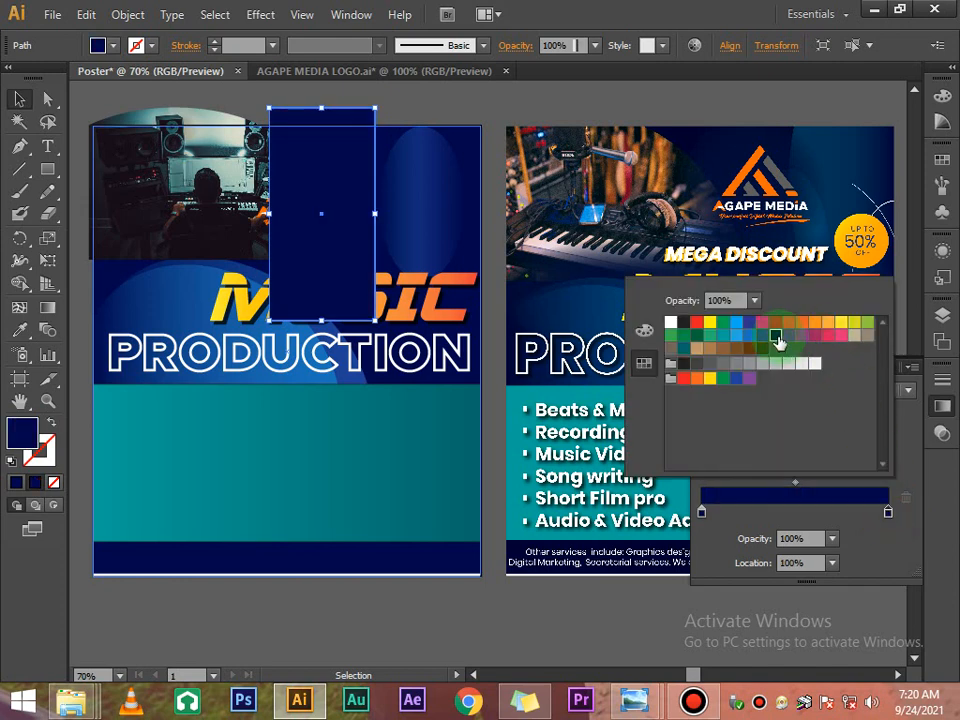
Step: Set the end stop at 100% location to 0% opacity, leaving no extra stop, so the navy fades to transparent
click(703, 515)
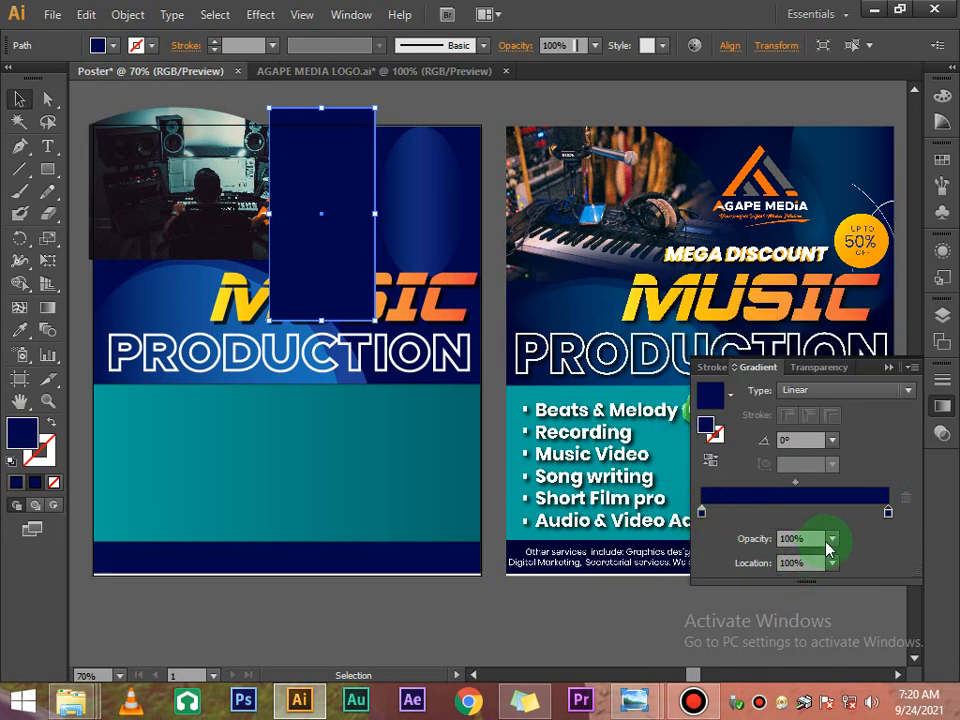
click(790, 538)
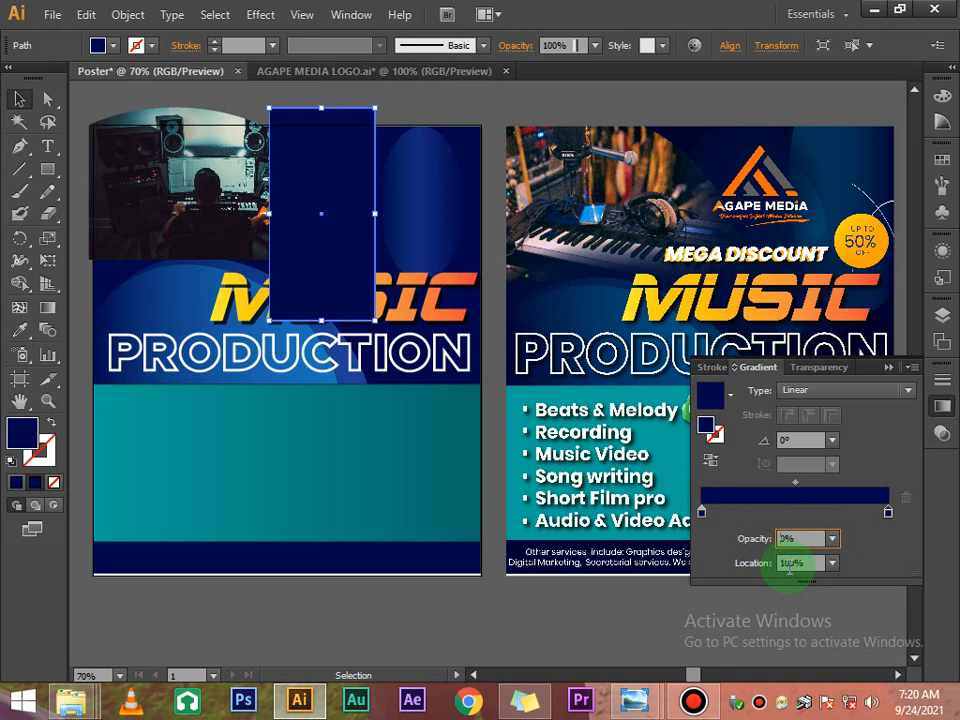
click(888, 510)
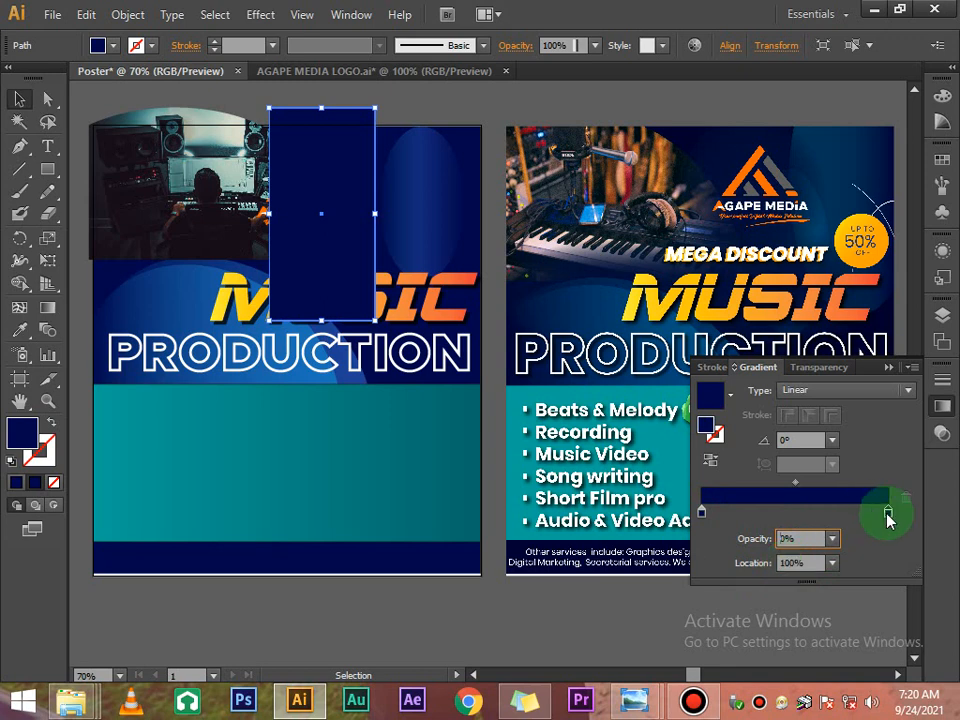
click(872, 513)
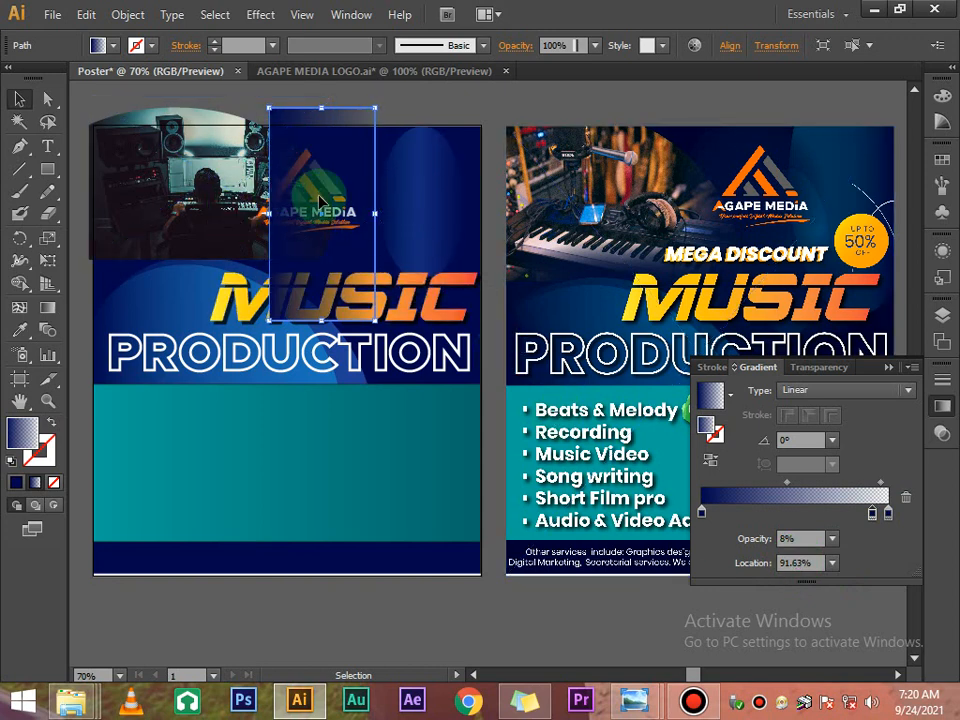
click(906, 500)
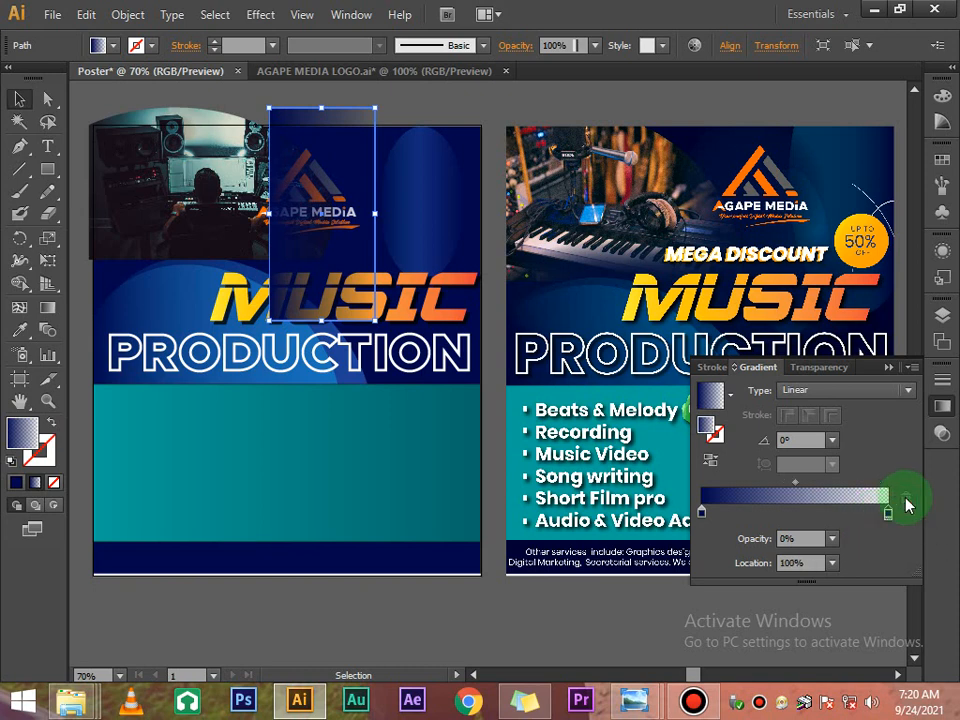
click(890, 367)
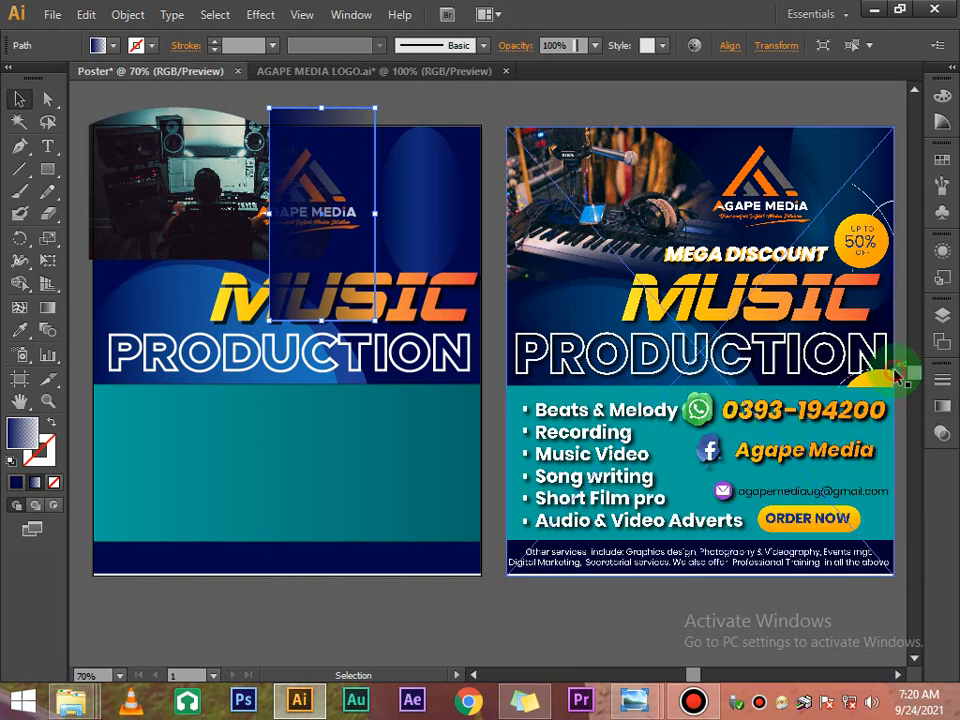
click(481, 118)
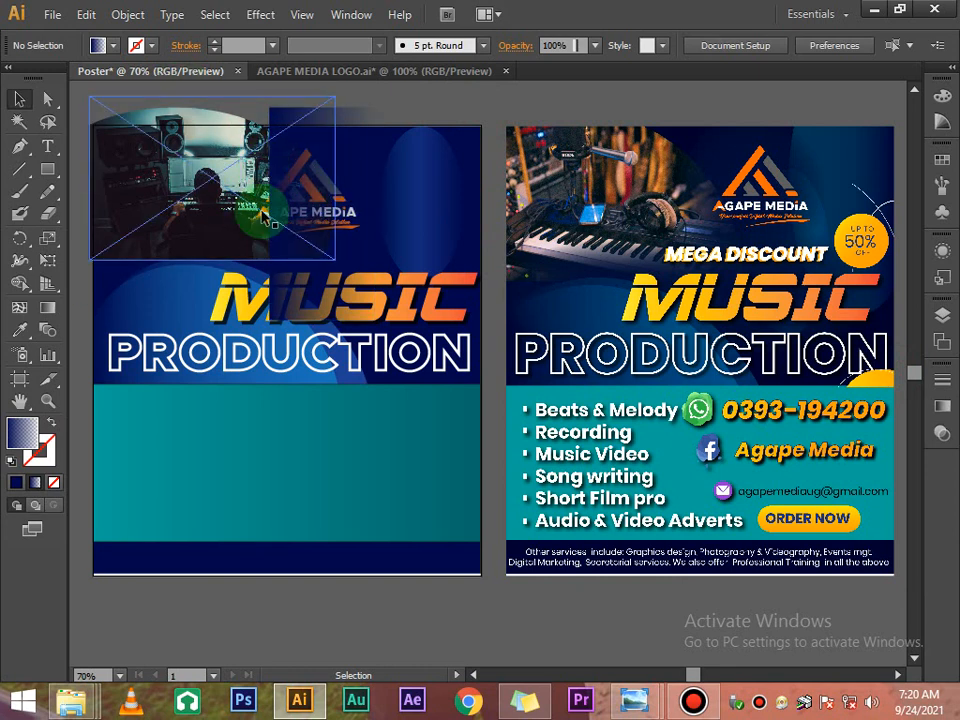
Step: Reflect the navy fade rectangle across the vertical axis
click(337, 118)
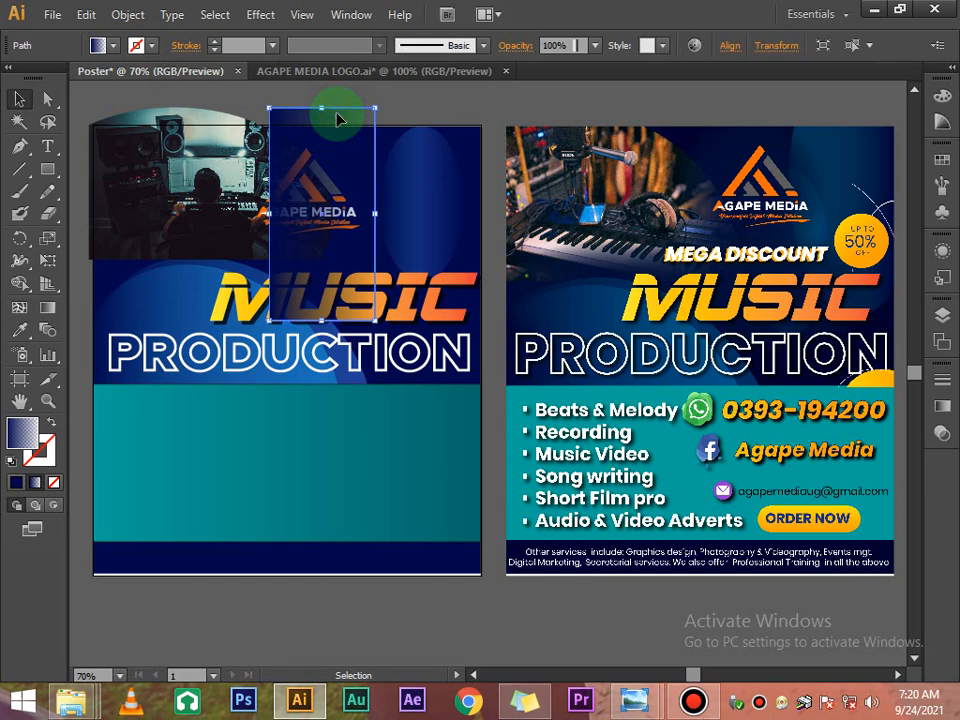
right_click(337, 118)
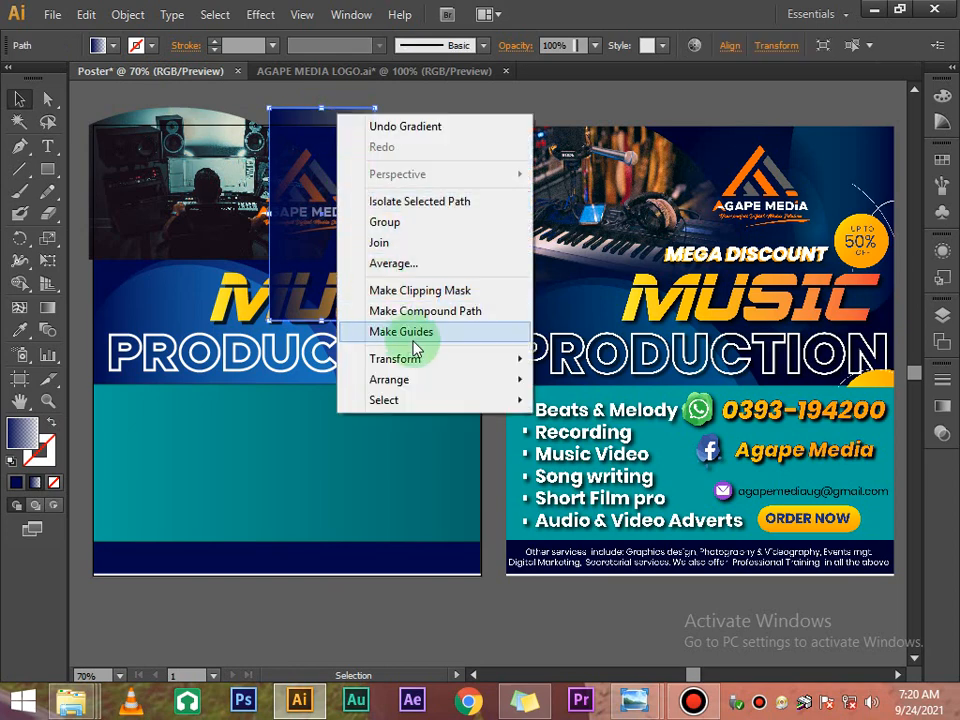
mouse_move(429, 358)
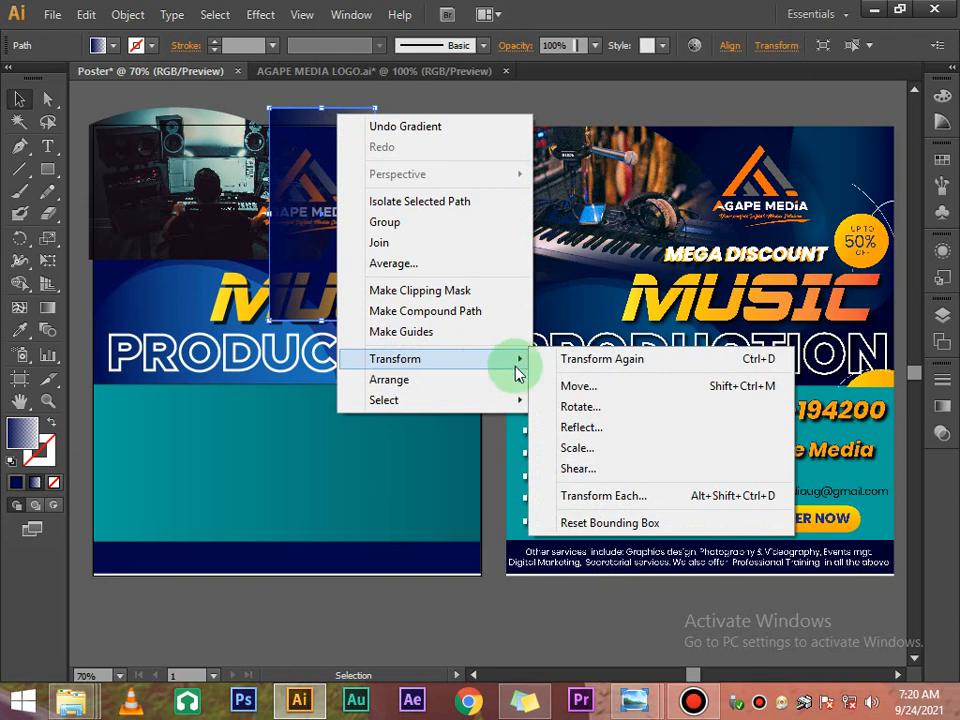
click(598, 427)
click(389, 280)
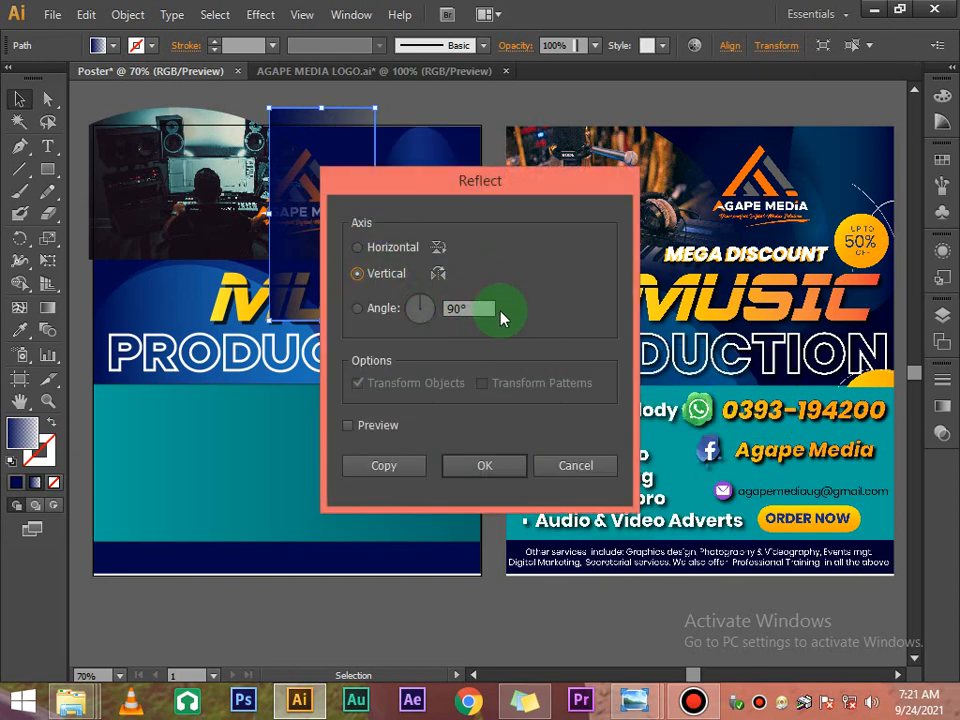
click(488, 466)
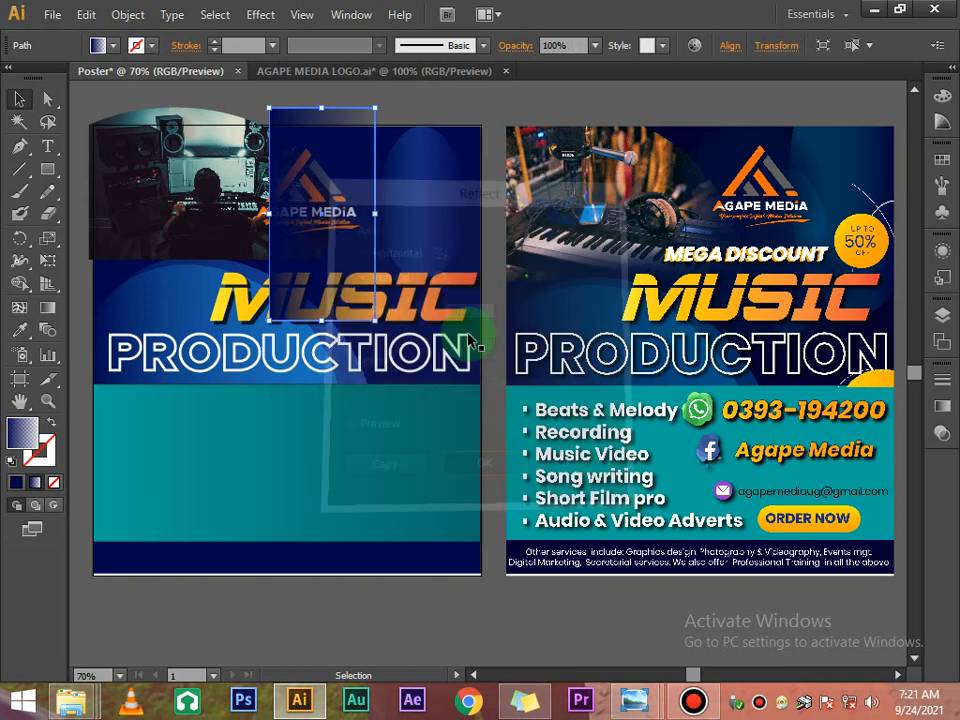
click(418, 114)
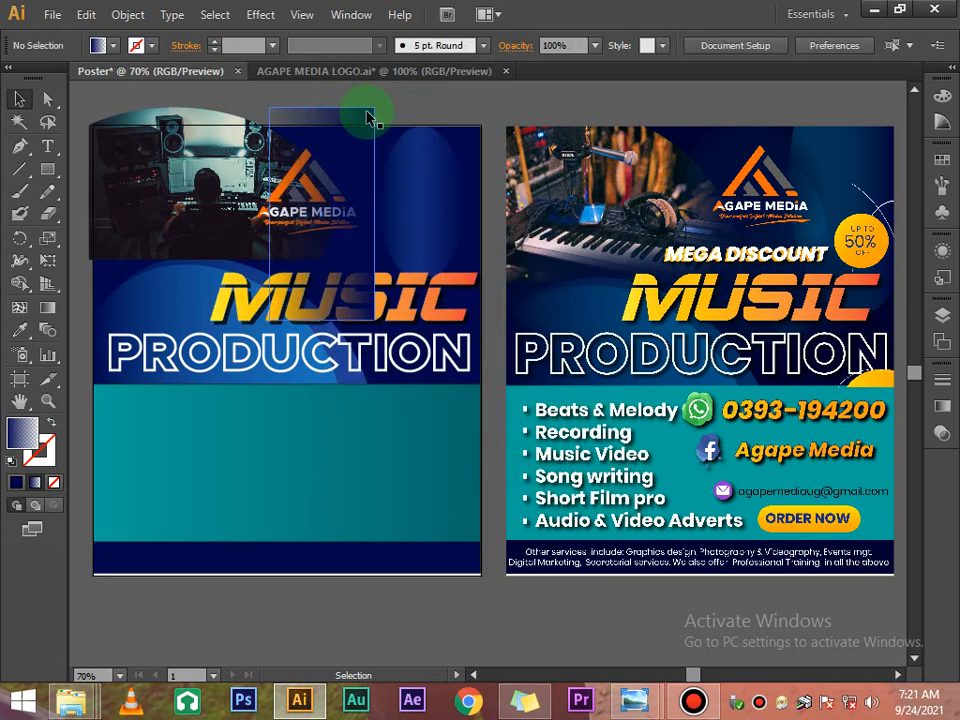
Step: Fit the mirrored fade rectangle over the studio photo, with its solid navy side covering the photo's right edge
click(367, 117)
drag(363, 117, 270, 116)
drag(297, 211, 360, 211)
mouse_move(318, 117)
mouse_down()
mouse_move(302, 118)
mouse_move(311, 118)
mouse_up()
click(367, 103)
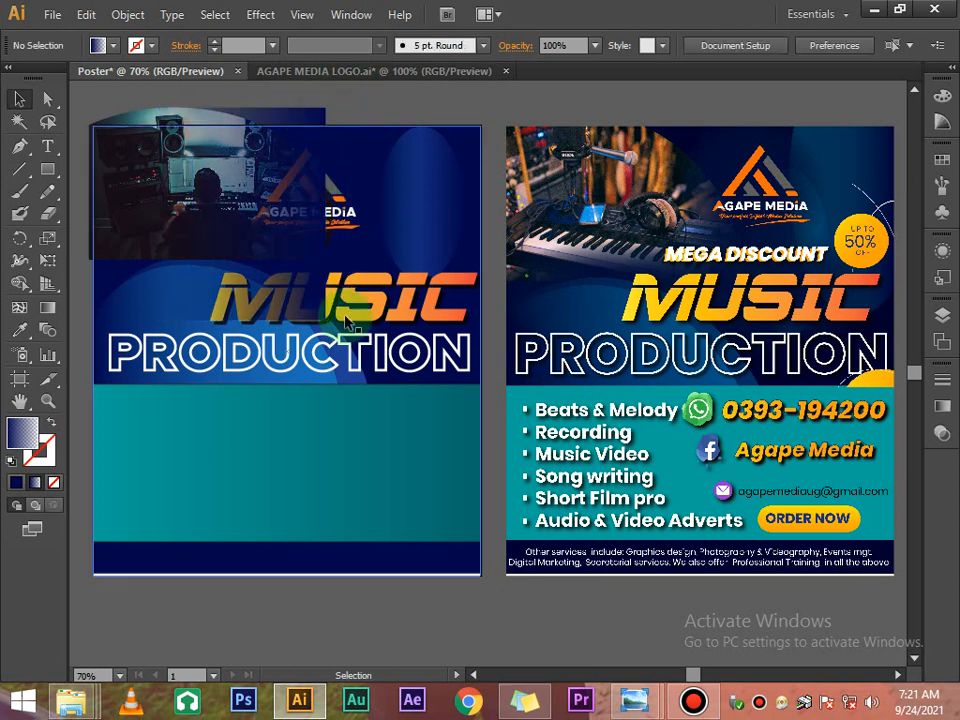
Step: Bring the AGAPE MEDIA logo in front of the navy fade rectangle
click(358, 229)
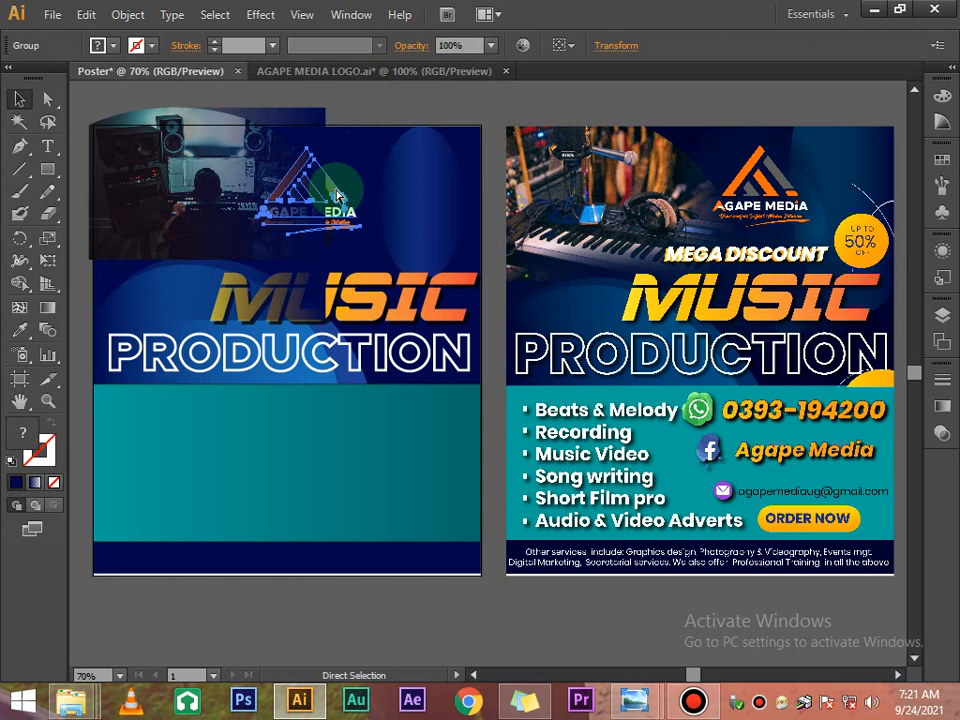
drag(338, 195, 339, 195)
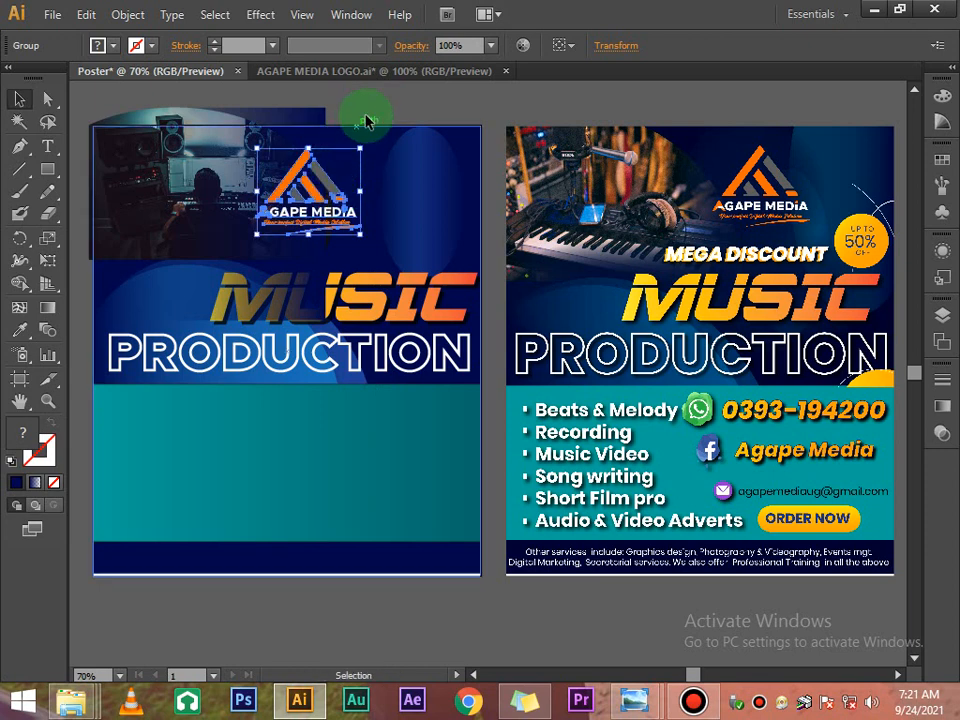
click(366, 114)
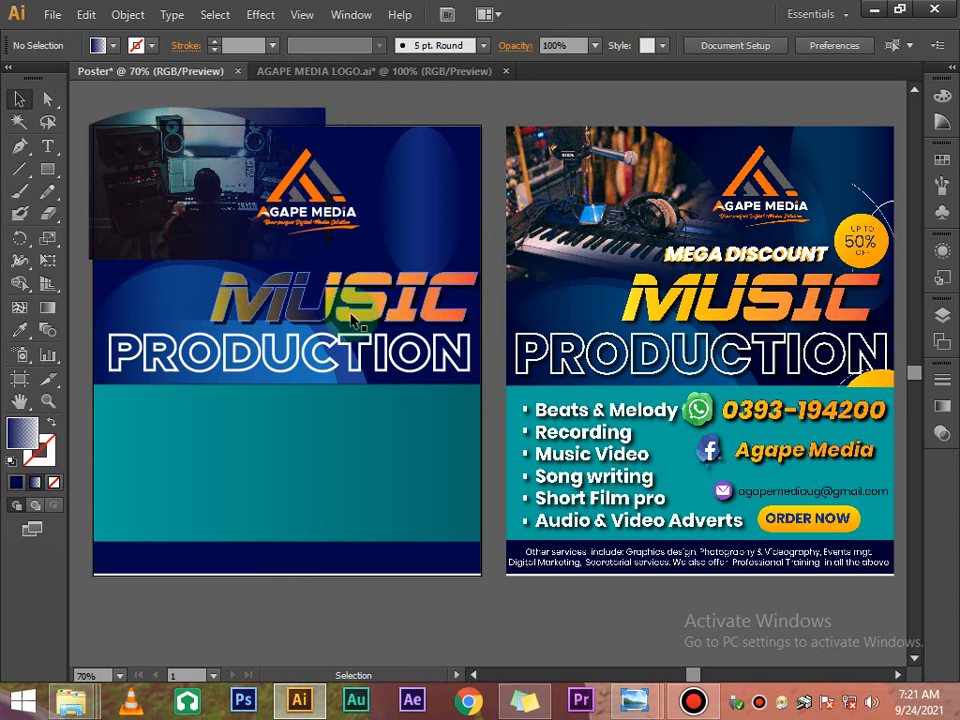
Step: Bring the MUSIC heading in front of the navy fade rectangle
click(352, 318)
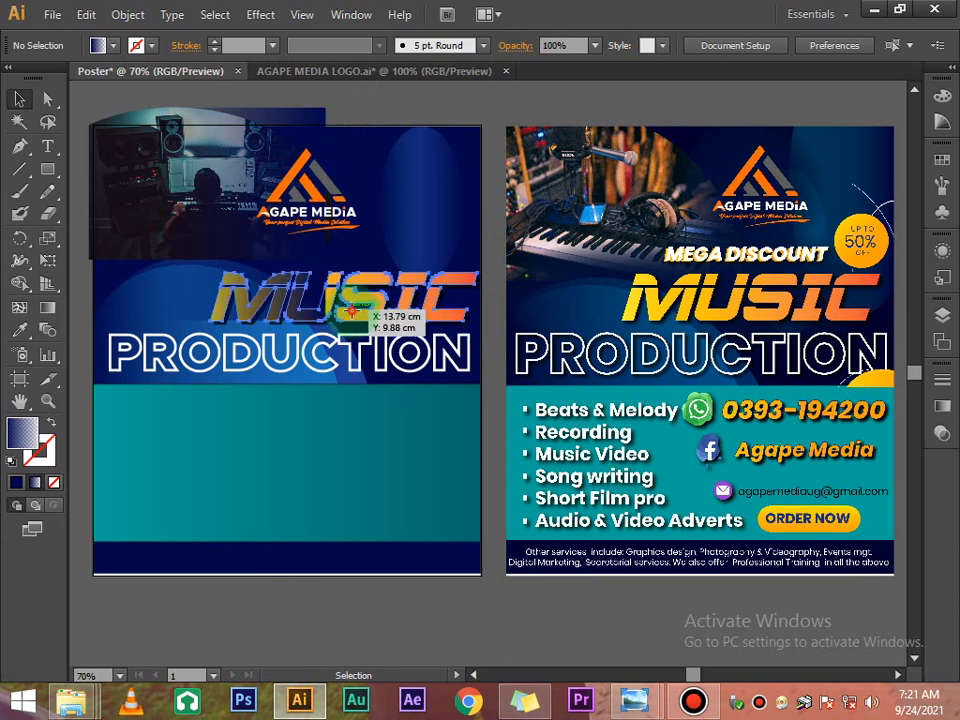
click(428, 114)
click(381, 312)
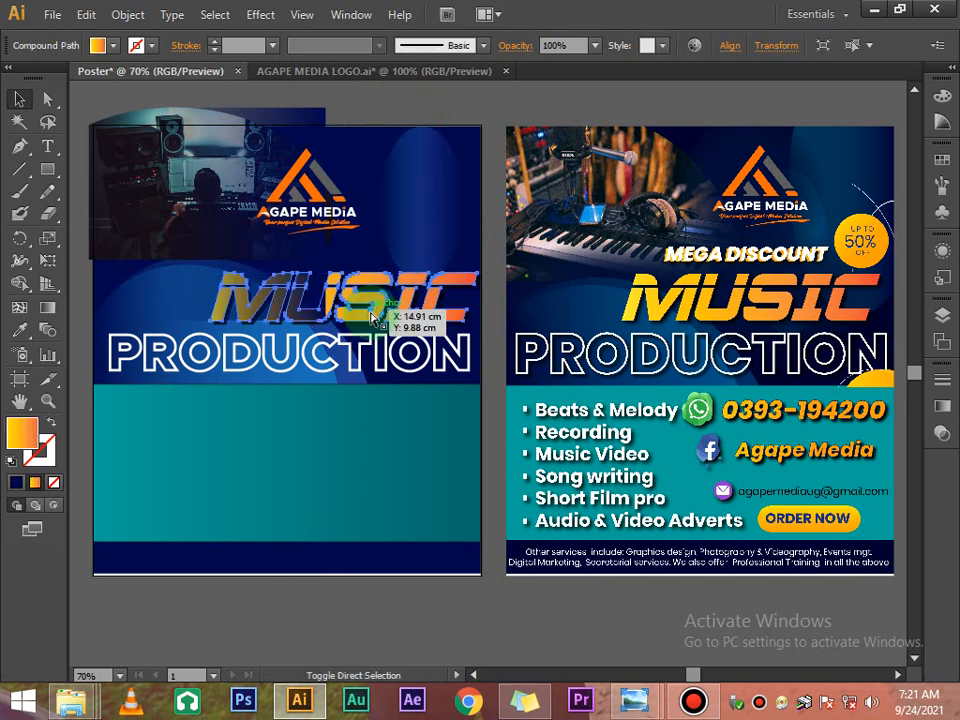
key(ctrl+shift+])
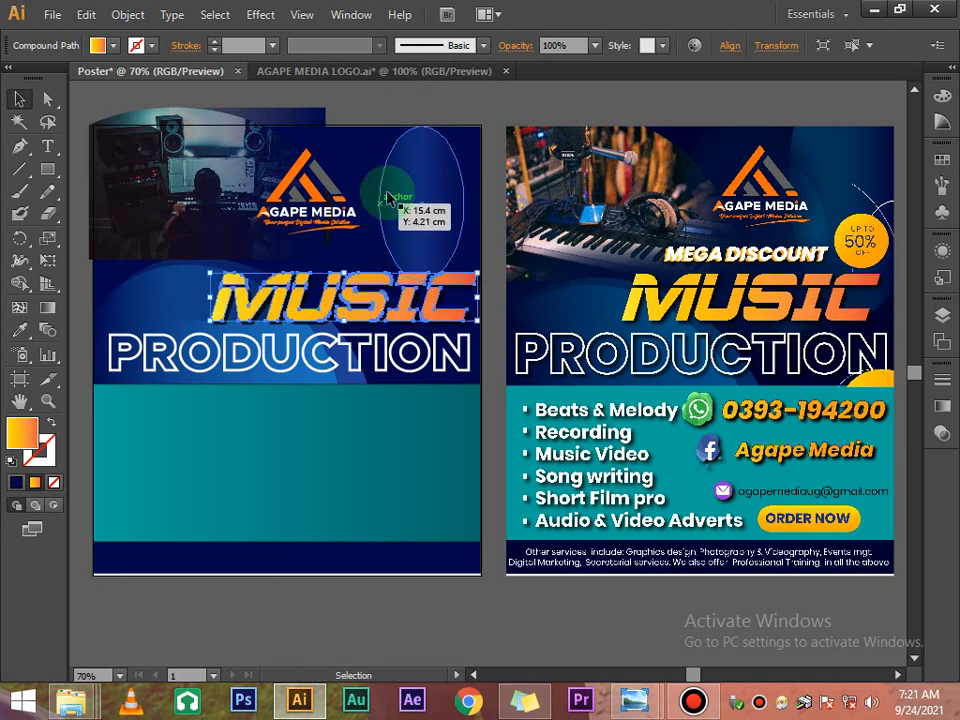
click(455, 543)
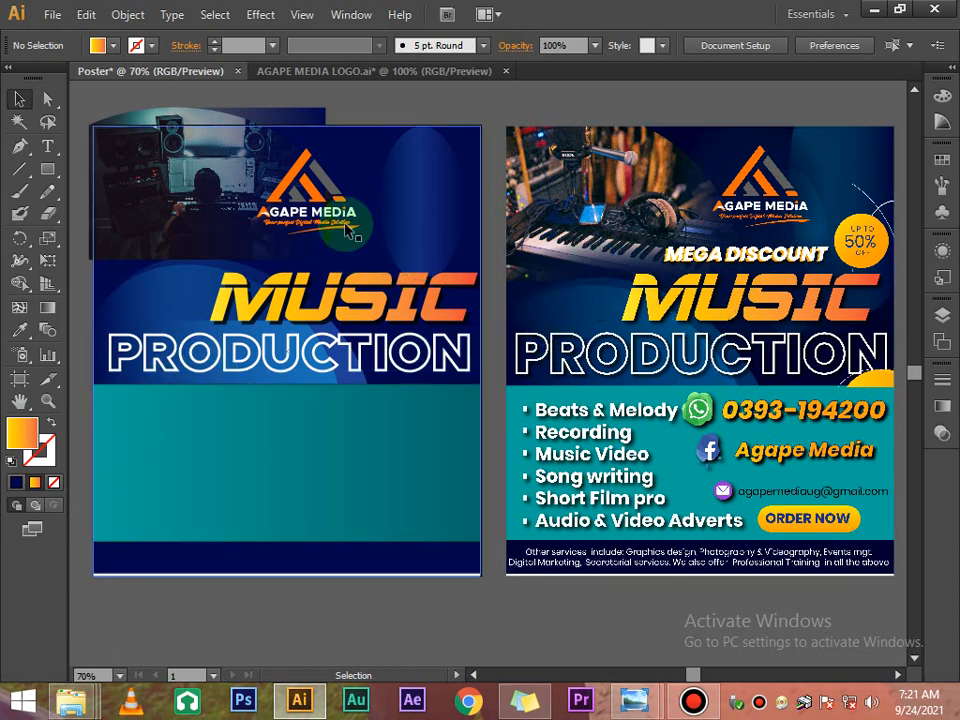
Step: Duplicate the navy fade rectangle, rotate the copy about a quarter turn so its solid side faces down, and place it over the studio photo
click(154, 262)
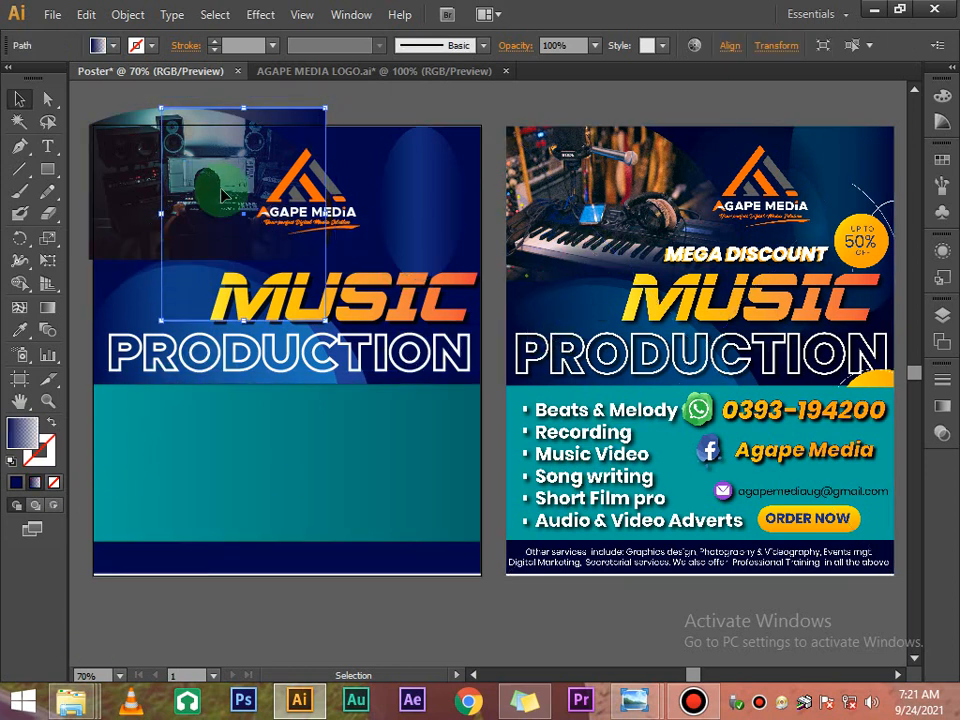
click(340, 111)
click(318, 116)
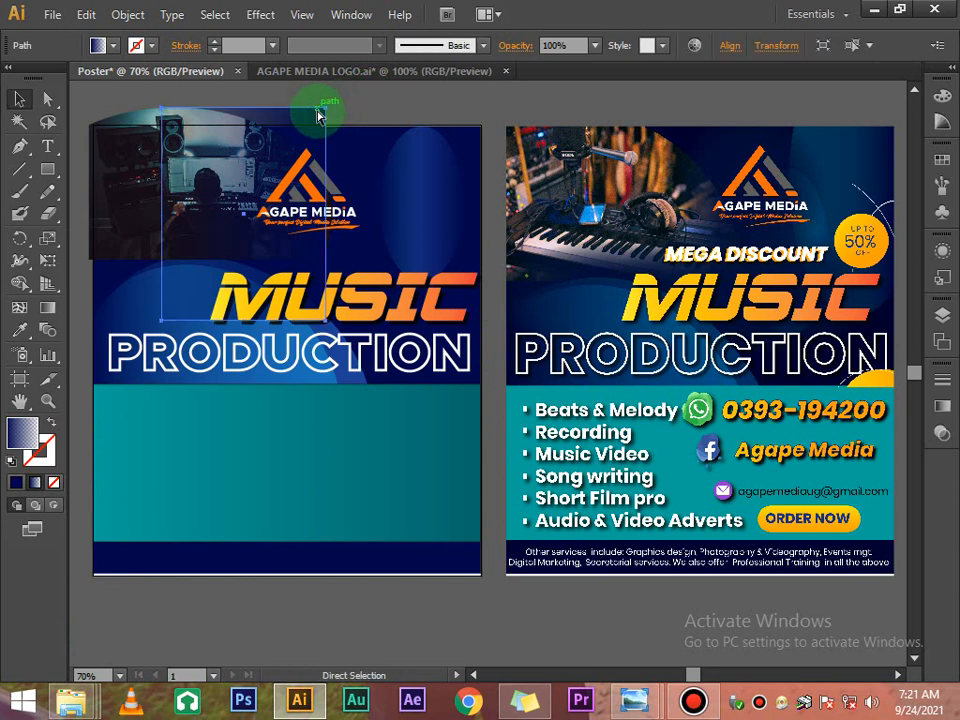
key(ctrl+v)
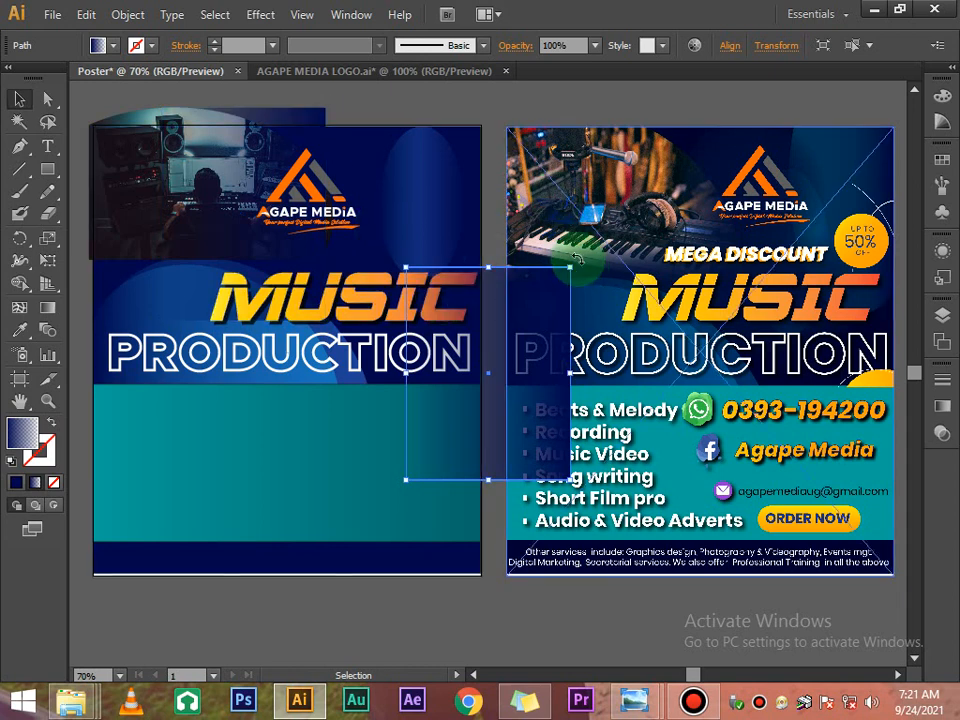
drag(575, 259, 599, 462)
drag(497, 454, 178, 300)
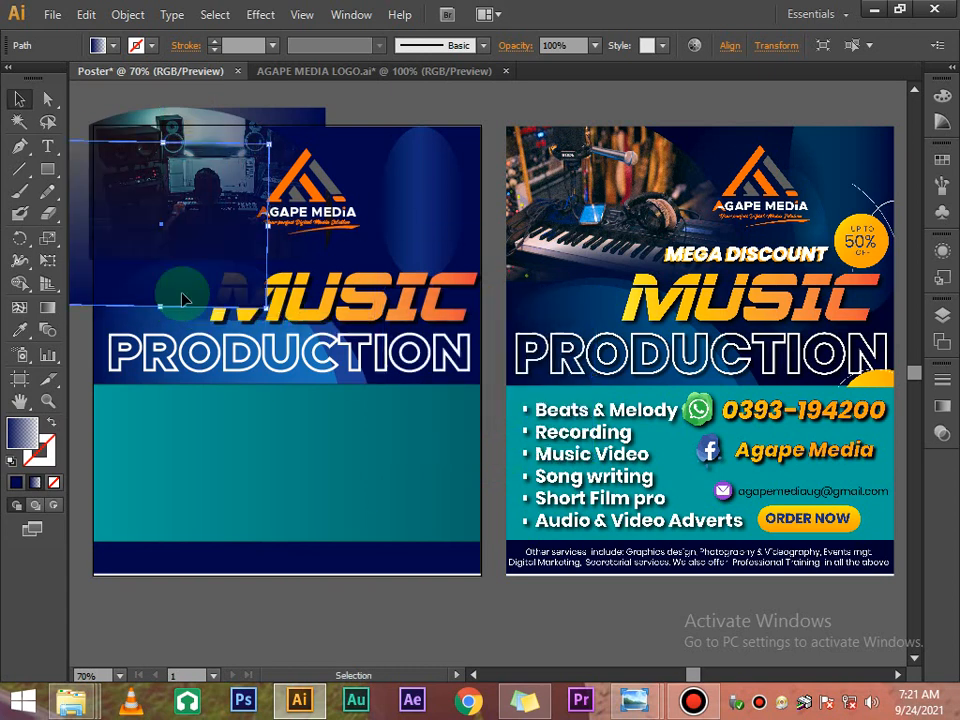
Step: Shorten the rotated fade rectangle from its upper edge and move it up over the studio photo's lower edge
drag(165, 143, 150, 224)
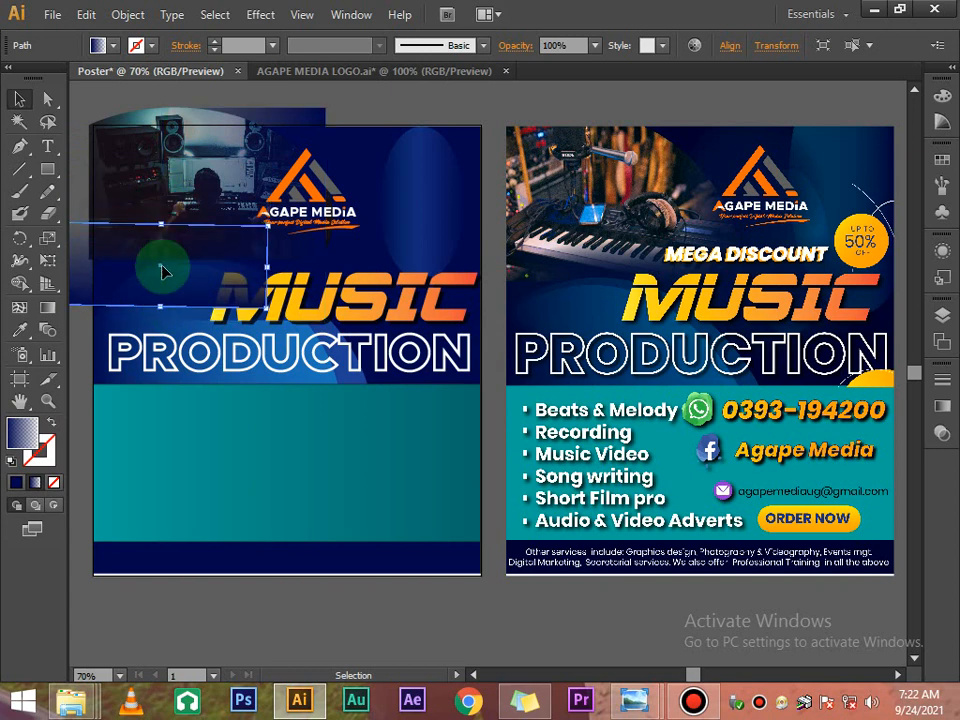
drag(174, 295, 180, 267)
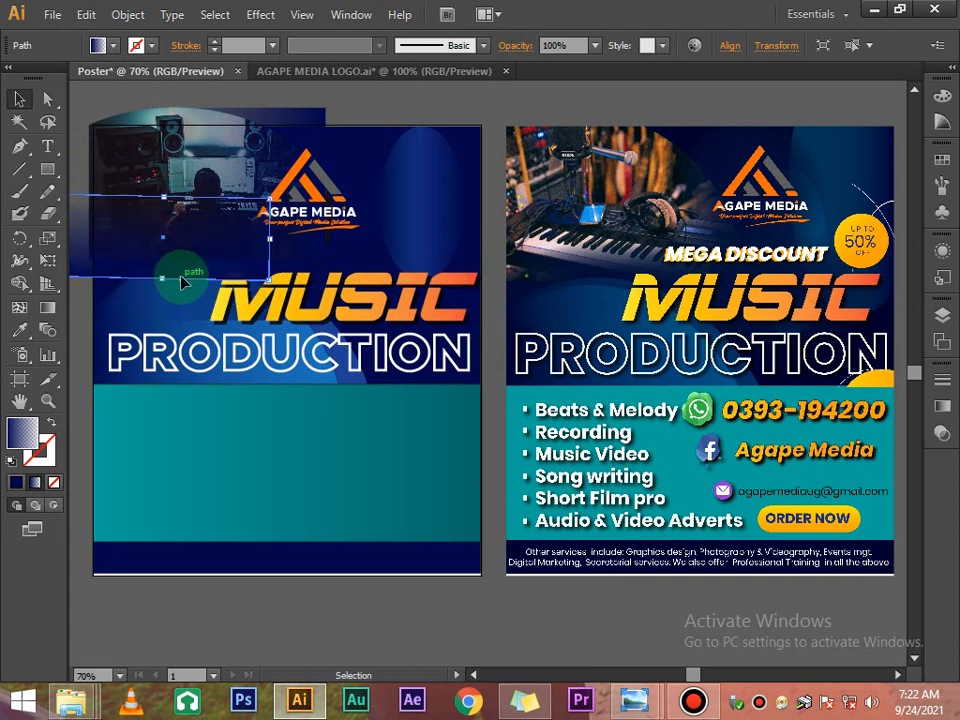
click(358, 117)
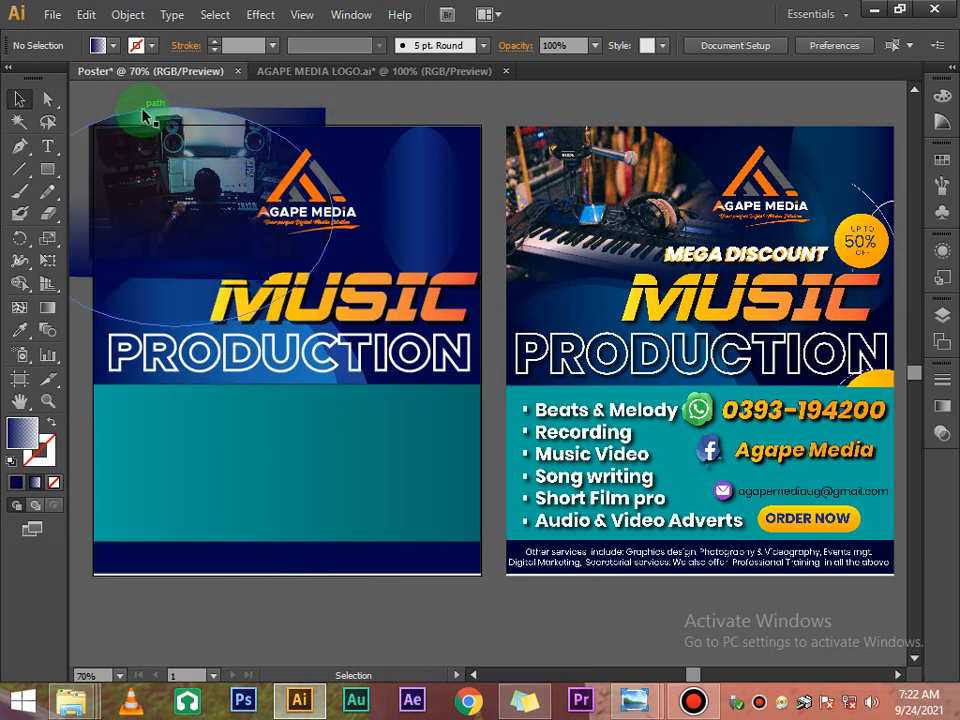
click(143, 117)
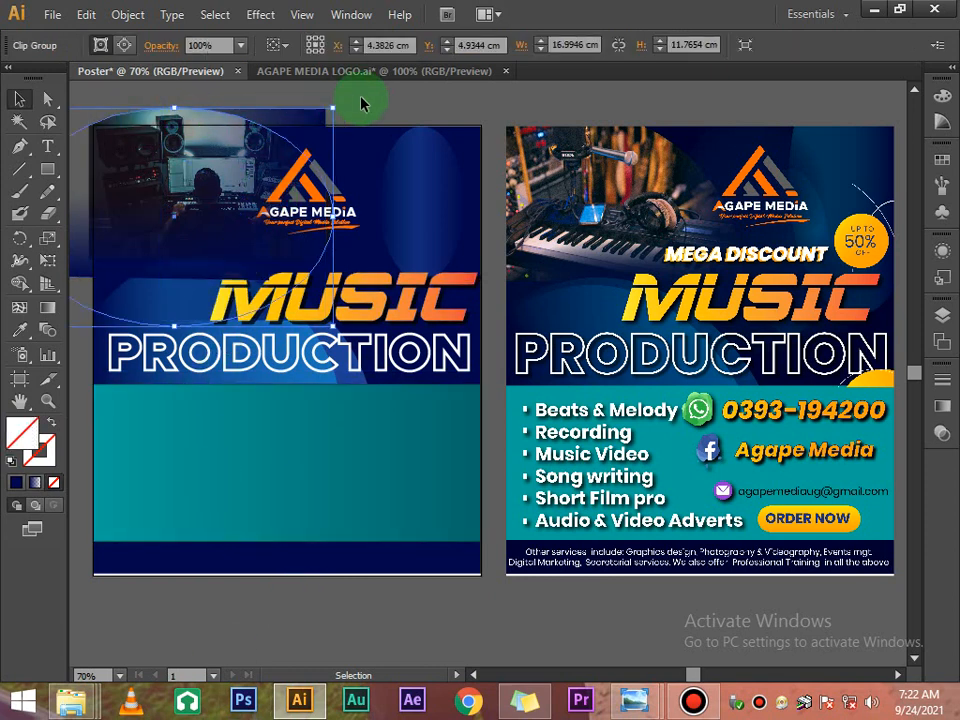
key(a)
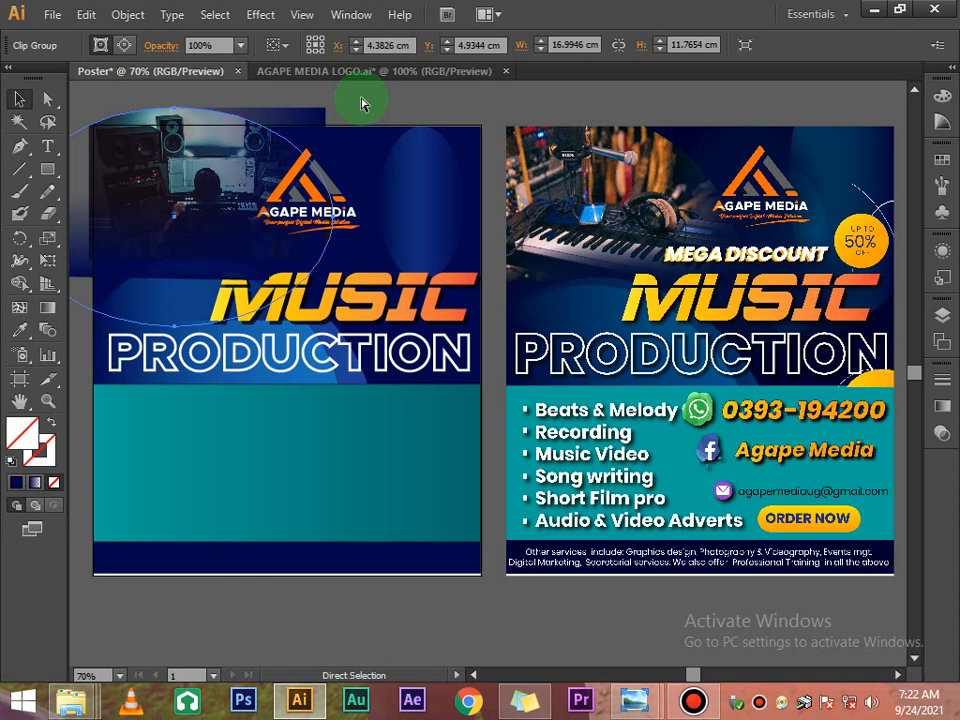
key(v)
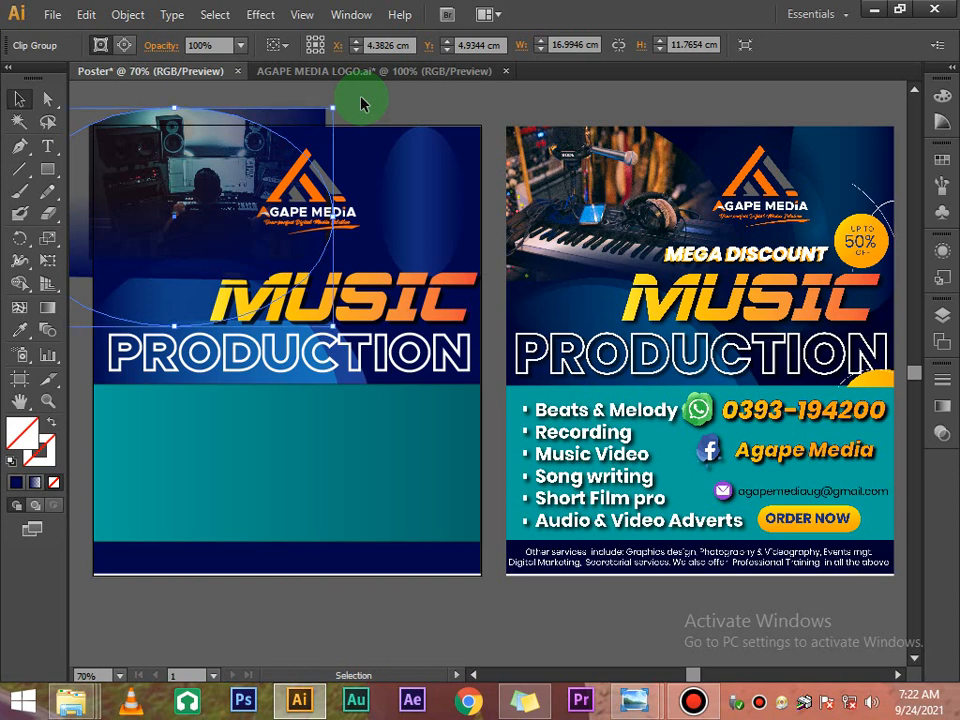
click(361, 99)
click(126, 271)
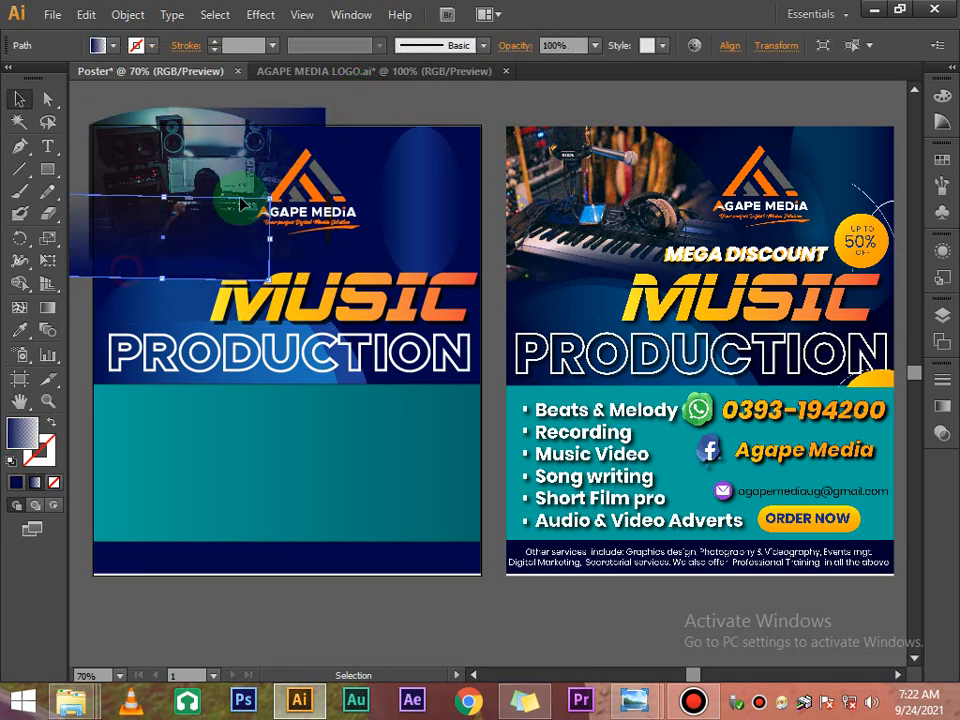
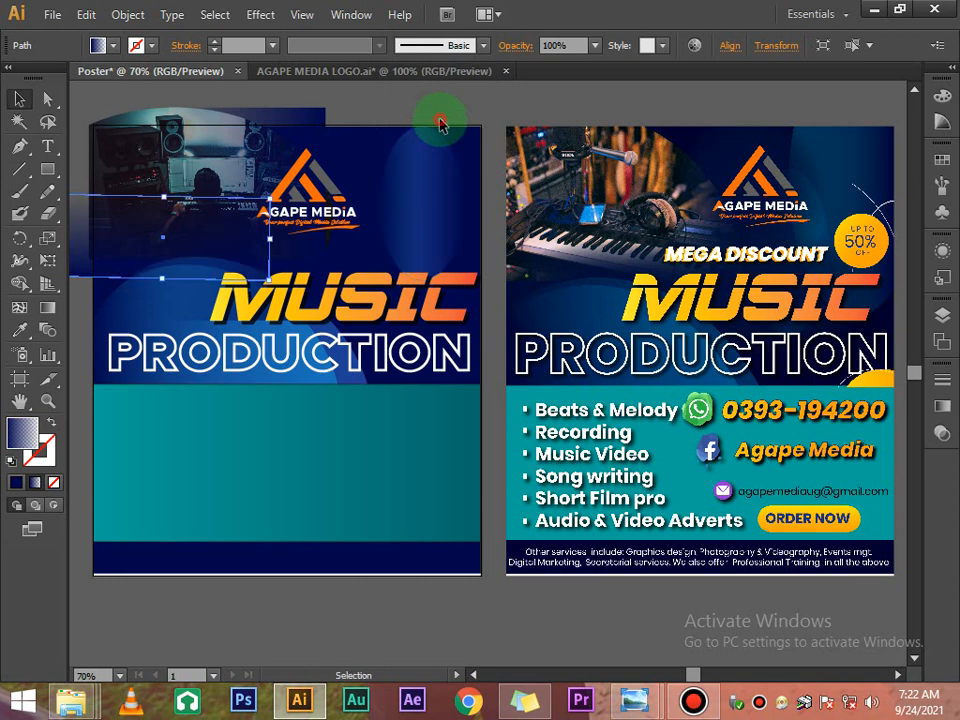
click(171, 645)
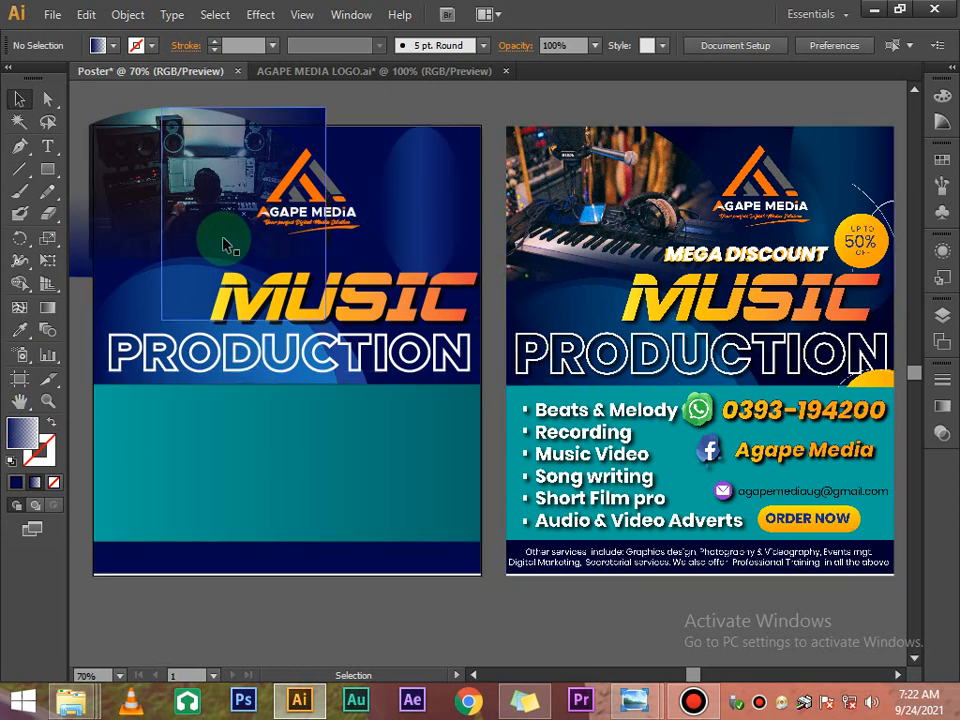
Step: Reduce the rotated fade rectangle's height further and nudge it up slightly along the studio photo's bottom edge
click(204, 195)
drag(204, 195, 278, 138)
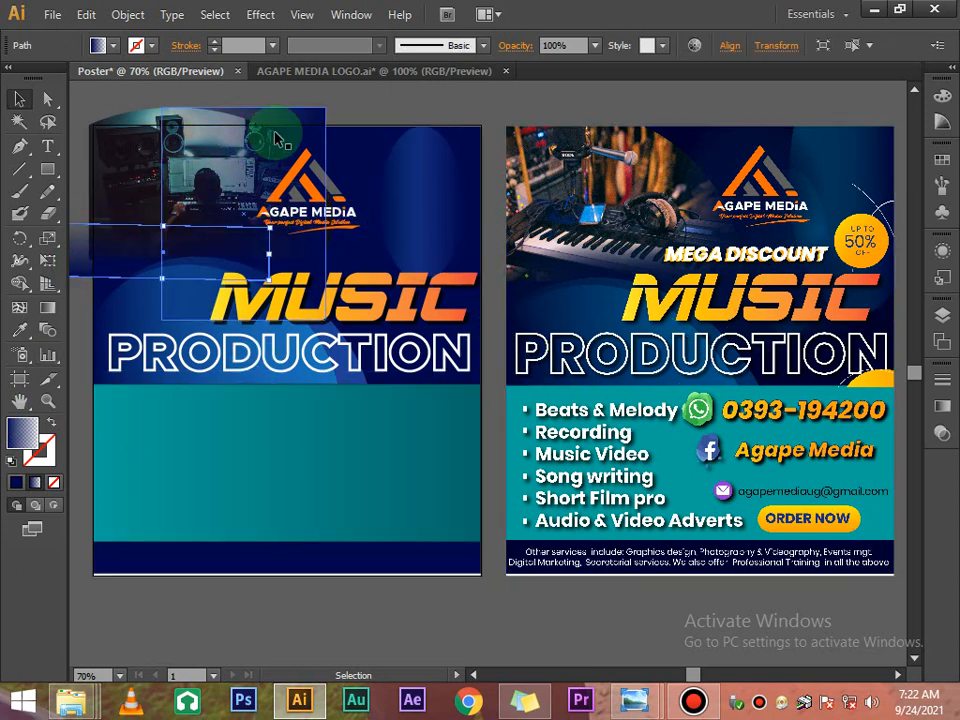
click(343, 96)
click(81, 274)
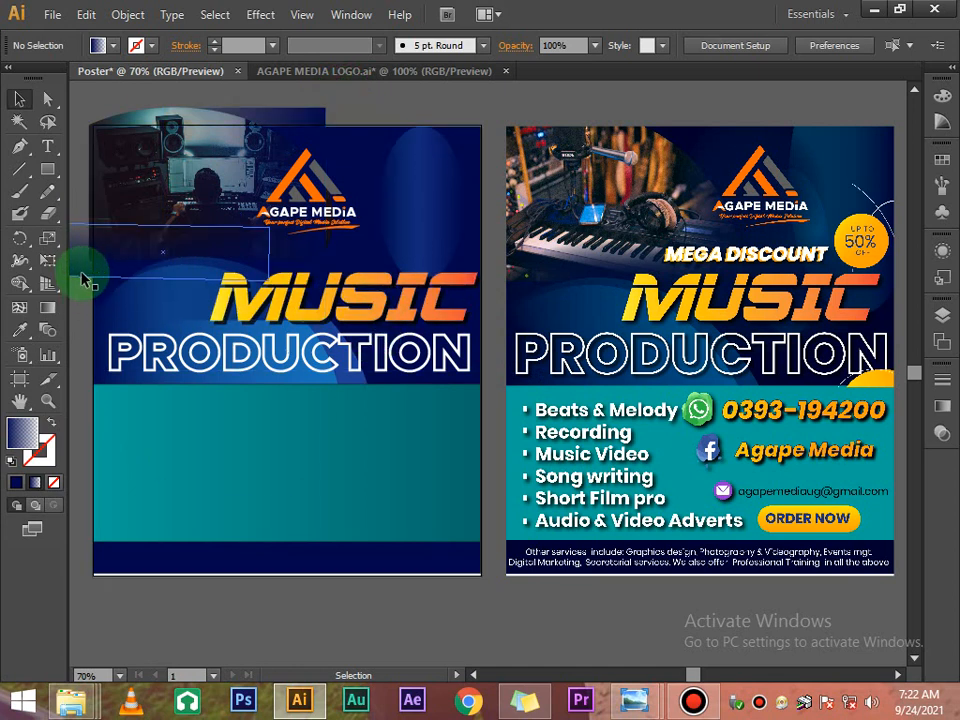
drag(81, 274, 399, 129)
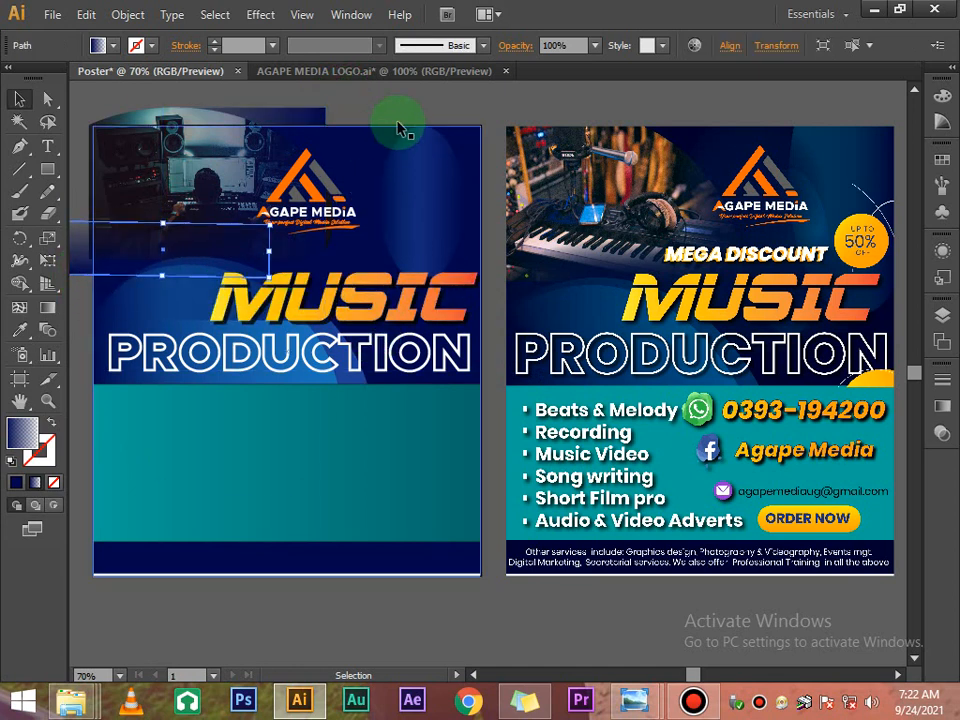
click(407, 101)
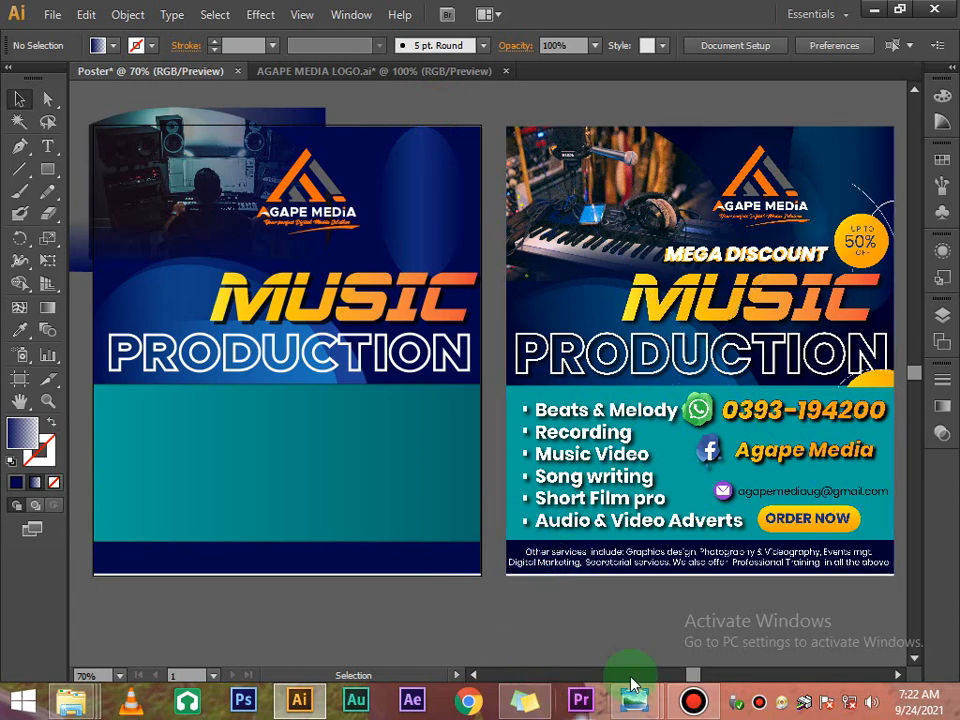
click(695, 700)
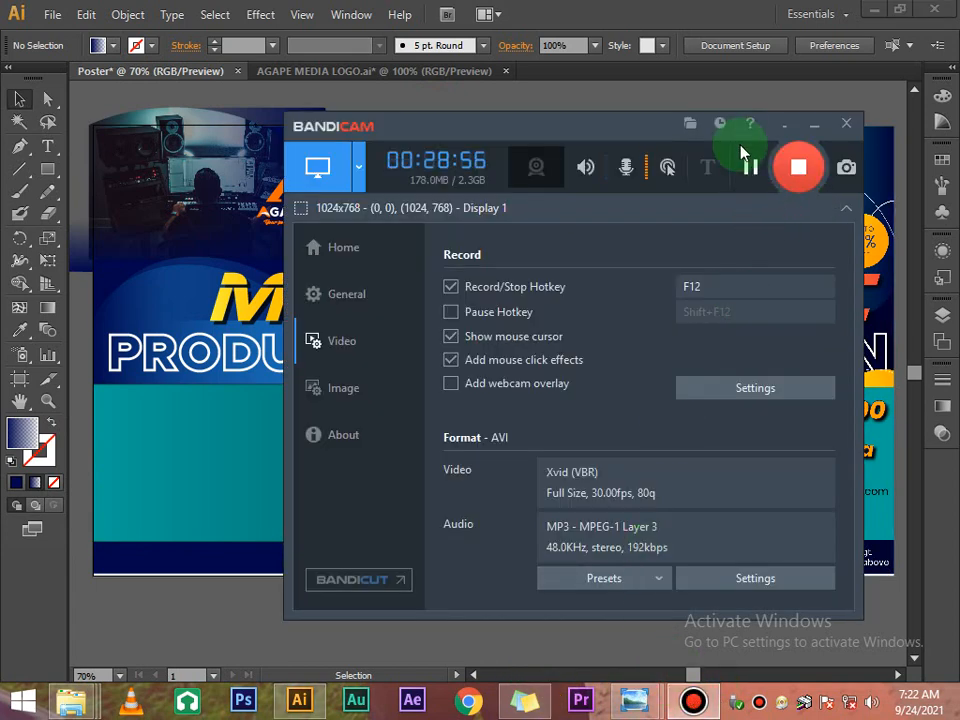
click(800, 127)
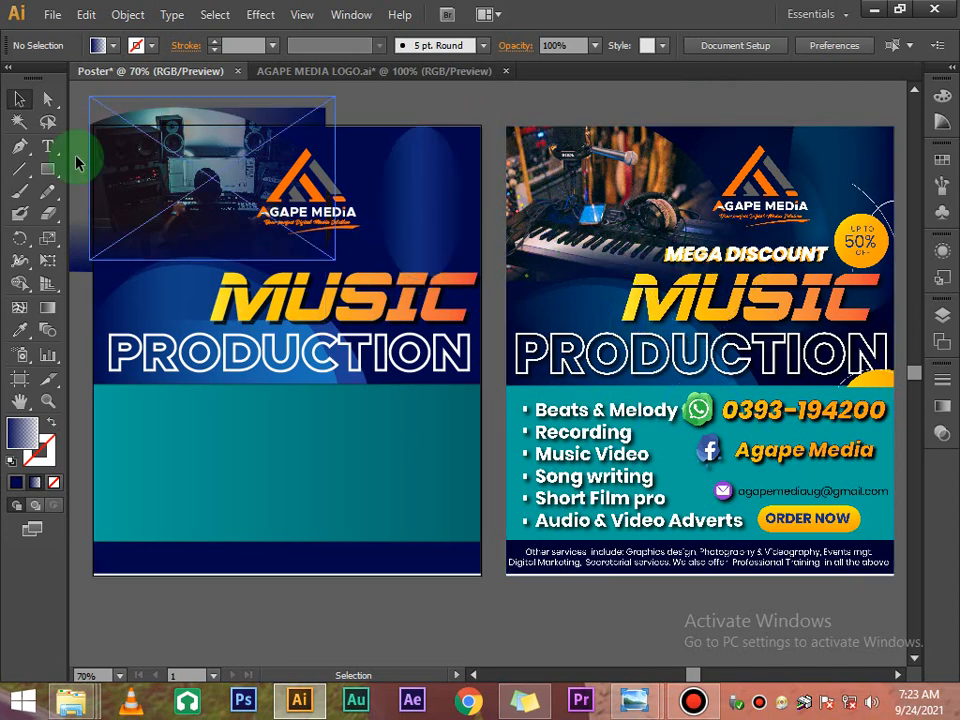
Step: Add the text MEGA DISCOUNT in the empty area above the poster
click(47, 146)
scroll(247, 150, up, 3)
click(283, 141)
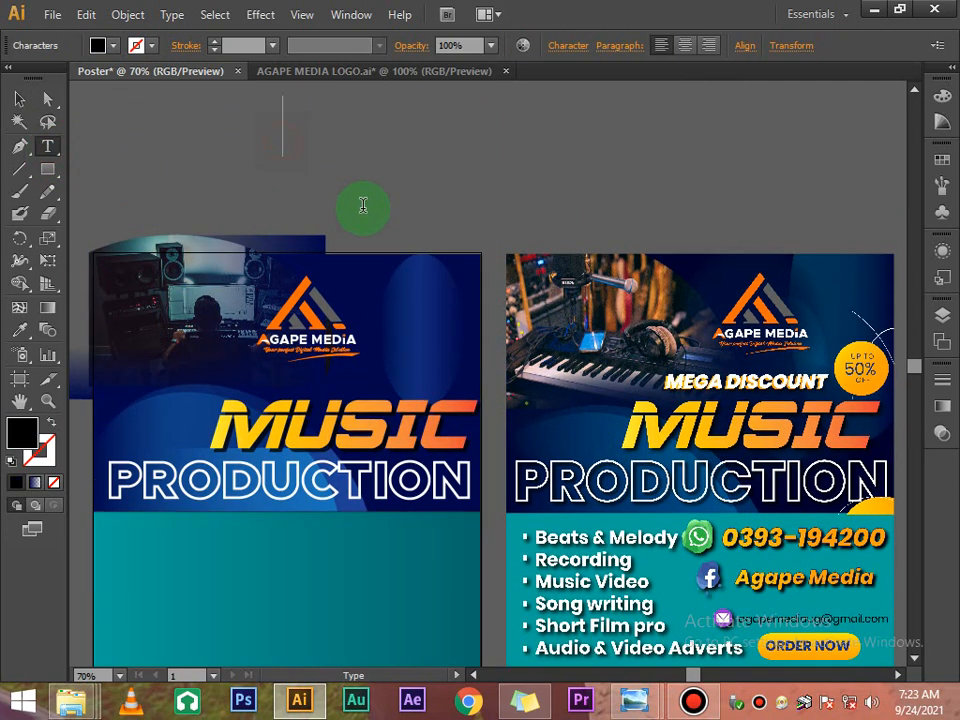
text(ME)
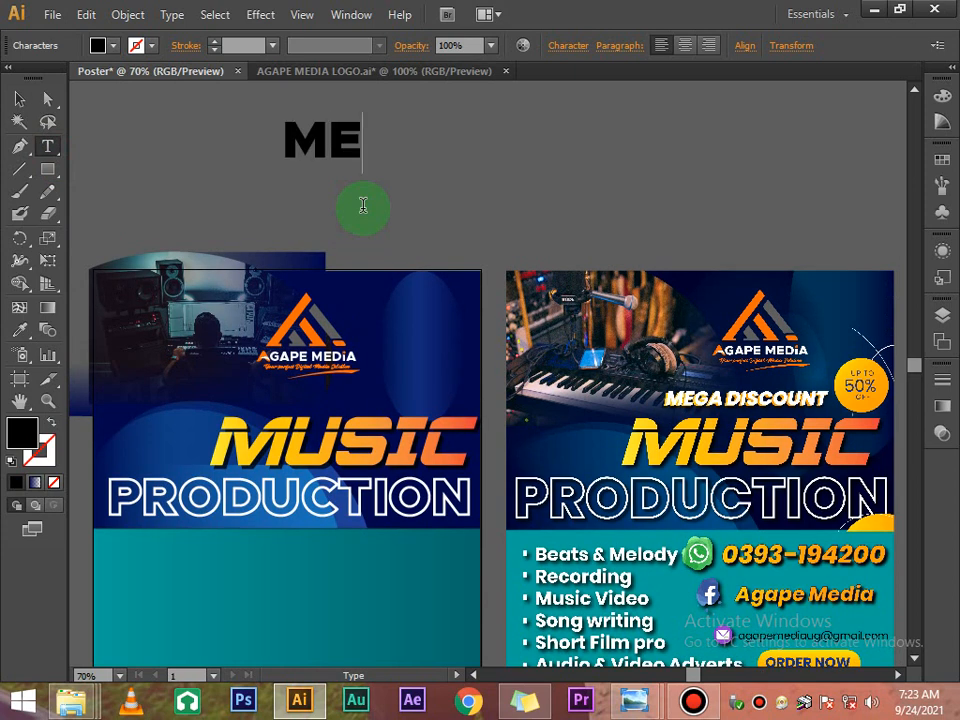
text(GA)
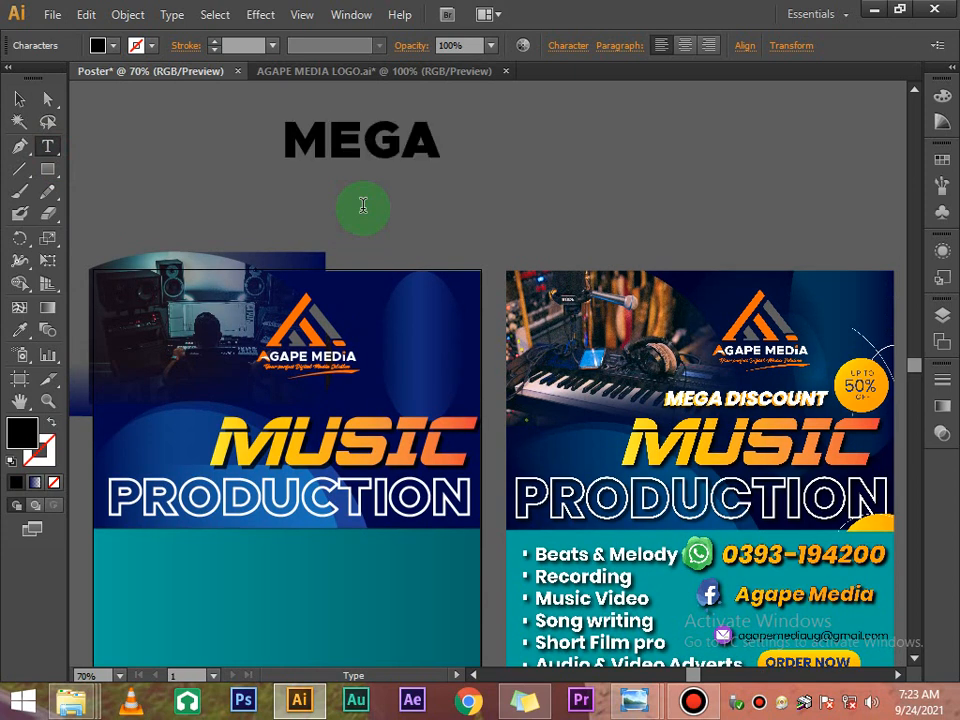
text( DISCOUNT)
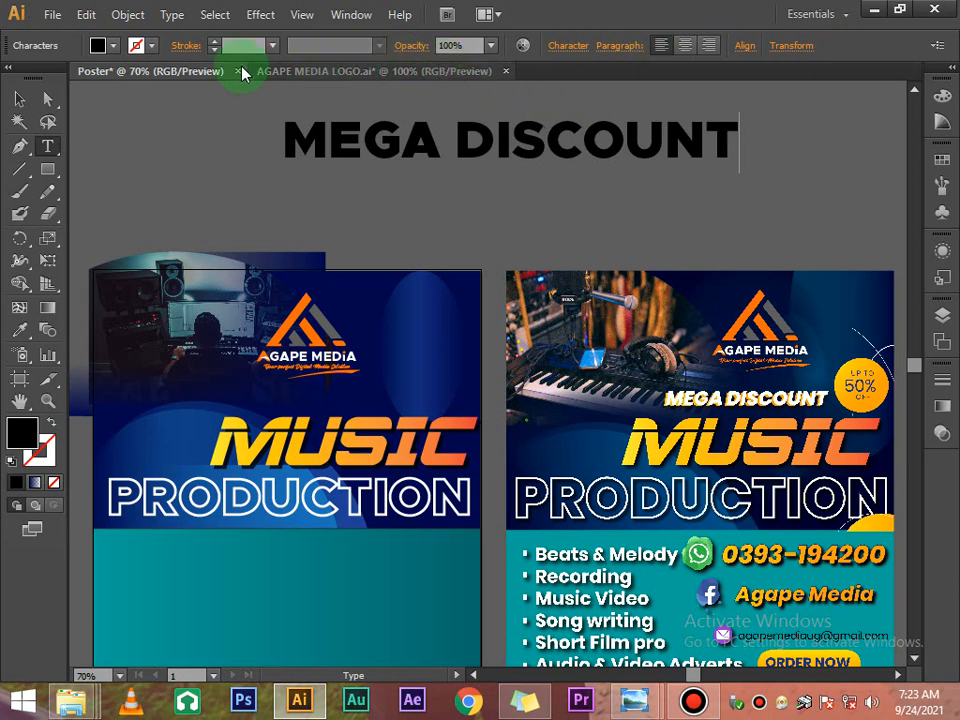
Step: Set the MEGA DISCOUNT text to 25 pt and move it between the AGAPE MEDIA logo and the MUSIC heading
click(20, 97)
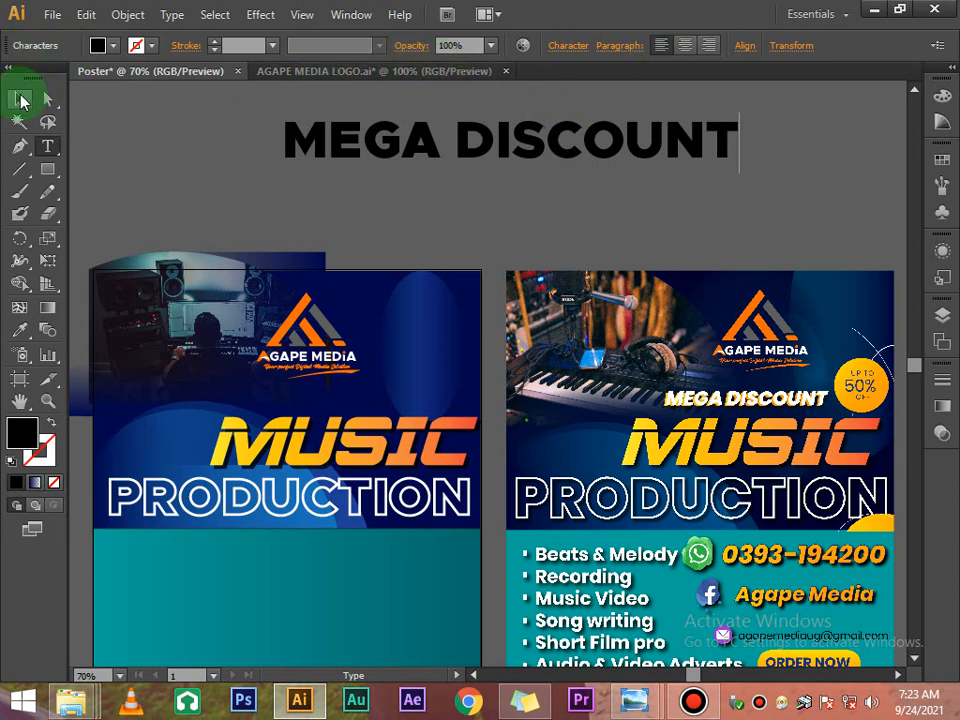
click(566, 47)
click(406, 138)
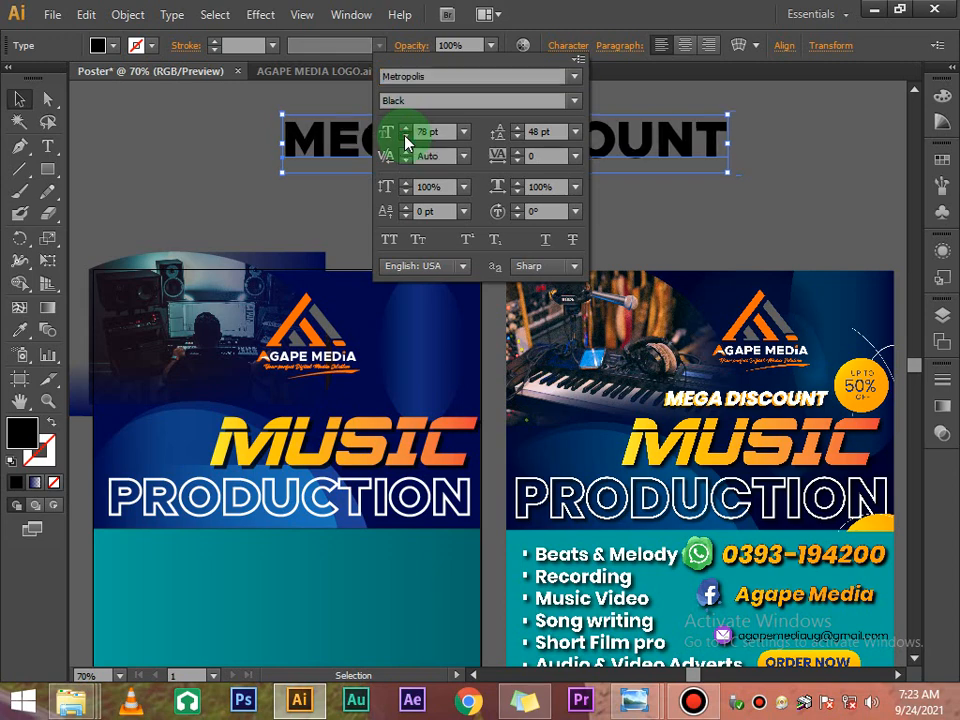
drag(405, 137, 371, 201)
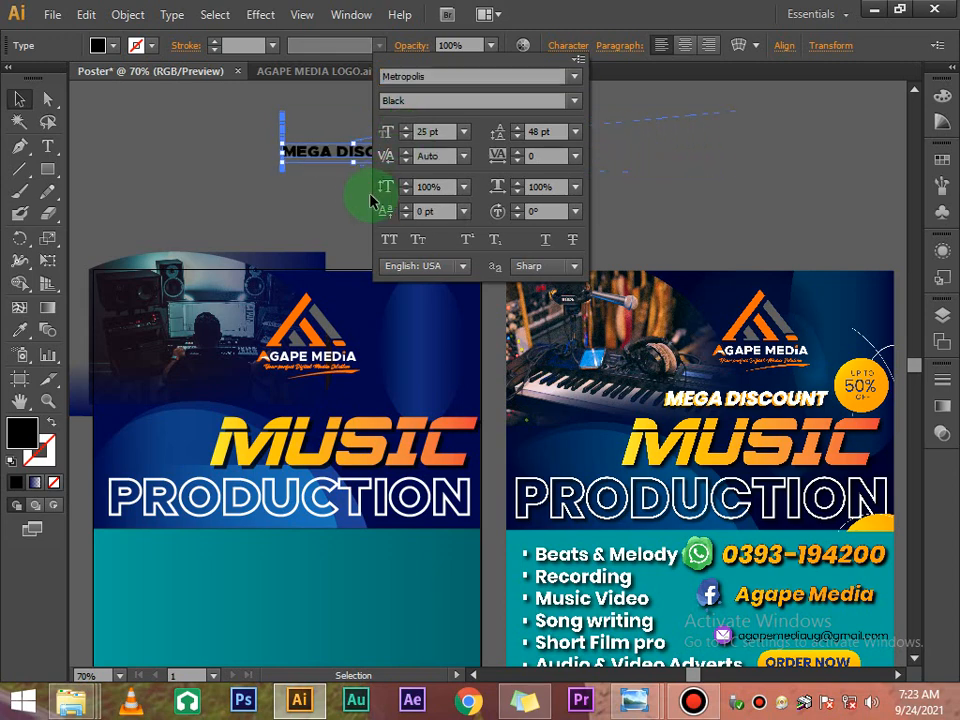
click(371, 201)
scroll(371, 92, down, 2)
drag(375, 97, 345, 345)
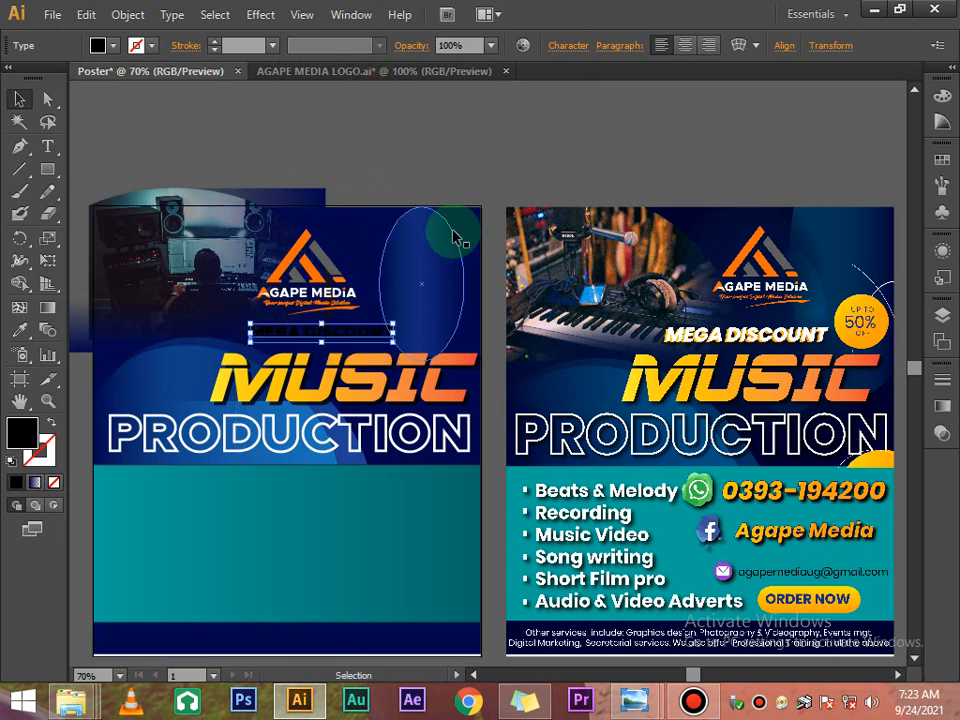
Step: Fill the MEGA DISCOUNT text with white and deselect it
click(98, 45)
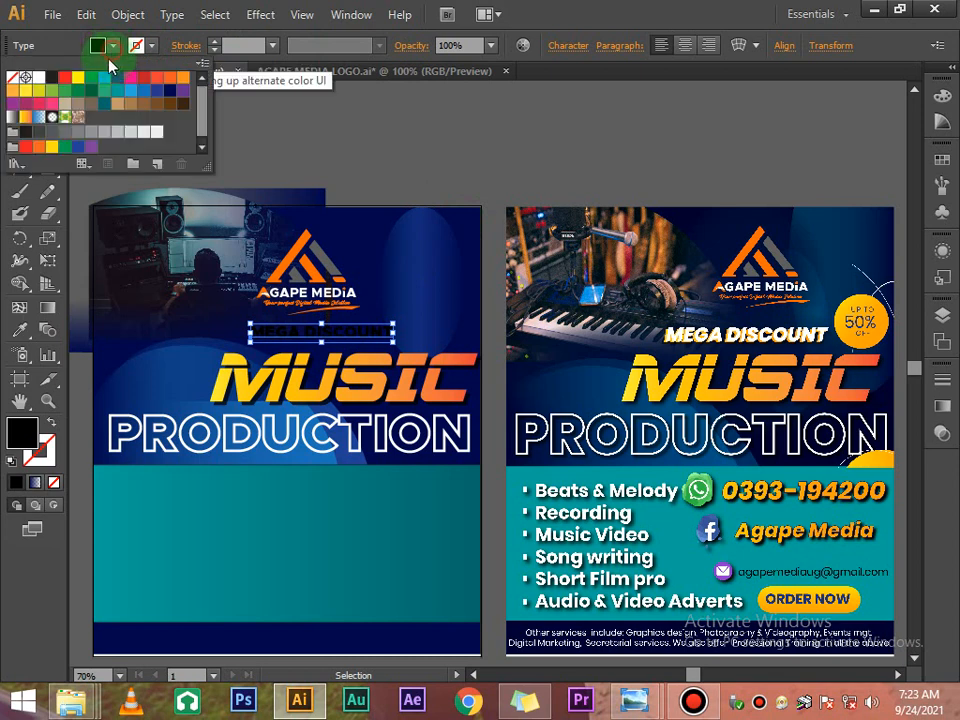
click(38, 78)
click(328, 135)
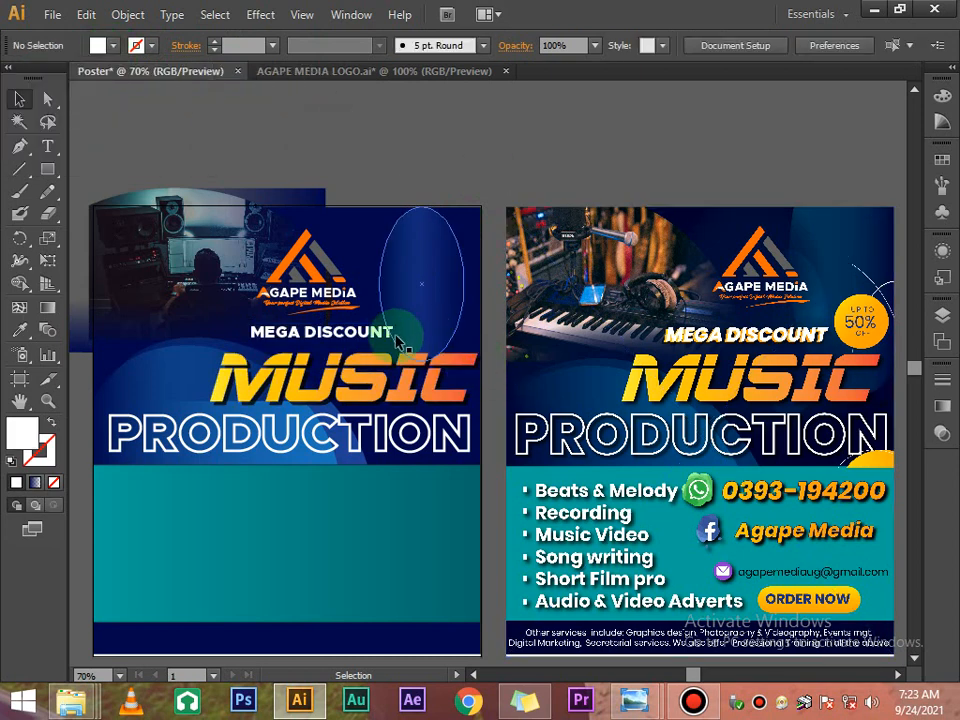
click(699, 332)
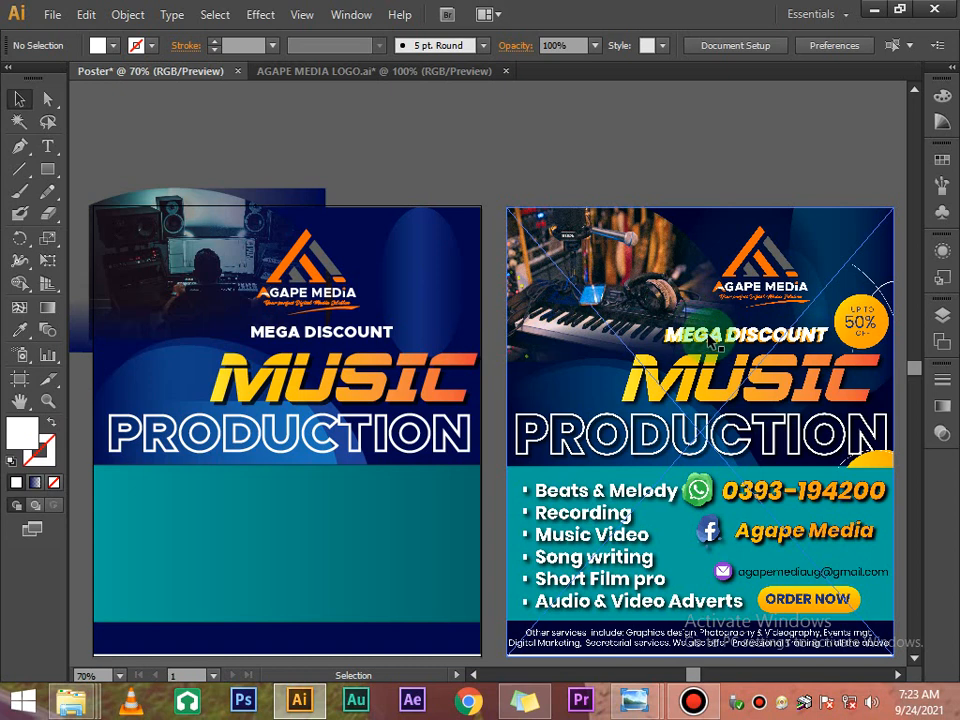
click(475, 133)
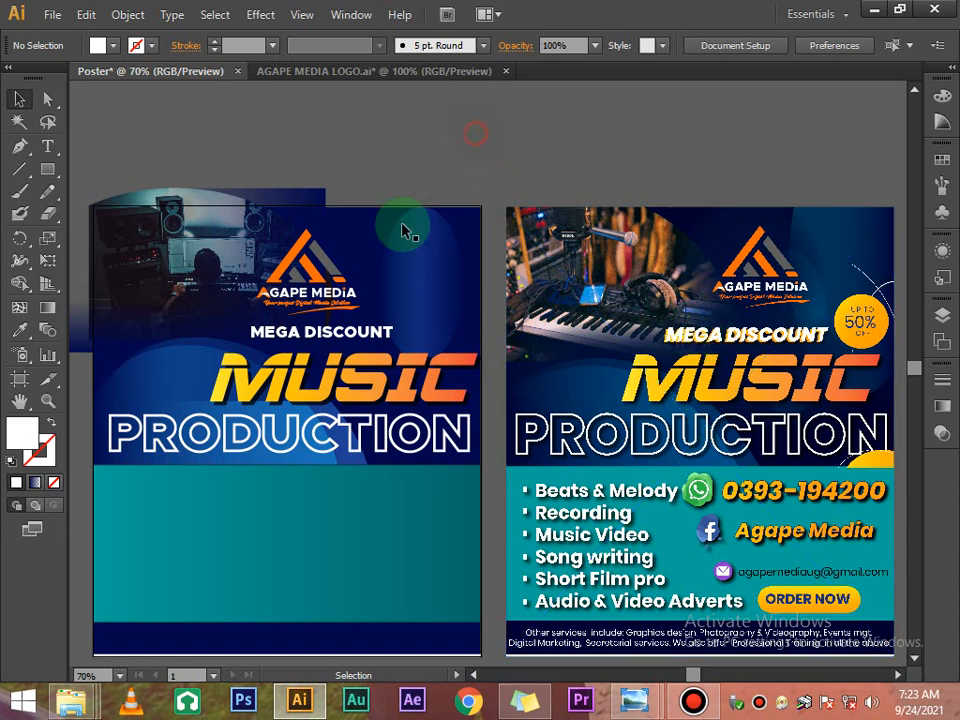
Step: Duplicate the white MEGA DISCOUNT text
click(359, 333)
key(ctrl+shift+a)
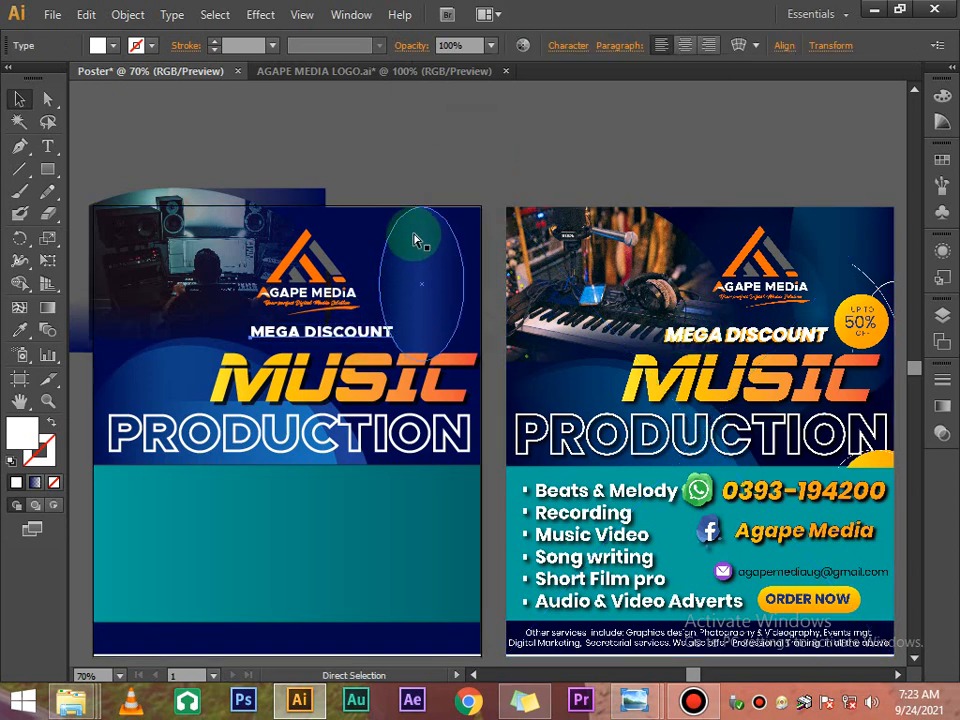
text(MEGA DISCOUNT)
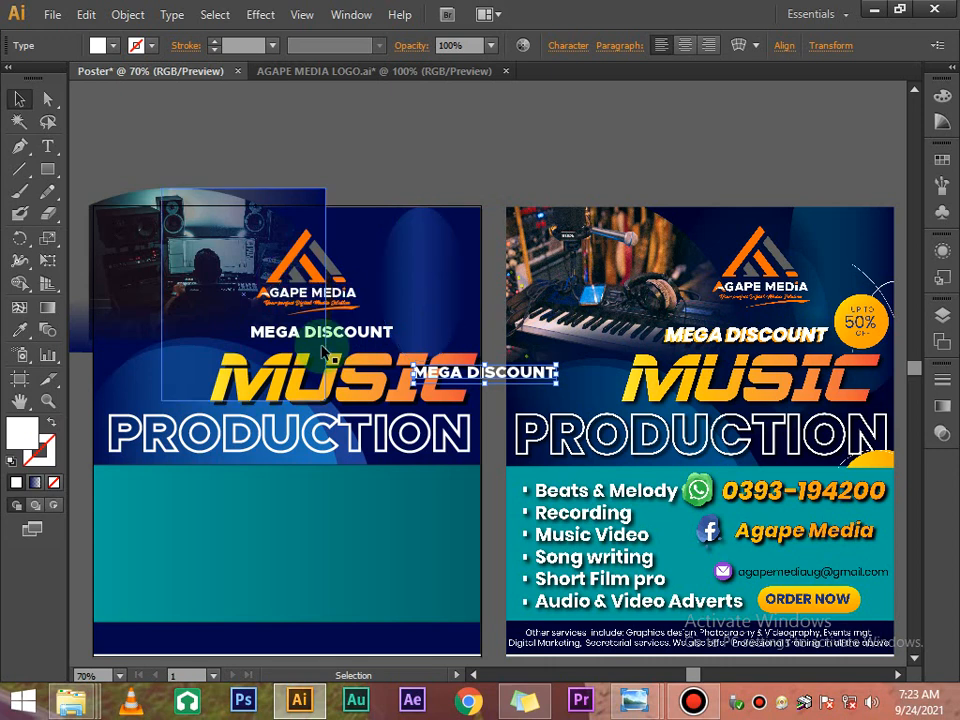
Step: Fill the original MEGA DISCOUNT text below the logo with light orange and deselect it
click(344, 338)
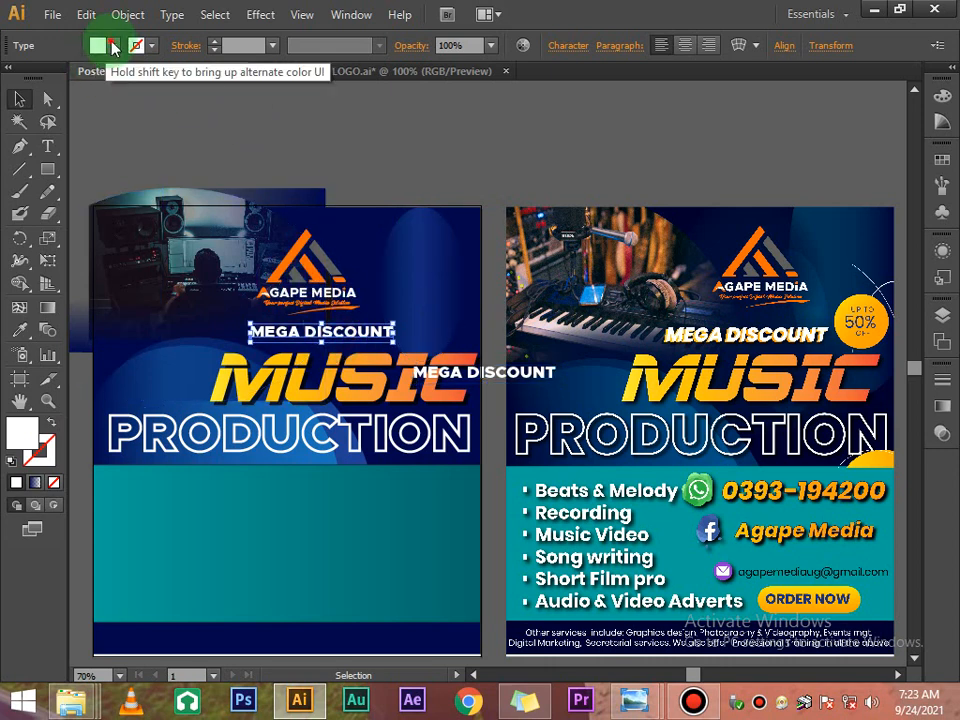
click(113, 48)
click(28, 92)
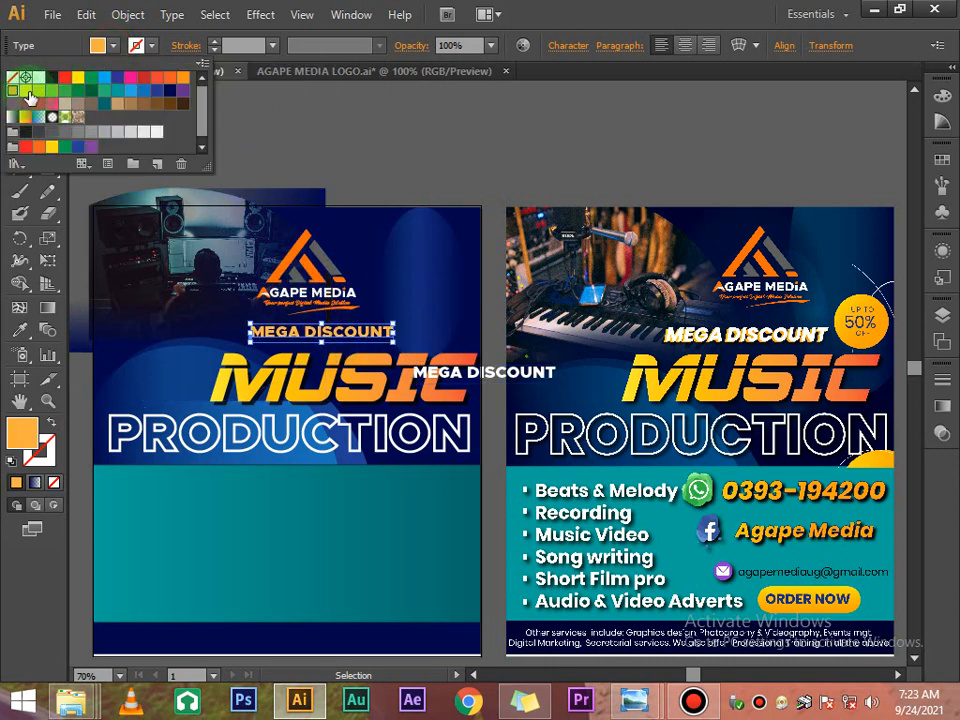
click(328, 100)
click(334, 115)
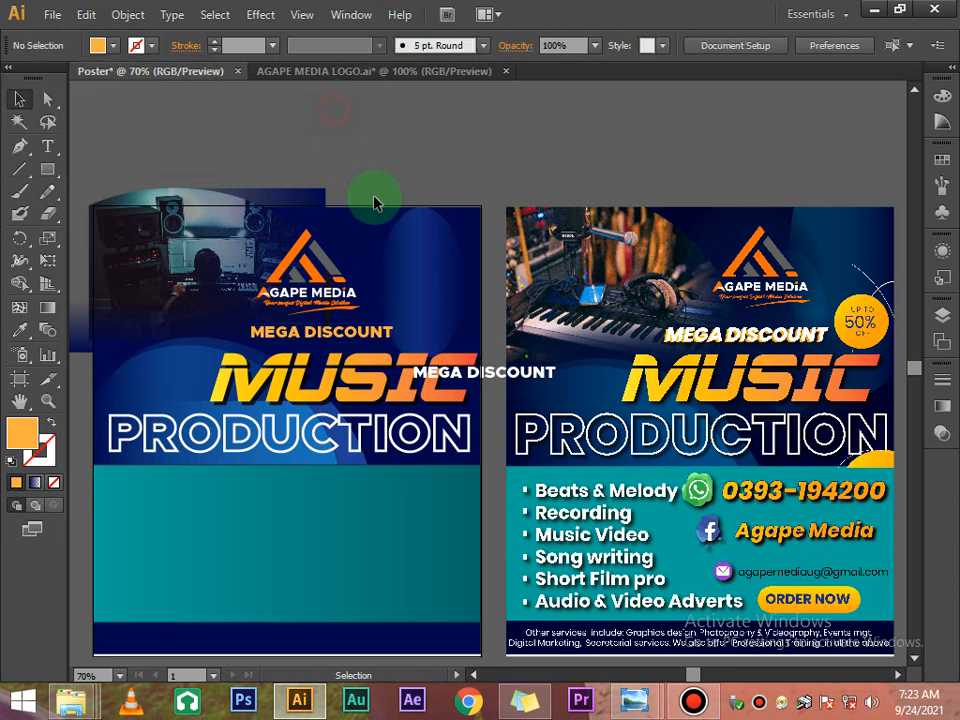
Step: Move the white MEGA DISCOUNT copy over the orange one, nudging it left until only a thin orange offset shows
drag(465, 373, 372, 328)
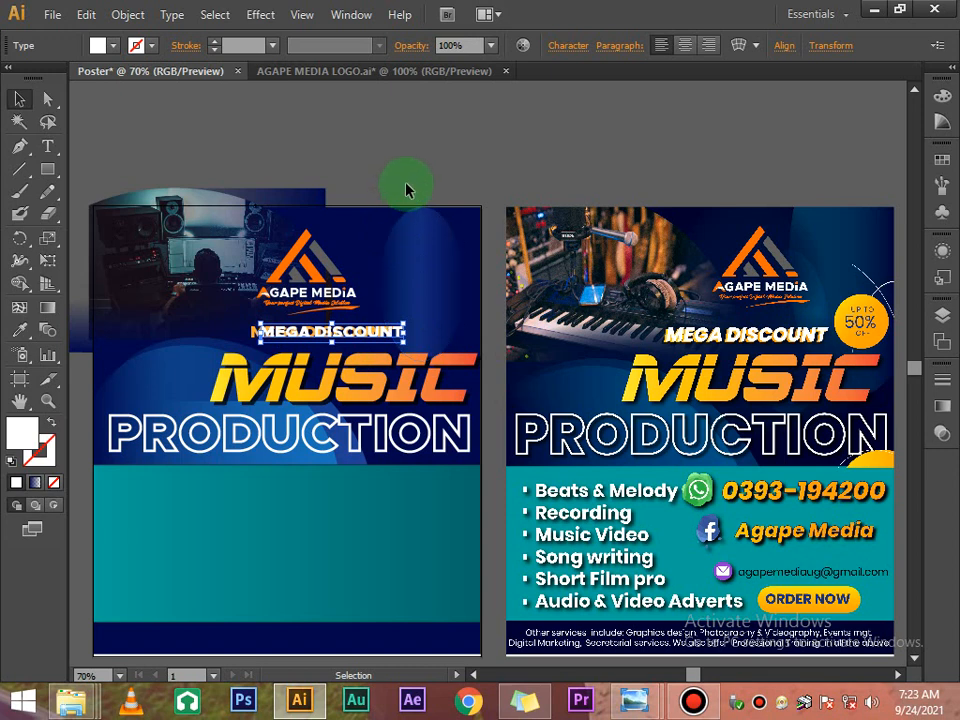
key(Left)
key(Left)
key(Left)
key(Left)
key(Left)
key(Left)
key(Left)
key(Left)
key(Left)
key(Left)
key(Left)
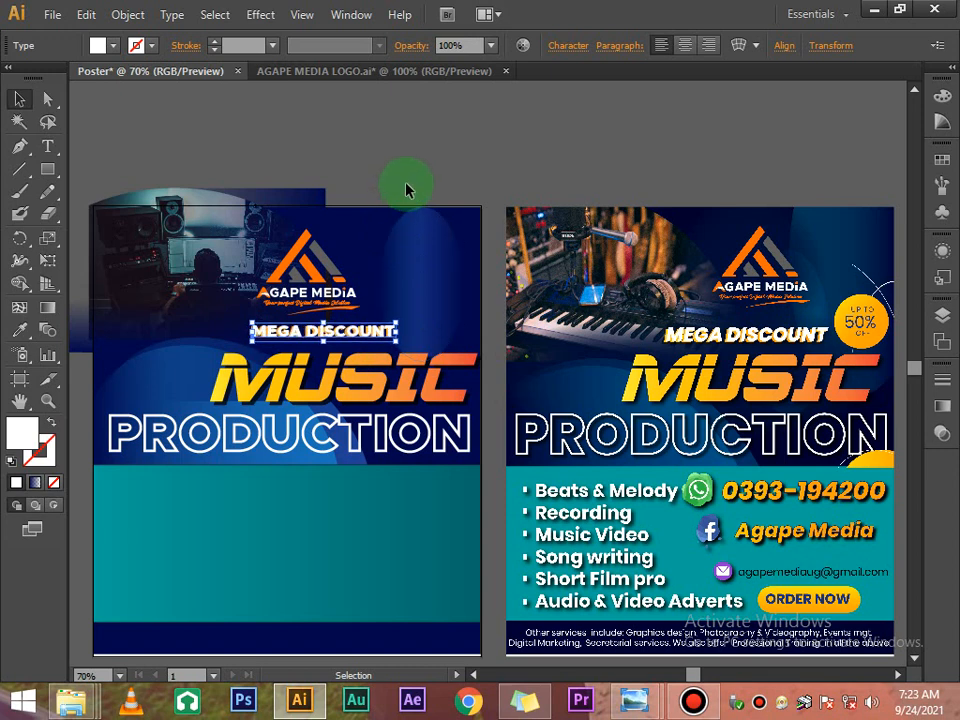
click(468, 173)
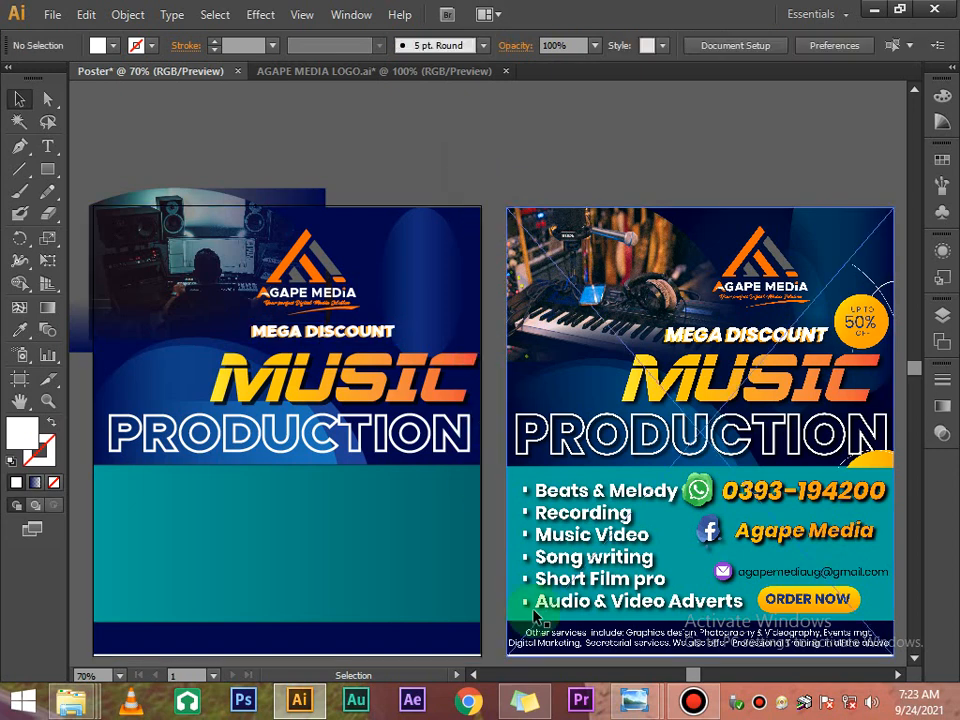
Step: Give the white MEGA DISCOUNT text a dark navy 0.25 pt stroke and deselect it
click(357, 335)
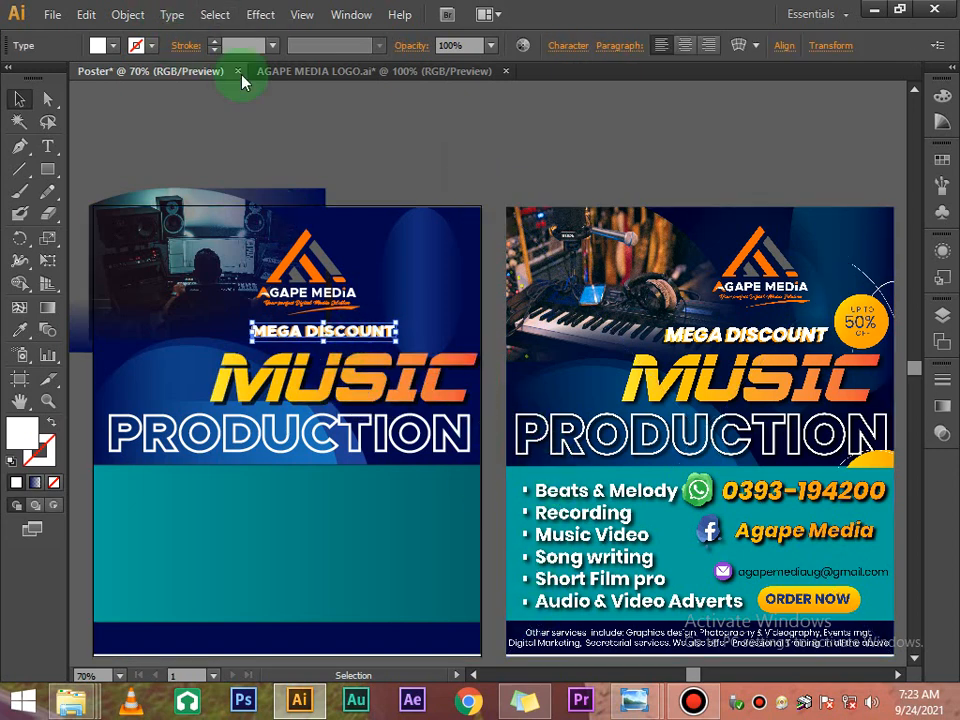
click(262, 14)
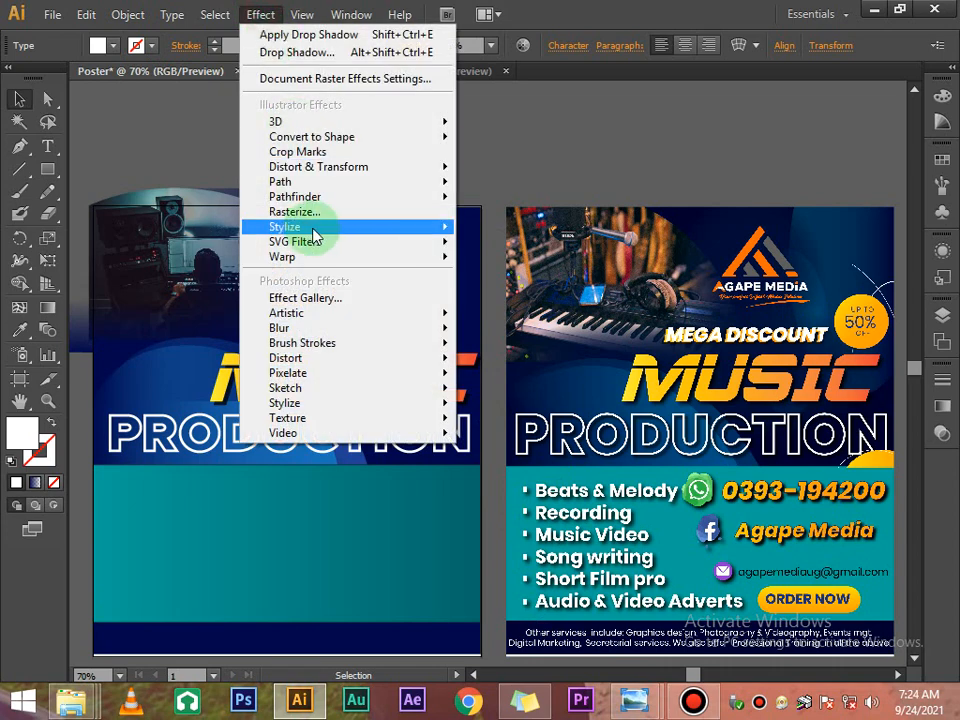
click(133, 44)
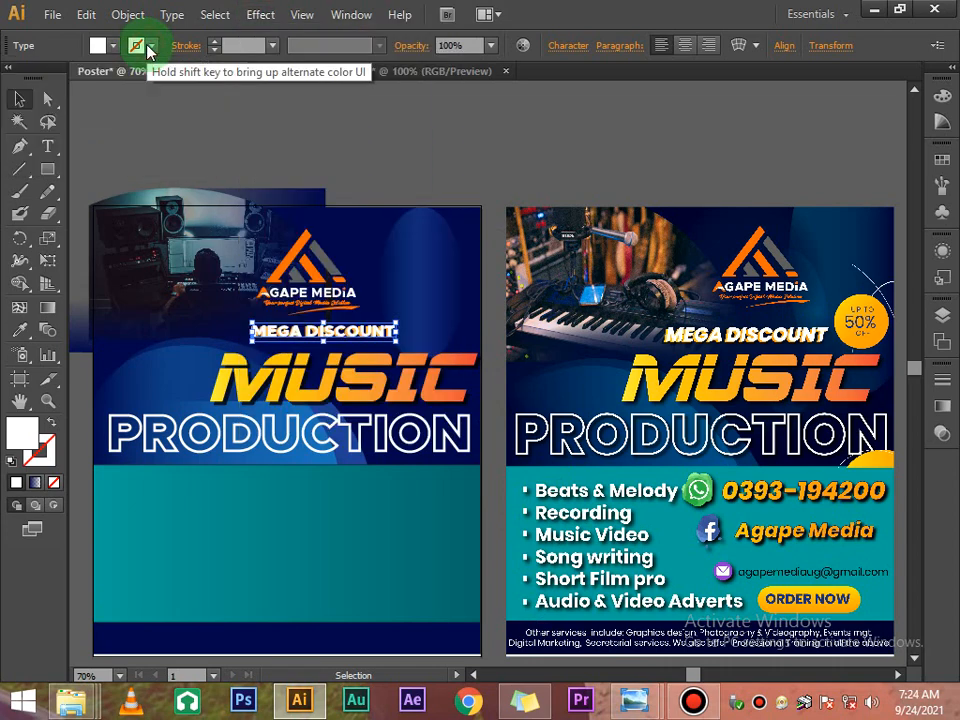
click(171, 94)
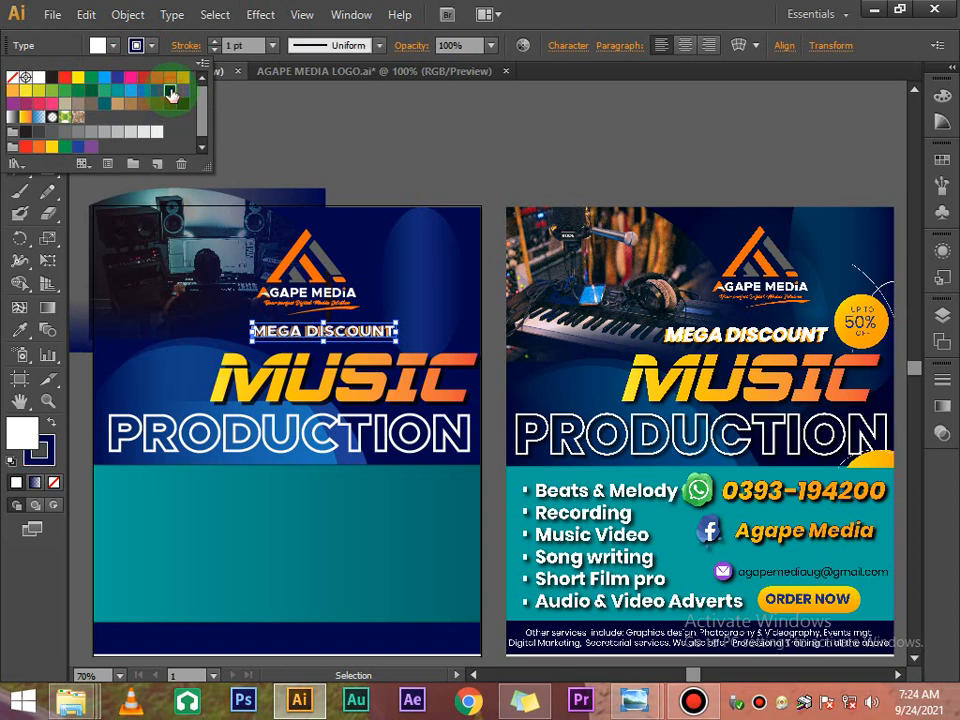
click(270, 46)
click(285, 65)
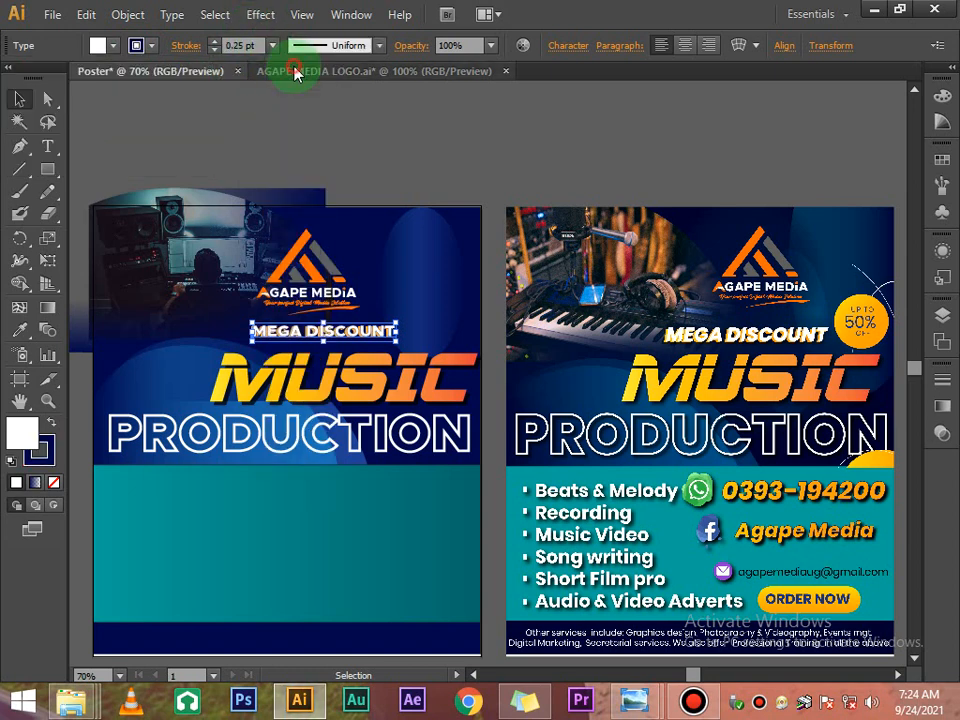
click(322, 112)
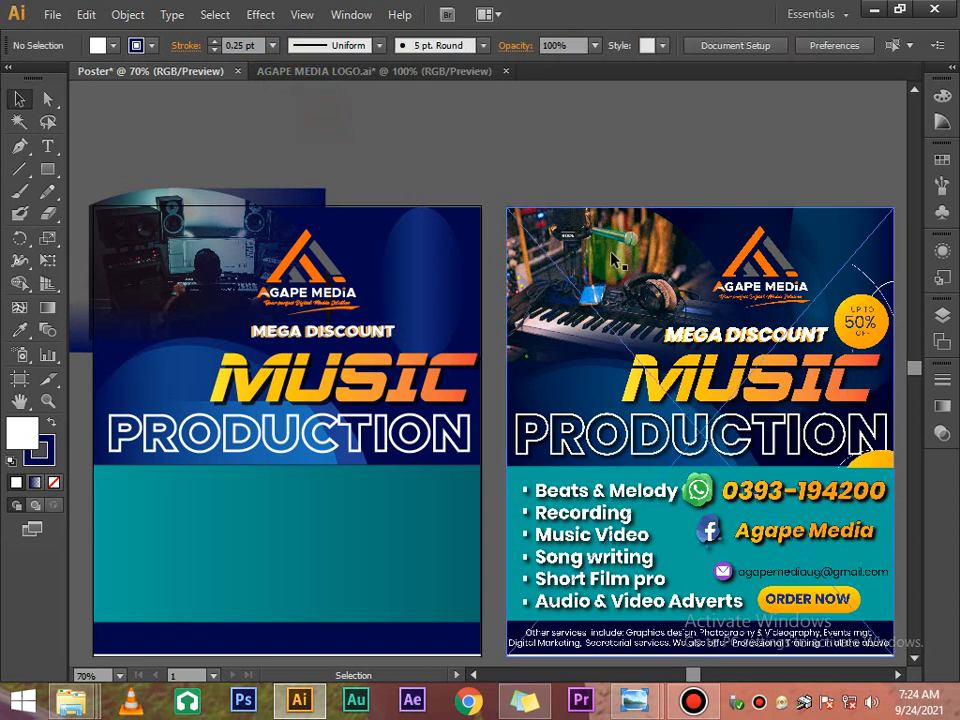
Step: Draw a white ellipse about 2.7 cm by 2.9 cm in the empty area above the posters
scroll(648, 275, down, 1)
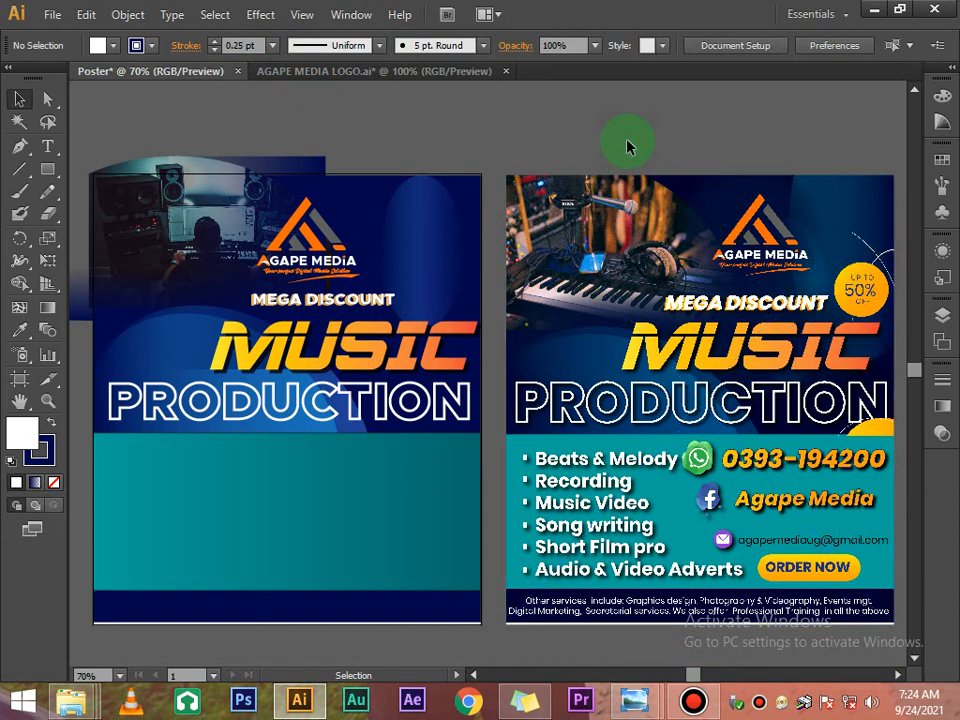
scroll(627, 146, up, 1)
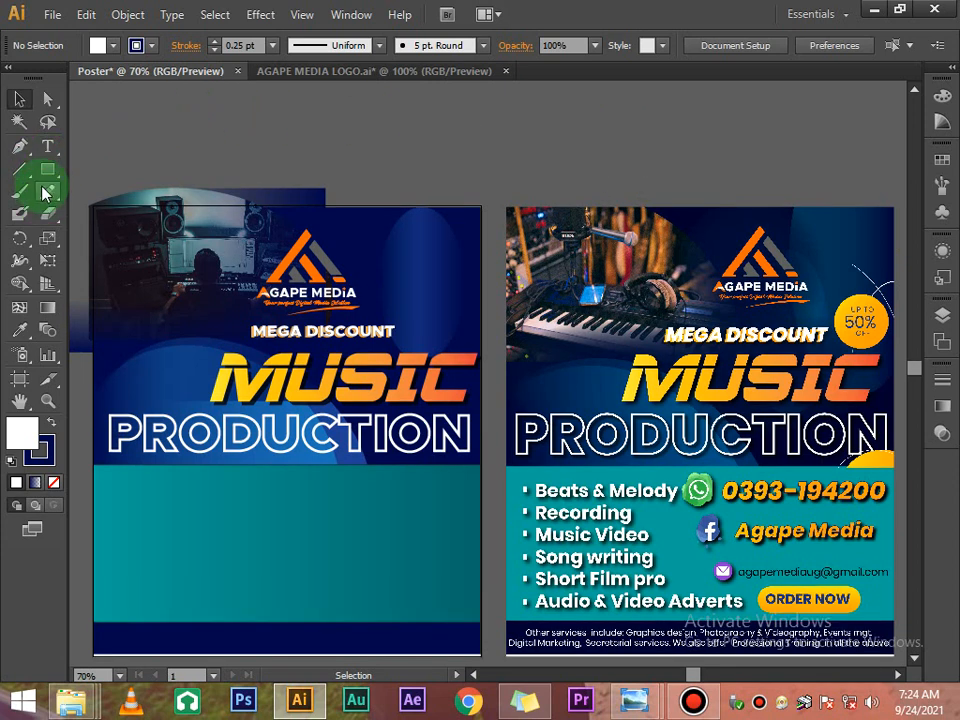
drag(47, 169, 86, 212)
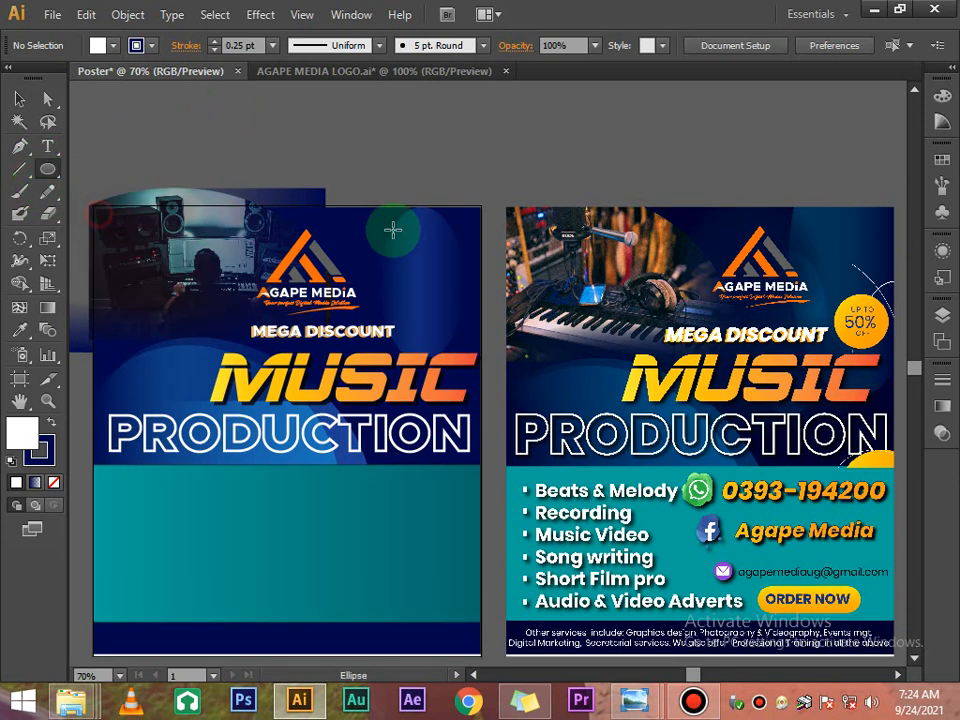
drag(463, 114, 516, 166)
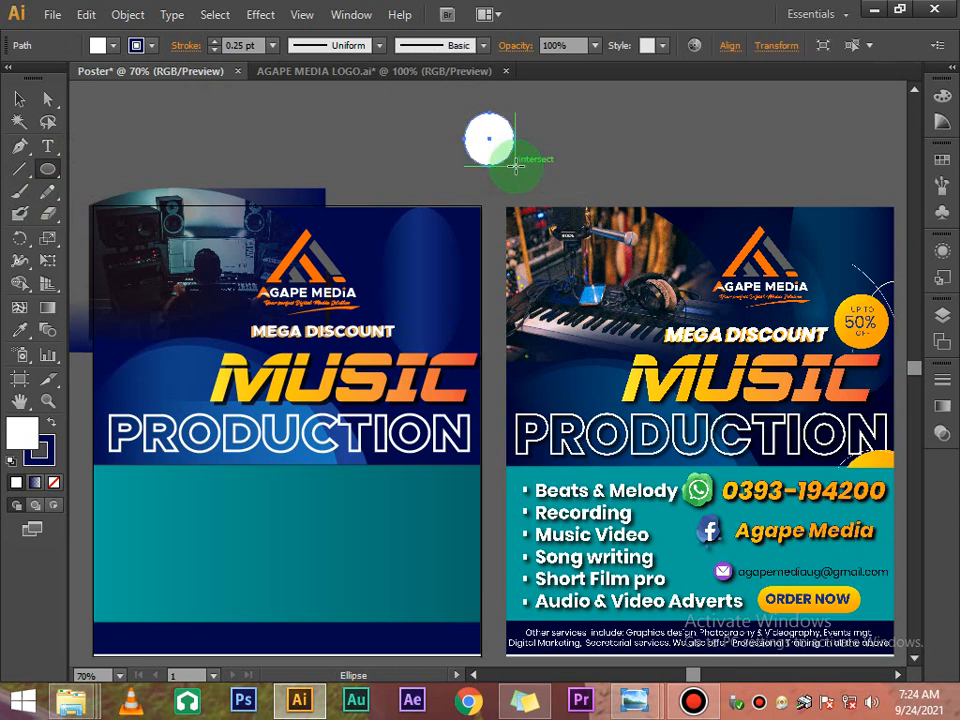
click(19, 100)
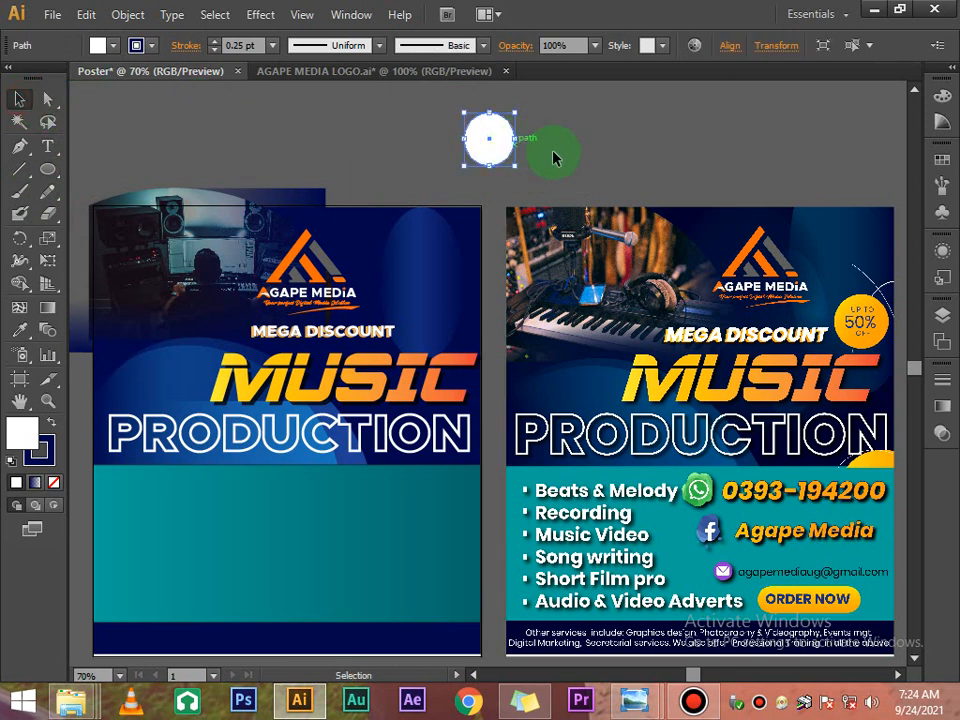
drag(493, 139, 493, 139)
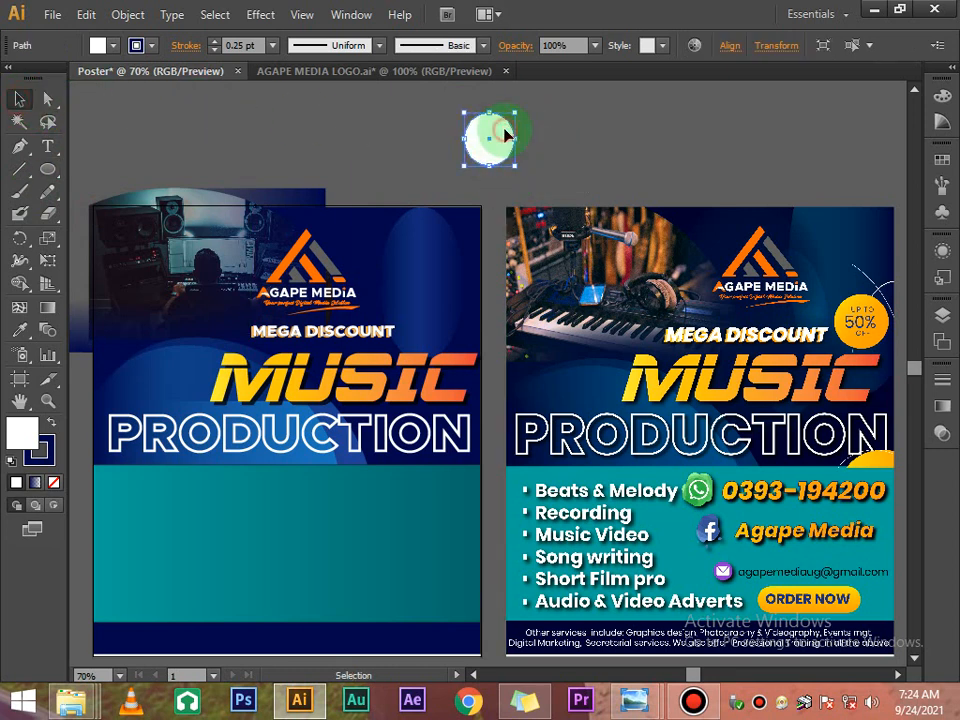
Step: Set the white ellipse's width and height to 2 cm each to make it a true circle
click(773, 46)
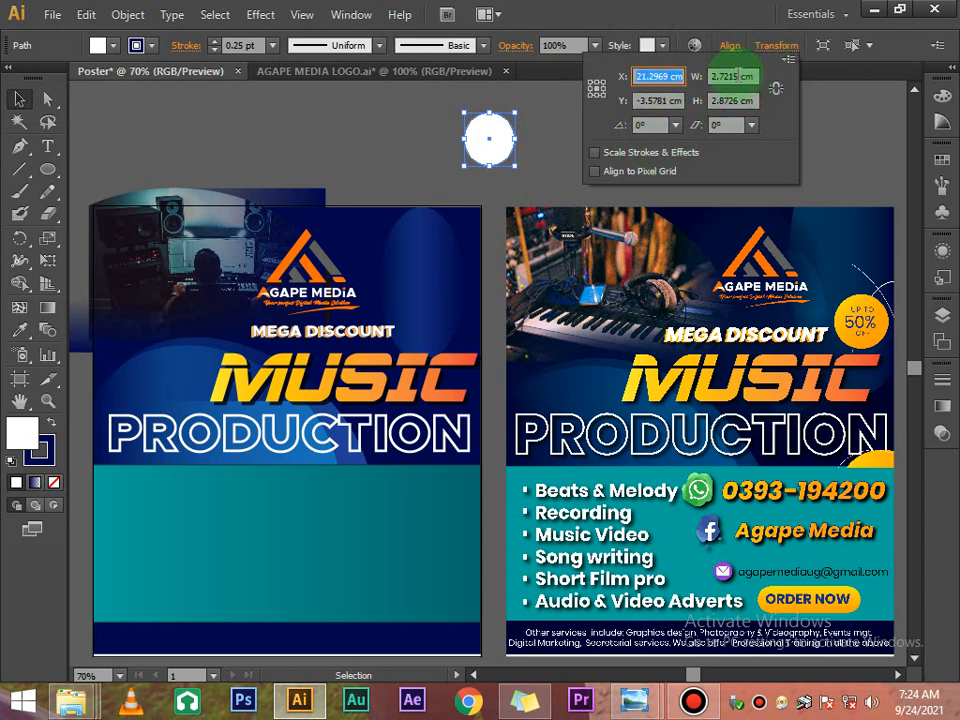
double_click(737, 75)
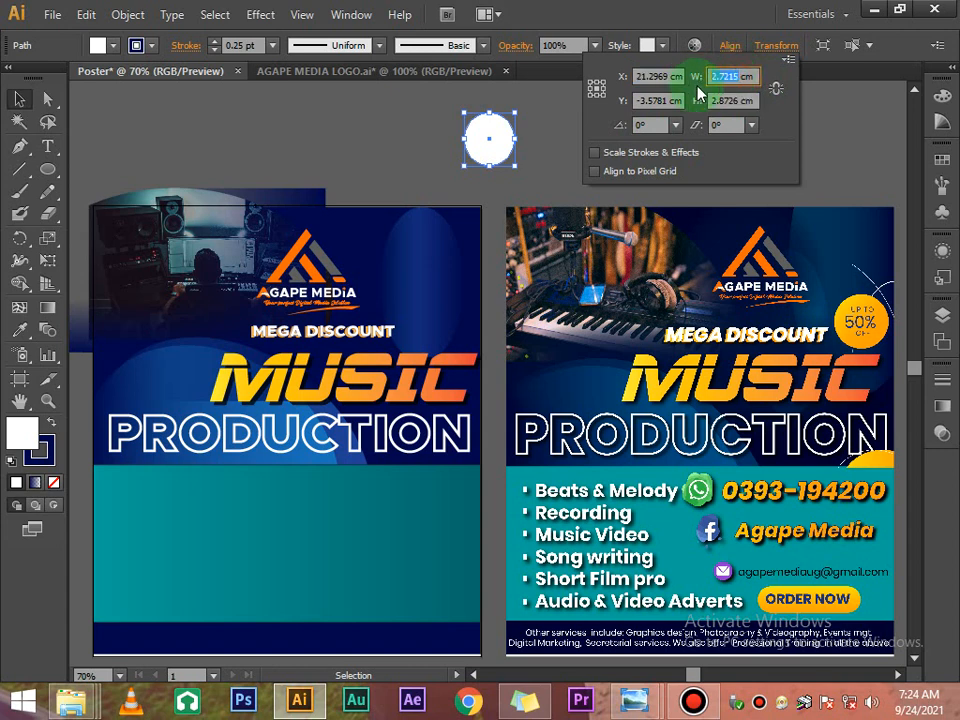
text(2 cm)
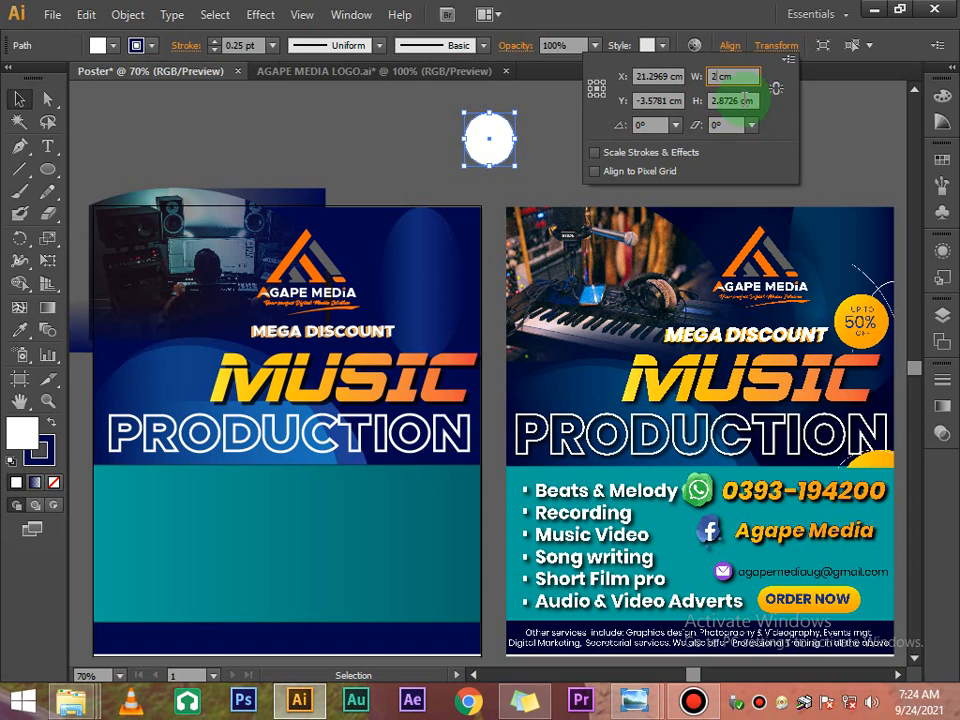
click(738, 99)
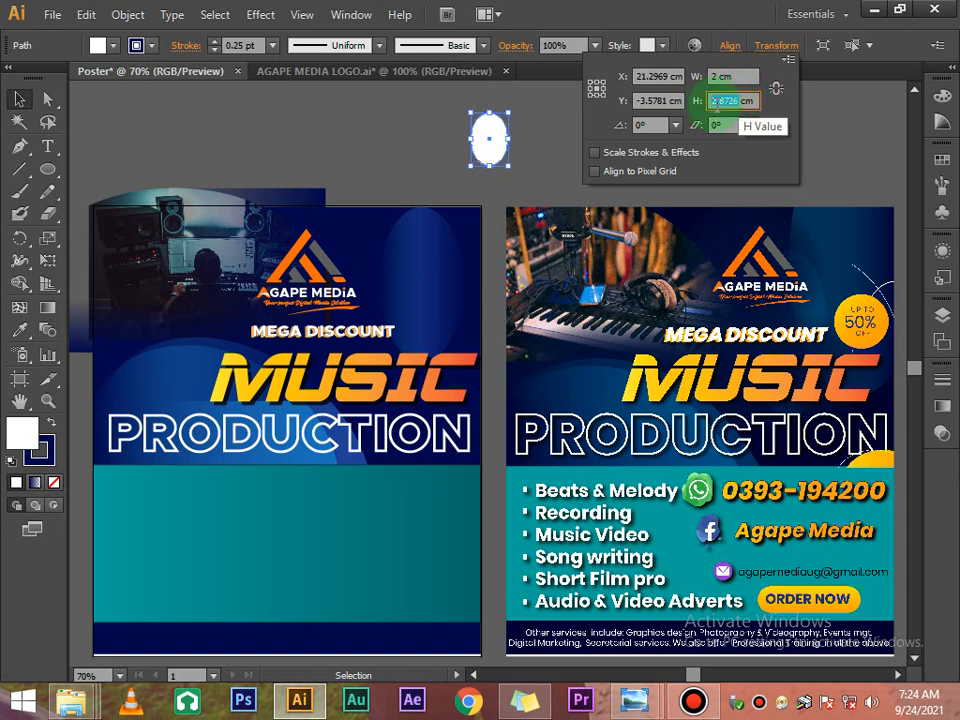
text(2 cm)
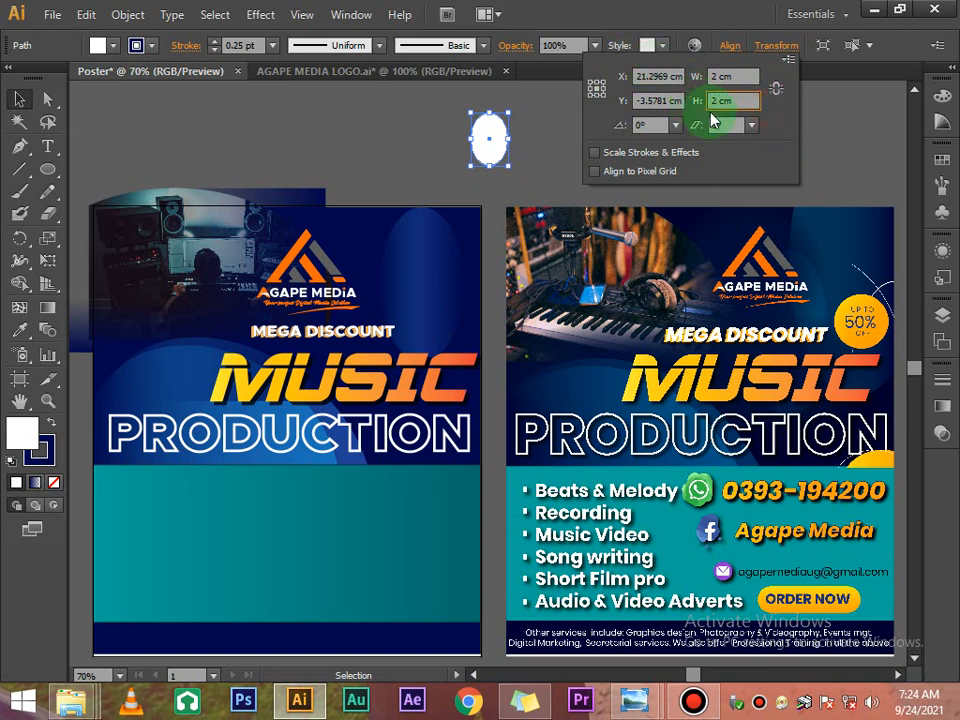
key(Return)
click(579, 133)
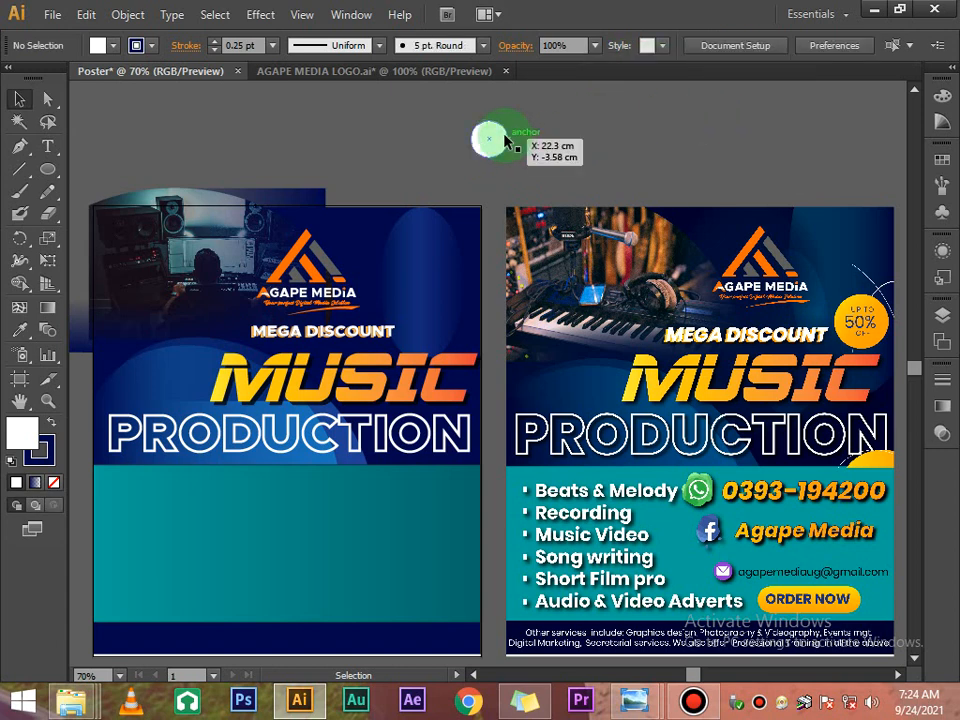
Step: Move the white circle beside the MEGA DISCOUNT text, above the end of MUSIC, and enlarge it with a uniform scale
drag(497, 141, 443, 313)
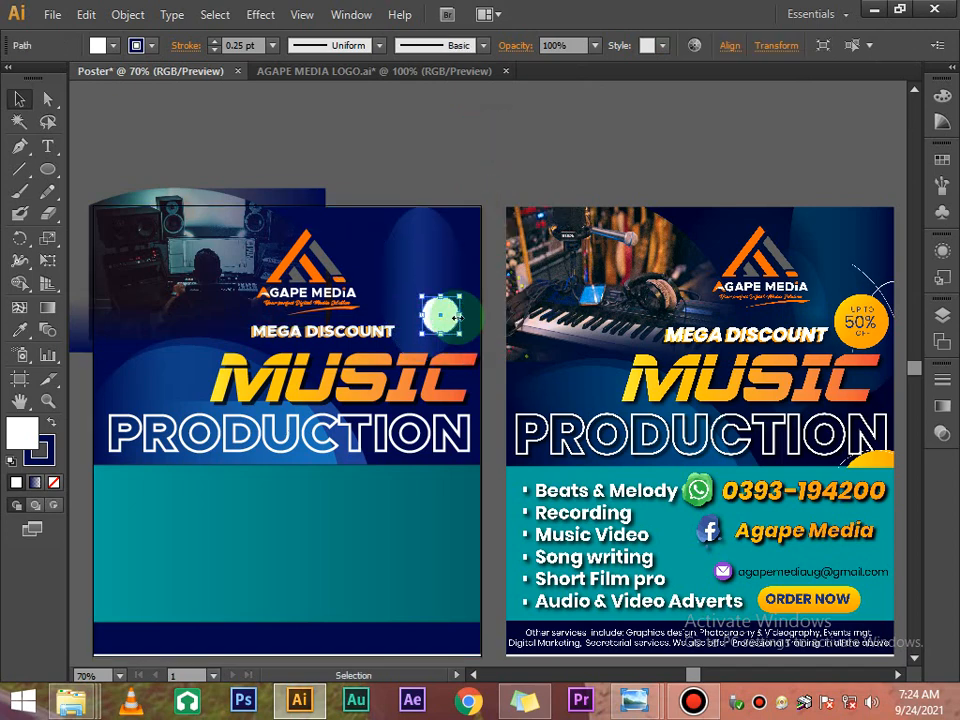
right_click(448, 316)
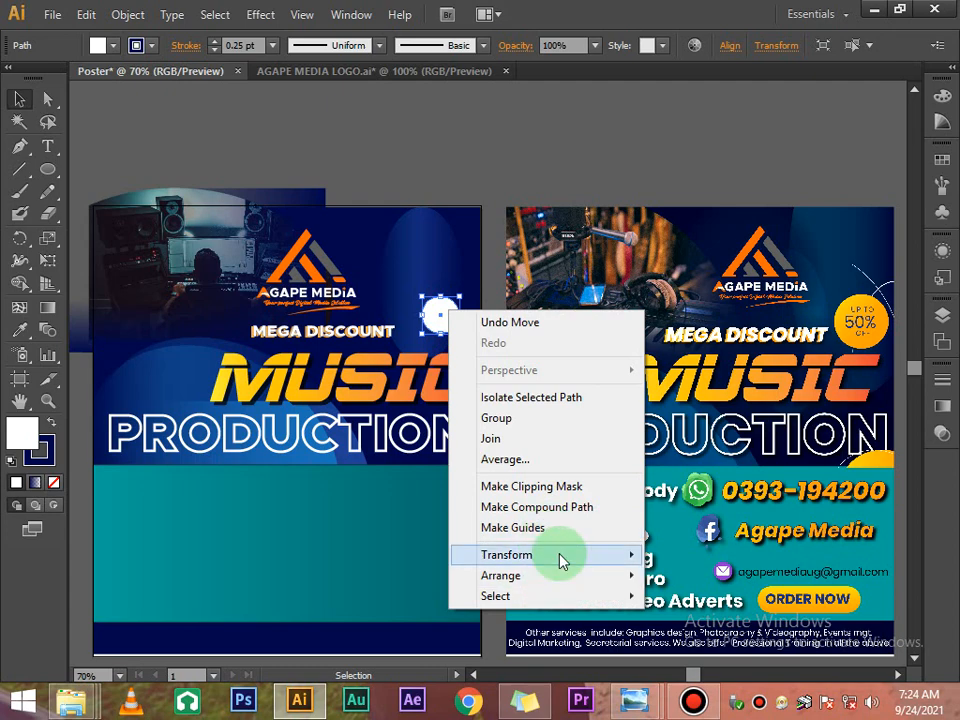
mouse_move(626, 557)
click(688, 479)
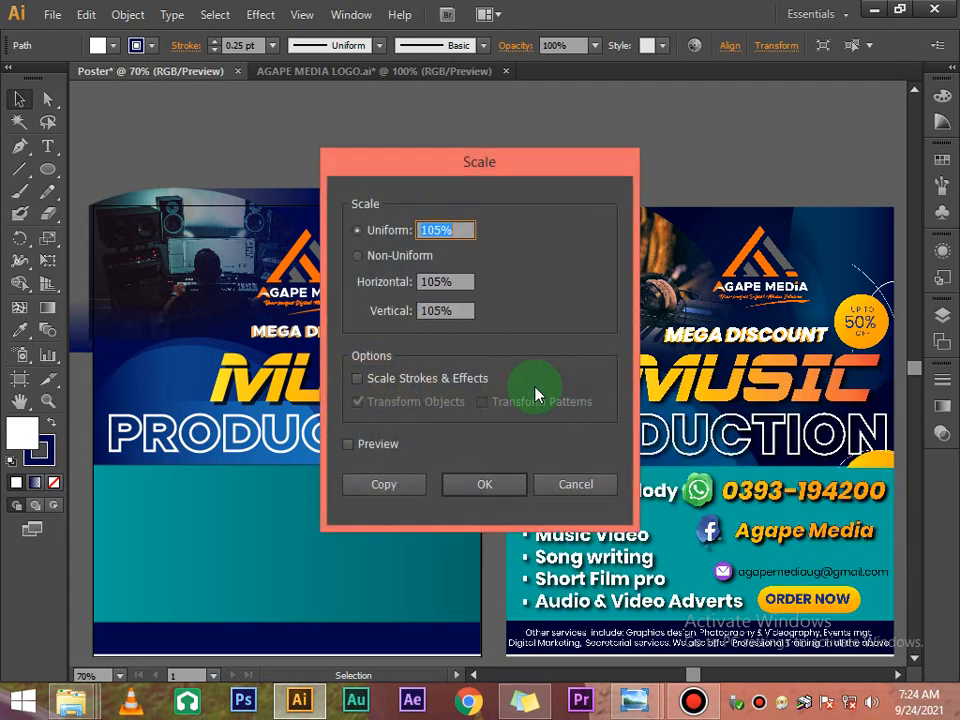
key(Return)
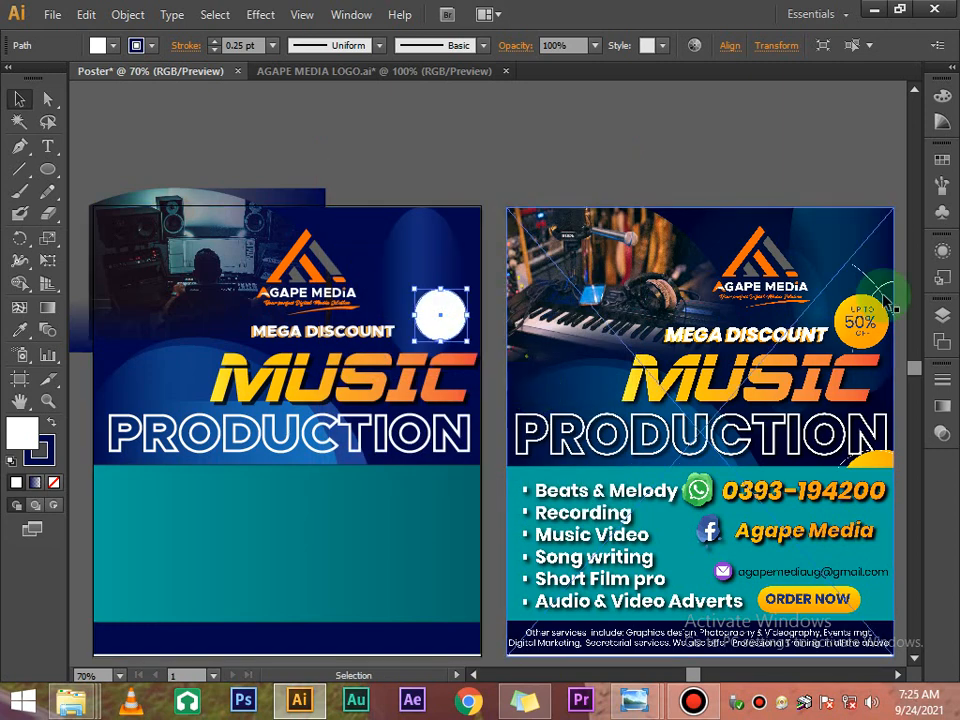
Step: Fill the circle with the yellow-to-orange gradient swatch and delete the gradient's stop at 100%
click(97, 45)
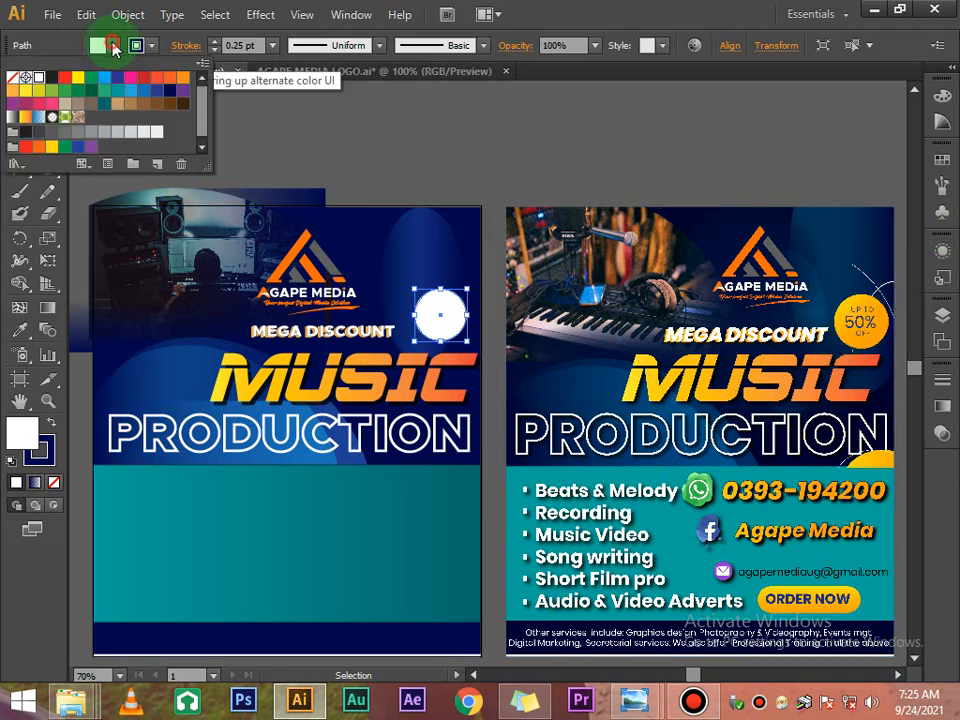
click(25, 118)
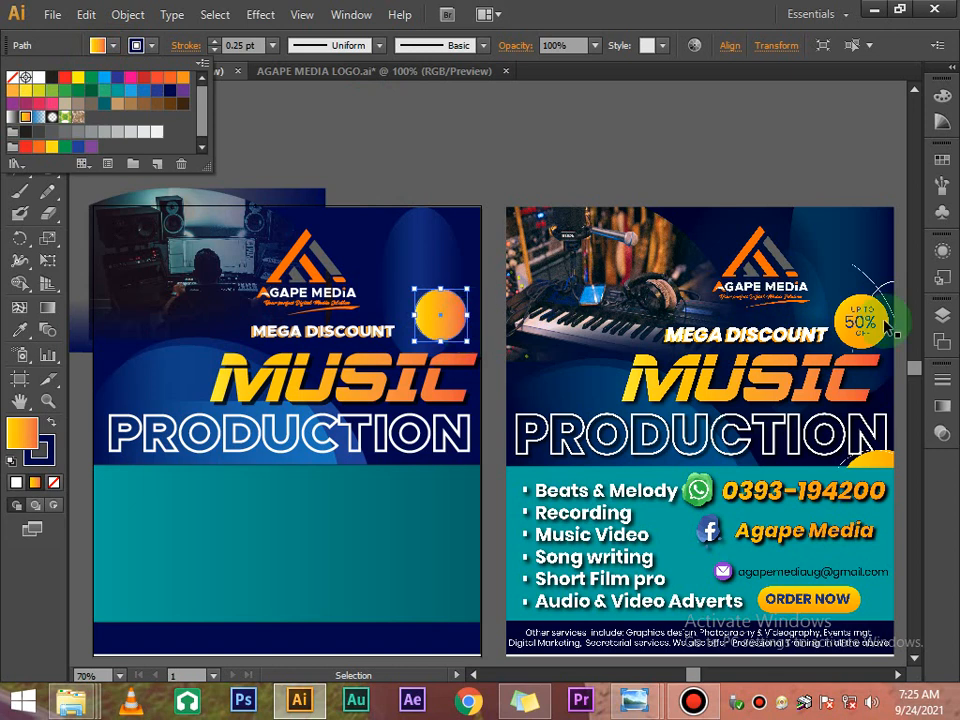
click(942, 406)
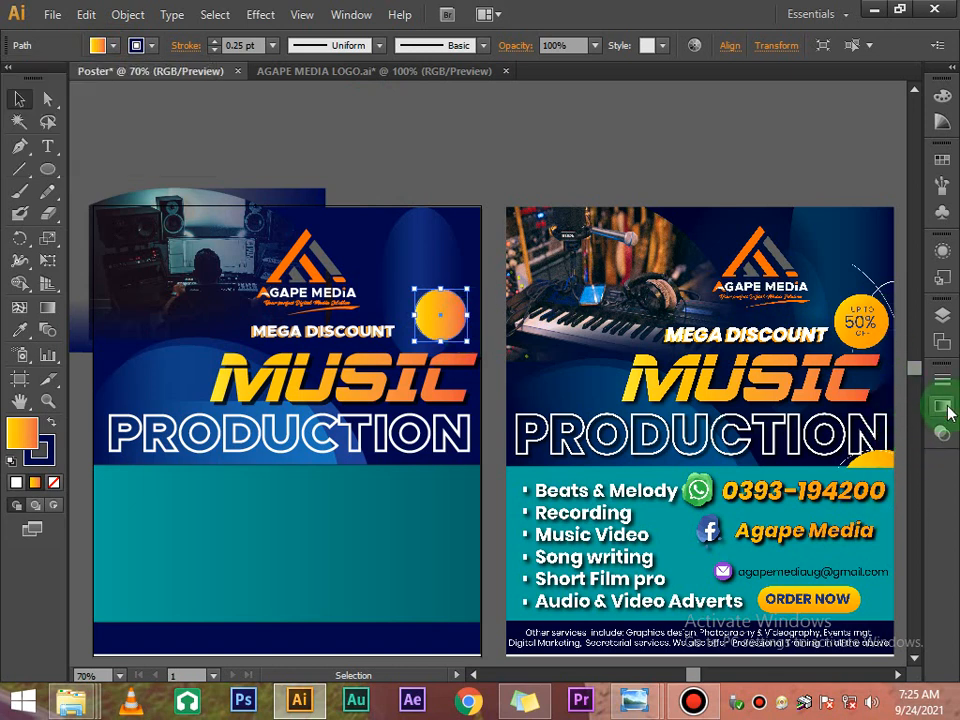
click(889, 513)
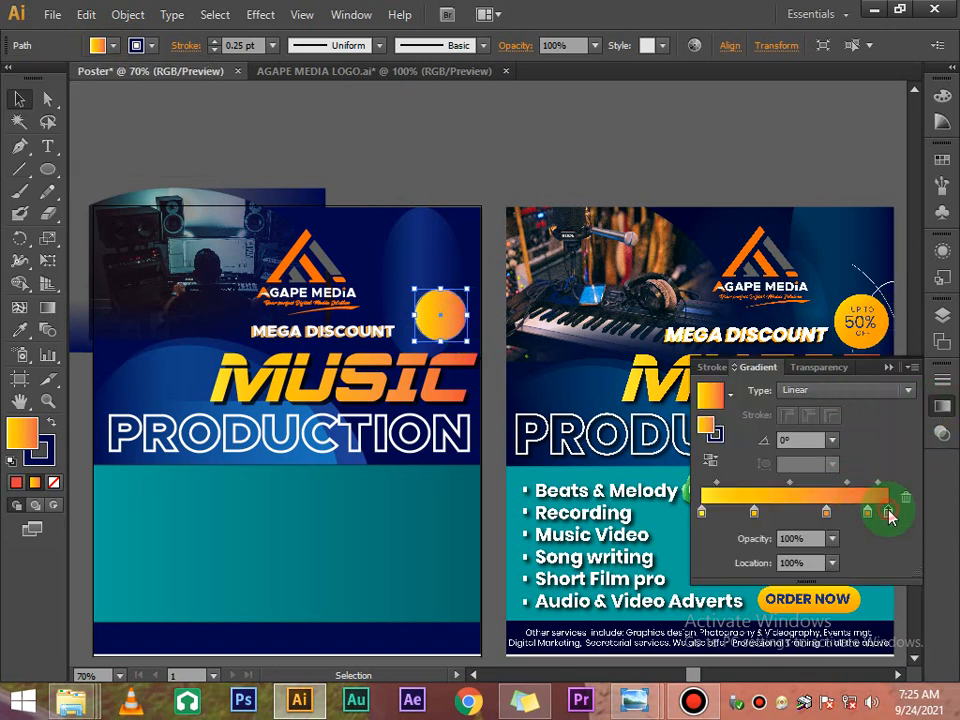
click(907, 499)
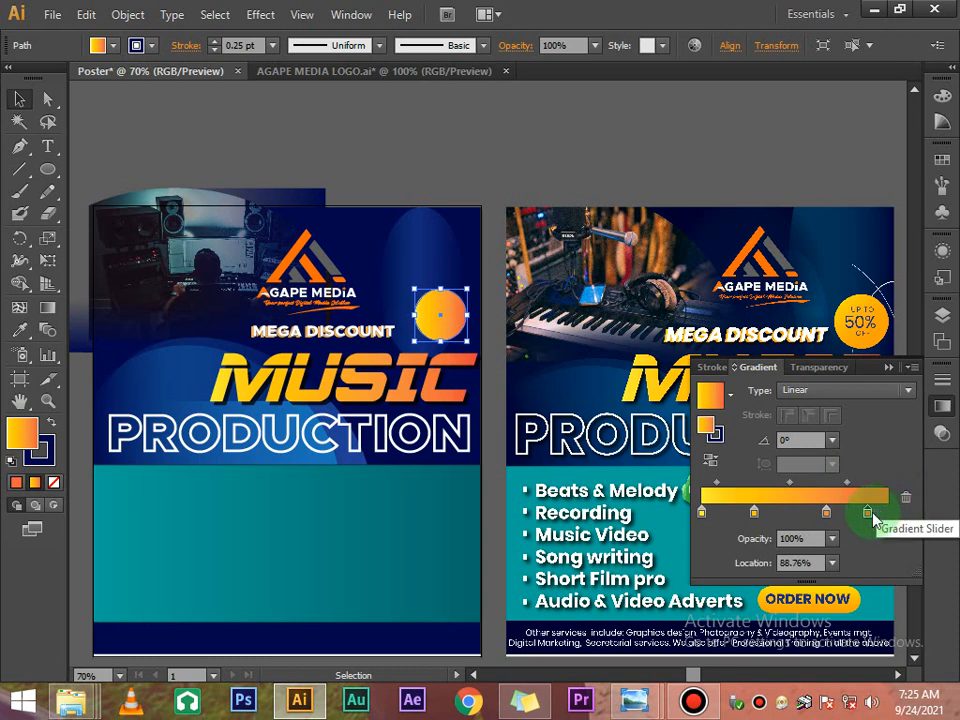
Step: Delete the reddish-orange end stop from the circle's gradient and move the remaining orange stop to about 89%
drag(893, 518, 885, 518)
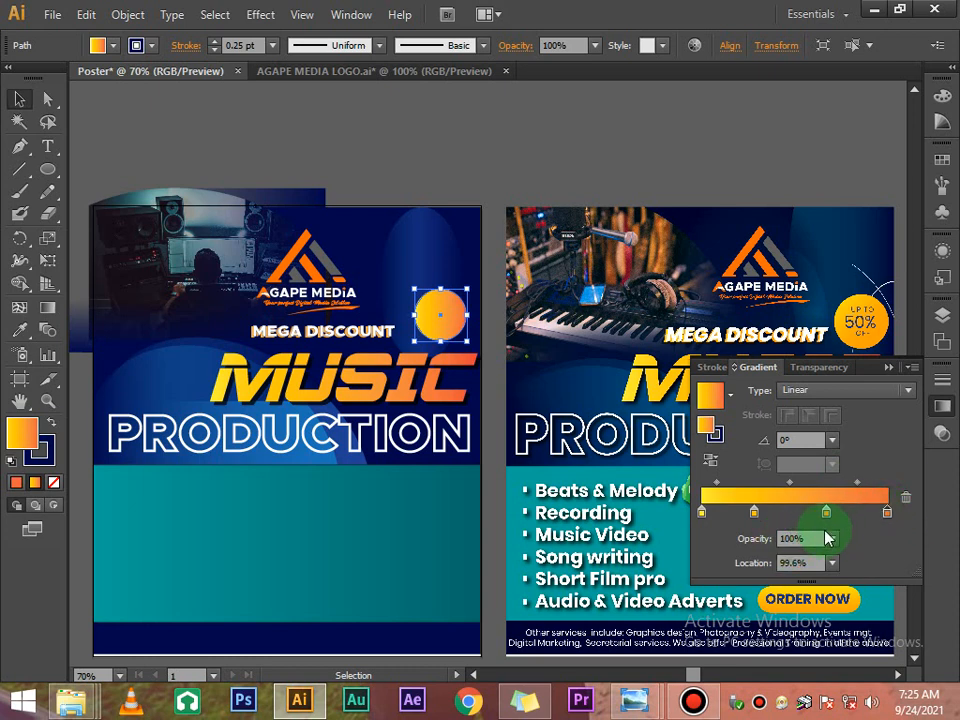
click(889, 514)
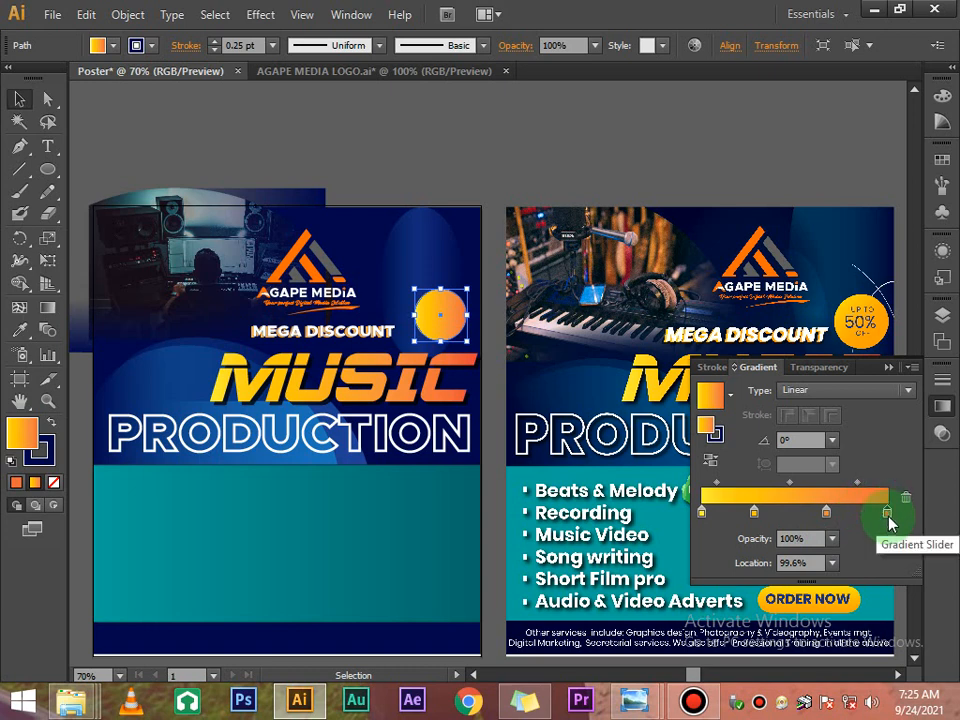
drag(889, 516, 905, 497)
click(828, 516)
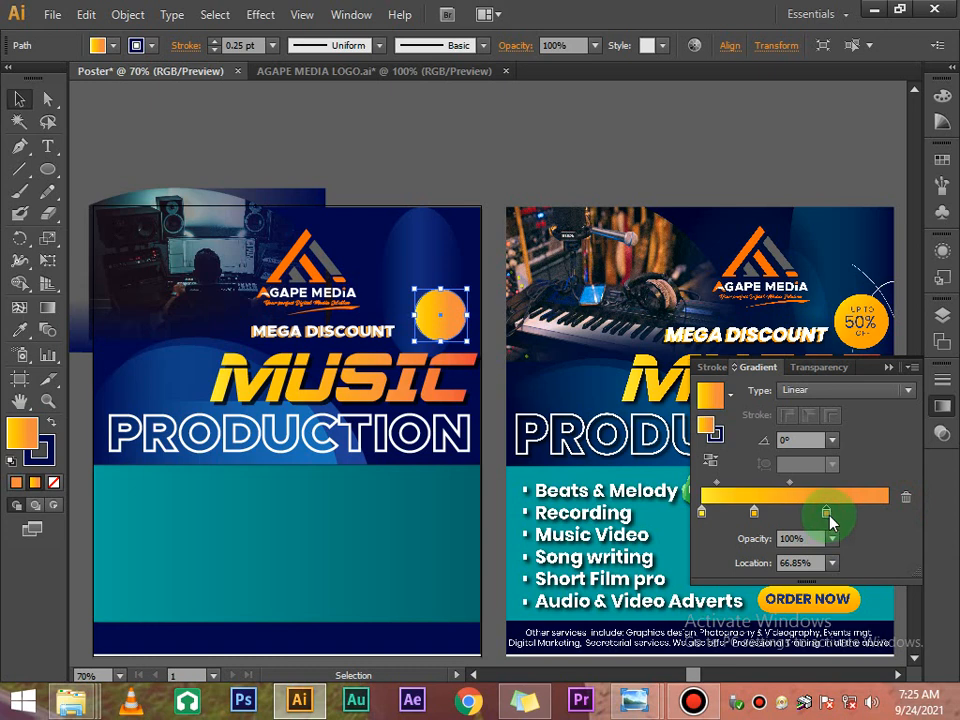
drag(828, 519, 871, 523)
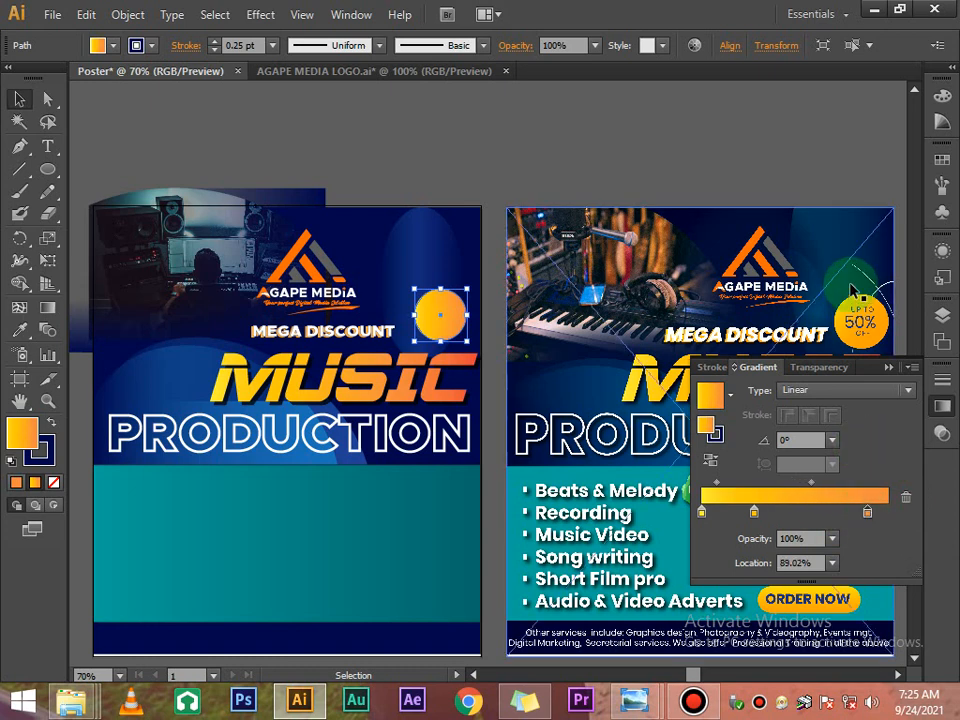
click(851, 176)
click(890, 368)
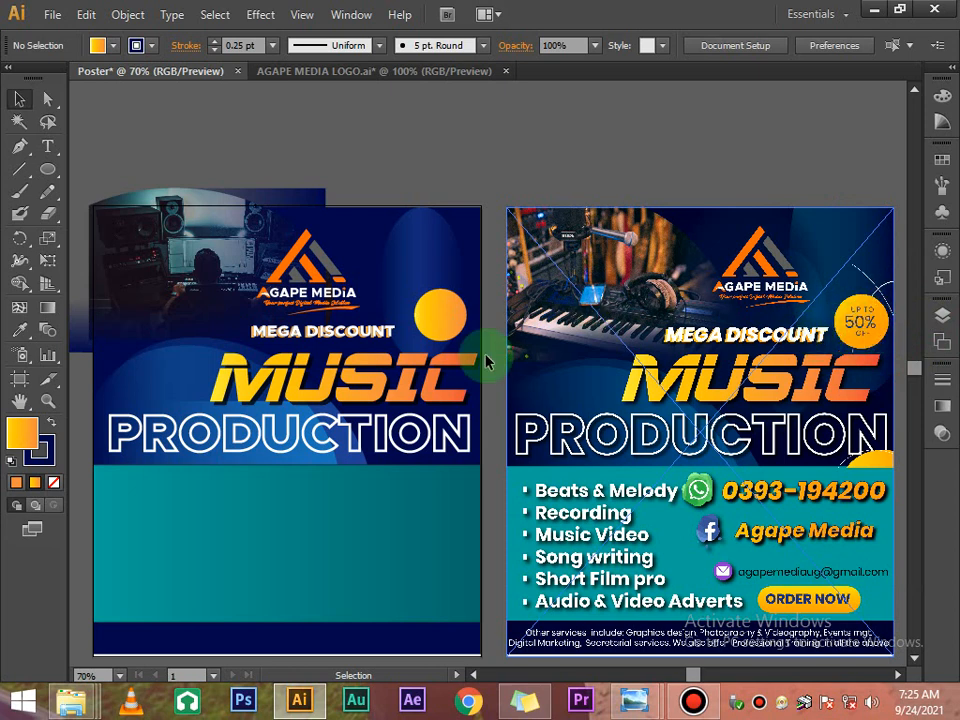
Step: Add the text "UP TO" in the empty area above the poster being built
click(47, 146)
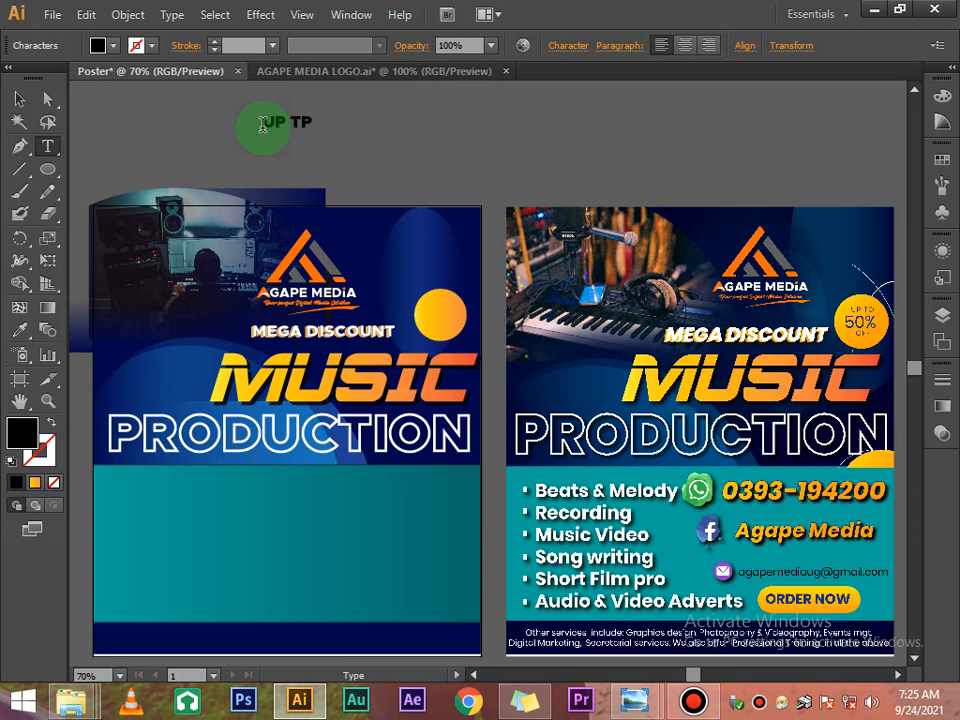
text(O)
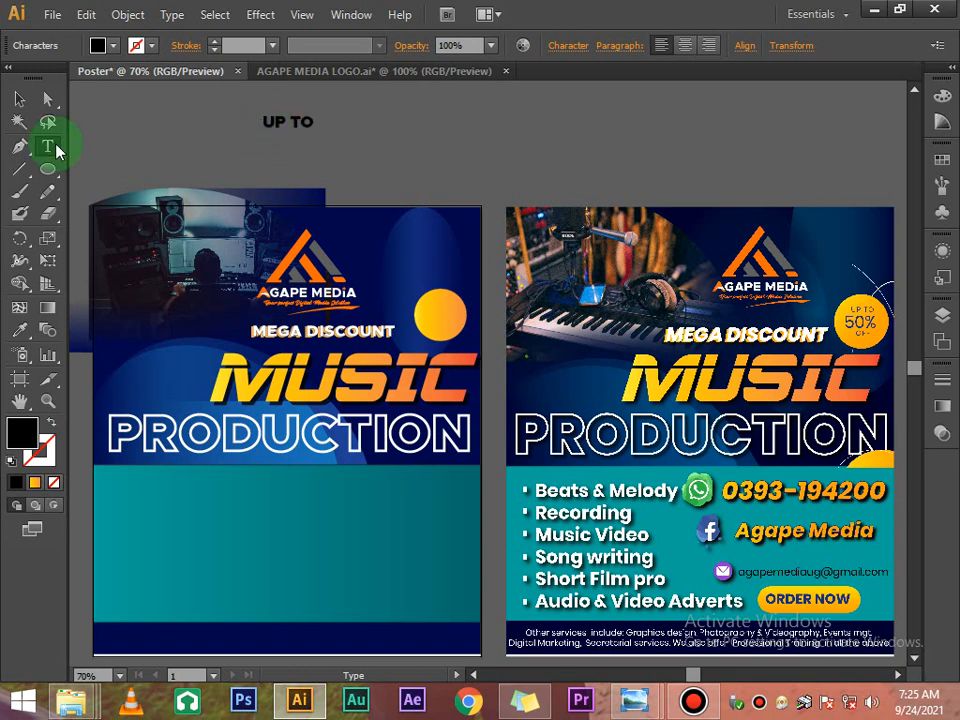
click(19, 99)
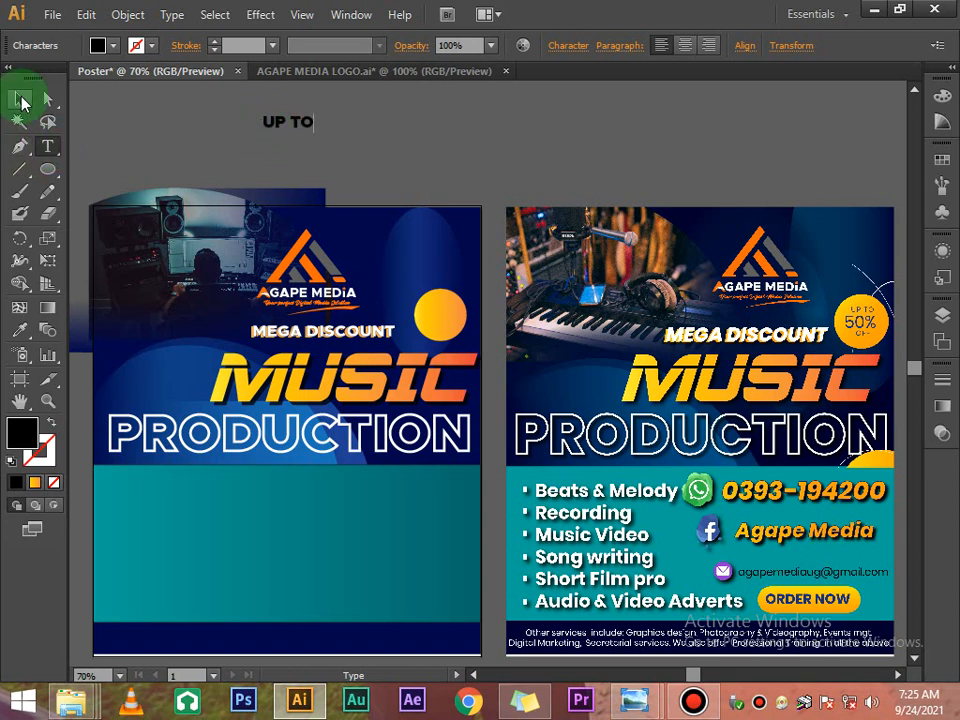
Step: Set the UP TO text to Metropolis Extra Light at 17 pt and move it onto the orange circle
click(574, 46)
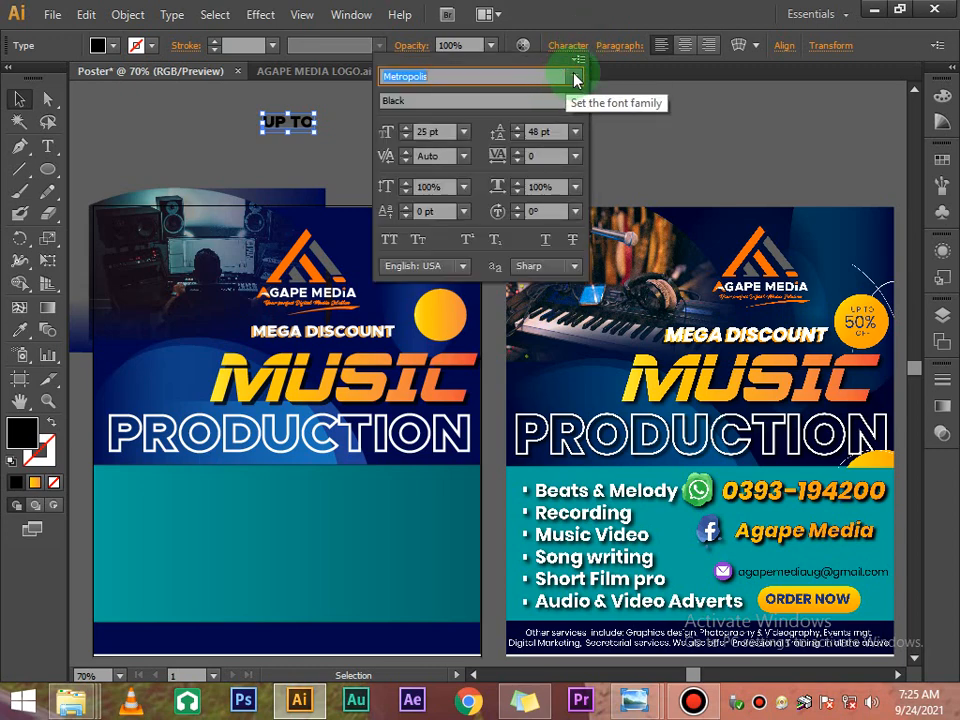
click(574, 100)
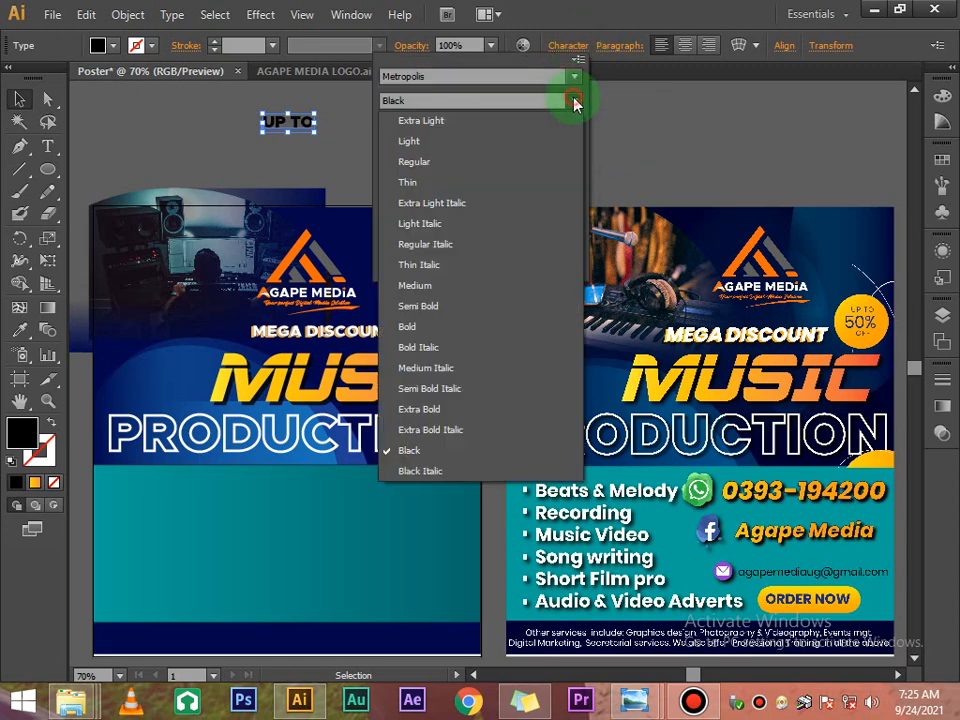
click(459, 122)
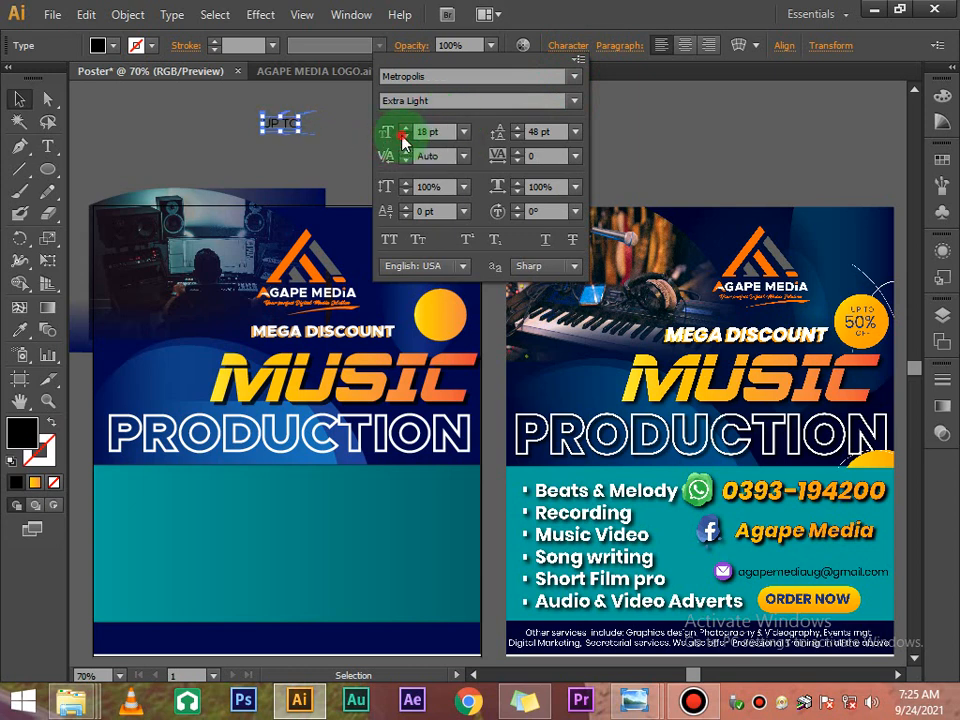
click(331, 170)
drag(286, 128, 450, 313)
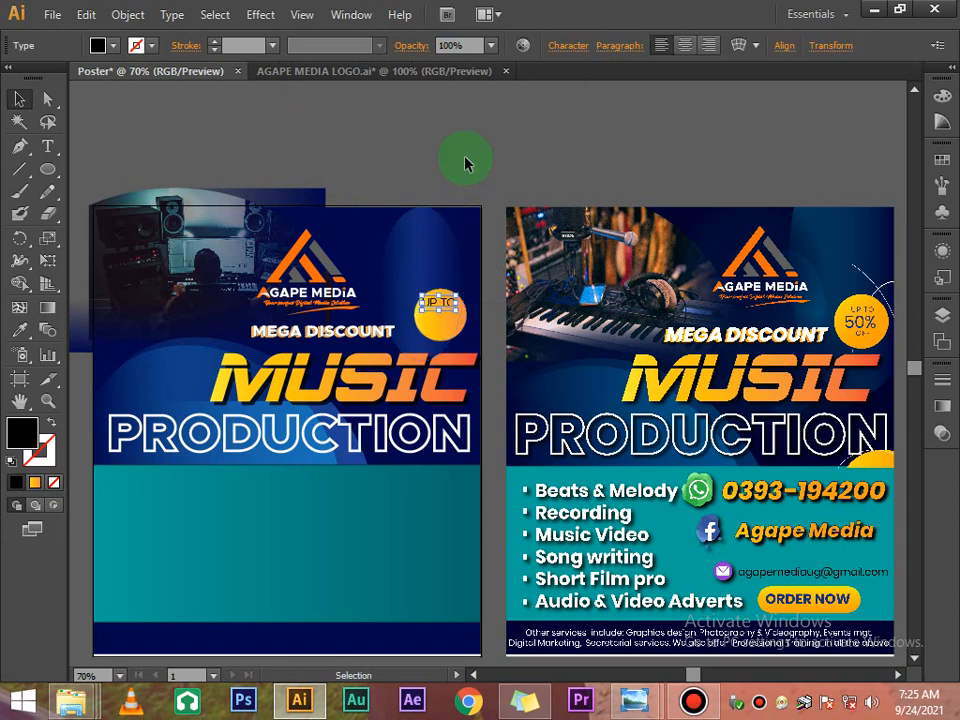
Step: Reduce the UP TO text to 14 pt and centre it near the top of the orange circle
click(560, 46)
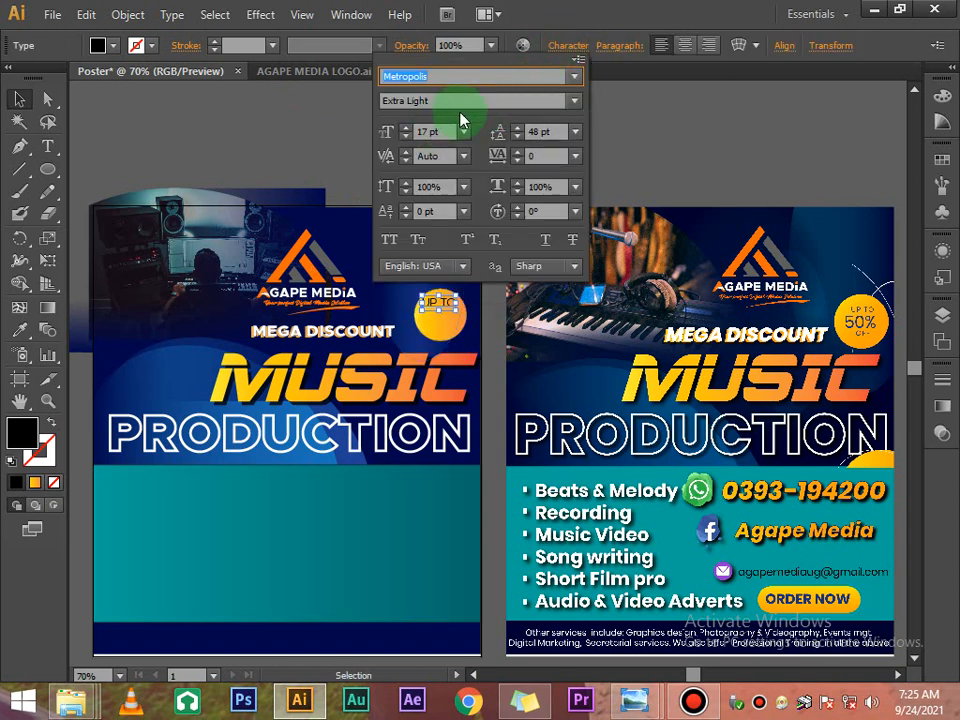
click(404, 139)
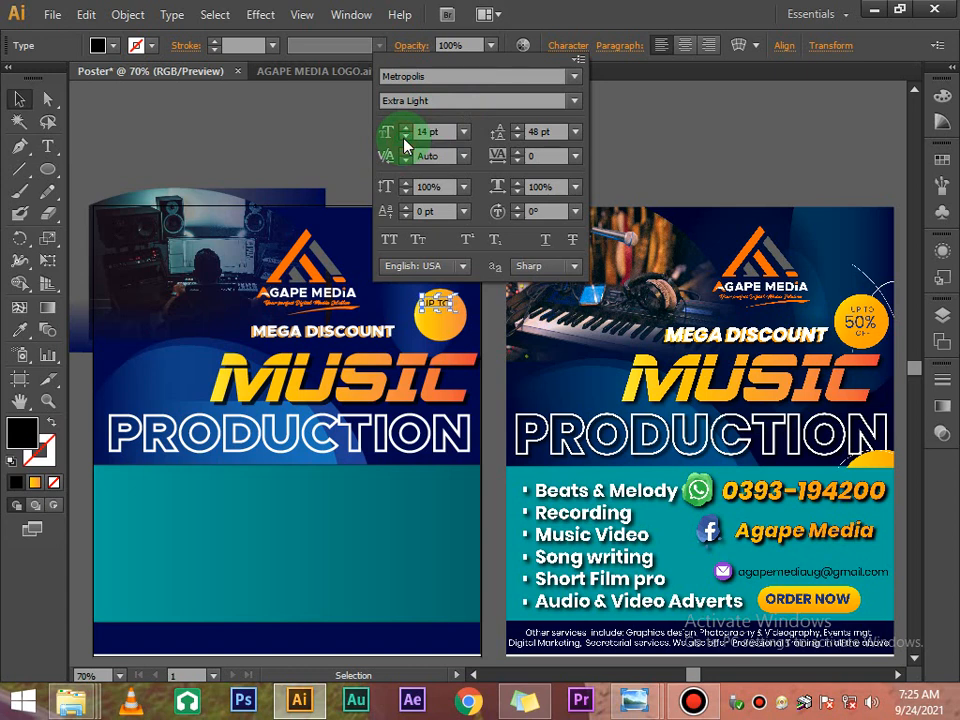
click(670, 118)
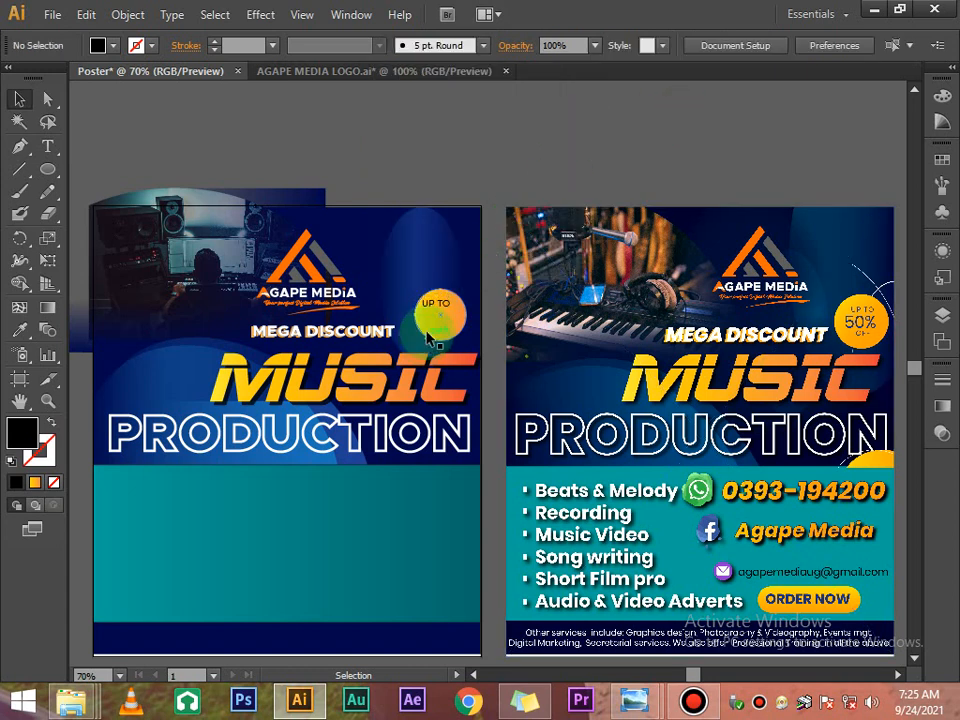
click(436, 303)
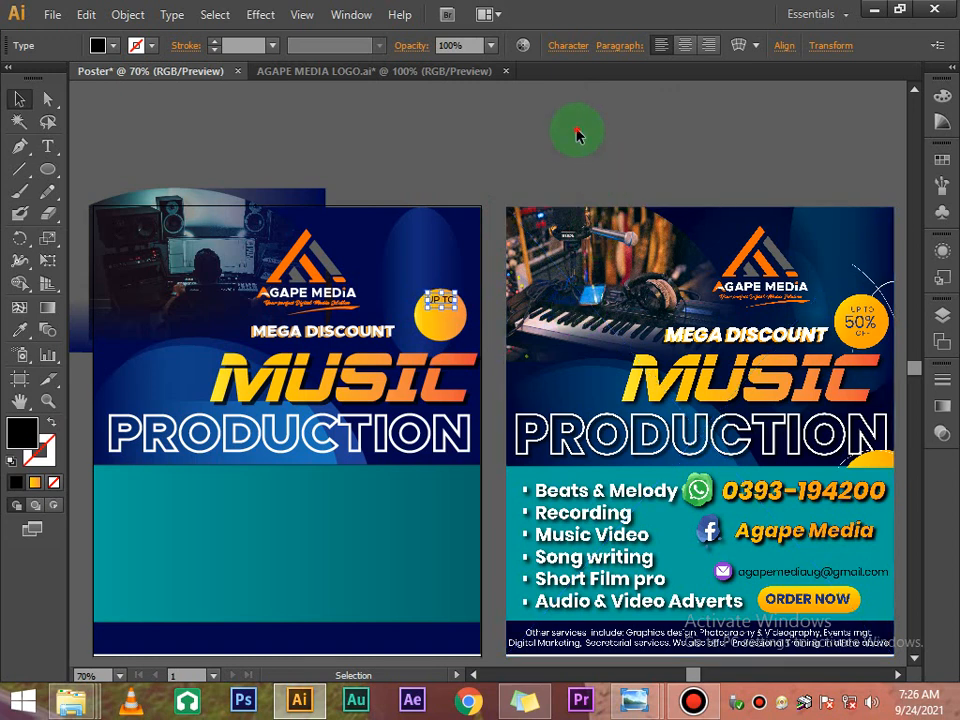
click(576, 135)
Step: Add the text "50%" in the empty area above the poster being built
click(47, 146)
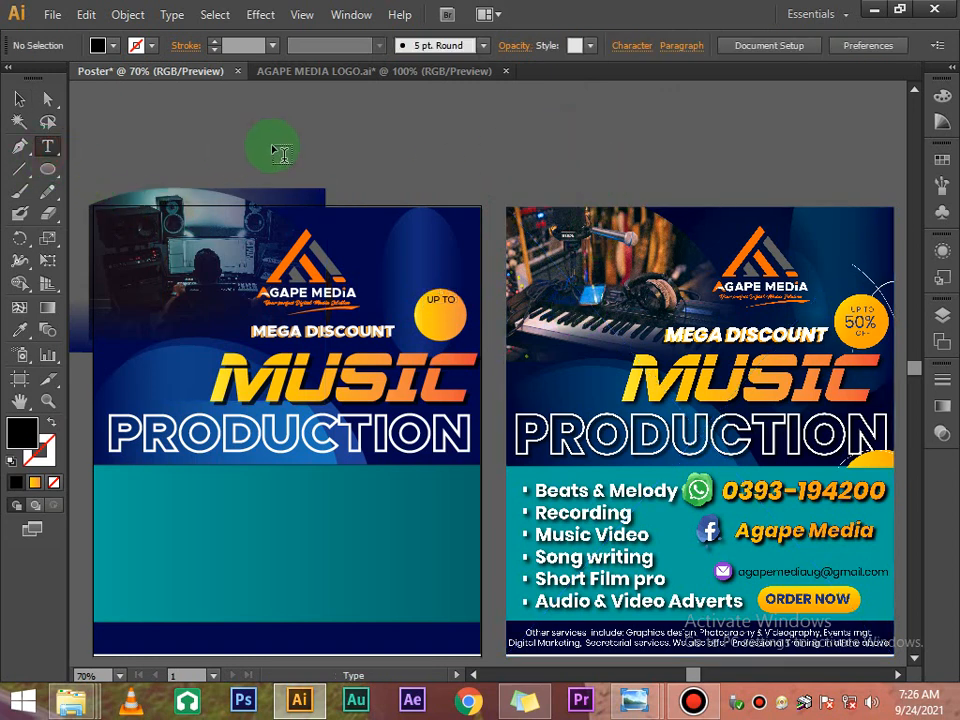
click(312, 143)
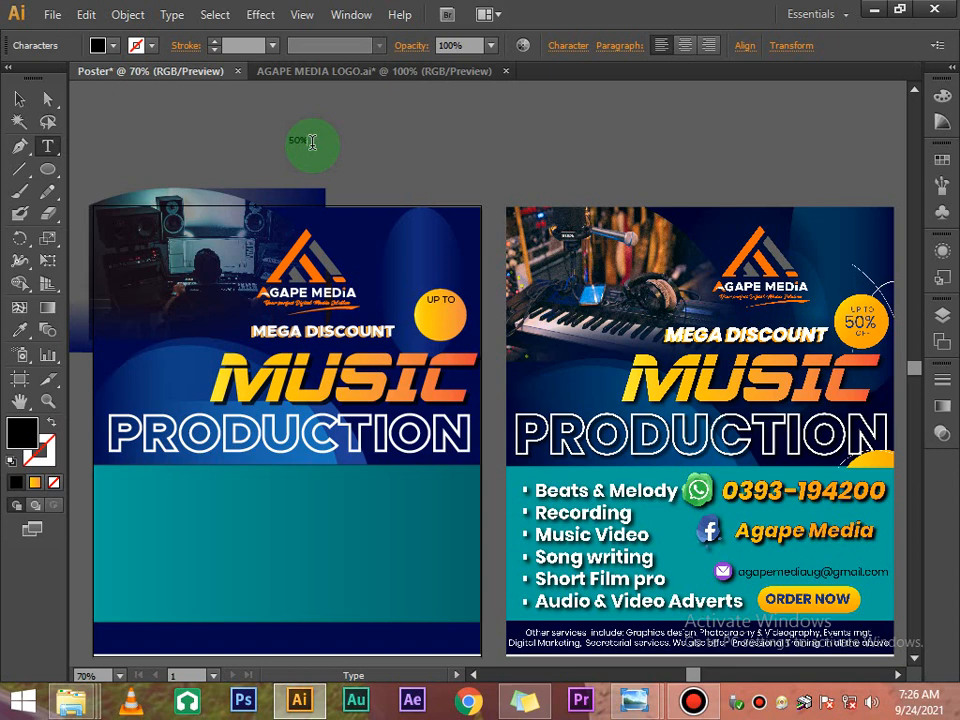
click(19, 99)
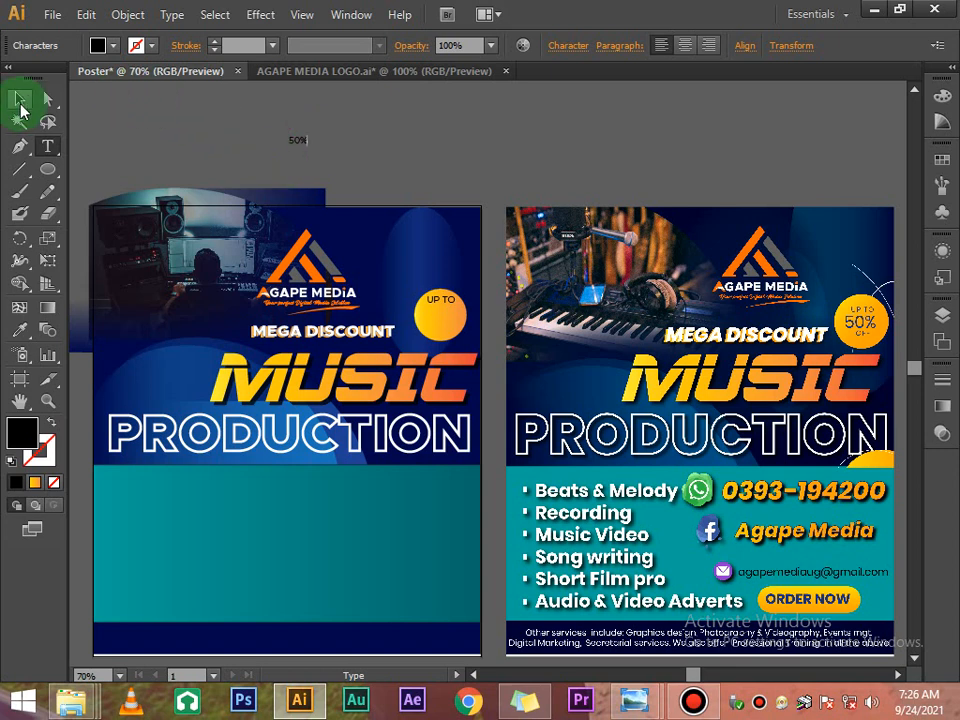
Step: Set the 50% text to the Regular style at 39 pt and move it into the circle below UP TO
click(563, 46)
click(572, 100)
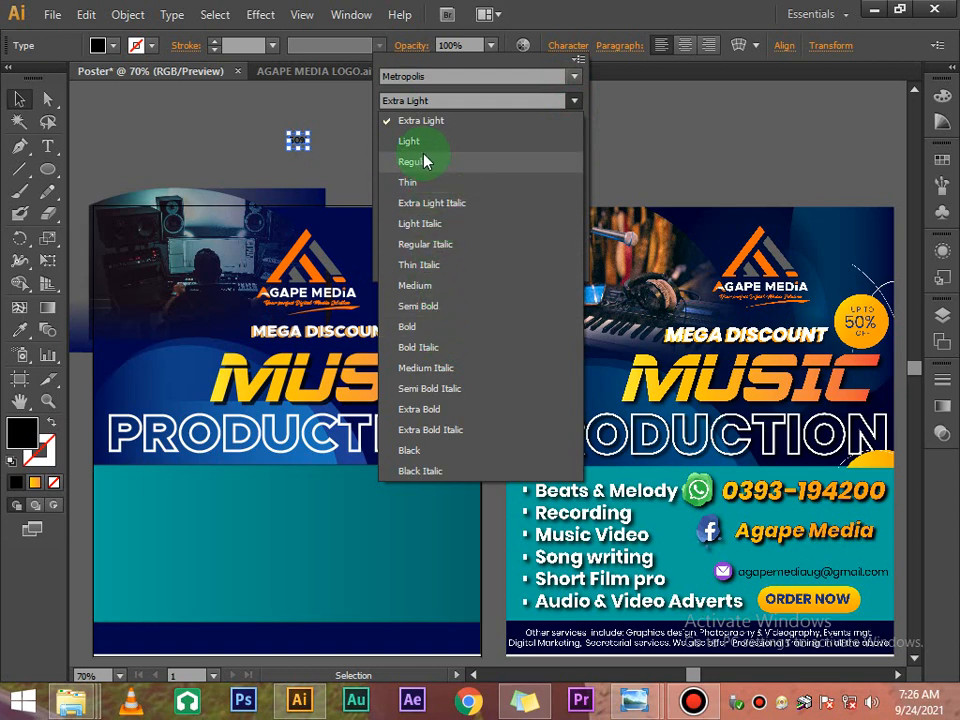
click(410, 161)
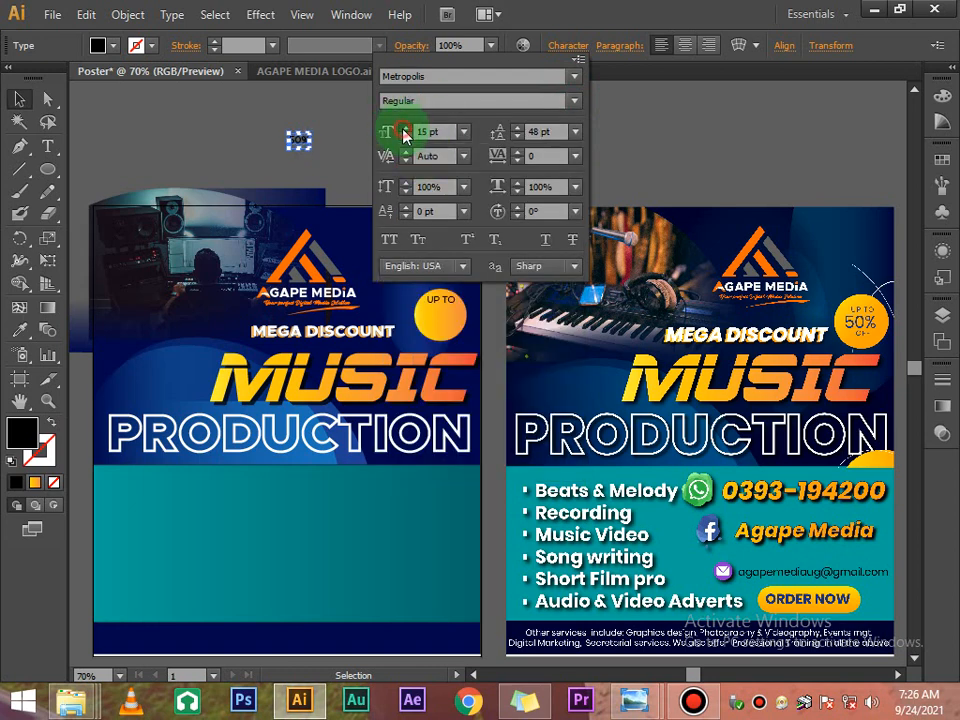
drag(404, 131, 404, 131)
click(341, 145)
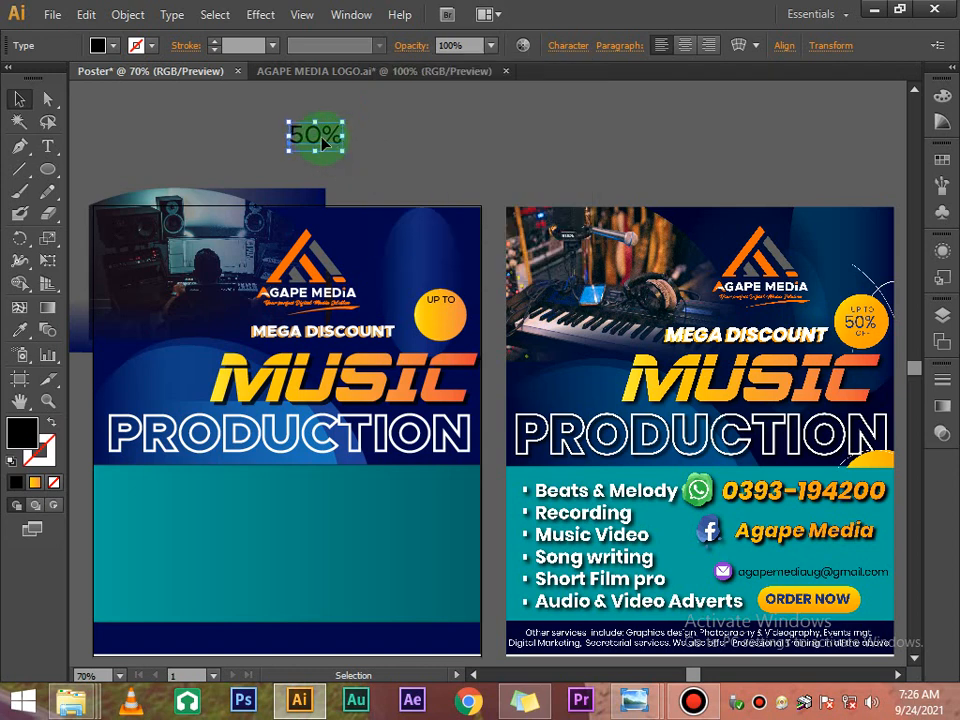
drag(320, 136, 451, 321)
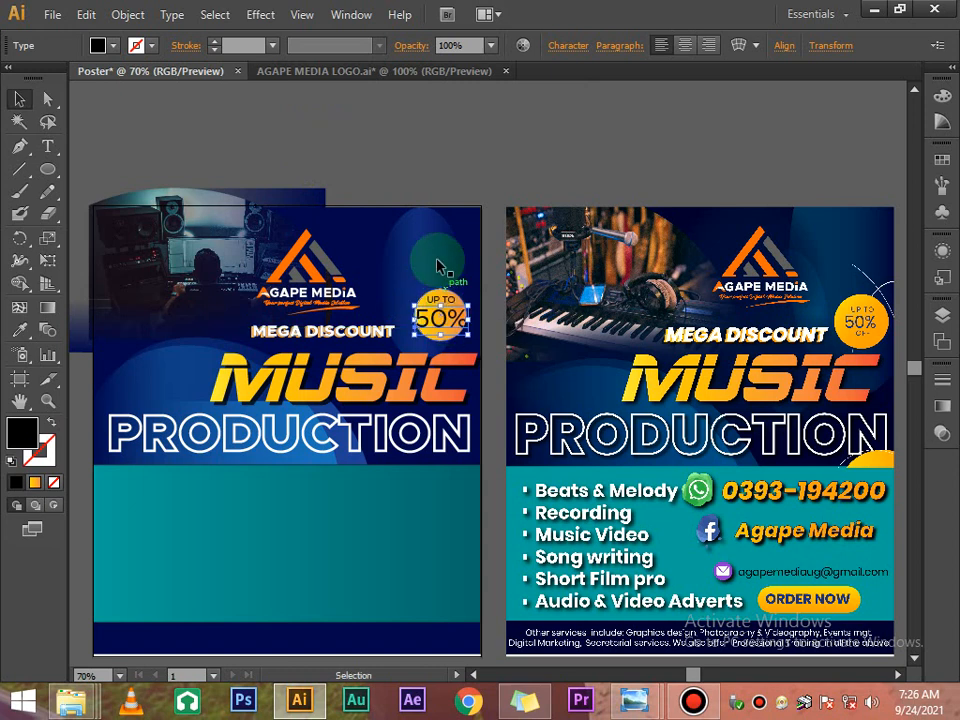
Step: Fill the 50% text with dark navy, reduce it to 35 pt and recentre it in the circle
click(115, 48)
click(168, 93)
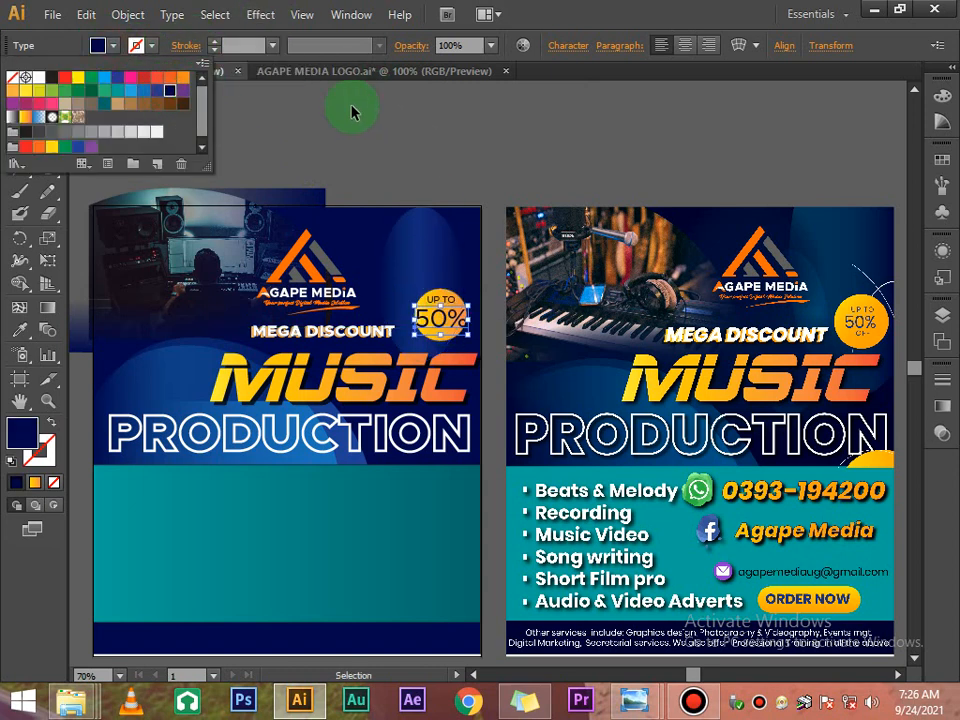
click(568, 46)
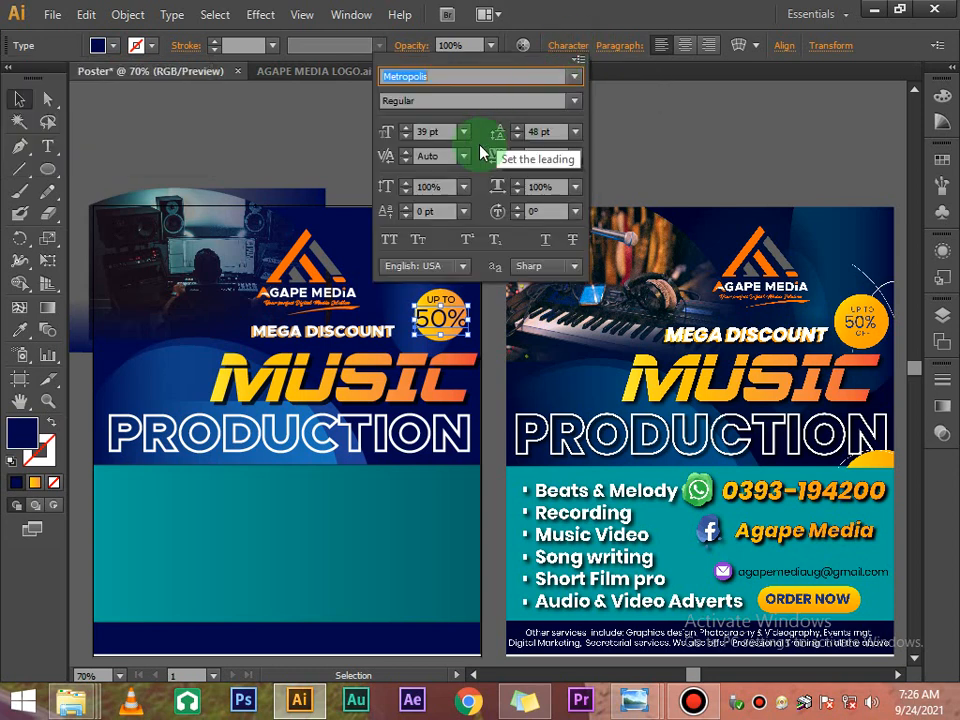
click(406, 137)
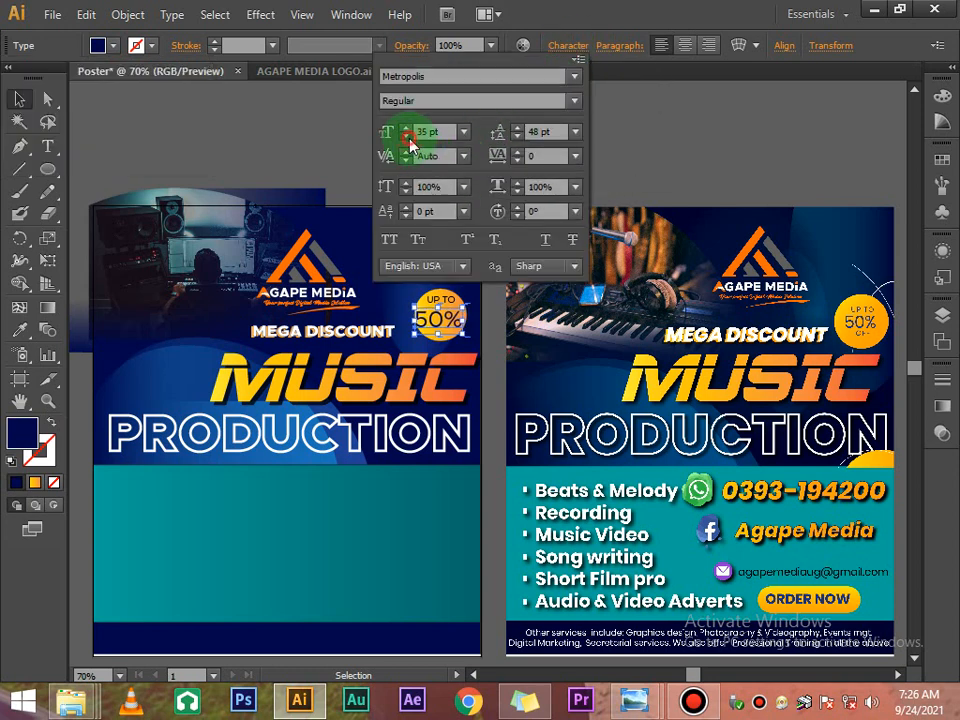
click(632, 171)
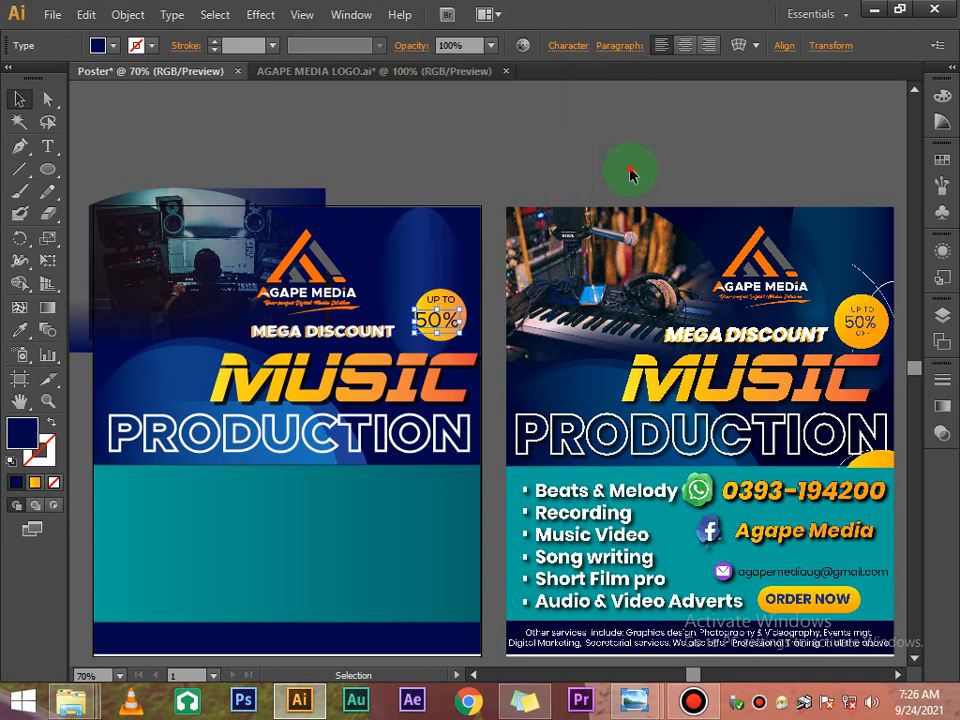
click(453, 333)
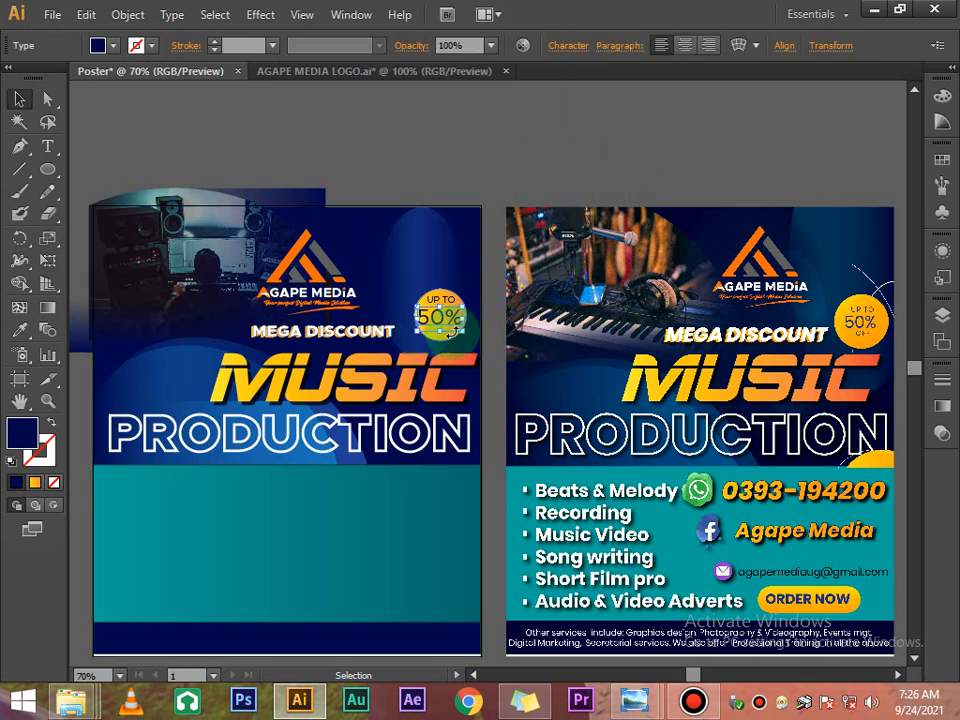
click(478, 140)
Step: Fill the UP TO text in the circle with the same dark navy as the 50% text
click(448, 307)
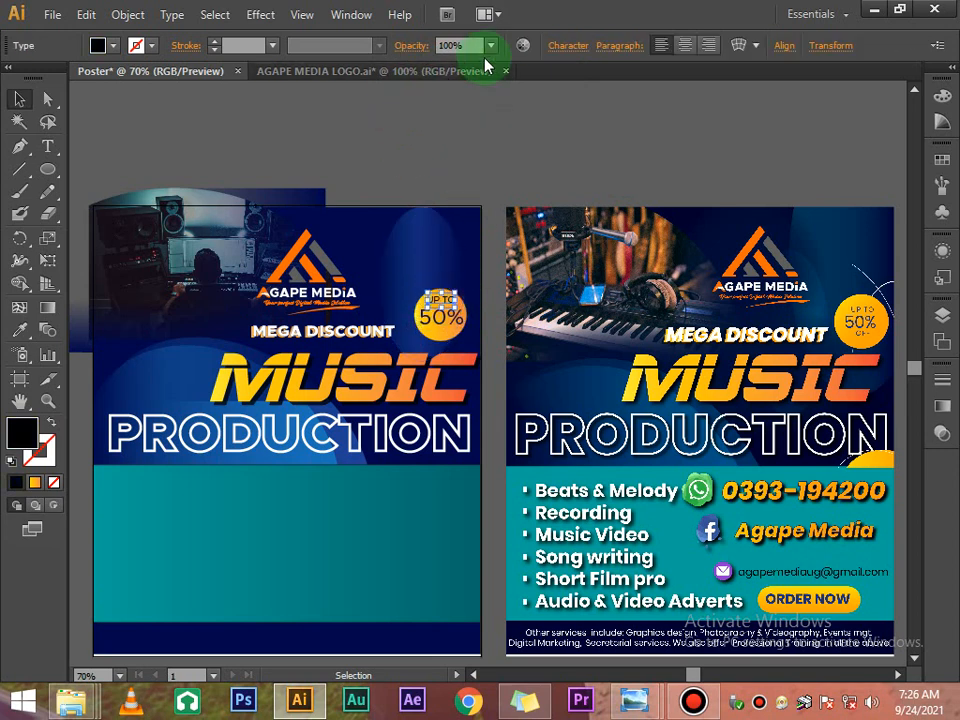
click(561, 46)
click(100, 44)
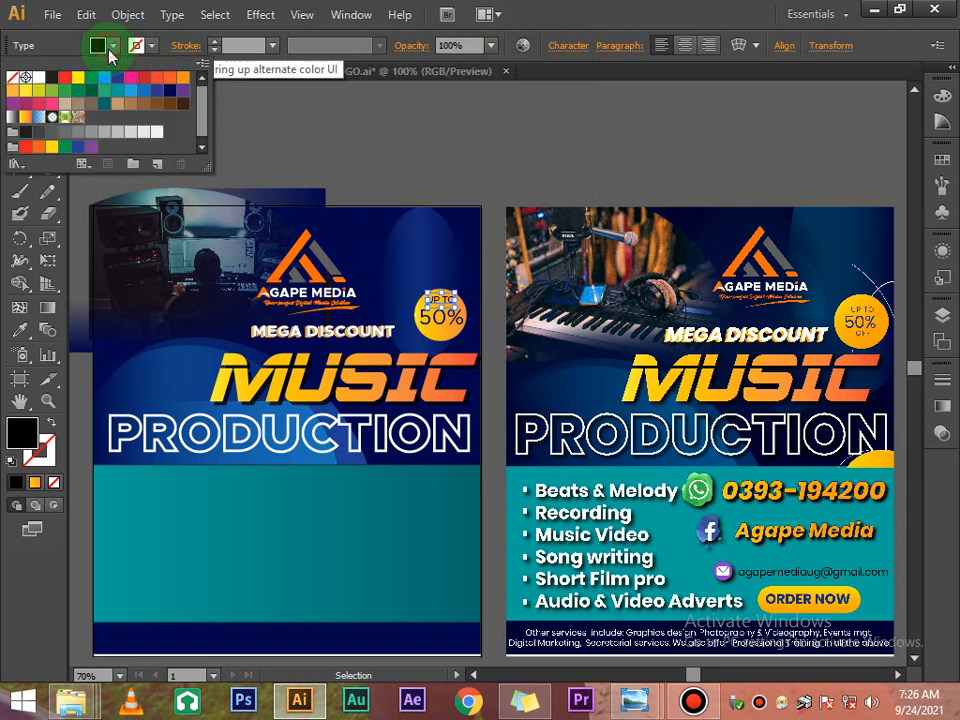
click(261, 107)
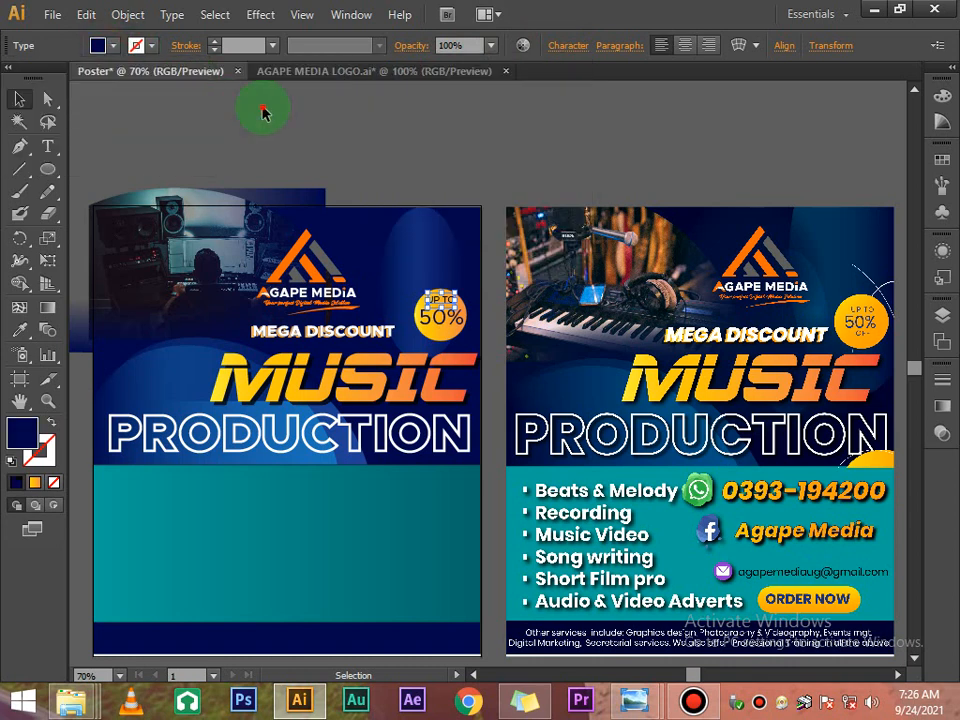
click(510, 197)
click(450, 312)
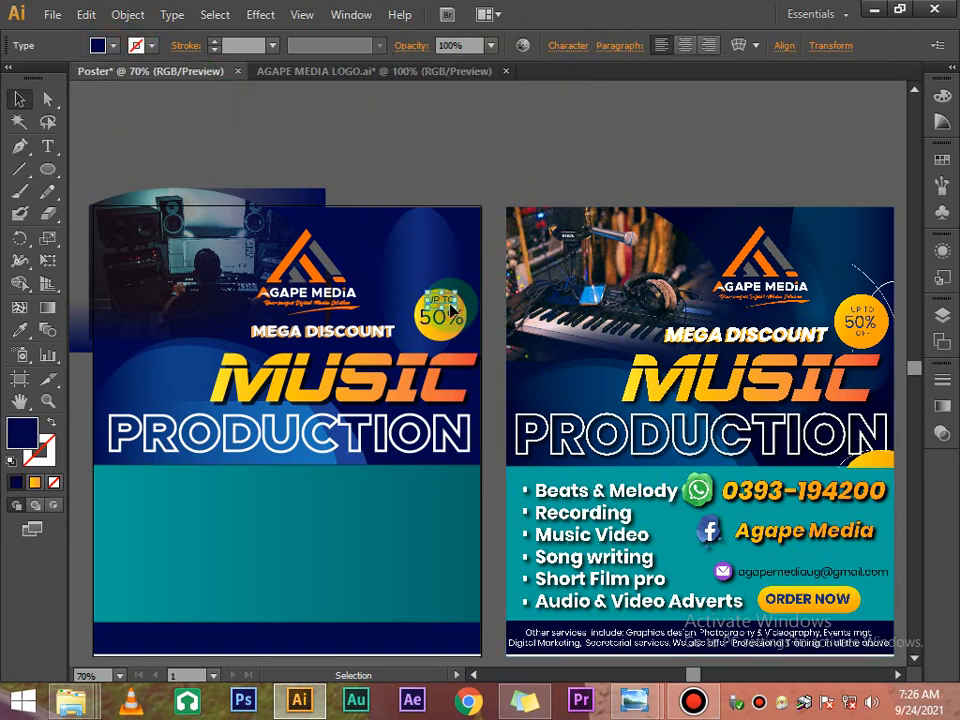
click(475, 160)
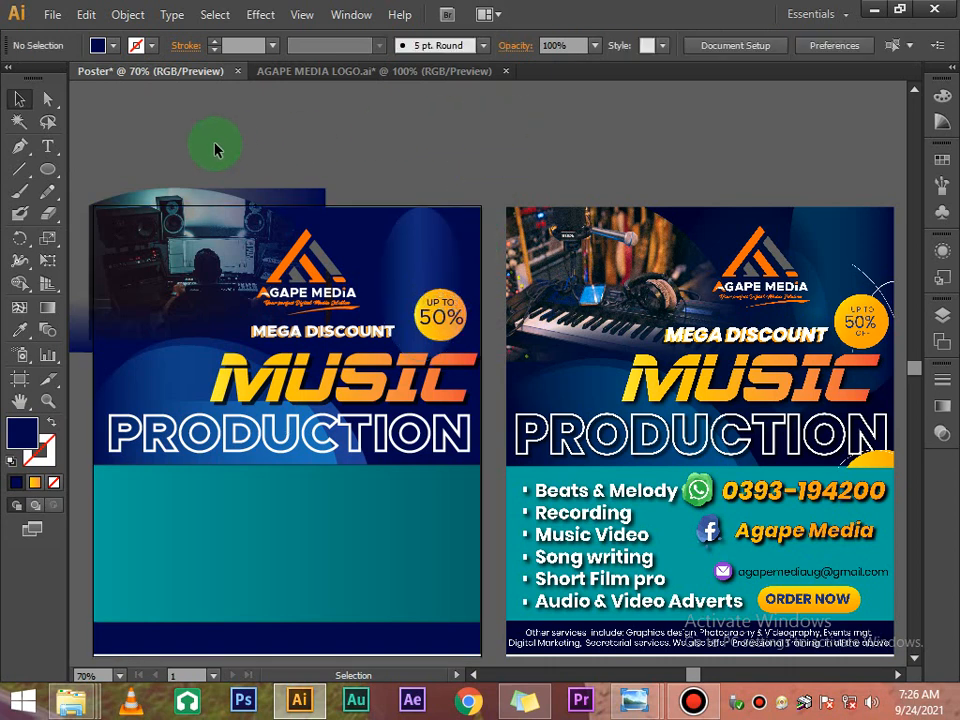
Step: Add the text "OFF" in the empty area above the poster being built
click(47, 146)
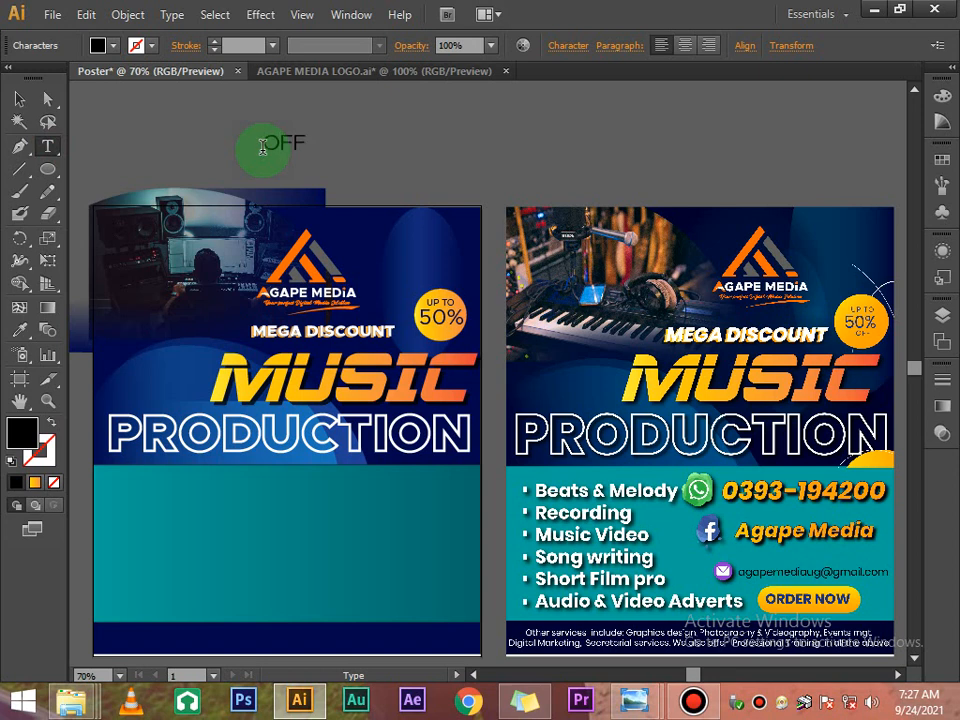
click(19, 99)
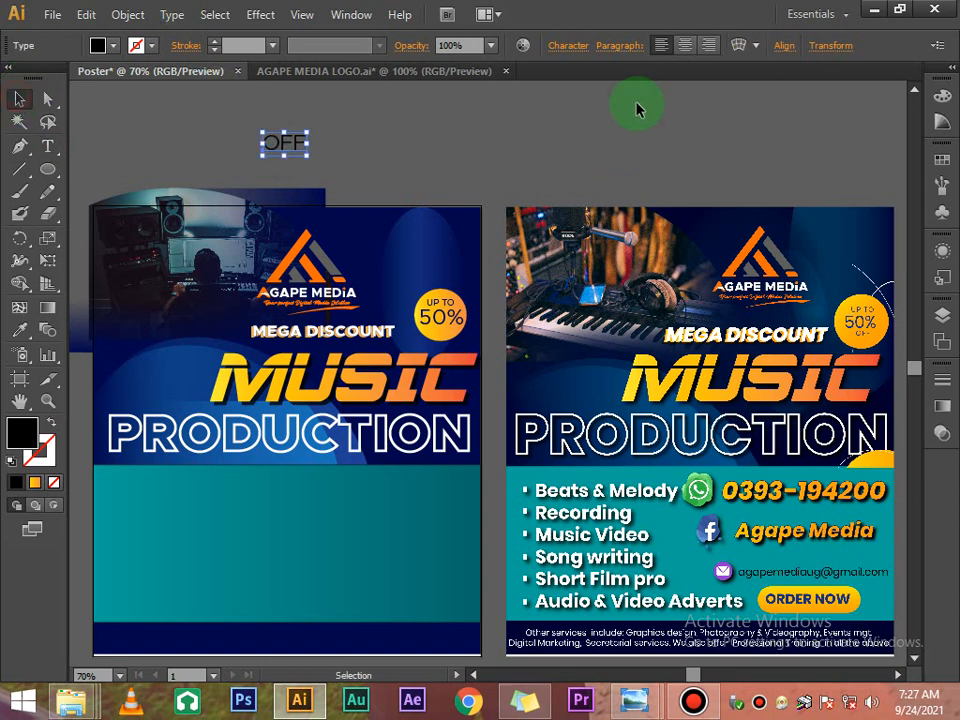
Step: Reduce the OFF text's font size and move it into the orange circle below 50%
click(558, 45)
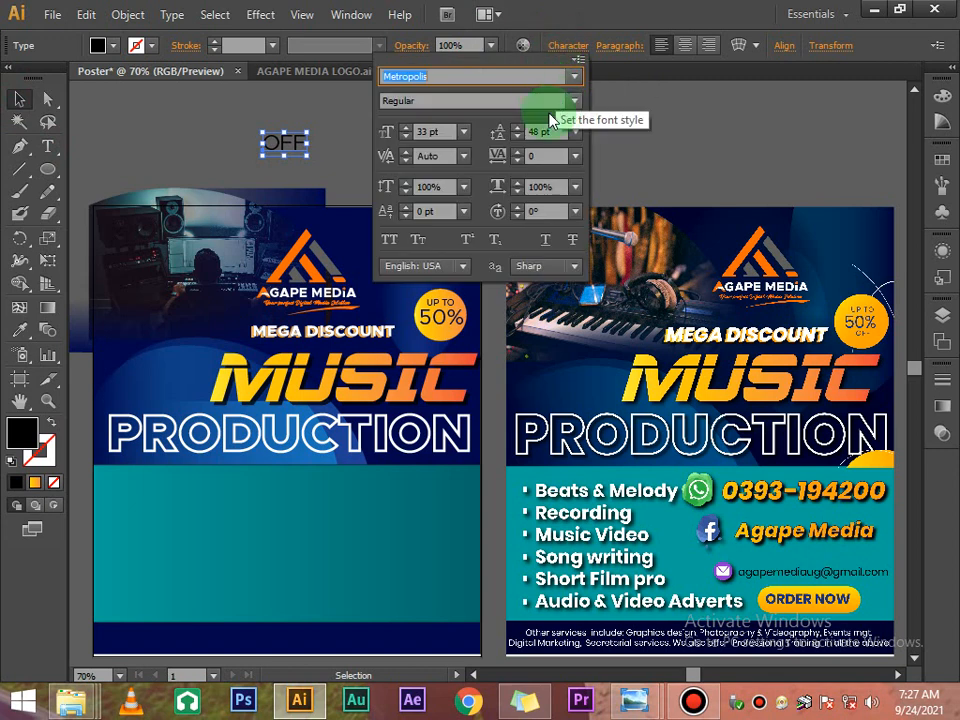
click(404, 142)
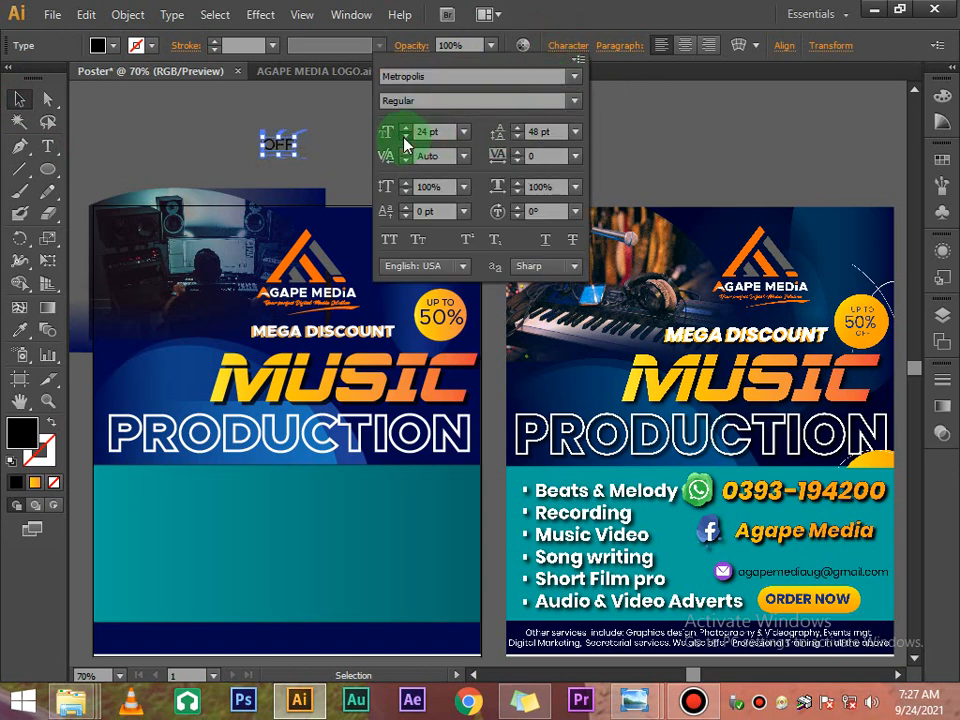
click(326, 146)
click(326, 146)
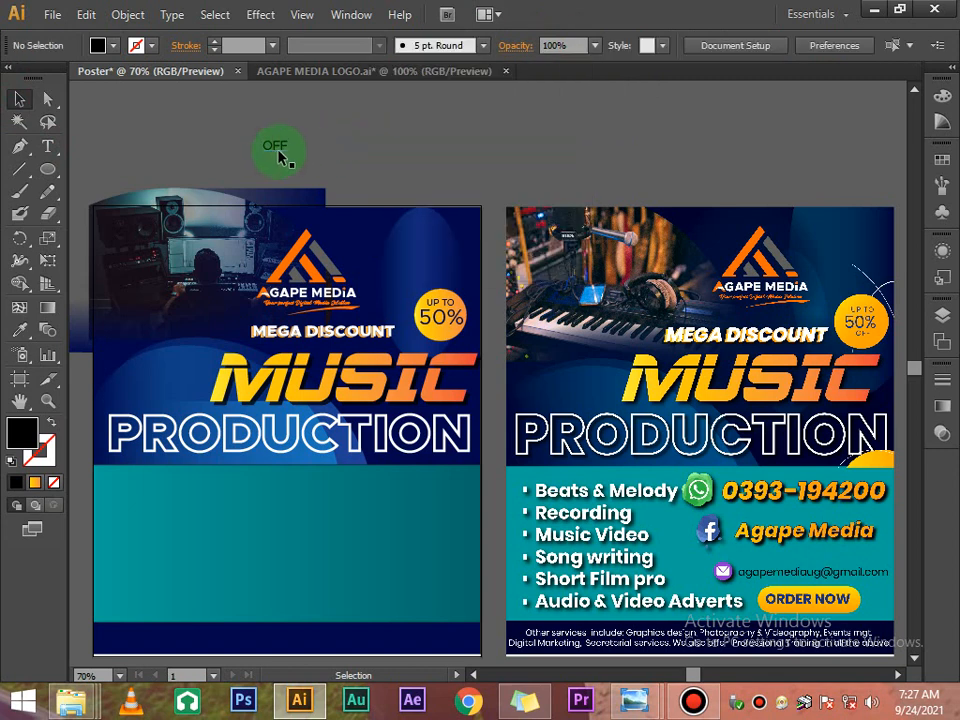
click(276, 151)
drag(287, 170, 446, 339)
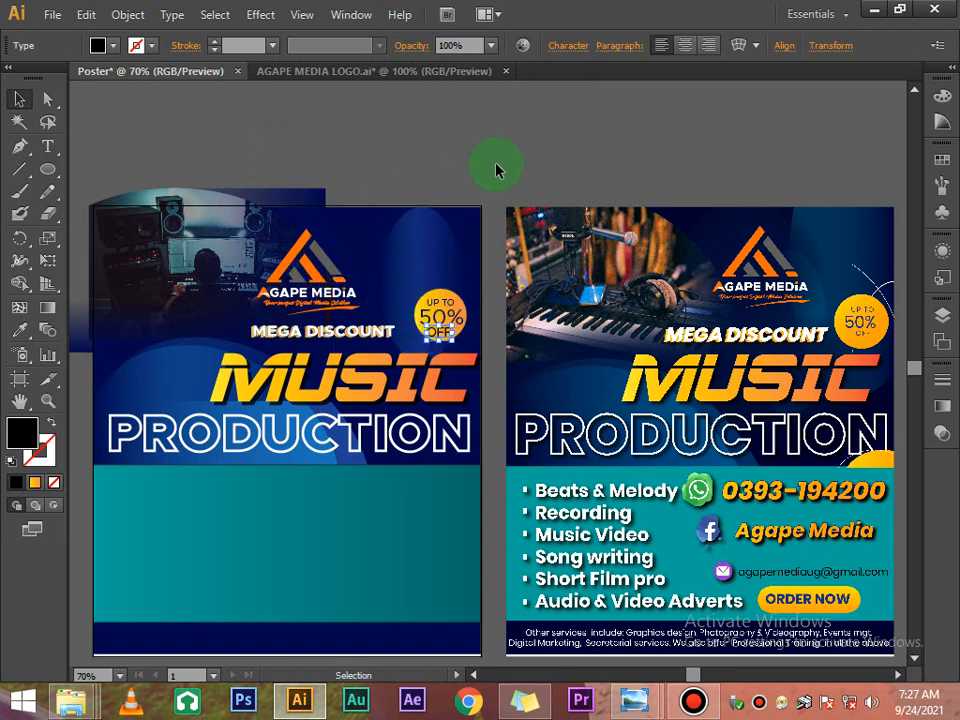
Step: Set the OFF text to 15 pt and centre it beneath 50% in the circle
click(566, 48)
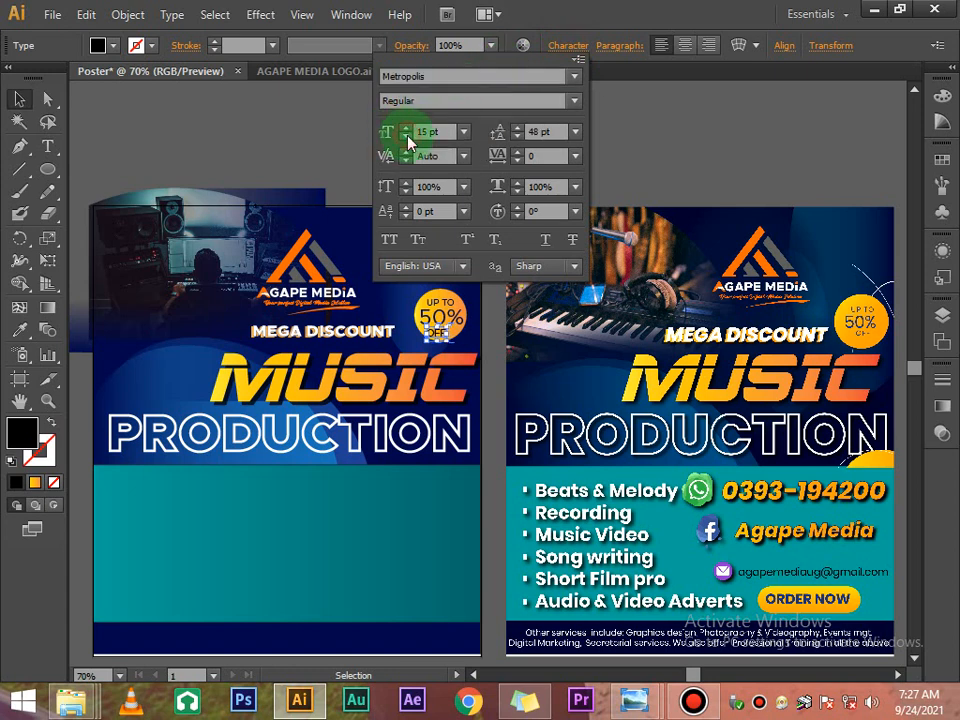
click(576, 131)
click(632, 133)
click(508, 285)
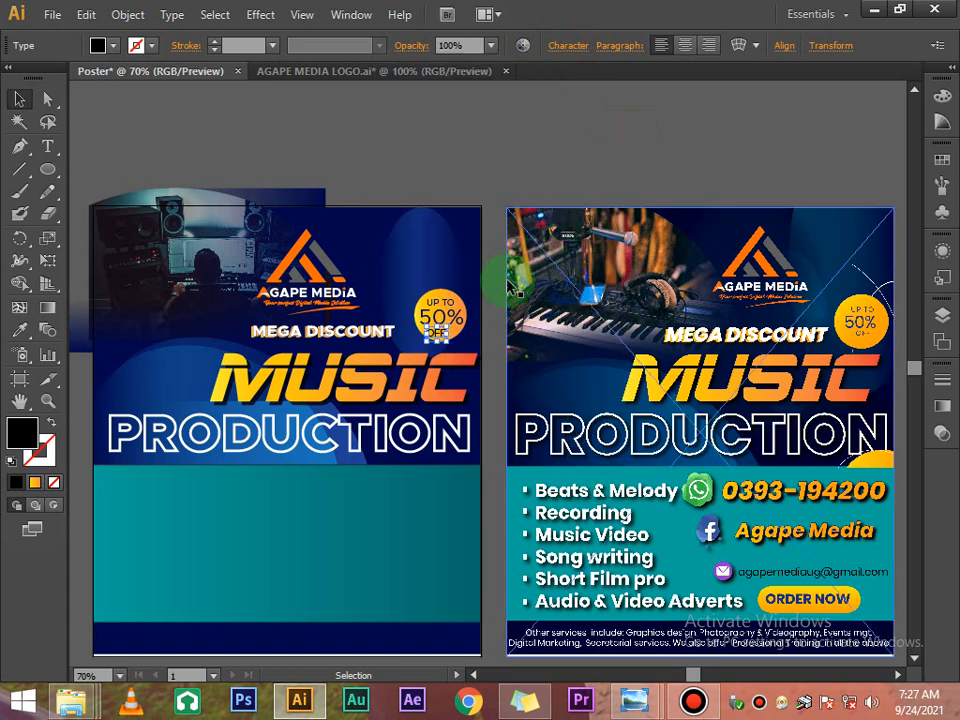
click(486, 262)
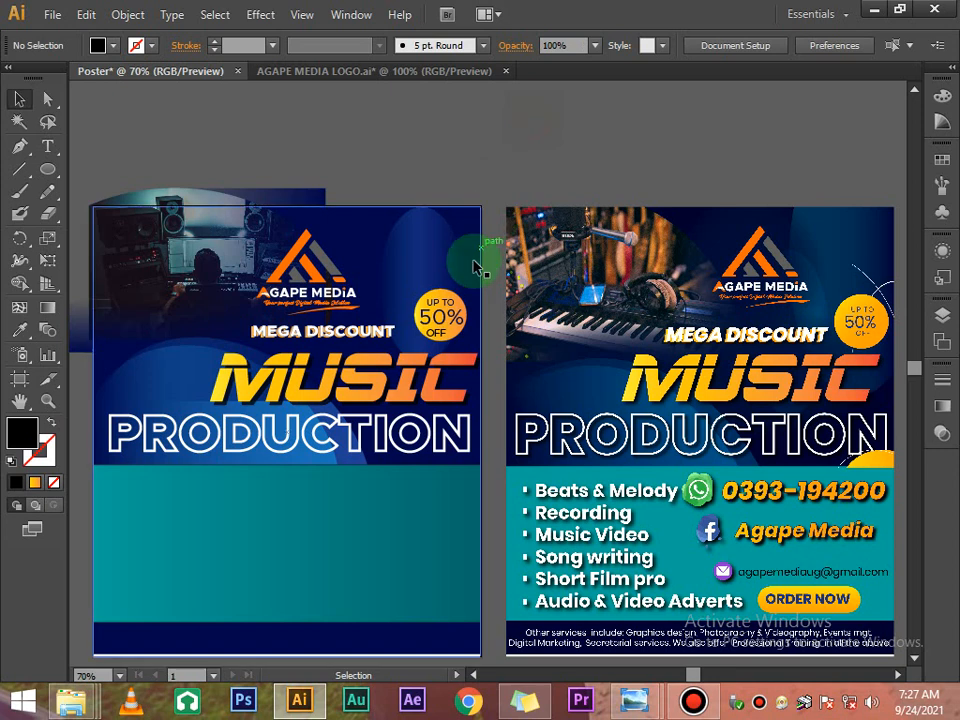
click(438, 333)
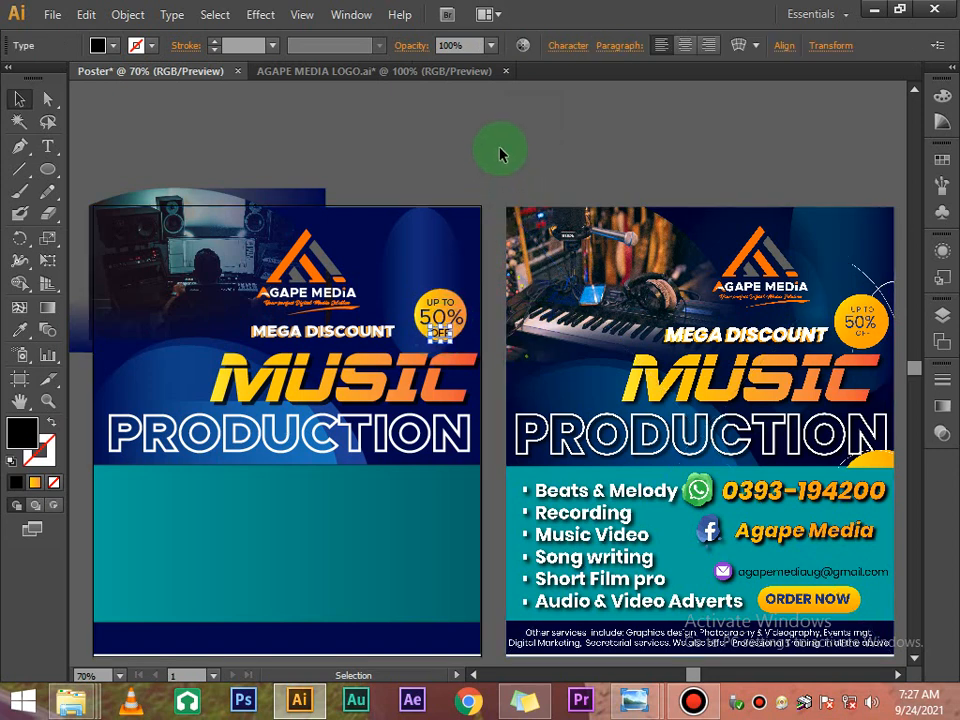
click(497, 165)
click(441, 317)
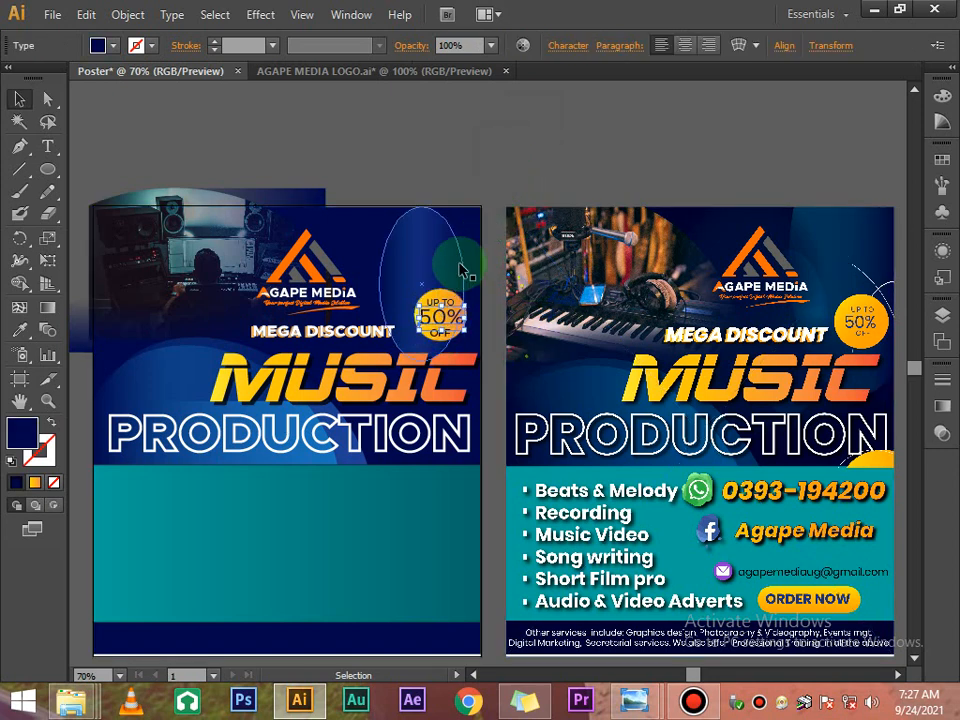
click(459, 175)
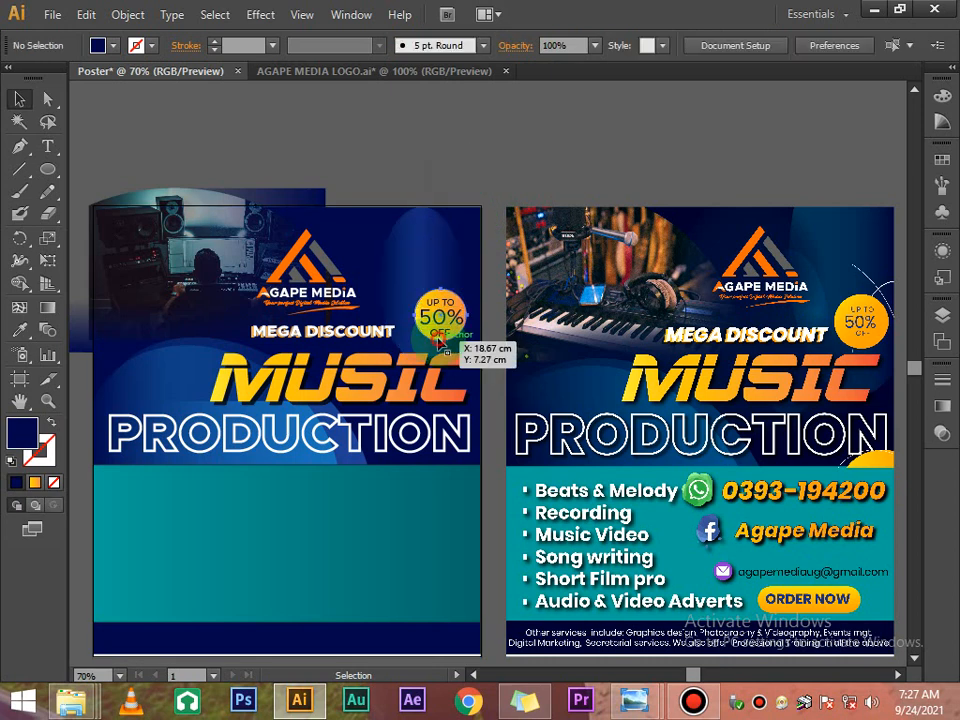
Step: Fill the OFF text in the circle with the same dark navy as the 50% text
click(444, 337)
click(443, 333)
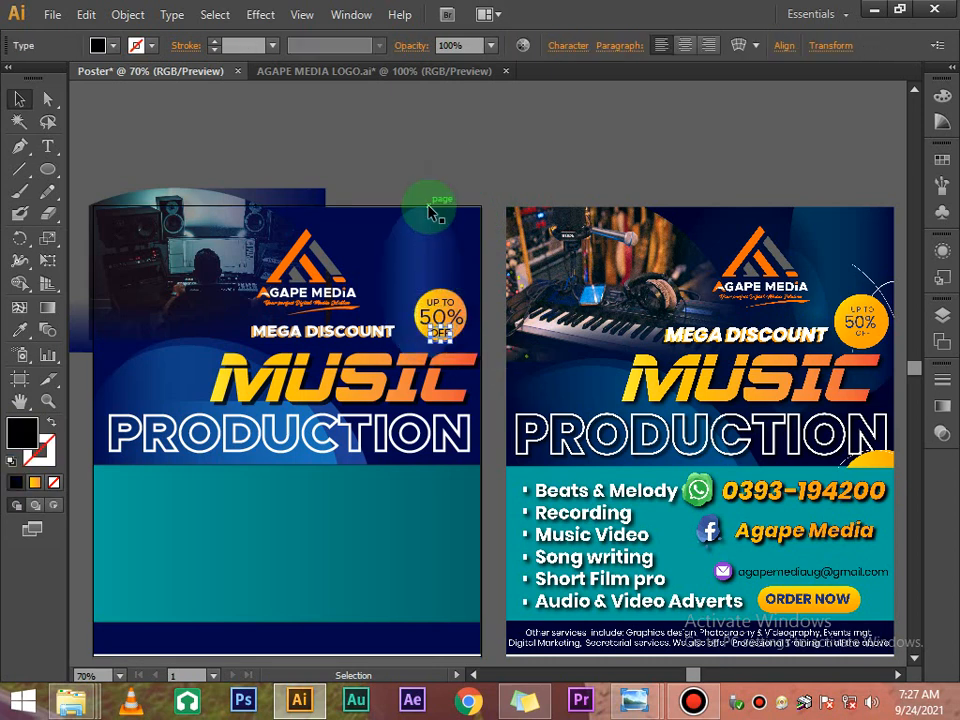
click(100, 45)
click(167, 94)
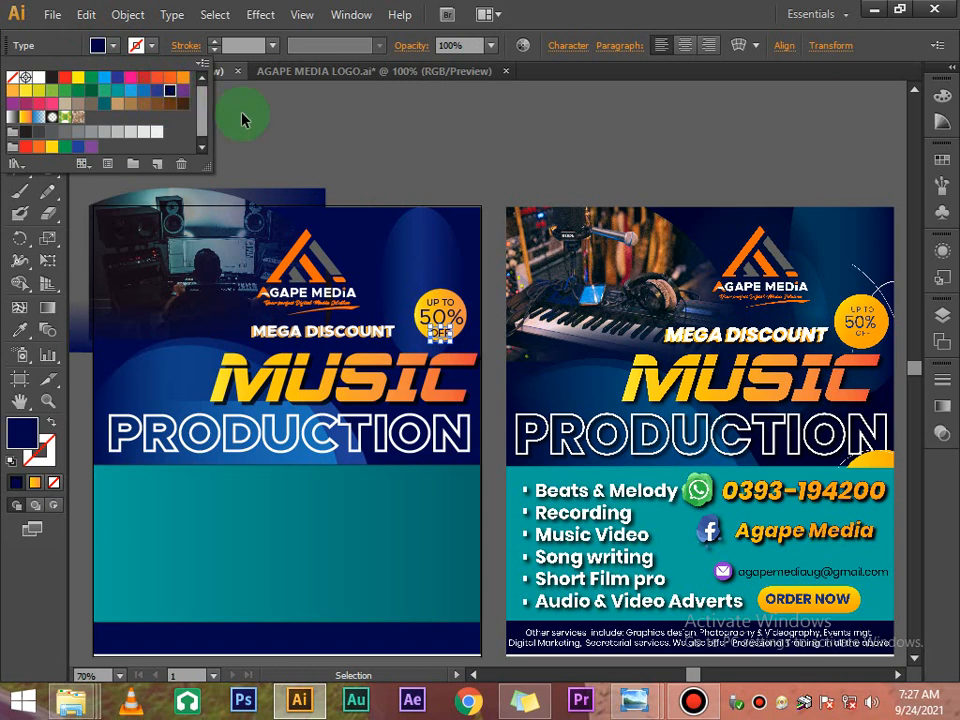
click(279, 124)
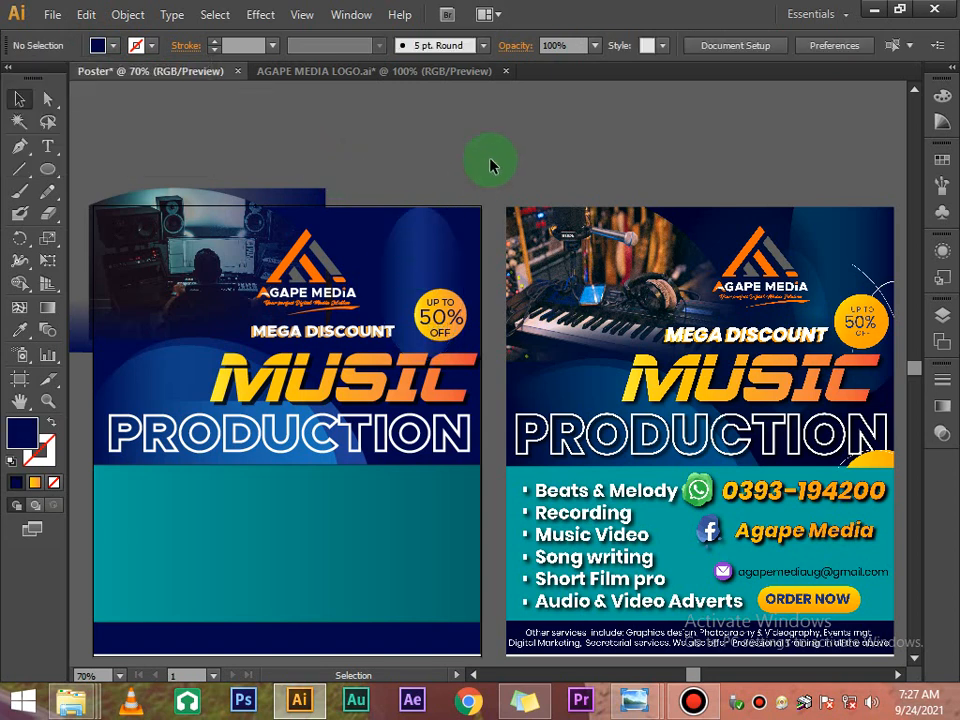
Step: Draw a tall ellipse in the empty area above the poster being built, with no fill and a white stroke
scroll(491, 163, down, 1)
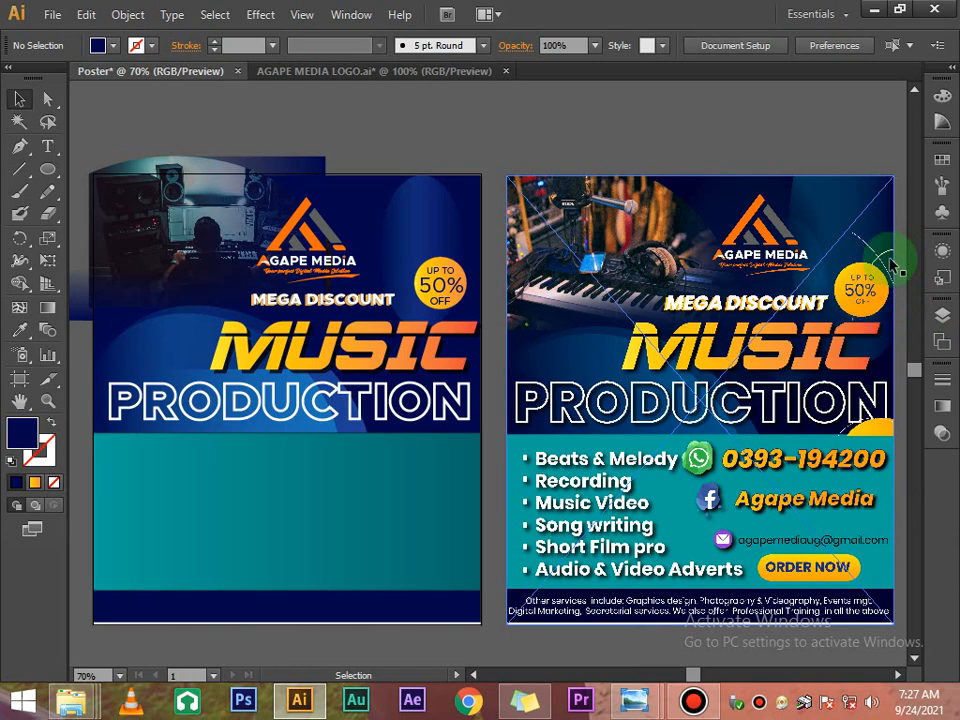
scroll(362, 141, up, 4)
click(47, 169)
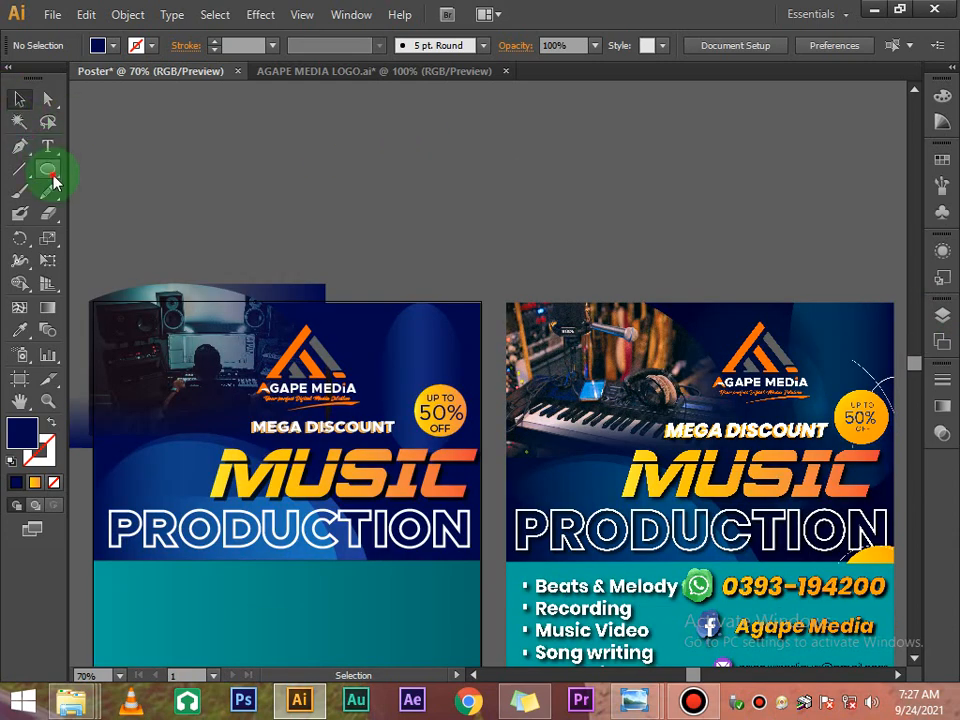
drag(236, 136, 322, 274)
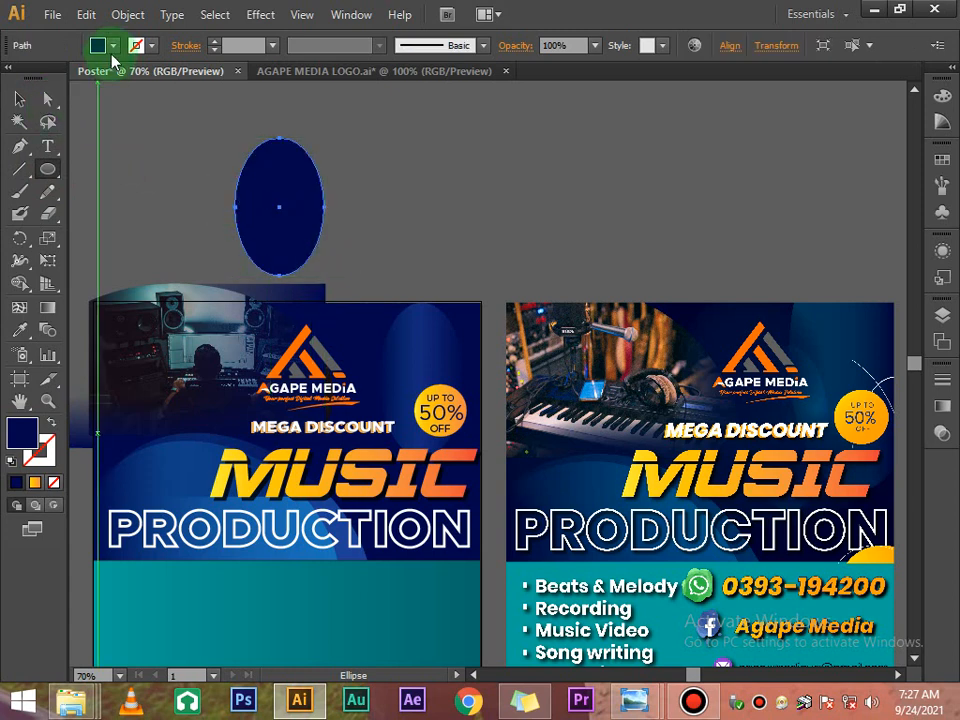
click(97, 45)
click(13, 78)
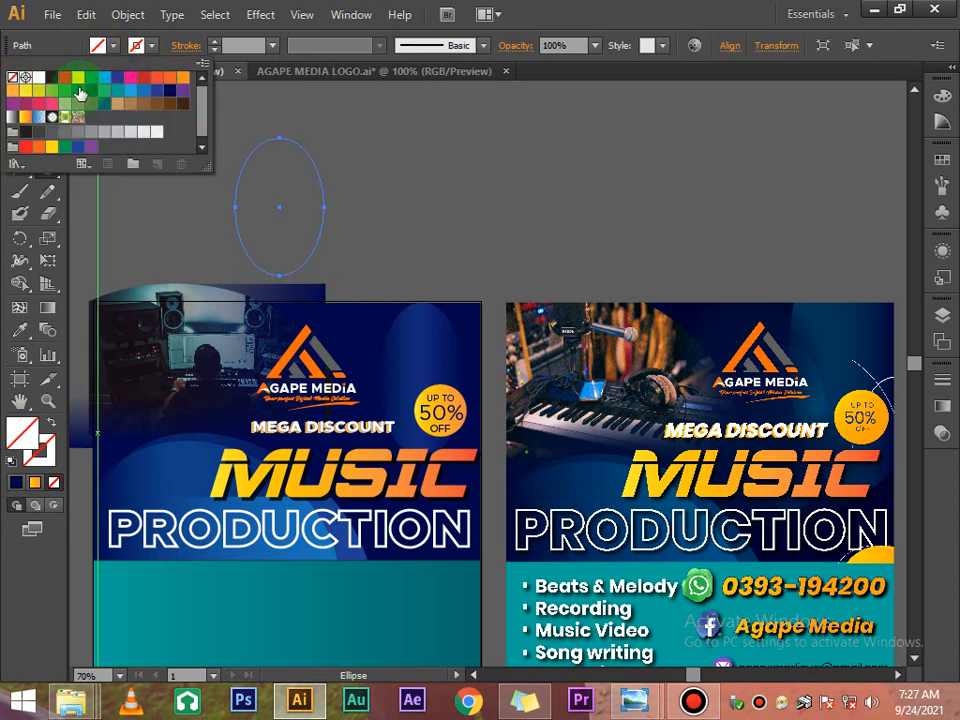
click(133, 44)
click(133, 44)
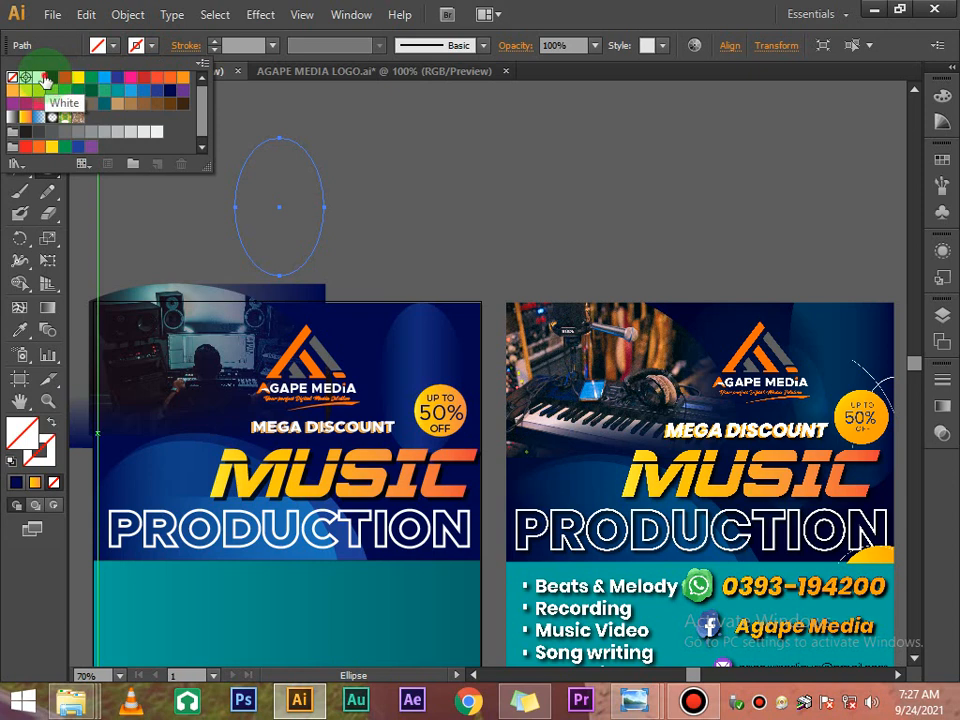
click(44, 78)
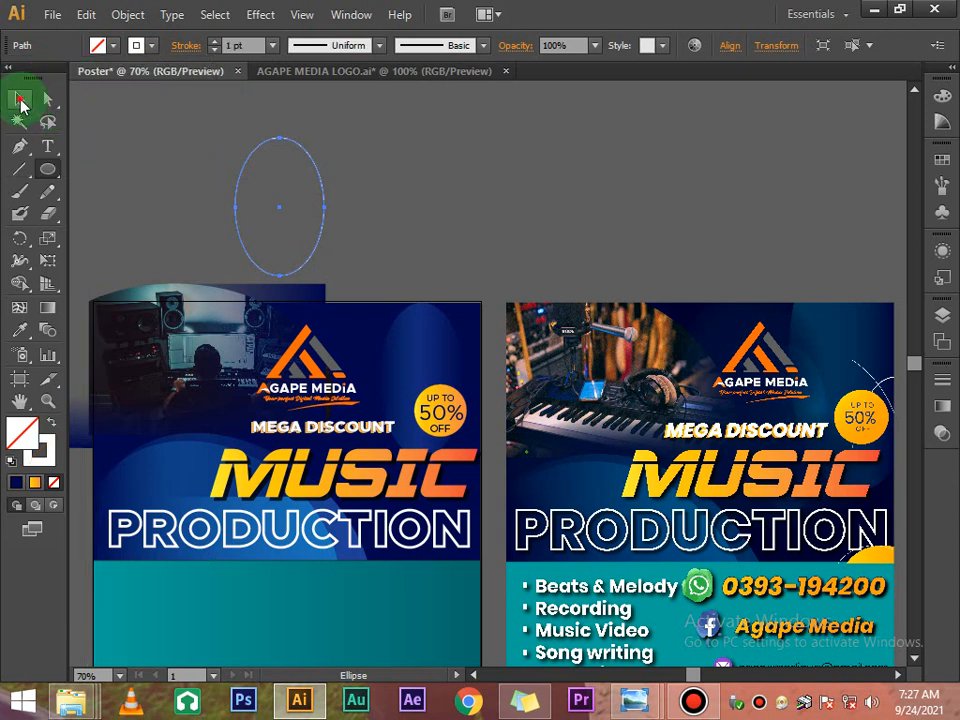
Step: Delete the ellipse's bottom anchor point to leave an open arch, and reshape it by shifting its remaining anchor points slightly
click(20, 100)
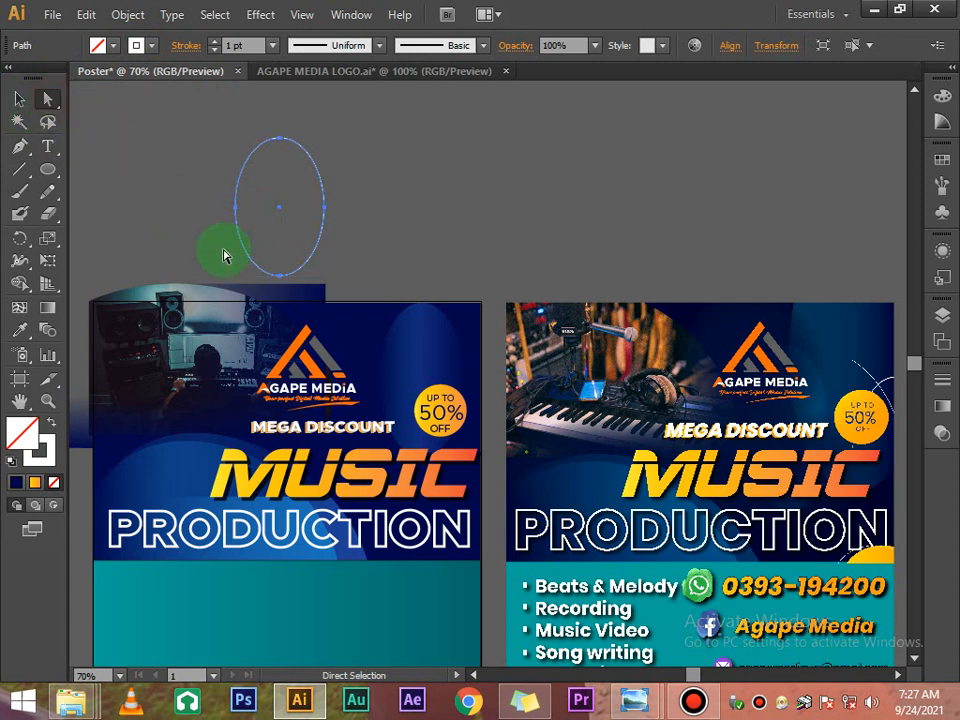
click(281, 279)
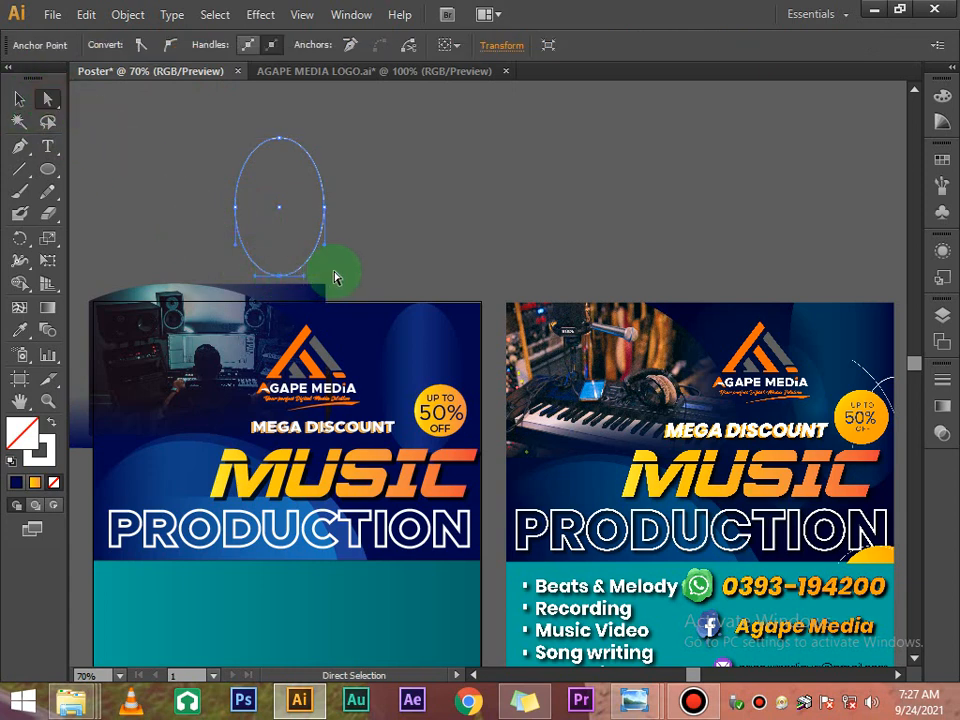
key(Delete)
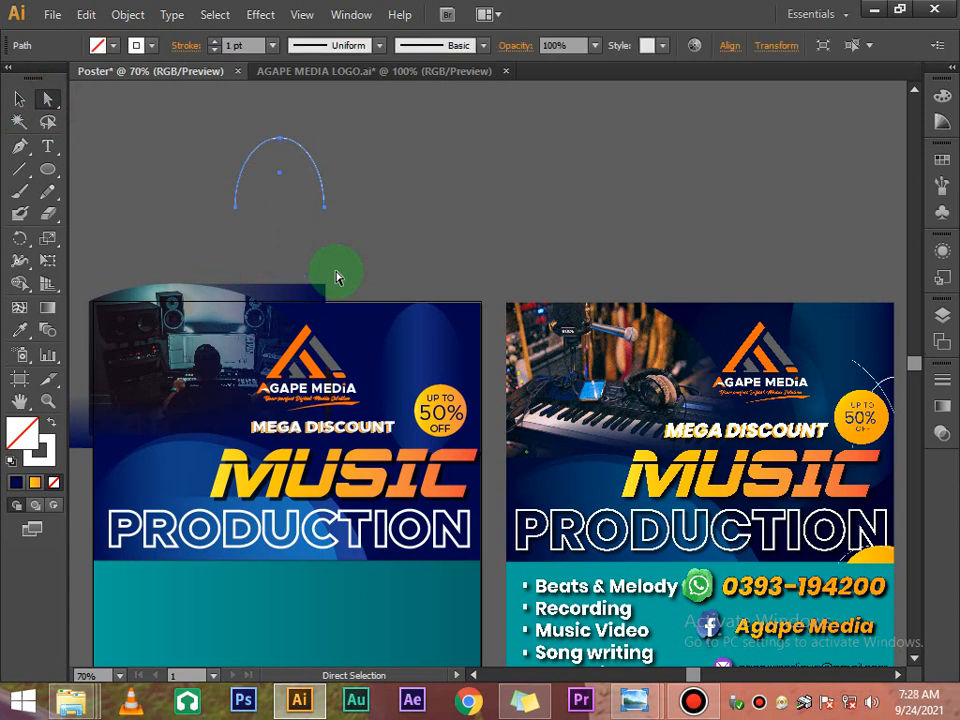
drag(305, 233, 244, 228)
click(242, 213)
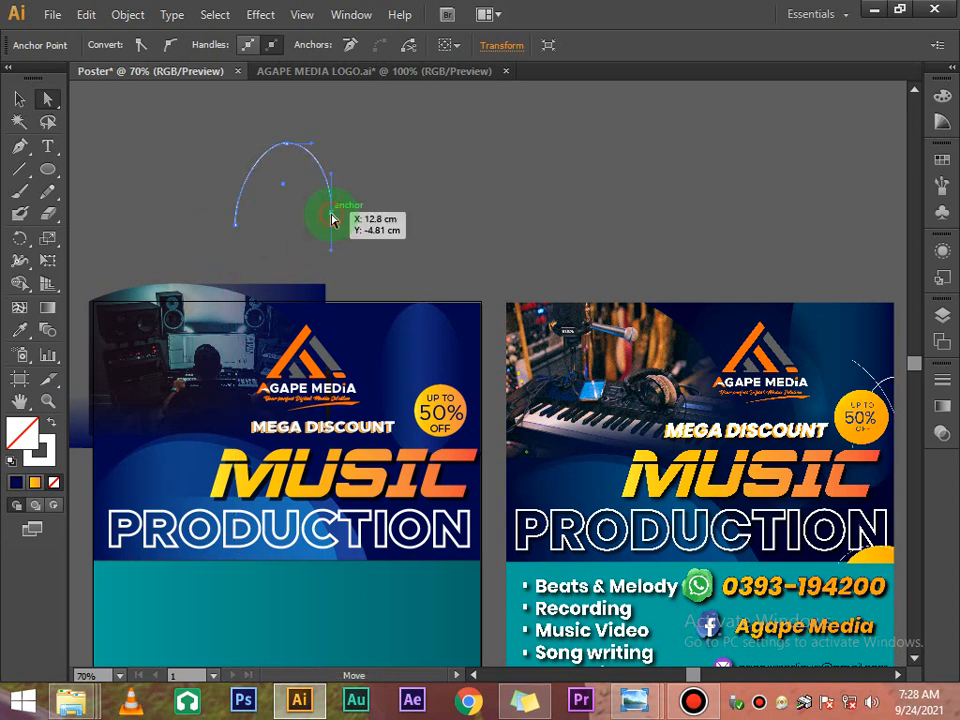
click(376, 184)
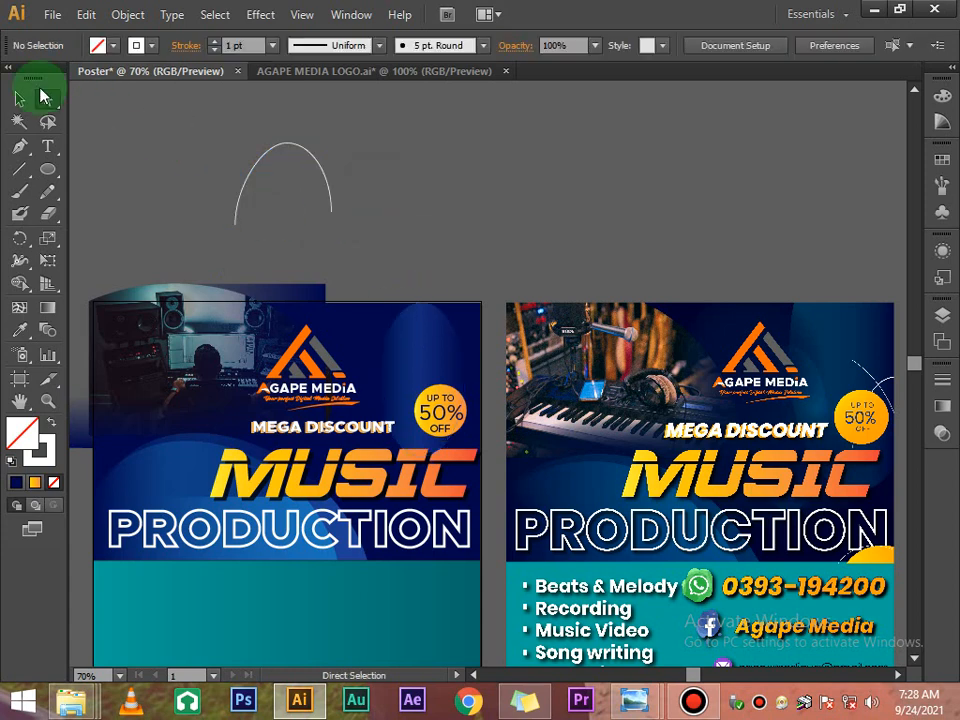
scroll(229, 203, down, 1)
drag(305, 126, 437, 343)
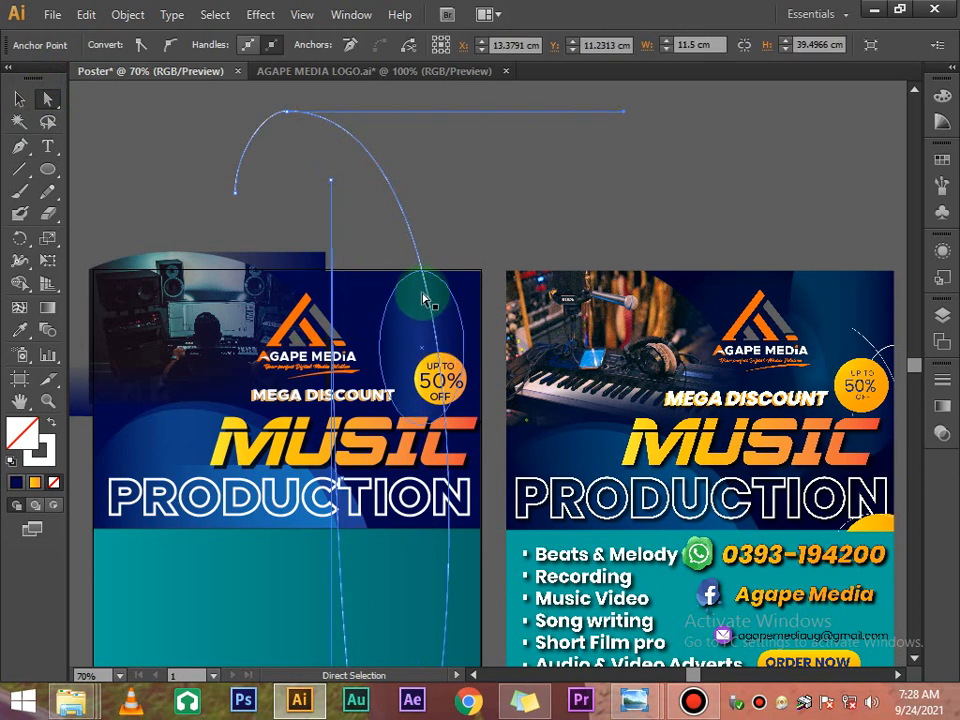
key(ctrl+z)
click(367, 213)
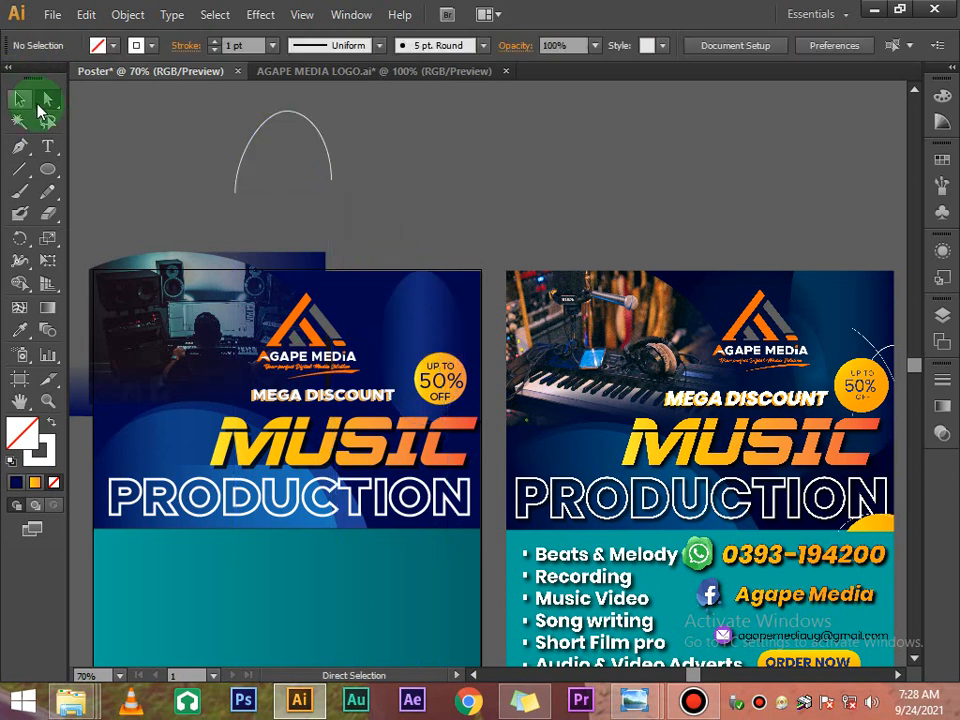
Step: Move the white arch onto the discount badge so it curves past the poster's right edge
click(19, 99)
double_click(265, 135)
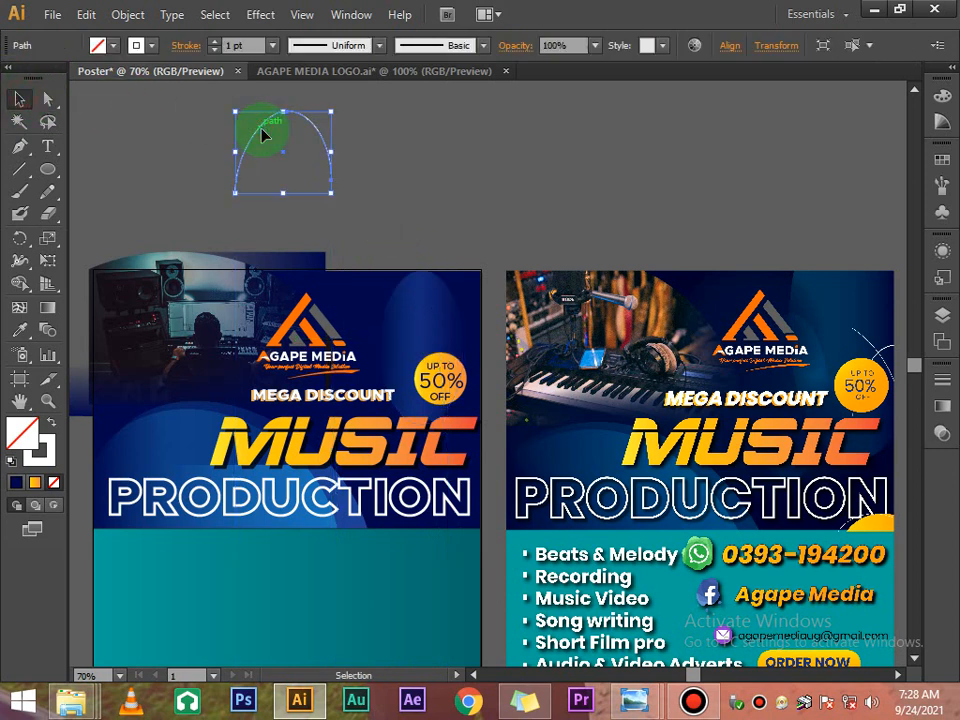
click(350, 192)
double_click(268, 128)
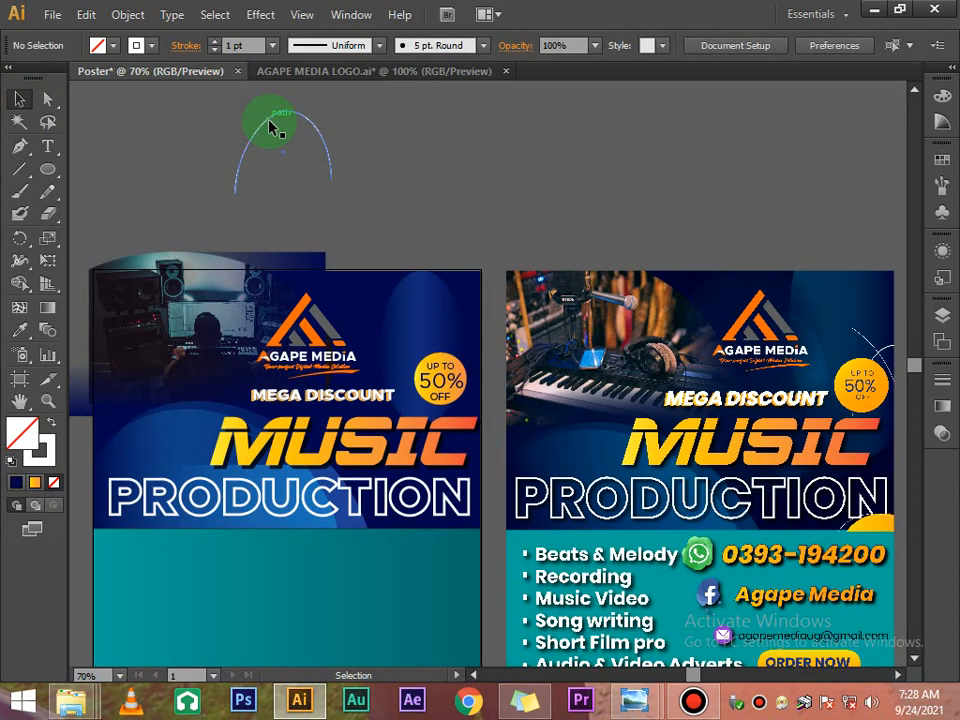
drag(281, 133, 460, 358)
click(476, 186)
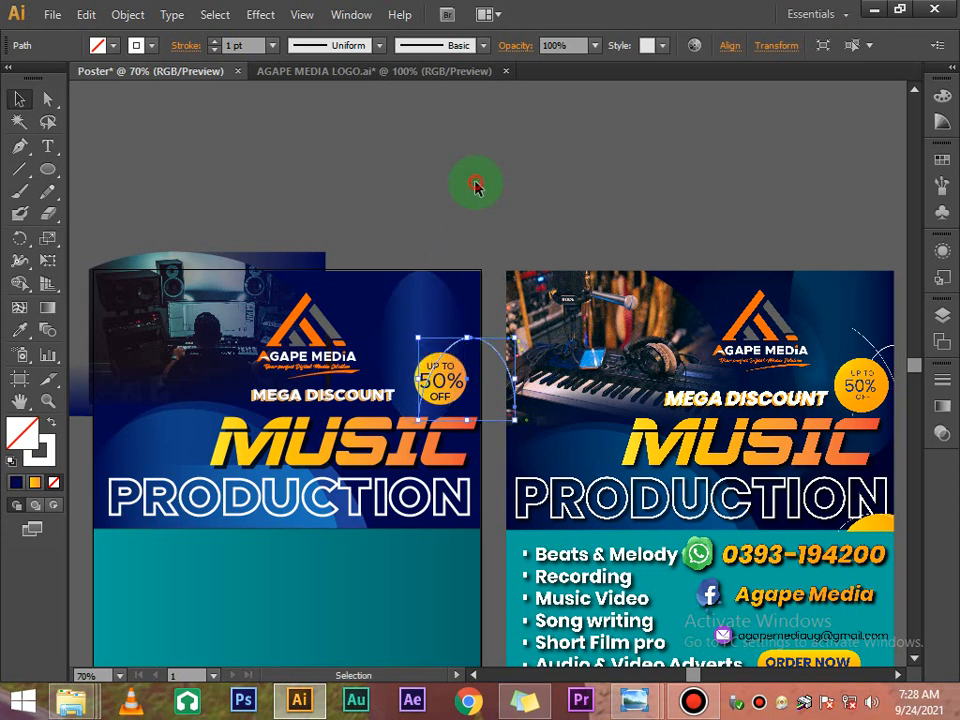
click(494, 350)
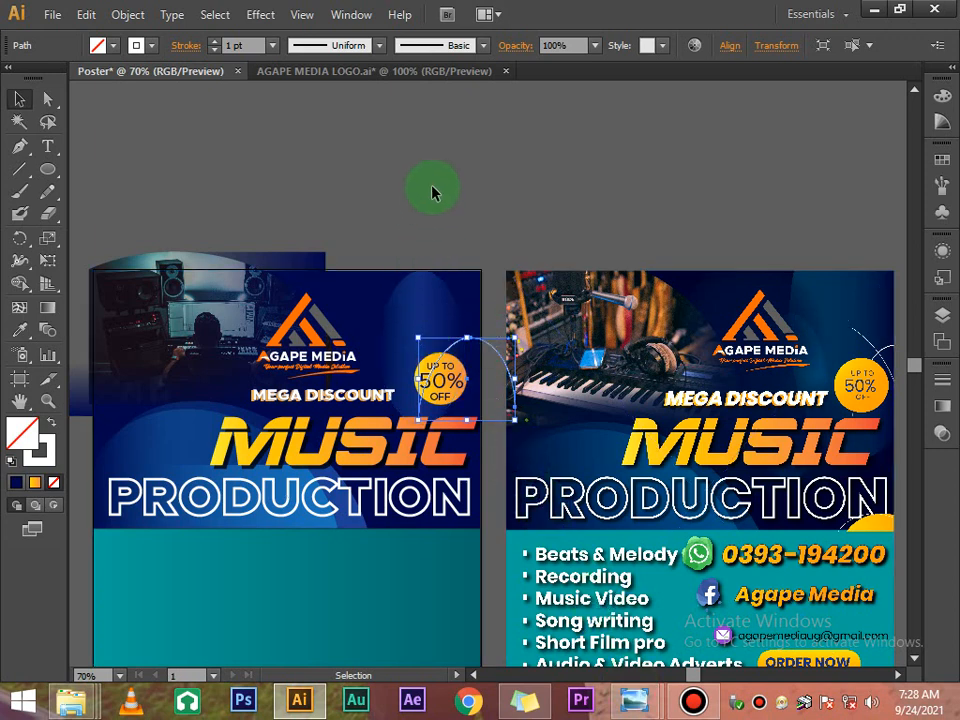
key(a)
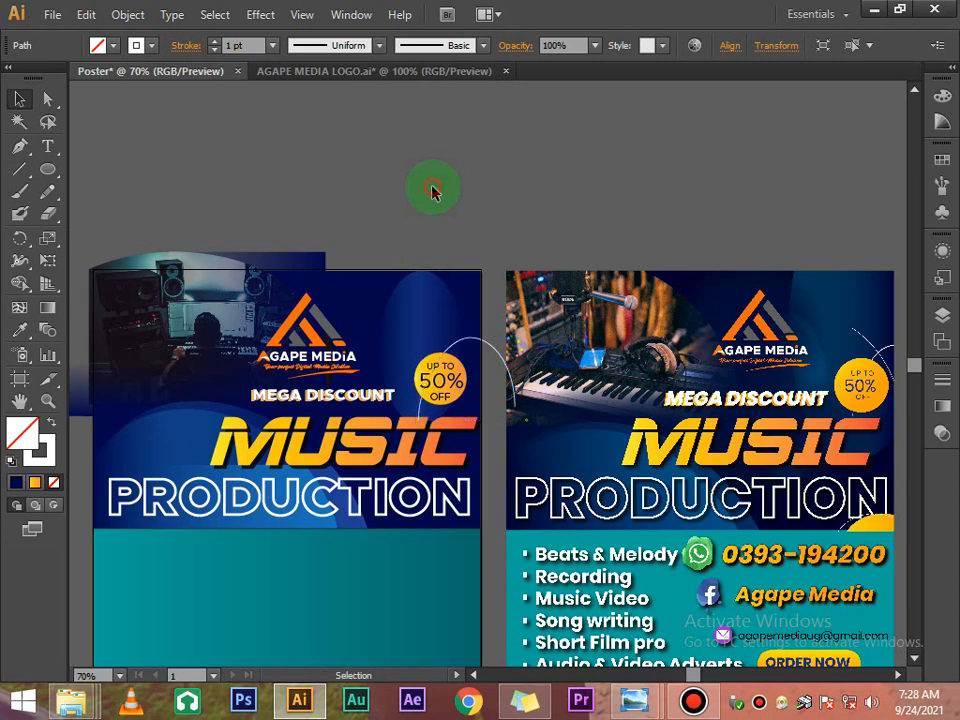
click(432, 190)
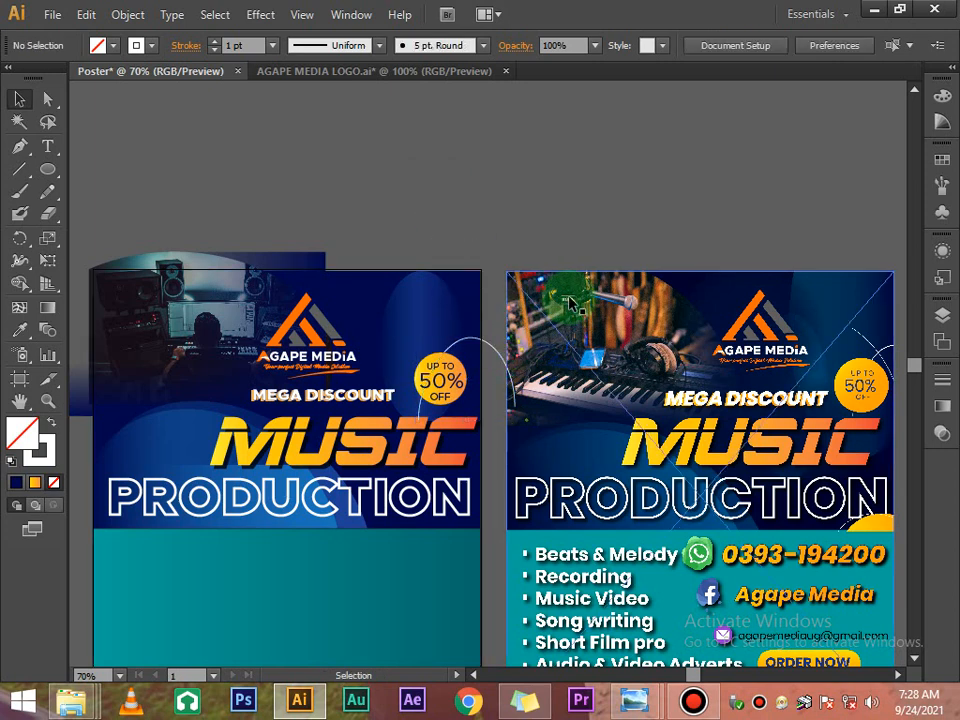
Step: Shift the reference poster slightly right and up, and place a copy of the white arch above the gap between the posters
drag(568, 300, 596, 281)
click(570, 193)
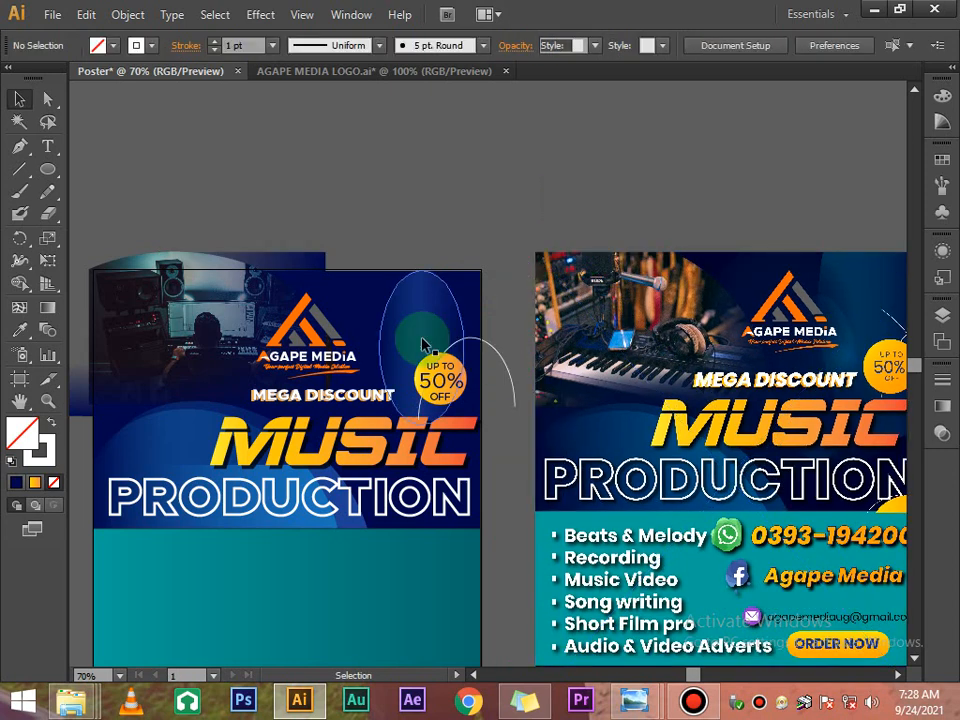
click(495, 353)
key(ctrl+v)
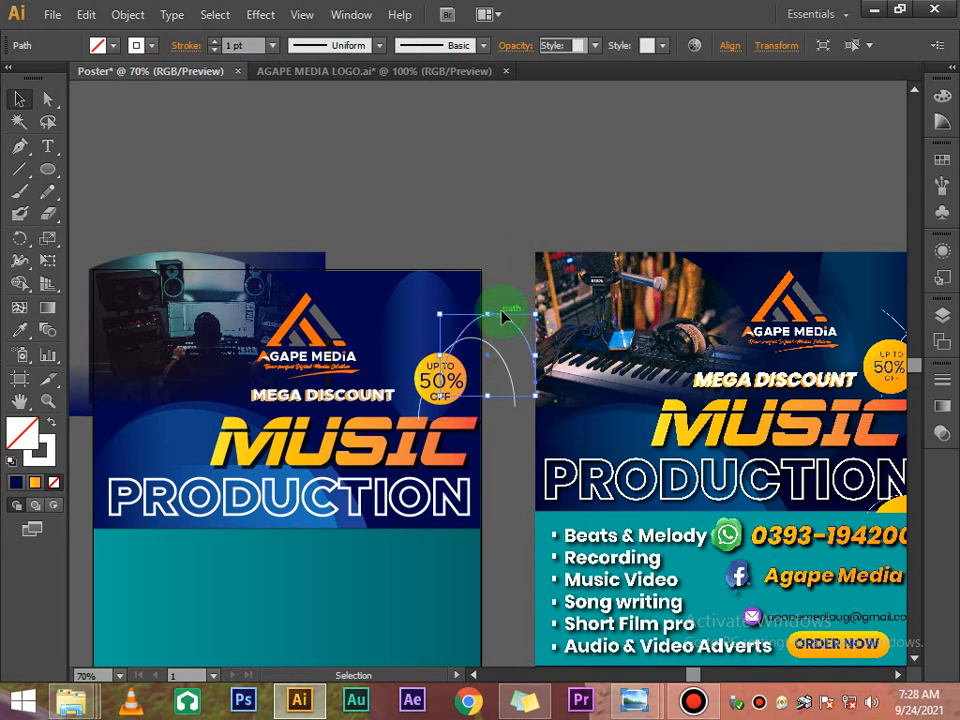
drag(501, 314, 511, 187)
click(446, 240)
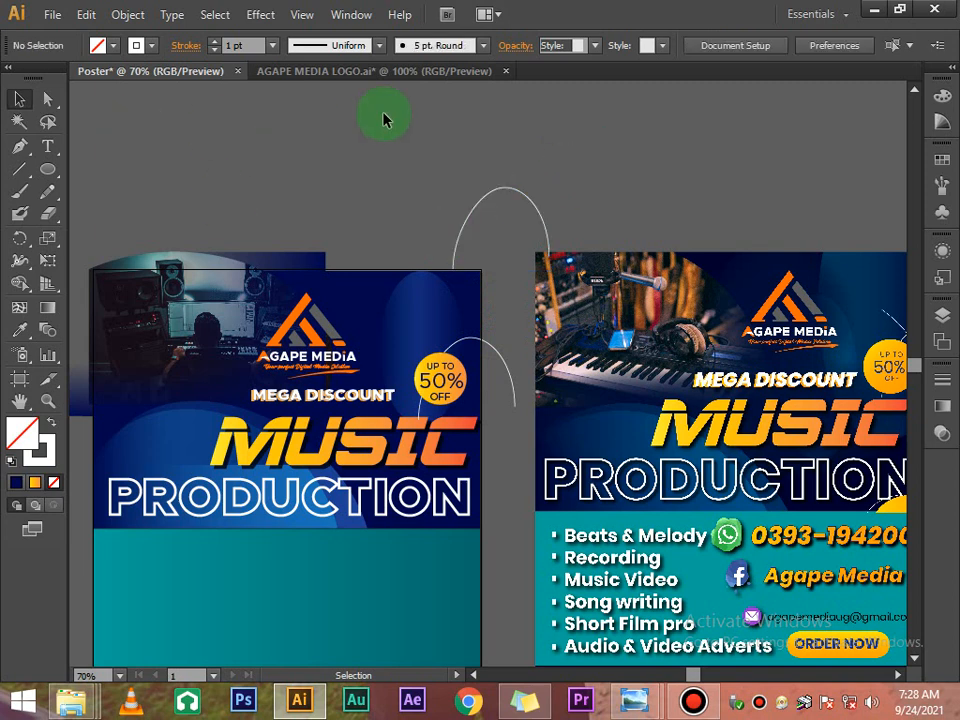
Step: Delete the copied white arch's lower-left anchor point, leaving only its right half as an open curve
click(481, 207)
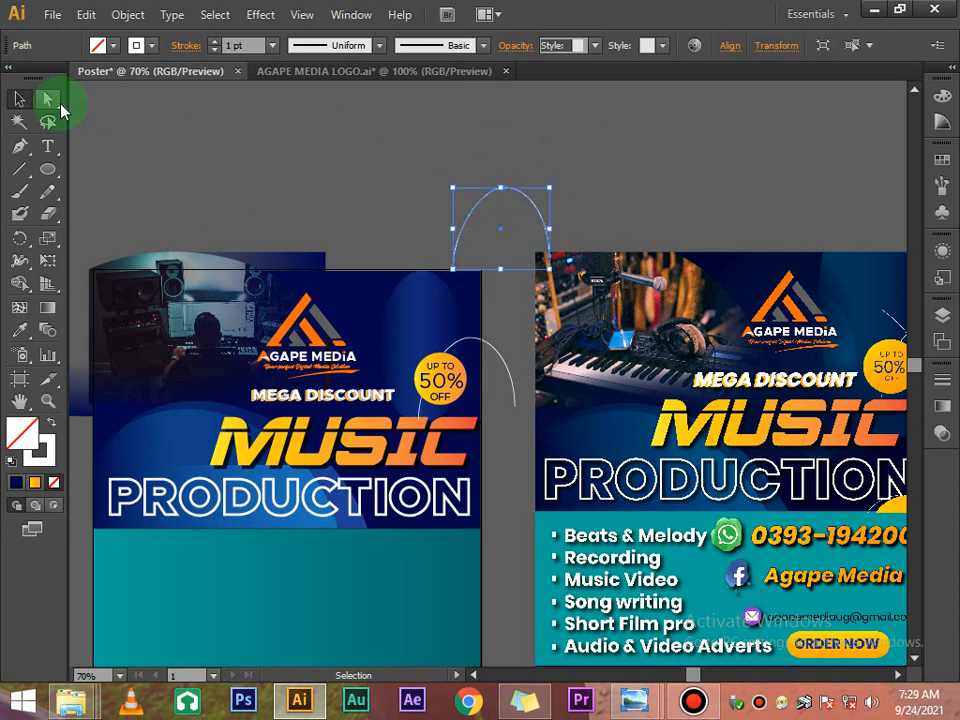
click(48, 99)
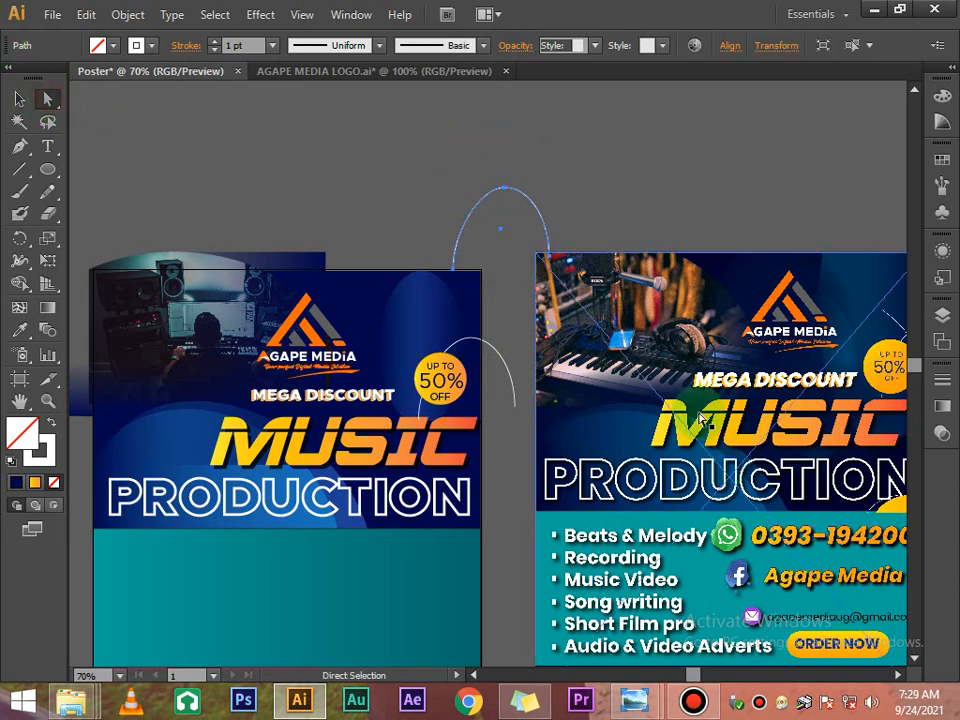
click(455, 277)
key(Delete)
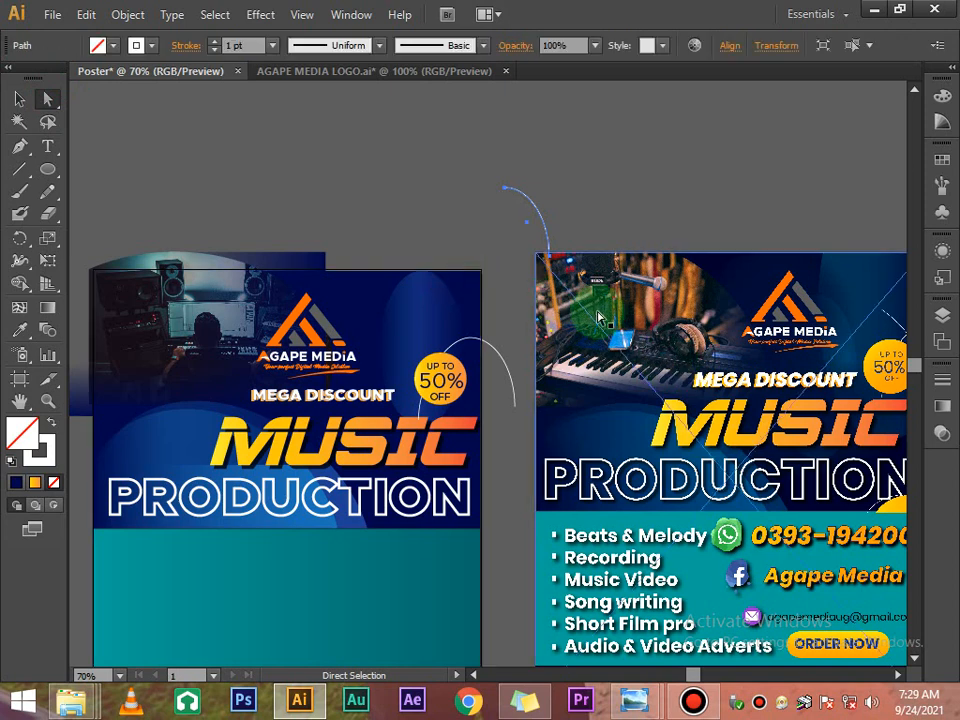
Step: Move the white half-curve onto the discount badge, and shift the reference poster up and left into full view
click(19, 98)
click(574, 236)
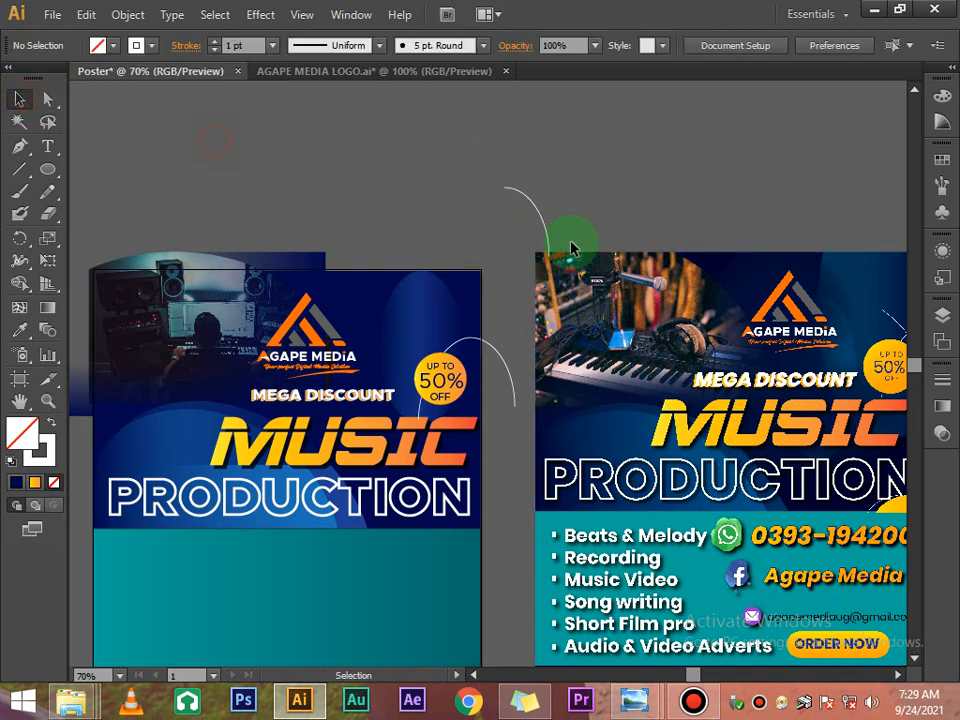
drag(540, 215, 466, 343)
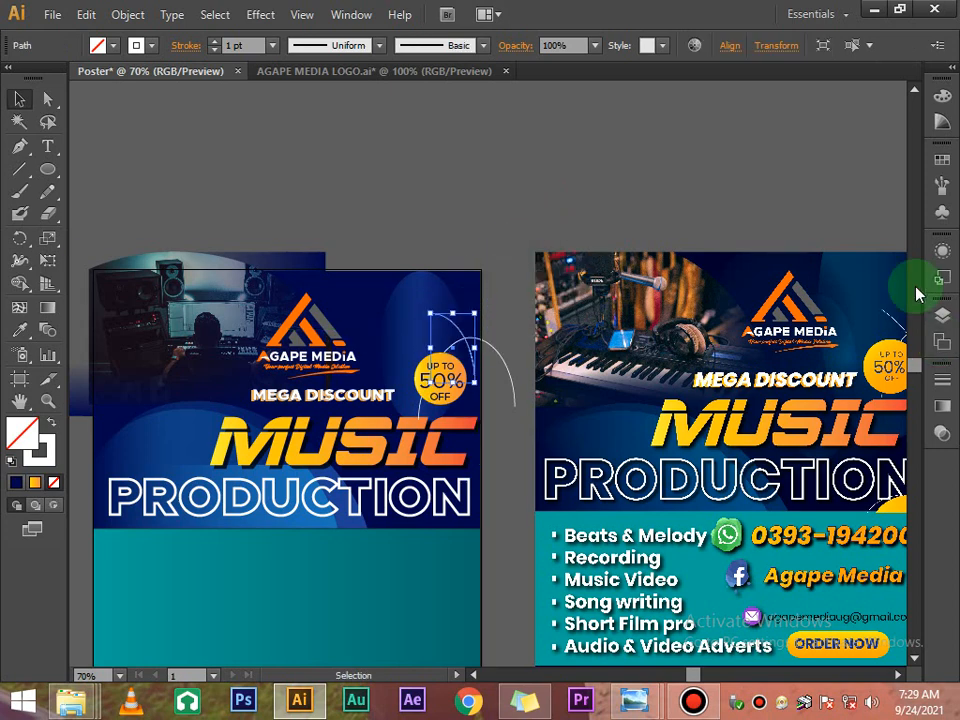
drag(854, 290, 833, 265)
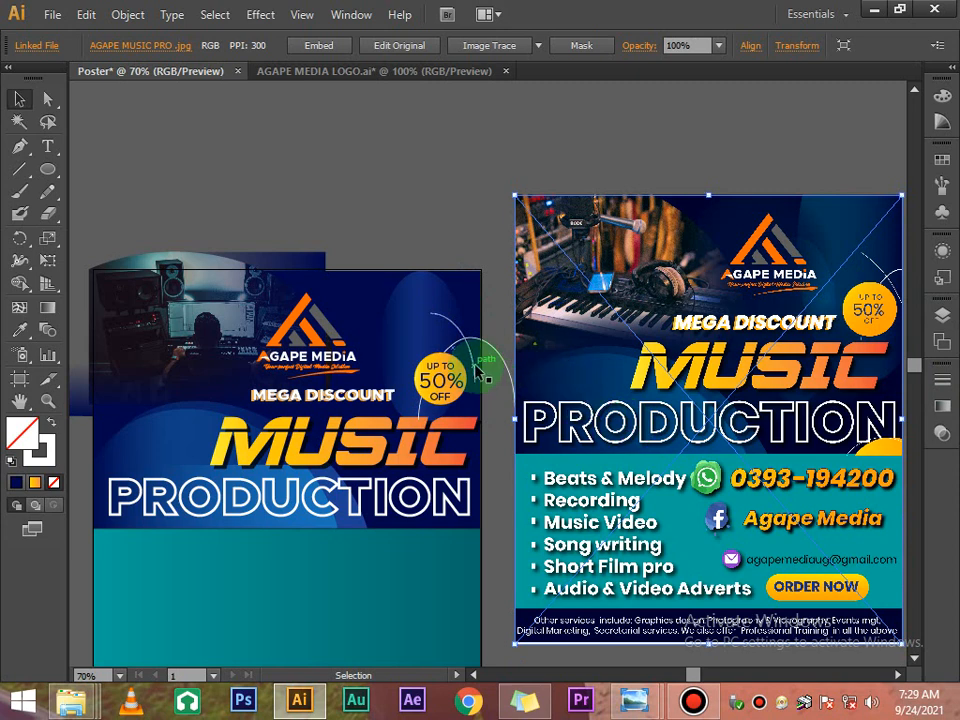
Step: Extend the half-curve by moving its lower anchor point down to the poster's right edge, just below the badge
click(477, 387)
click(47, 99)
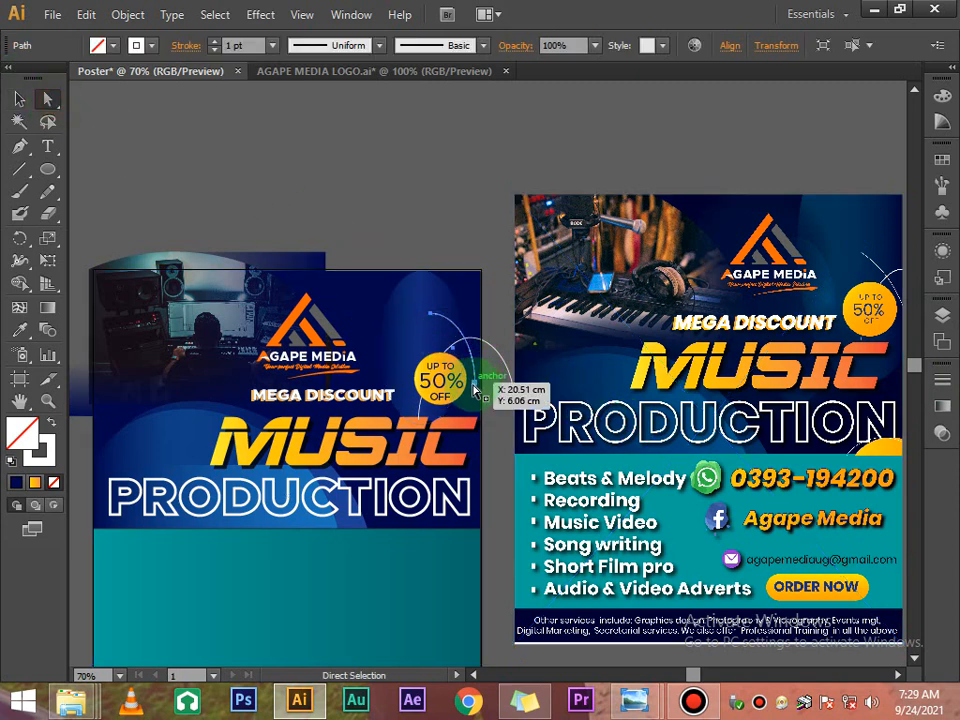
drag(477, 388, 483, 418)
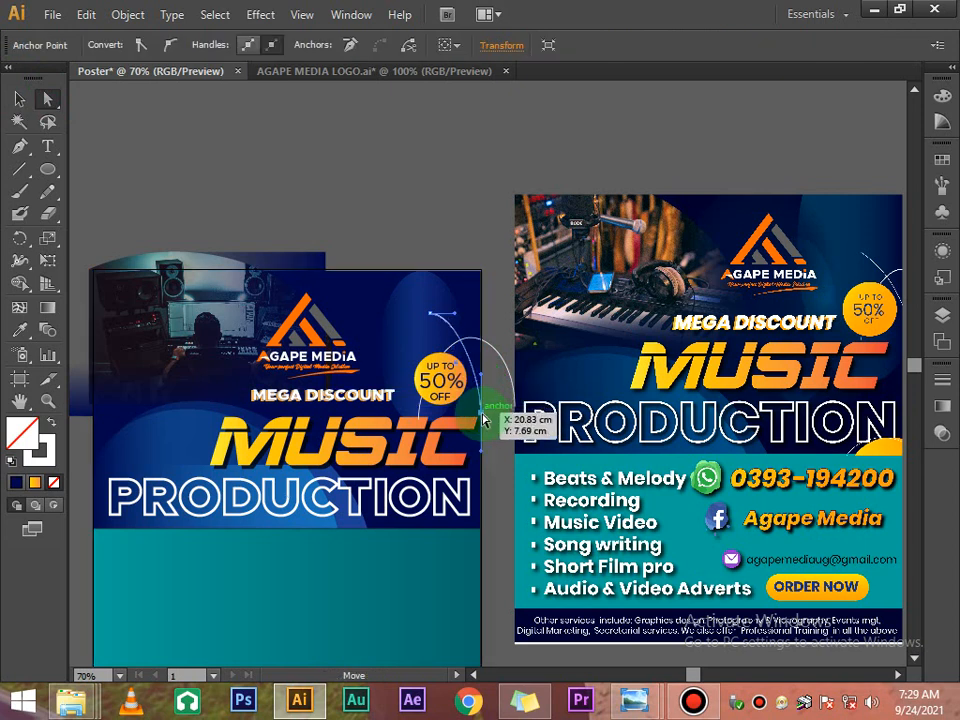
click(476, 229)
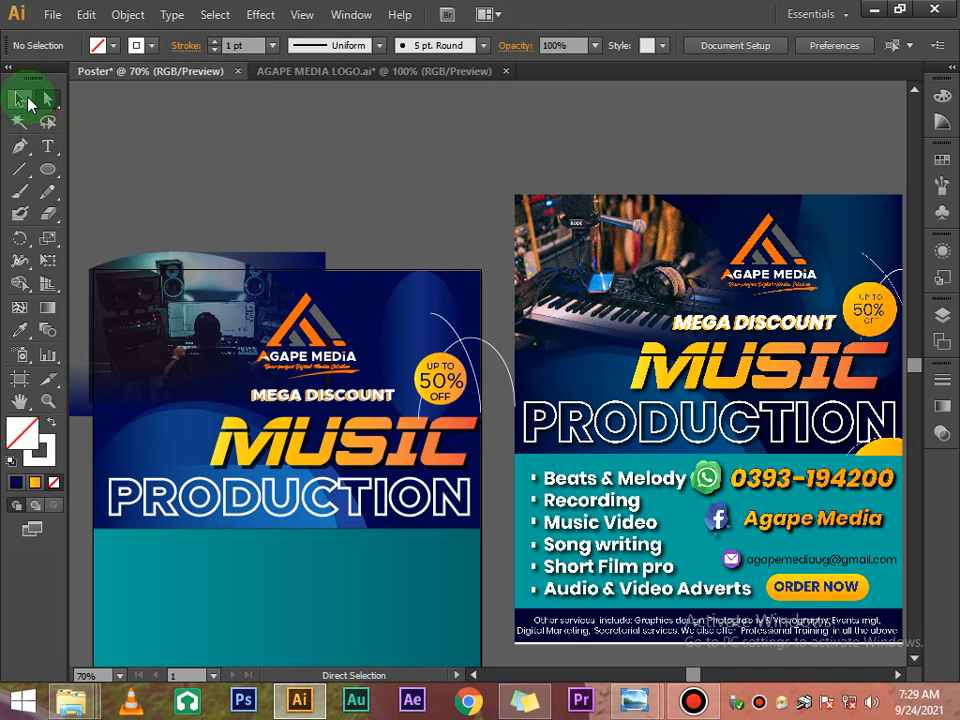
Step: Nudge the extended half-curve slightly down and right beside the discount badge
click(22, 99)
scroll(550, 300, down, 3)
click(833, 255)
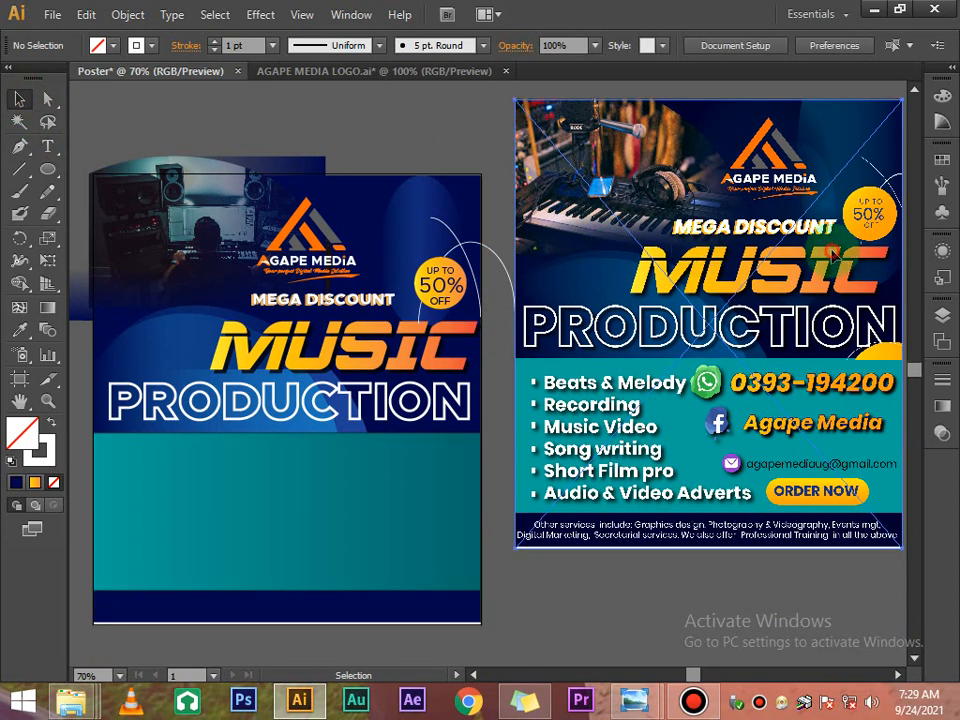
click(494, 240)
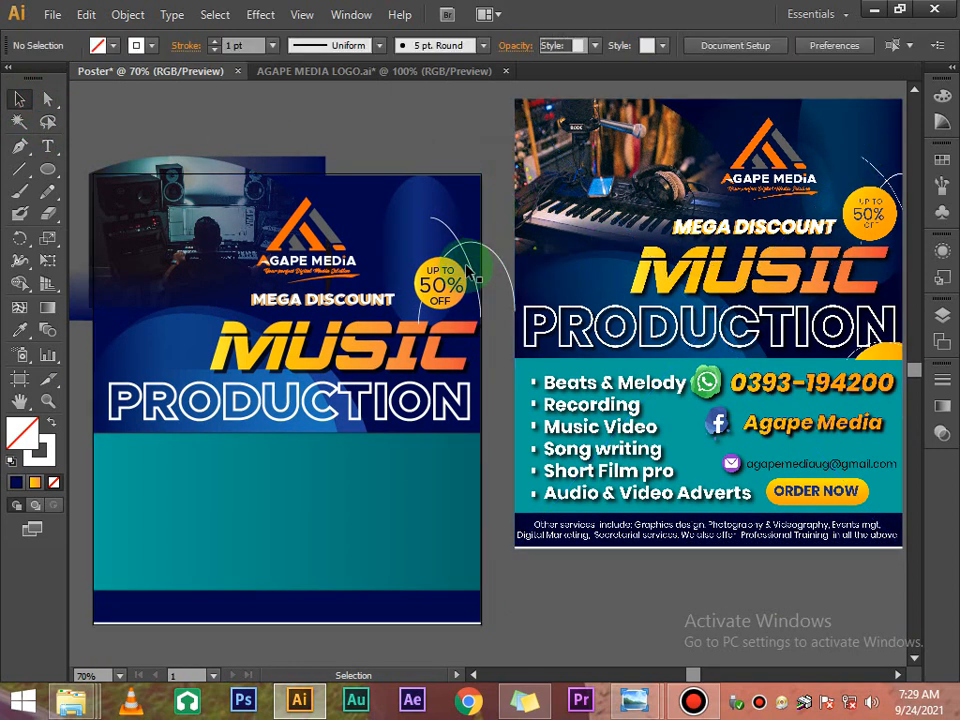
click(468, 266)
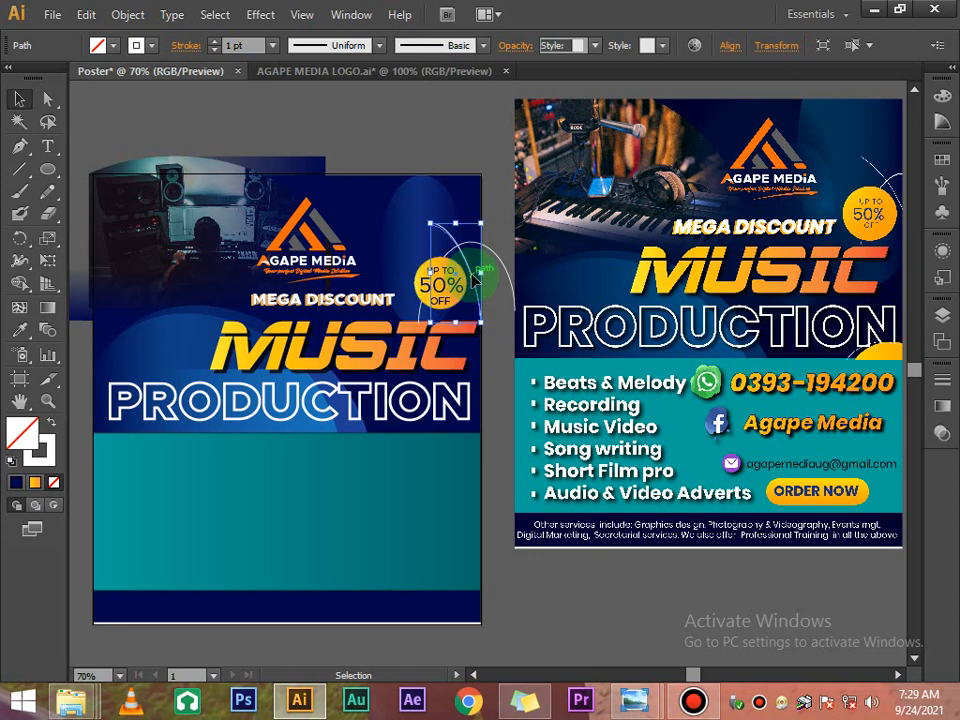
click(506, 111)
scroll(545, 305, down, 1)
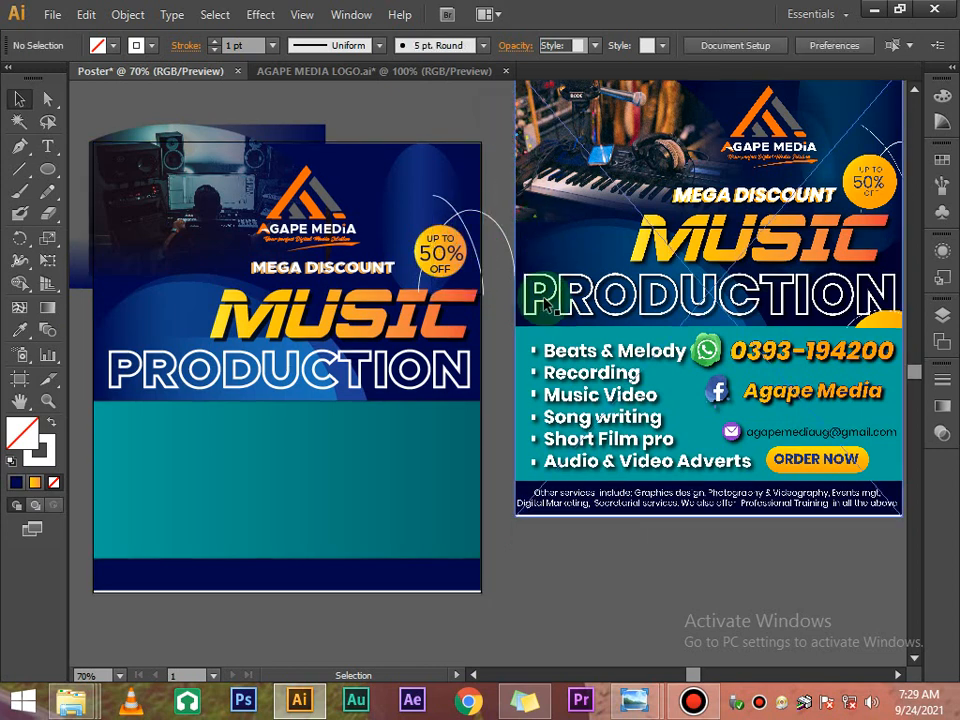
Step: Shift the Agape Media logo slightly right on the poster being built
scroll(586, 340, up, 2)
scroll(587, 336, down, 2)
scroll(592, 345, up, 1)
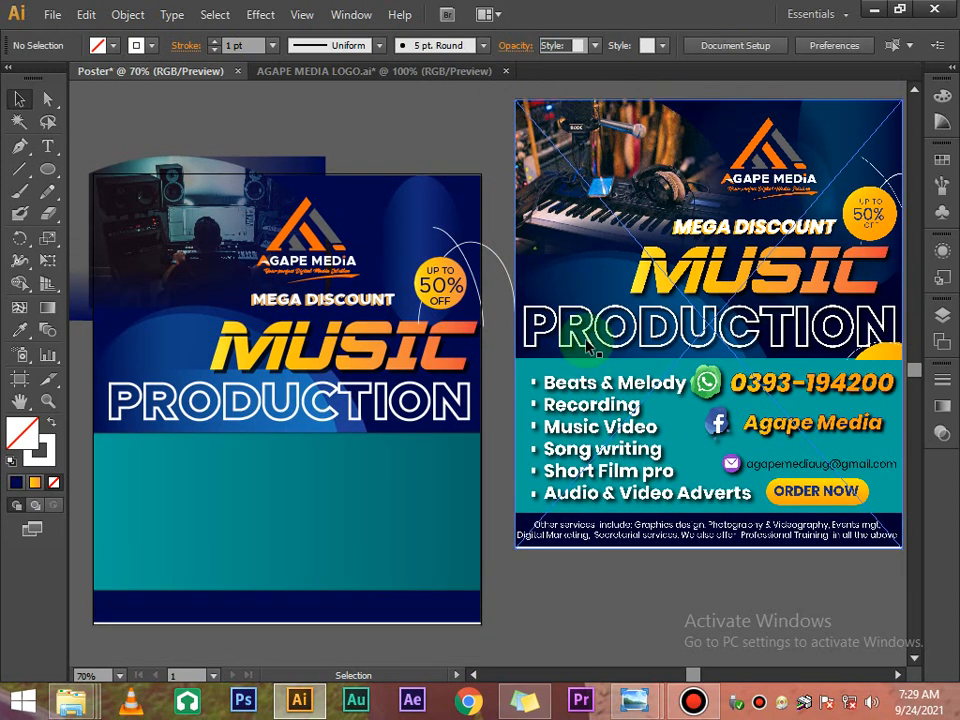
scroll(589, 350, down, 1)
scroll(560, 380, down, 1)
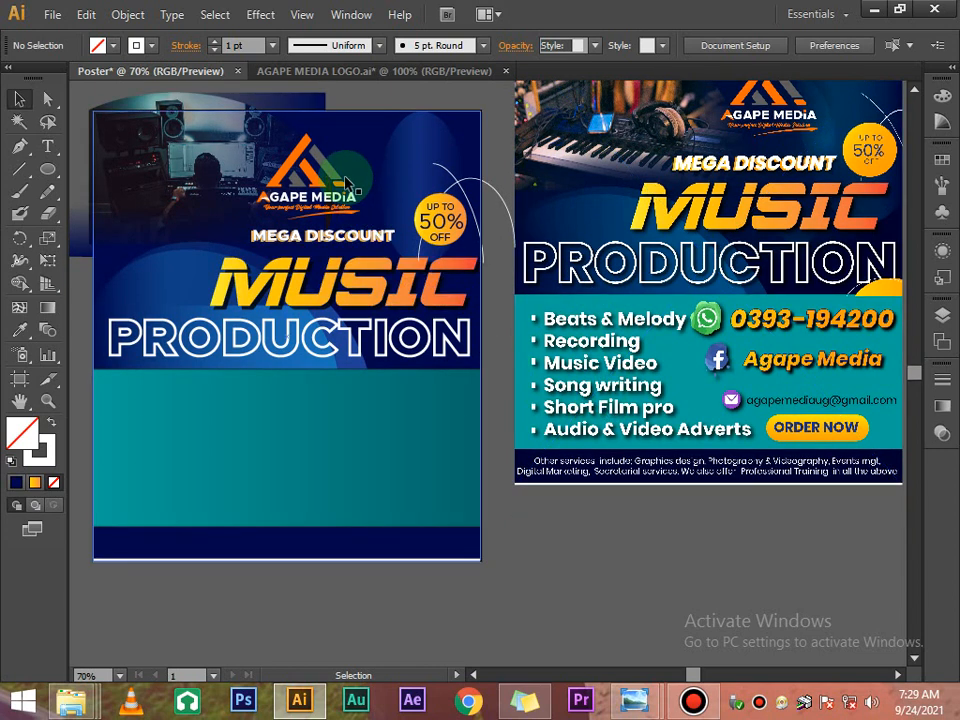
drag(340, 182, 350, 182)
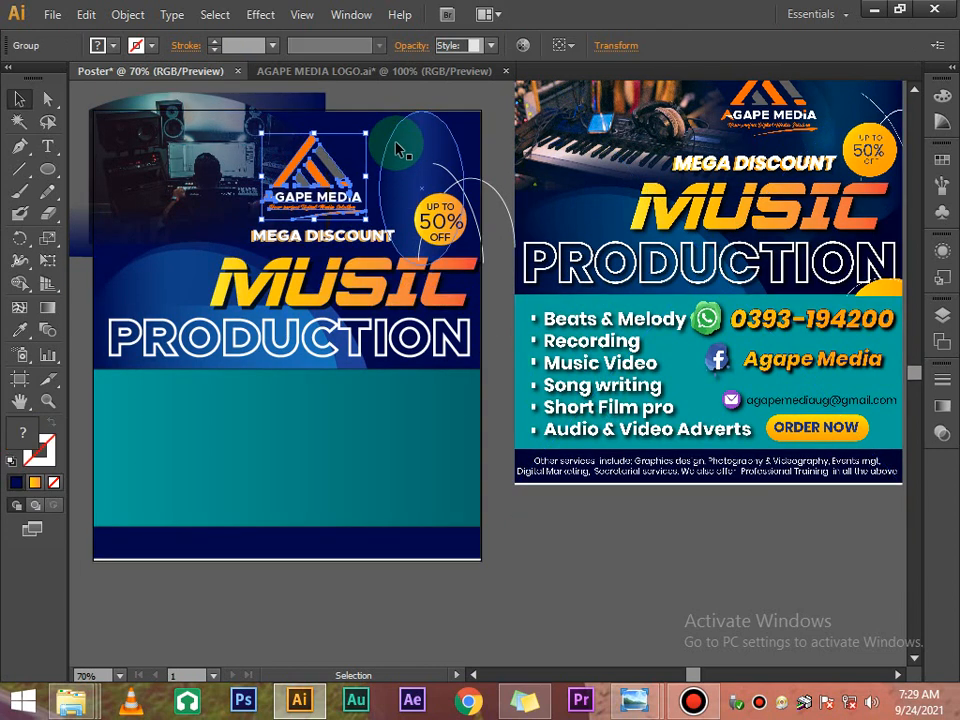
click(400, 88)
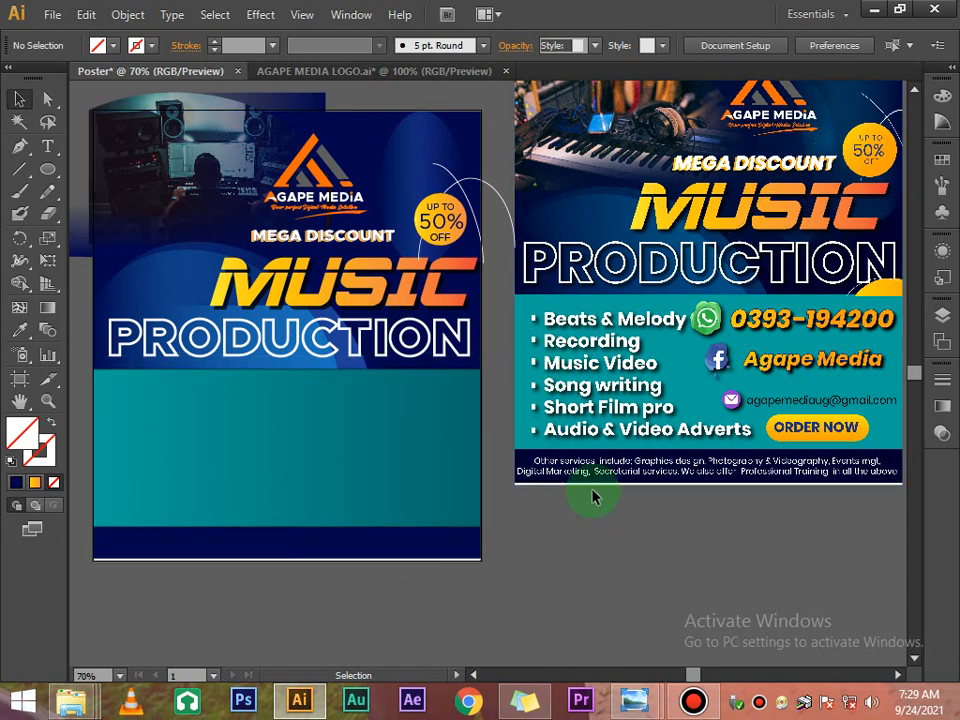
Step: Move the reference poster left and down so it sits close beside the poster being built
drag(650, 297, 627, 349)
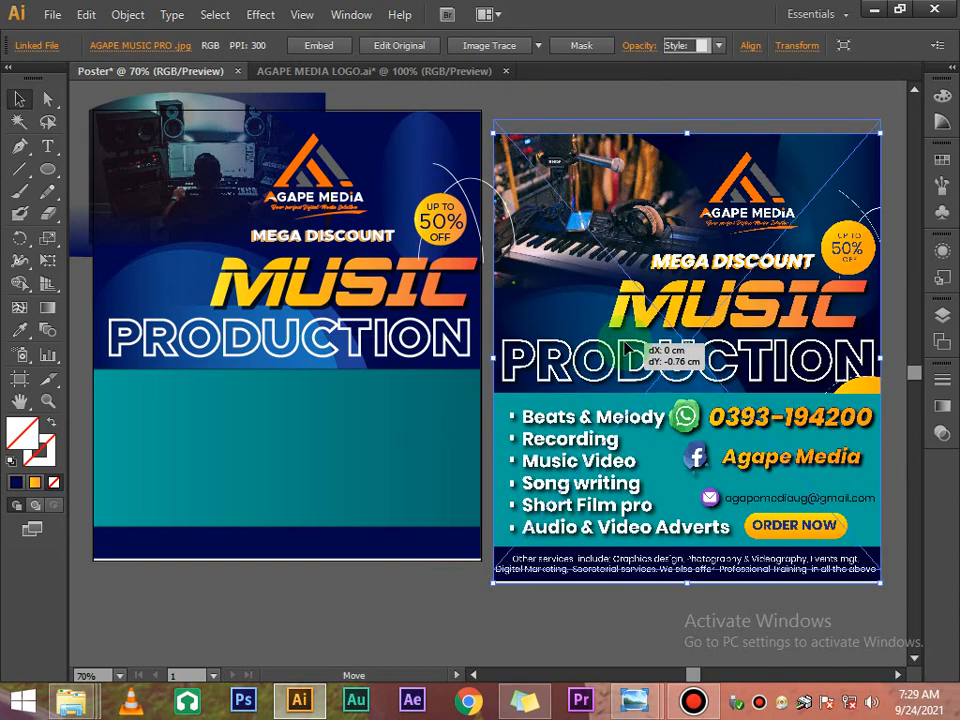
scroll(620, 420, down, 3)
click(583, 522)
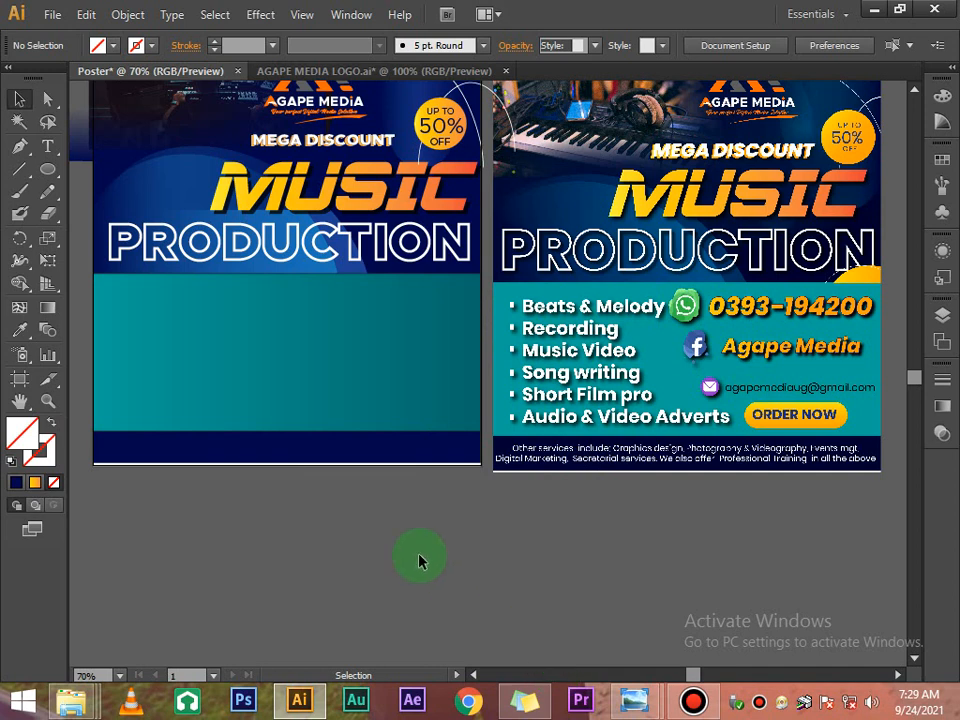
Step: Draw a tiny square bullet in the teal panel's upper-left corner and fill it white
drag(44, 173, 103, 169)
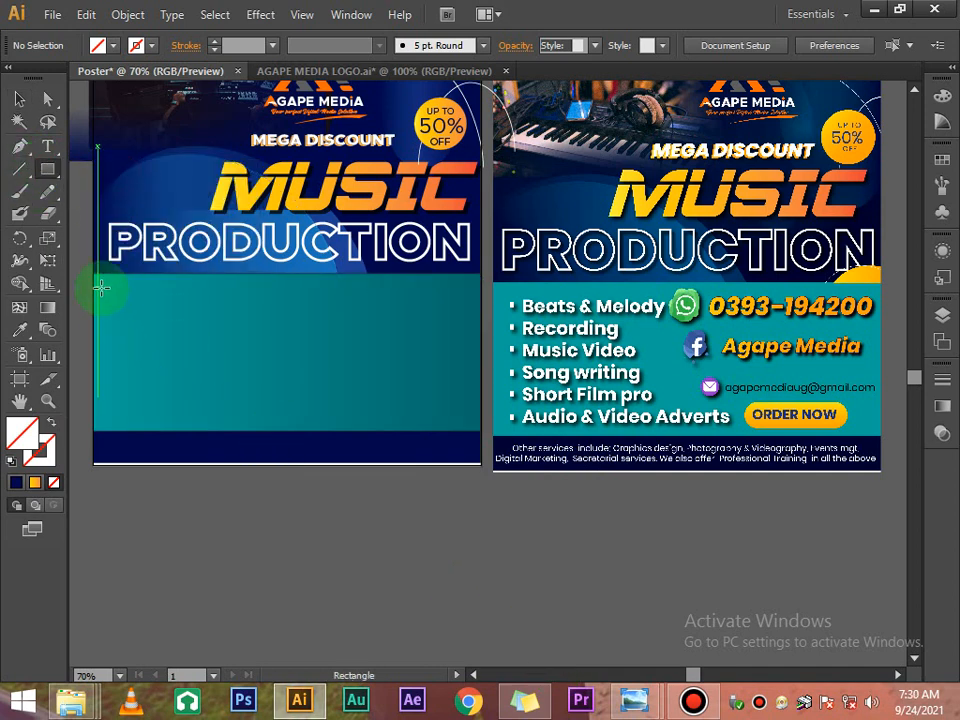
mouse_move(98, 285)
mouse_down()
mouse_move(104, 293)
mouse_move(94, 296)
mouse_move(101, 292)
mouse_up()
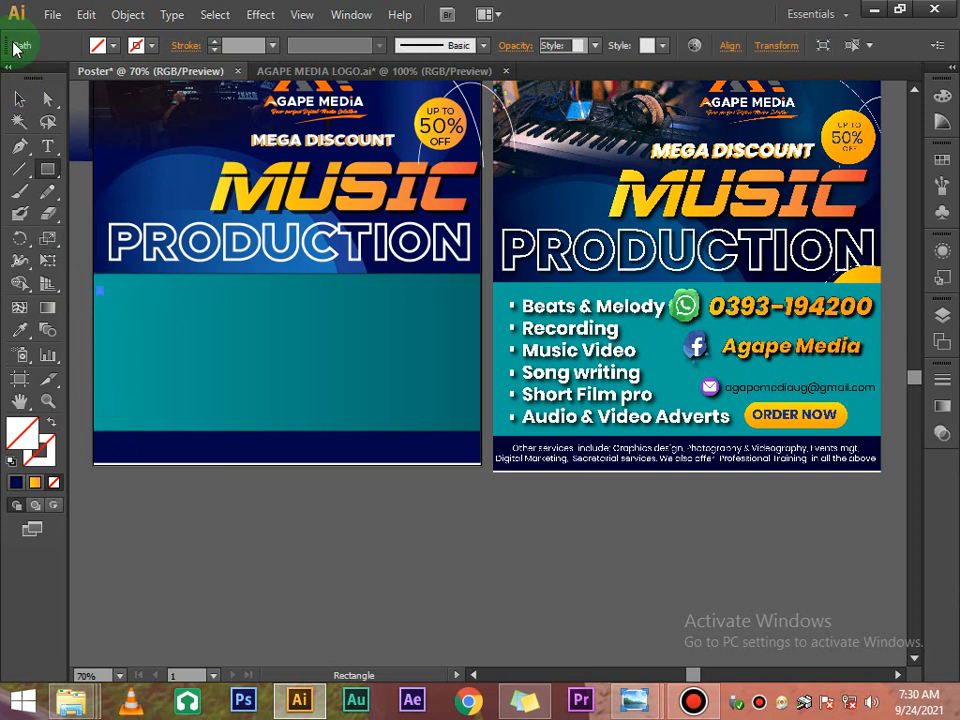
click(18, 99)
click(112, 45)
click(38, 77)
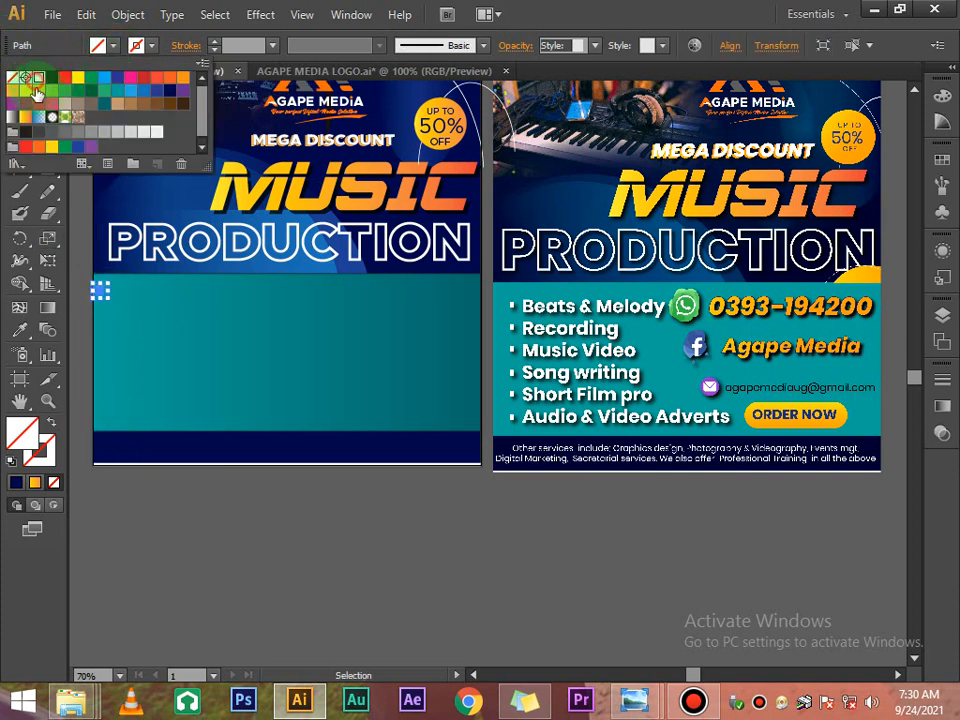
click(174, 484)
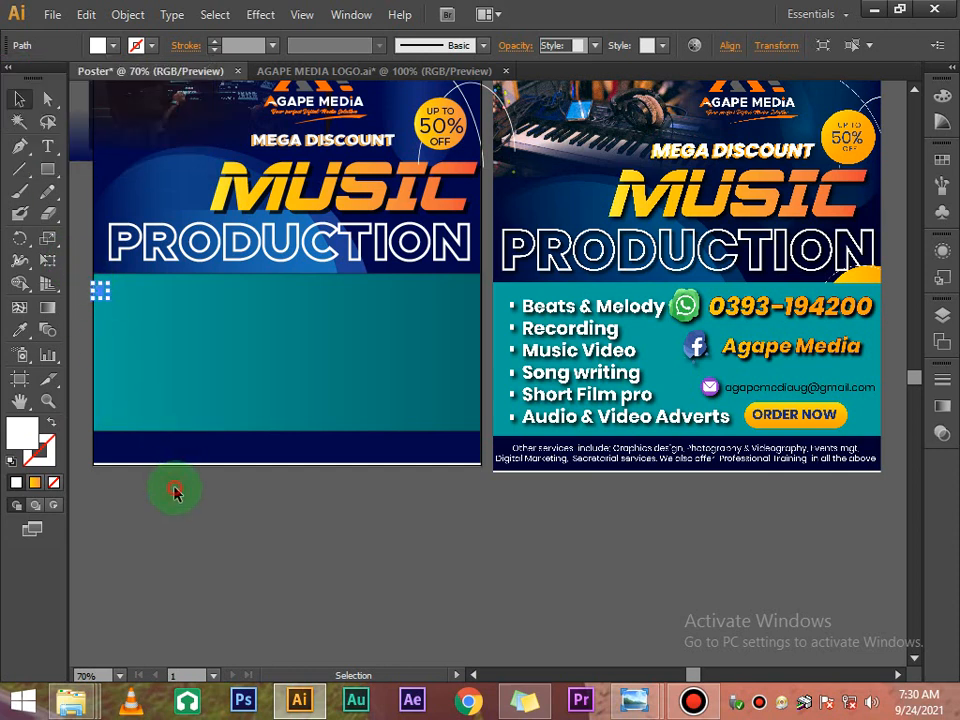
click(176, 489)
Step: Nudge the white square bullet slightly right, away from the poster's left edge
click(104, 293)
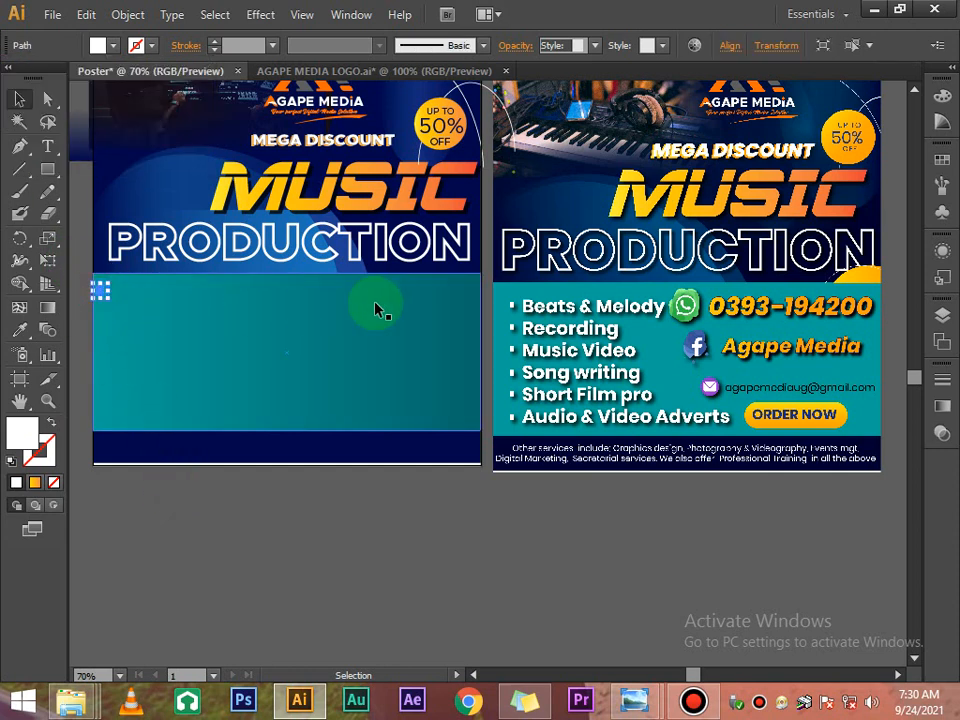
key(Right)
key(Right)
key(Right)
key(Right)
key(Right)
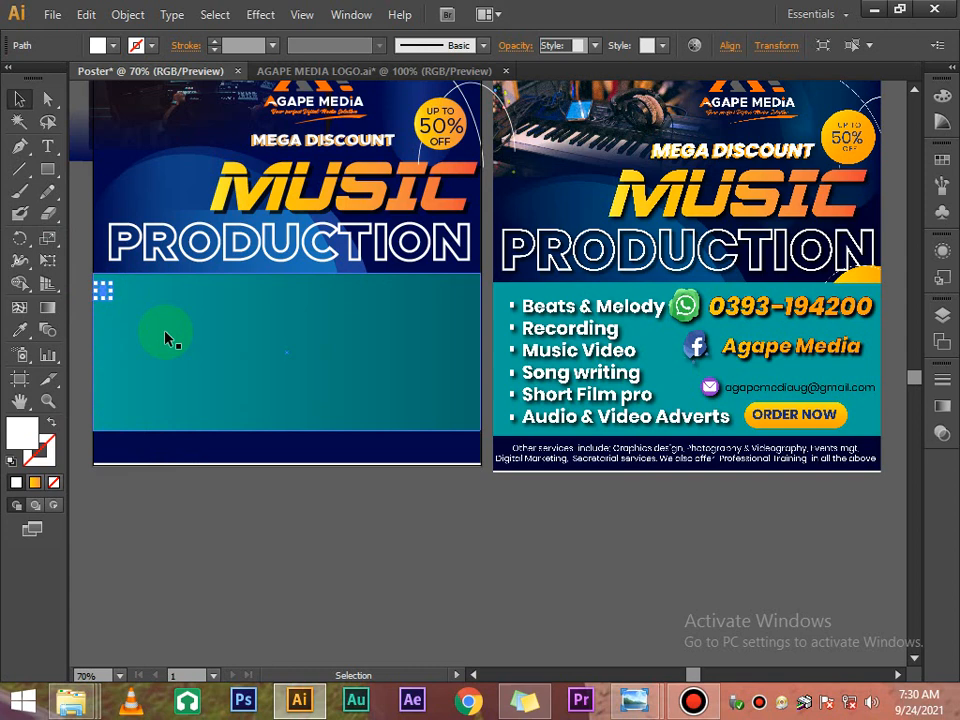
Step: Add a Multiply drop shadow to the square bullet with 75% opacity, 0.2 cm X and Y offsets and 0.2 cm blur
click(260, 14)
mouse_move(450, 228)
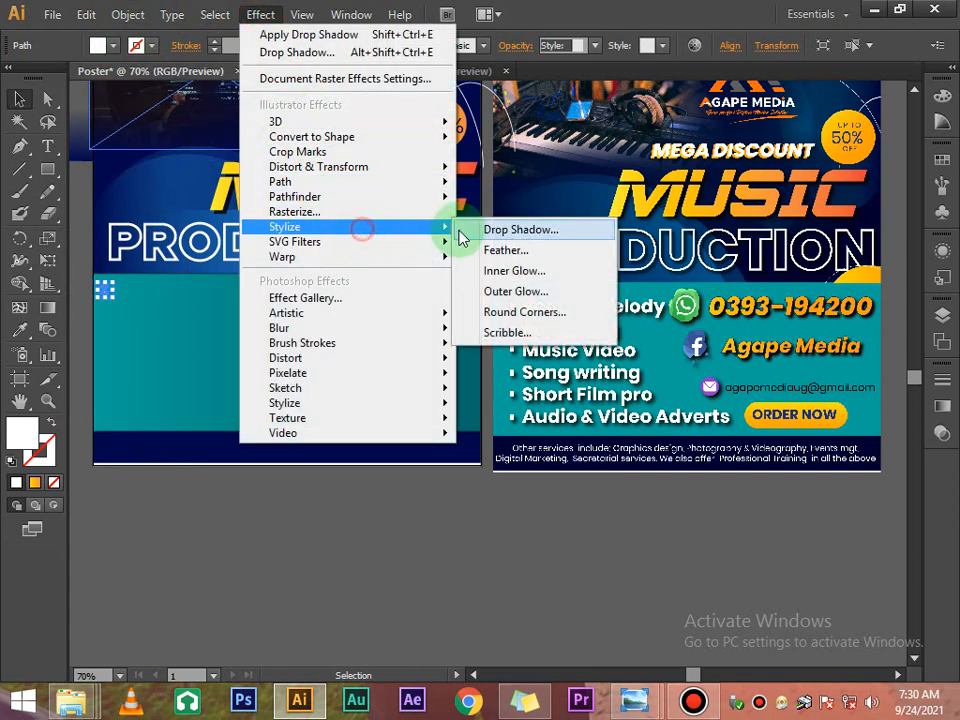
click(514, 228)
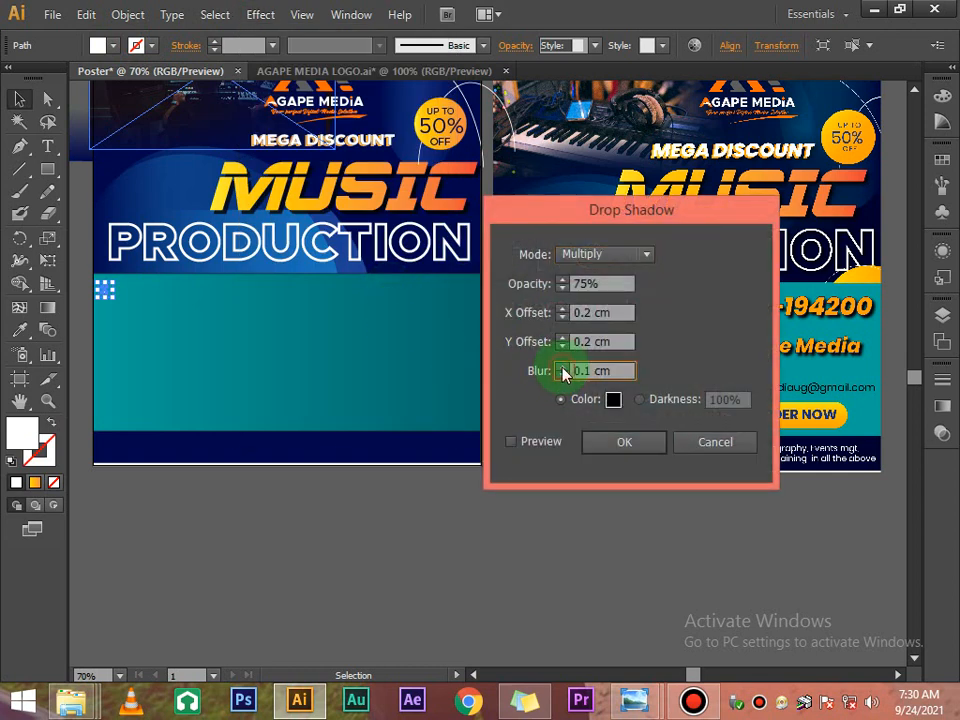
click(563, 368)
click(511, 441)
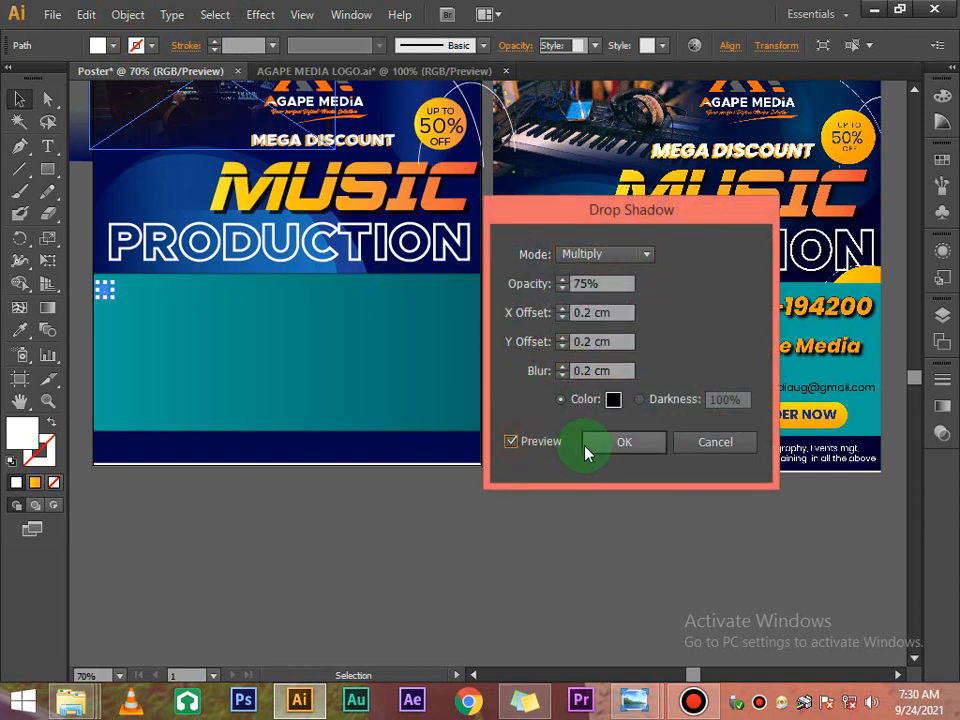
click(598, 448)
click(376, 512)
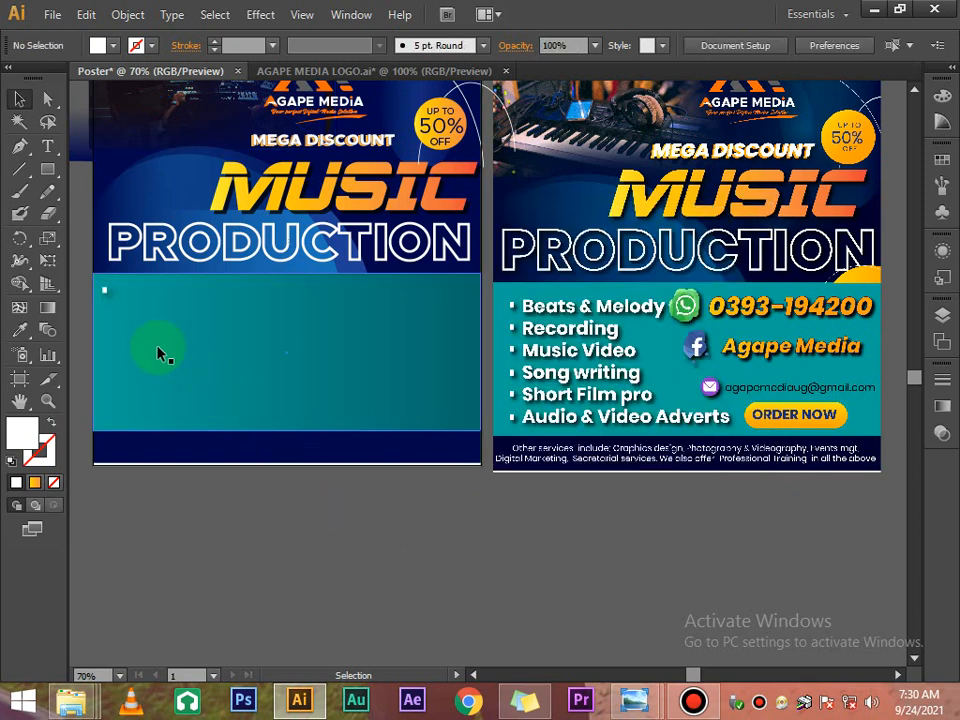
Step: Set the square bullet's drop shadow blur to 0.1 cm
click(112, 293)
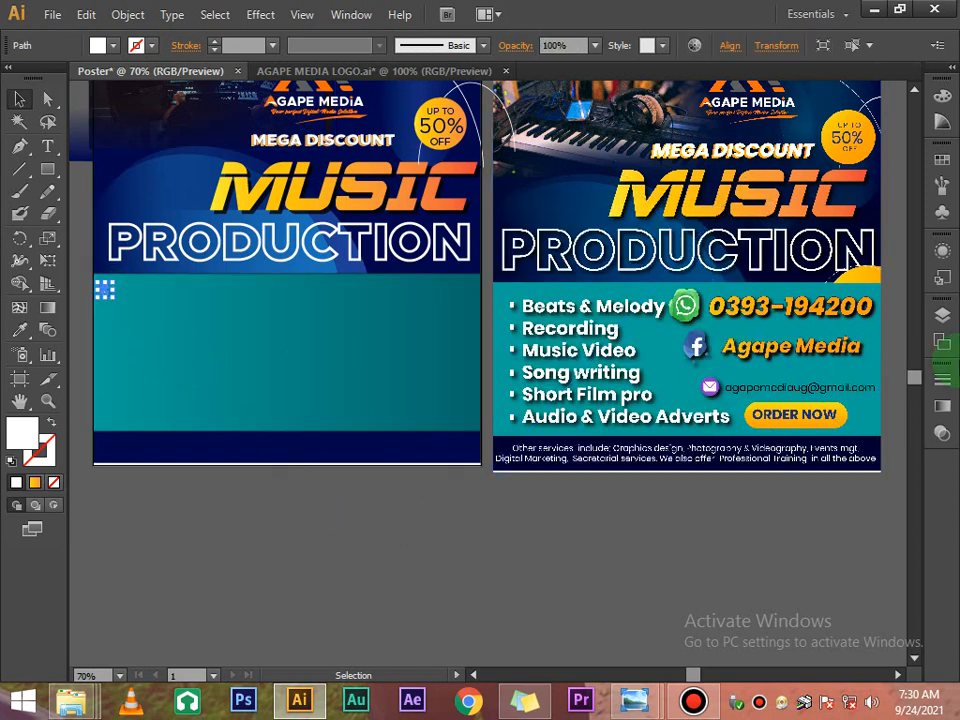
drag(940, 446, 882, 262)
scroll(815, 322, down, 2)
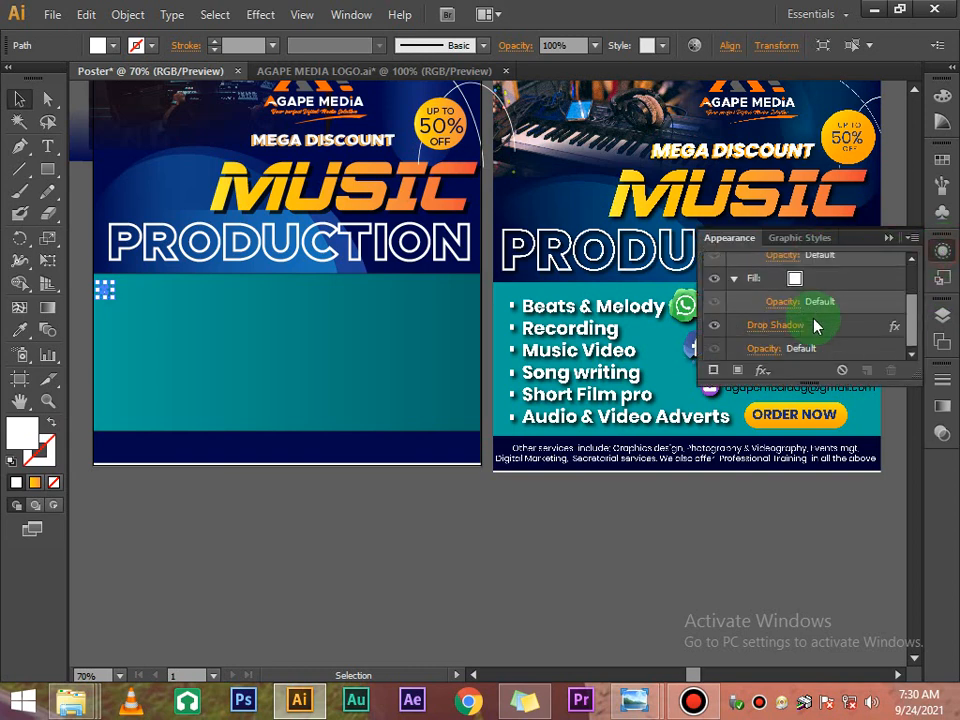
click(761, 326)
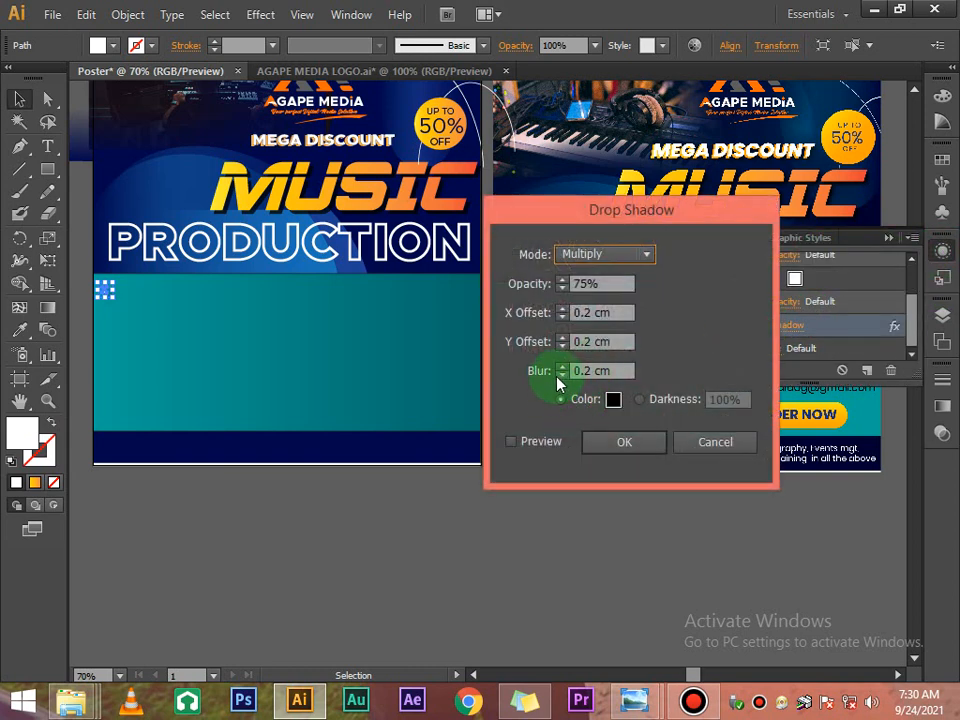
click(562, 375)
click(636, 438)
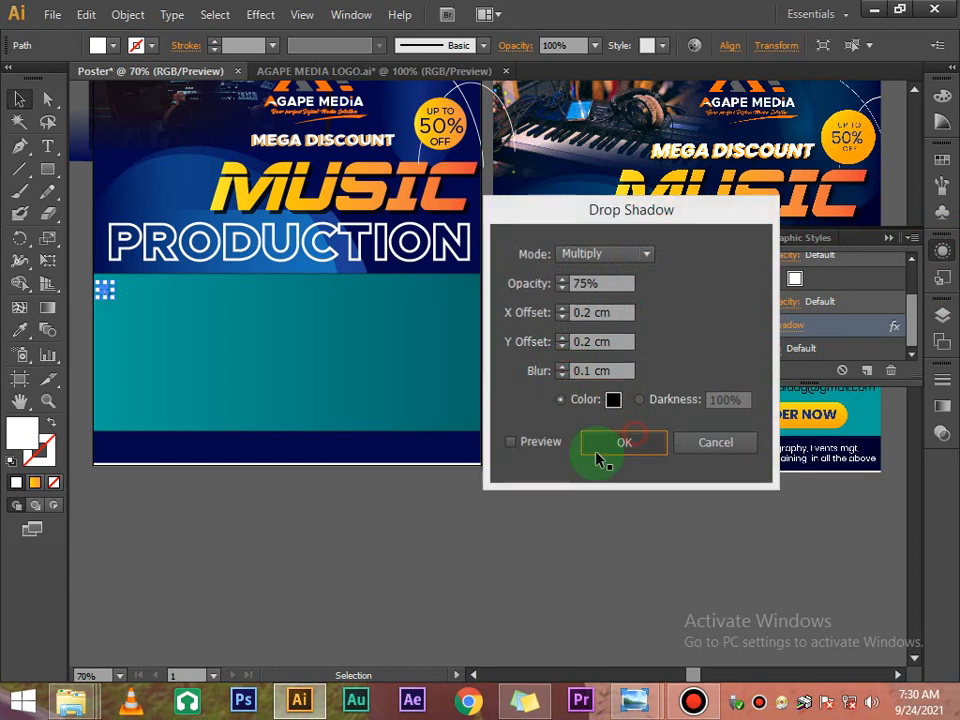
click(499, 508)
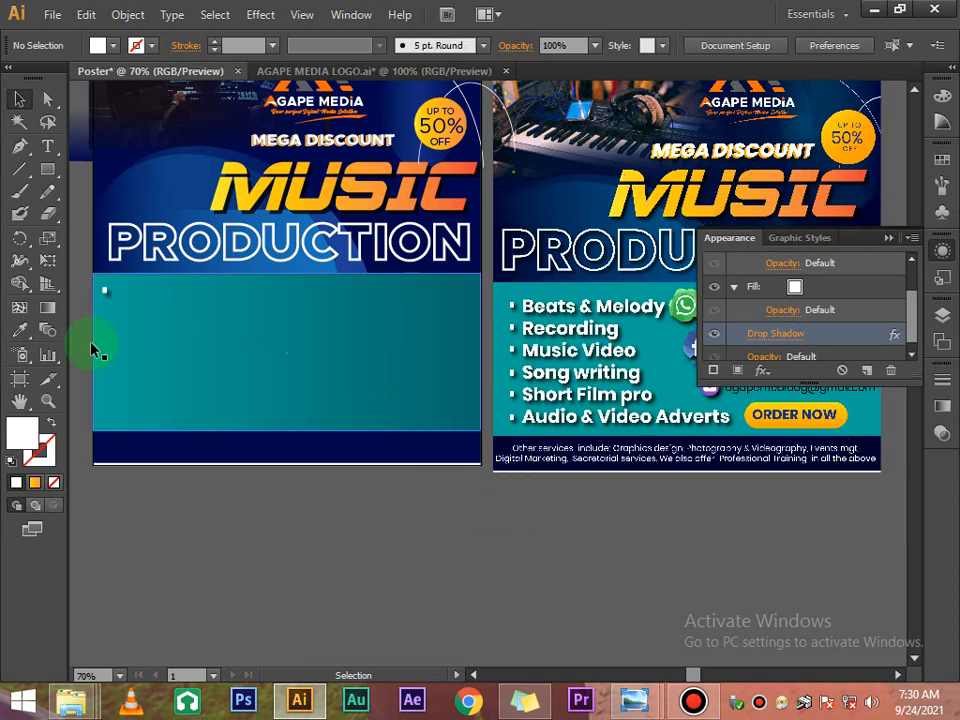
click(103, 291)
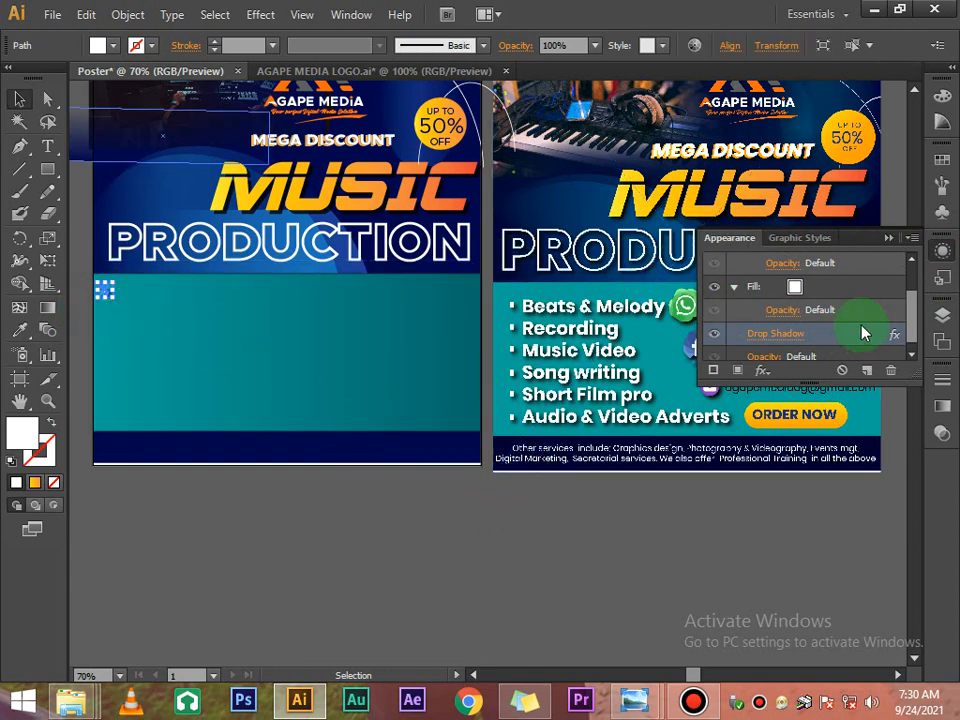
Step: Set the square bullet's drop shadow X and Y offsets to 0.1 cm and close the effect settings
click(789, 336)
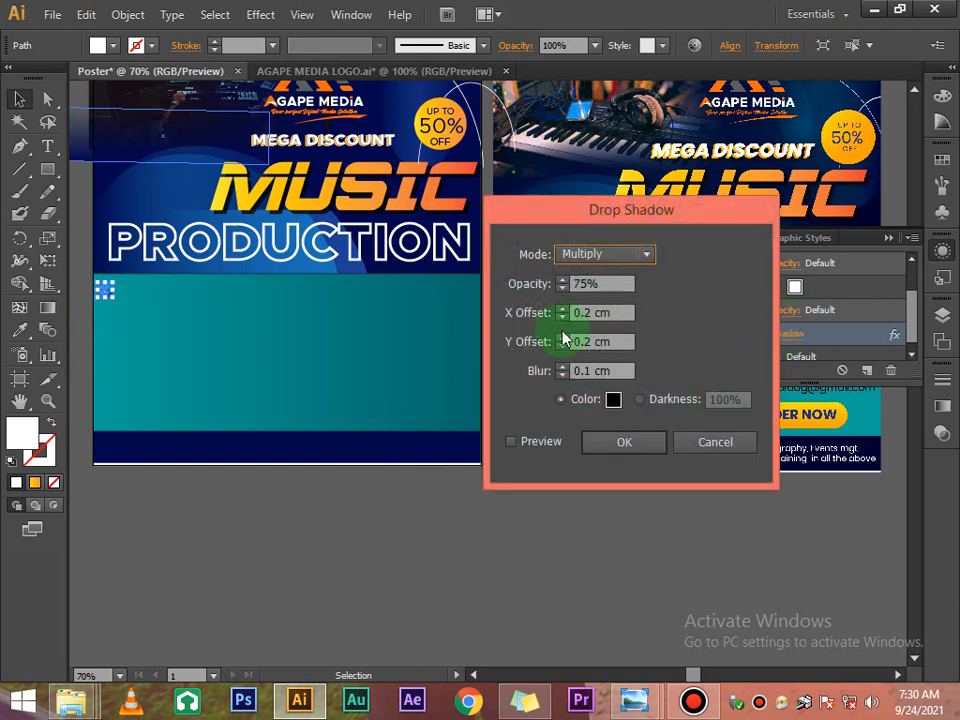
click(563, 317)
click(563, 346)
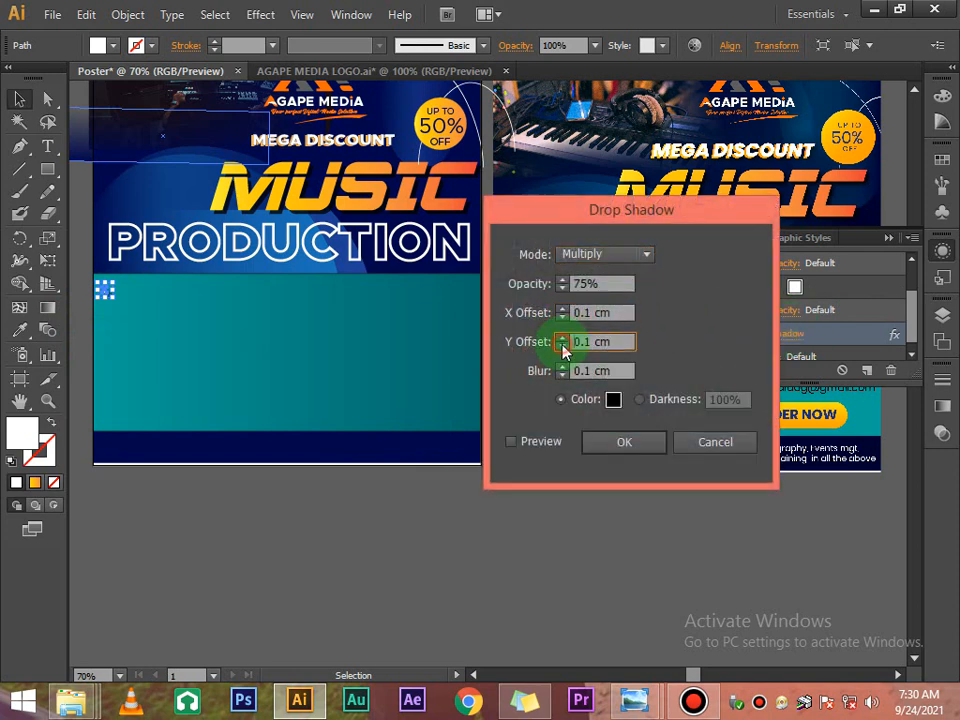
click(622, 442)
click(360, 620)
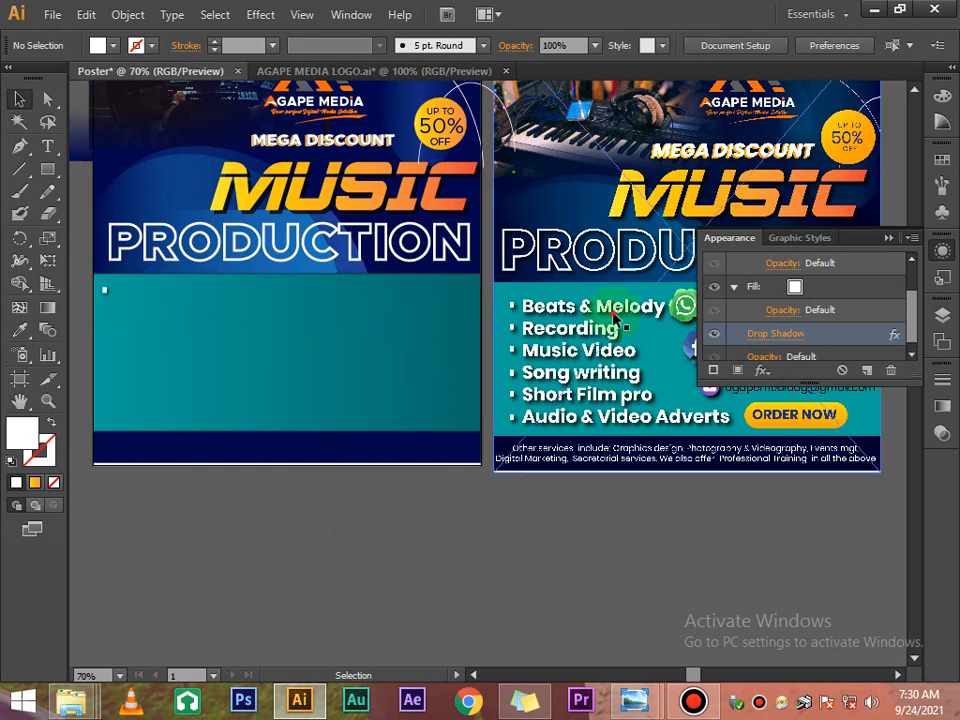
click(628, 354)
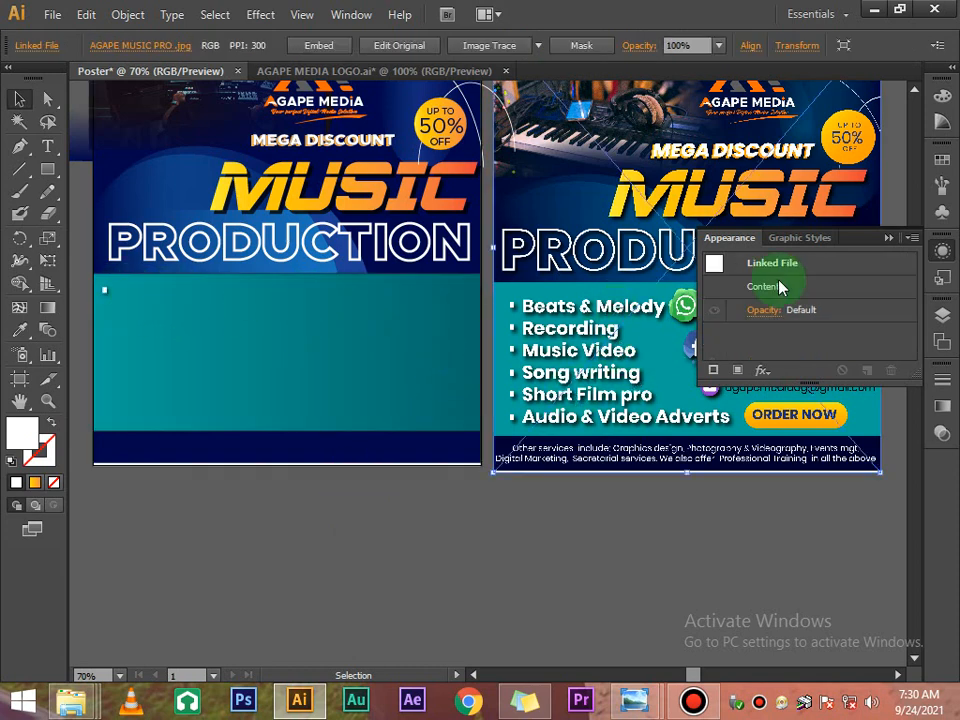
click(889, 237)
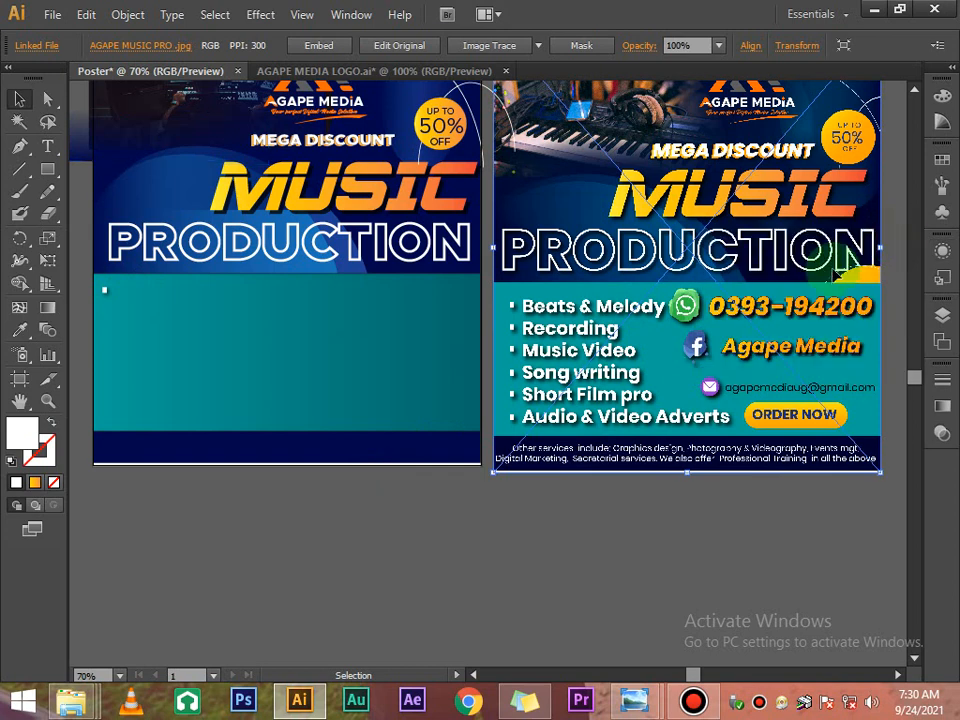
Step: Duplicate the white square bullet and place the copy directly below the first one in the teal panel
scroll(380, 326, up, 2)
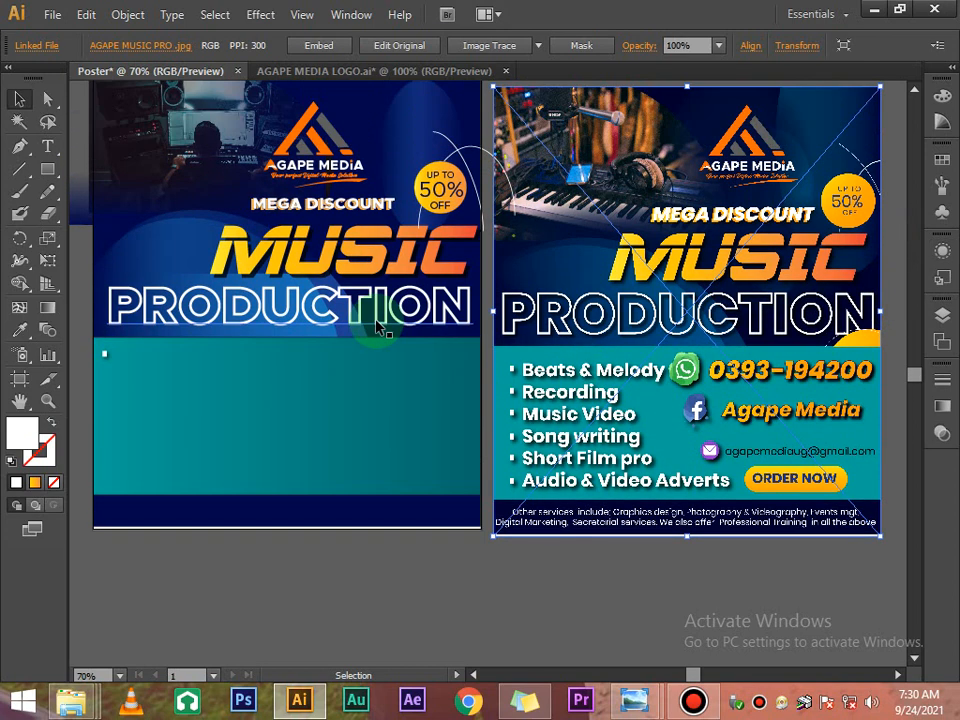
scroll(380, 326, down, 1)
drag(104, 322, 104, 326)
click(484, 405)
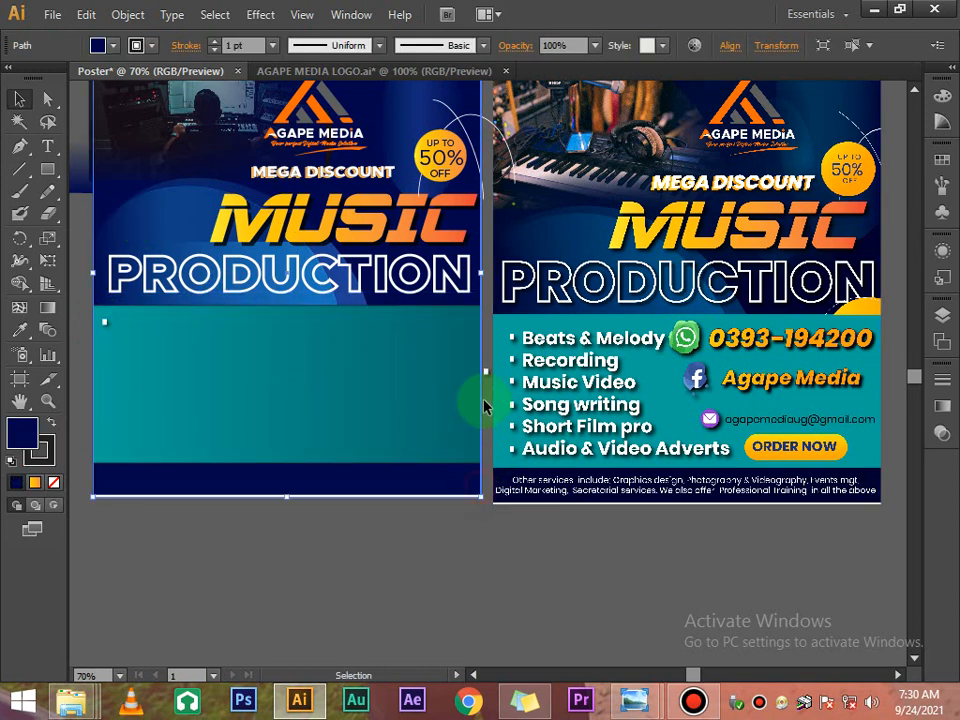
drag(484, 376, 141, 356)
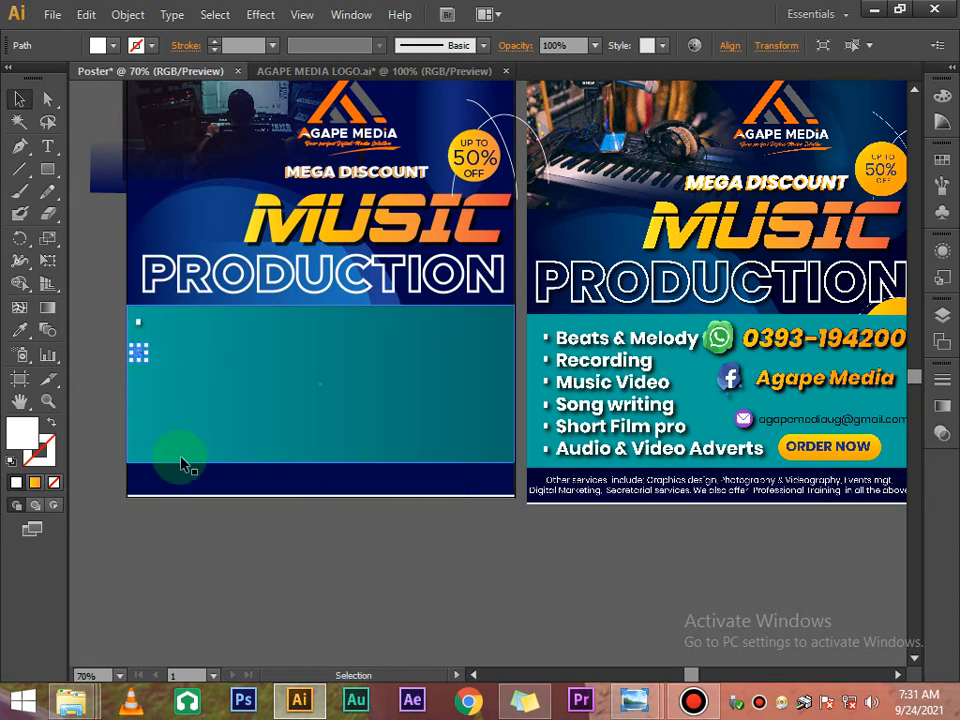
click(238, 606)
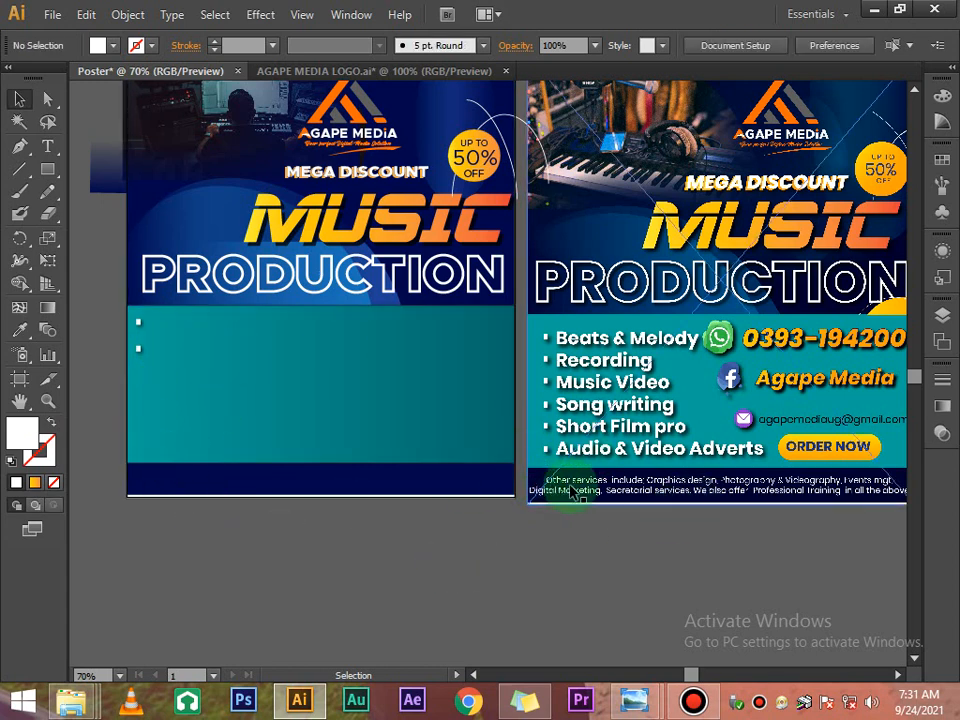
click(578, 490)
click(611, 579)
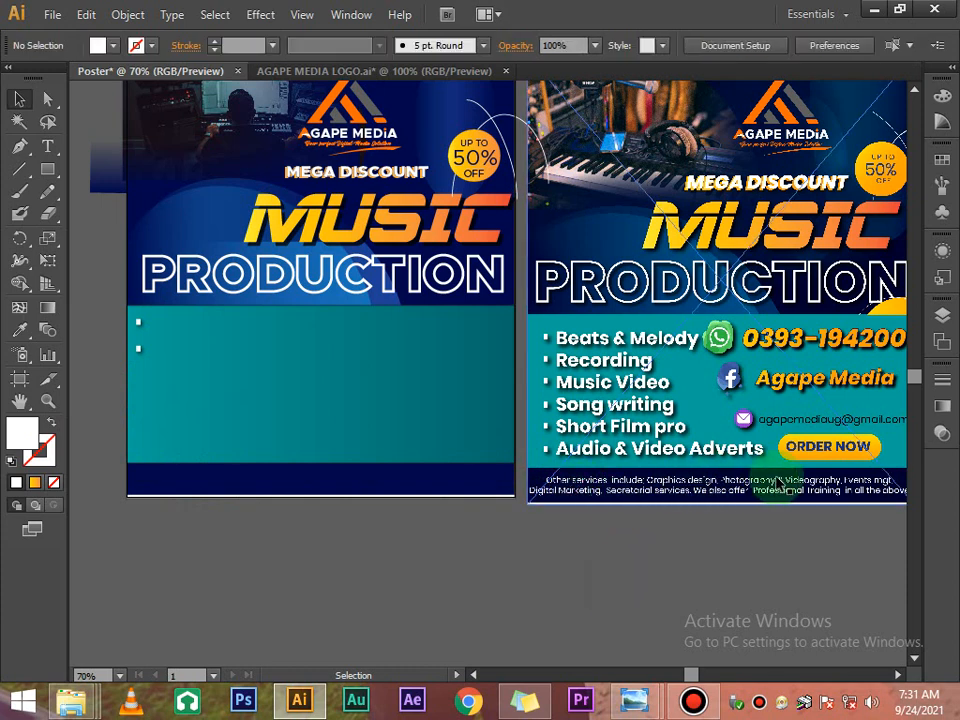
click(782, 525)
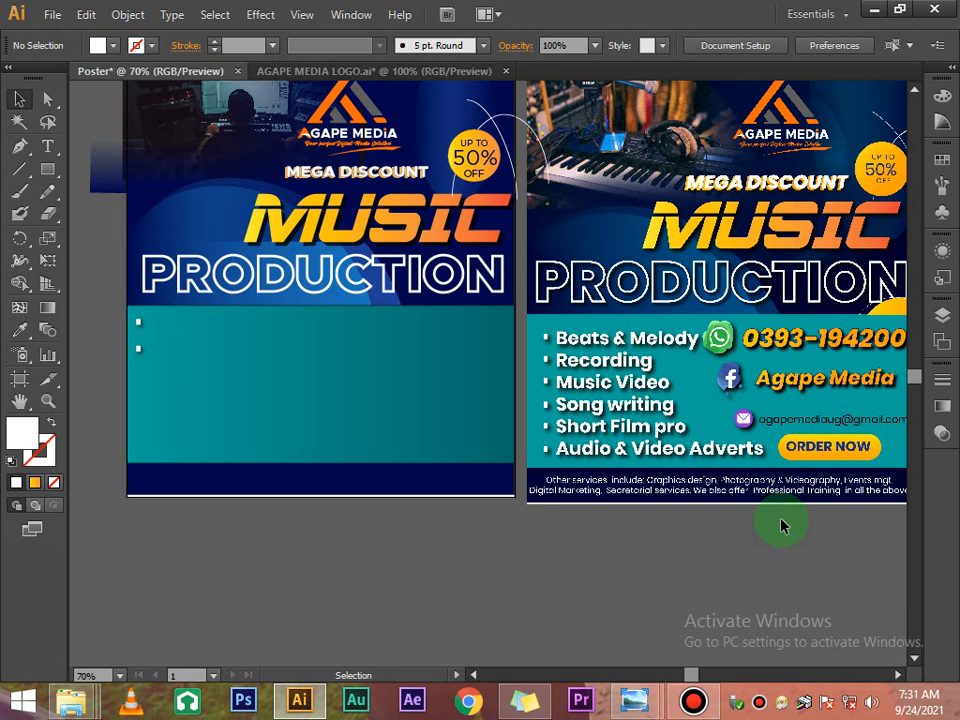
click(714, 343)
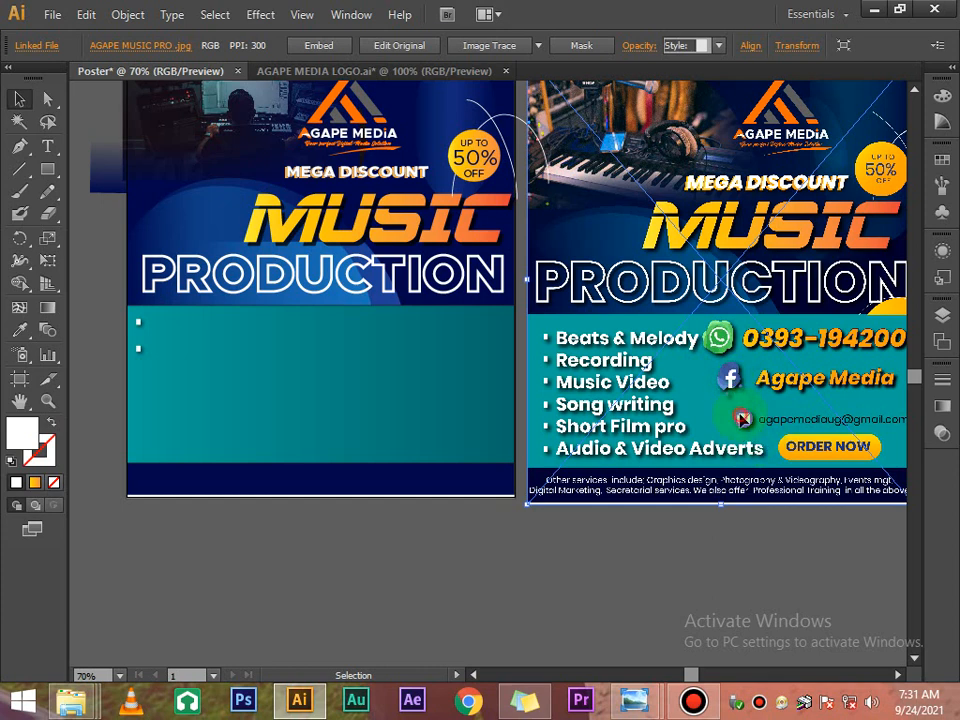
click(535, 527)
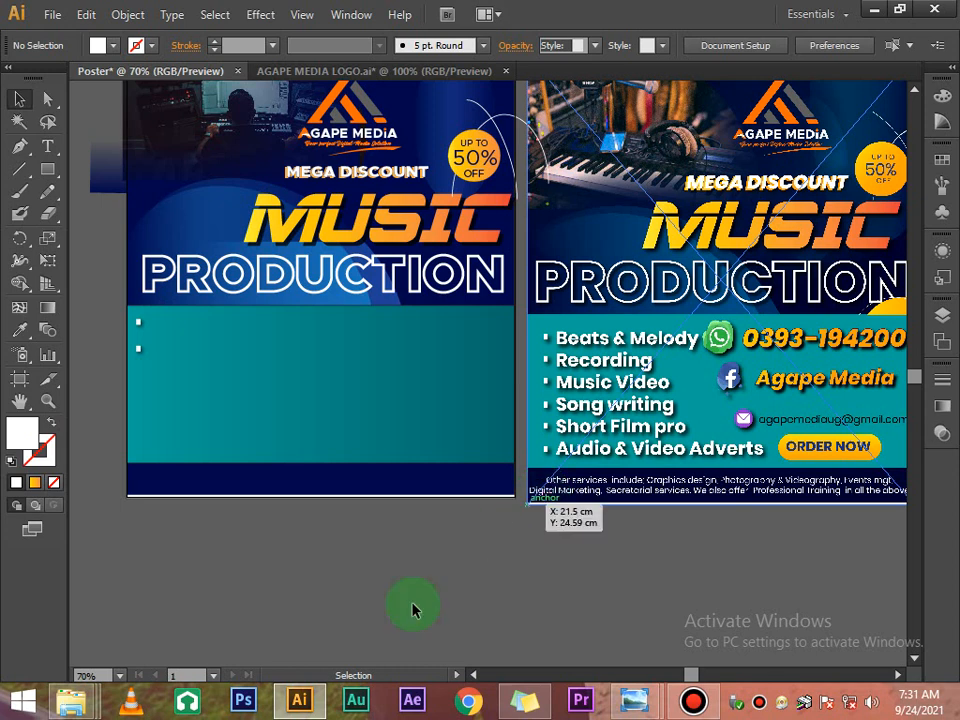
Step: Switch to File Explorer and open social-media-logos-icons-set.zip from the LOGO TEMPLATES folder on drive E:
click(82, 708)
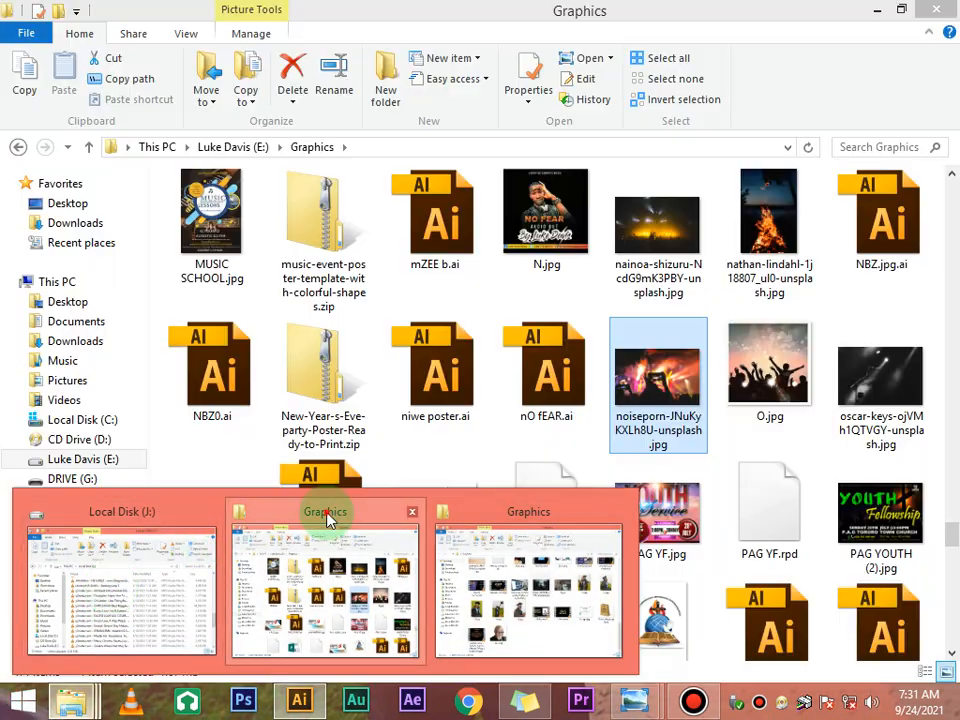
click(328, 516)
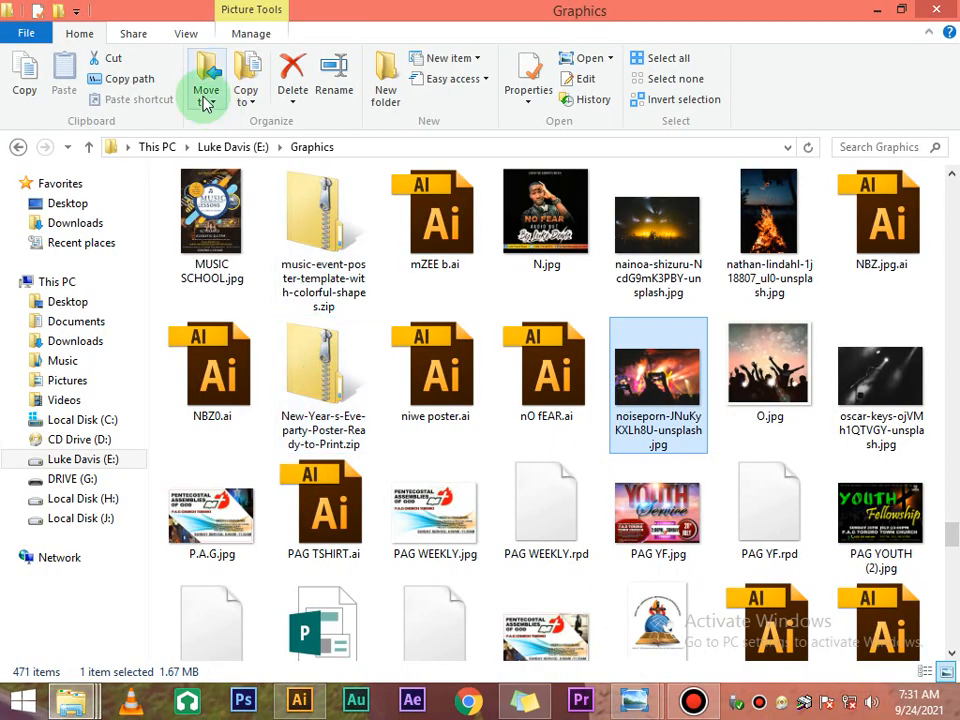
click(18, 147)
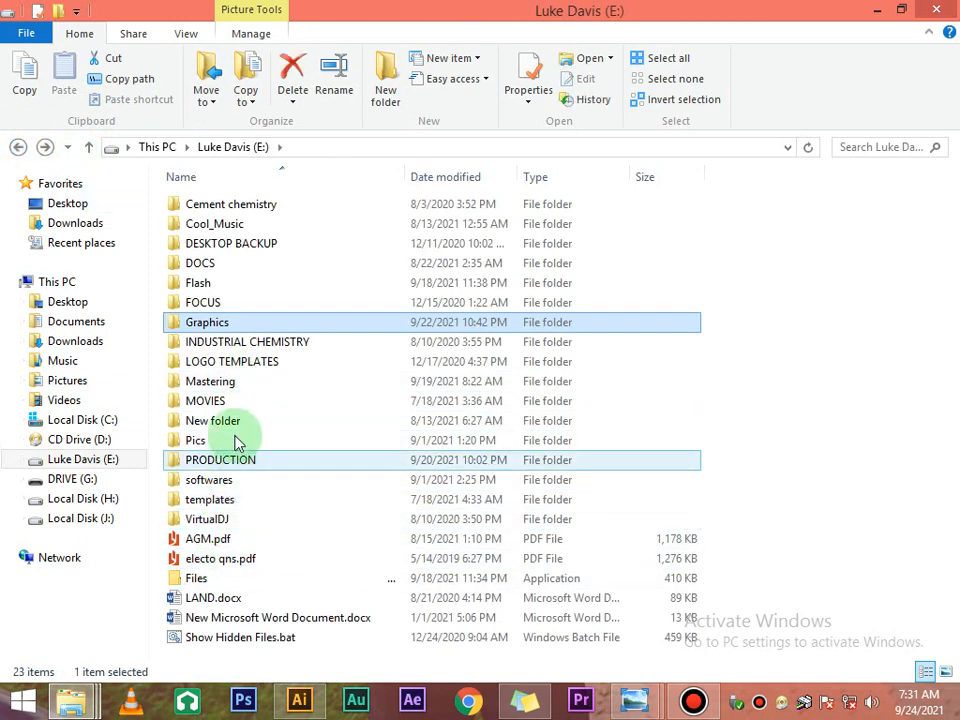
click(253, 363)
click(266, 361)
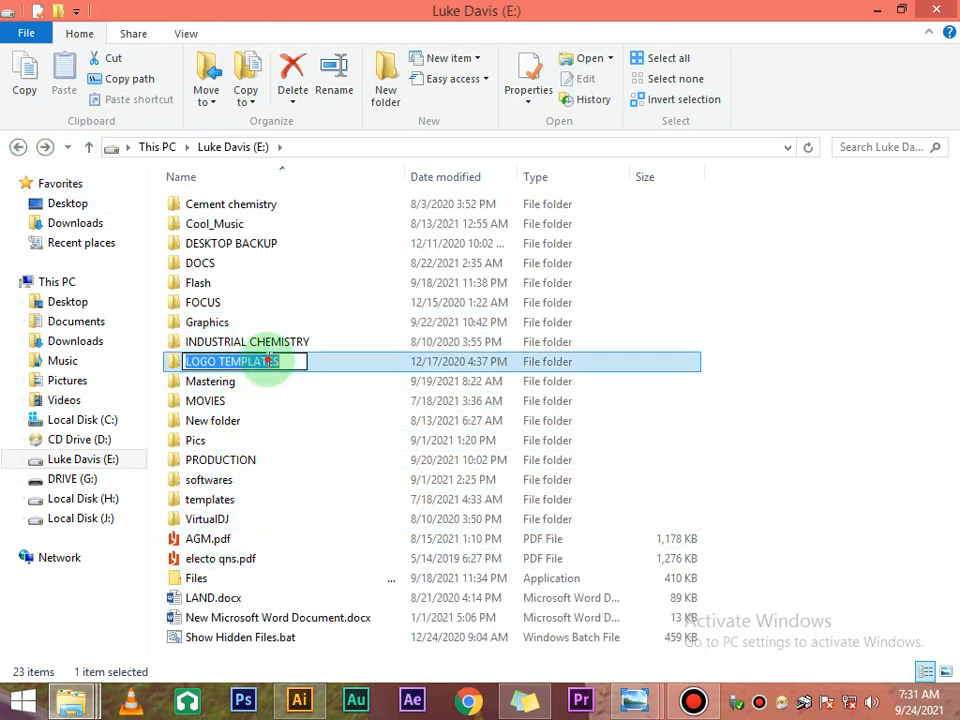
click(373, 364)
double_click(386, 364)
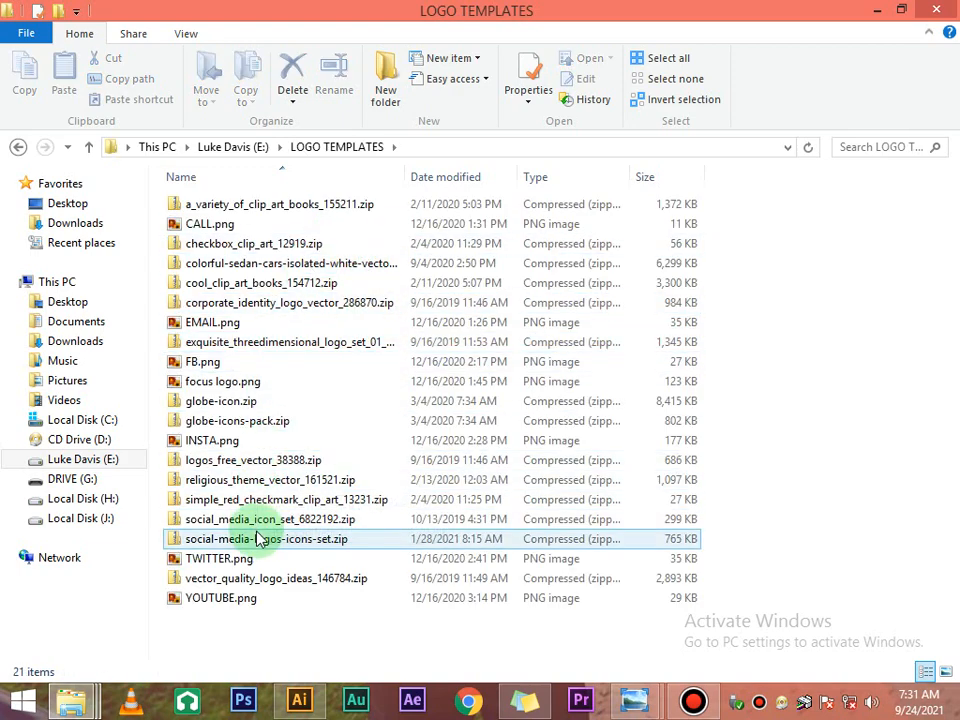
click(283, 550)
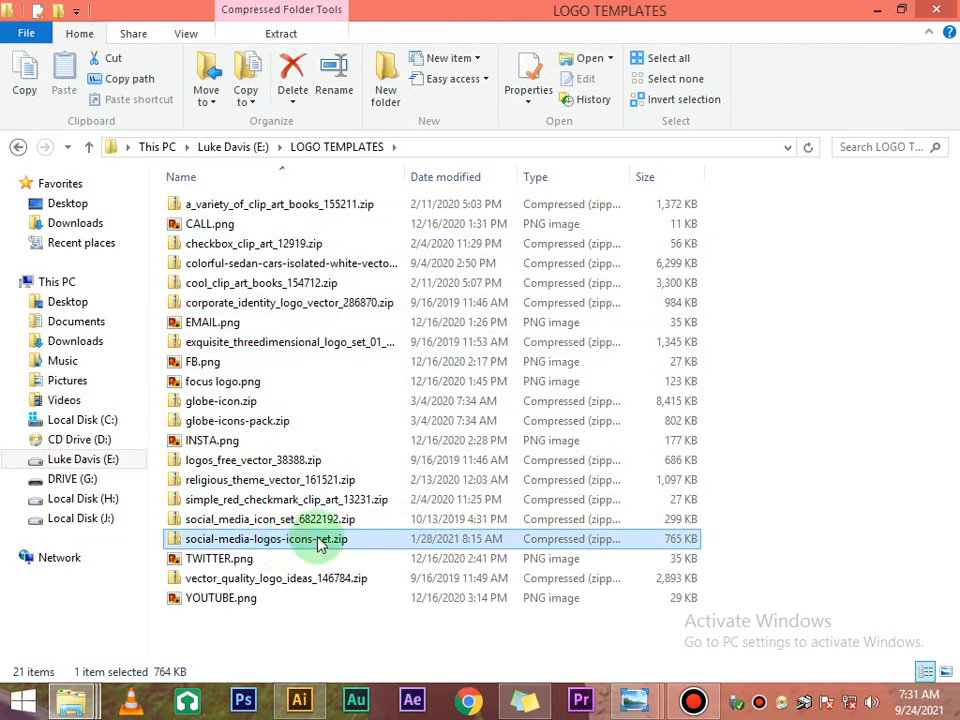
double_click(316, 549)
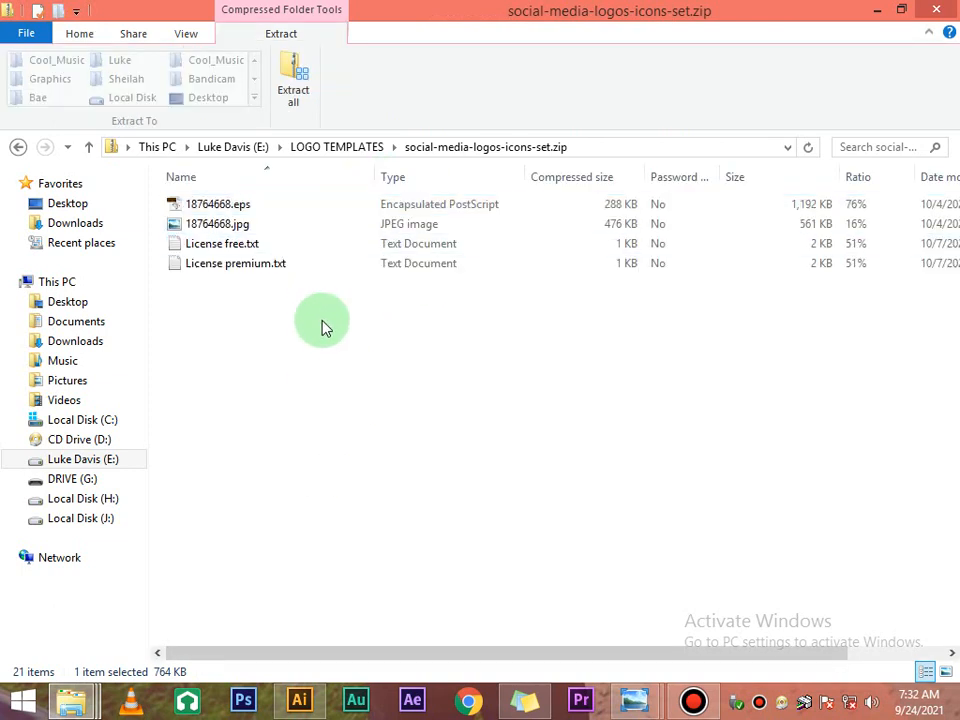
Step: Preview the icon sheet 18764668.jpg to check which logos it contains, and close the preview
click(240, 225)
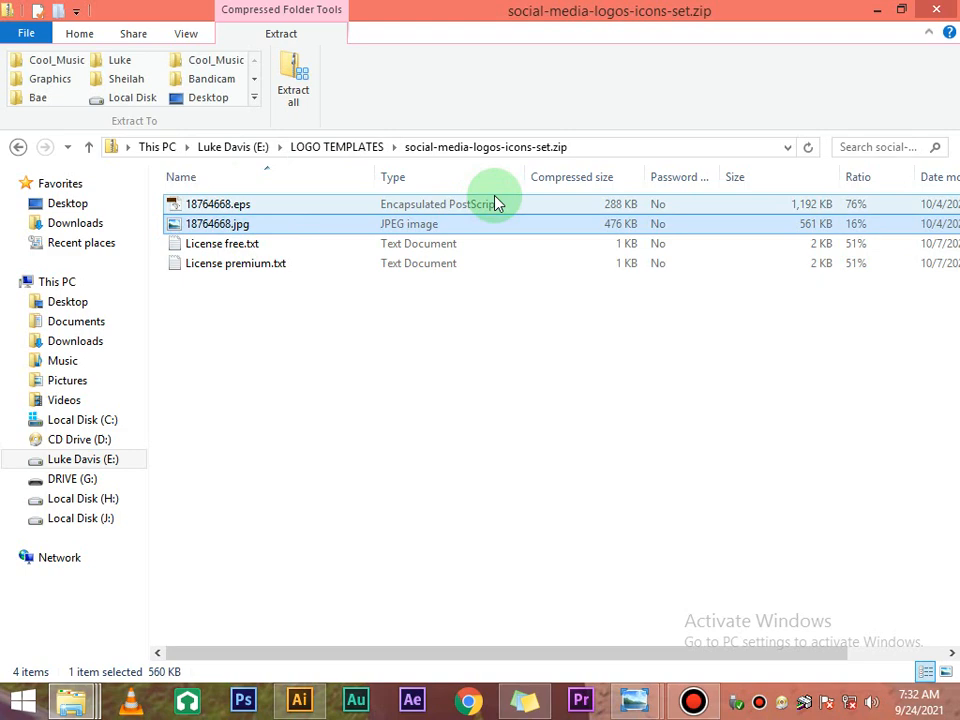
double_click(431, 224)
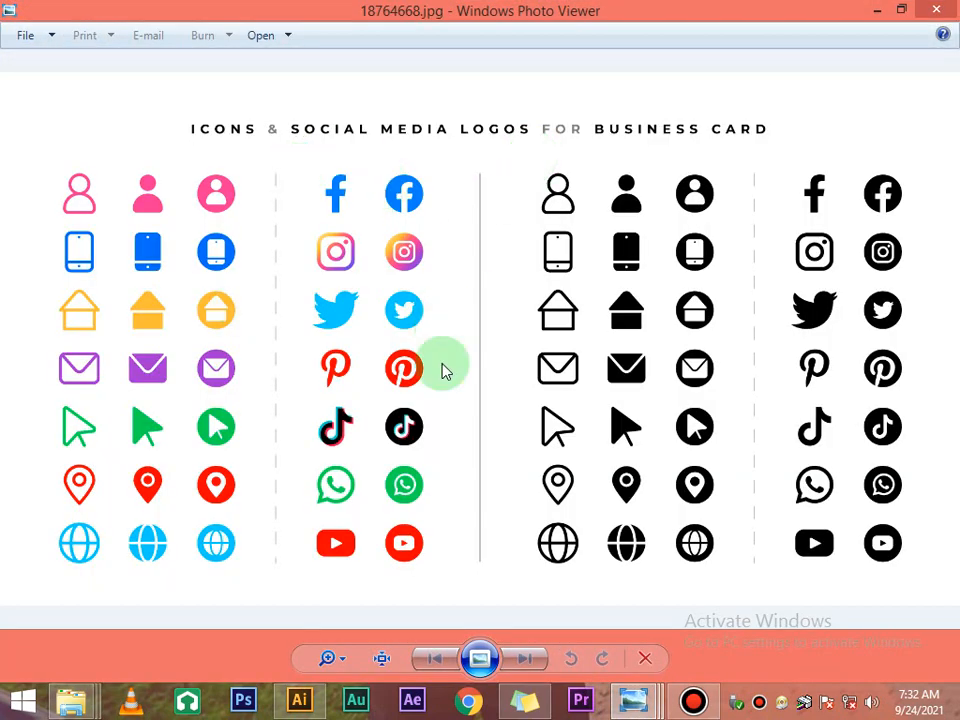
click(945, 11)
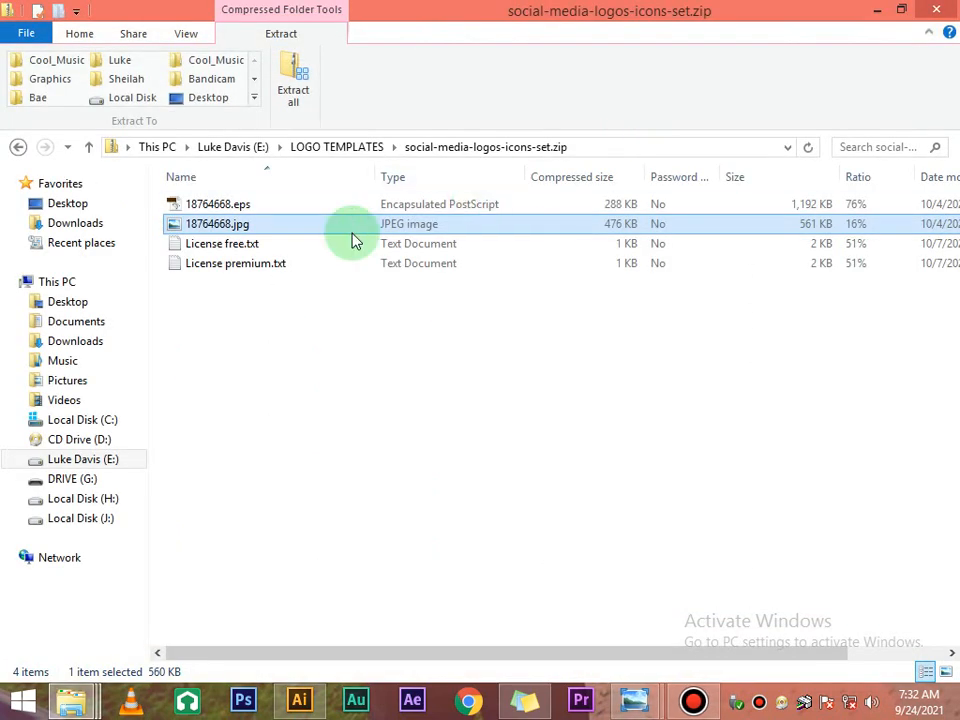
Step: Open 18764668.eps in Illustrator with the missing font substituted, and maximize the program window
click(242, 205)
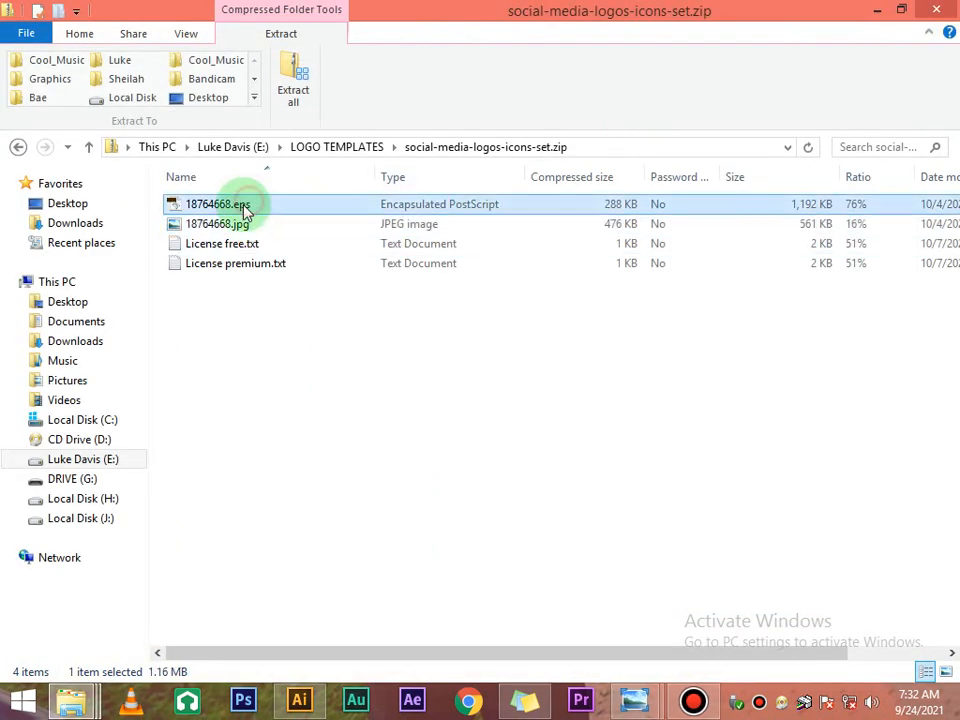
double_click(305, 209)
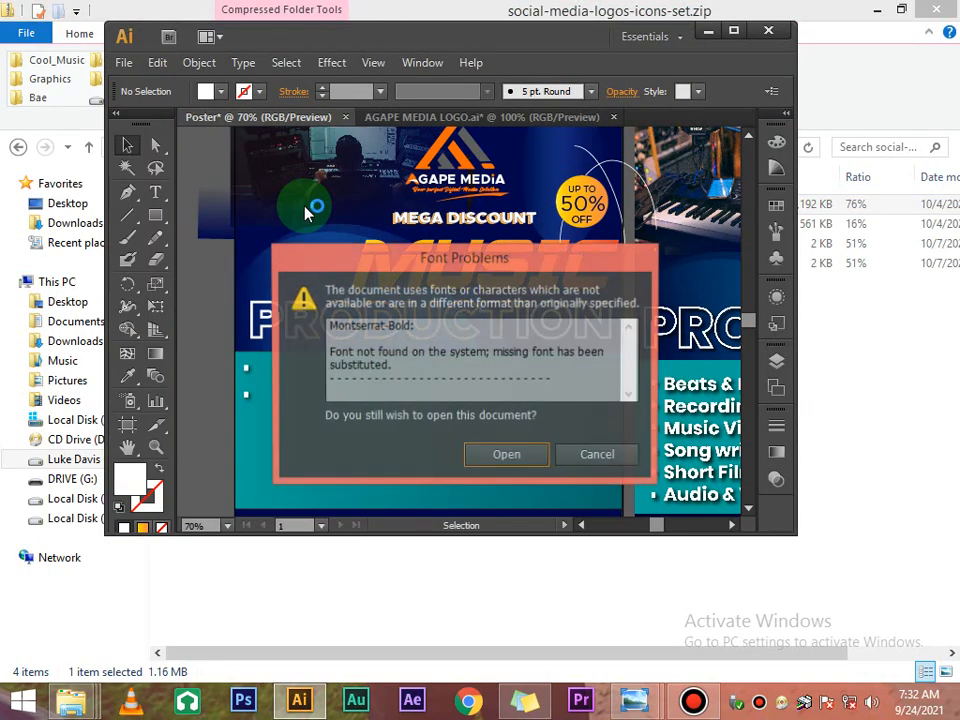
click(478, 460)
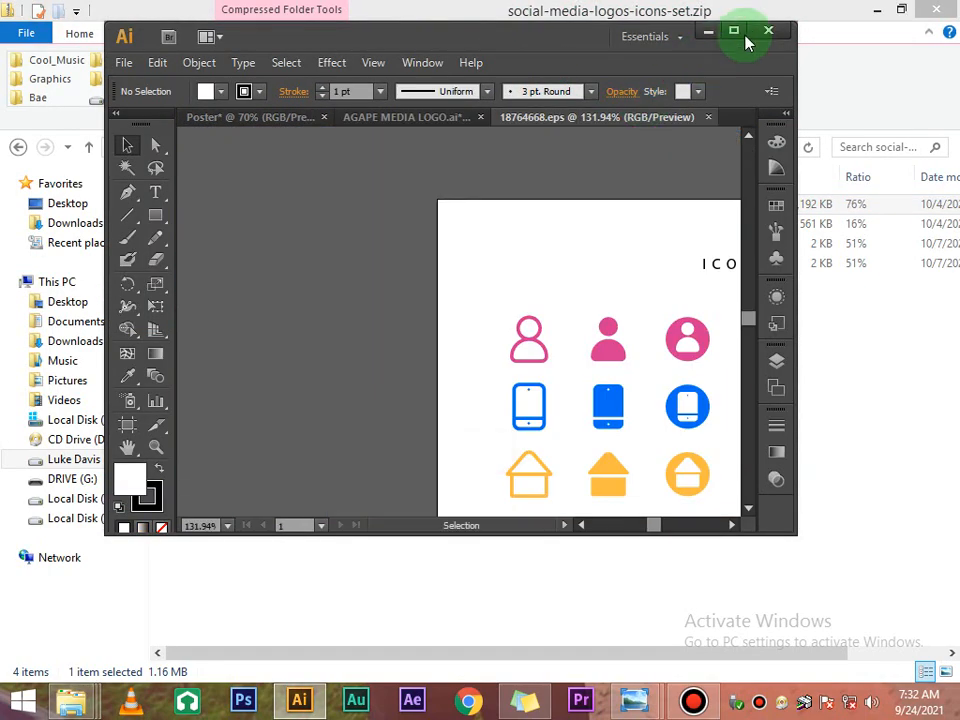
click(738, 31)
Step: Ungroup the whole icon sheet into its separate icon columns and deselect everything
scroll(735, 354, down, 5)
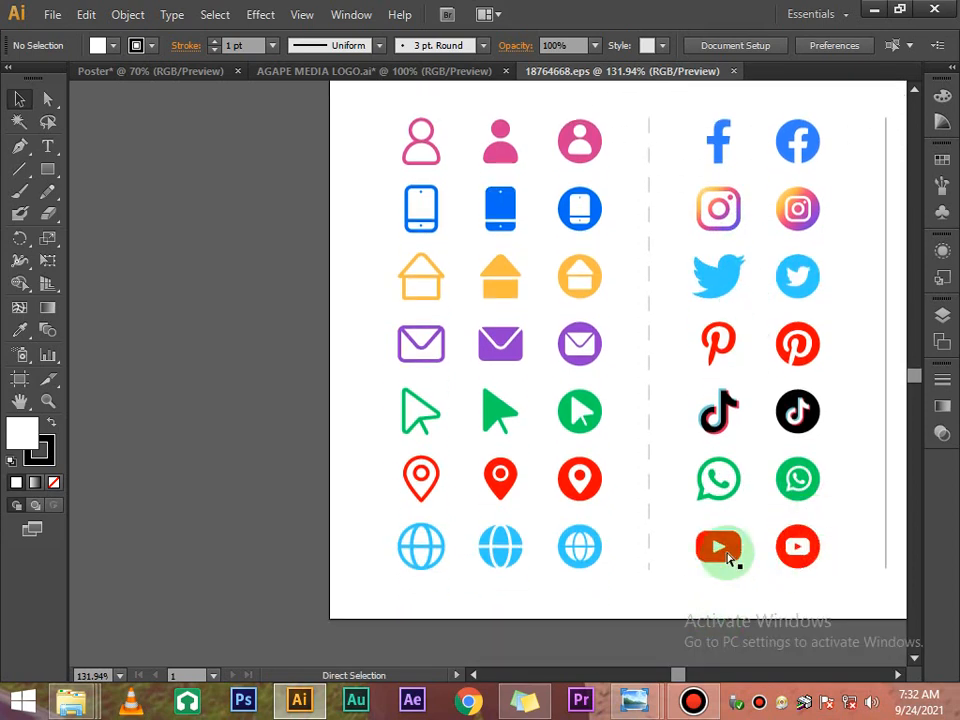
key(ctrl+minus)
key(ctrl+minus)
key(ctrl+plus)
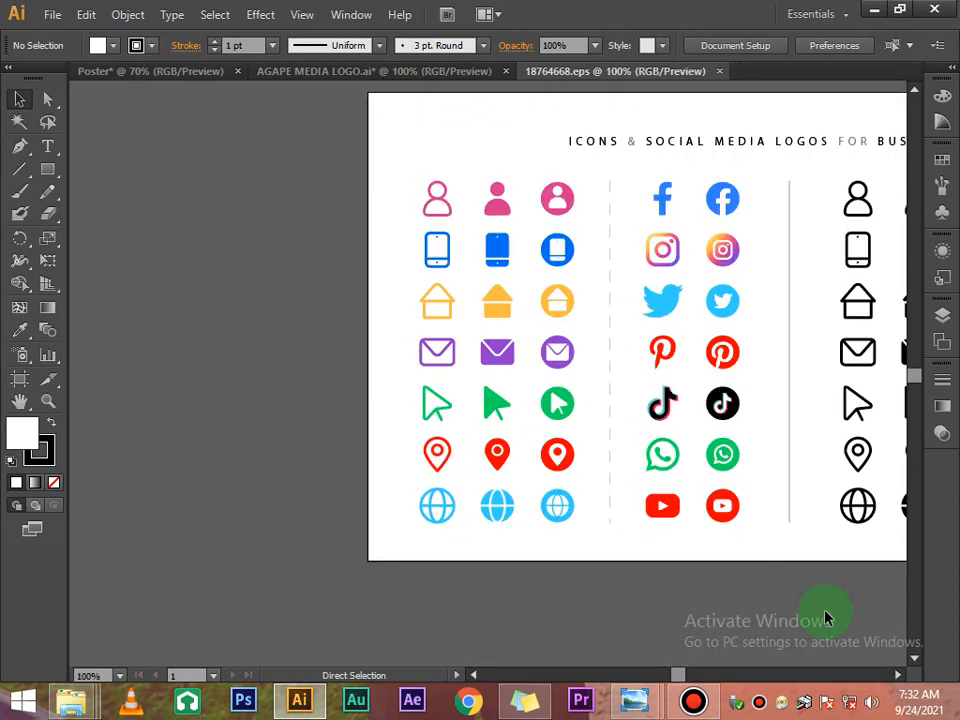
click(895, 676)
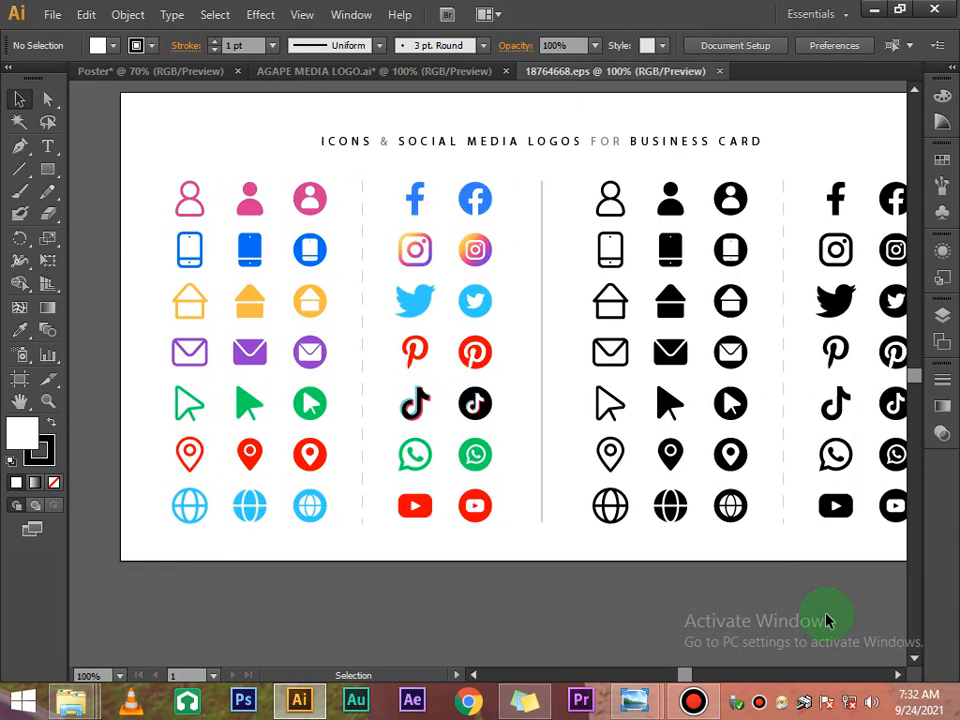
click(491, 494)
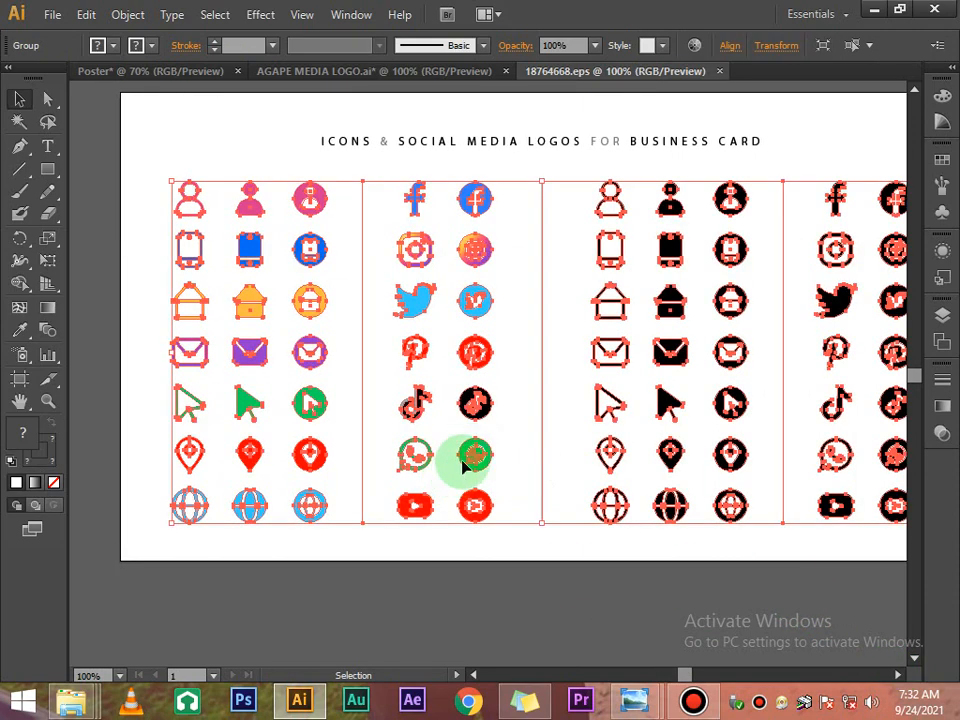
right_click(483, 356)
click(532, 464)
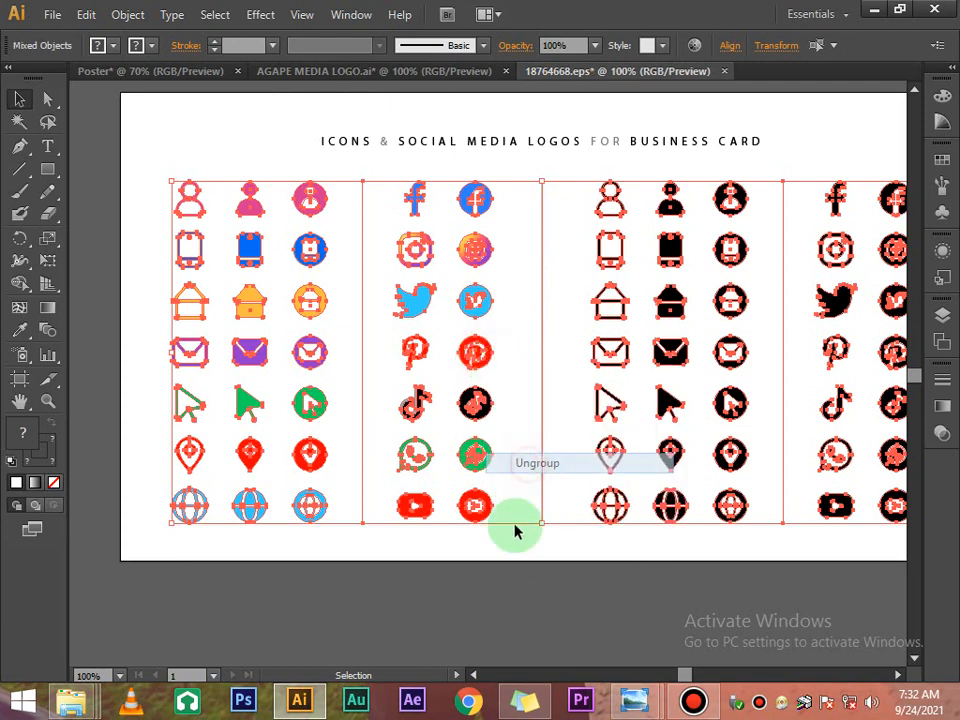
click(514, 545)
Step: Ungroup the column of coloured round social media icons and deselect it
click(493, 398)
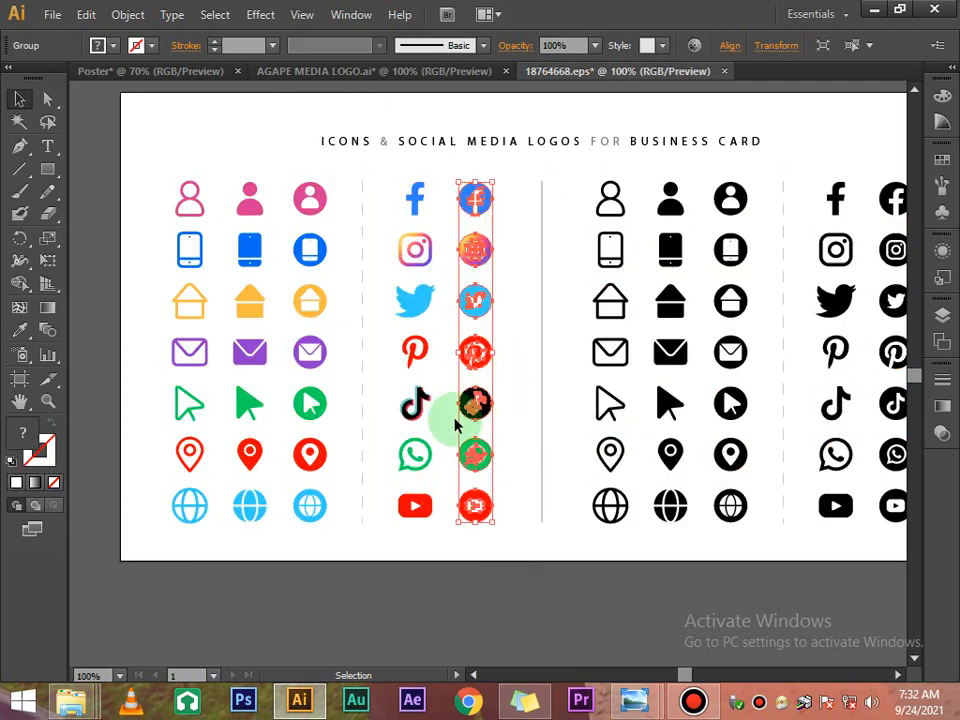
right_click(480, 348)
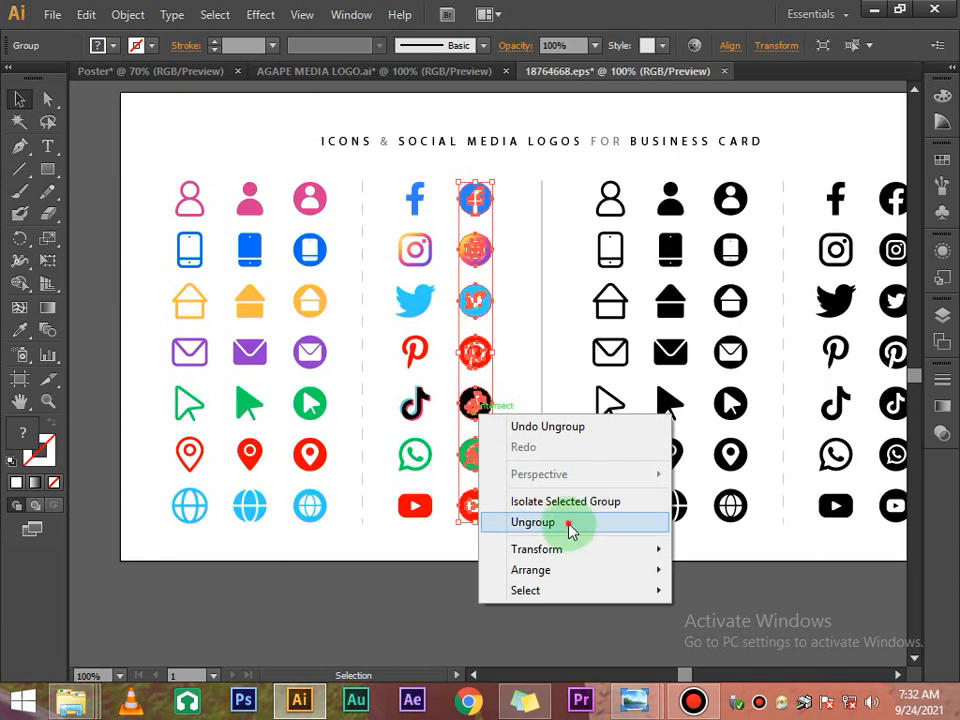
click(568, 522)
click(510, 503)
Step: Copy the green round WhatsApp icon from the icon sheet and paste it into the Poster document
drag(476, 454, 478, 462)
click(145, 72)
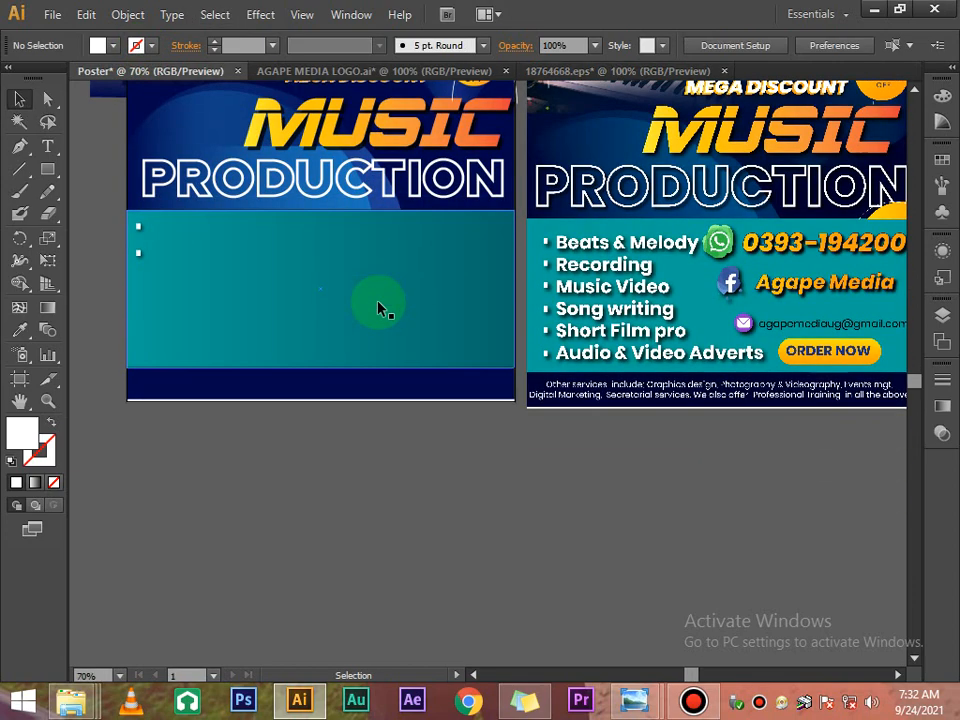
scroll(380, 309, up, 3)
key(ctrl+v)
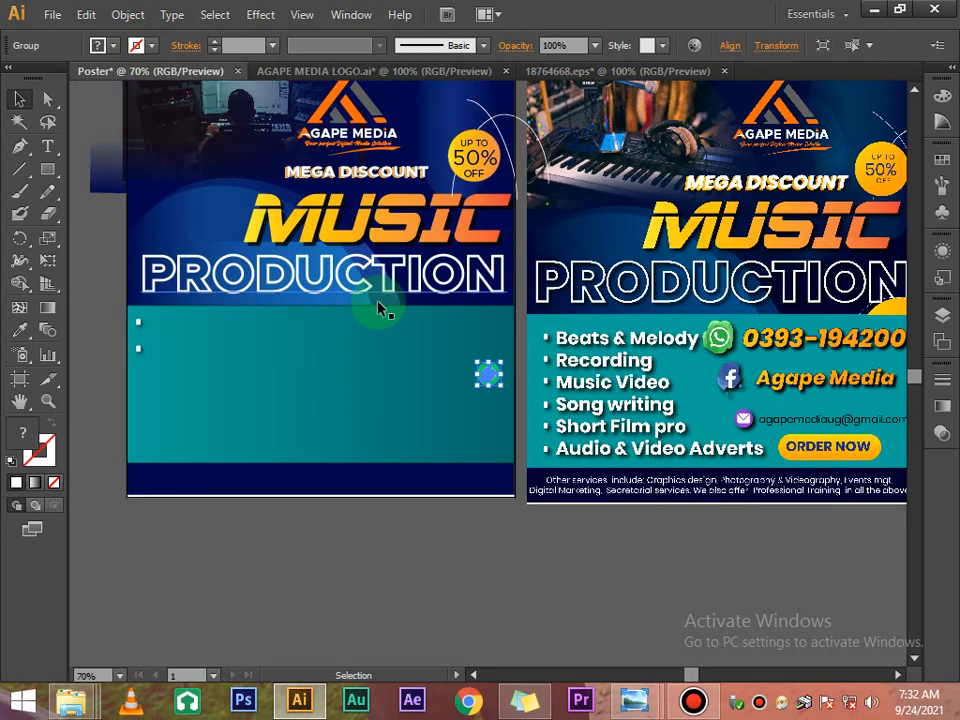
Step: Move the pasted WhatsApp icon to the upper middle of the teal panel and deselect it
click(467, 476)
drag(500, 381, 339, 328)
click(371, 506)
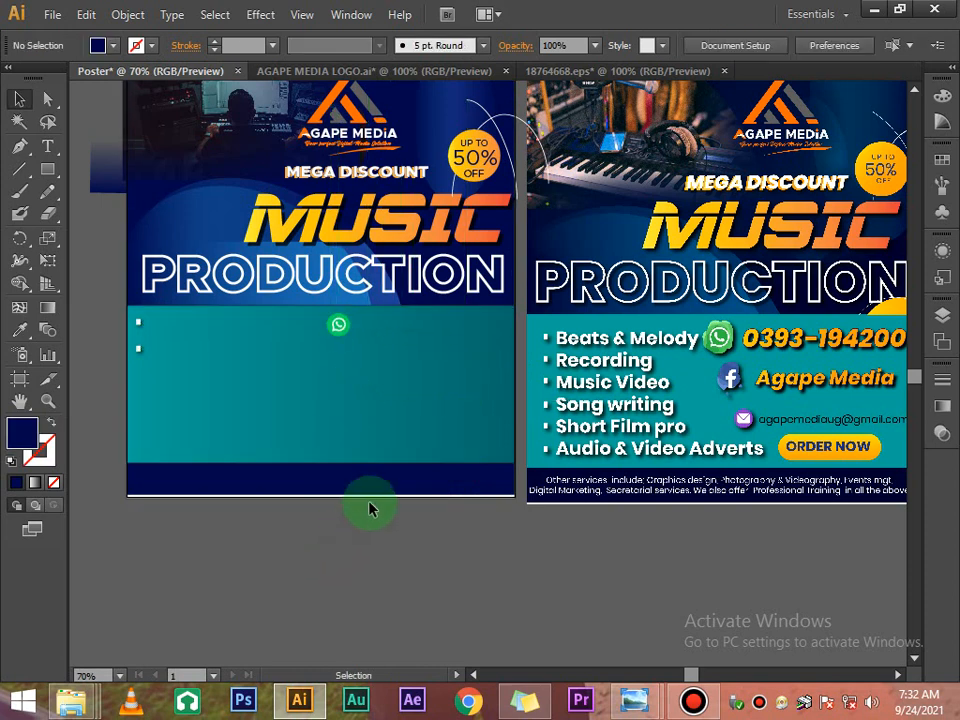
scroll(371, 506, up, 2)
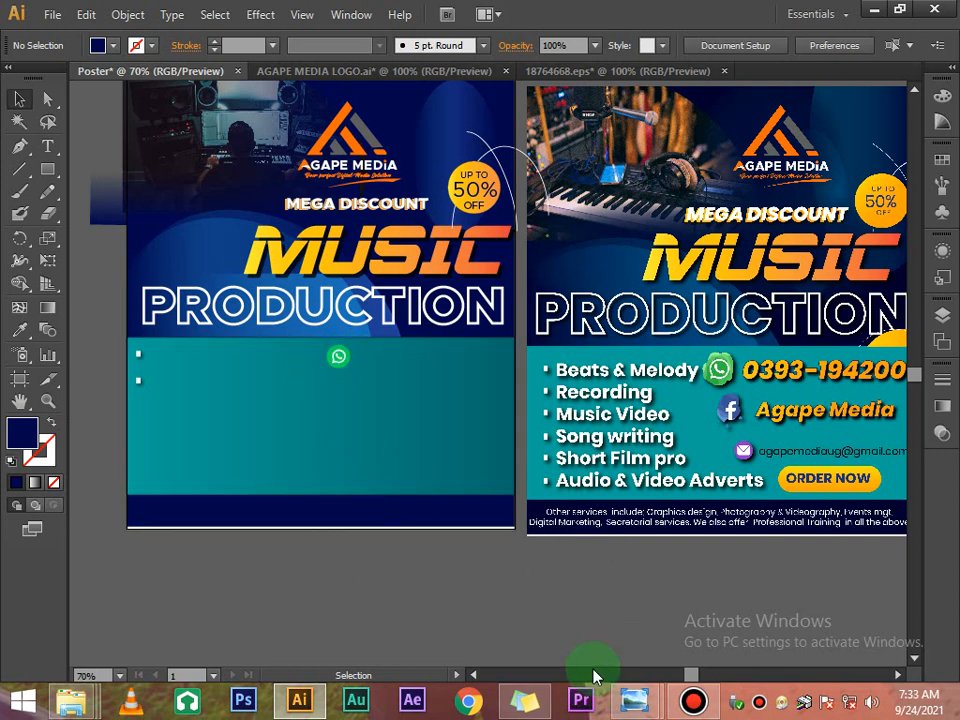
Step: Copy the blue round Facebook icon from the 18764668.eps icon sheet into the Poster document and place it below the WhatsApp icon
click(625, 72)
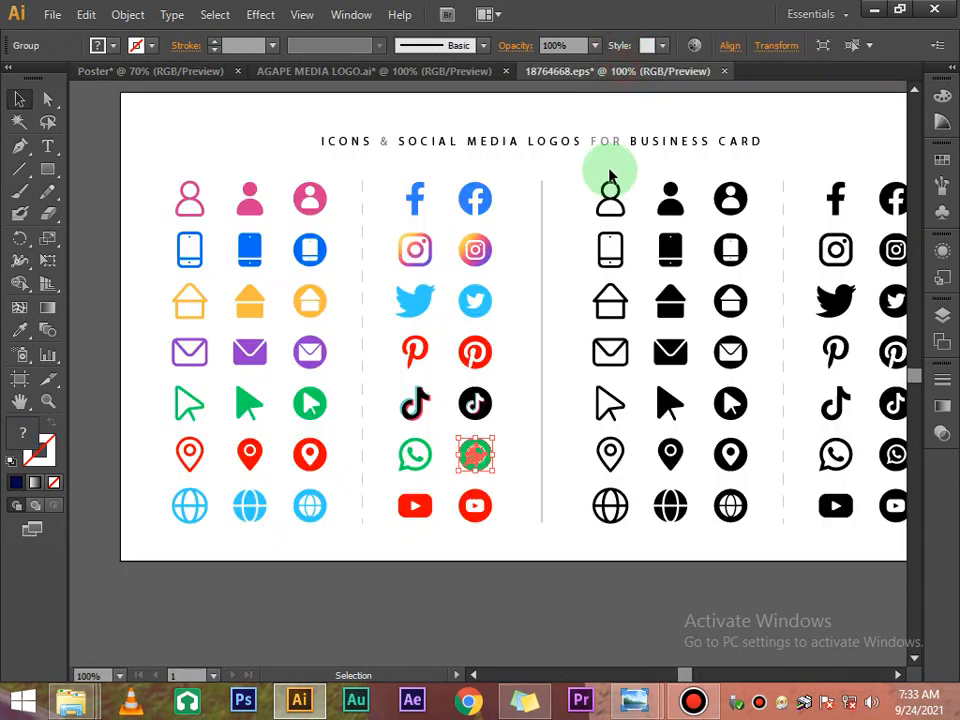
click(462, 206)
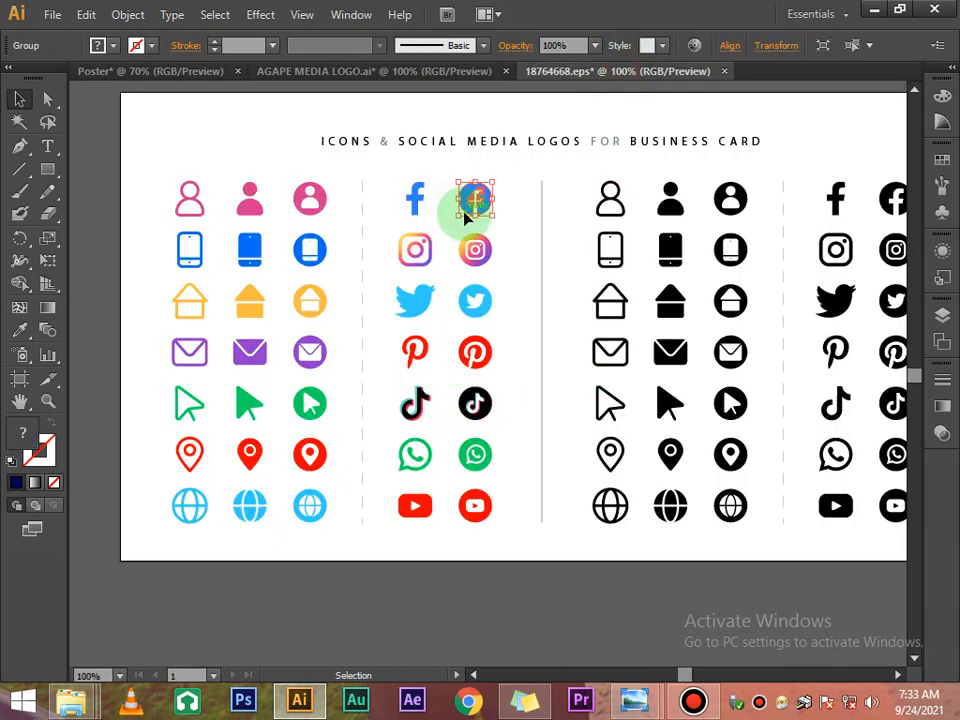
key(a)
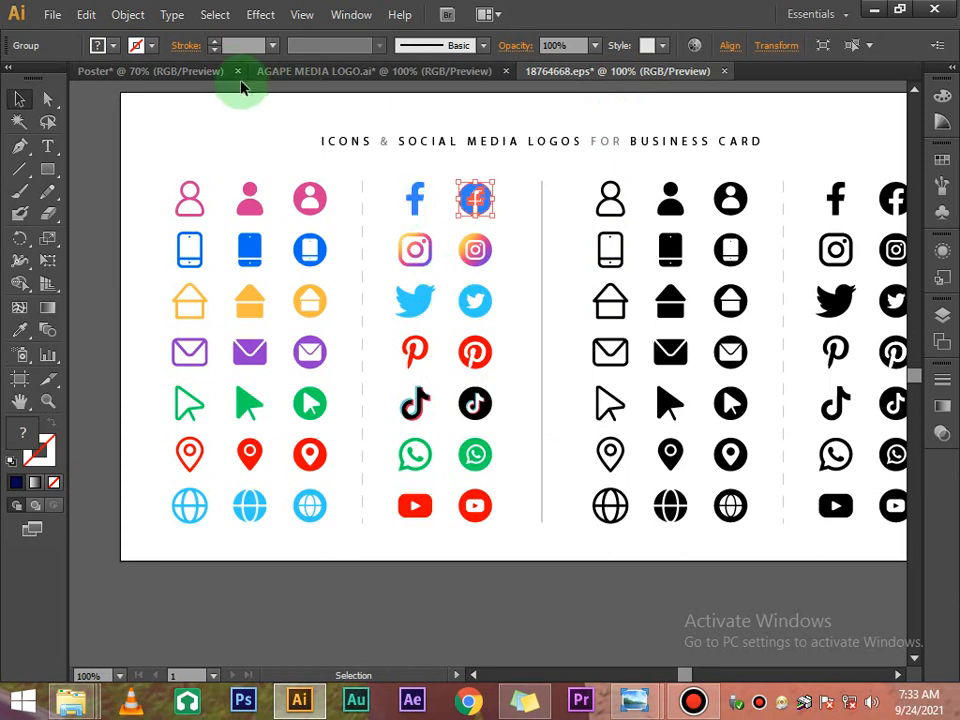
click(192, 74)
key(ctrl+v)
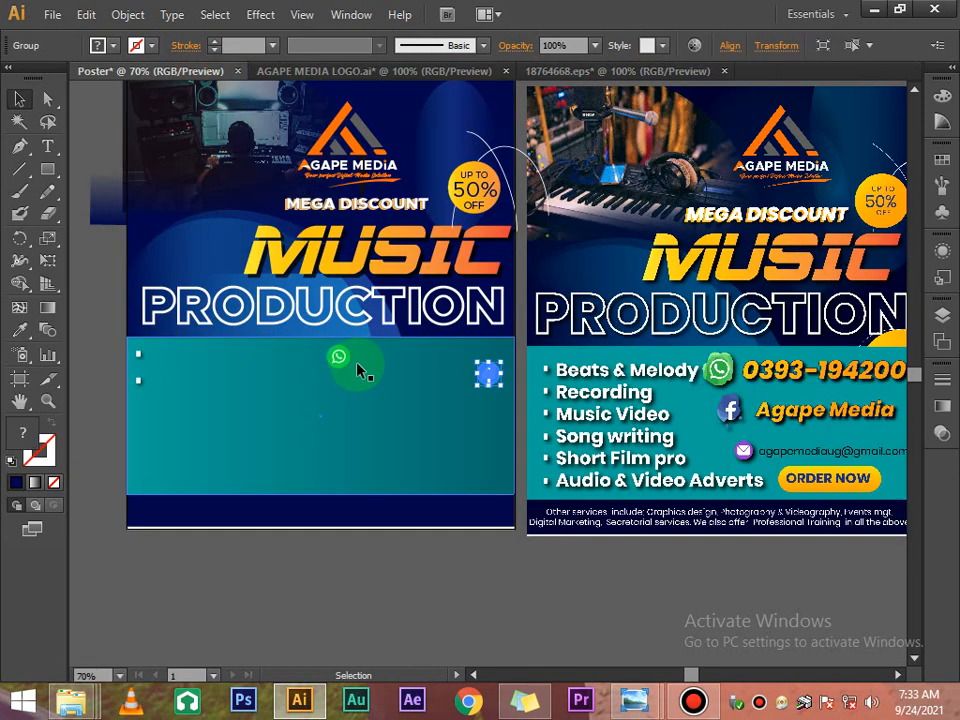
drag(489, 374, 336, 398)
click(339, 579)
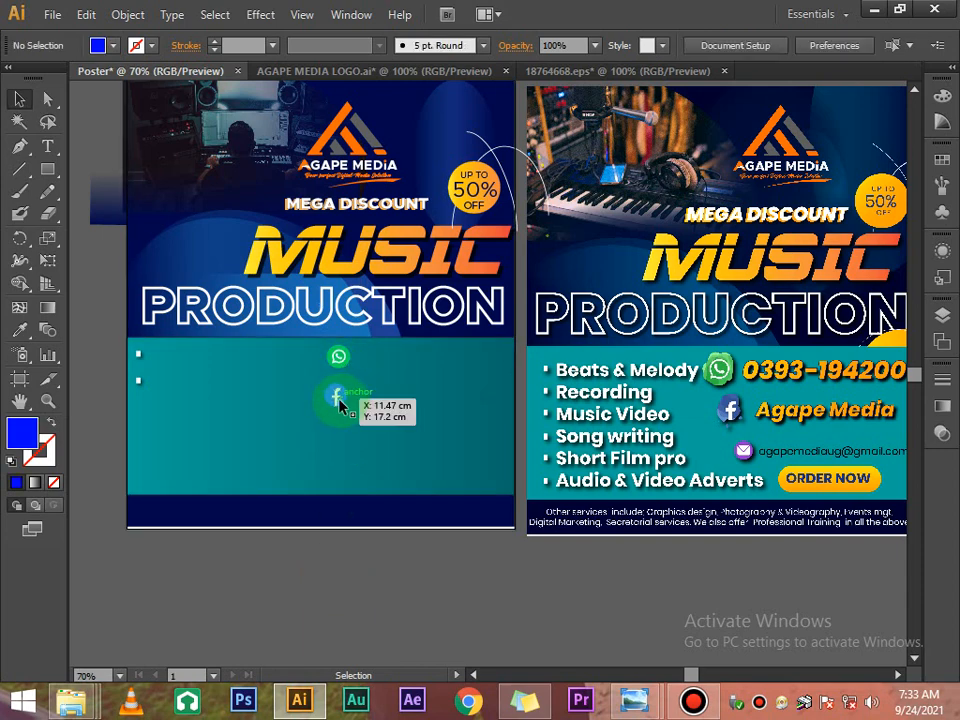
Step: Apply a Multiply drop shadow to the Facebook icon with 75% opacity, 0.1 cm X and Y offsets and 0.1 cm blur
click(337, 400)
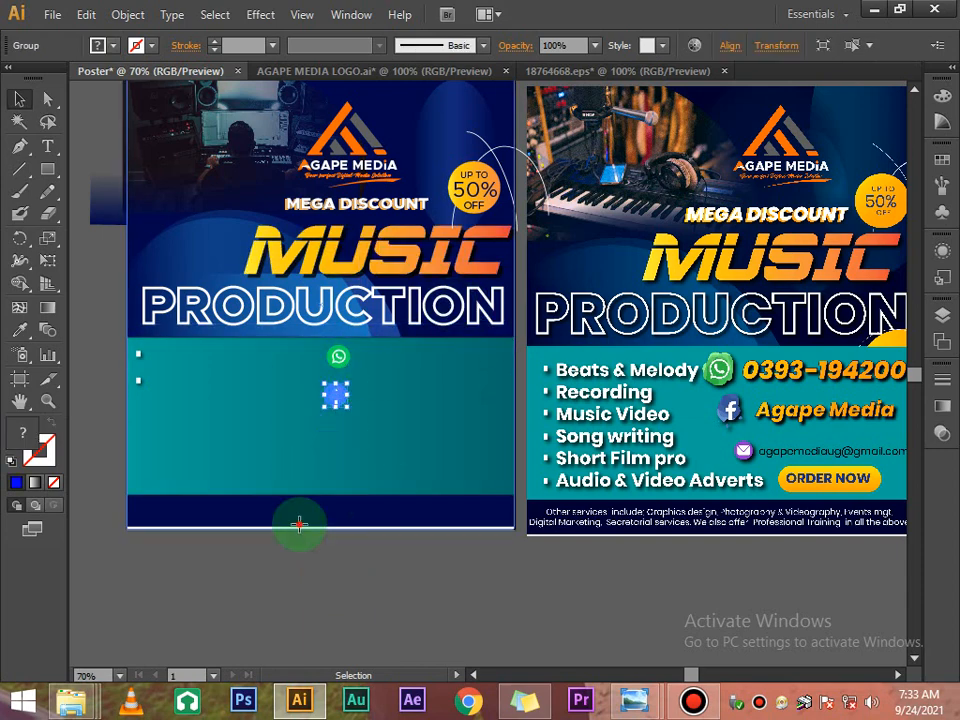
click(300, 523)
click(336, 399)
click(262, 16)
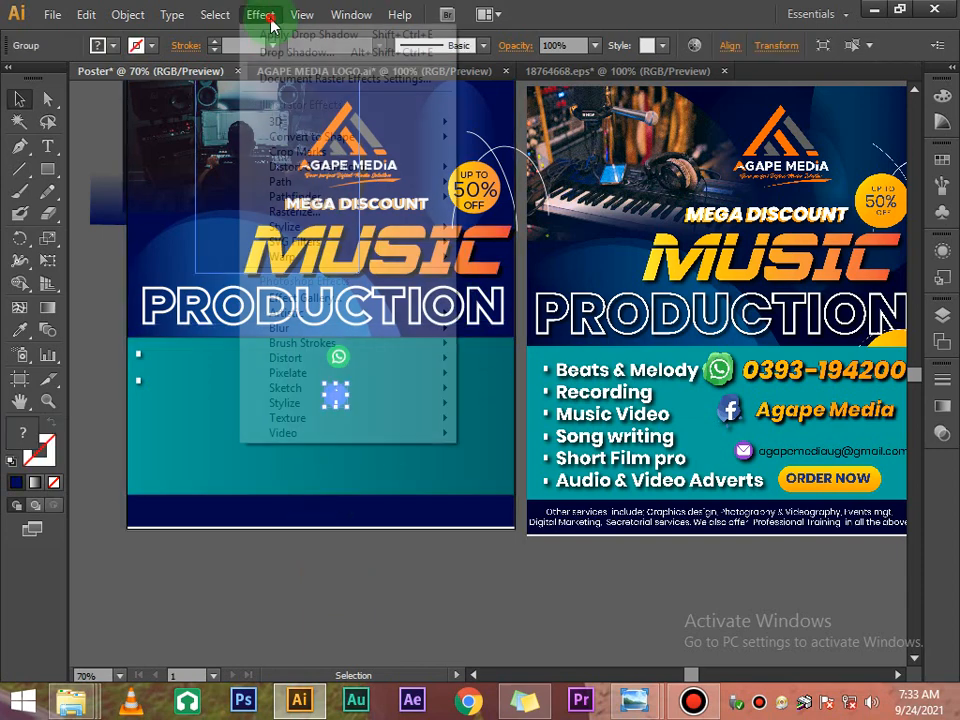
mouse_move(375, 232)
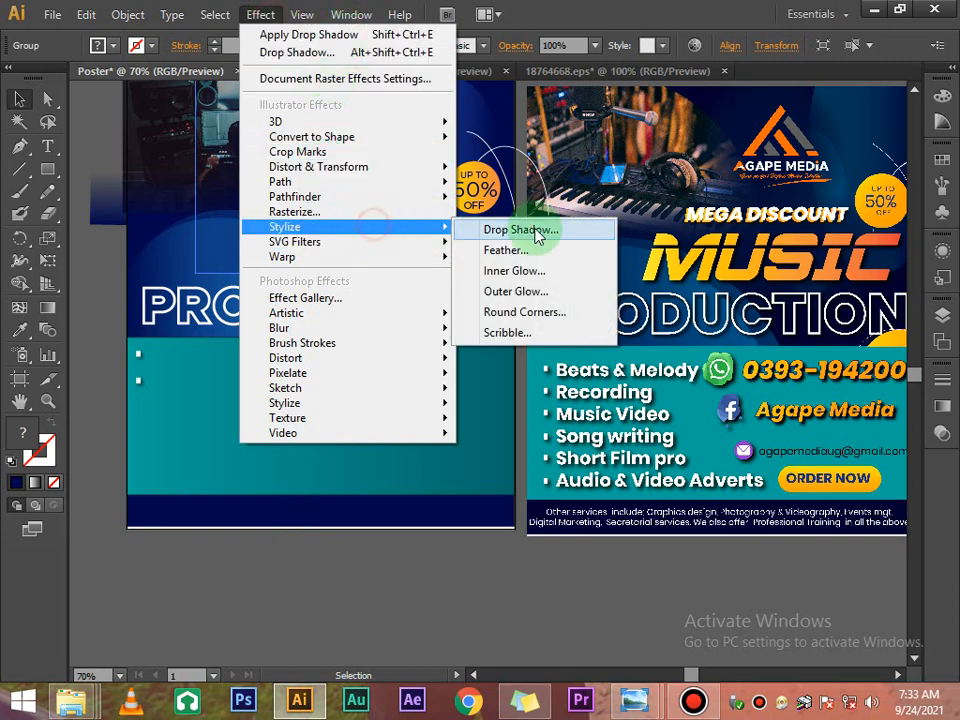
click(536, 229)
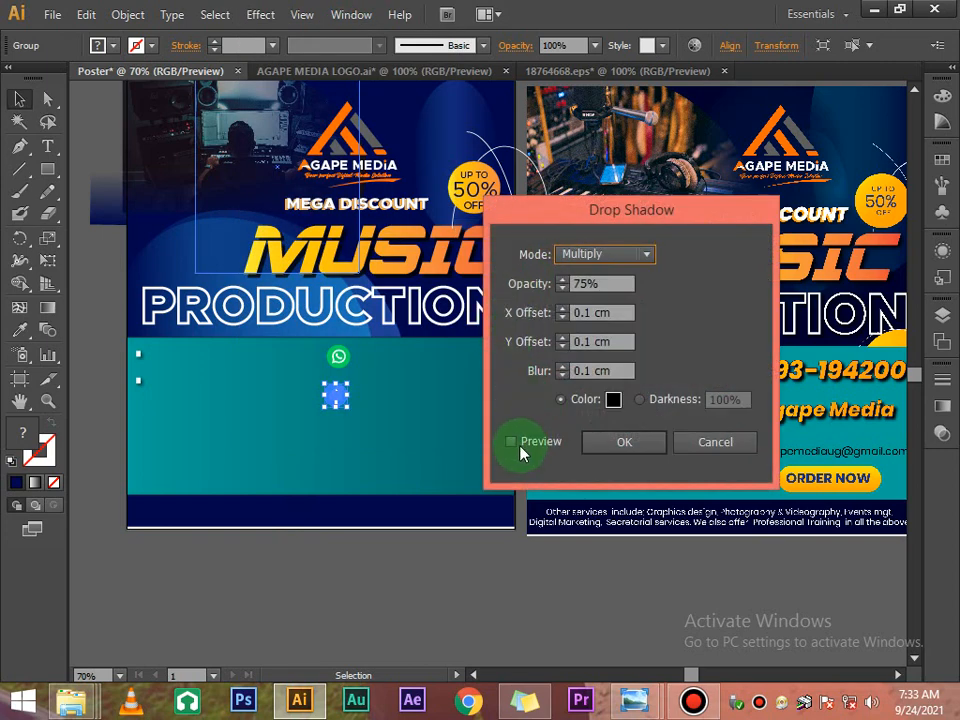
click(613, 442)
click(456, 555)
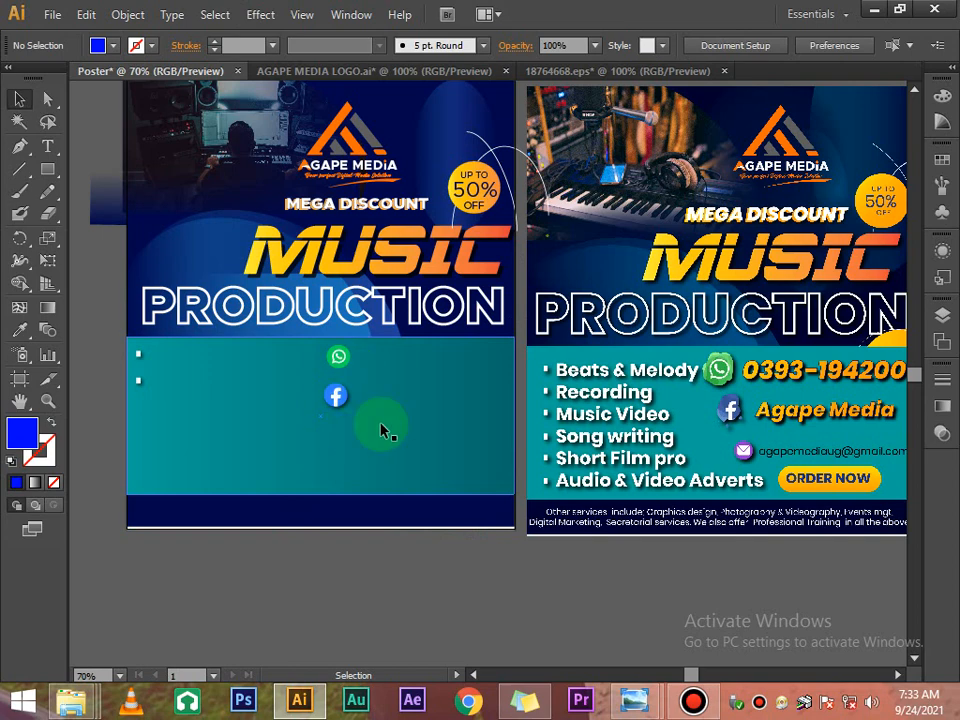
Step: Apply the same drop shadow to the WhatsApp icon on the teal panel and deselect it
click(339, 358)
click(264, 16)
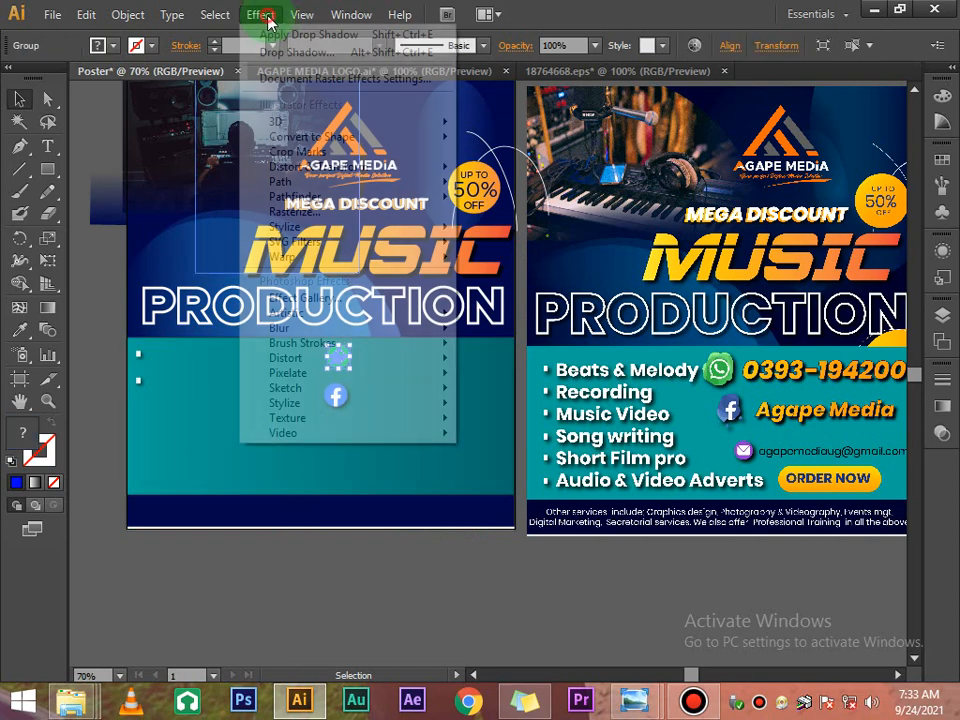
mouse_move(414, 223)
click(520, 230)
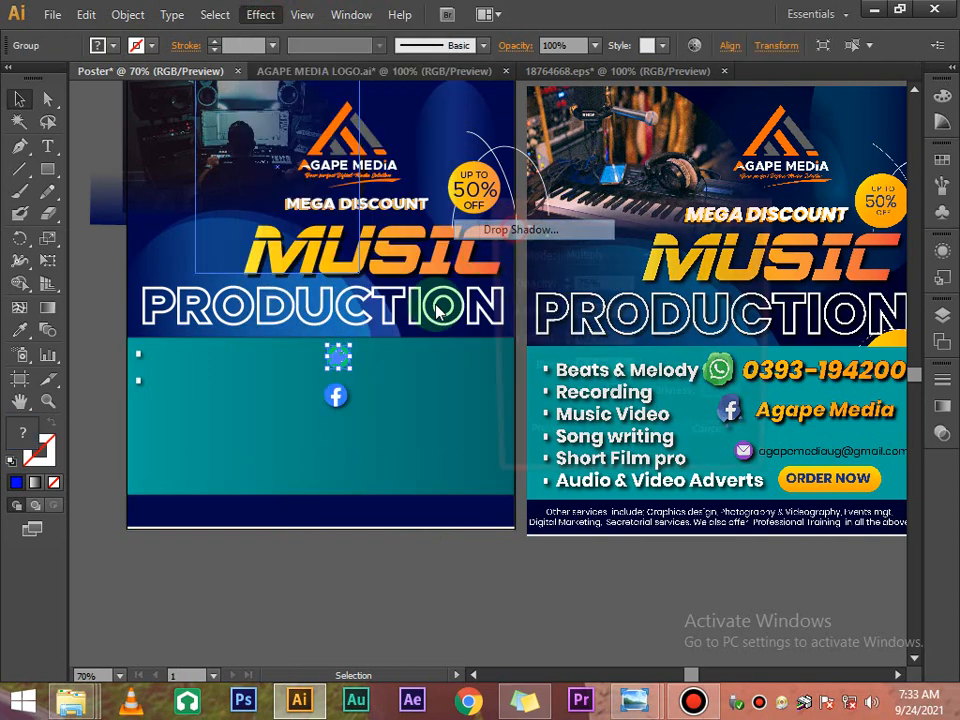
click(639, 444)
click(468, 606)
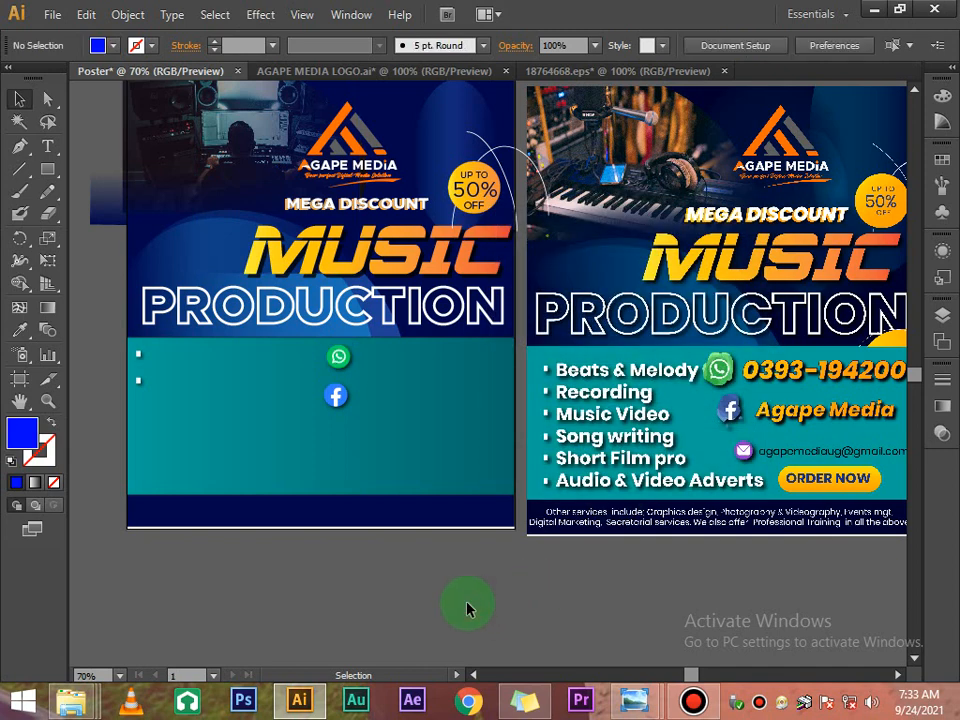
scroll(468, 606, up, 1)
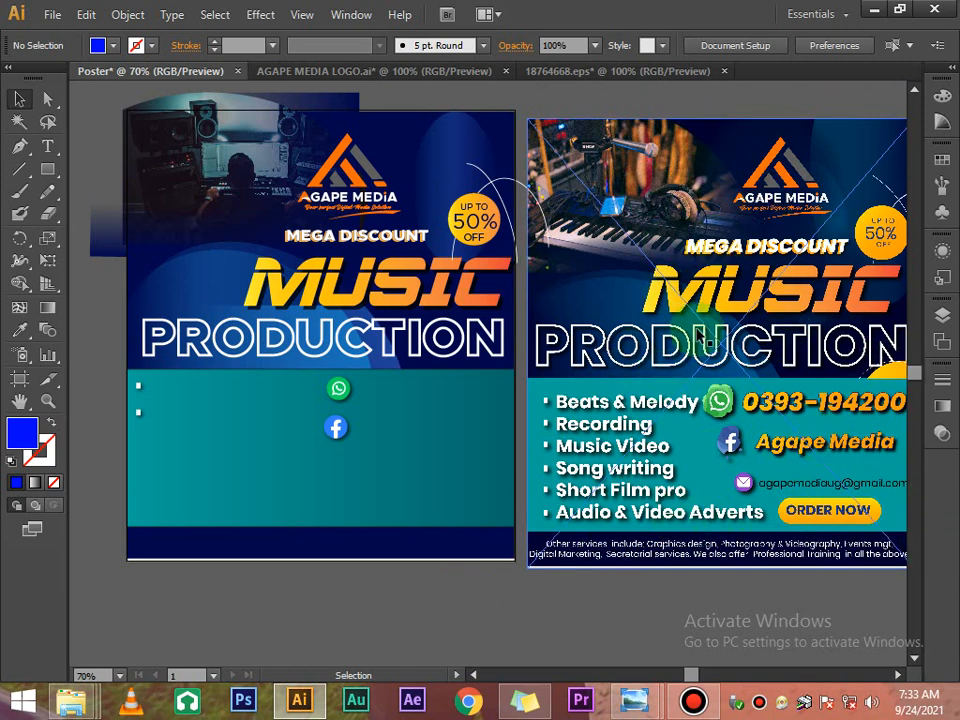
click(393, 482)
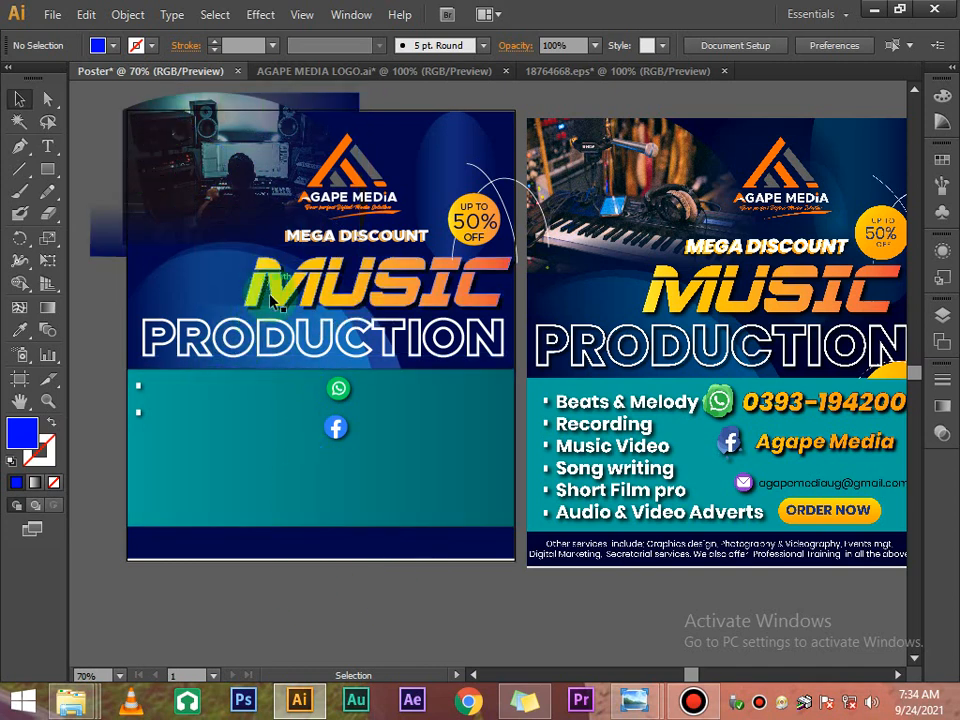
click(405, 294)
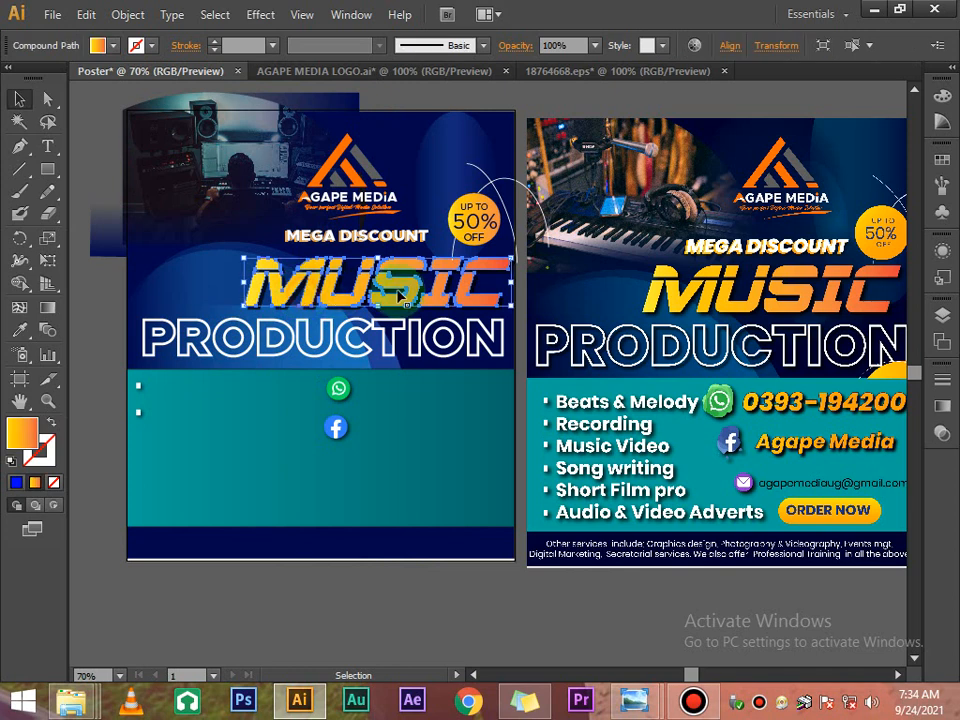
click(255, 345)
click(385, 155)
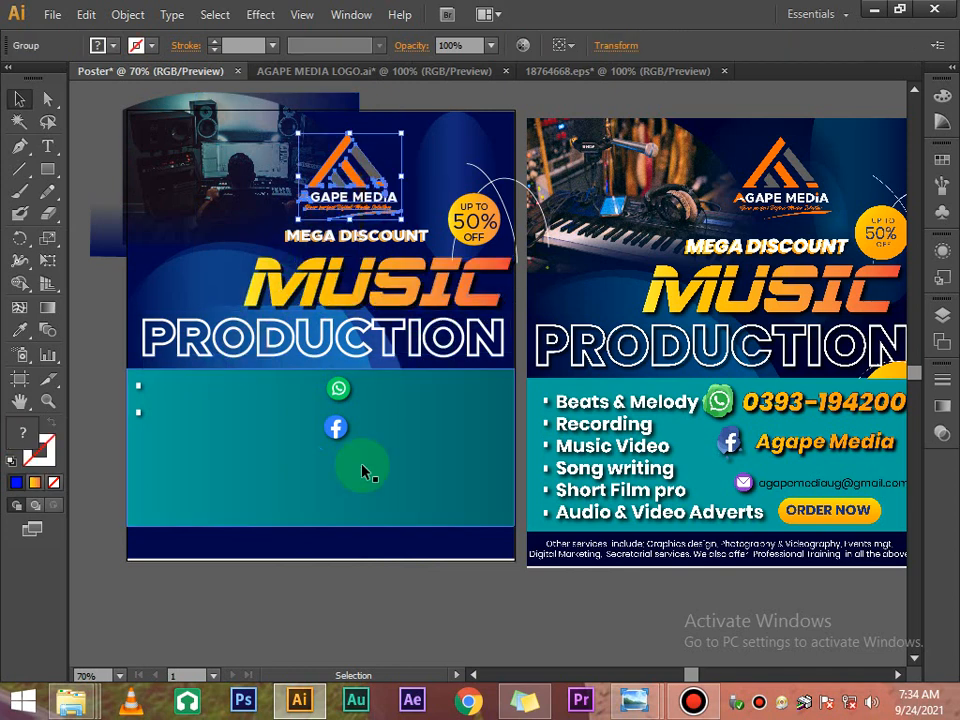
click(364, 471)
click(439, 456)
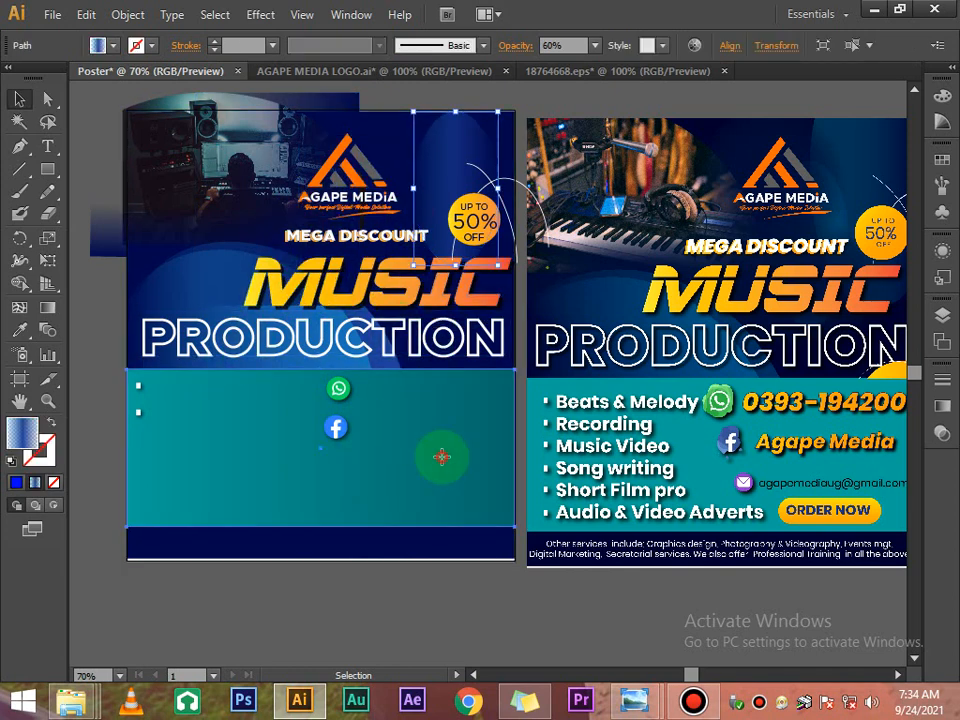
click(379, 565)
click(203, 326)
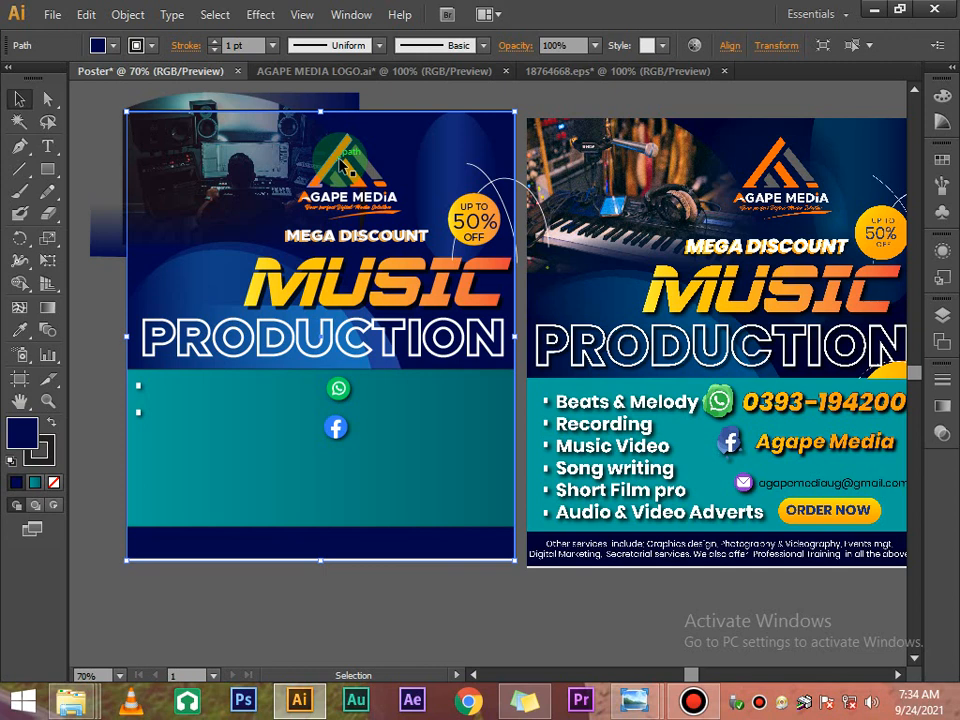
click(560, 265)
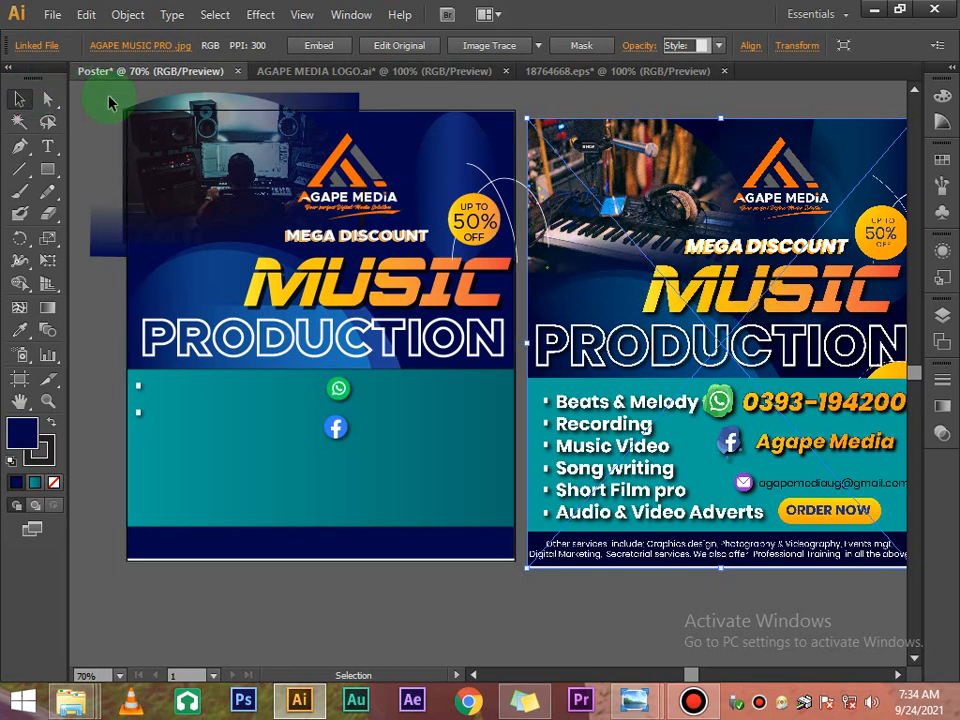
click(185, 108)
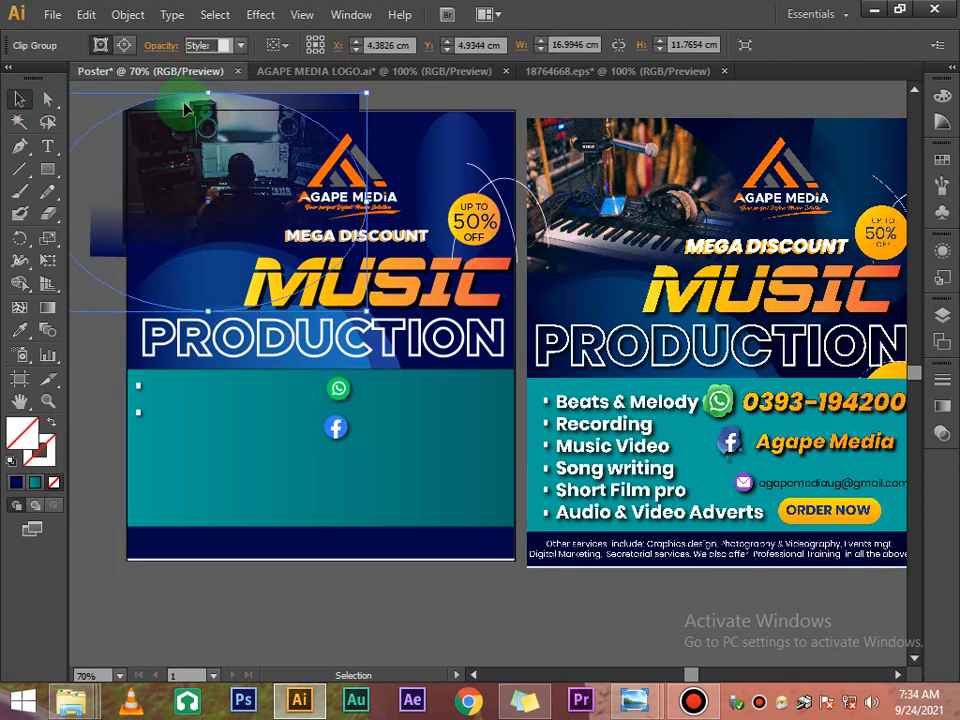
click(390, 104)
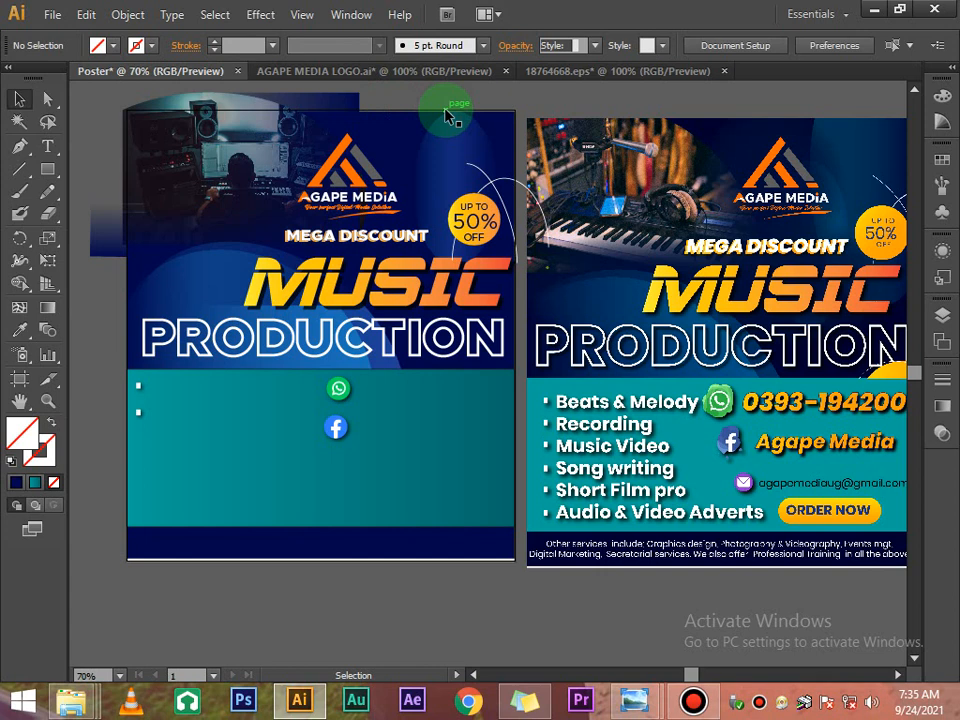
click(720, 141)
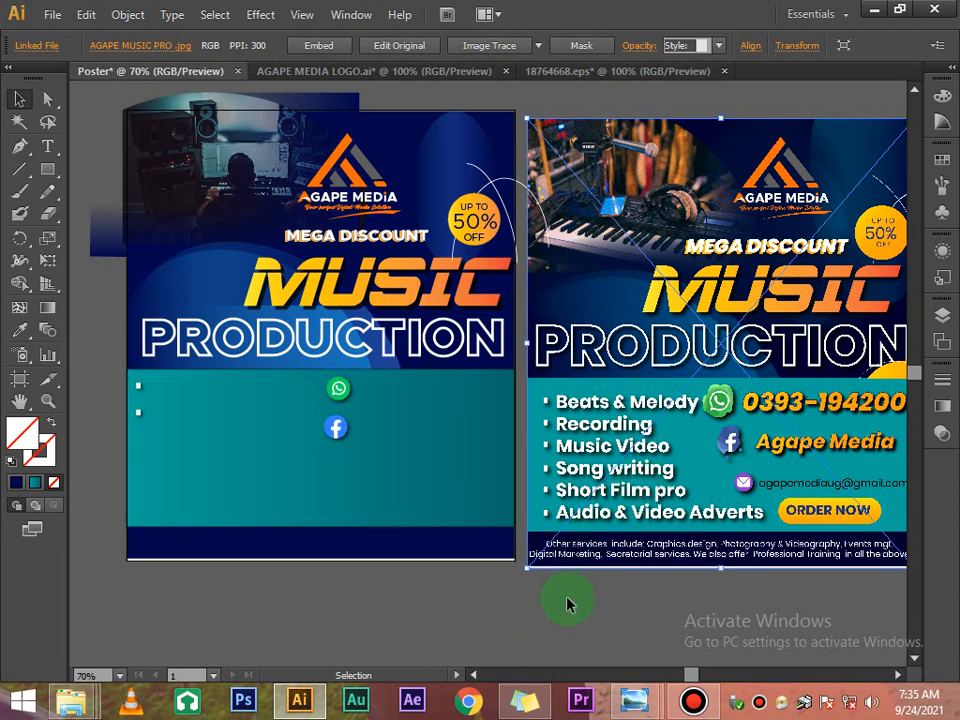
click(456, 475)
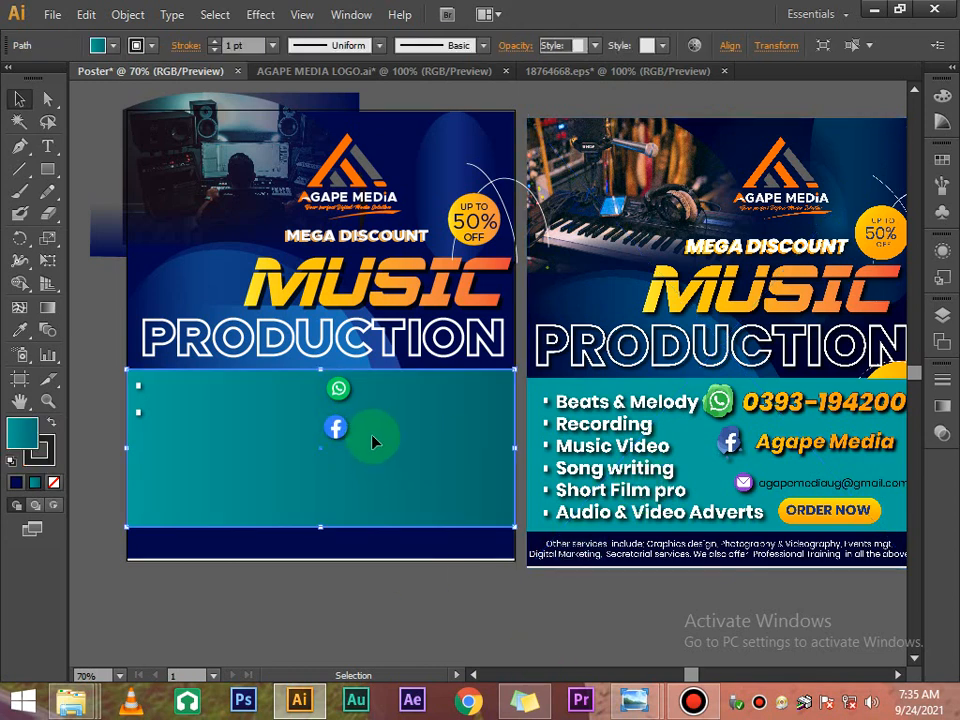
Step: Nudge the Facebook icon slightly sideways to line it up beneath the WhatsApp icon, leaving both icons deselected
click(337, 432)
drag(337, 432, 338, 432)
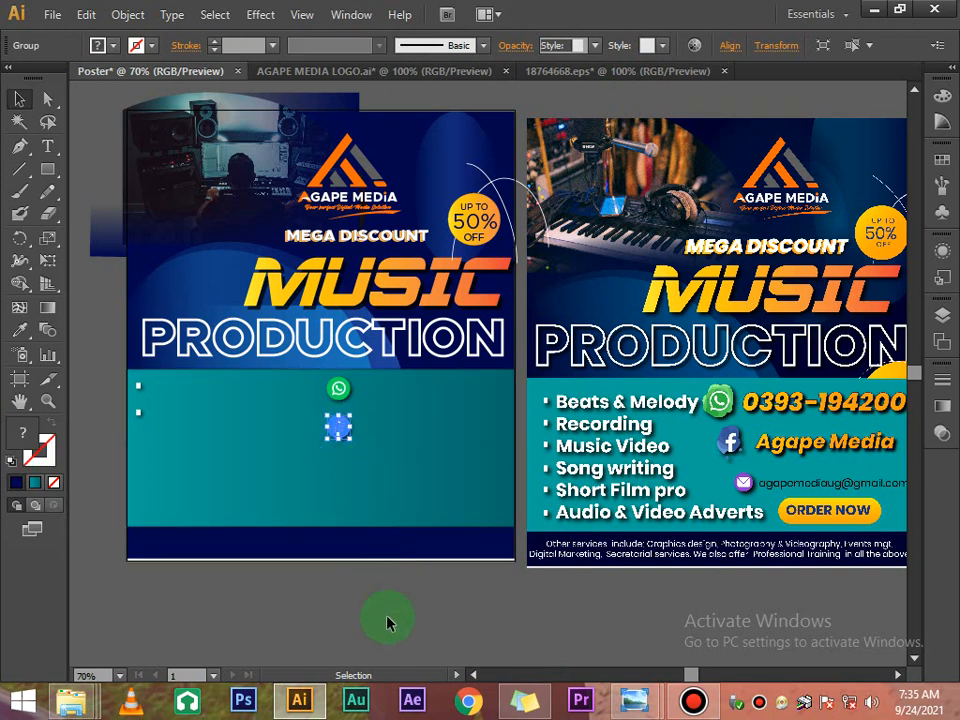
click(388, 628)
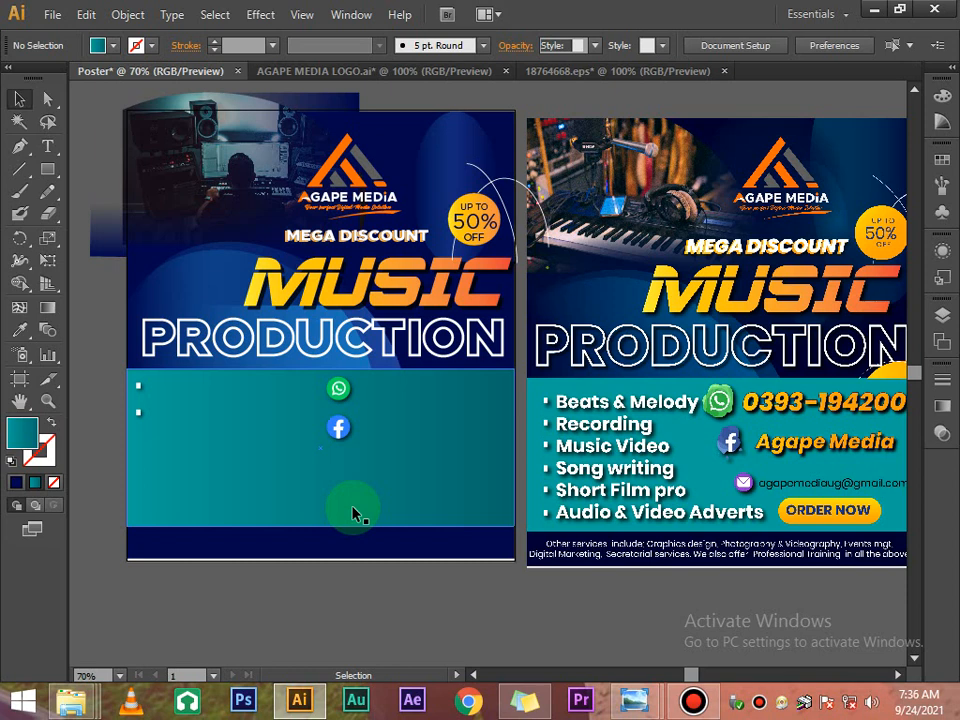
click(342, 391)
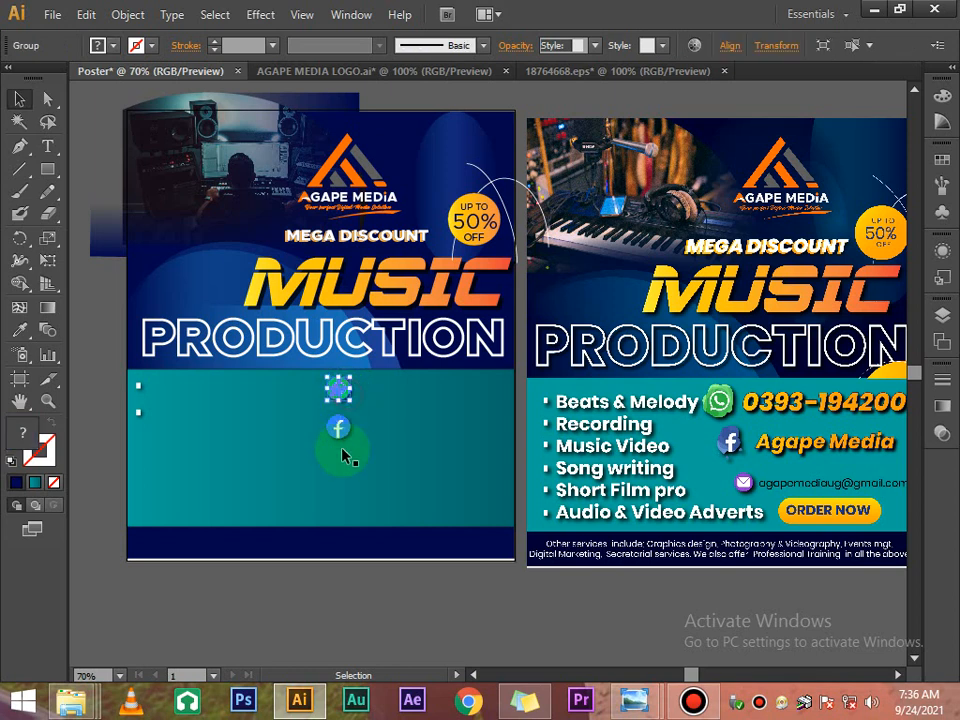
click(339, 432)
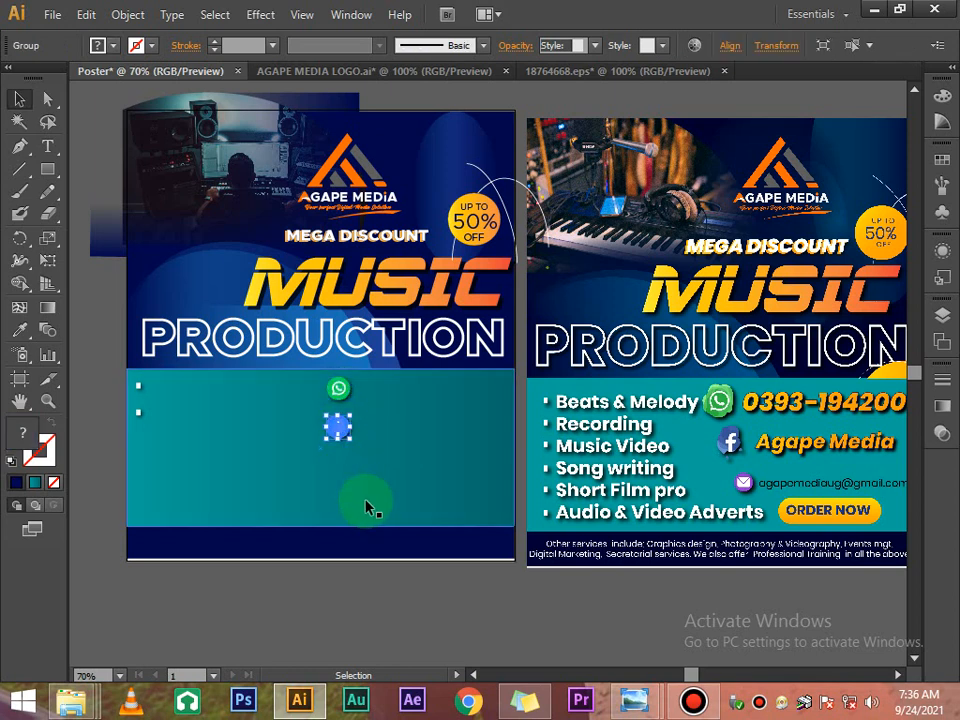
click(374, 579)
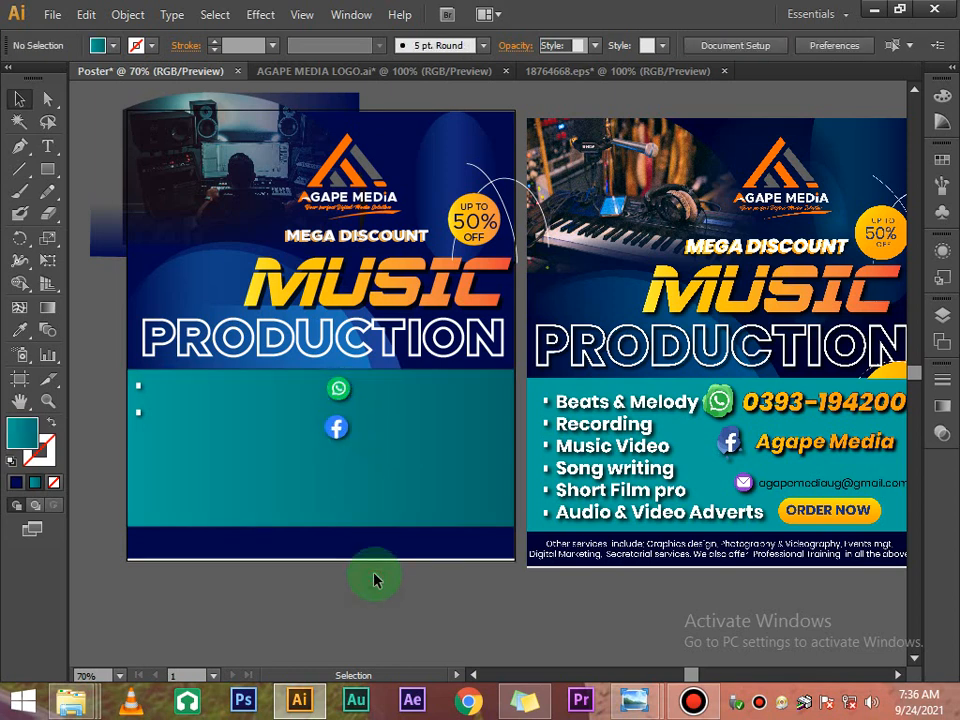